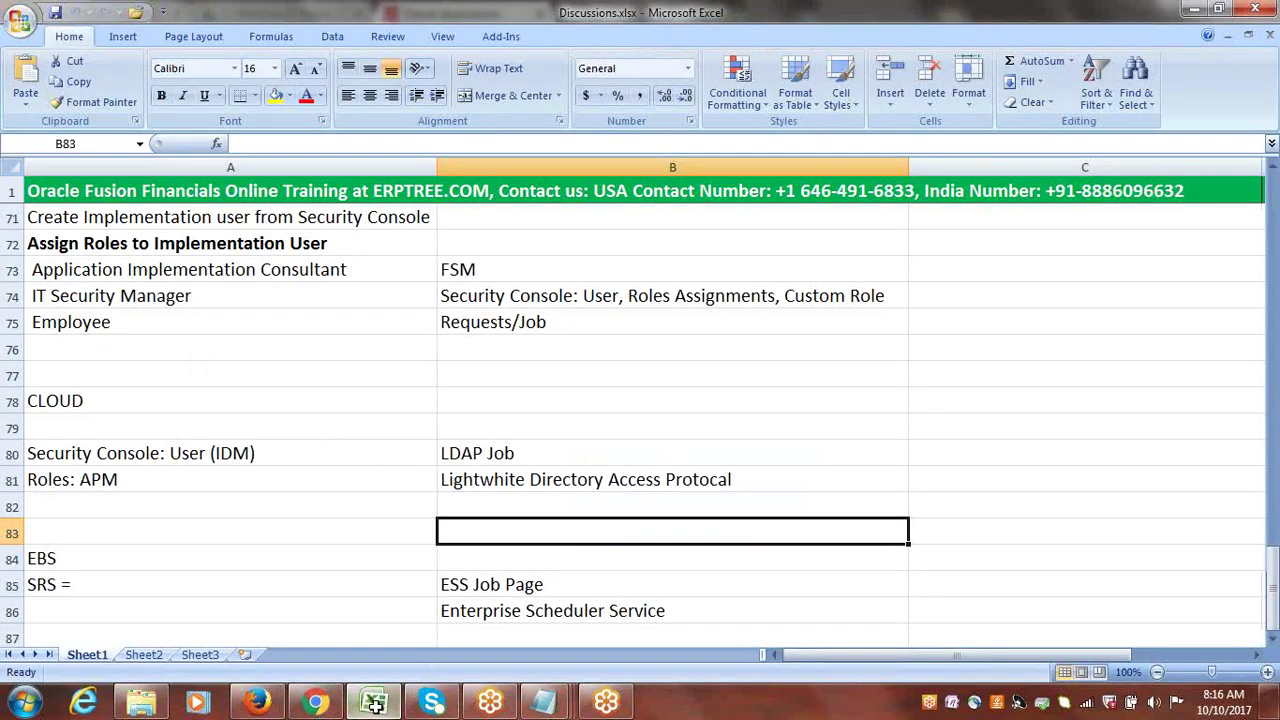
- Review the three roles assigned to the implementation user and their purposes in rows 73 to 75
{"action": "left_click_drag", "start_coordinate": [1275, 540], "coordinate": [1275, 570]}
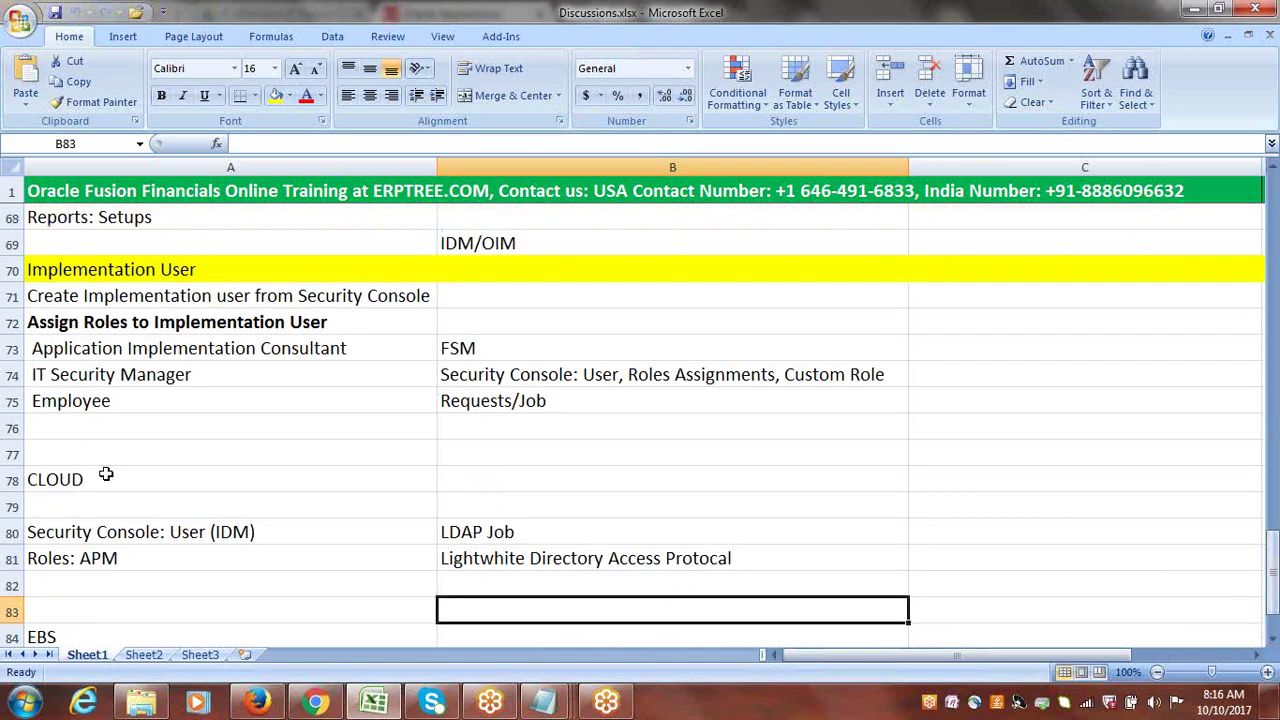
{"action": "left_click_drag", "start_coordinate": [172, 350], "coordinate": [165, 400]}
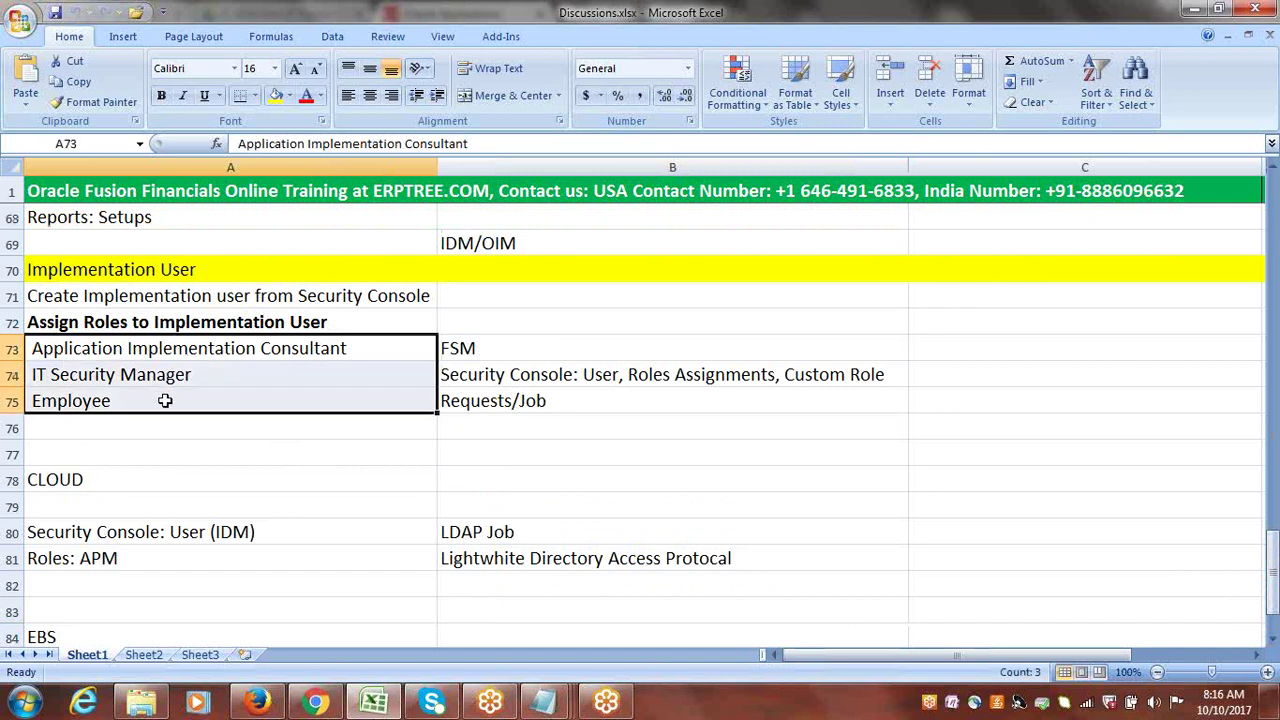
{"action": "left_click_drag", "start_coordinate": [497, 356], "coordinate": [496, 393]}
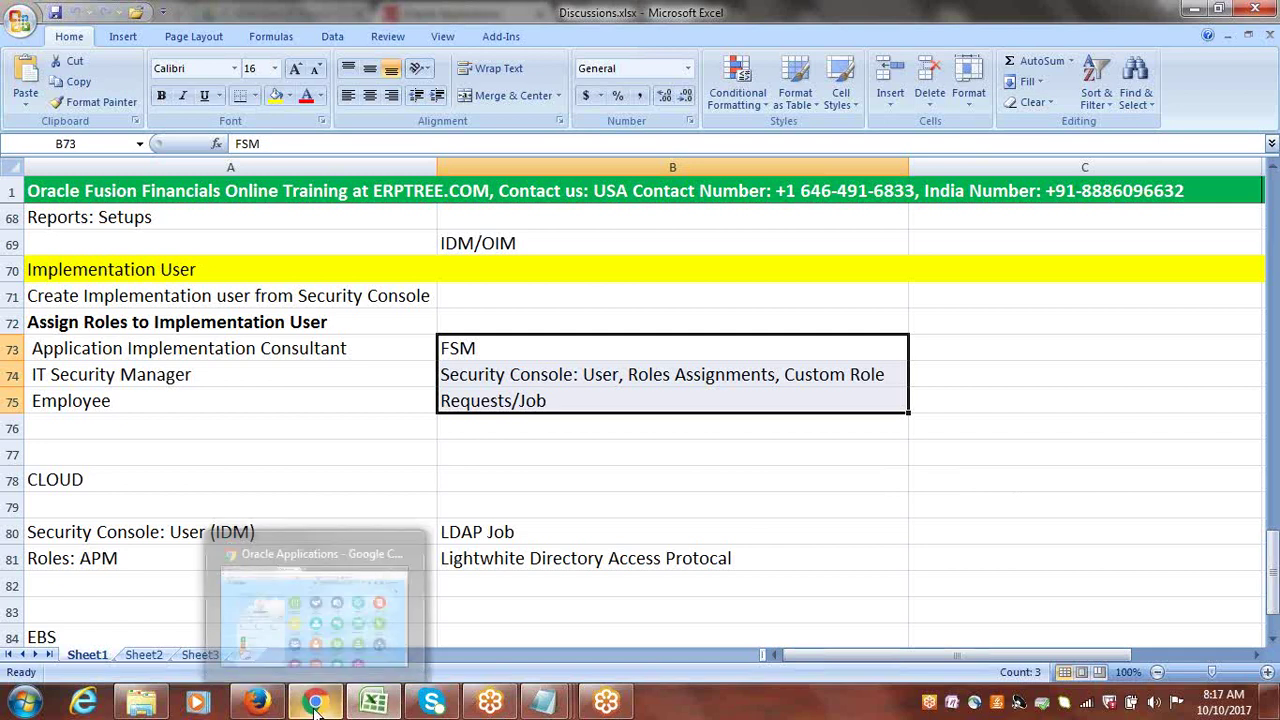
- Switch to Oracle Applications in Chrome and open the Implementation Projects list from Setup and Maintenance
{"action": "mouse_move", "coordinate": [260, 706]}
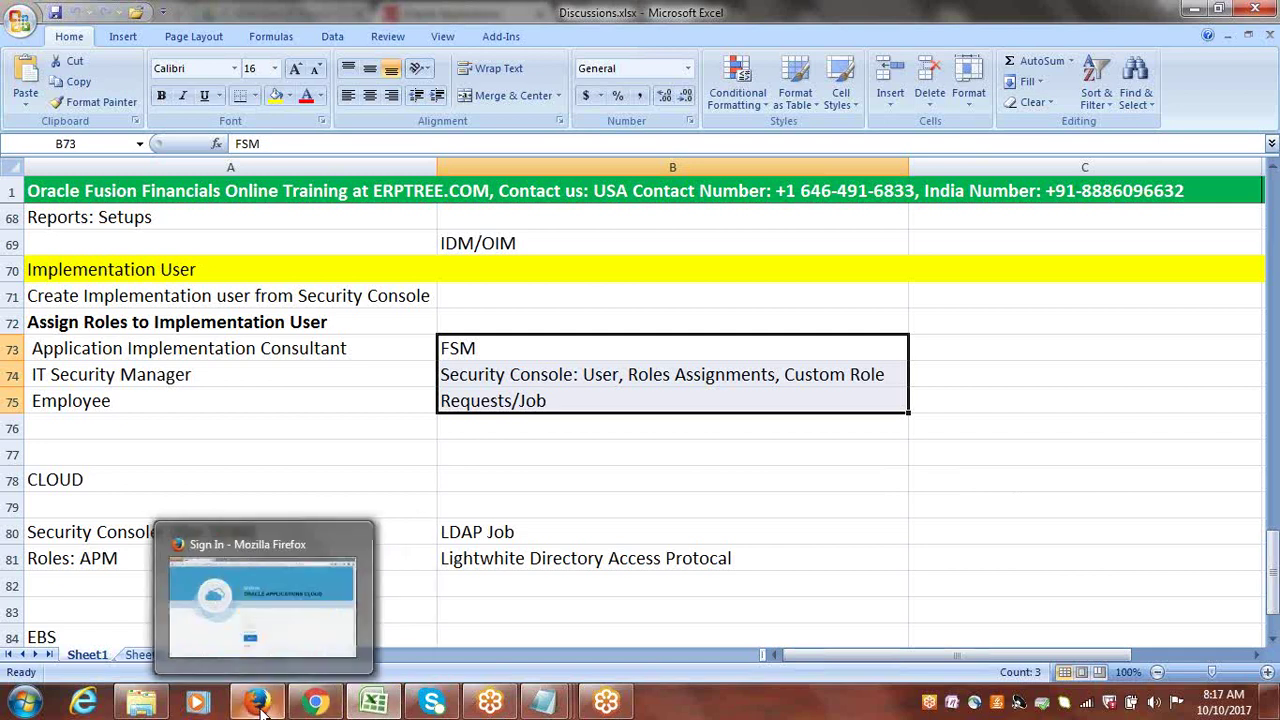
{"action": "left_click", "coordinate": [315, 703]}
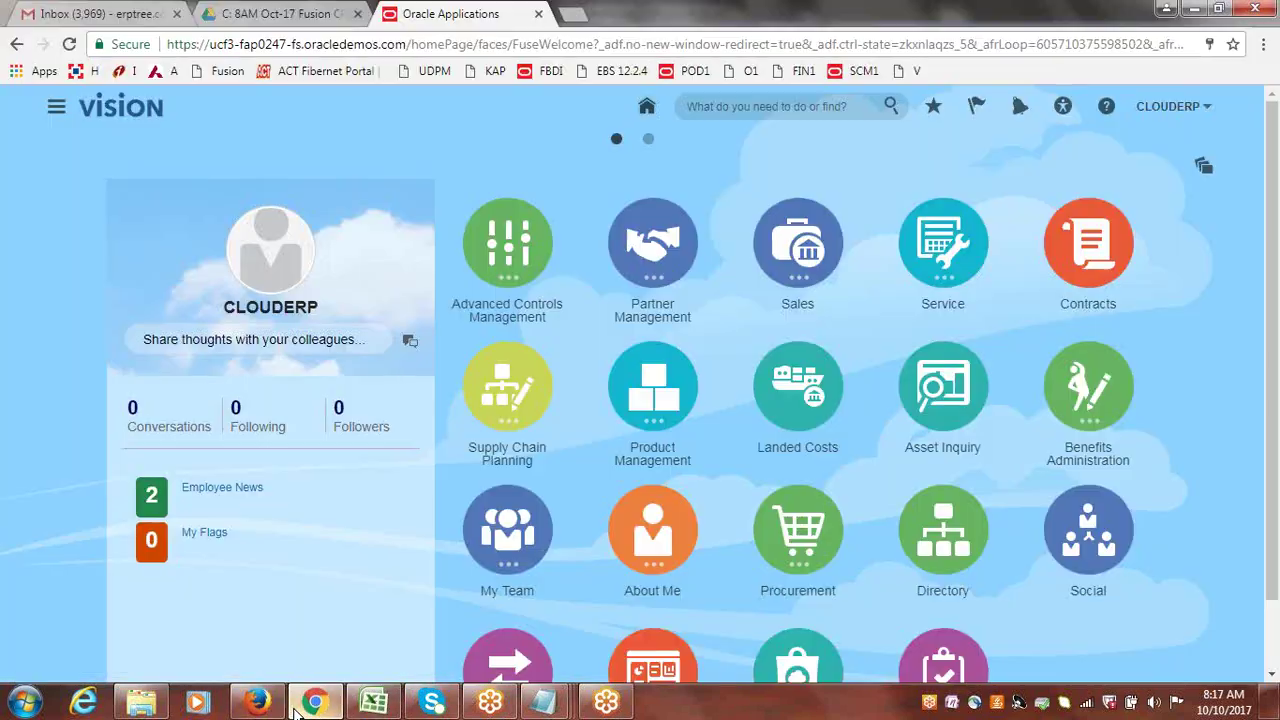
{"action": "left_click", "coordinate": [1141, 113]}
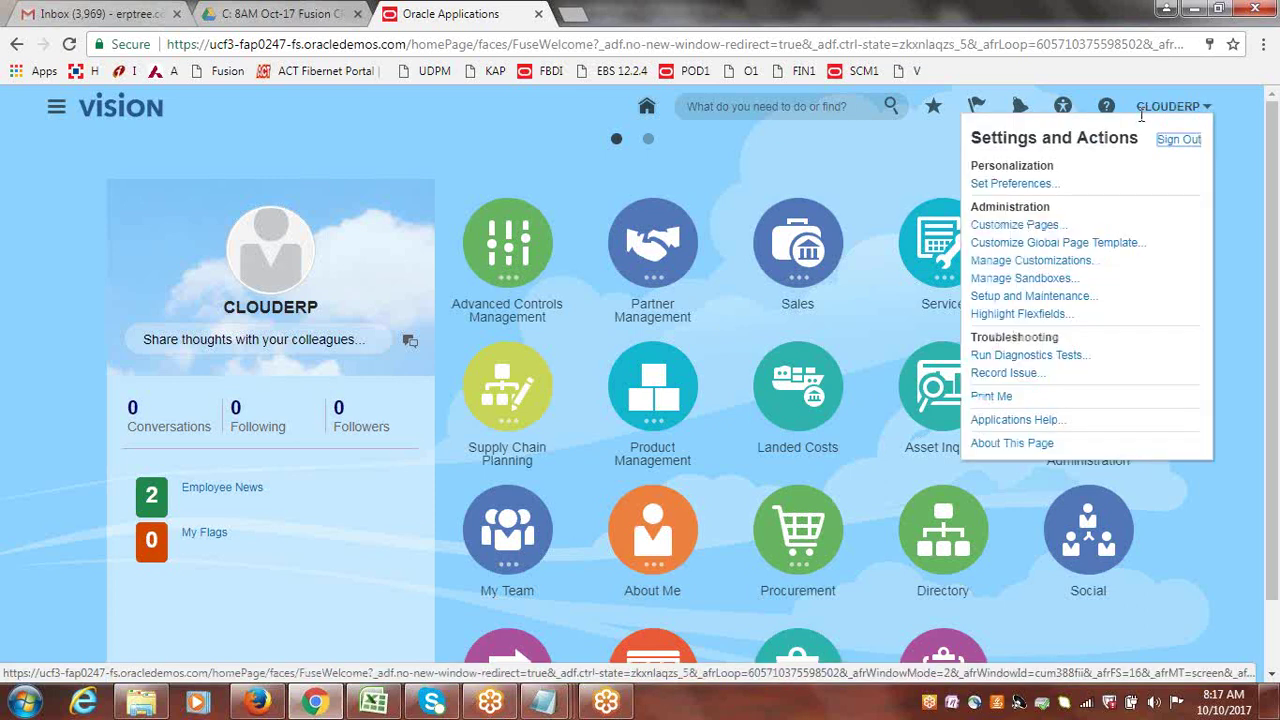
{"action": "left_click", "coordinate": [1038, 297]}
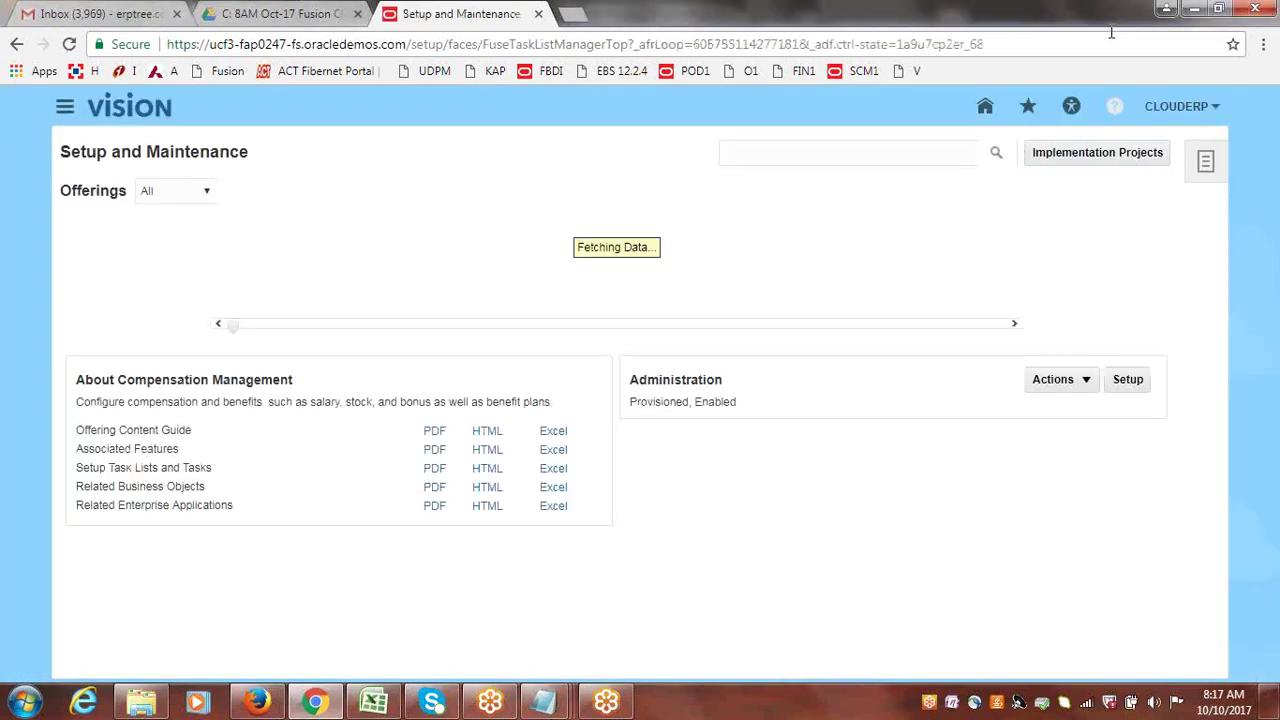
{"action": "left_click", "coordinate": [1084, 152]}
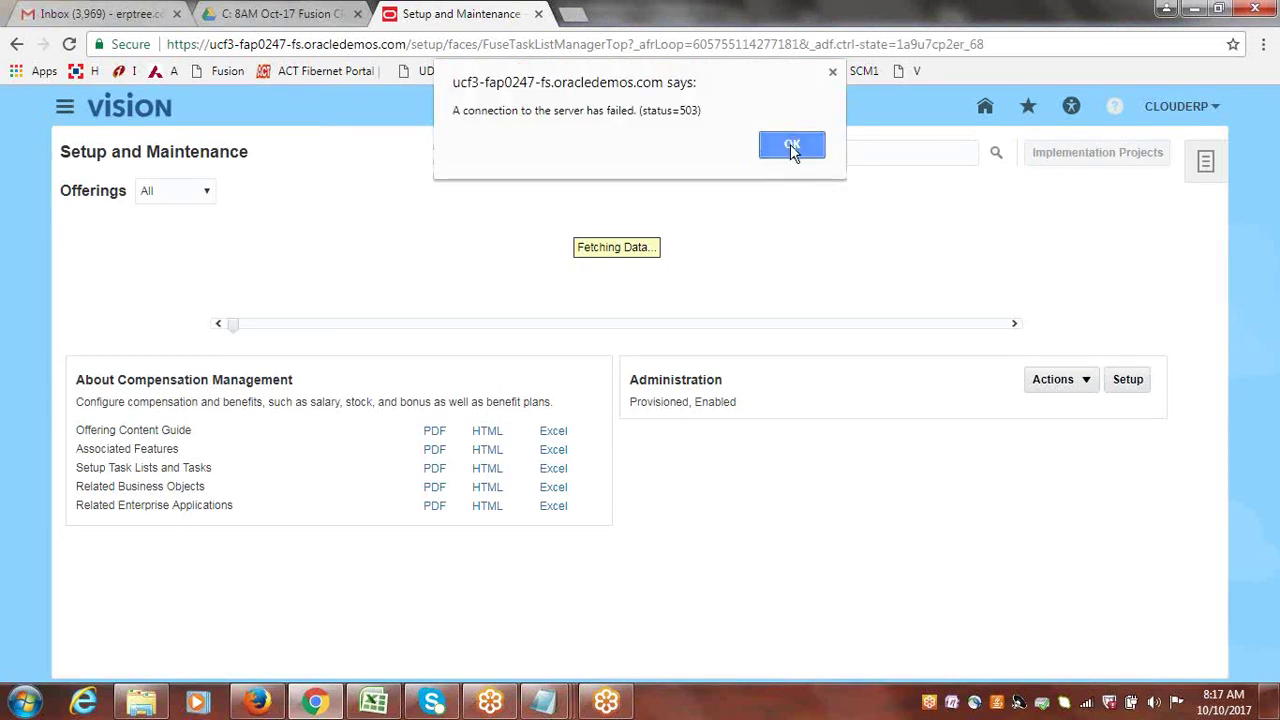
{"action": "left_click", "coordinate": [792, 145]}
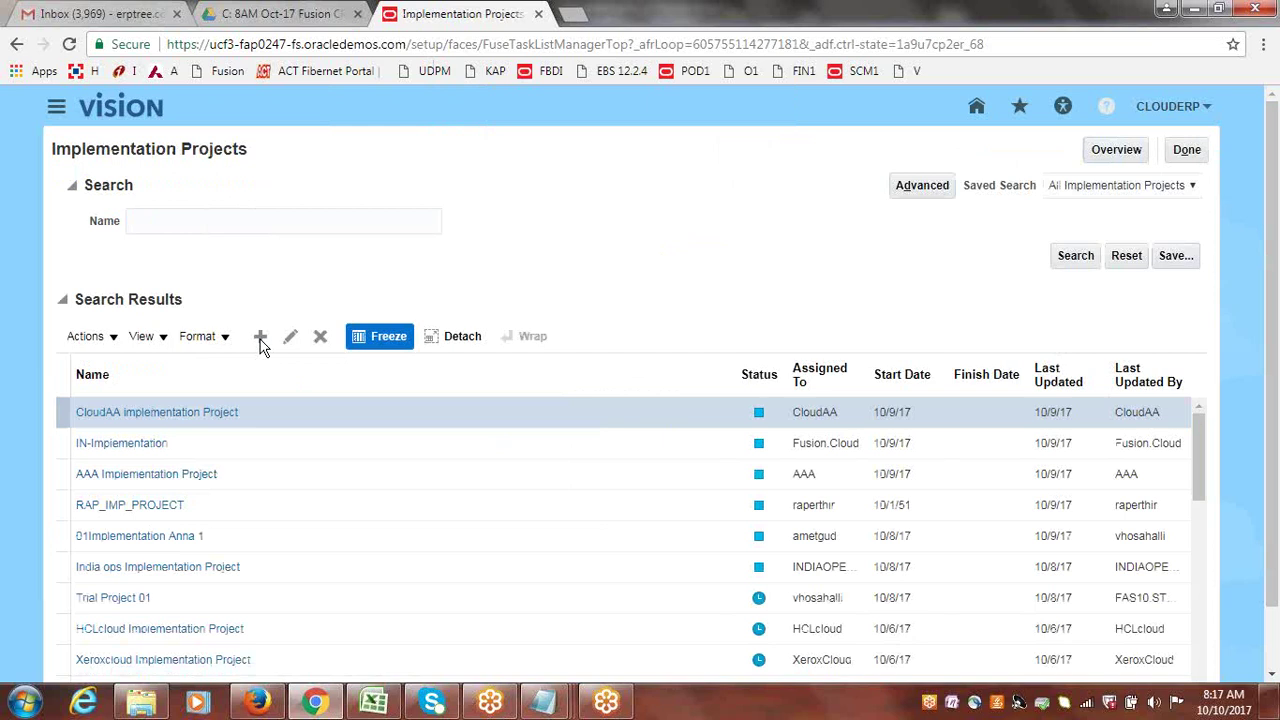
- Create a new implementation project with the default basic information and proceed to selecting its offerings
{"action": "left_click", "coordinate": [260, 340]}
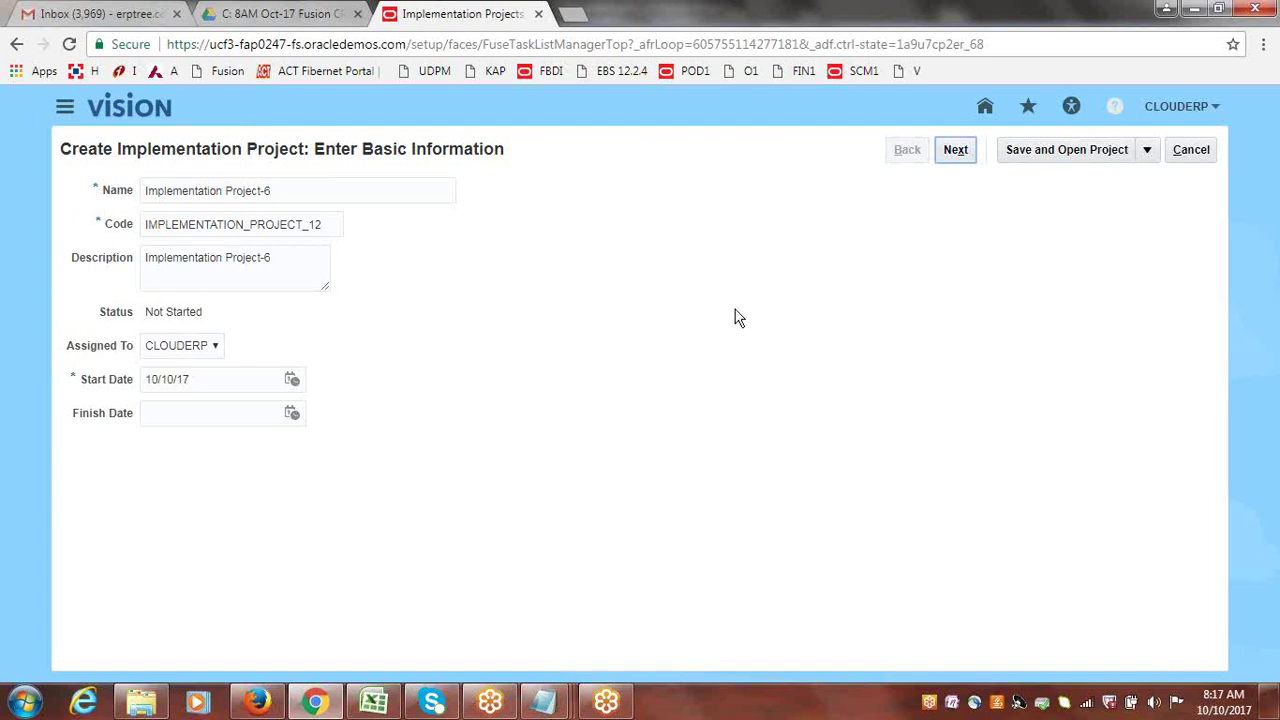
{"action": "left_click", "coordinate": [966, 156]}
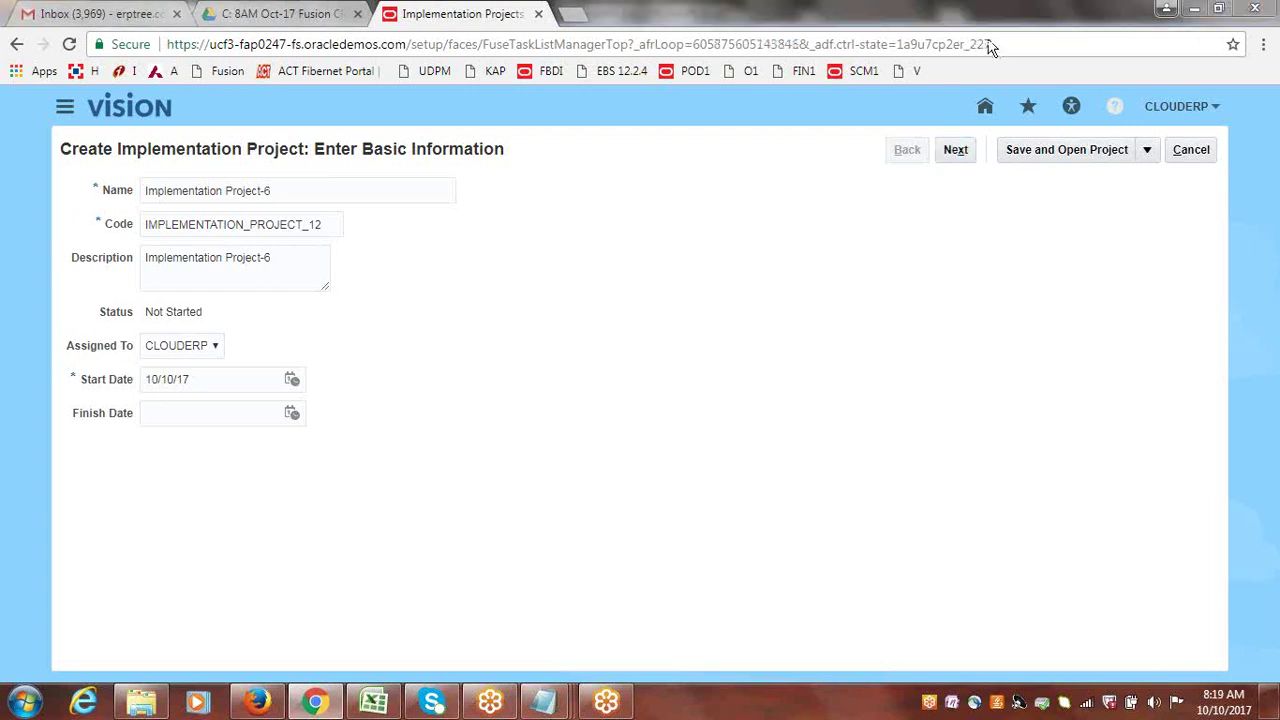
{"action": "left_click", "coordinate": [956, 152]}
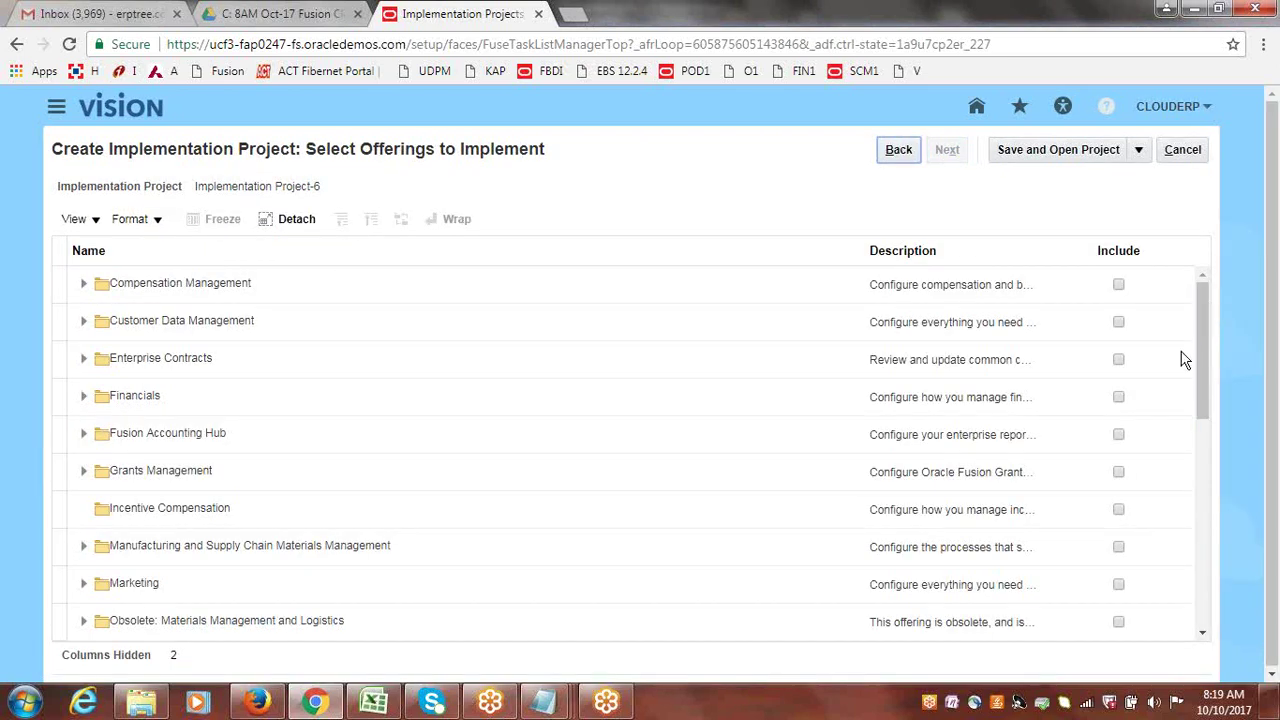
- Include the Financials offering with Supplier Invoice Processing, Expenses, Fixed Assets and Customer Invoice Processing
{"action": "left_click", "coordinate": [1119, 400]}
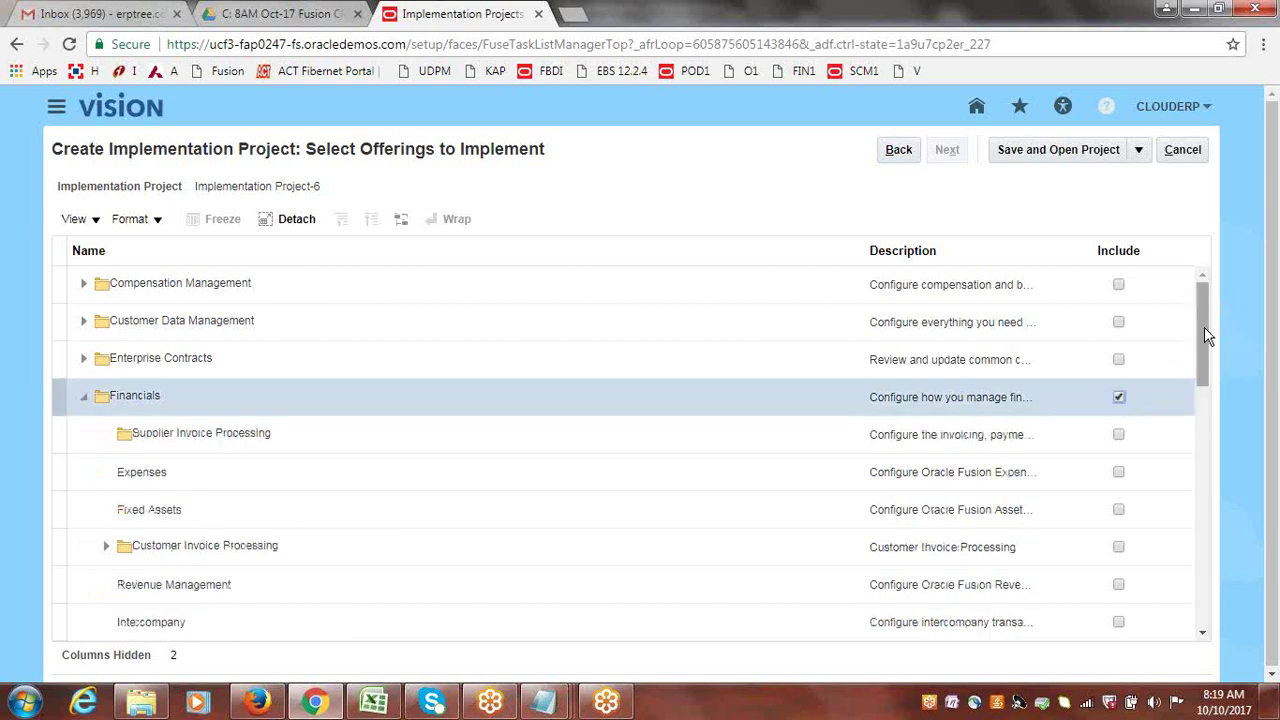
{"action": "left_click_drag", "start_coordinate": [1203, 330], "coordinate": [1204, 352]}
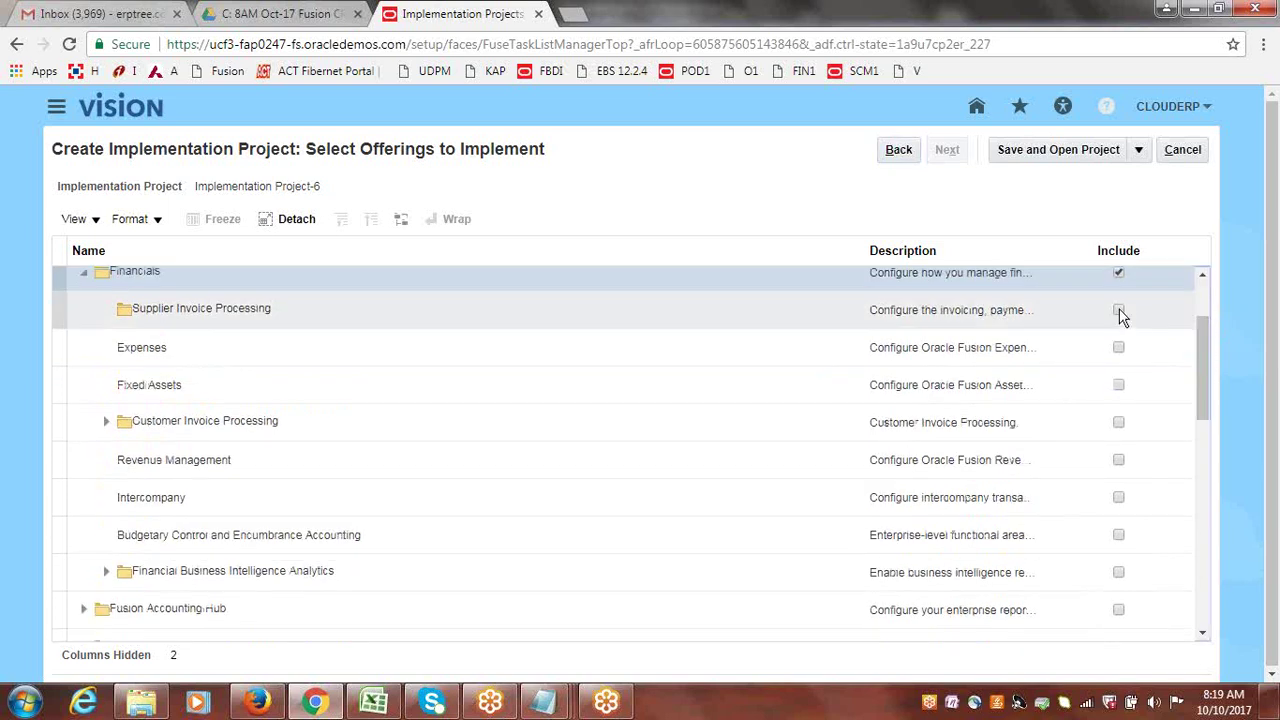
{"action": "left_click", "coordinate": [1119, 312]}
{"action": "left_click", "coordinate": [1119, 349]}
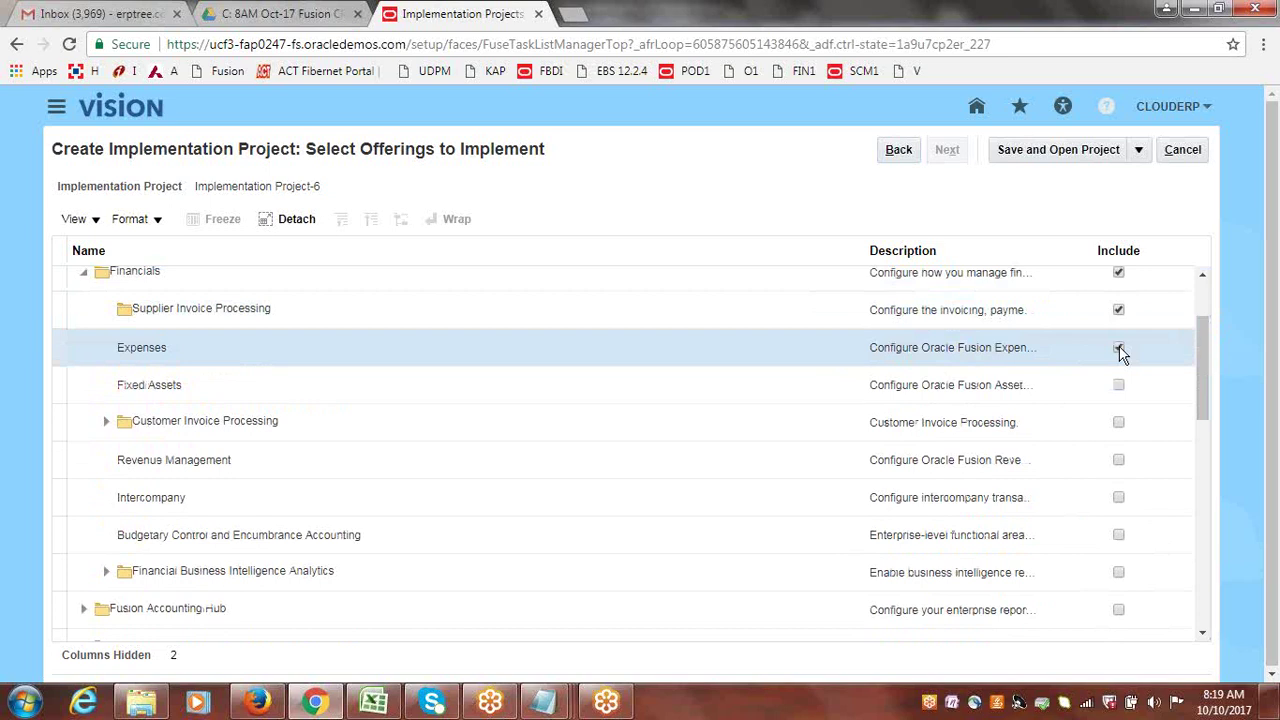
{"action": "left_click", "coordinate": [1121, 389]}
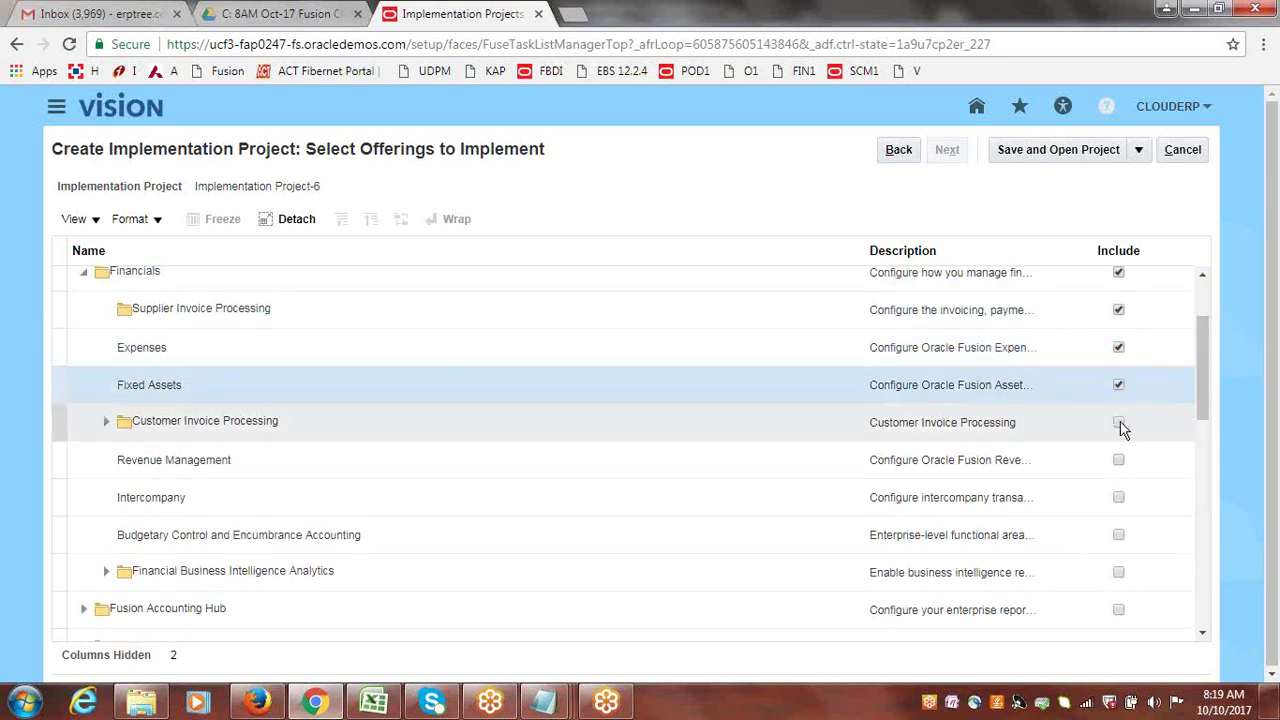
{"action": "left_click", "coordinate": [1119, 423]}
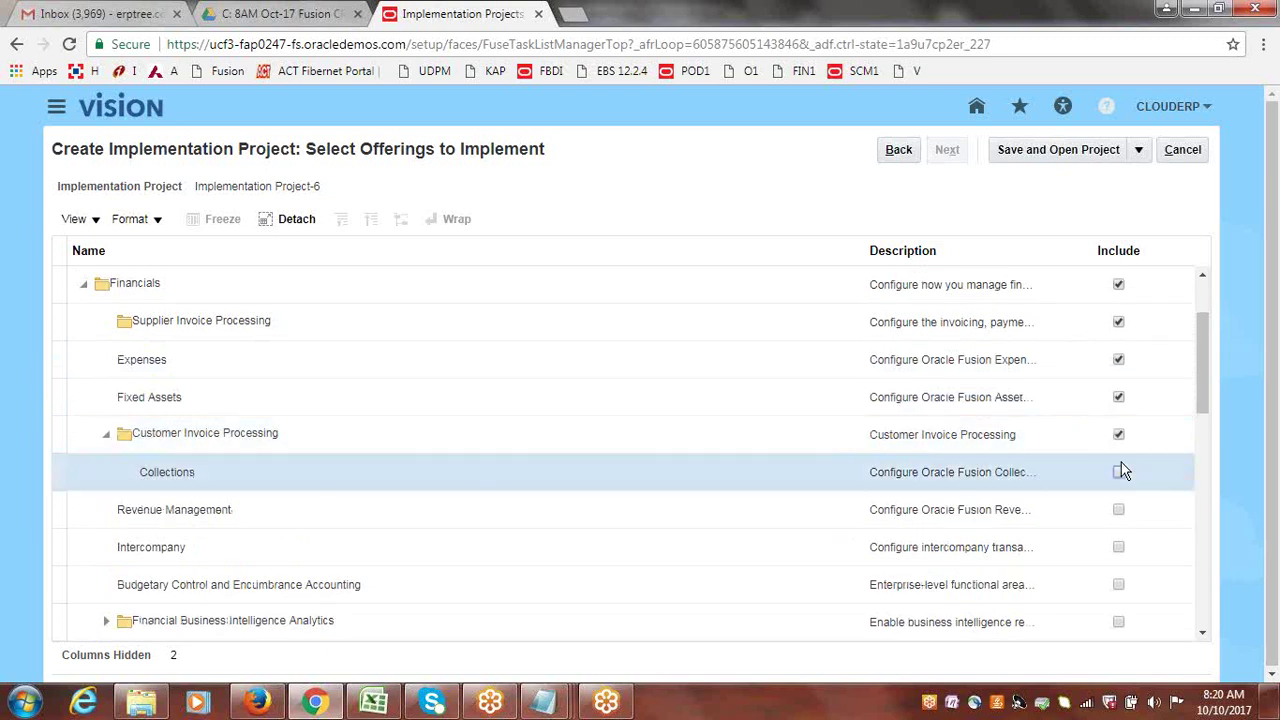
- Include Collections, Revenue Management, Intercompany, and Budgetary Control and Encumbrance Accounting, and save and open the project
{"action": "left_click", "coordinate": [1119, 472]}
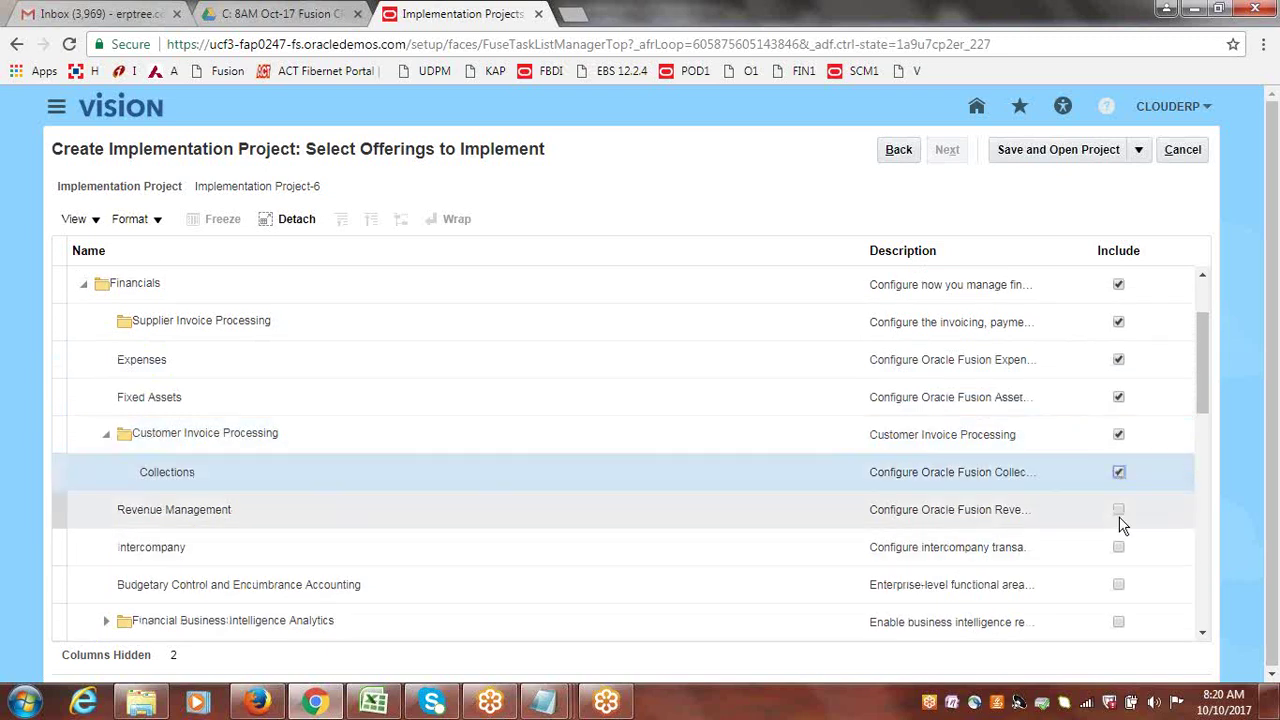
{"action": "left_click", "coordinate": [1119, 511]}
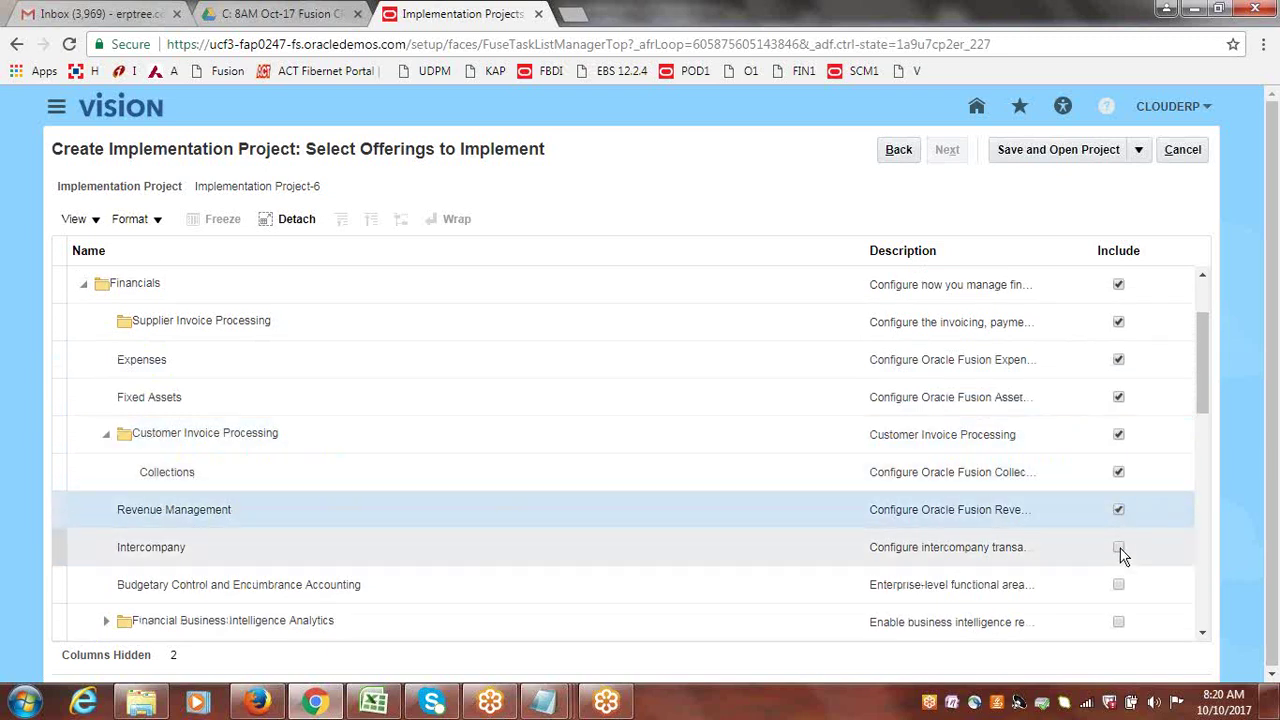
{"action": "left_click", "coordinate": [1119, 549]}
{"action": "left_click", "coordinate": [1119, 586]}
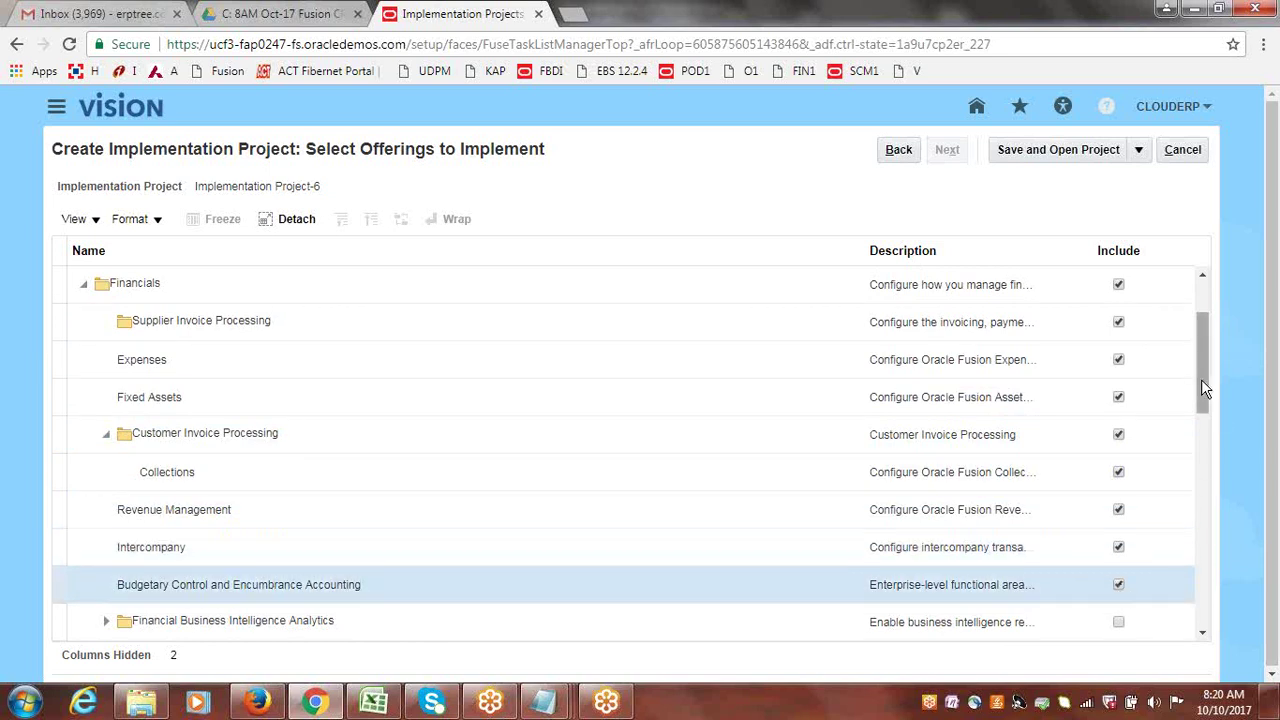
{"action": "left_click_drag", "start_coordinate": [1201, 379], "coordinate": [1200, 432]}
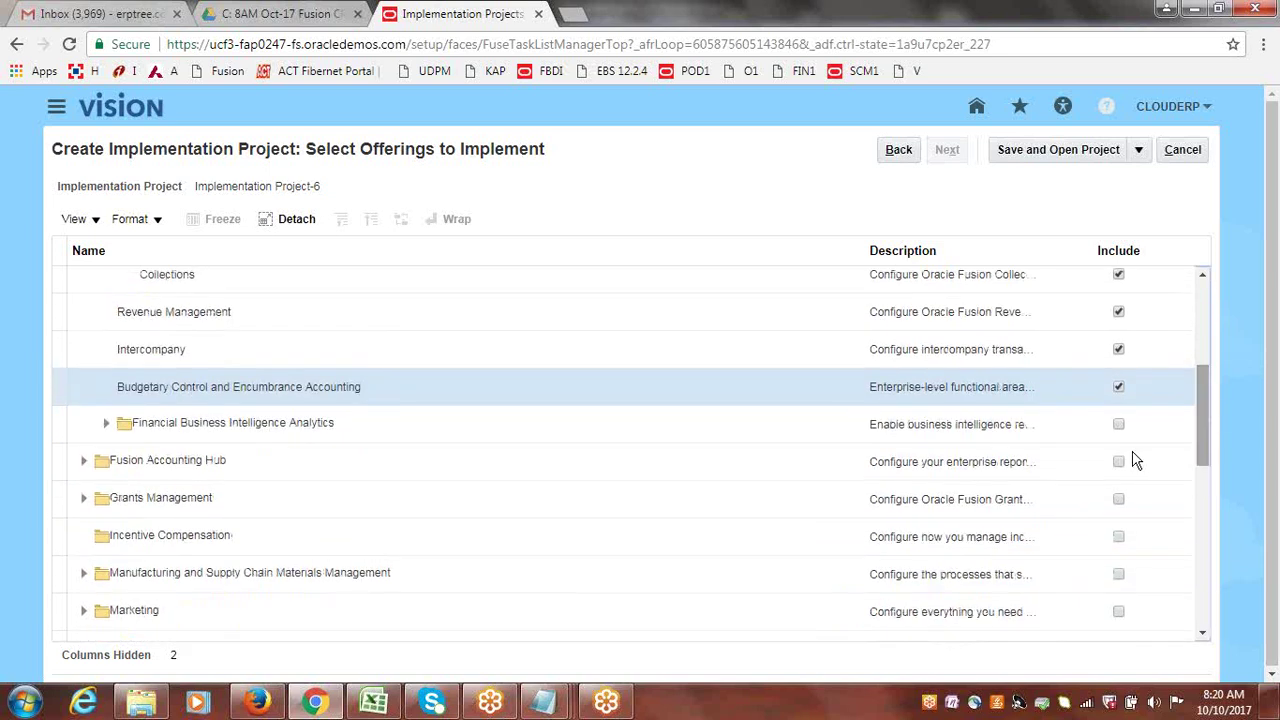
{"action": "left_click_drag", "start_coordinate": [1201, 434], "coordinate": [1201, 314]}
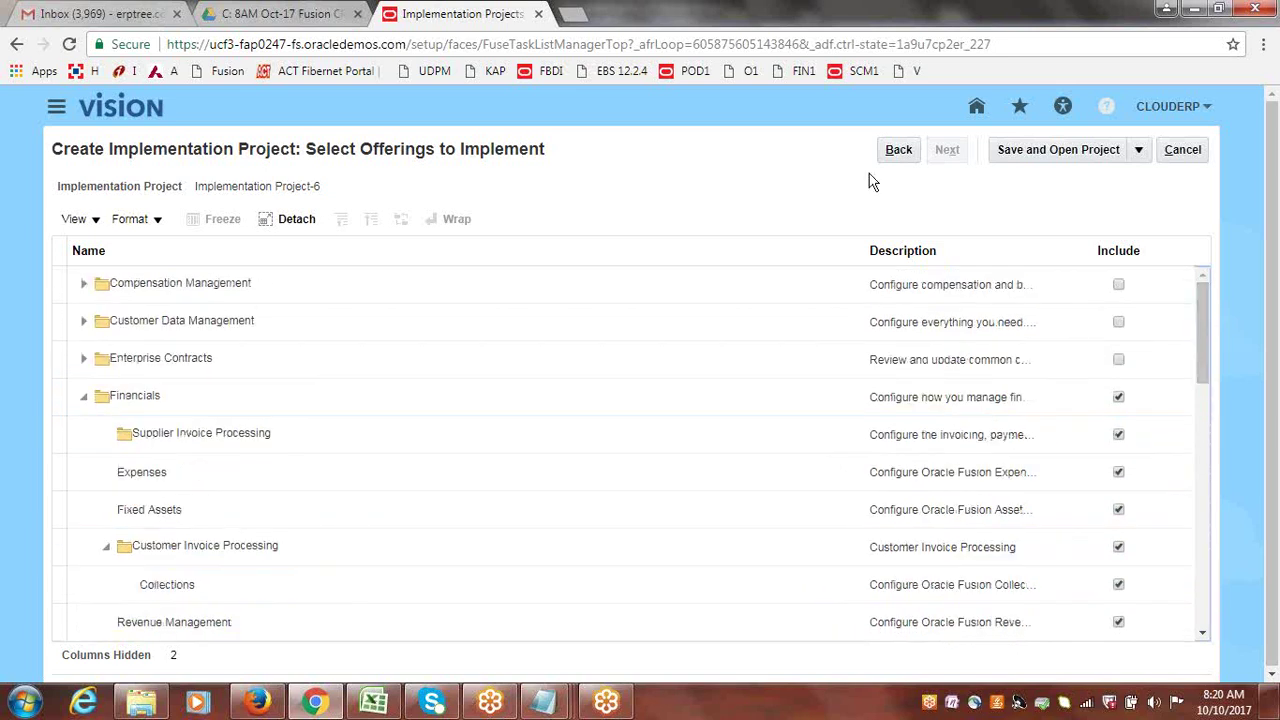
{"action": "left_click", "coordinate": [1050, 152]}
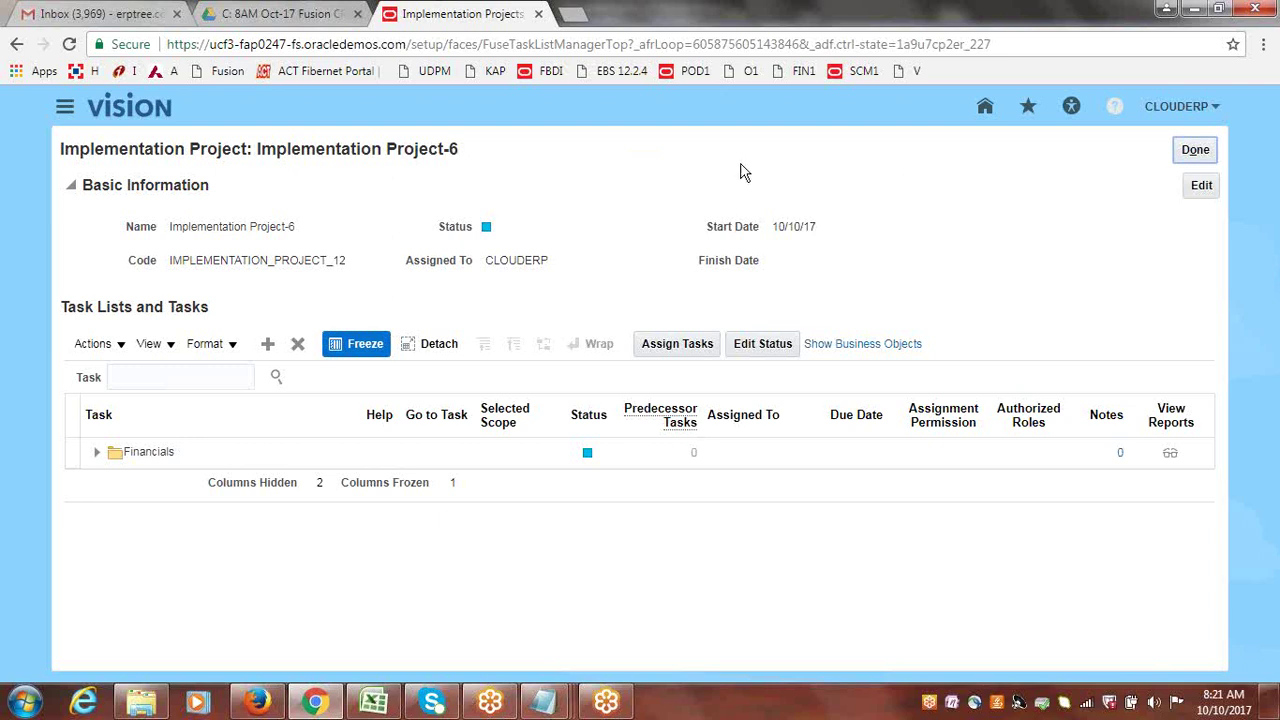
- Check the application version in the copyright information of About This Page, and return to the project
{"action": "left_click", "coordinate": [1178, 108]}
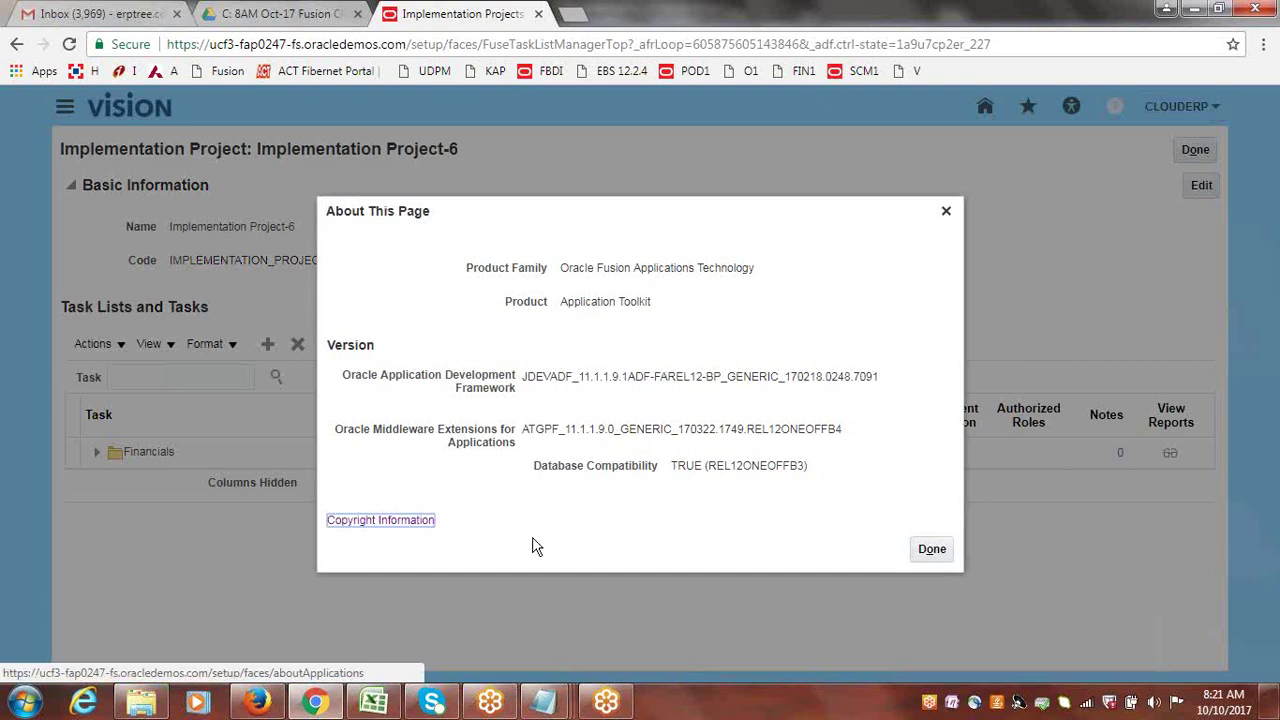
{"action": "left_click", "coordinate": [386, 520]}
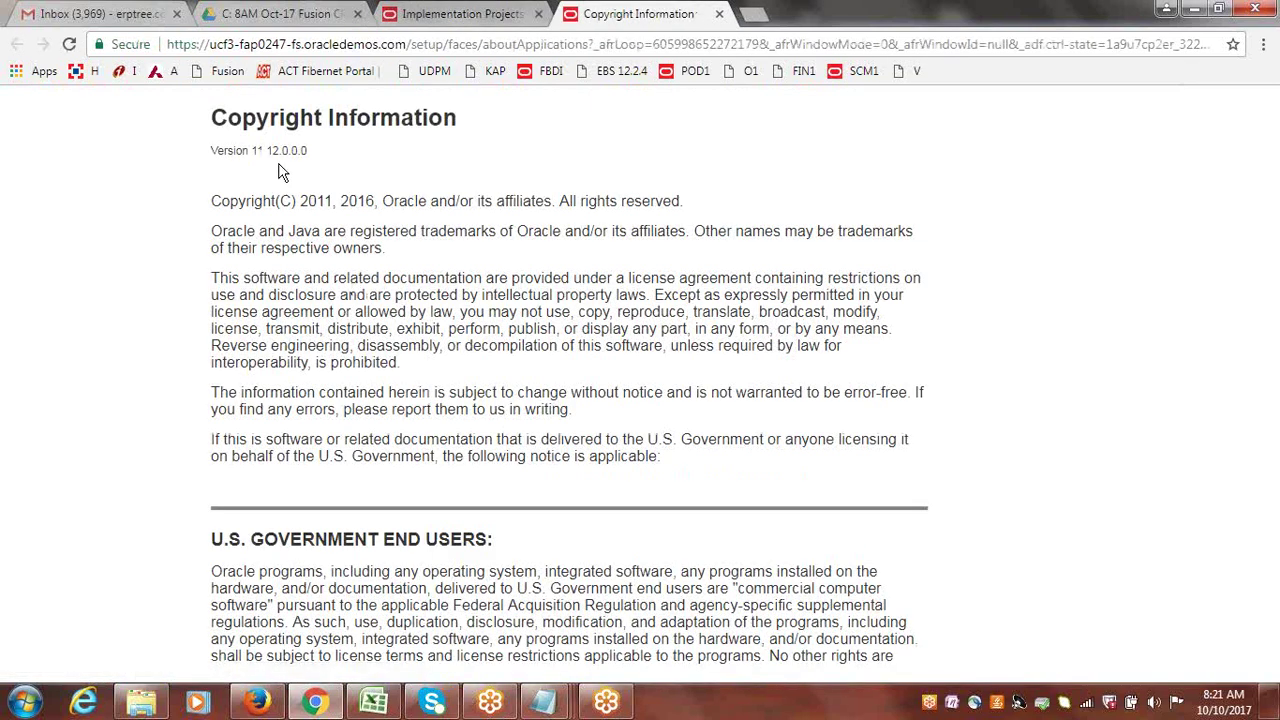
{"action": "left_click_drag", "start_coordinate": [253, 150], "coordinate": [273, 150]}
{"action": "left_click", "coordinate": [281, 150]}
{"action": "left_click_drag", "start_coordinate": [280, 150], "coordinate": [271, 150]}
{"action": "left_click", "coordinate": [720, 17]}
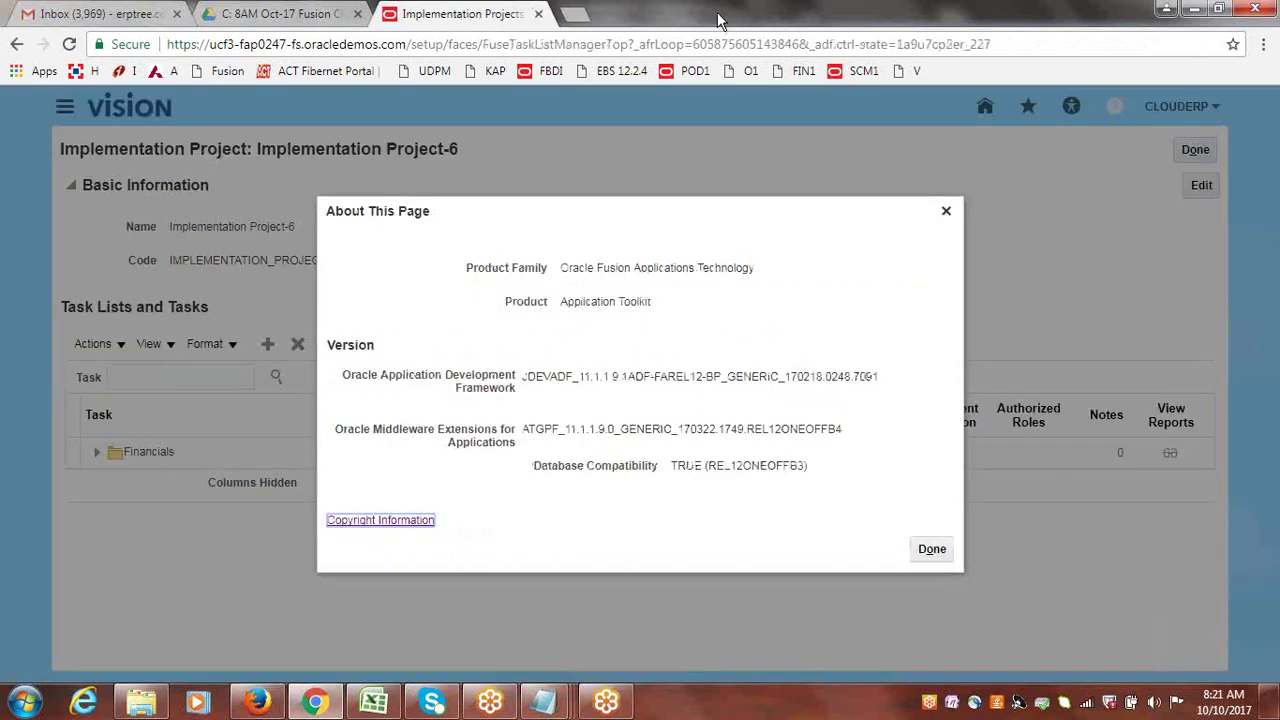
{"action": "left_click", "coordinate": [944, 212]}
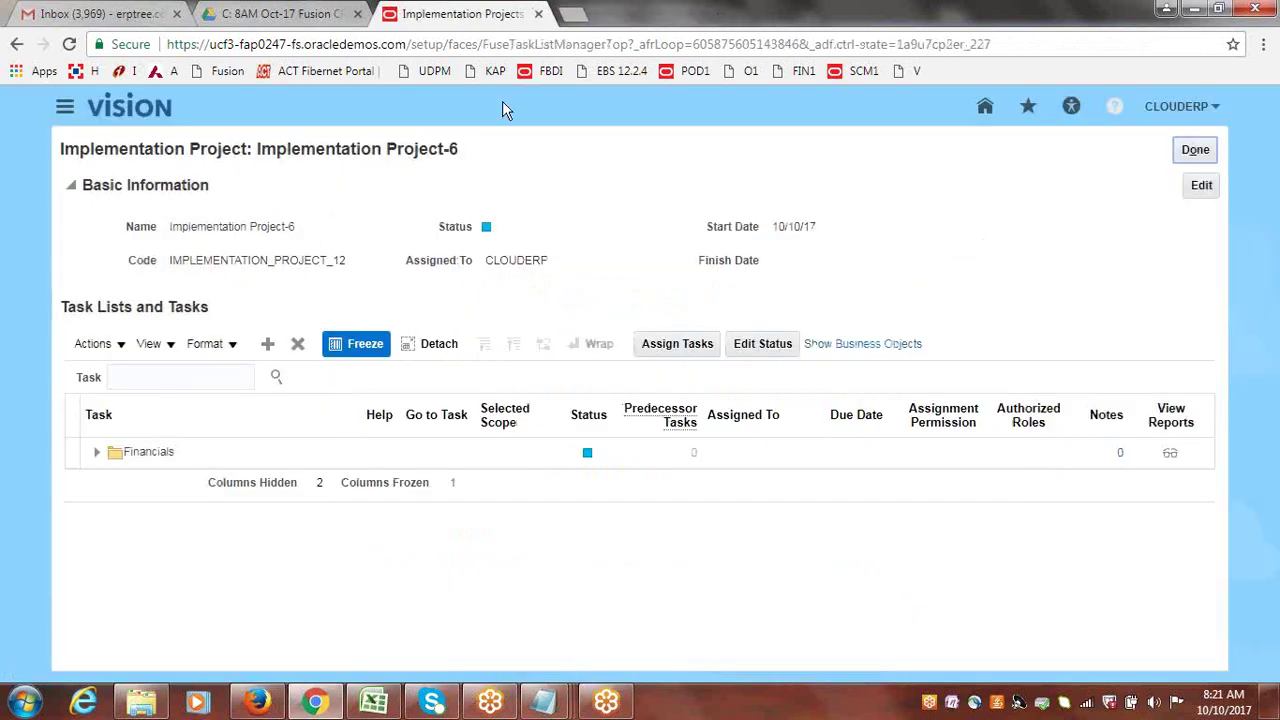
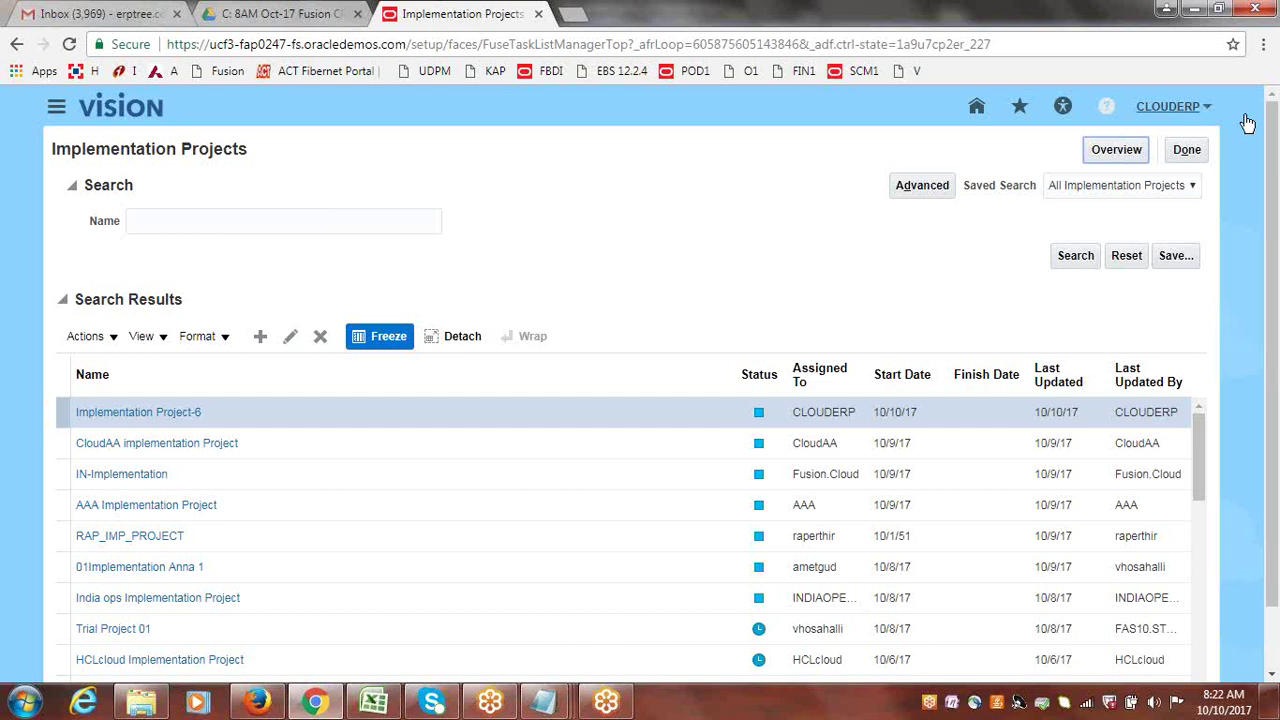
- Try to open the Implementation Projects list again by way of Setup and Maintenance
{"action": "left_click", "coordinate": [1186, 108]}
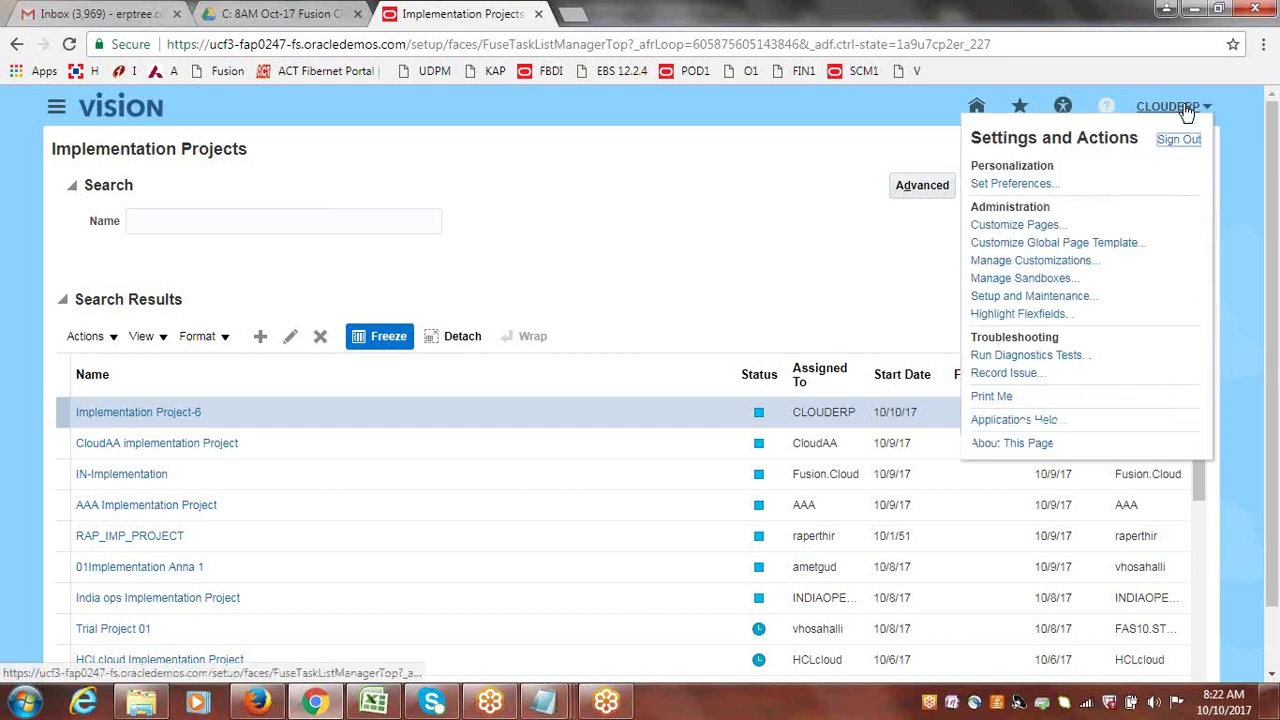
{"action": "left_click", "coordinate": [1052, 300]}
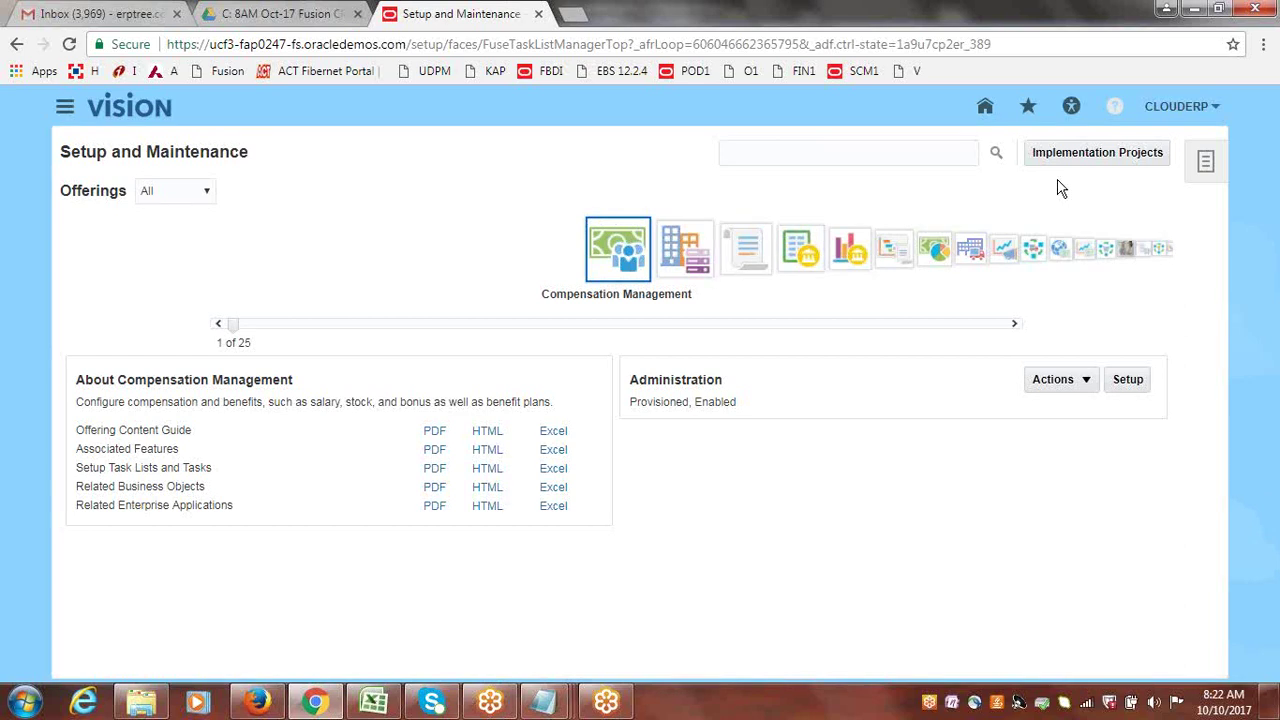
{"action": "left_click", "coordinate": [1063, 156]}
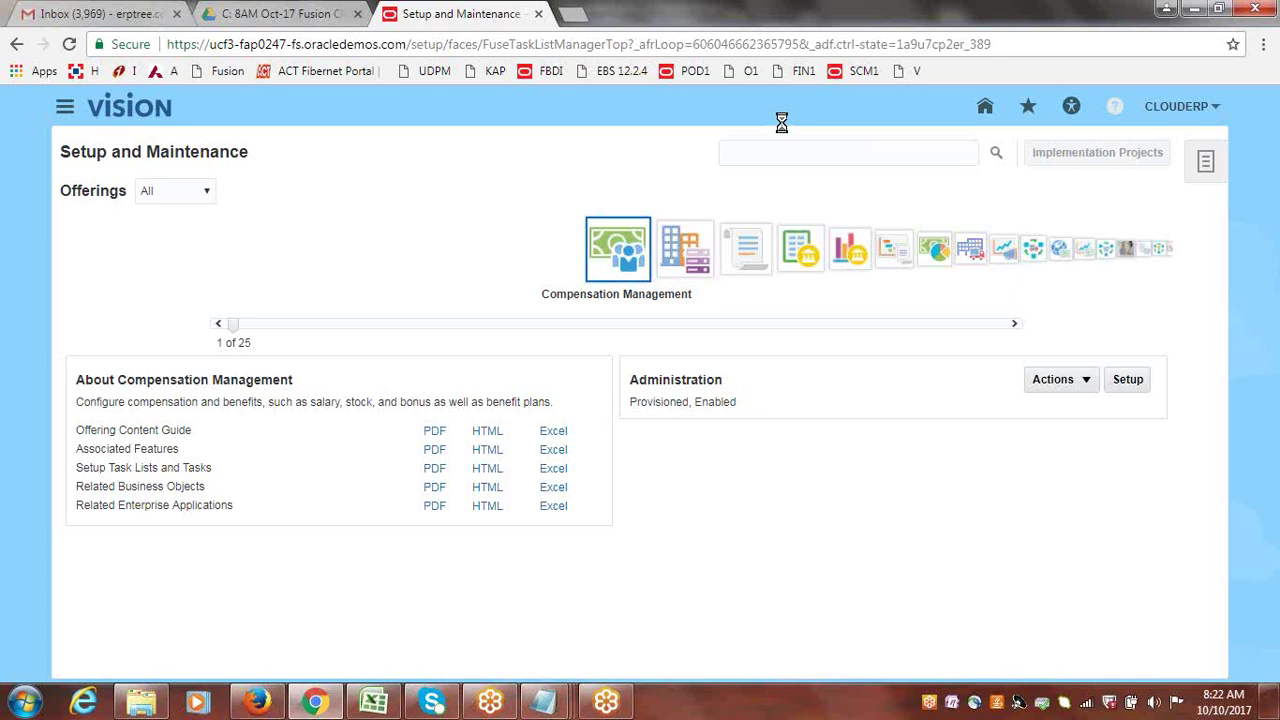
- Load the SCM1 bookmark and open the Implementation Projects list through Setup and Maintenance
{"action": "left_click", "coordinate": [865, 74]}
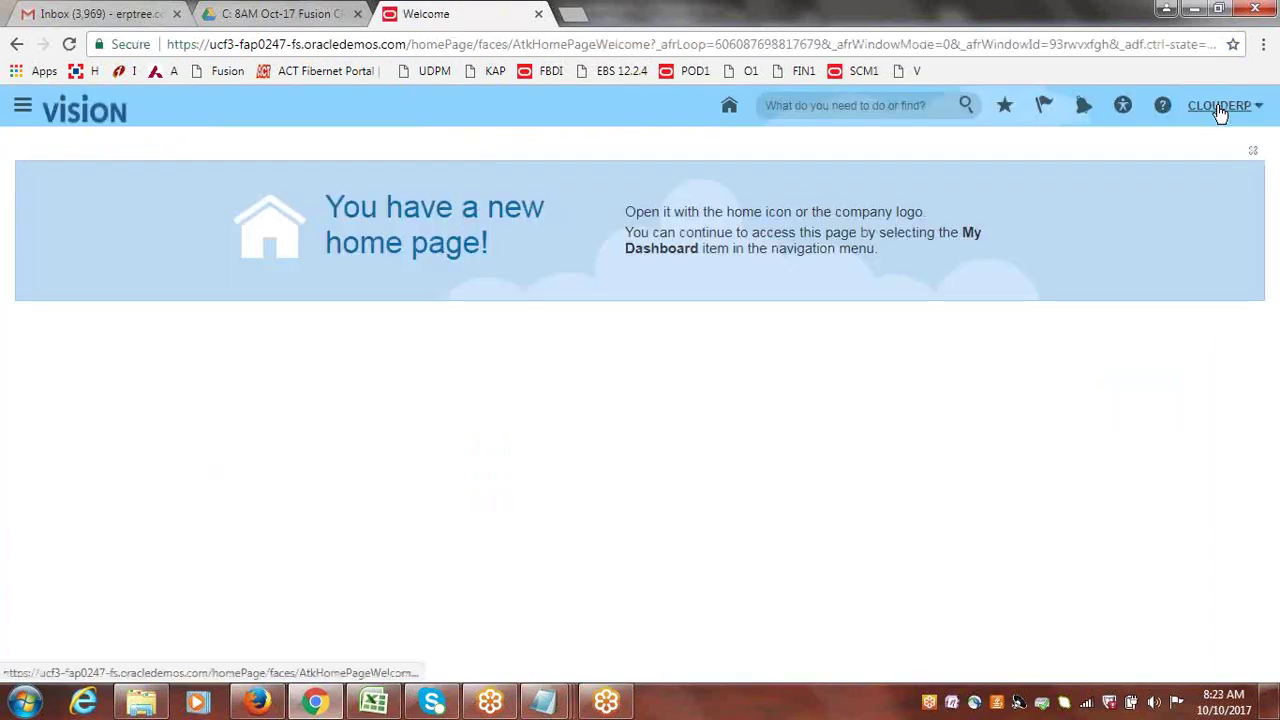
{"action": "left_click", "coordinate": [1220, 108]}
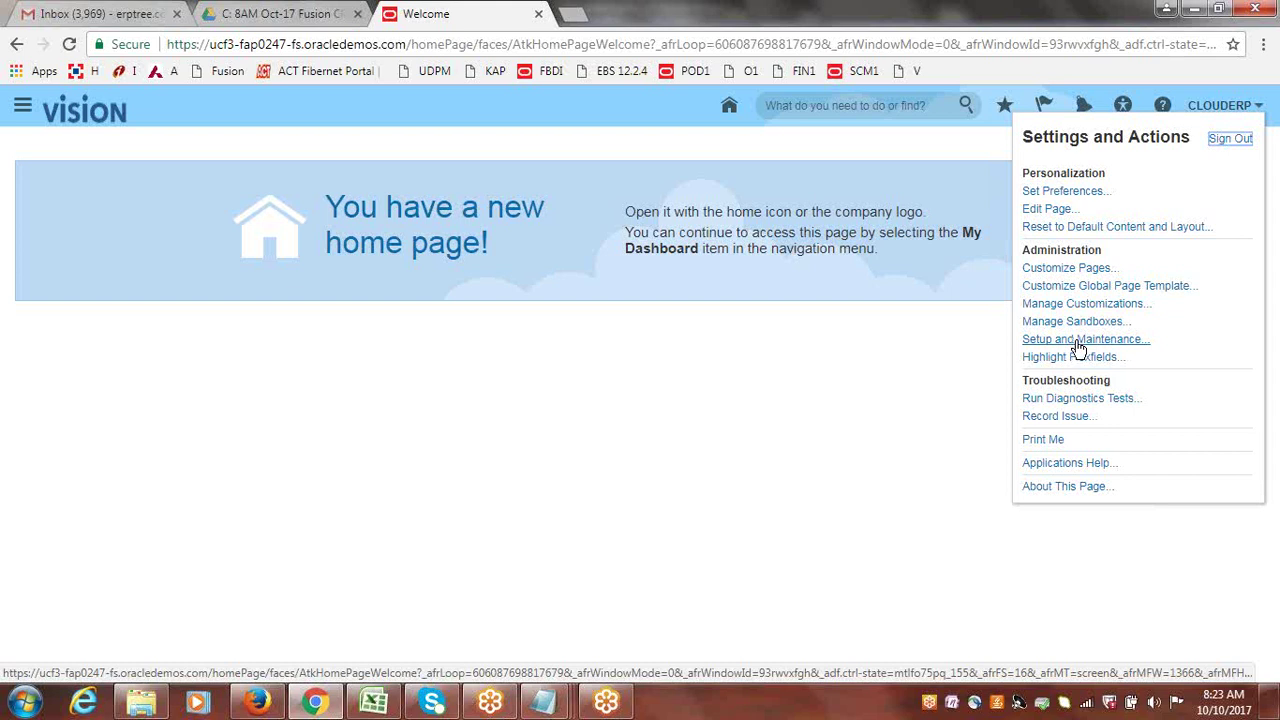
{"action": "left_click", "coordinate": [1078, 340]}
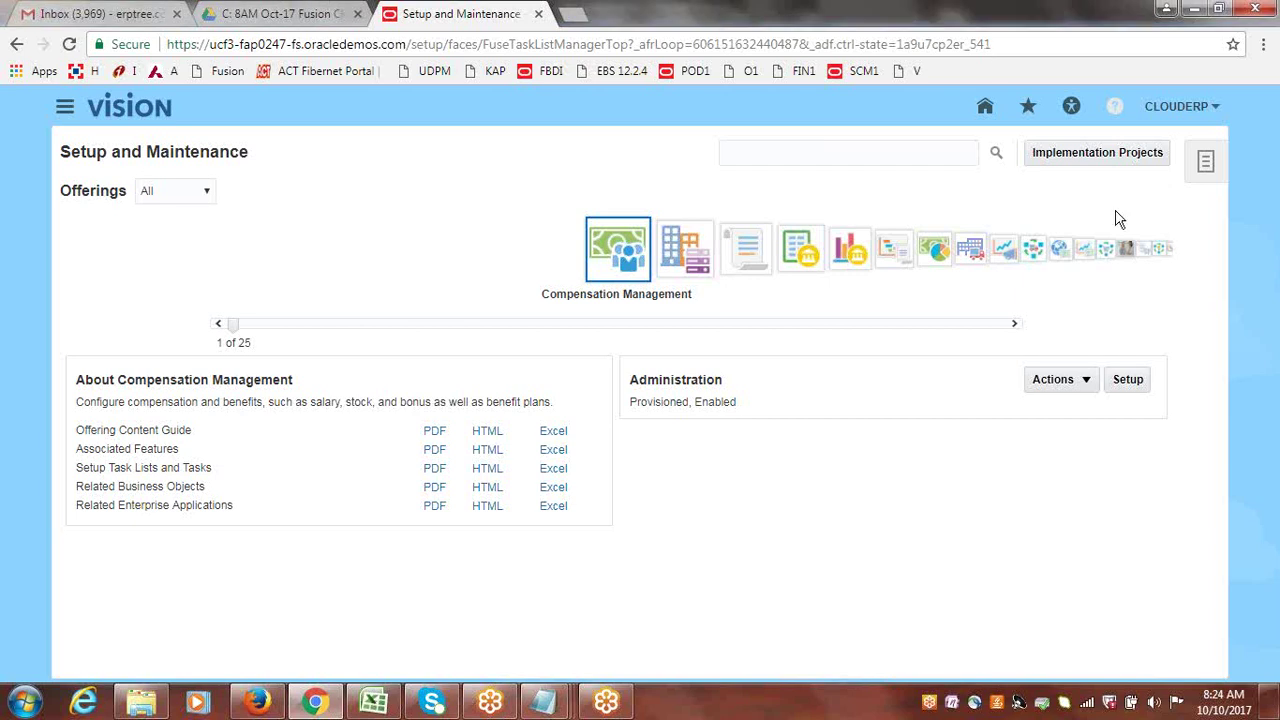
{"action": "left_click", "coordinate": [1065, 155]}
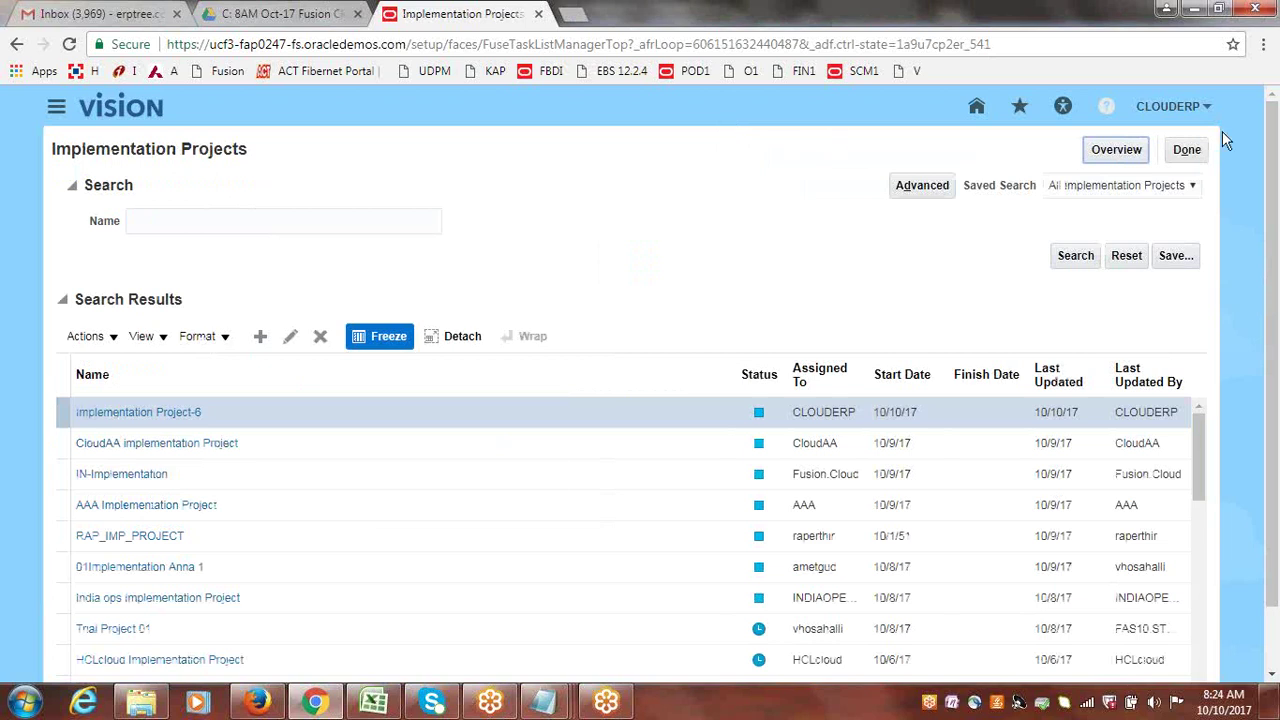
- Delete Implementation Project-6 from the Implementation Projects overview and confirm the deletion
{"action": "left_click", "coordinate": [1116, 156]}
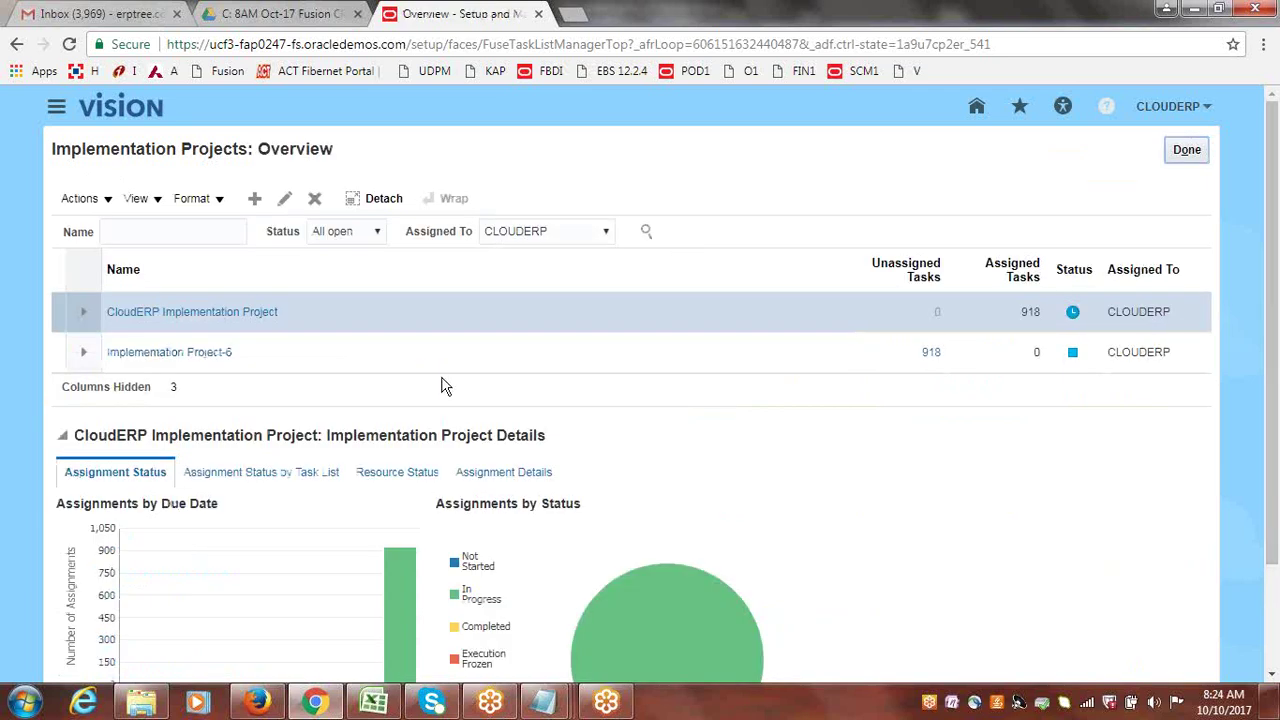
{"action": "left_click", "coordinate": [54, 361]}
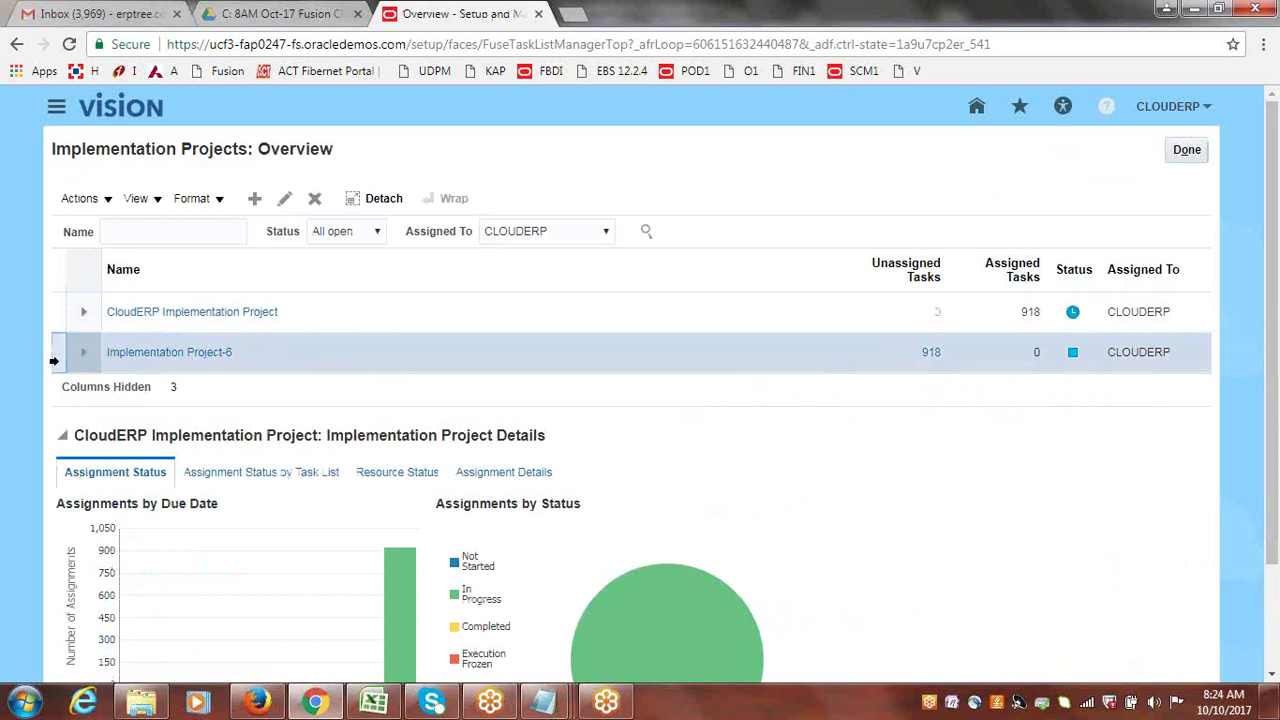
{"action": "left_click", "coordinate": [313, 198]}
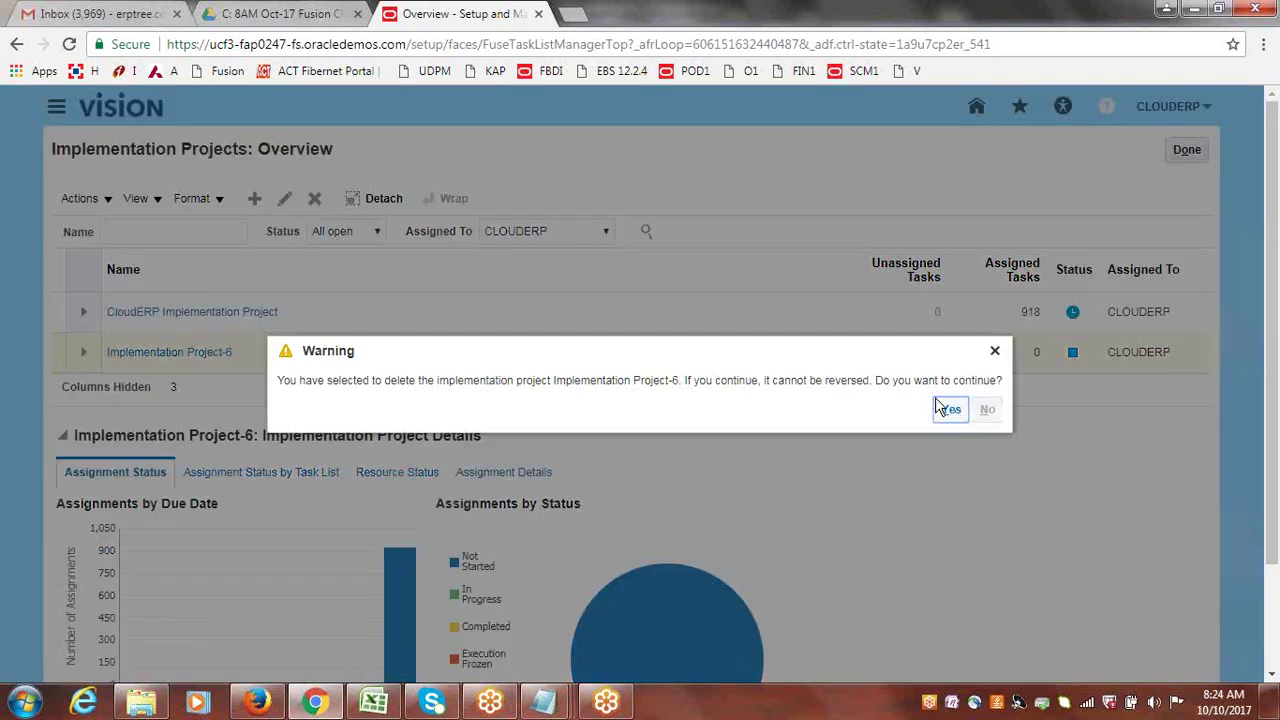
{"action": "left_click", "coordinate": [946, 409]}
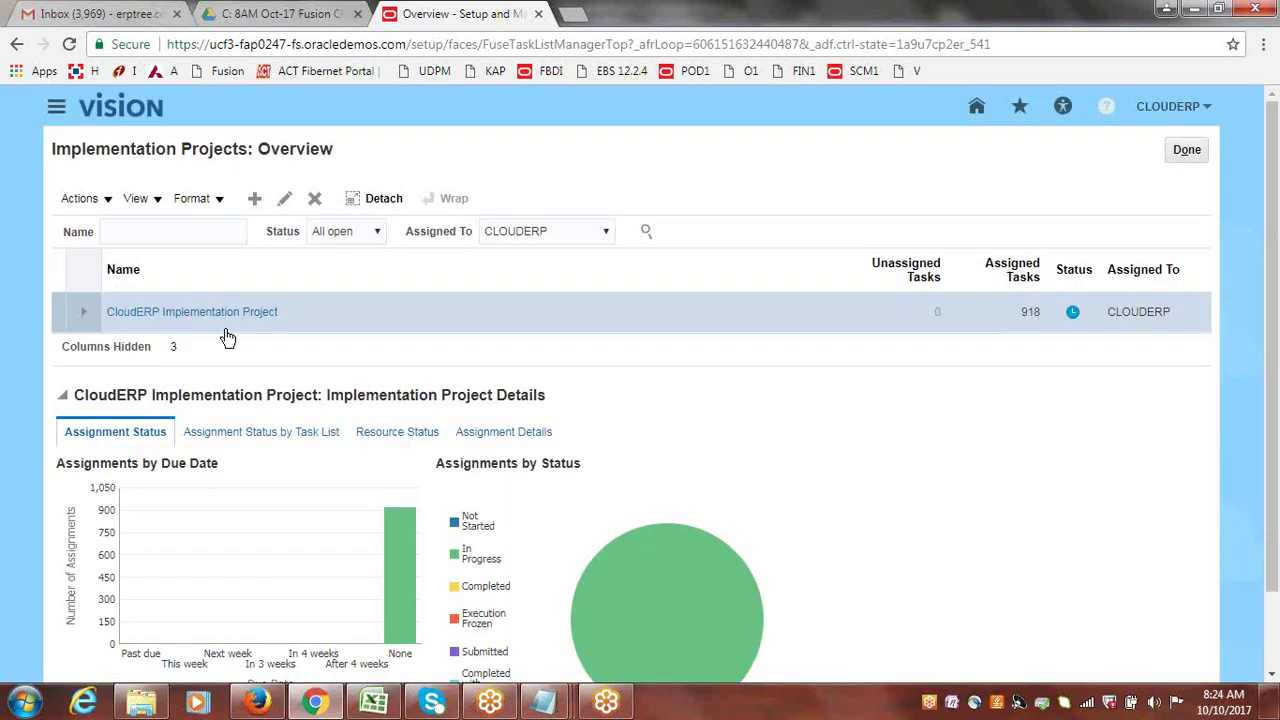
- Open the CloudERP Implementation Project and expand its Financials task list
{"action": "left_click", "coordinate": [199, 316]}
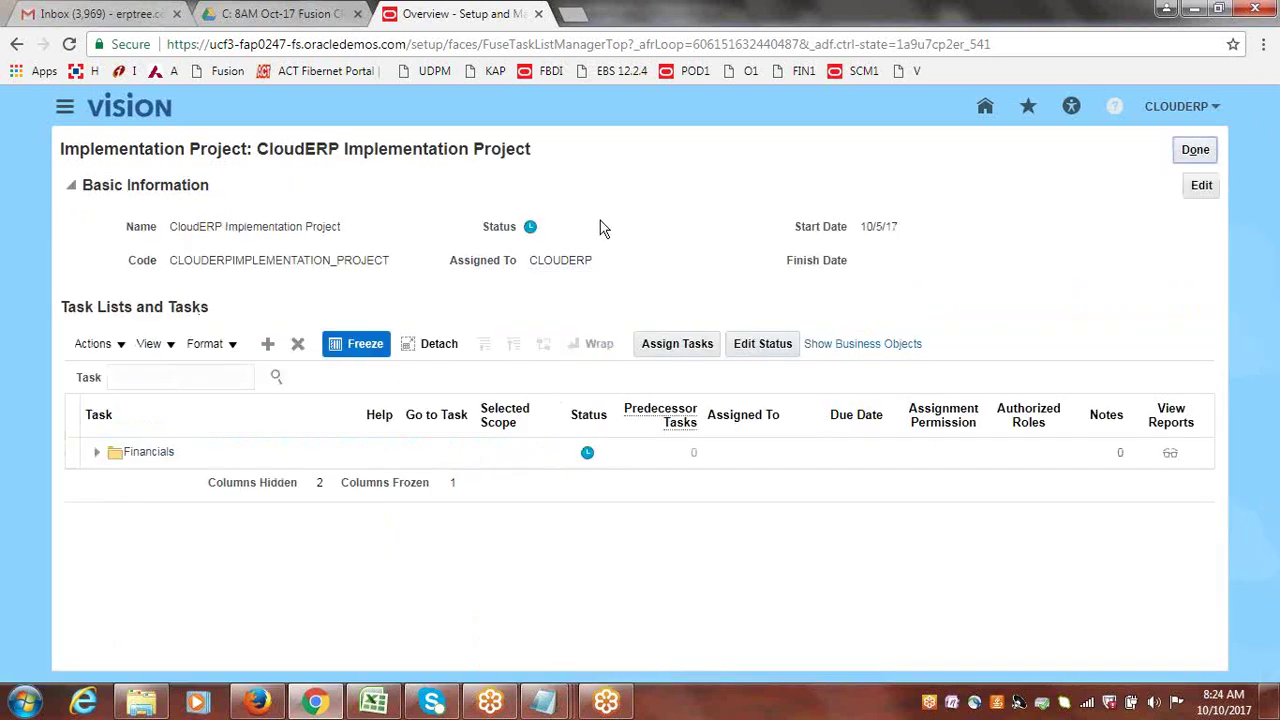
{"action": "left_click_drag", "start_coordinate": [178, 226], "coordinate": [788, 260]}
{"action": "left_click", "coordinate": [97, 452]}
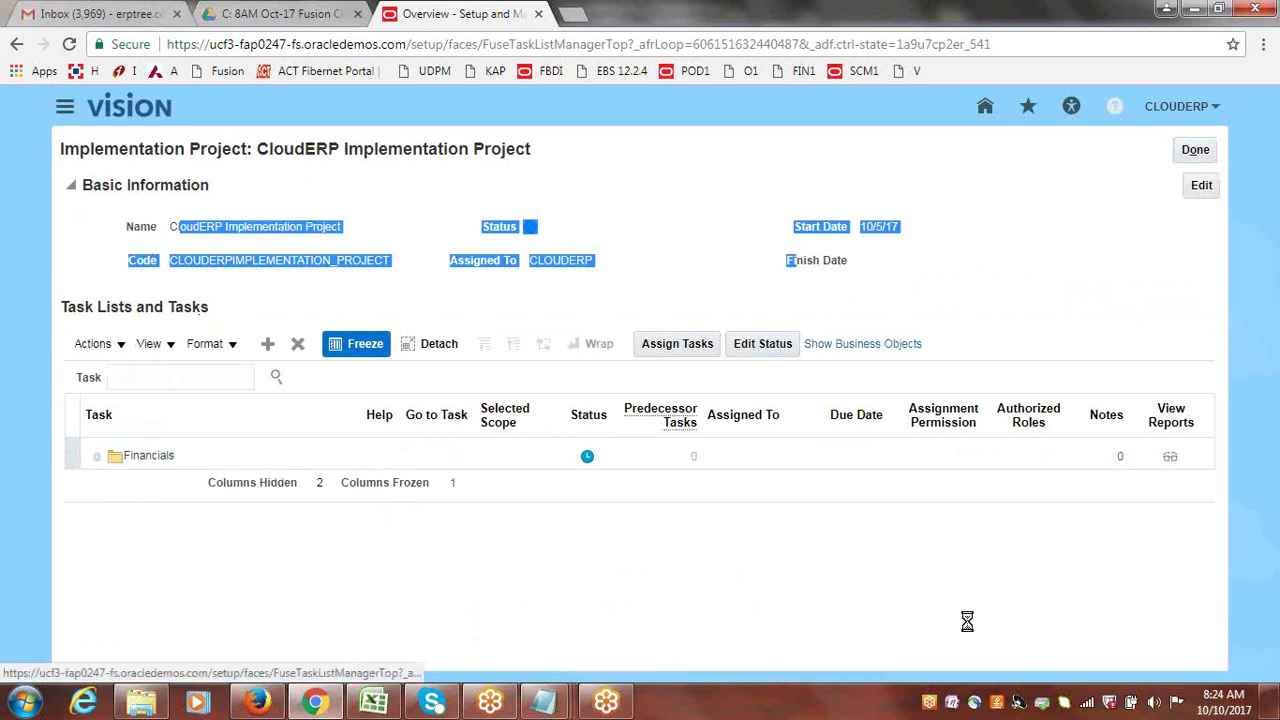
{"action": "left_click_drag", "start_coordinate": [1276, 270], "coordinate": [1276, 400]}
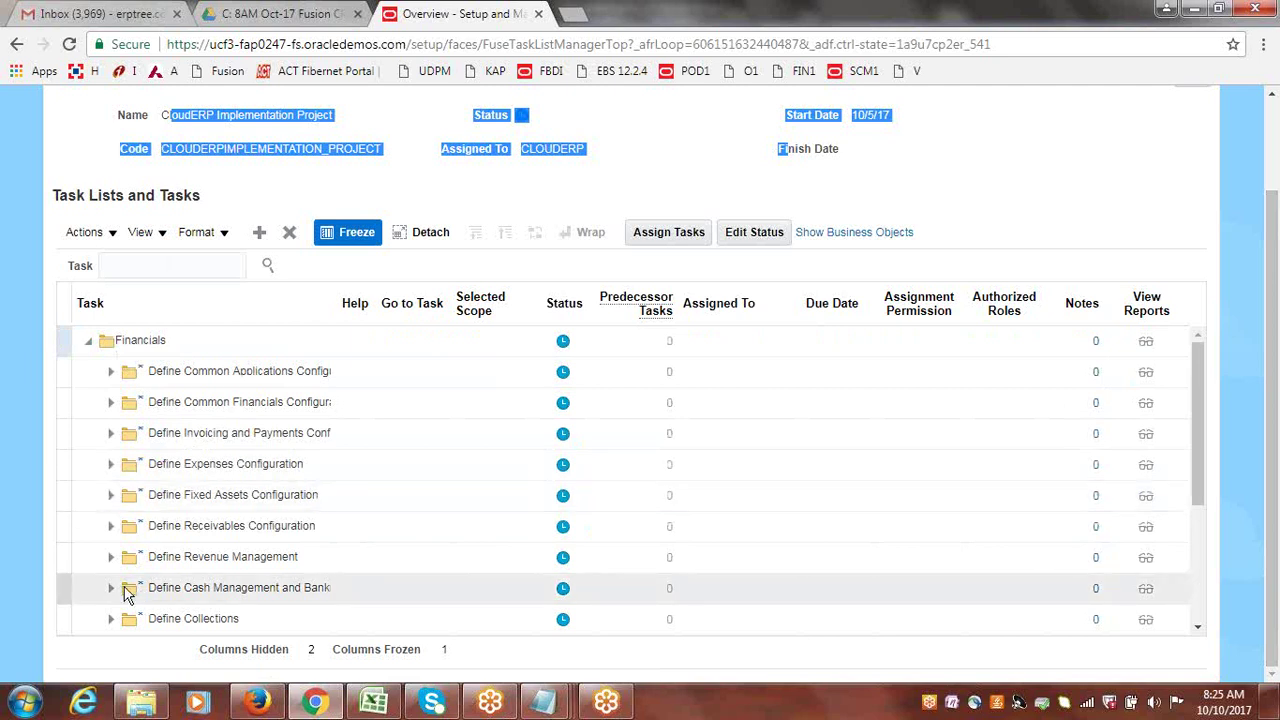
- Check the report options for Define Invoicing and Payments Configuration, and expand that task list and its Define Supplier Configuration list
{"action": "left_click", "coordinate": [61, 435]}
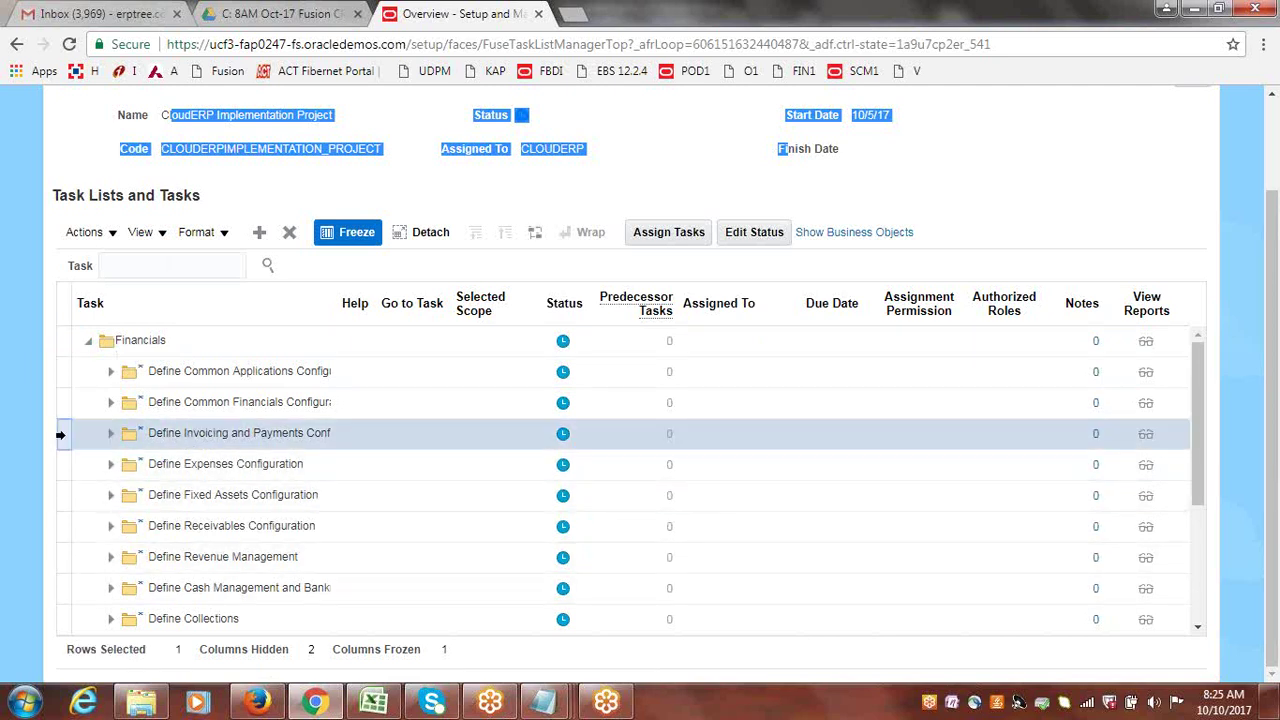
{"action": "left_click", "coordinate": [1146, 440]}
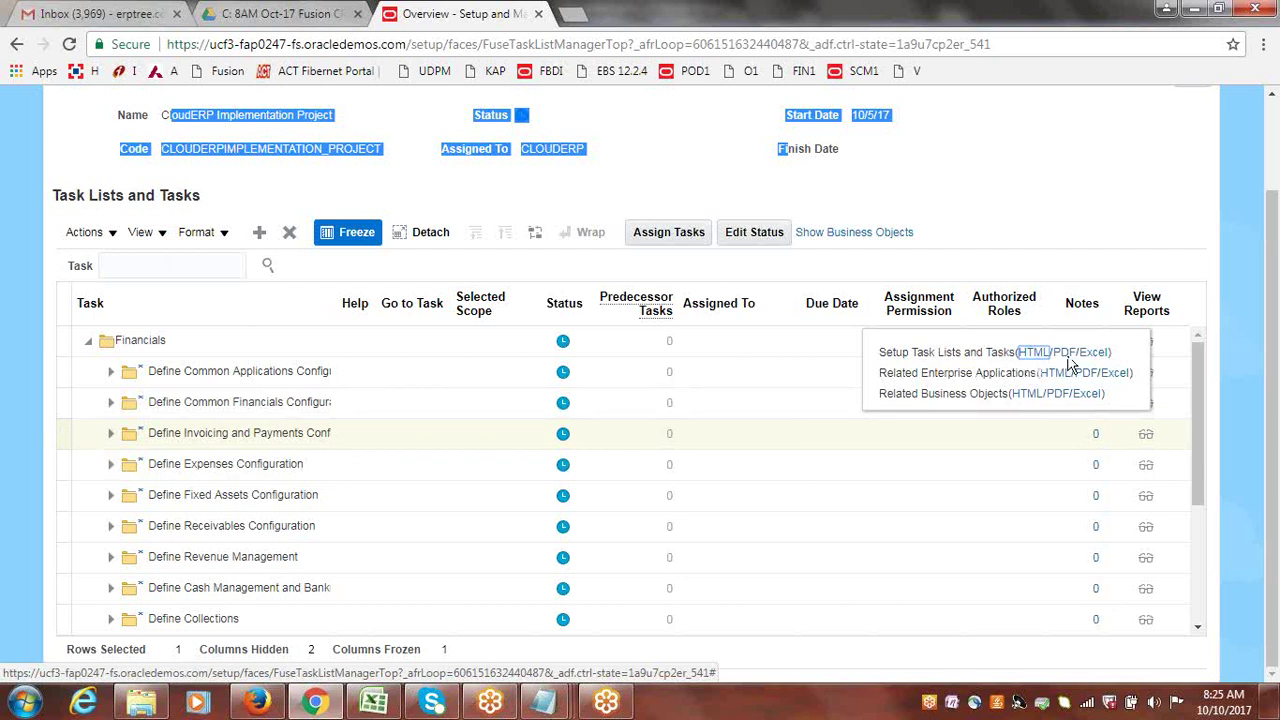
{"action": "left_click", "coordinate": [110, 440]}
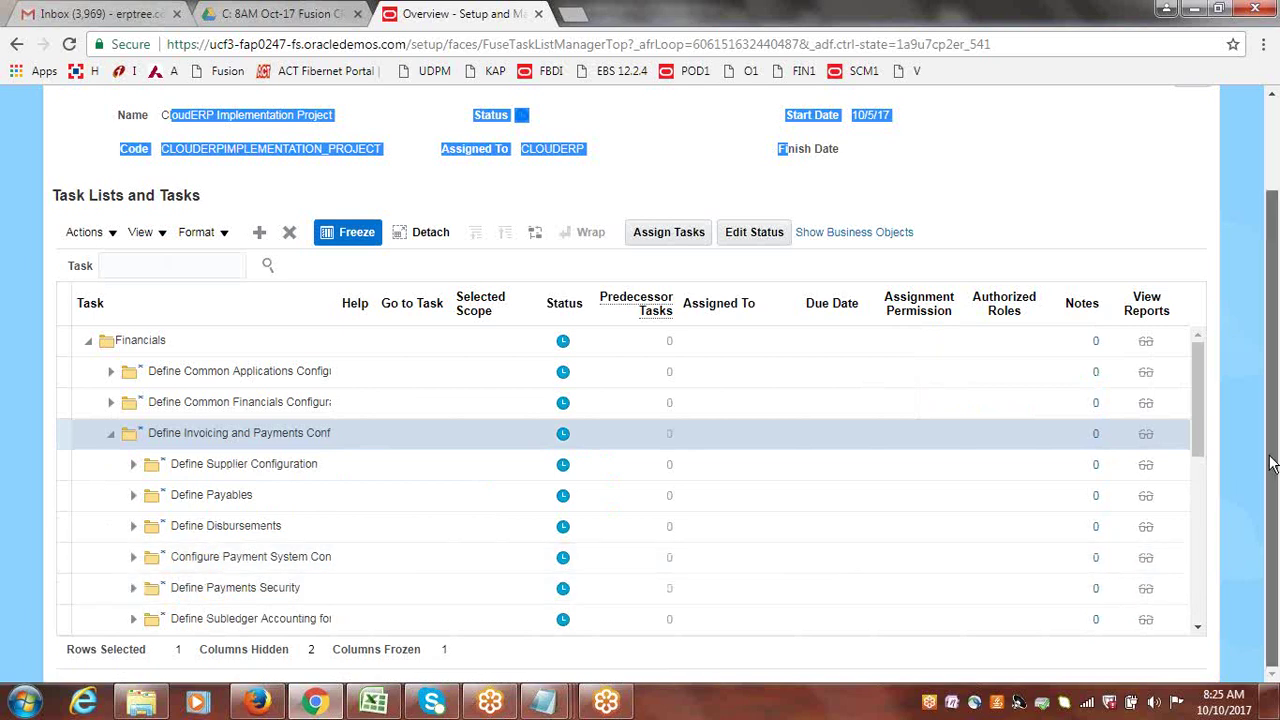
{"action": "mouse_move", "coordinate": [1199, 409]}
{"action": "left_mouse_down"}
{"action": "mouse_move", "coordinate": [1200, 440]}
{"action": "mouse_move", "coordinate": [1203, 430]}
{"action": "left_mouse_up"}
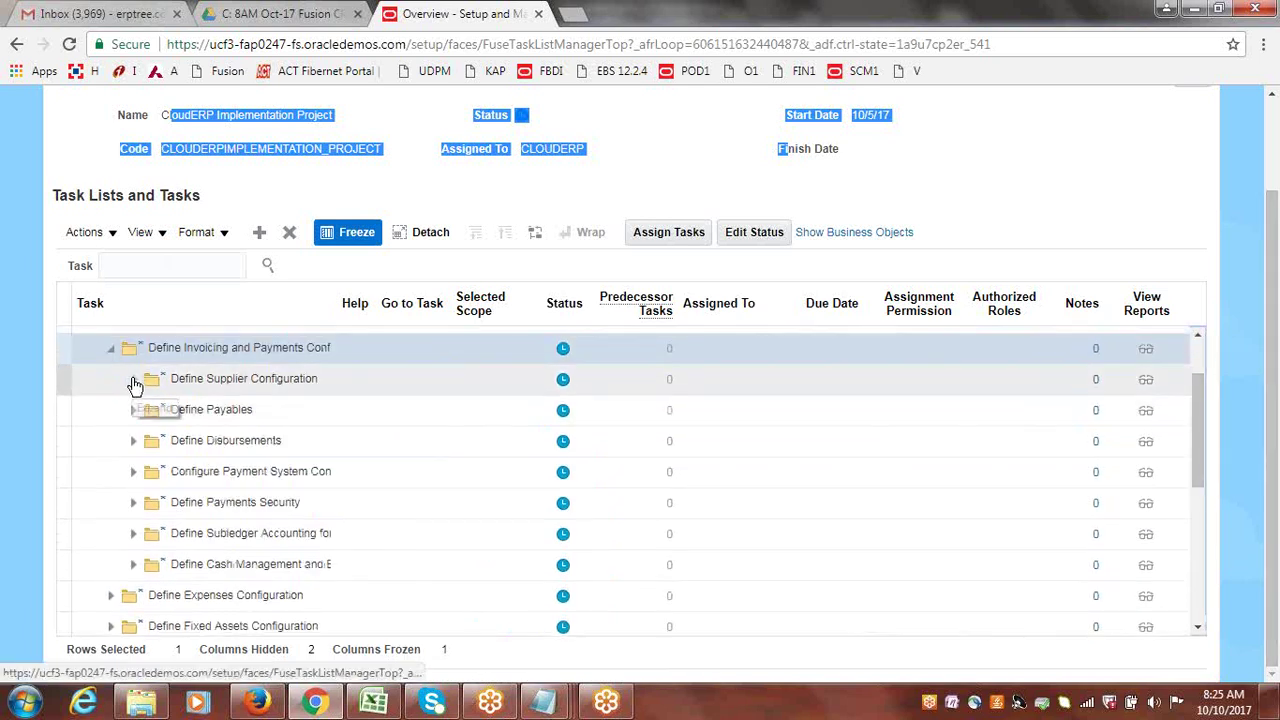
{"action": "left_click", "coordinate": [135, 384]}
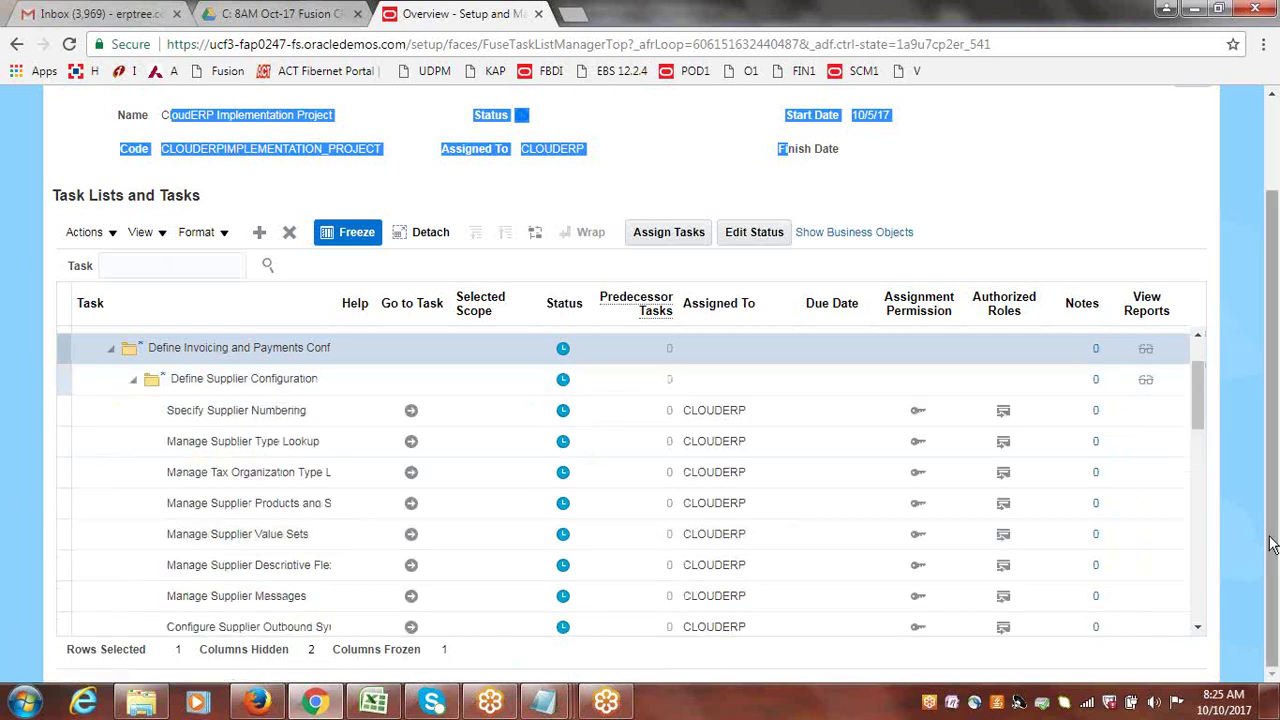
{"action": "mouse_move", "coordinate": [1196, 400]}
{"action": "left_mouse_down"}
{"action": "mouse_move", "coordinate": [1202, 413]}
{"action": "mouse_move", "coordinate": [1212, 390]}
{"action": "left_mouse_up"}
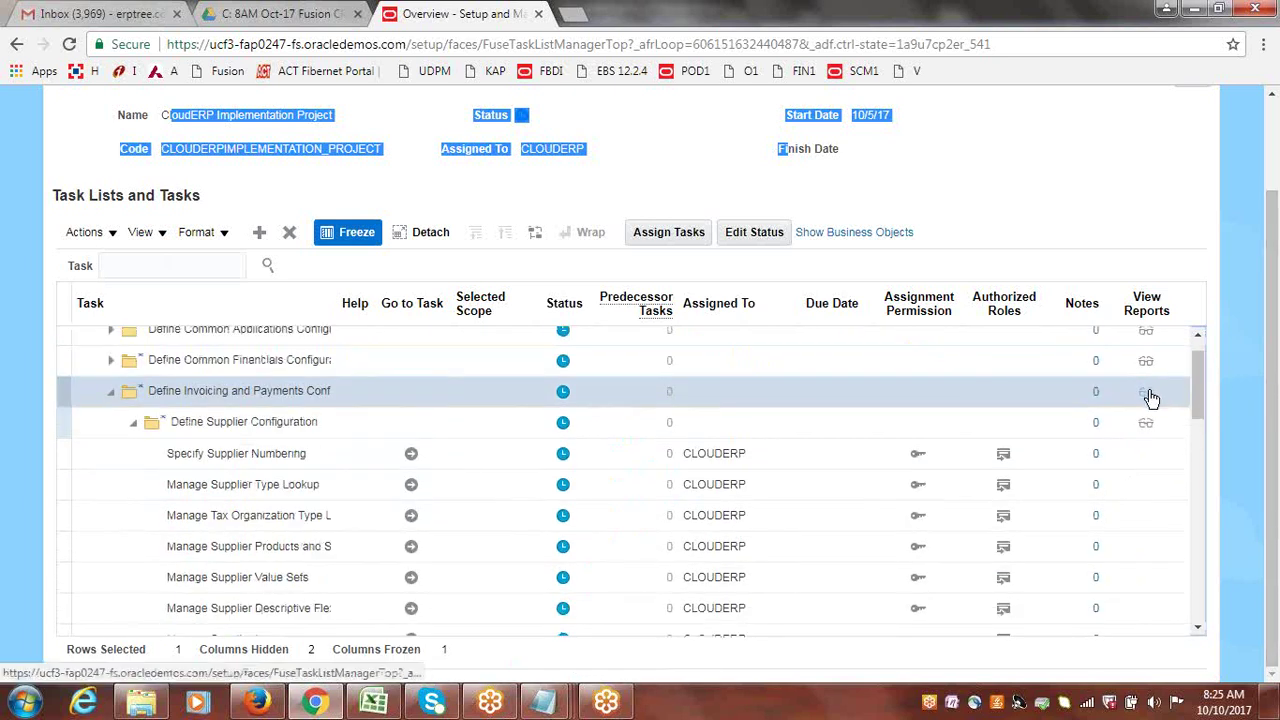
- Download the Setup Task Lists and Tasks report for Define Invoicing and Payments Configuration as PDF, and look through it
{"action": "mouse_move", "coordinate": [1151, 398]}
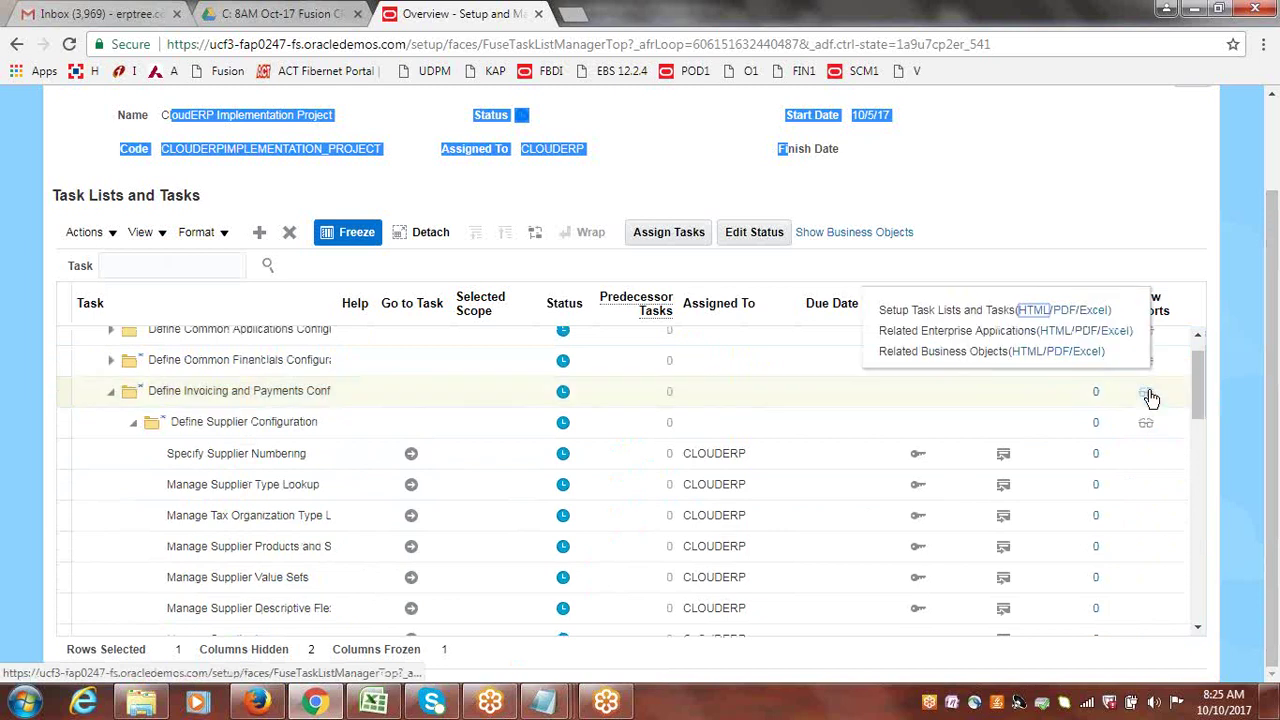
{"action": "left_click", "coordinate": [1065, 316]}
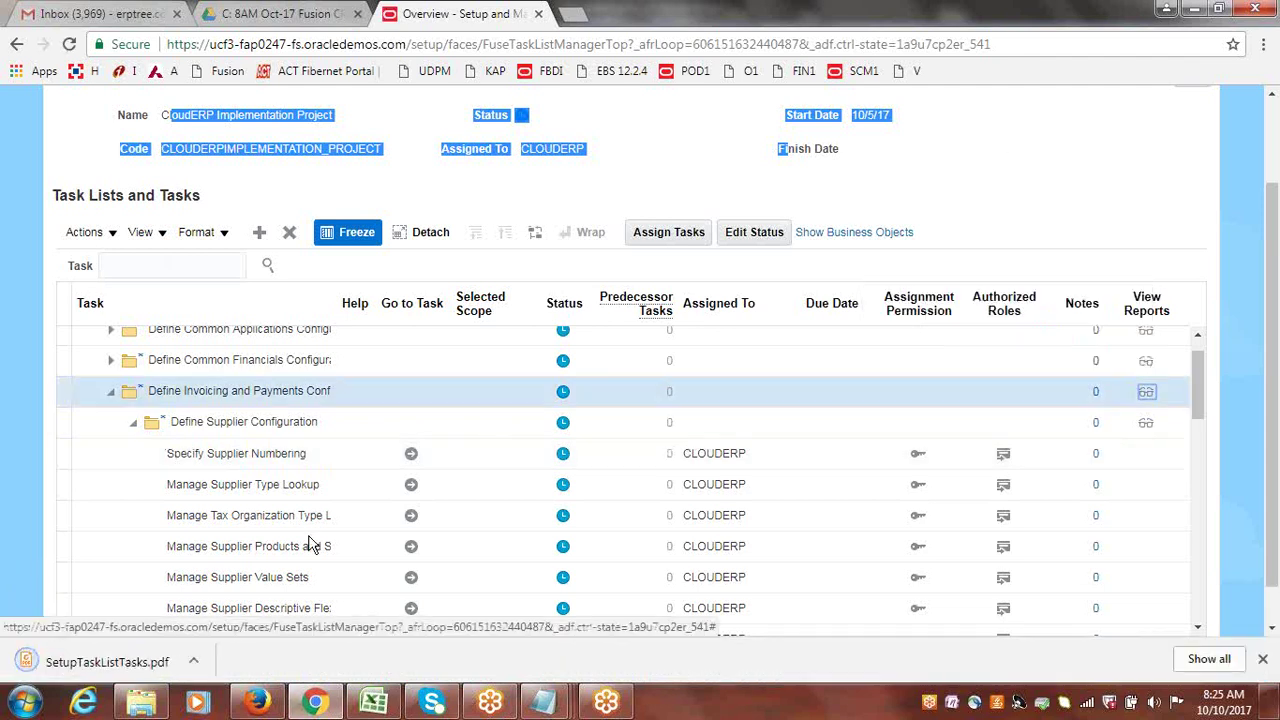
{"action": "left_click", "coordinate": [72, 668]}
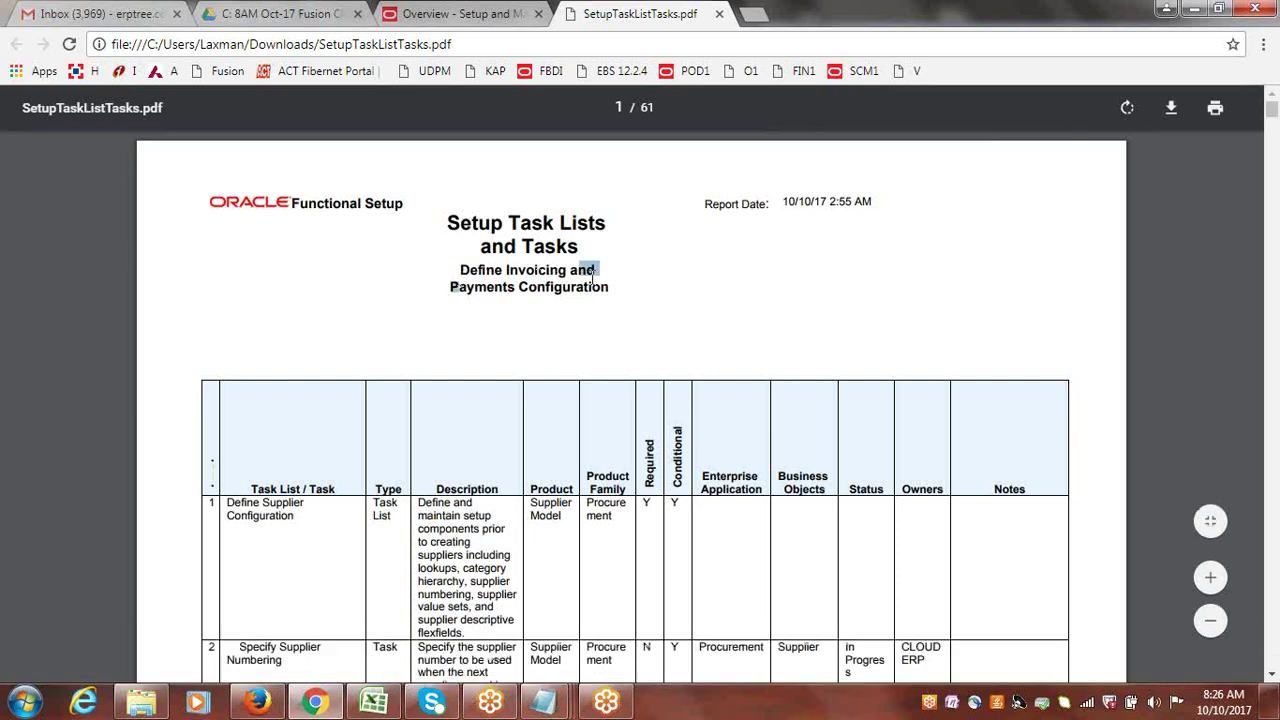
{"action": "left_click_drag", "start_coordinate": [450, 287], "coordinate": [614, 286]}
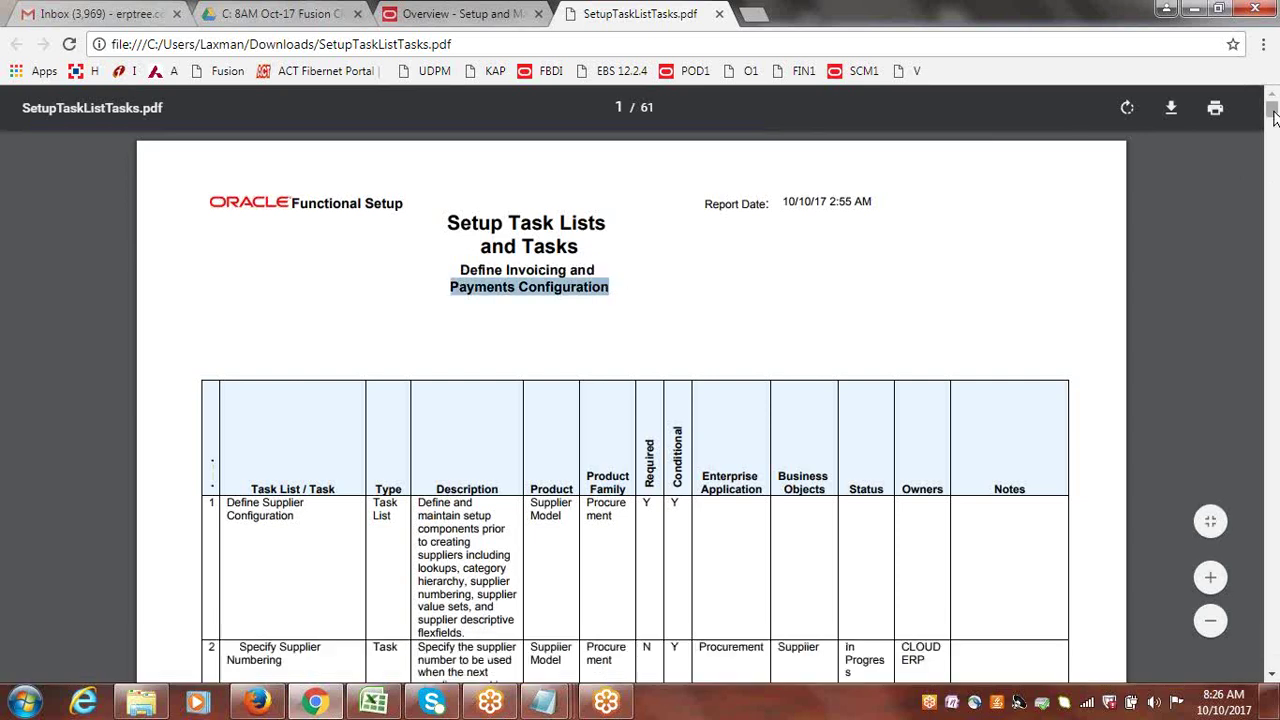
{"action": "left_click_drag", "start_coordinate": [1274, 112], "coordinate": [1272, 456]}
- Return to the implementation project and collapse the Define Invoicing and Payments Configuration and Financials task lists
{"action": "left_click", "coordinate": [420, 10]}
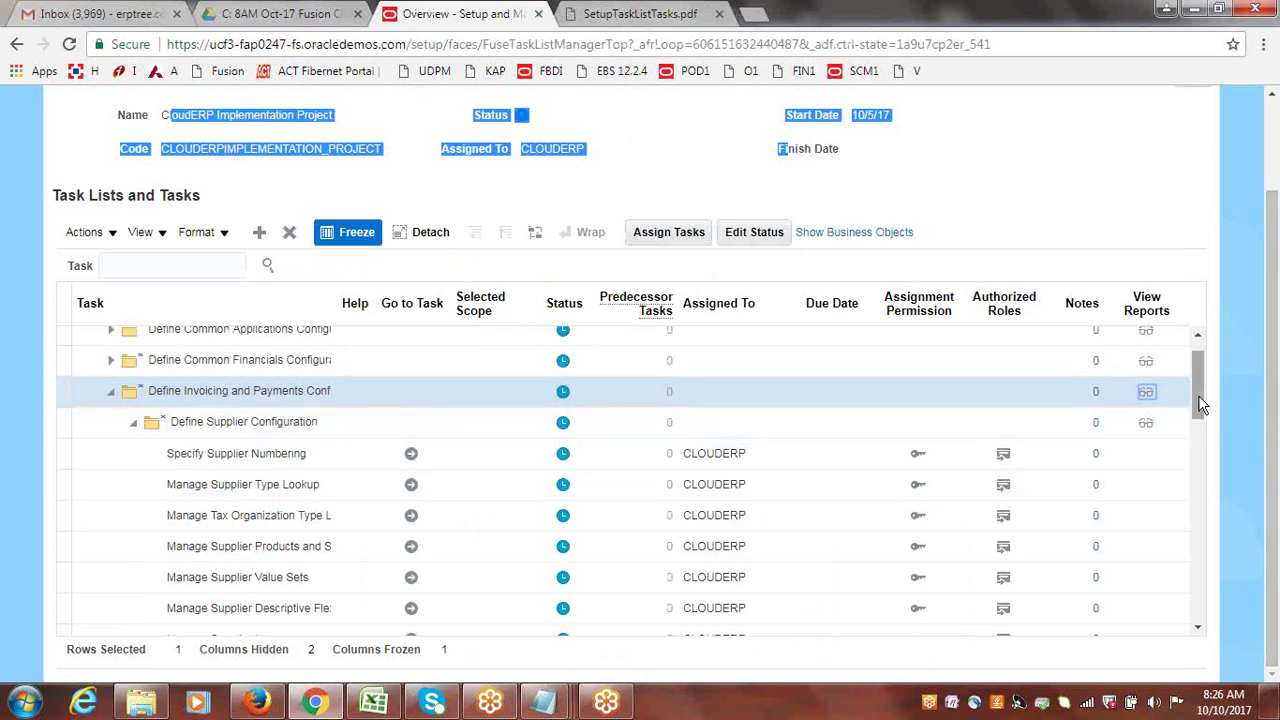
{"action": "scroll", "coordinate": [1198, 393], "scroll_direction": "up", "scroll_amount": 1}
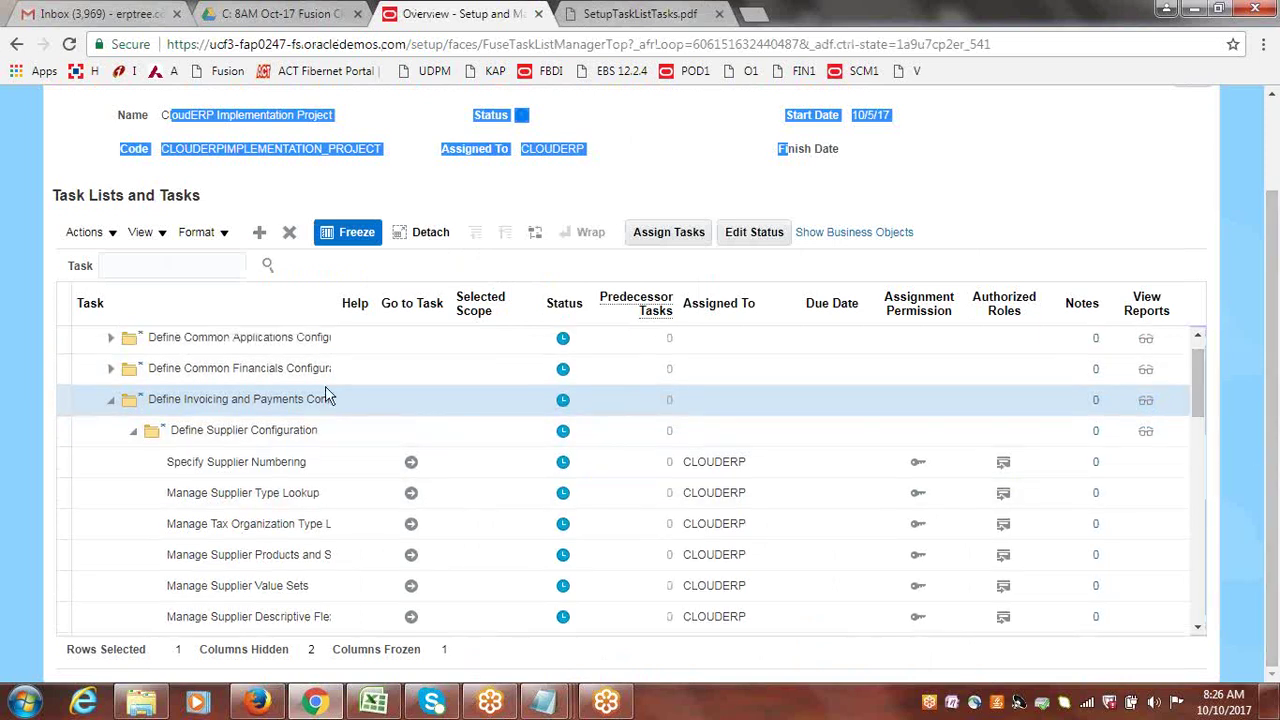
{"action": "left_click", "coordinate": [112, 412]}
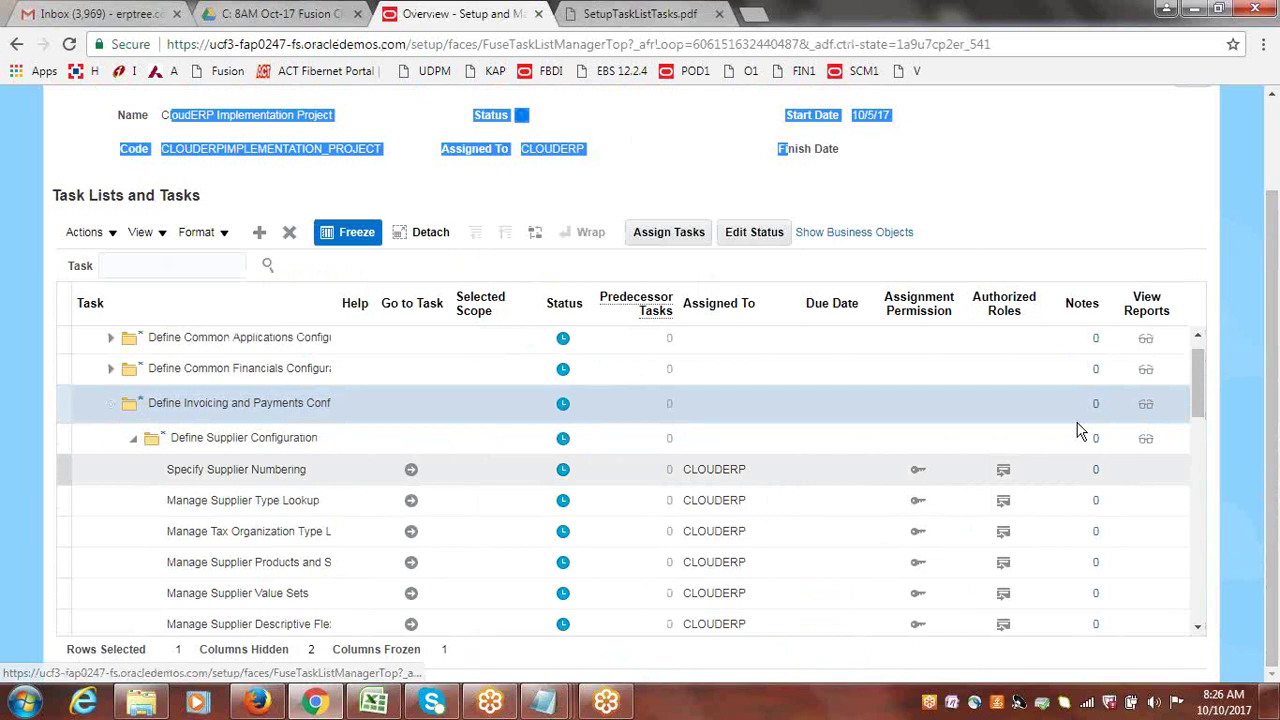
{"action": "scroll", "coordinate": [1196, 390], "scroll_direction": "up", "scroll_amount": 1}
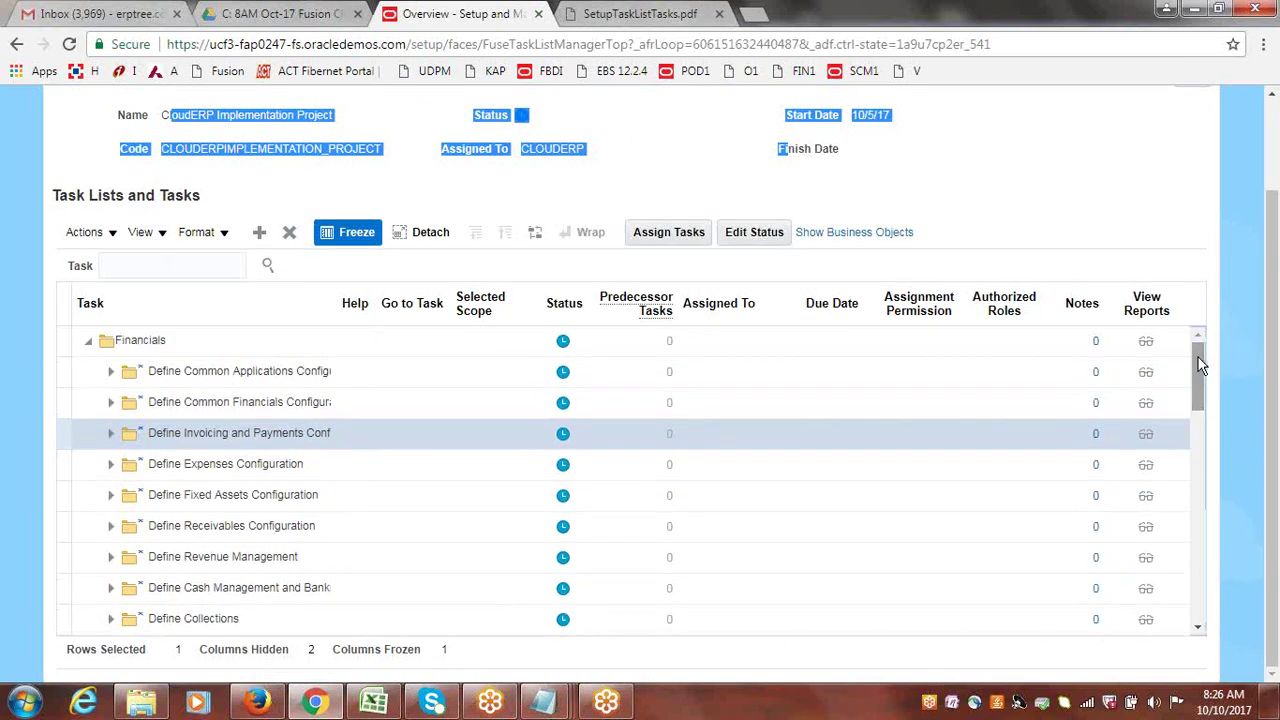
{"action": "scroll", "coordinate": [1273, 357], "scroll_direction": "up", "scroll_amount": 2}
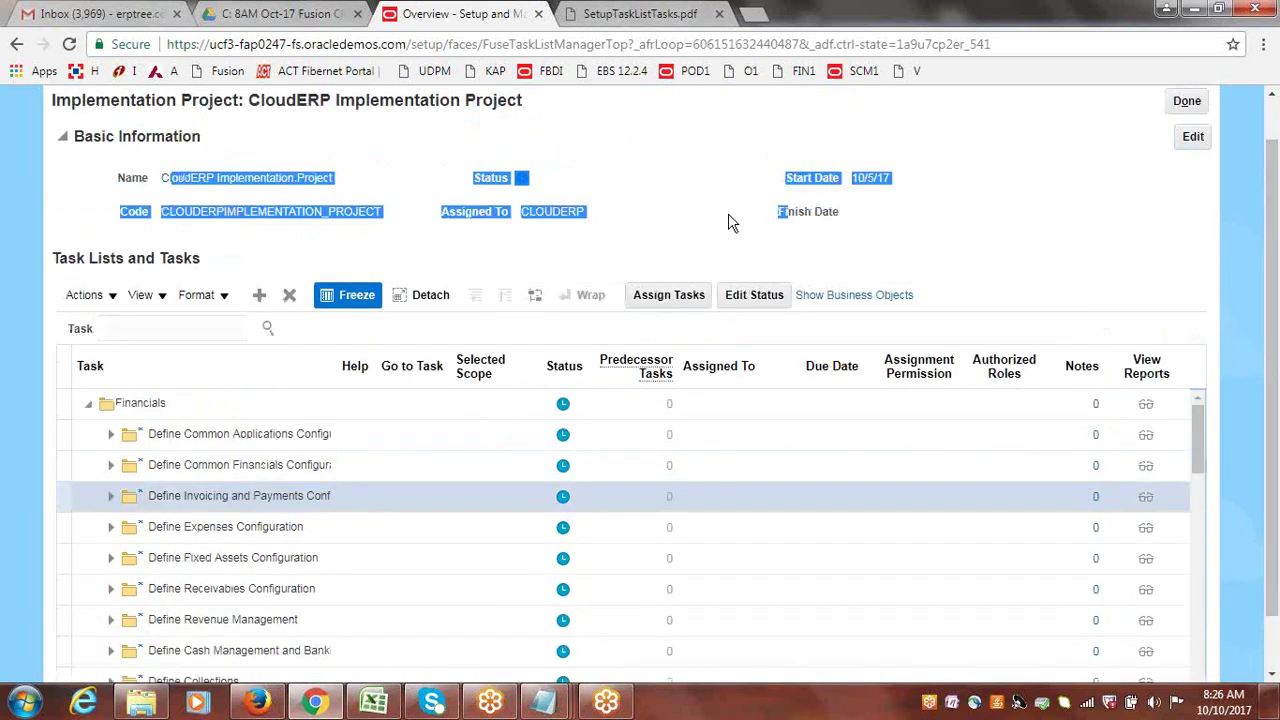
{"action": "left_click", "coordinate": [684, 211]}
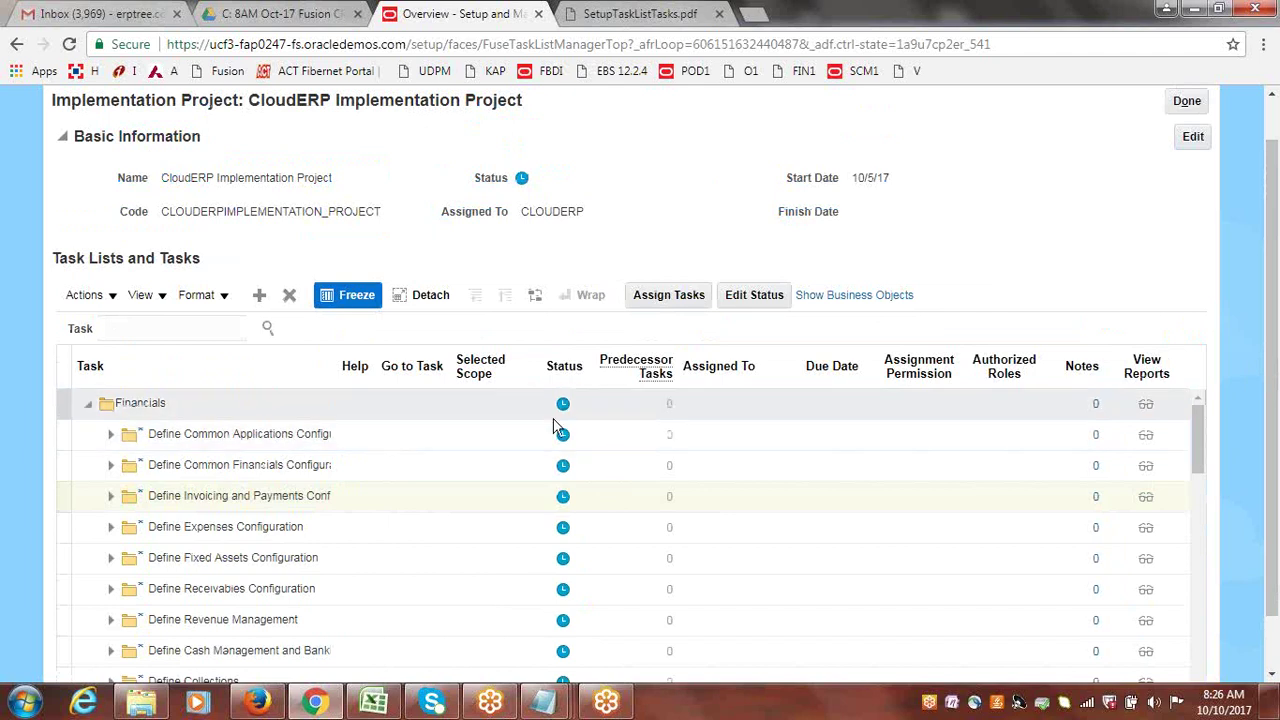
{"action": "left_click", "coordinate": [88, 403]}
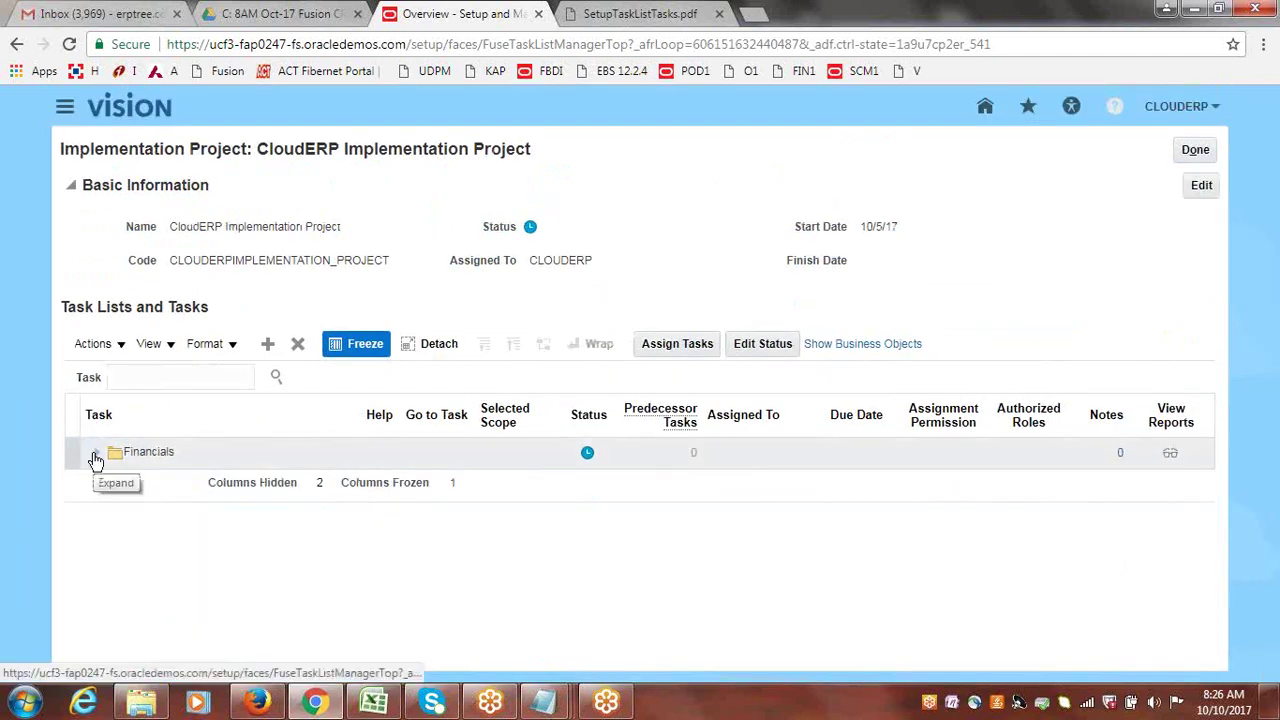
- Start assigning the tasks of the Financials task list and search for users whose user ID begins with CLOUD
{"action": "left_click", "coordinate": [84, 452]}
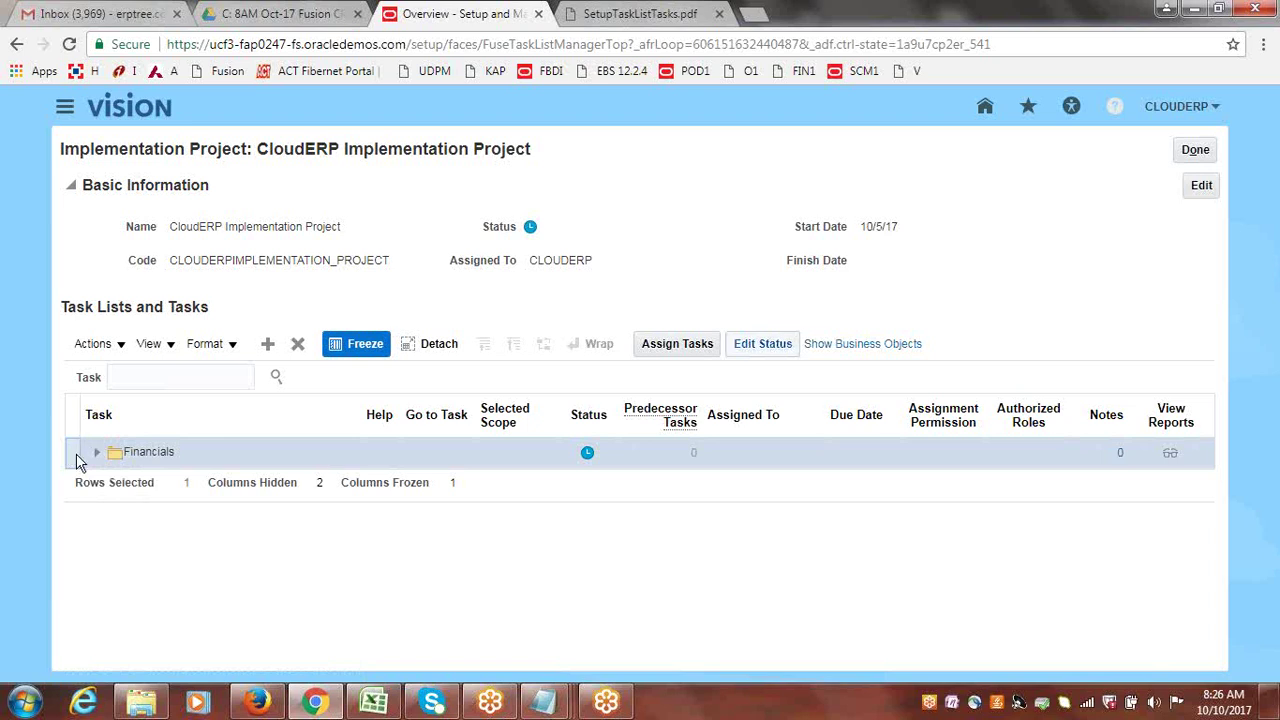
{"action": "left_click", "coordinate": [678, 352]}
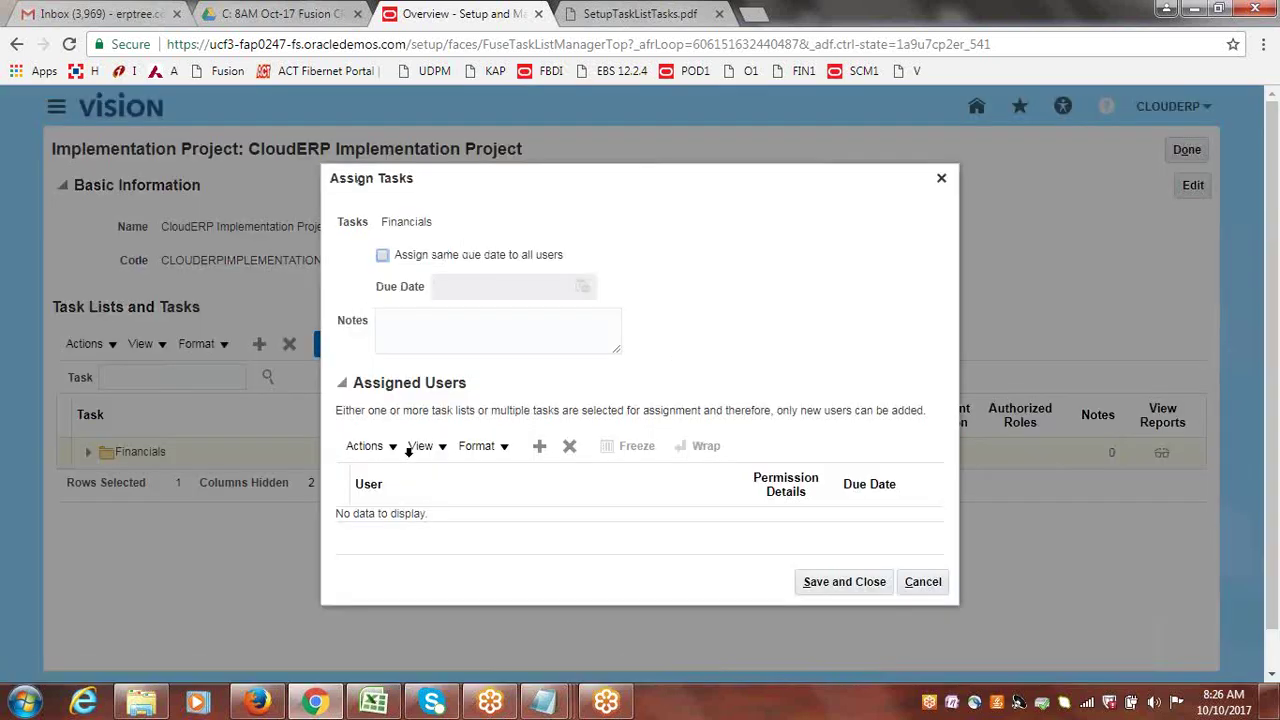
{"action": "left_click", "coordinate": [539, 452]}
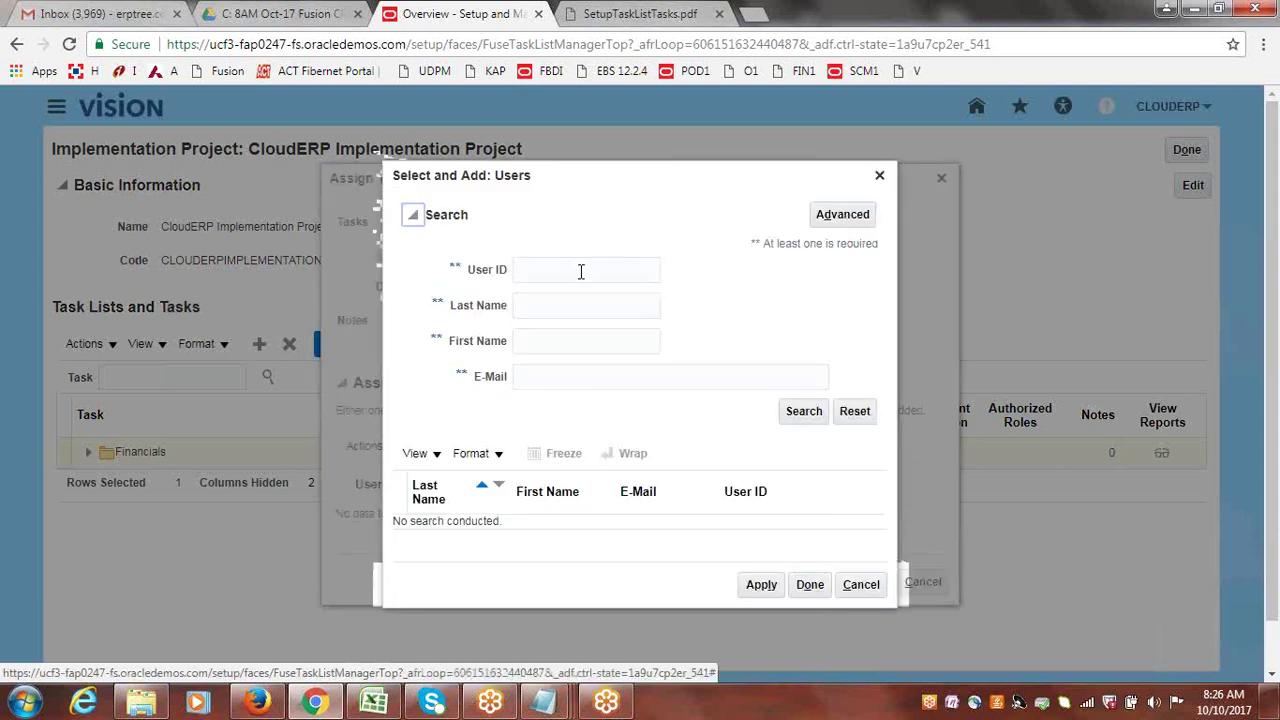
{"action": "left_click", "coordinate": [582, 271]}
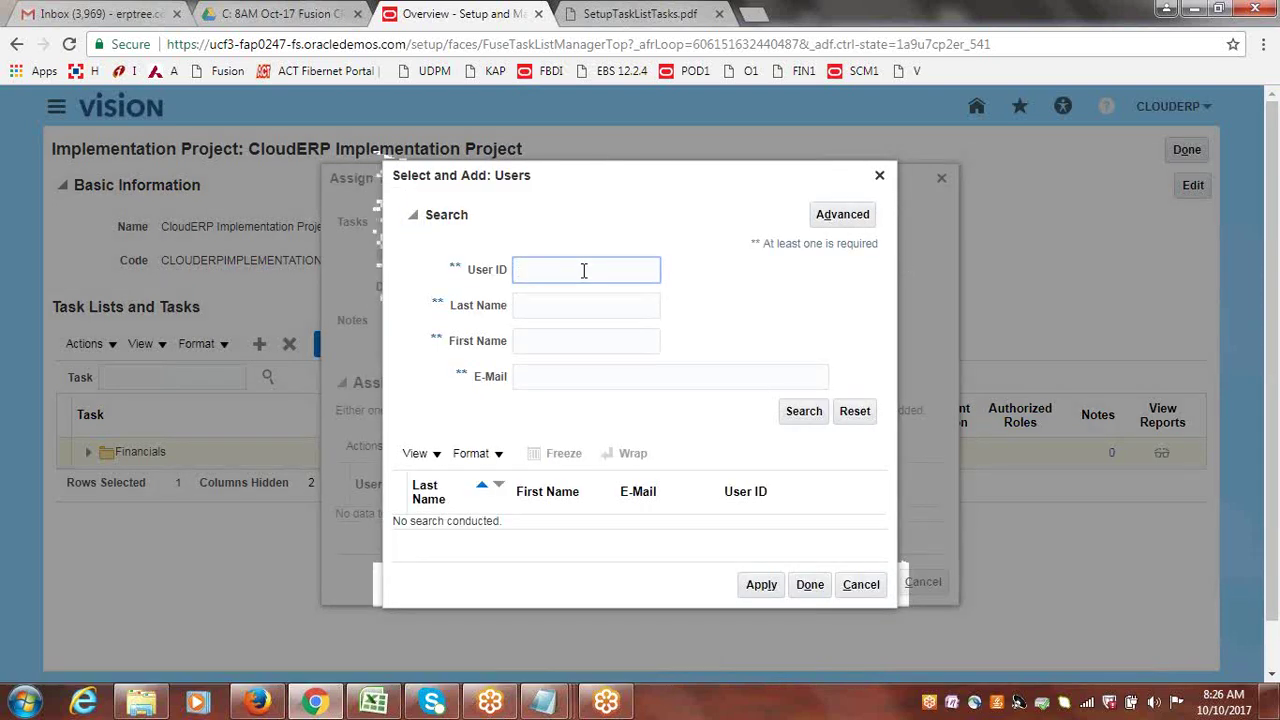
{"action": "type", "text": "CLOUD"}
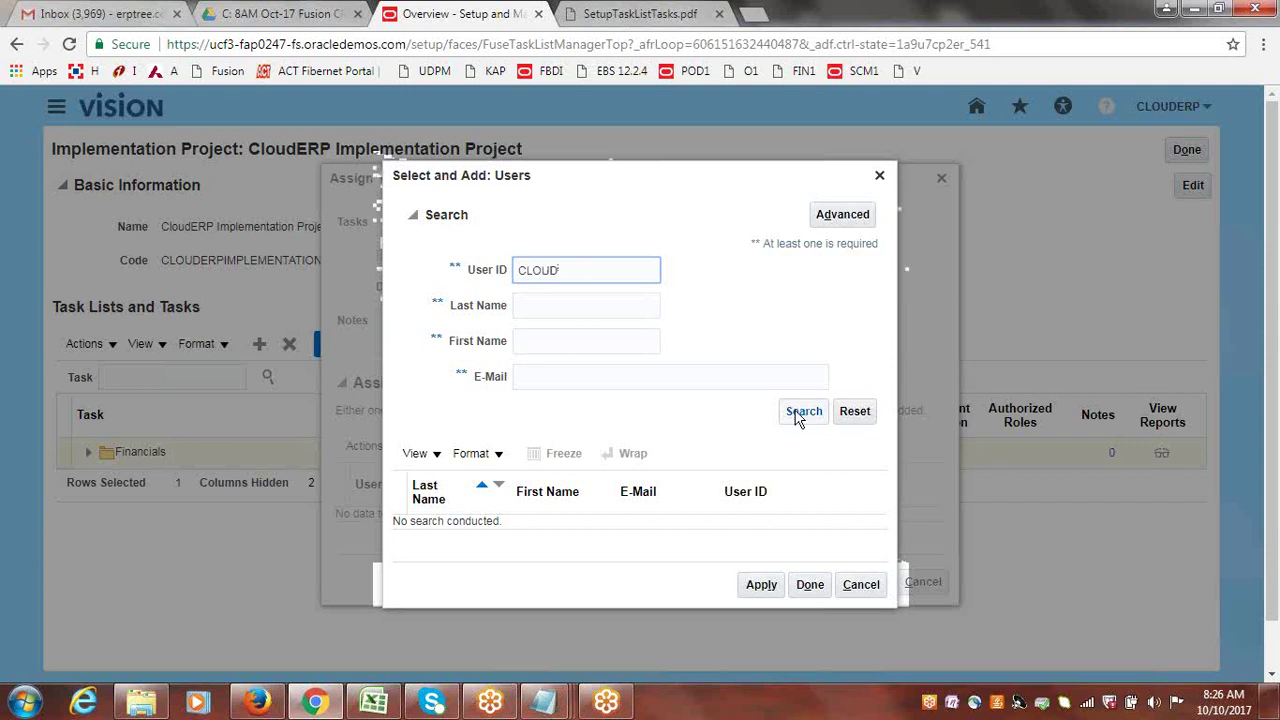
{"action": "left_click", "coordinate": [797, 418]}
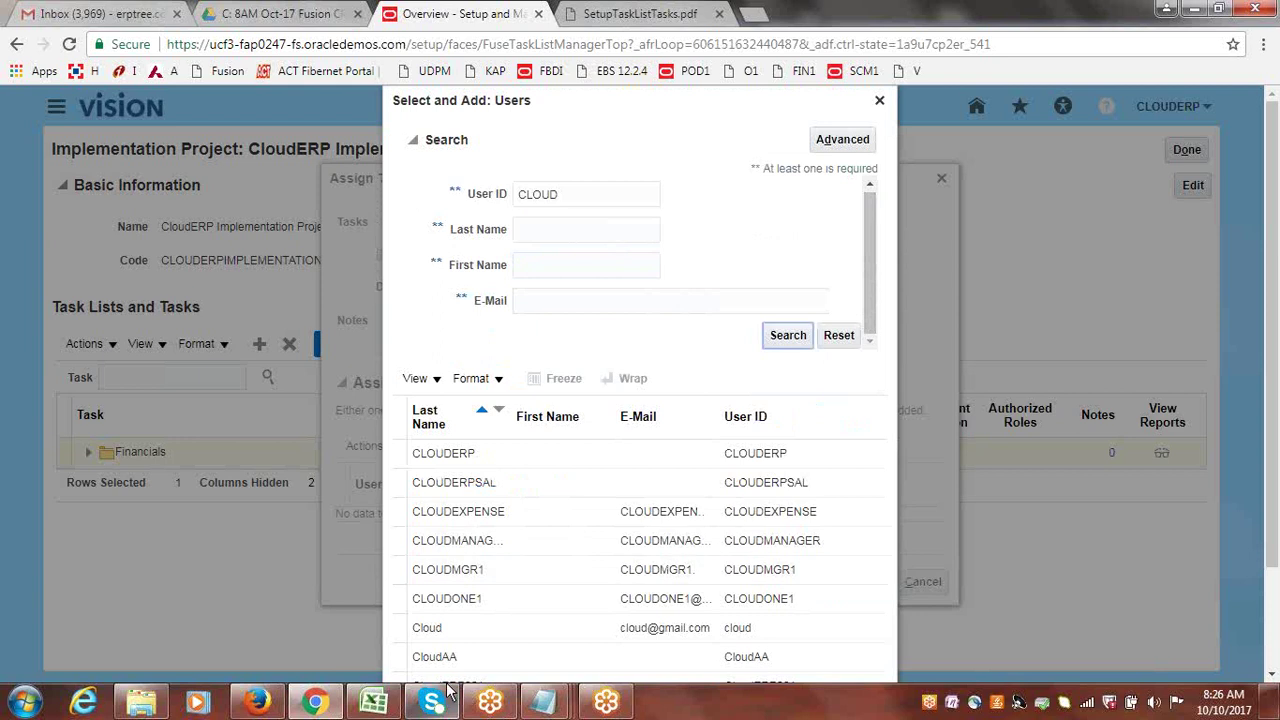
- Add the user with user ID cloud to the assigned users, and save the Financials task assignment
{"action": "left_click", "coordinate": [400, 627]}
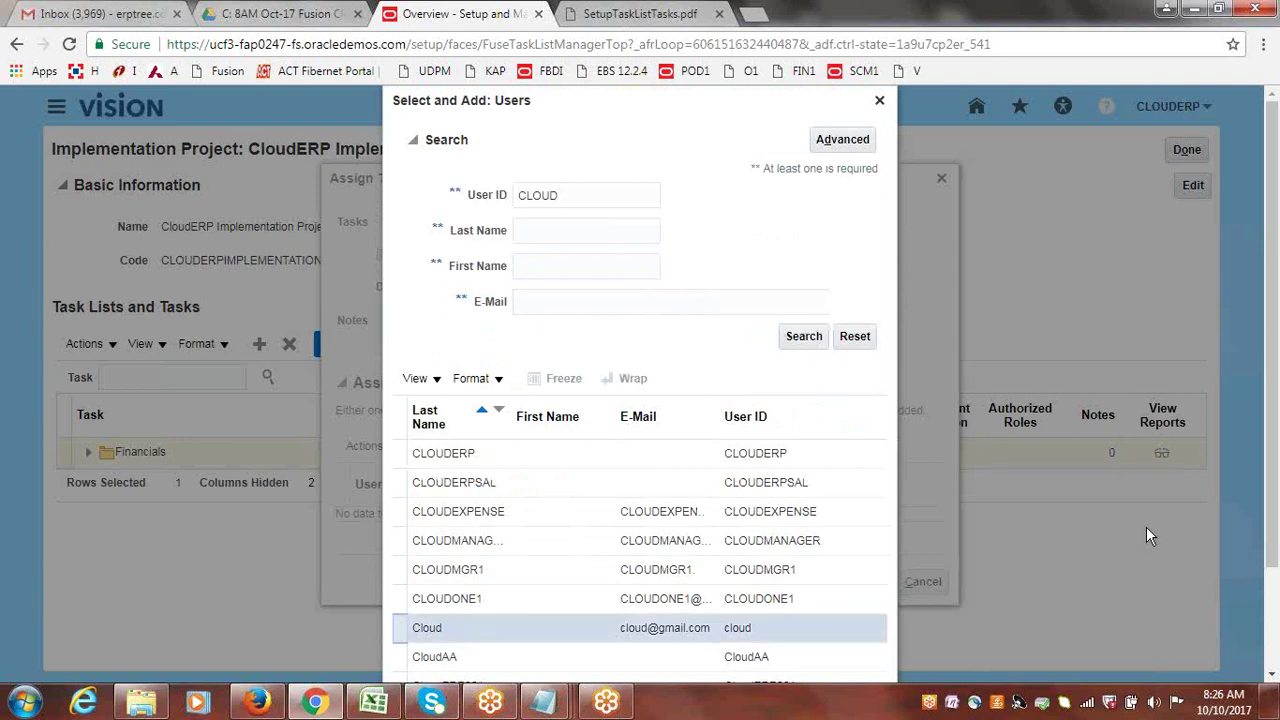
{"action": "scroll", "coordinate": [1140, 545], "scroll_direction": "down", "scroll_amount": 2}
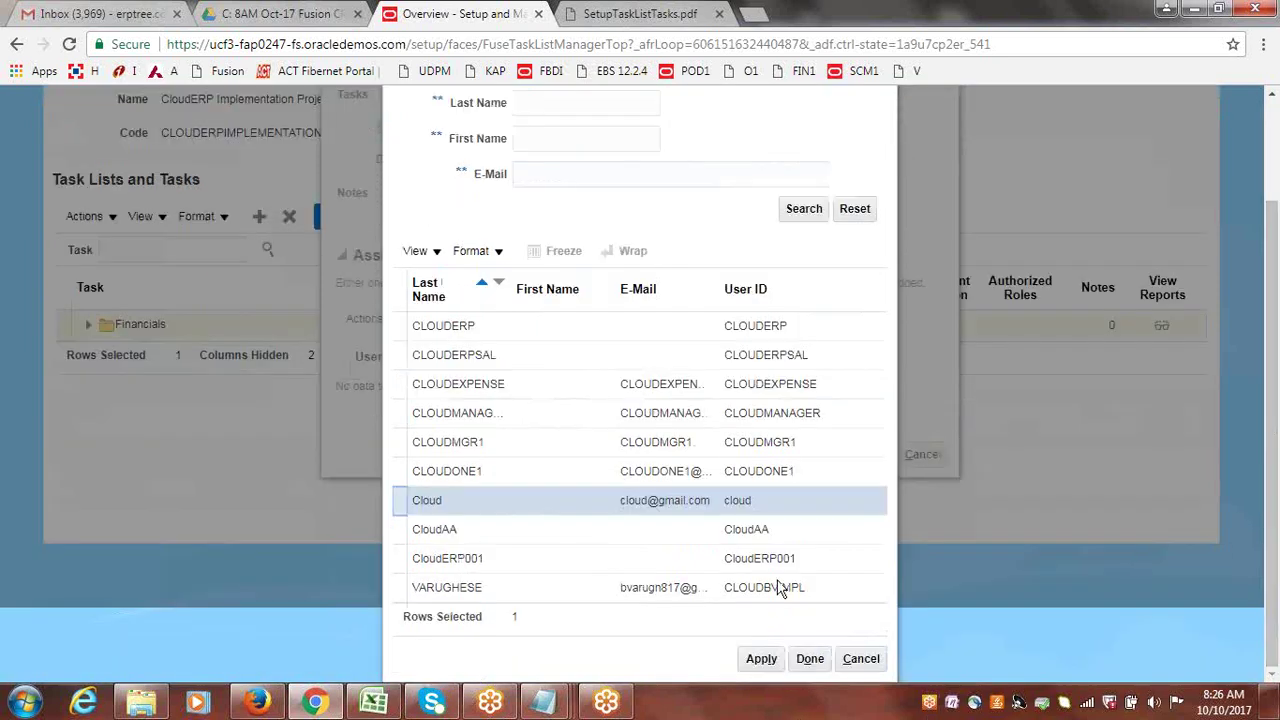
{"action": "left_click", "coordinate": [765, 664]}
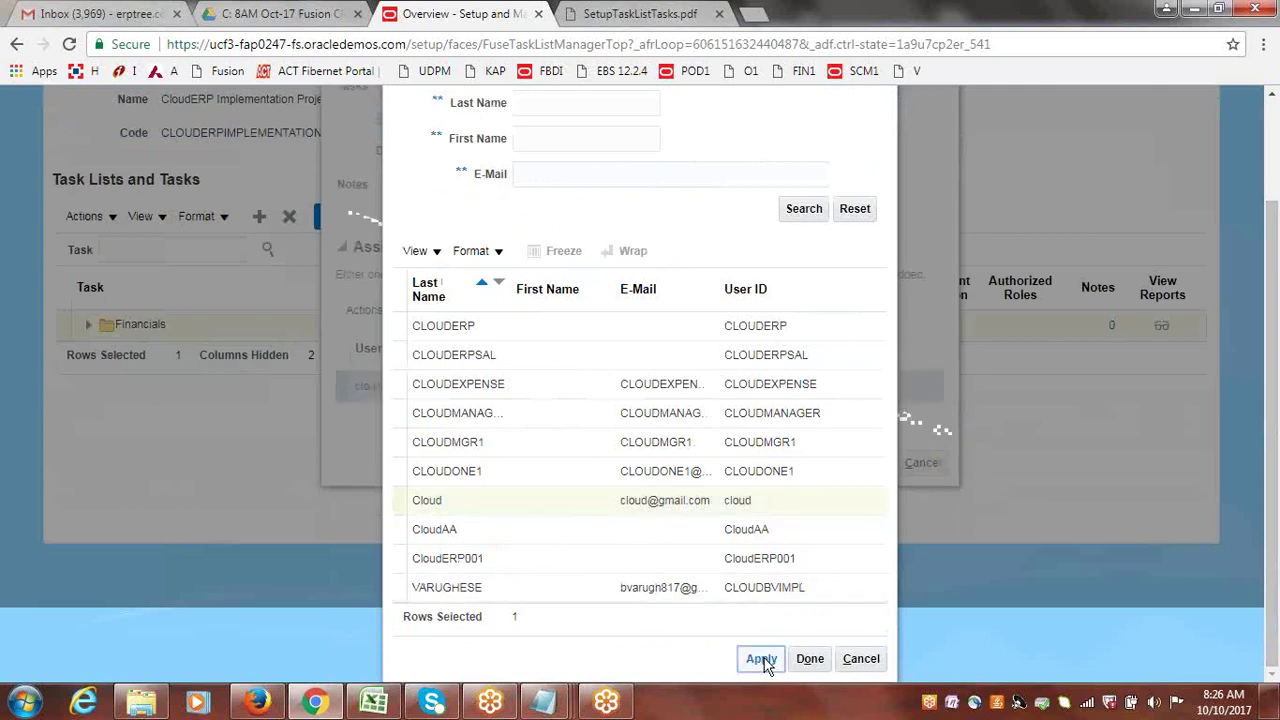
{"action": "left_click", "coordinate": [808, 659]}
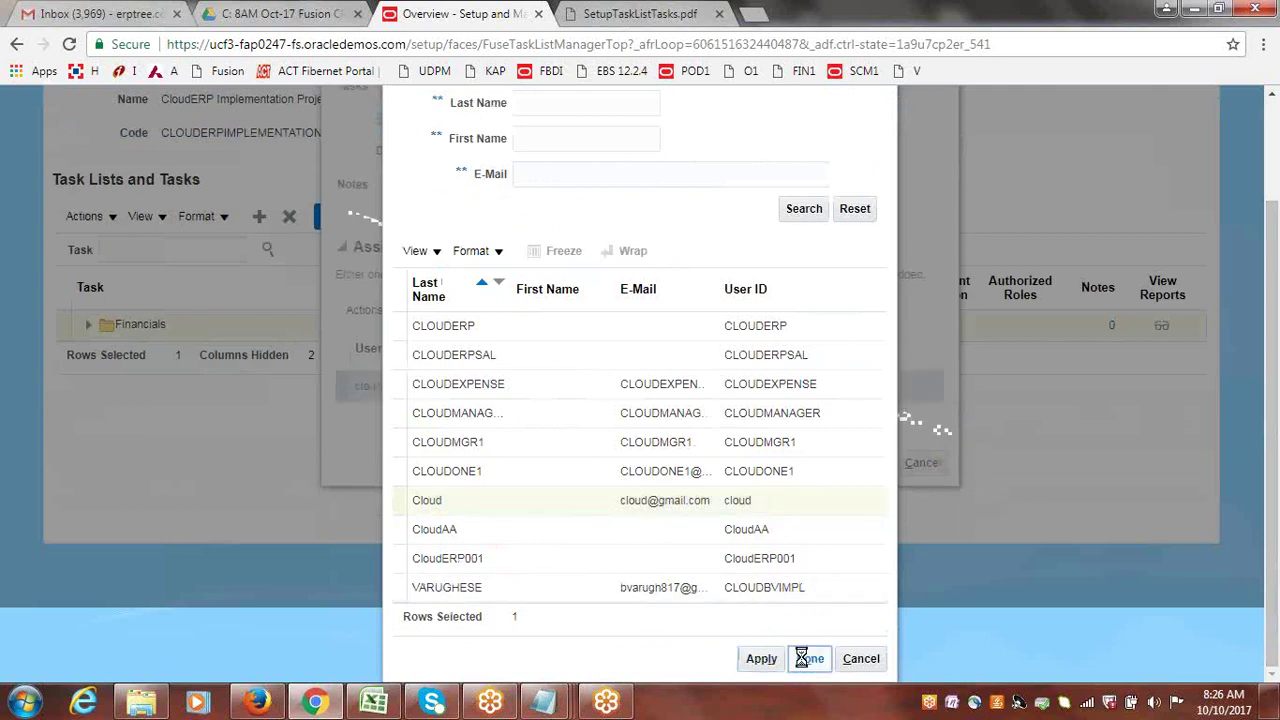
{"action": "left_click", "coordinate": [843, 555]}
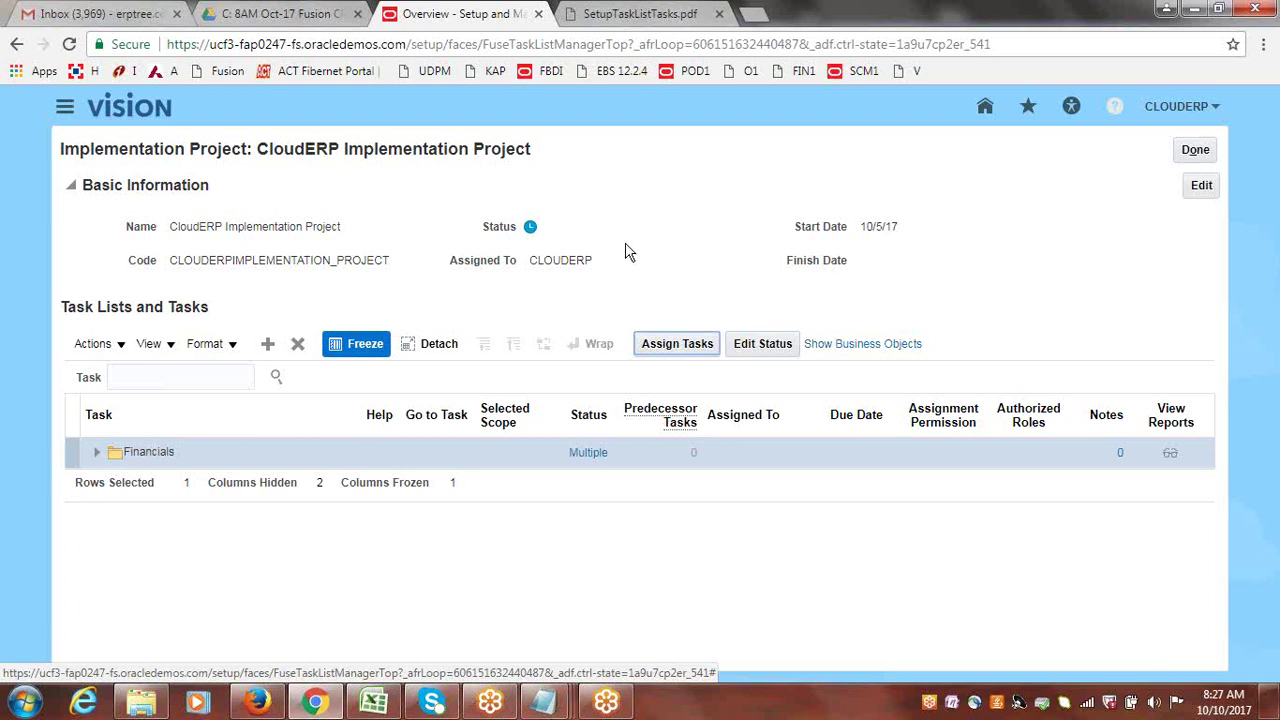
- Expand Financials and Define Invoicing and Payments Configuration, and view the additional assignee of the Specify Supplier Numbering task
{"action": "left_click", "coordinate": [97, 456]}
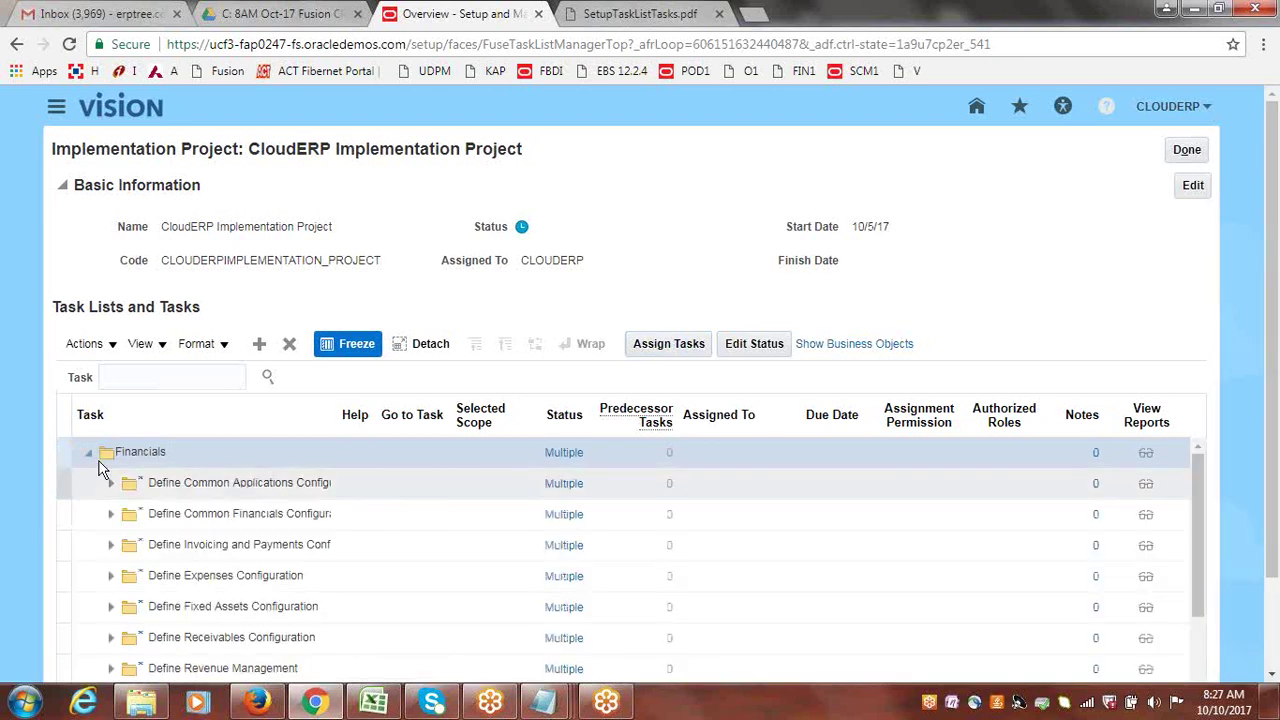
{"action": "left_click_drag", "start_coordinate": [1275, 224], "coordinate": [1275, 343]}
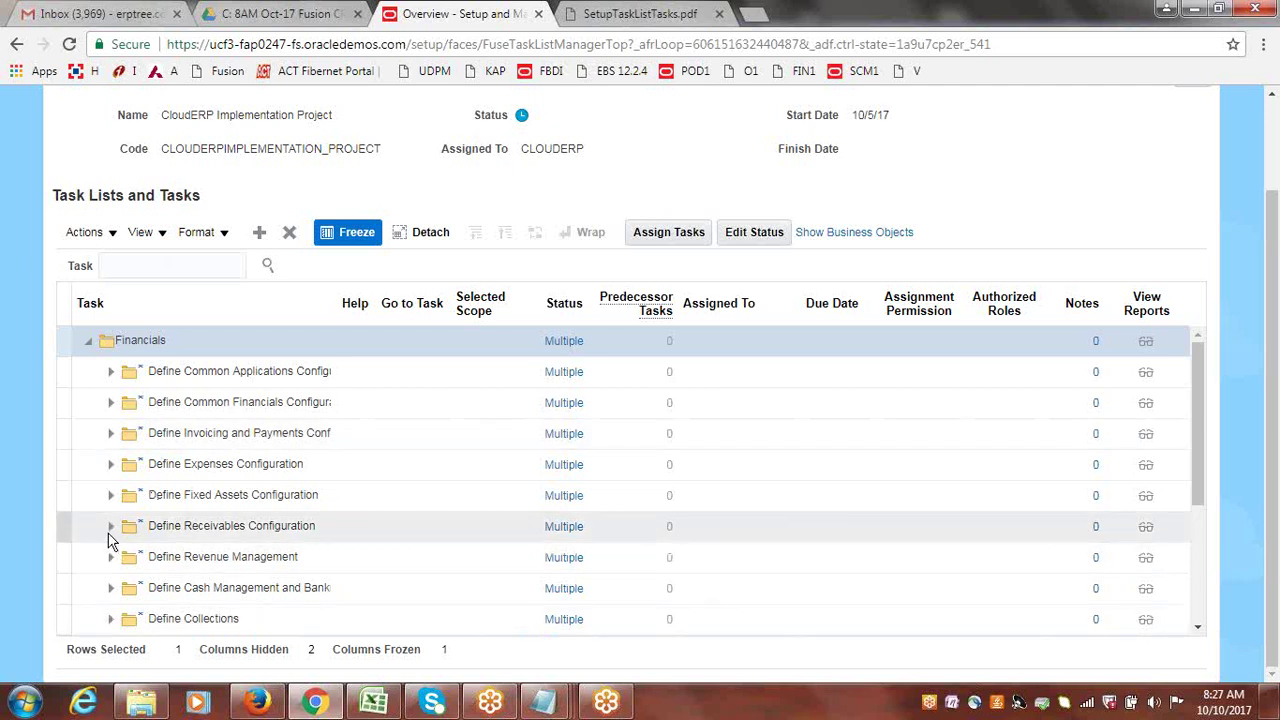
{"action": "left_click", "coordinate": [111, 433]}
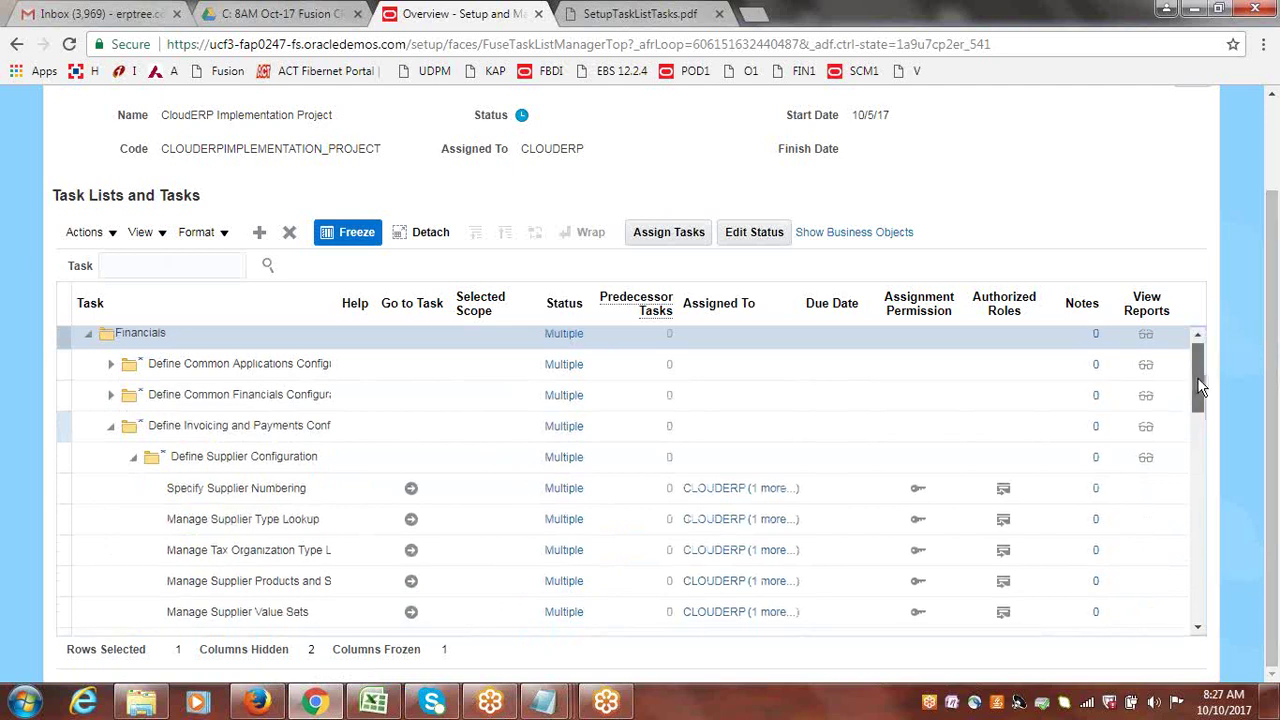
{"action": "left_click_drag", "start_coordinate": [1197, 377], "coordinate": [1212, 411]}
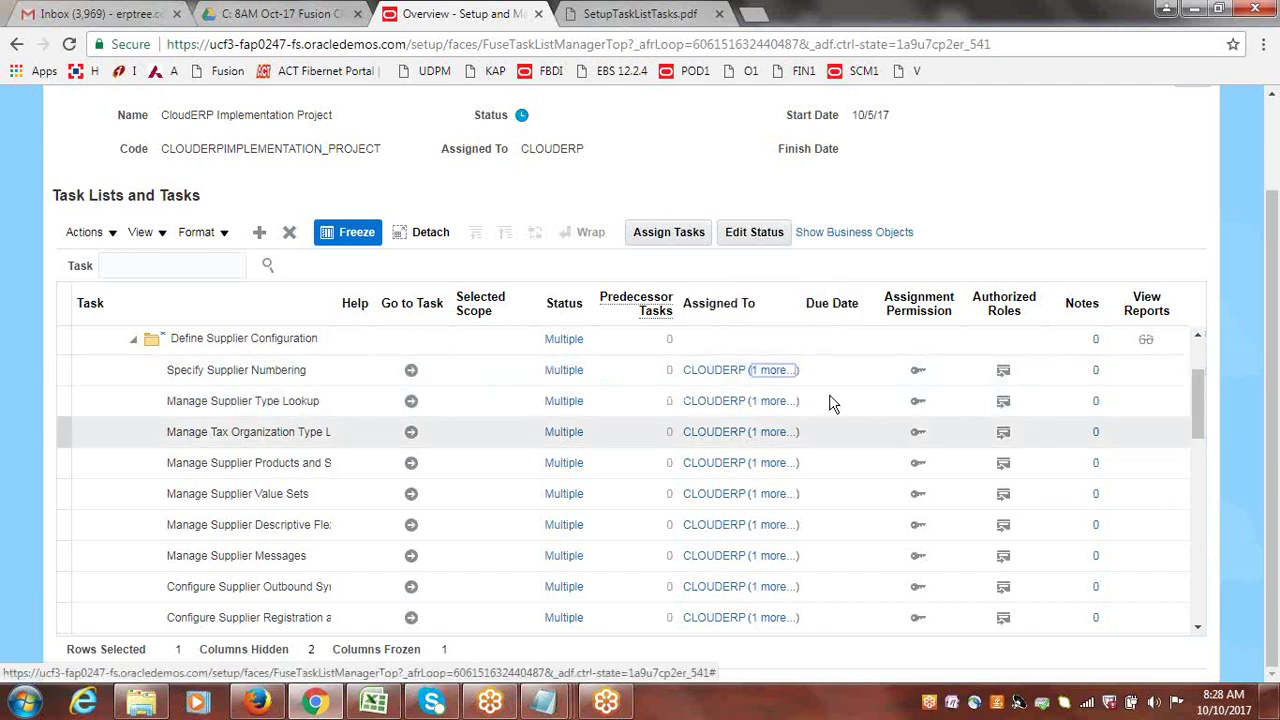
{"action": "left_click", "coordinate": [774, 372]}
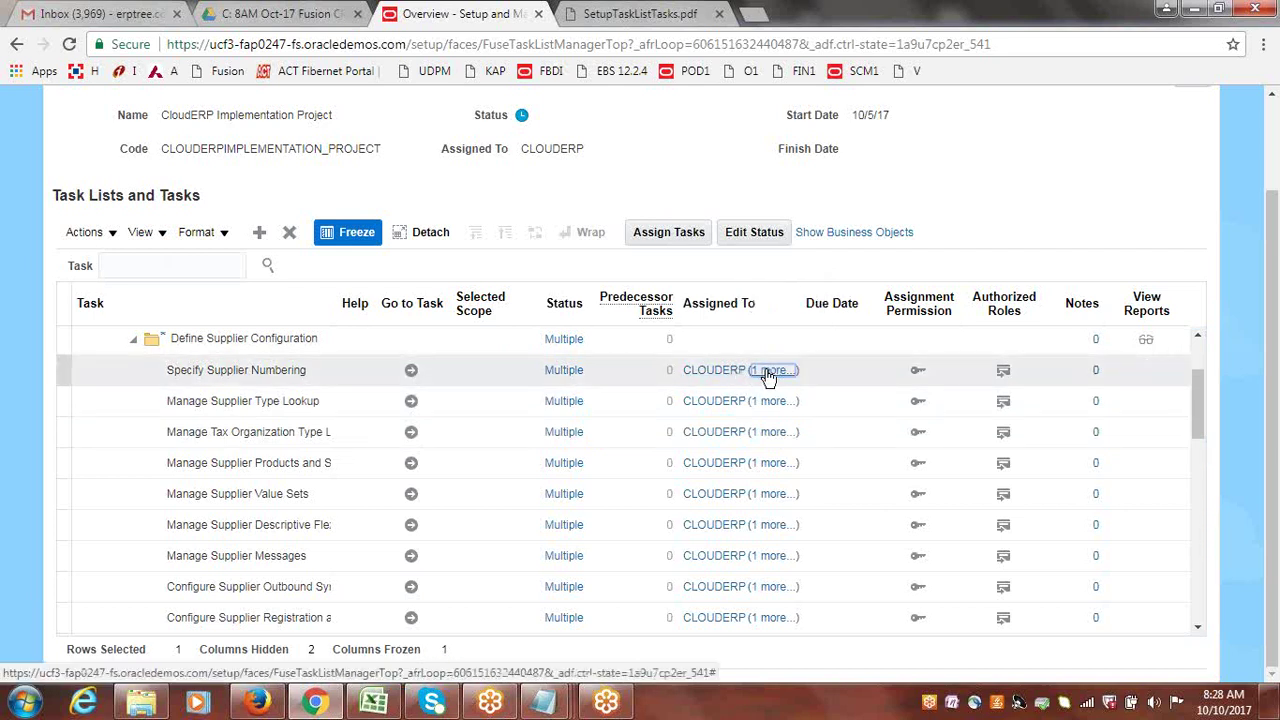
{"action": "left_click", "coordinate": [768, 376]}
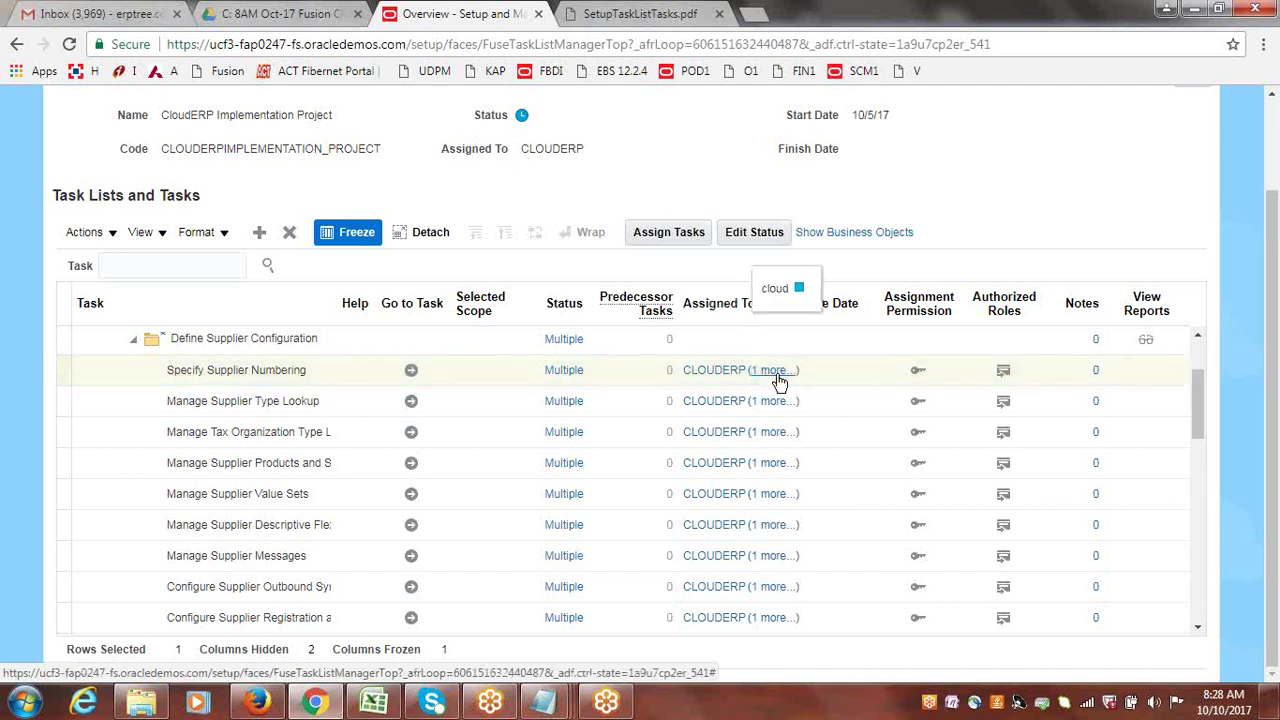
{"action": "left_click", "coordinate": [781, 380]}
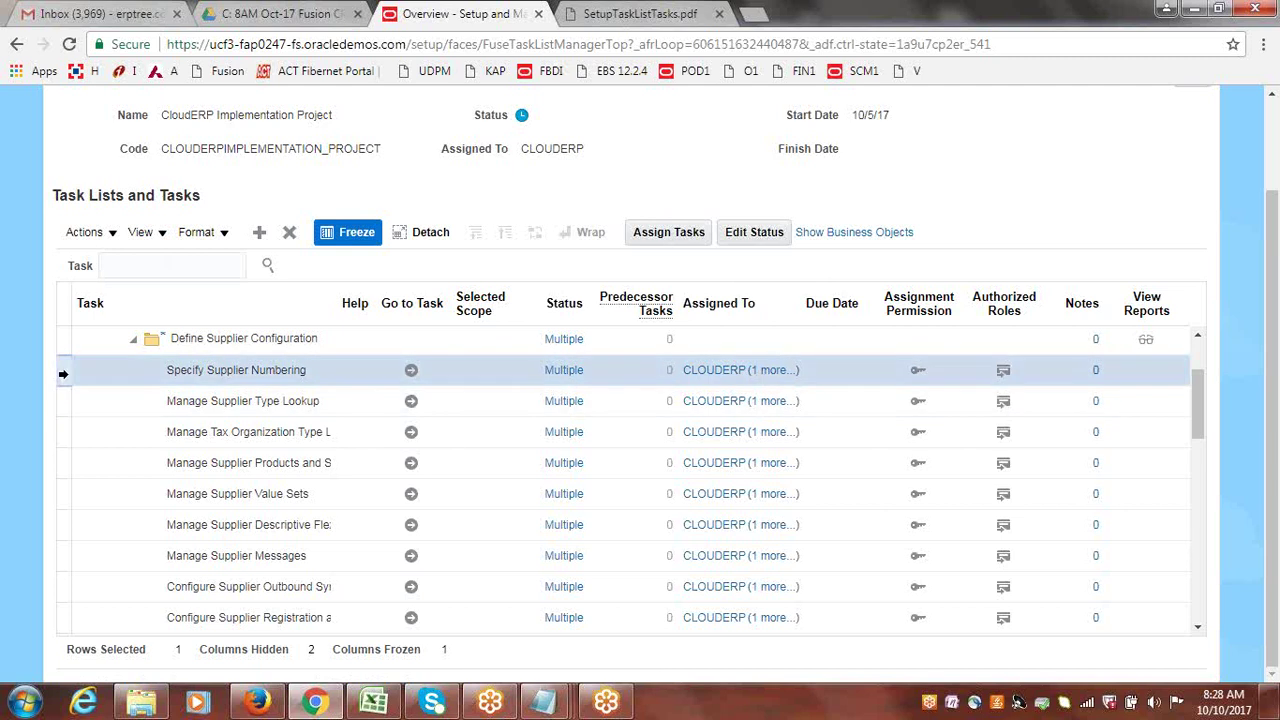
- Review the assigned users and their permissions for Specify Supplier Numbering, including the cloud user, and leave without saving
{"action": "left_click", "coordinate": [676, 234]}
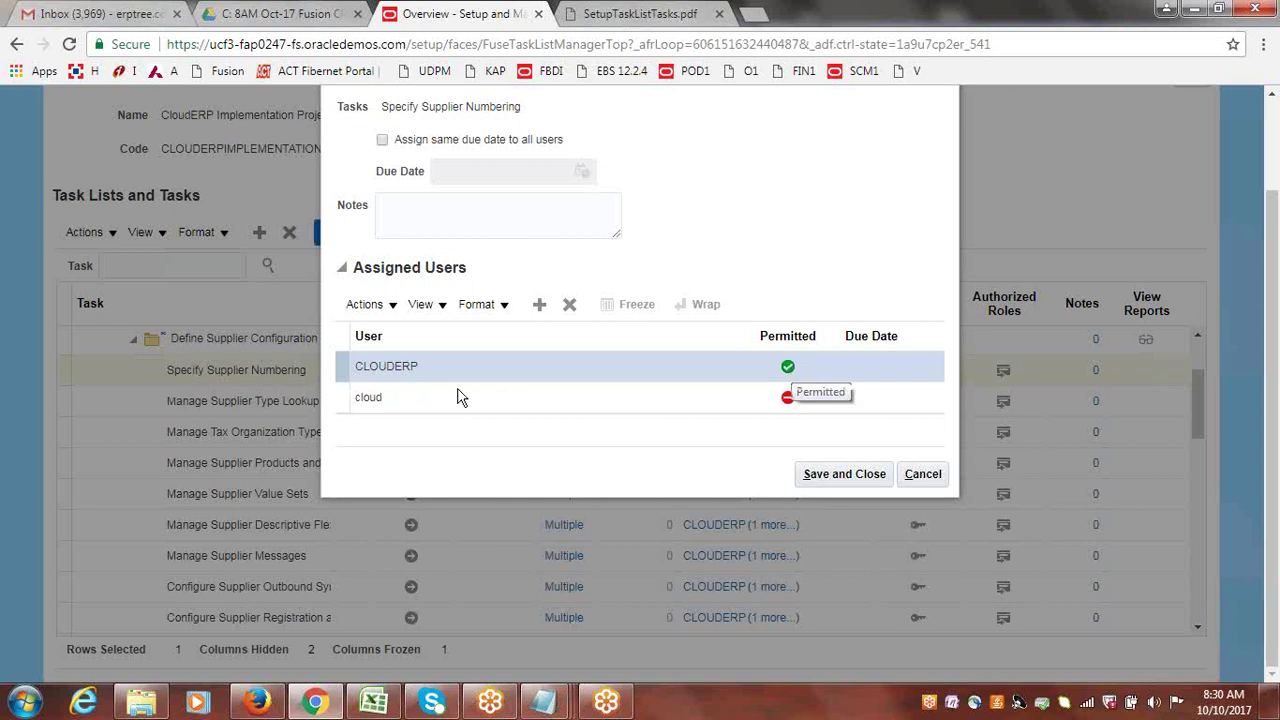
{"action": "left_click", "coordinate": [340, 400]}
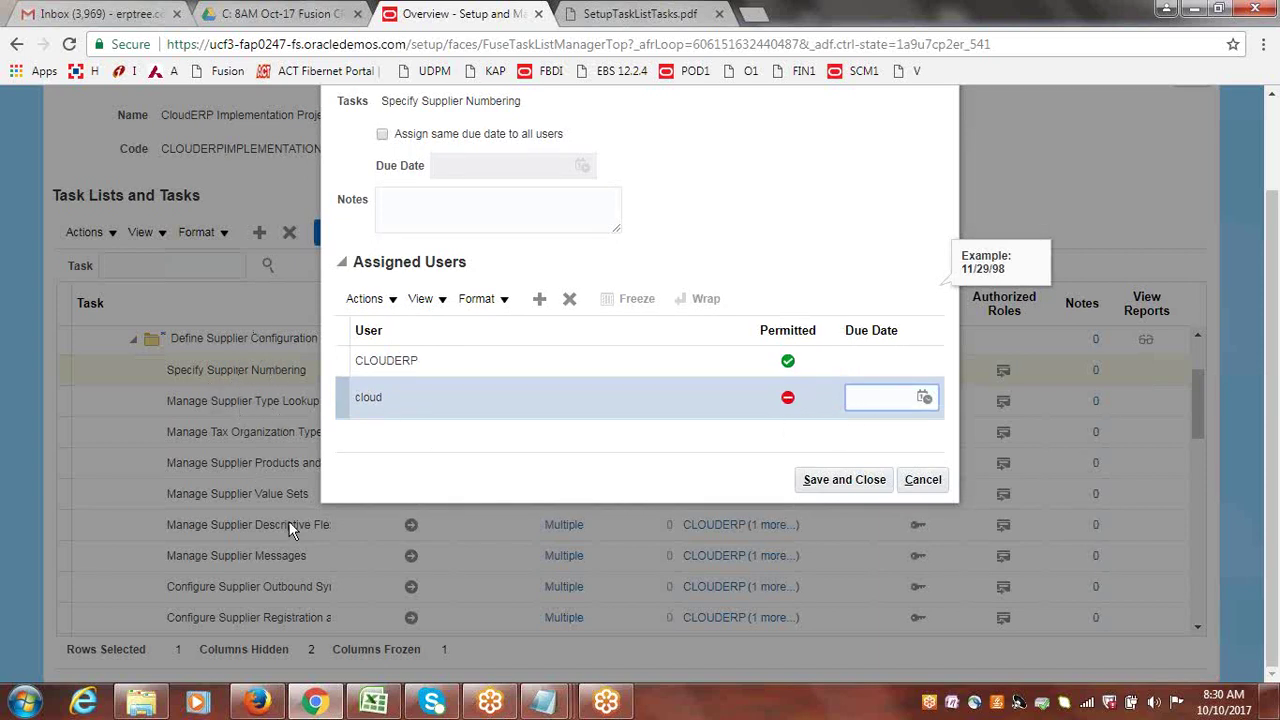
{"action": "left_click", "coordinate": [922, 484]}
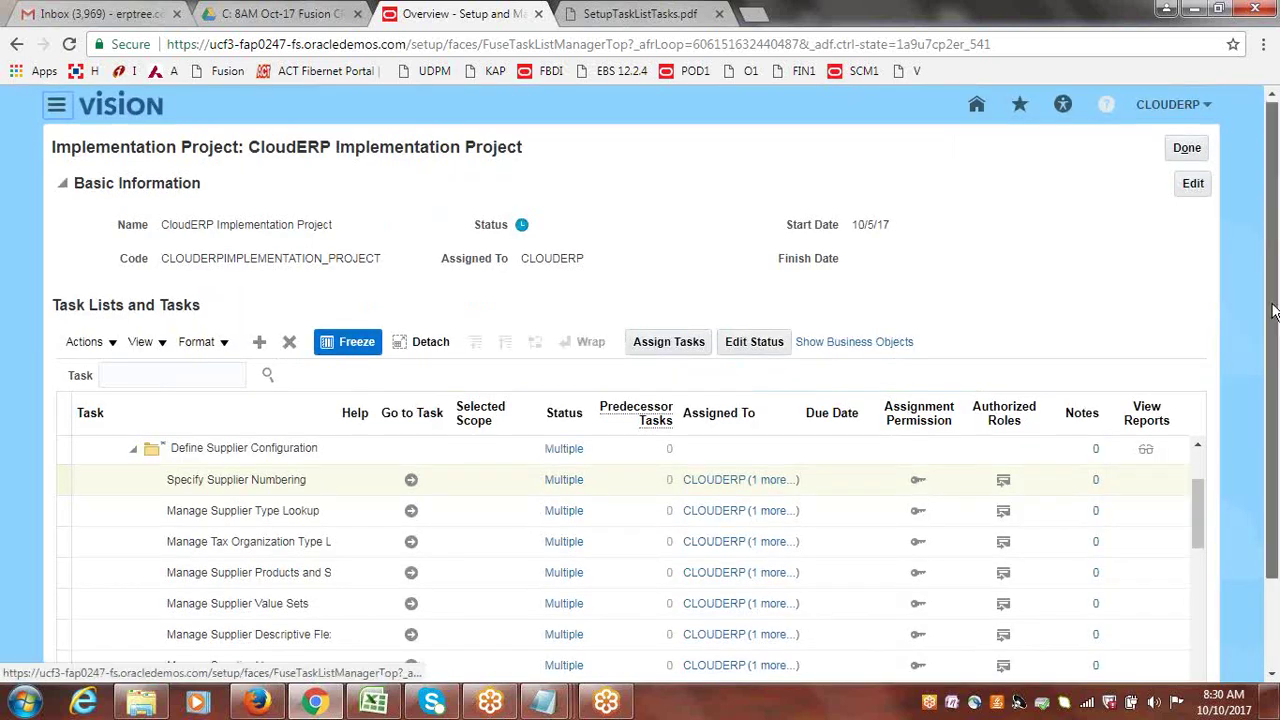
{"action": "scroll", "coordinate": [1273, 312], "scroll_direction": "down", "scroll_amount": 2}
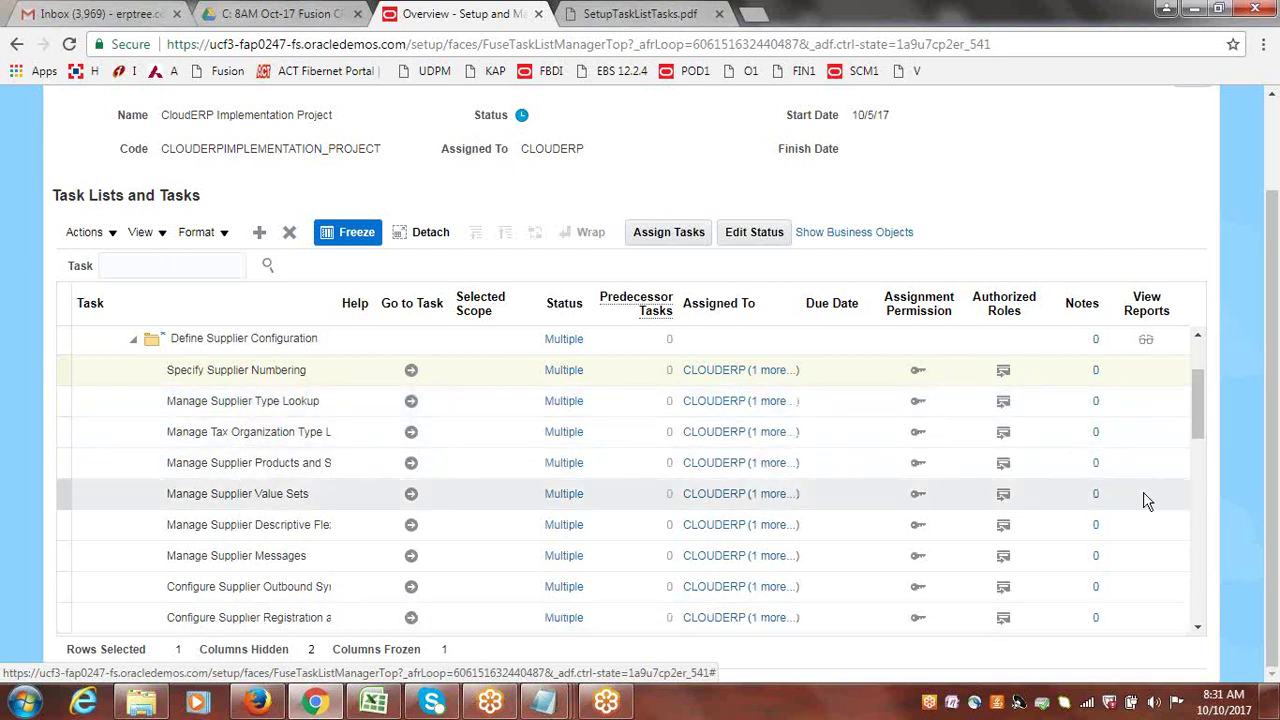
- Check the authorized roles of the Specify Supplier Numbering, Manage Supplier Type Lookup and Manage Tax Organization Type Lookup tasks
{"action": "mouse_move", "coordinate": [1200, 407]}
{"action": "left_mouse_down"}
{"action": "mouse_move", "coordinate": [1205, 446]}
{"action": "mouse_move", "coordinate": [1200, 400]}
{"action": "left_mouse_up"}
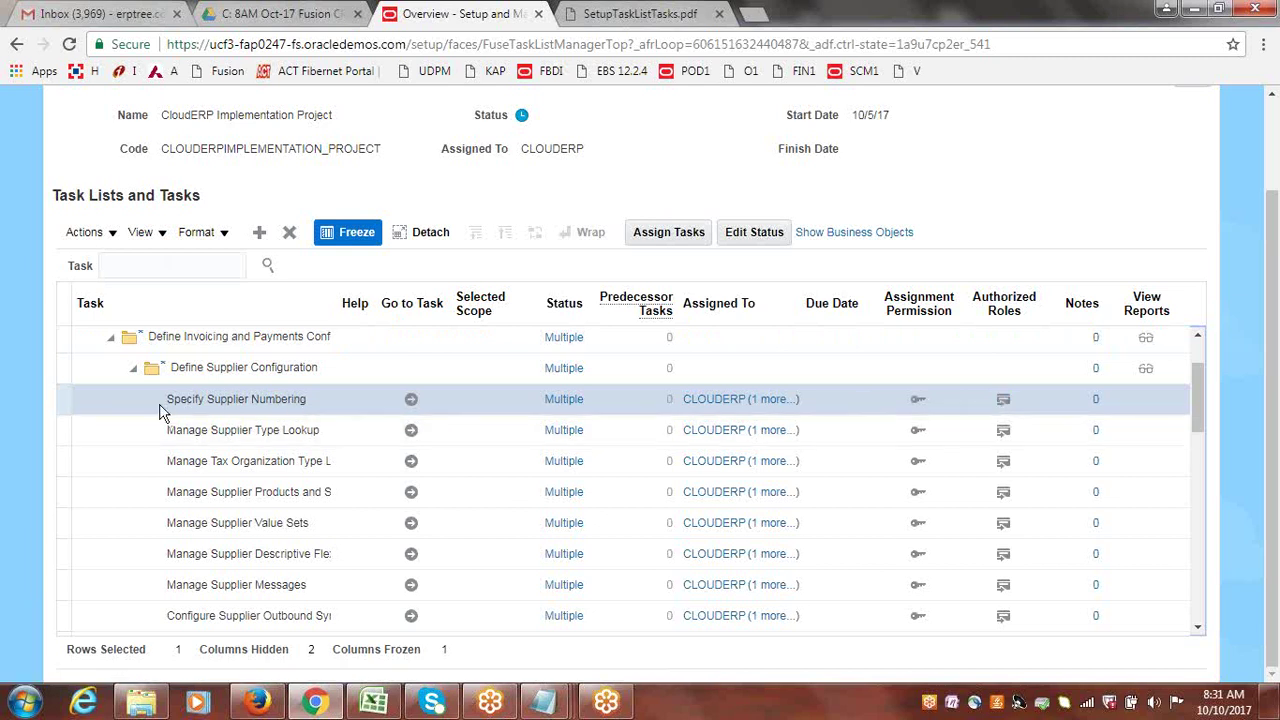
{"action": "left_click", "coordinate": [1004, 400]}
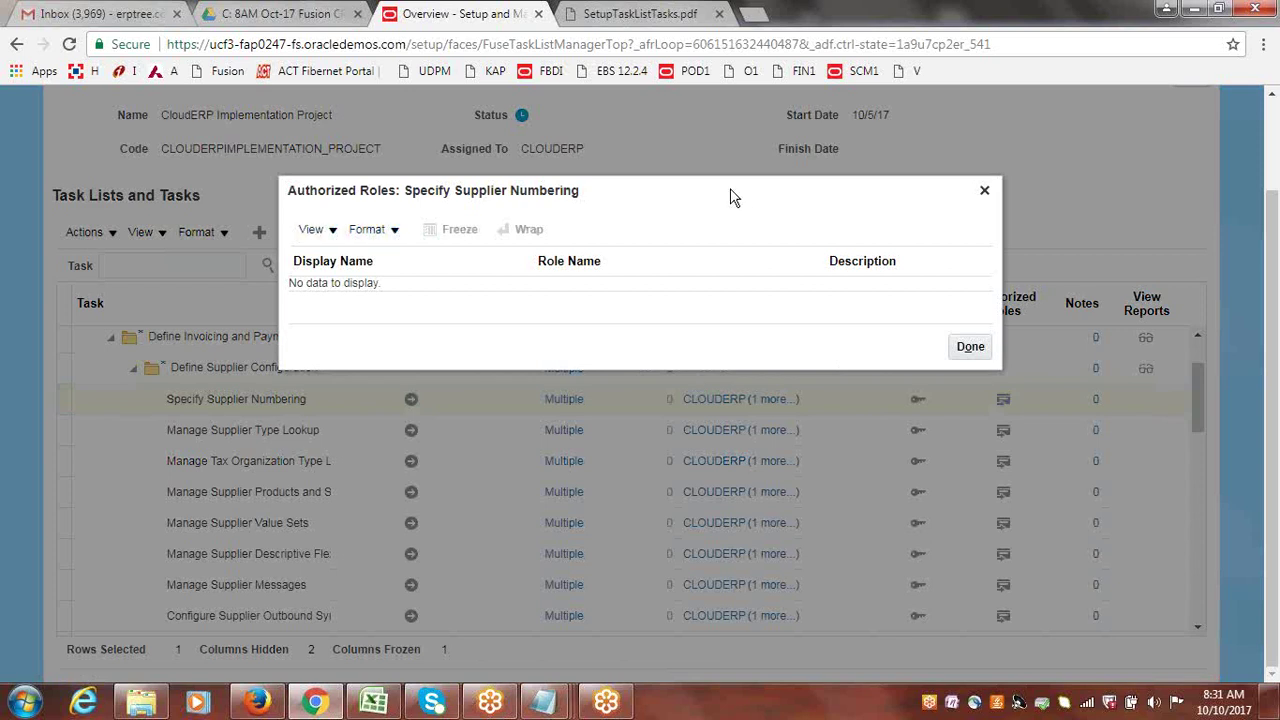
{"action": "left_click", "coordinate": [984, 190]}
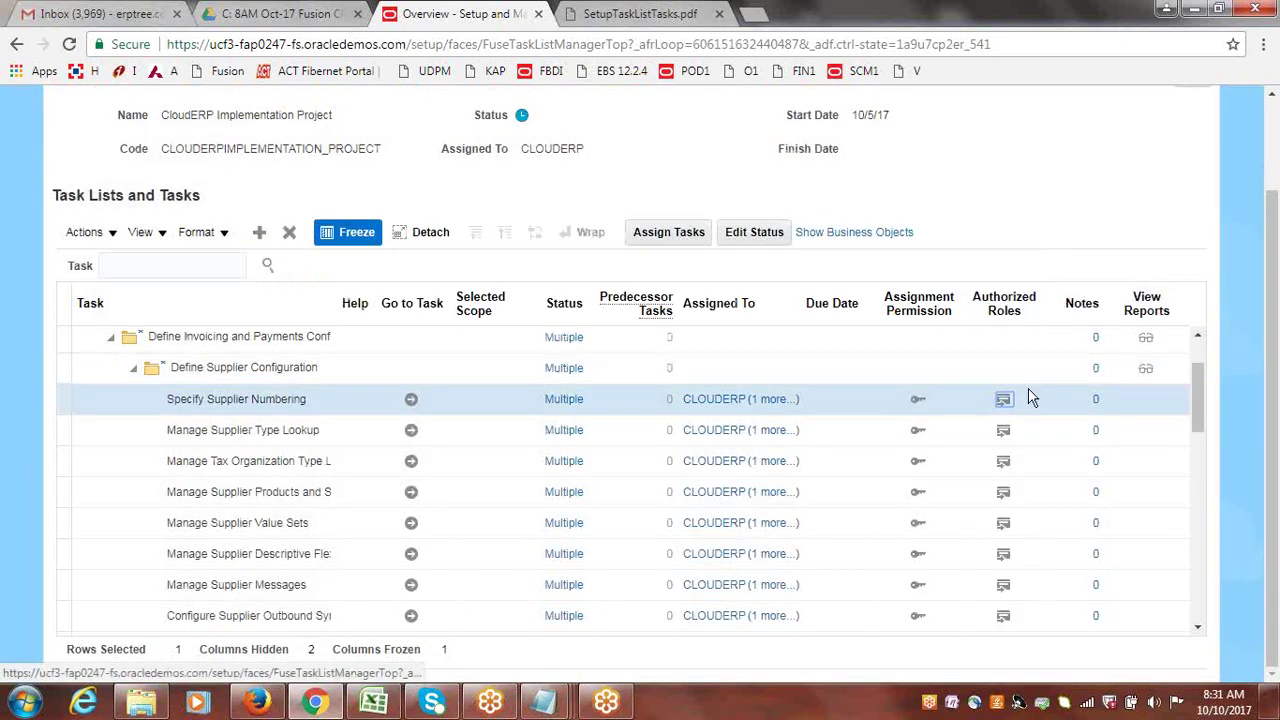
{"action": "left_click", "coordinate": [1004, 440]}
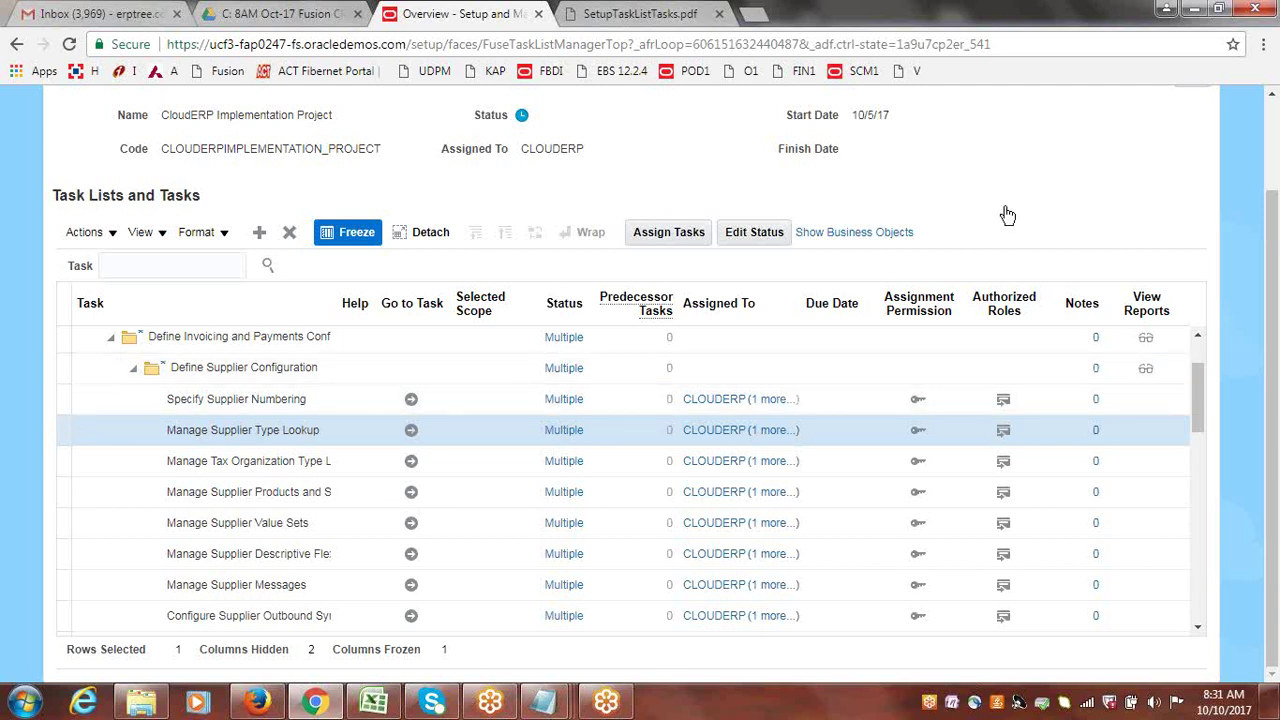
{"action": "left_click", "coordinate": [1006, 470]}
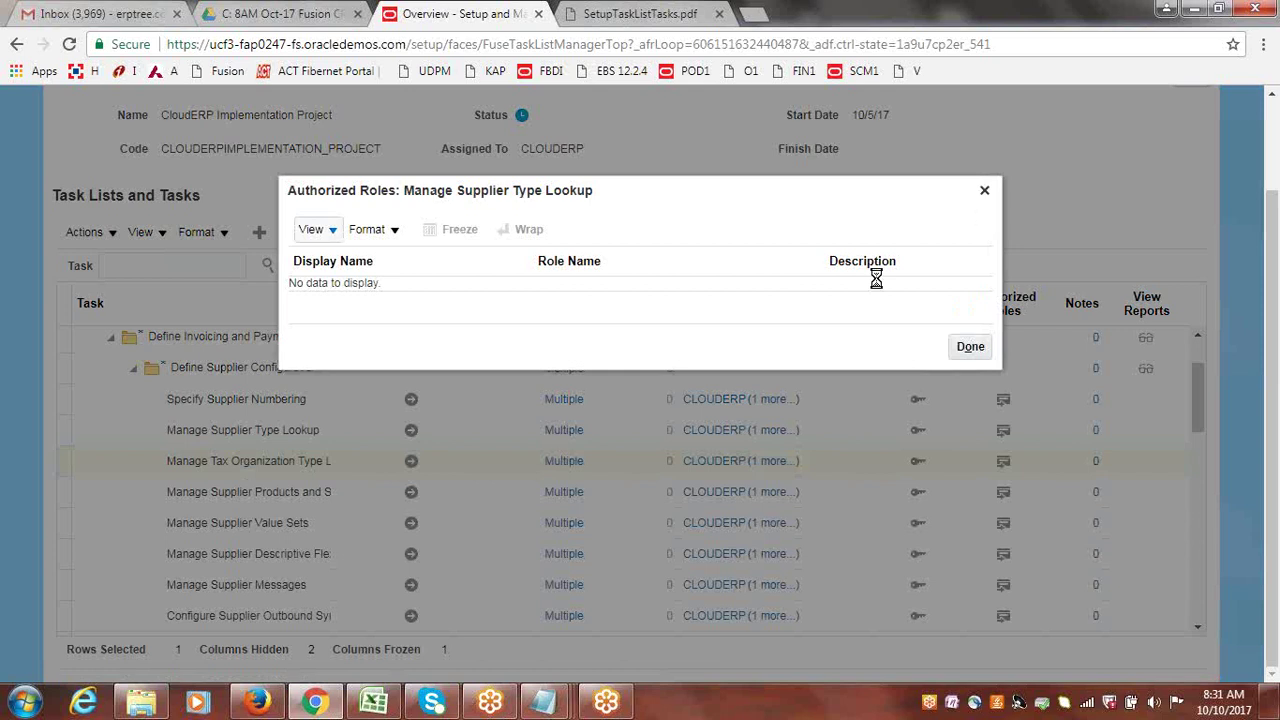
{"action": "left_click", "coordinate": [984, 190]}
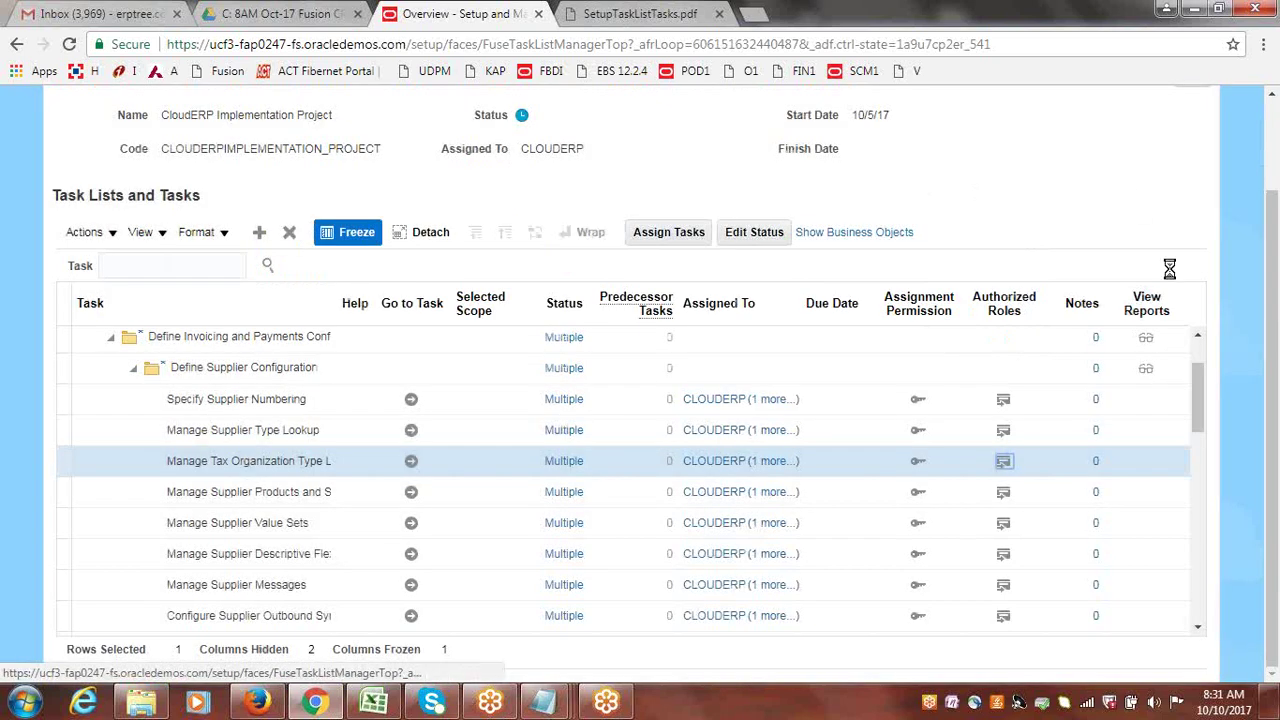
{"action": "left_click_drag", "start_coordinate": [1275, 405], "coordinate": [1275, 372]}
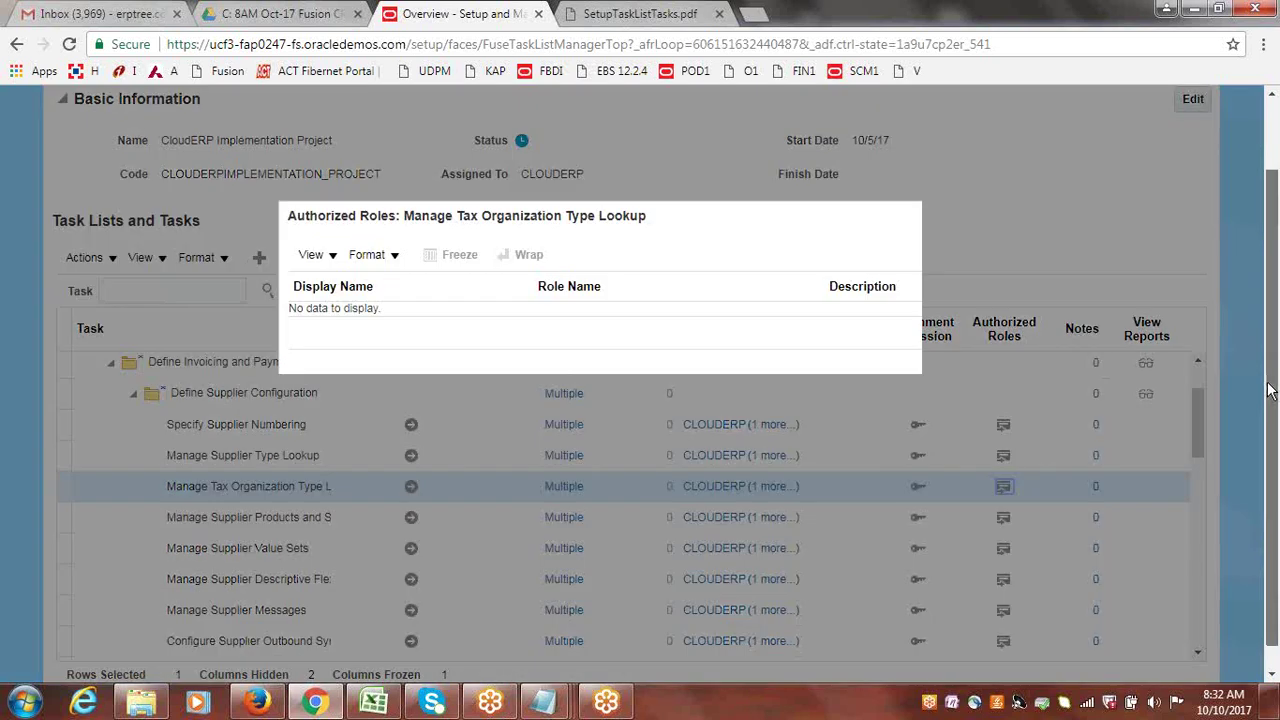
{"action": "left_click", "coordinate": [986, 220]}
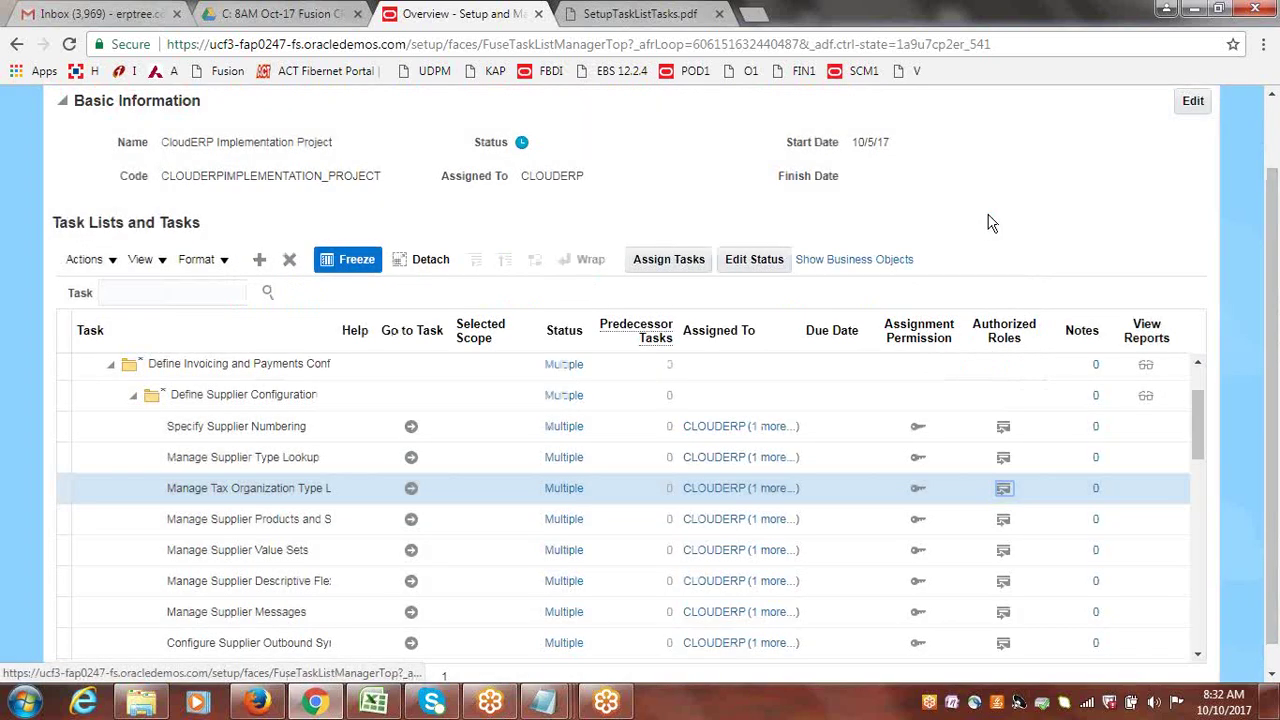
{"action": "scroll", "coordinate": [1278, 338], "scroll_direction": "down", "scroll_amount": 1}
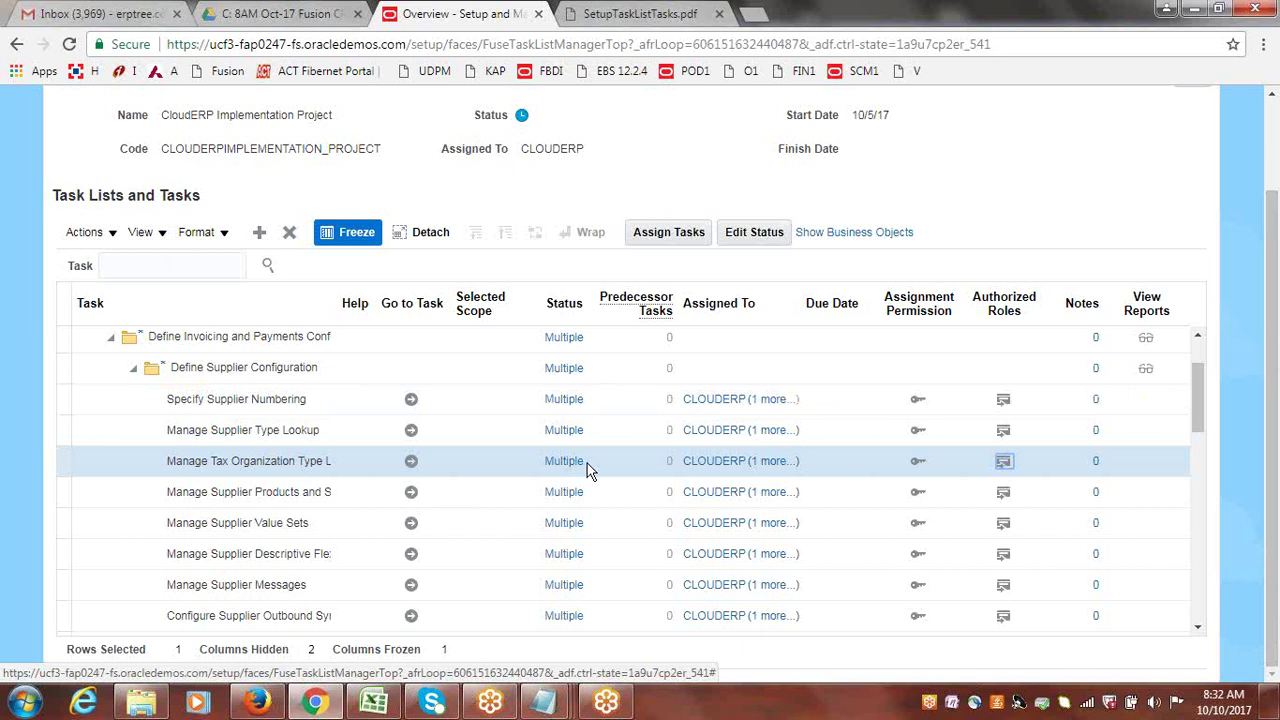
- Remove the cloud user from the assigned users of the Manage Supplier Type Lookup task and save the assignment
{"action": "left_click", "coordinate": [59, 430]}
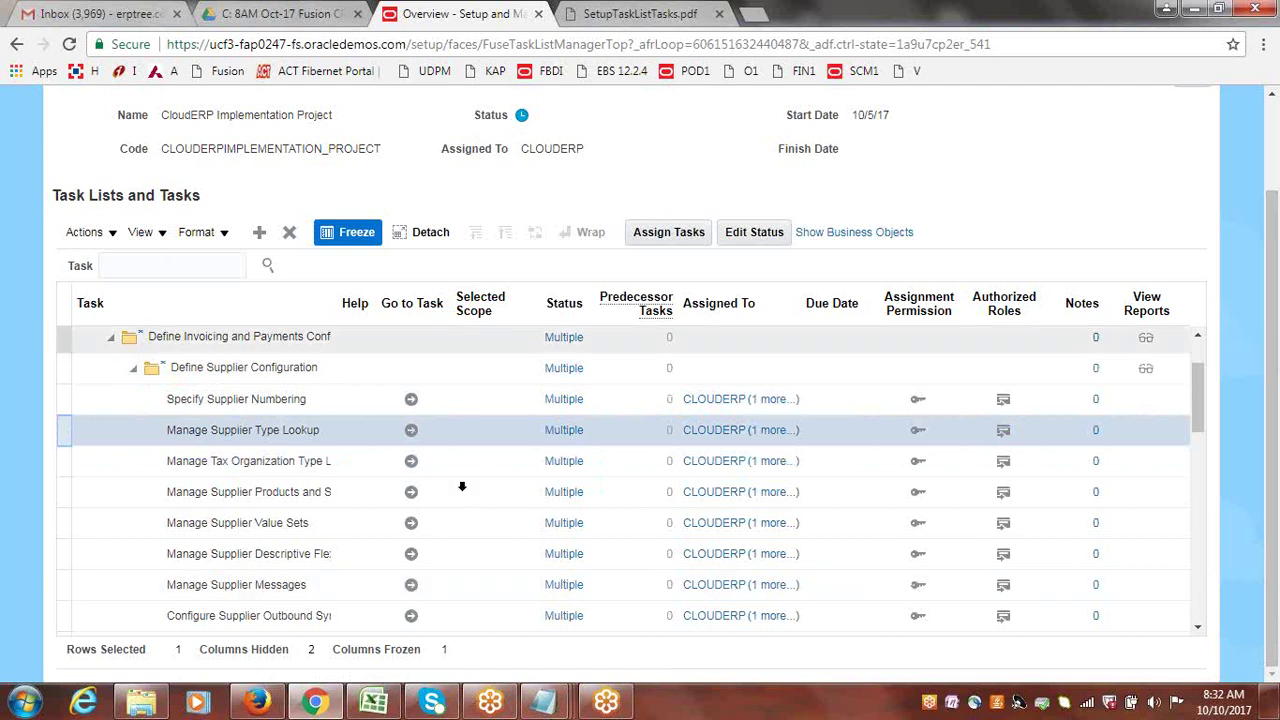
{"action": "left_click", "coordinate": [669, 233]}
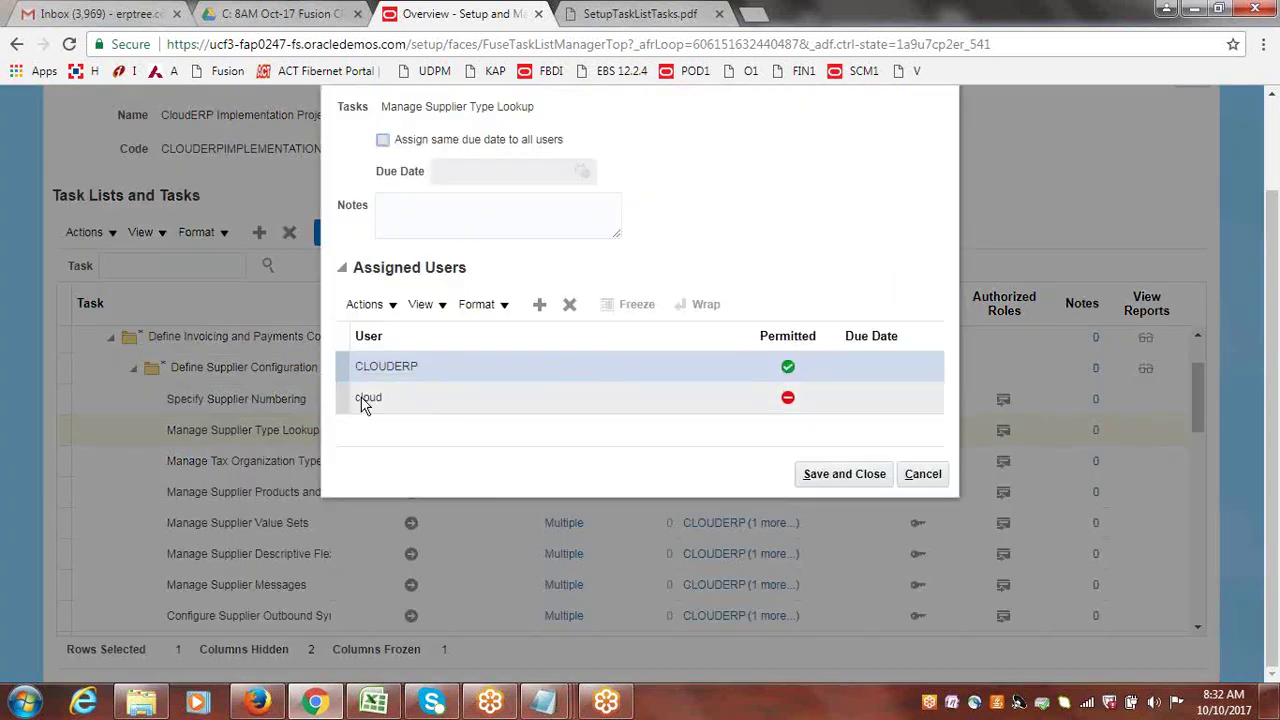
{"action": "left_click", "coordinate": [345, 398]}
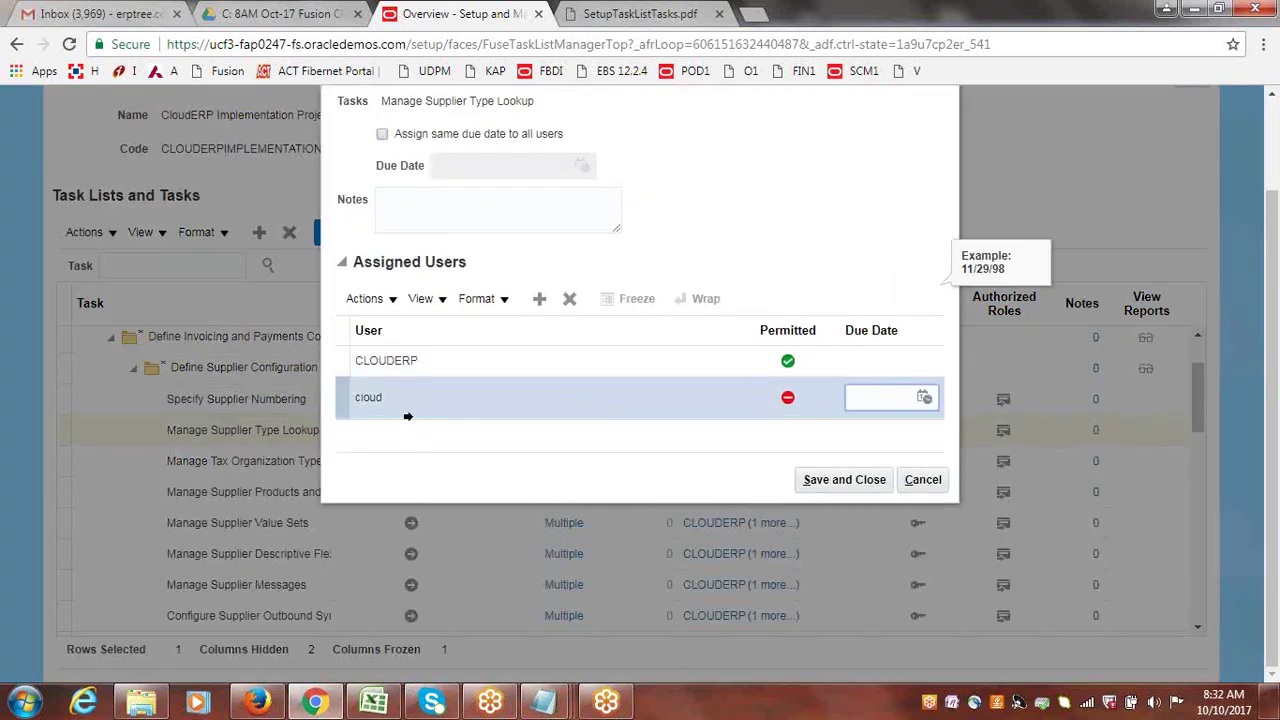
{"action": "left_click", "coordinate": [569, 299]}
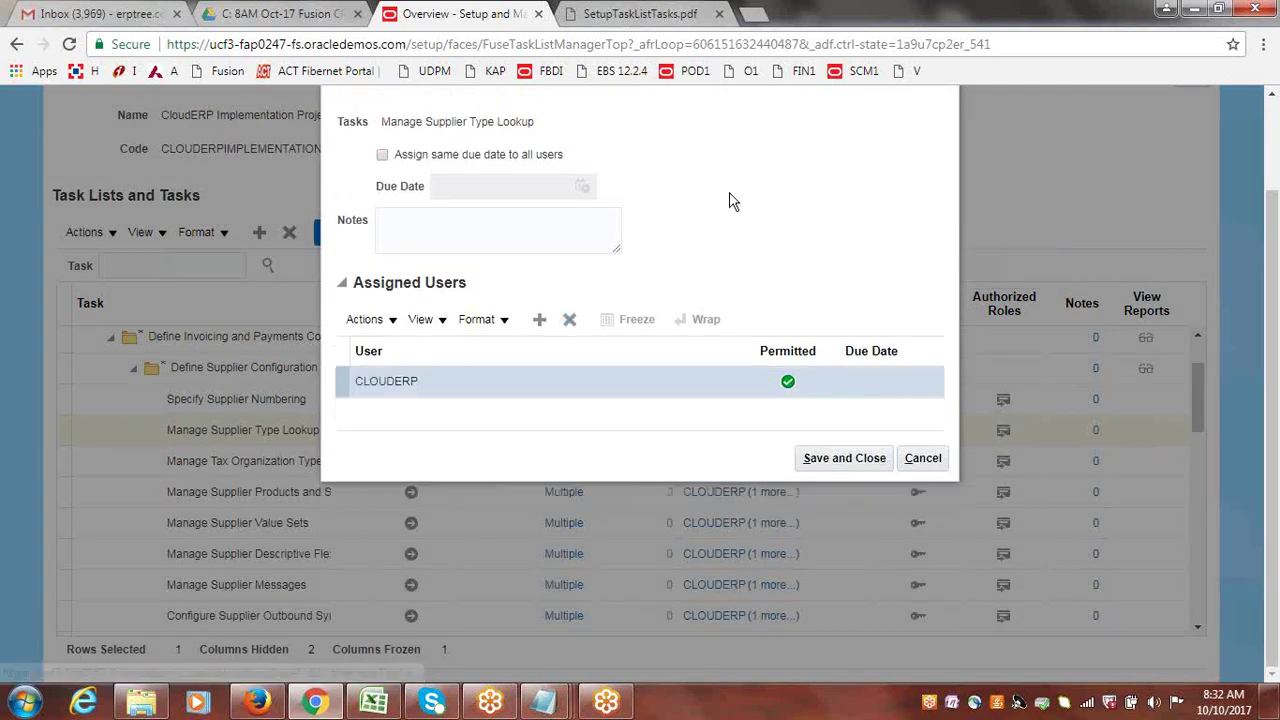
{"action": "left_click", "coordinate": [826, 462]}
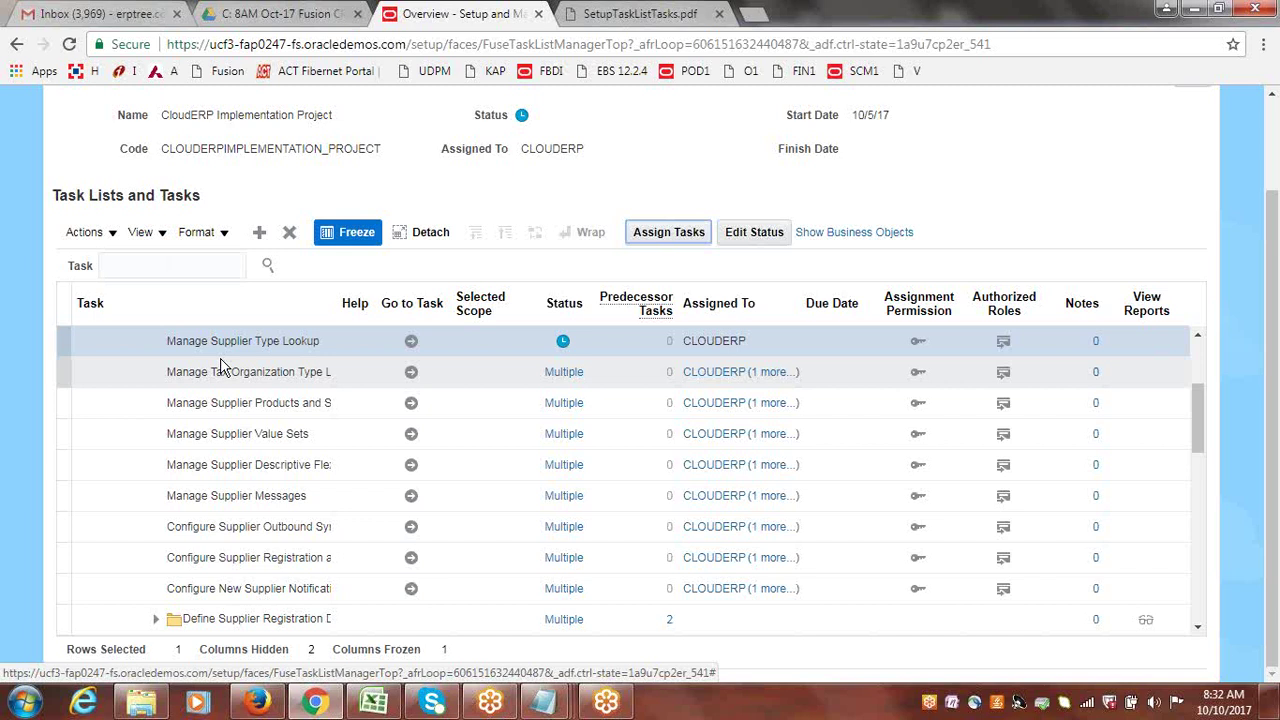
- Change the status of the Manage Supplier Type Lookup task to completed and save it
{"action": "left_click", "coordinate": [64, 342]}
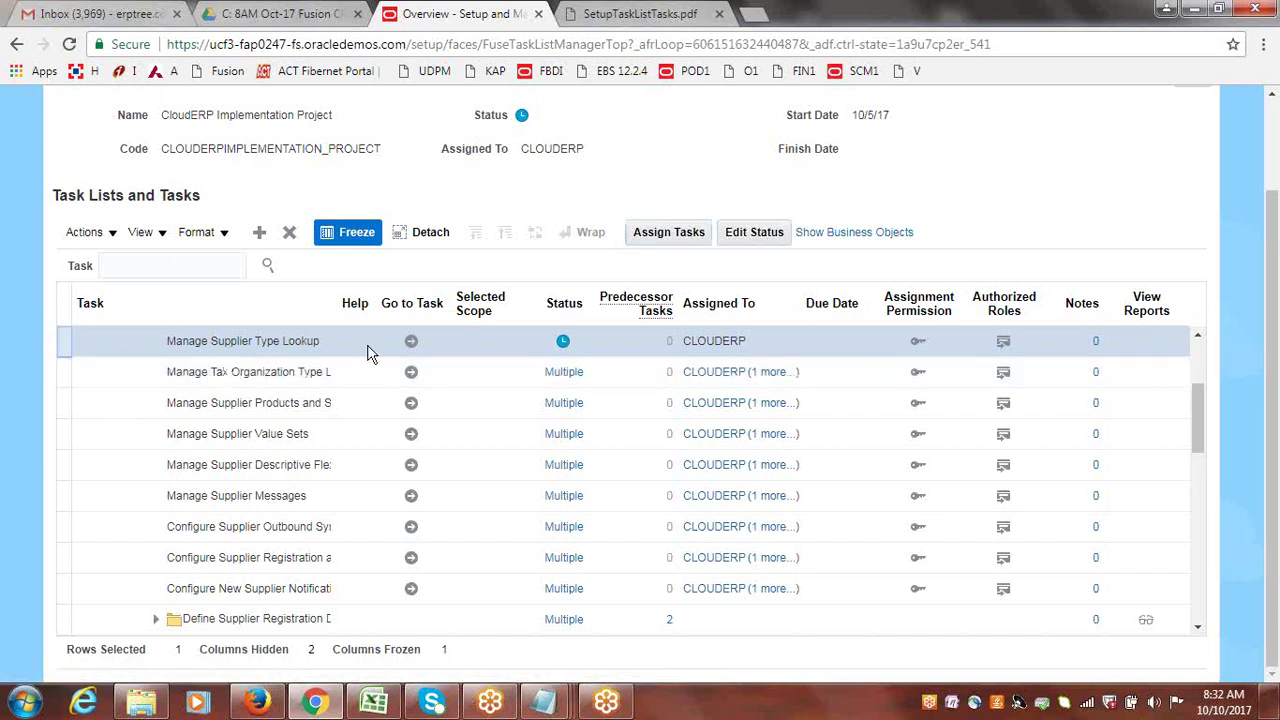
{"action": "left_click", "coordinate": [740, 240]}
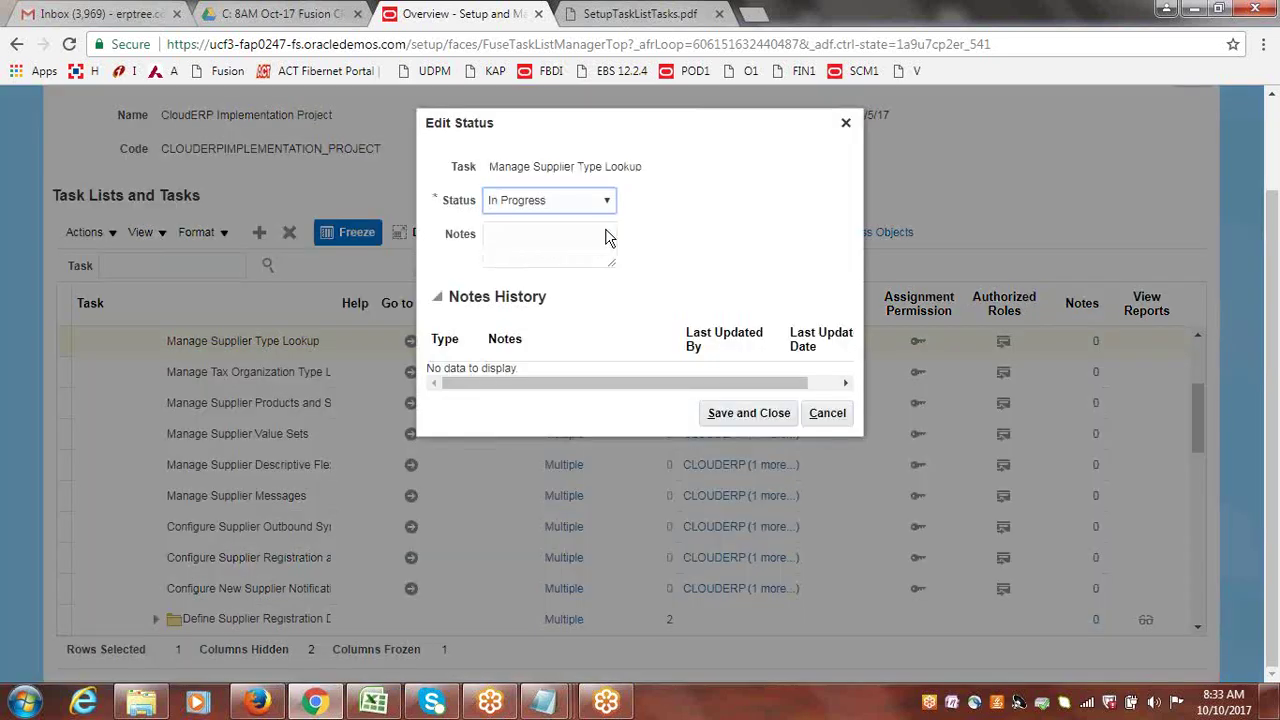
{"action": "left_click", "coordinate": [607, 200]}
{"action": "left_click", "coordinate": [535, 289]}
{"action": "left_click", "coordinate": [741, 418]}
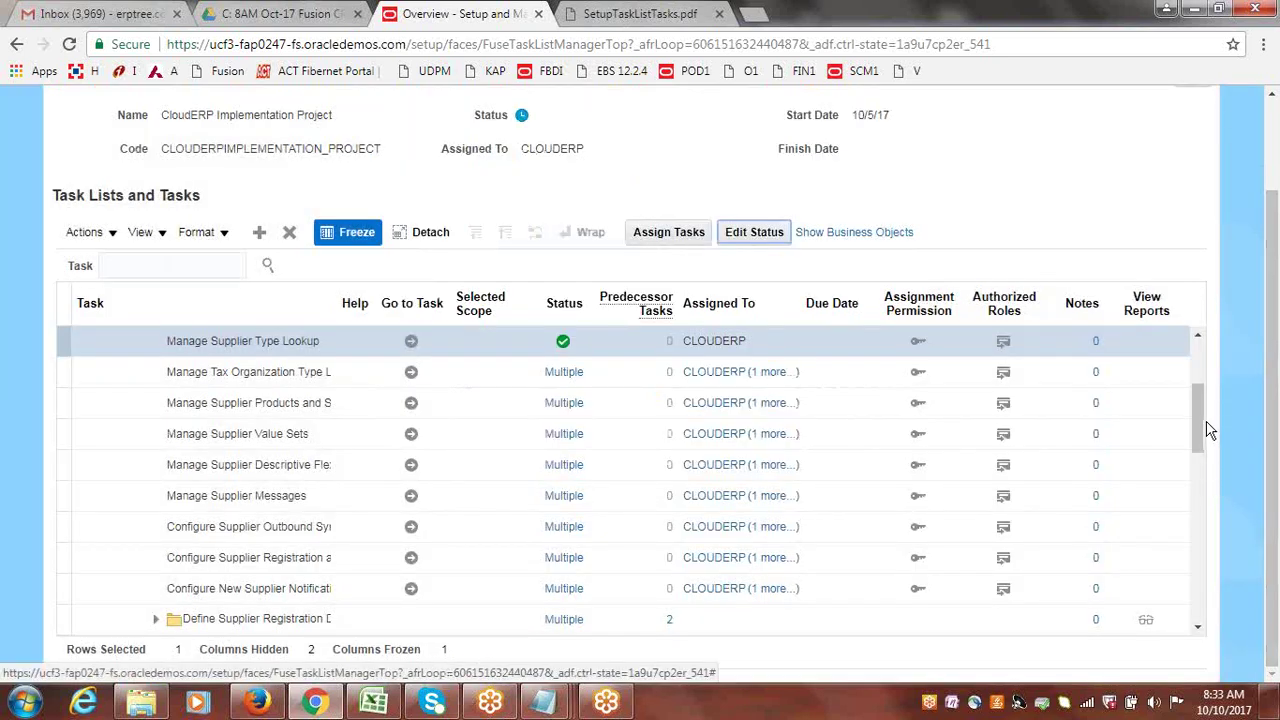
- Collapse Define Supplier Configuration and expand Define Payables down to the tasks in its common options list
{"action": "left_click", "coordinate": [1197, 336]}
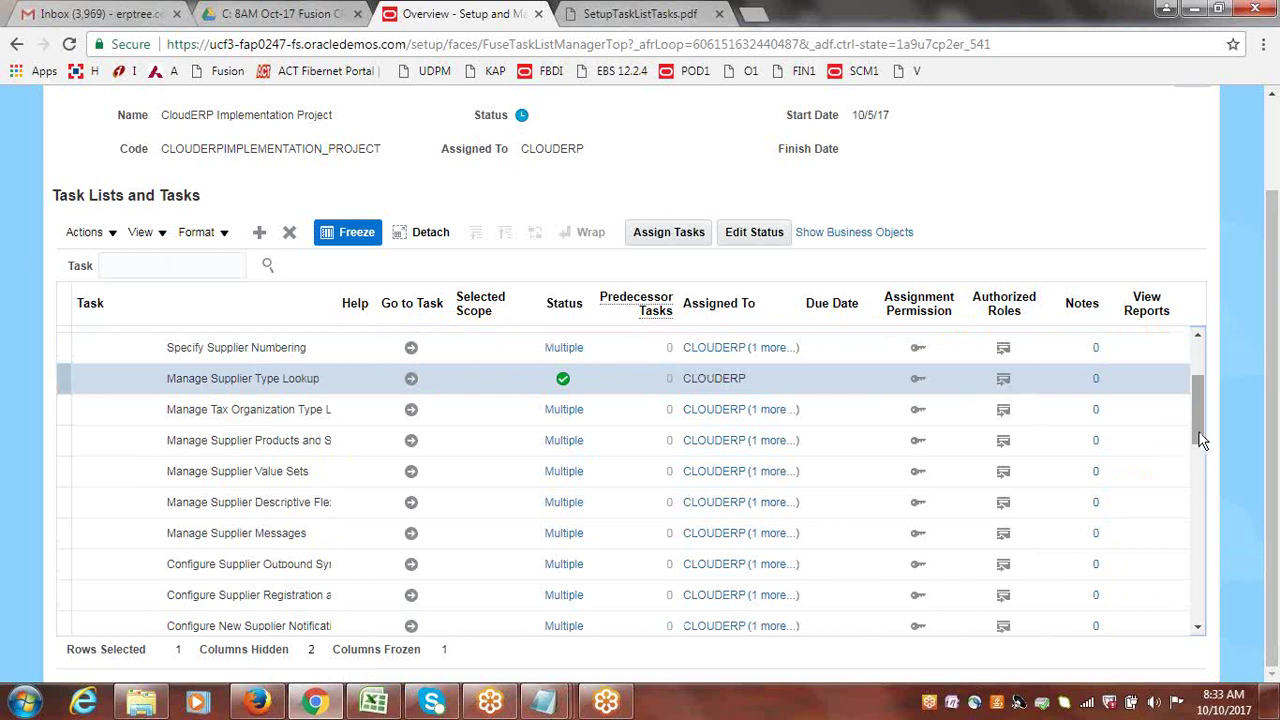
{"action": "left_click_drag", "start_coordinate": [1200, 437], "coordinate": [1201, 394]}
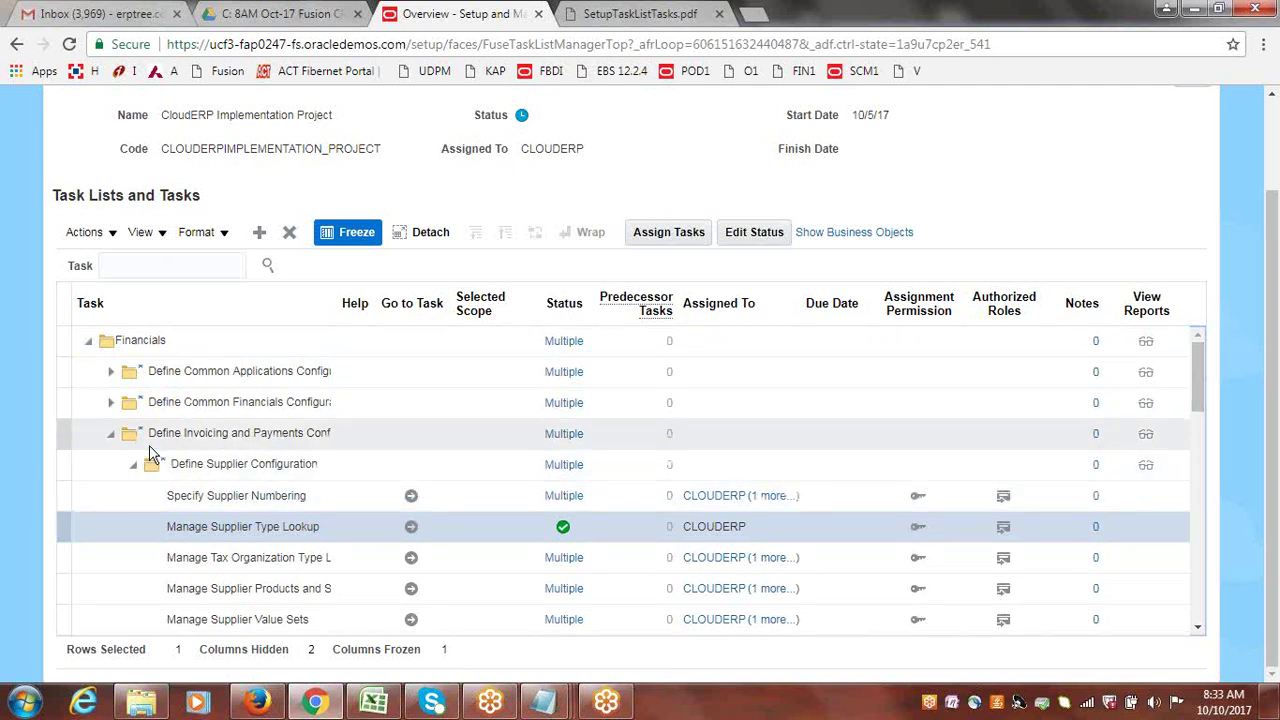
{"action": "left_click", "coordinate": [135, 470]}
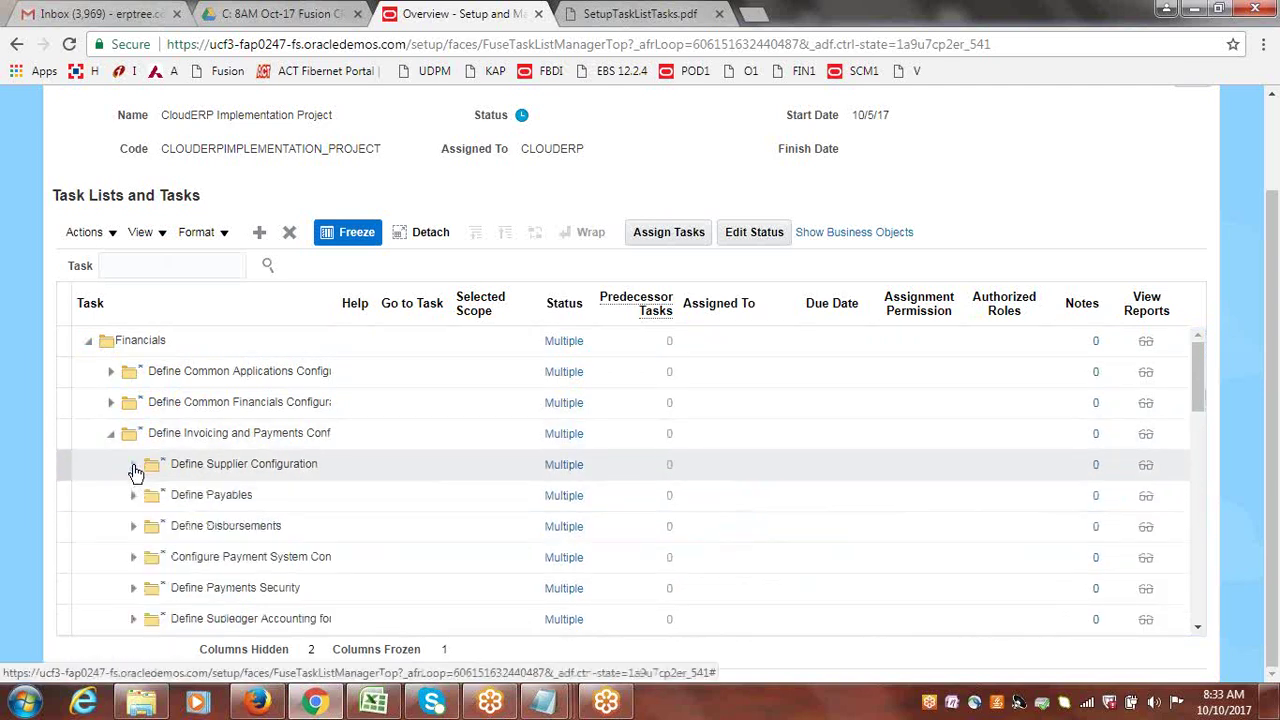
{"action": "left_click", "coordinate": [133, 497]}
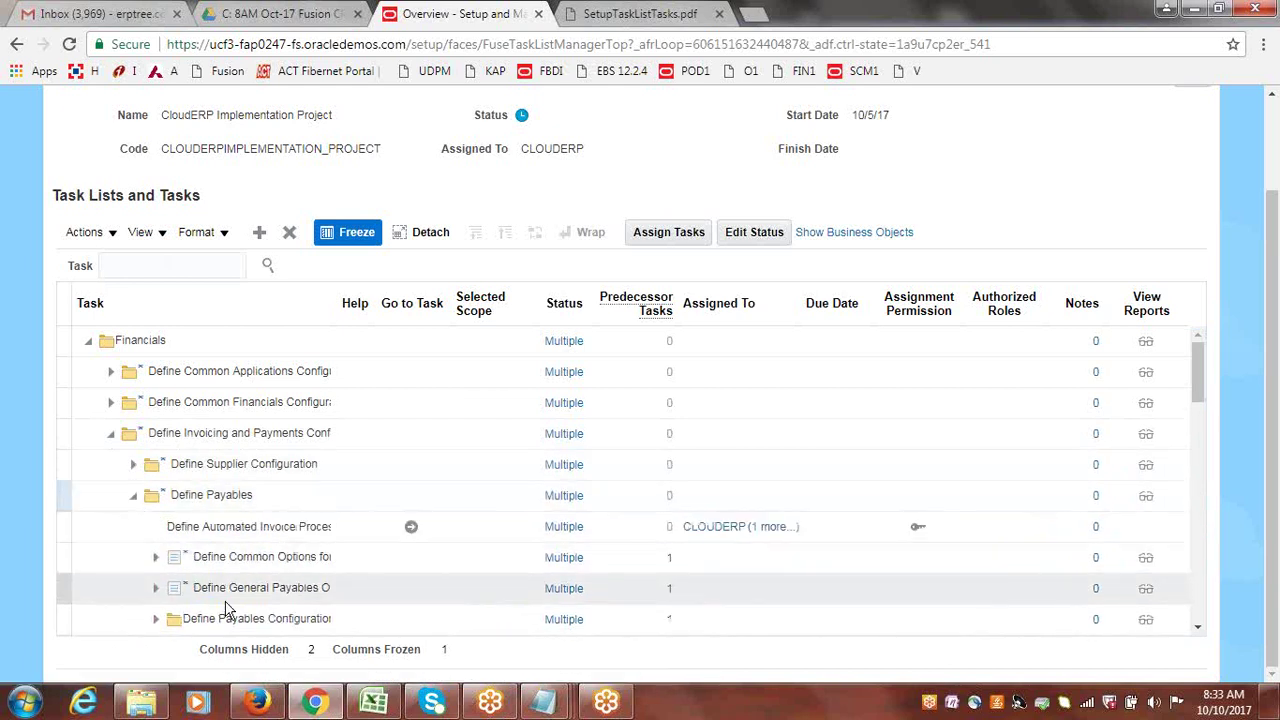
{"action": "left_click", "coordinate": [157, 563]}
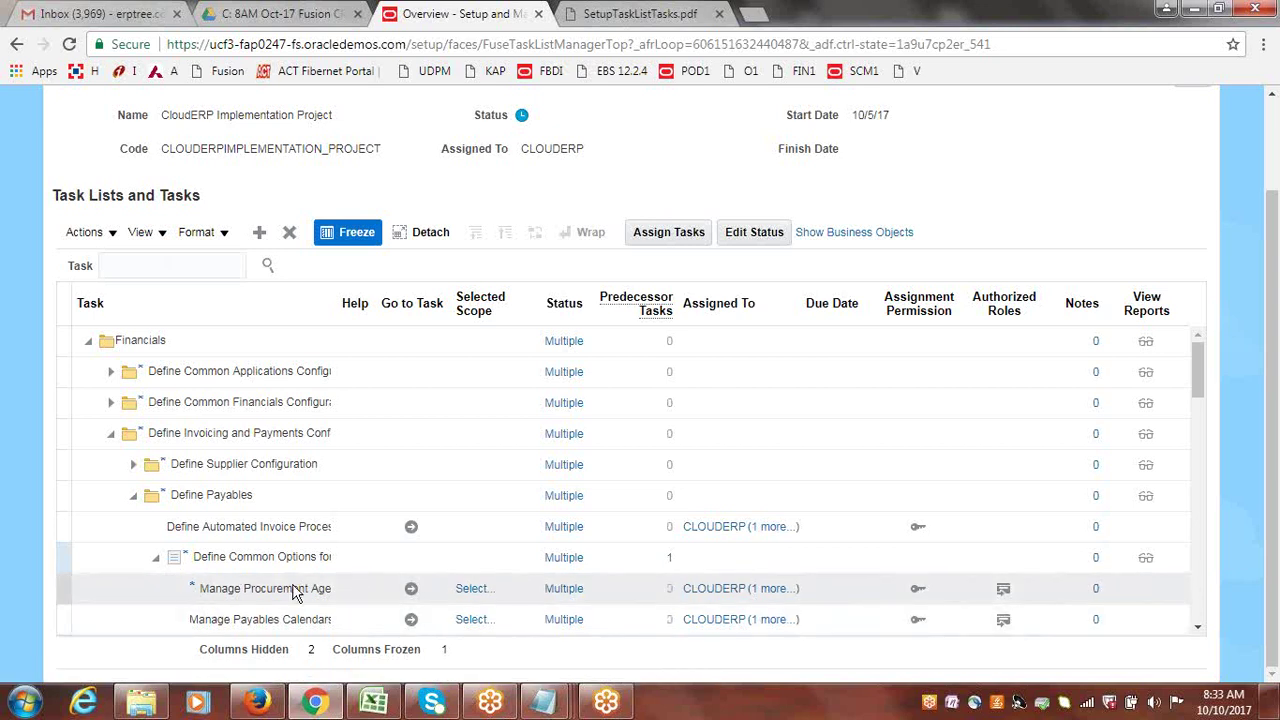
- Start a joint assignment for the four tasks from Manage Procurement Agents through Manage Common Options
{"action": "left_click_drag", "start_coordinate": [61, 591], "coordinate": [62, 590]}
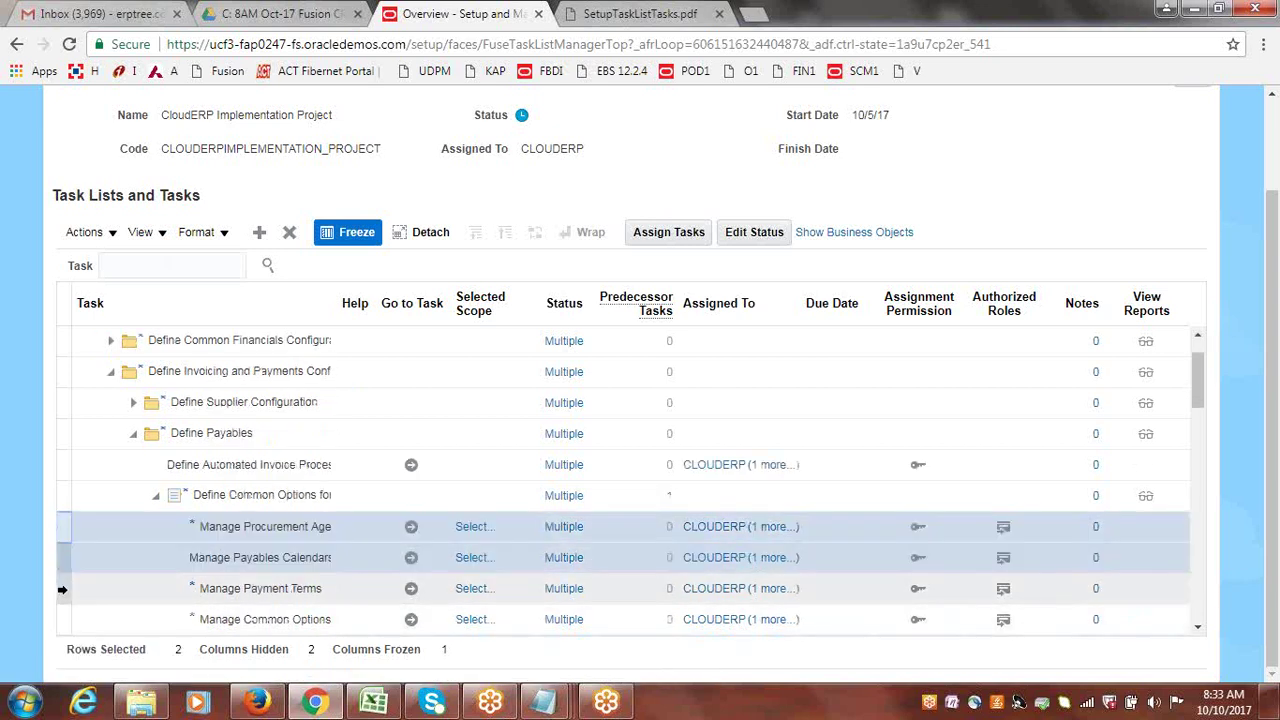
{"action": "left_click", "coordinate": [63, 526]}
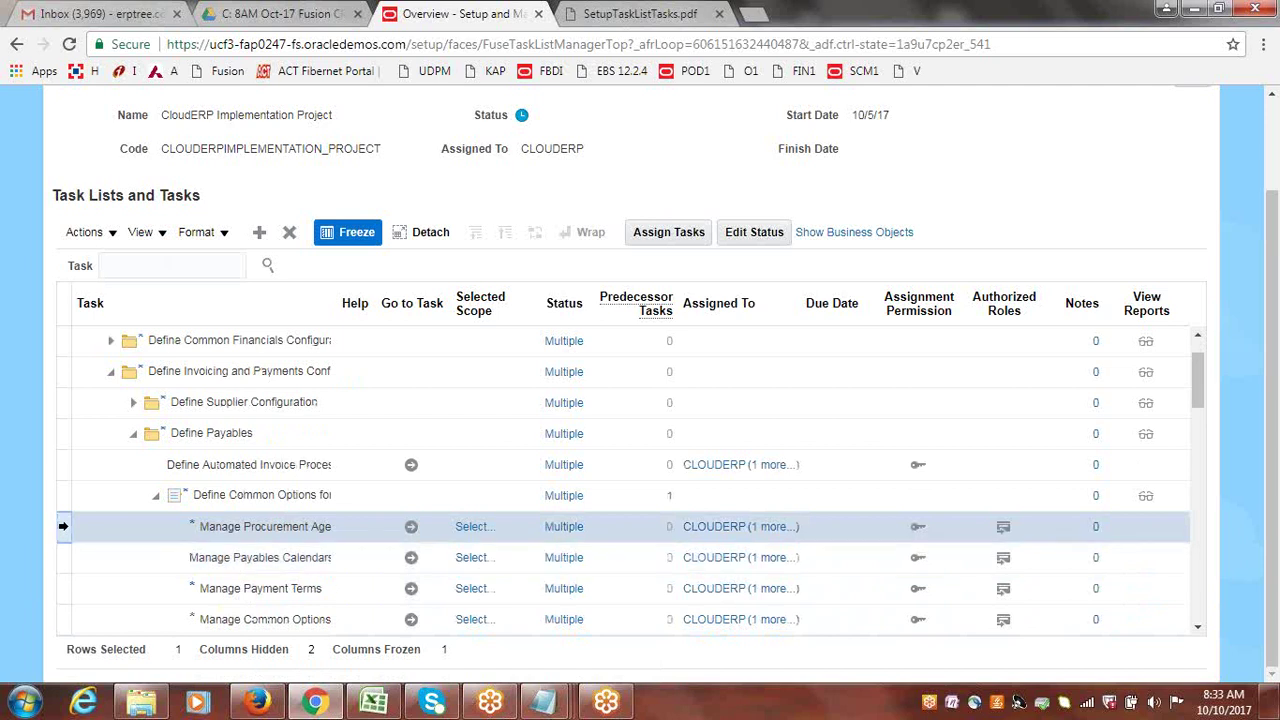
{"action": "left_click", "coordinate": [61, 619], "text": "shift"}
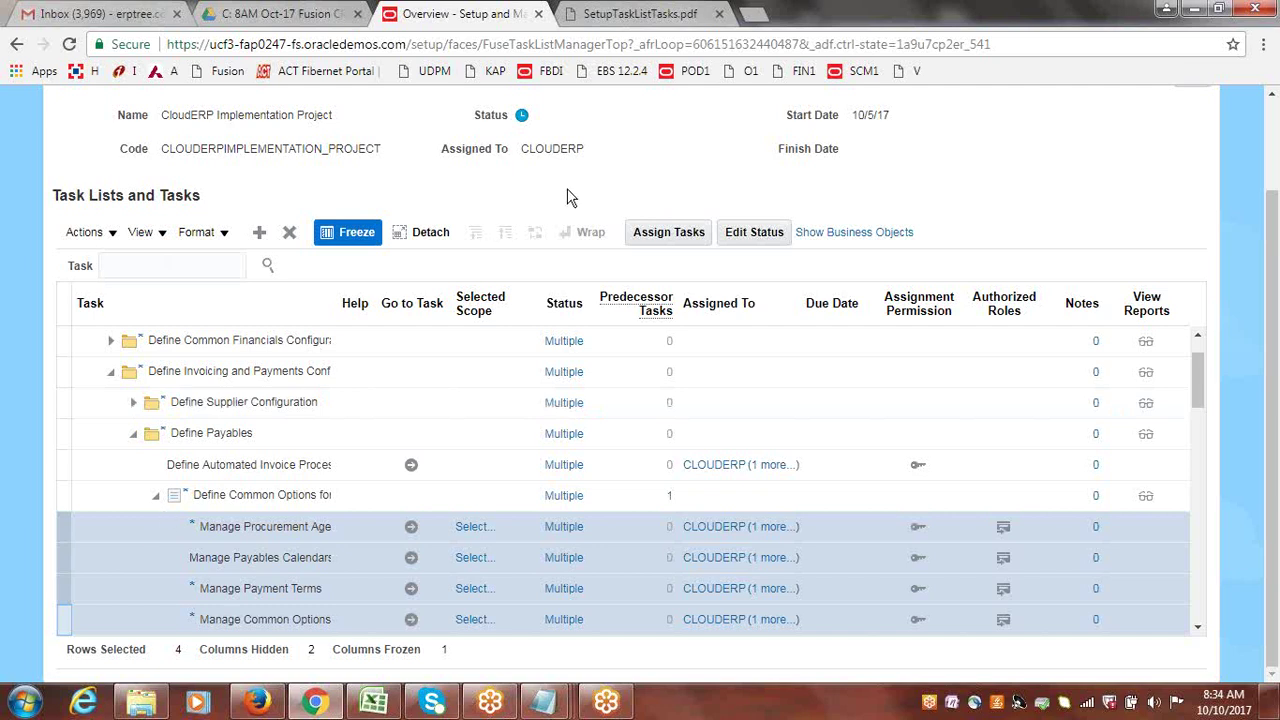
{"action": "left_click", "coordinate": [660, 232]}
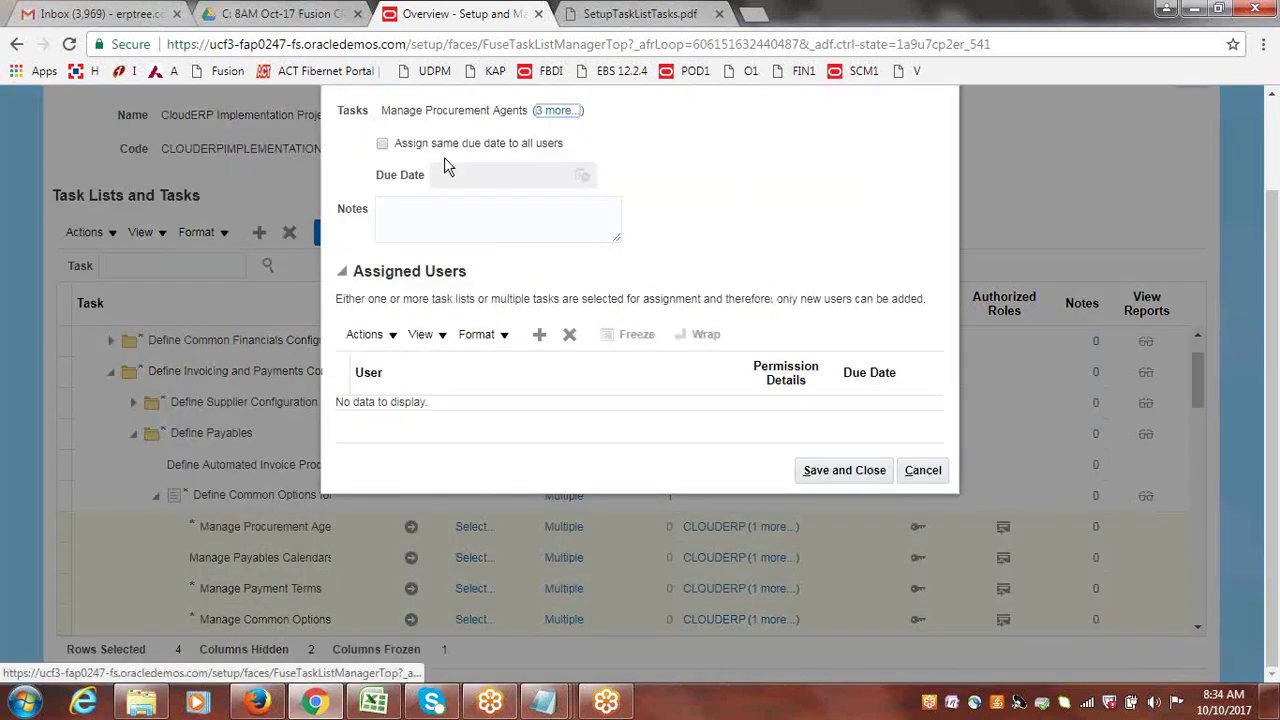
- Search the users by user ID CLOUD and add CloudAA to the assigned users of the selected tasks
{"action": "left_click", "coordinate": [541, 337]}
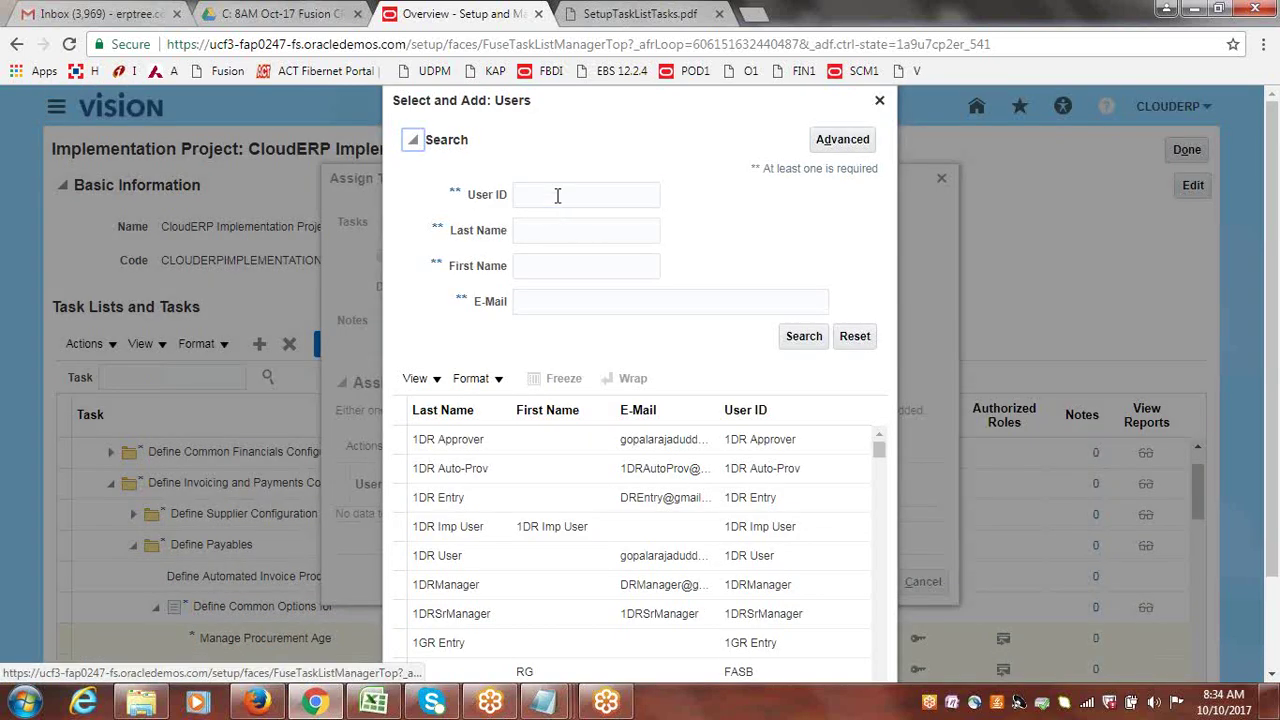
{"action": "left_click", "coordinate": [557, 194]}
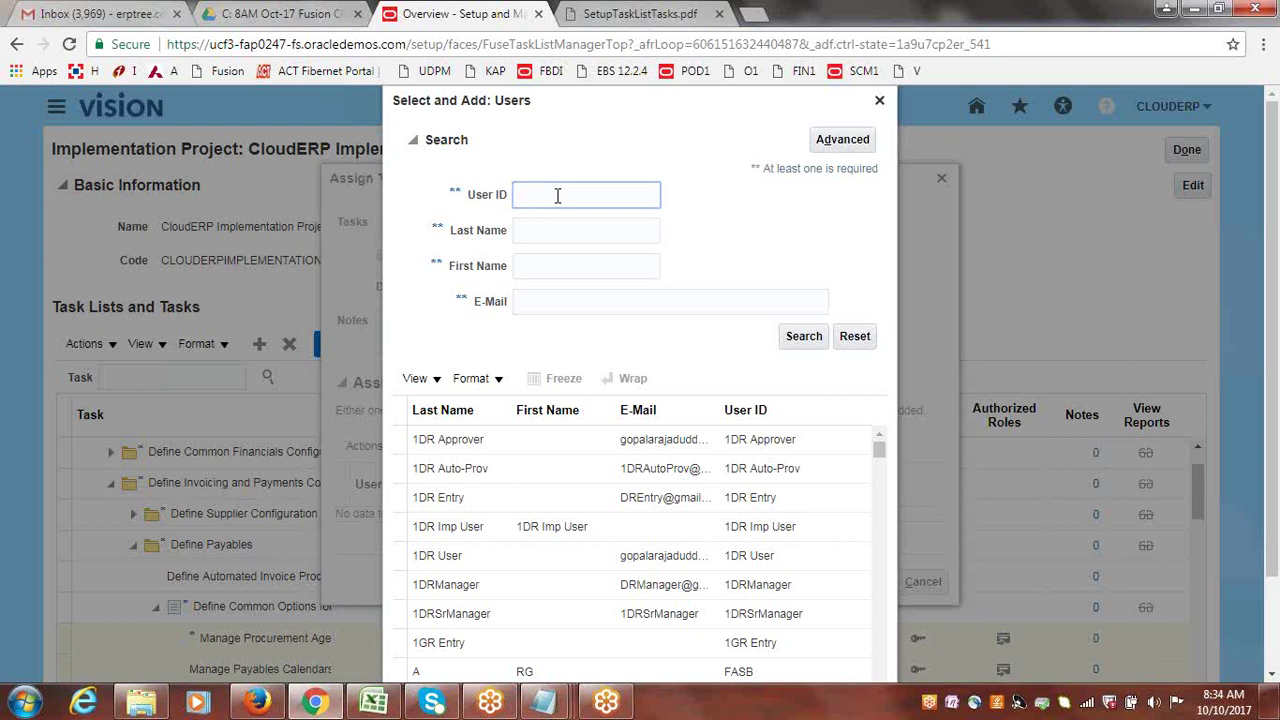
{"action": "type", "text": "CLOUD"}
{"action": "left_click", "coordinate": [791, 336]}
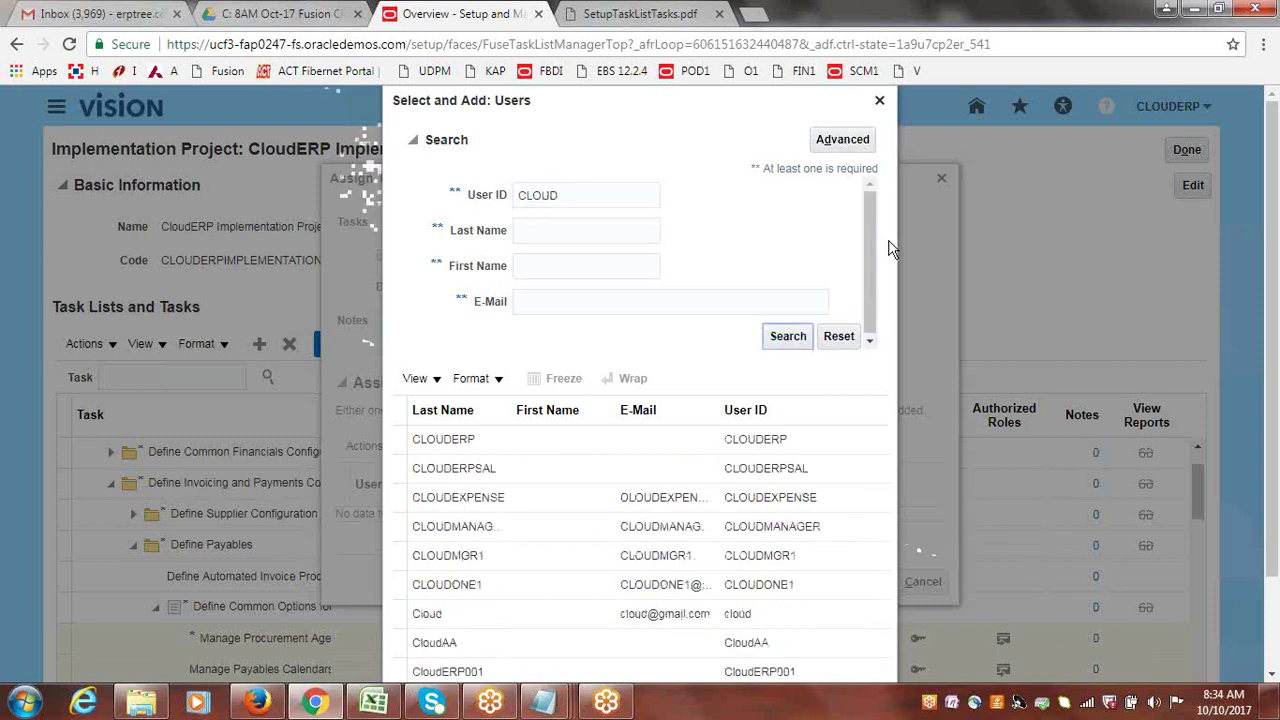
{"action": "scroll", "coordinate": [872, 244], "scroll_direction": "down", "scroll_amount": 1}
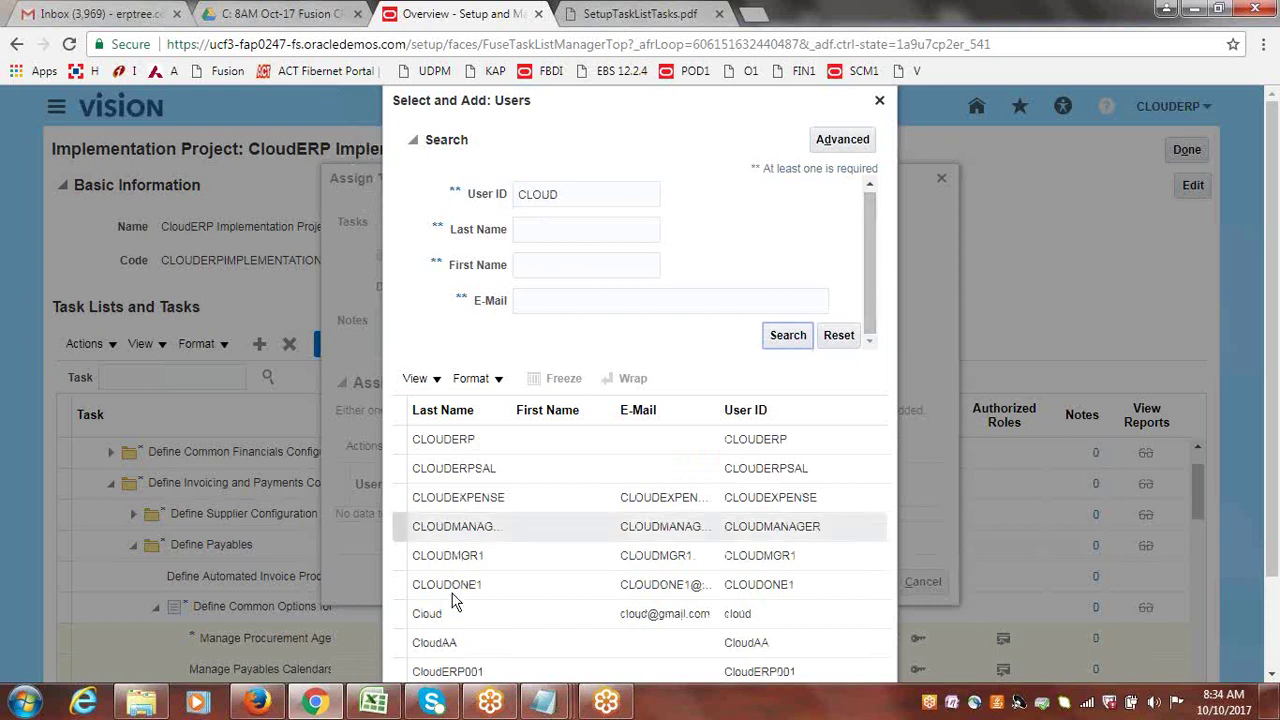
{"action": "left_click", "coordinate": [428, 643]}
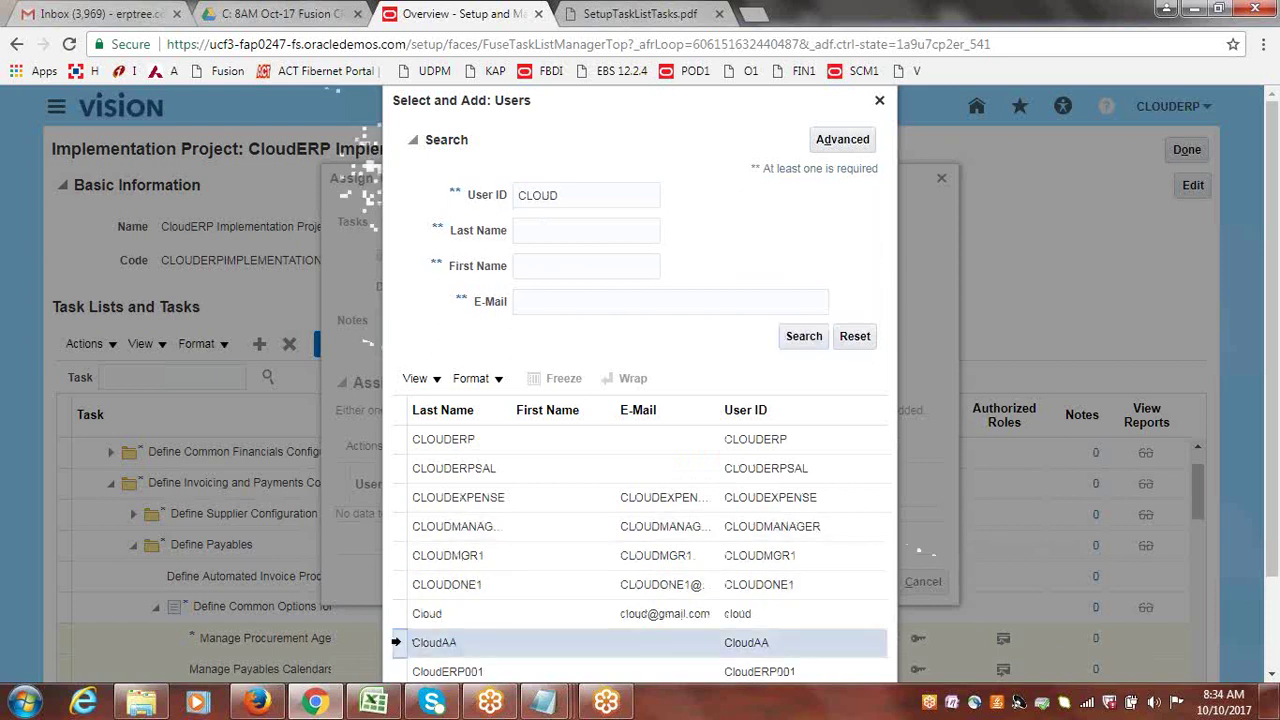
{"action": "scroll", "coordinate": [1277, 469], "scroll_direction": "down", "scroll_amount": 1}
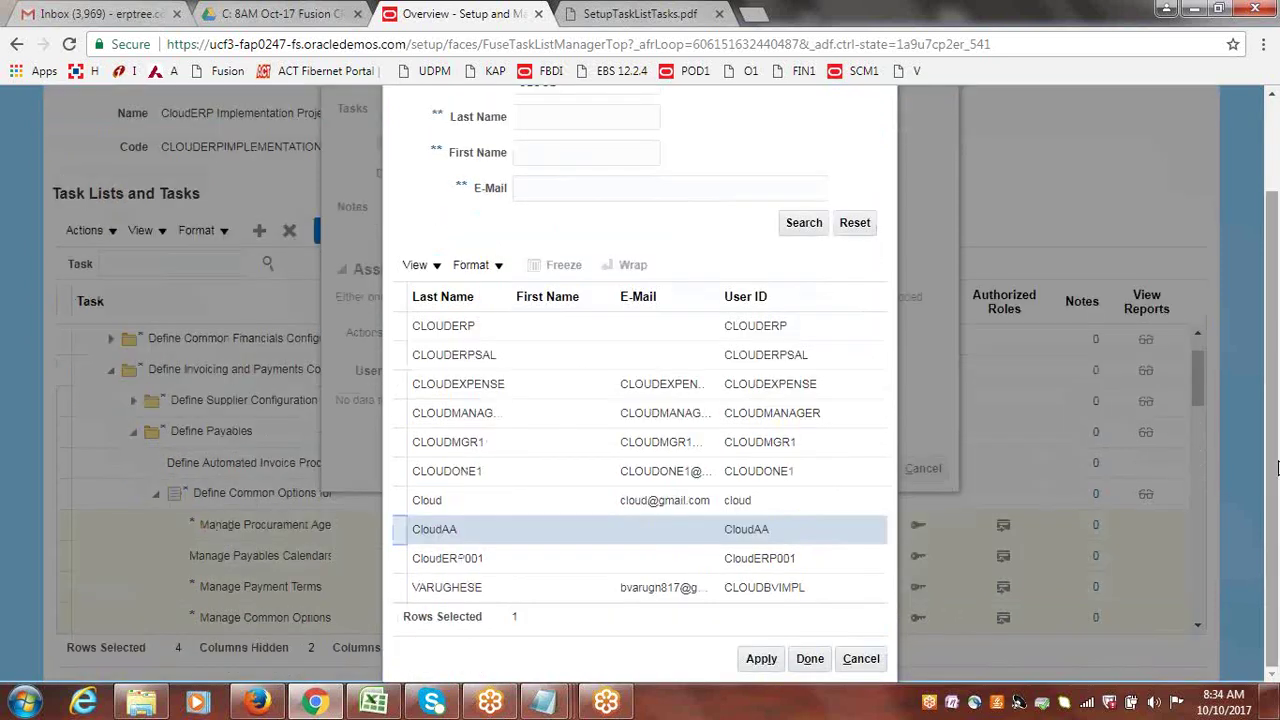
{"action": "left_click", "coordinate": [760, 660]}
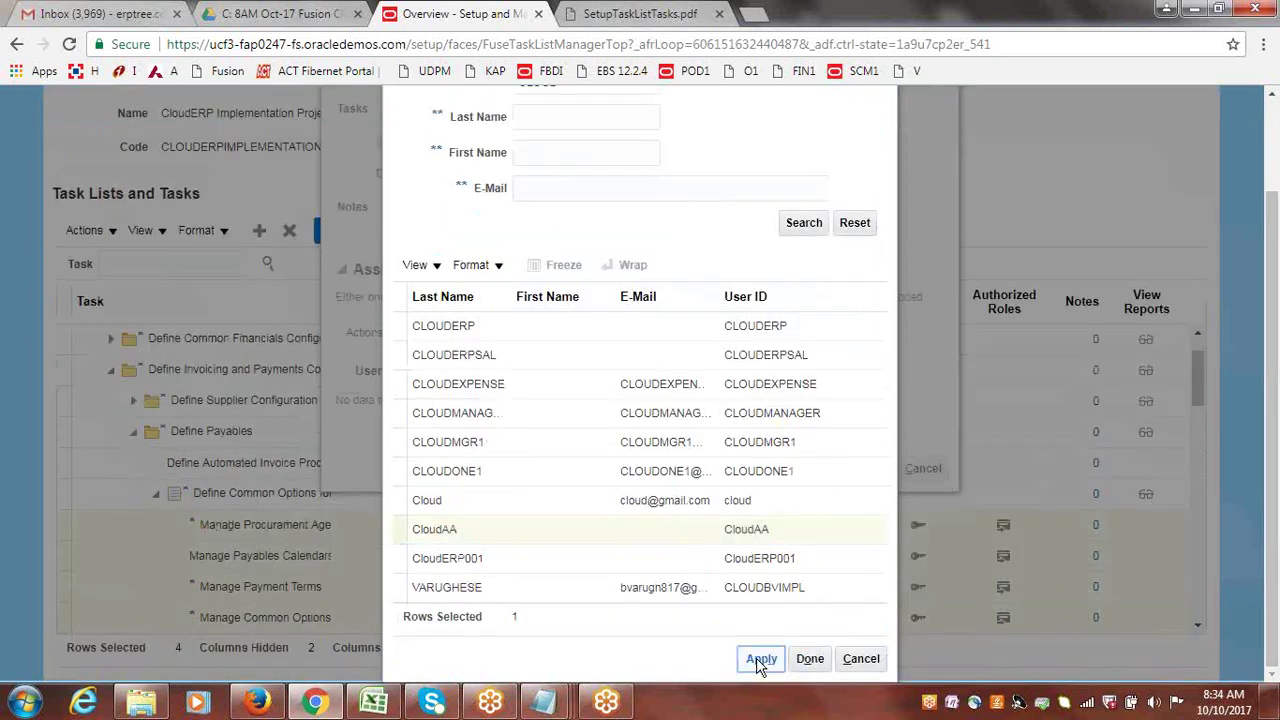
{"action": "left_click", "coordinate": [811, 660]}
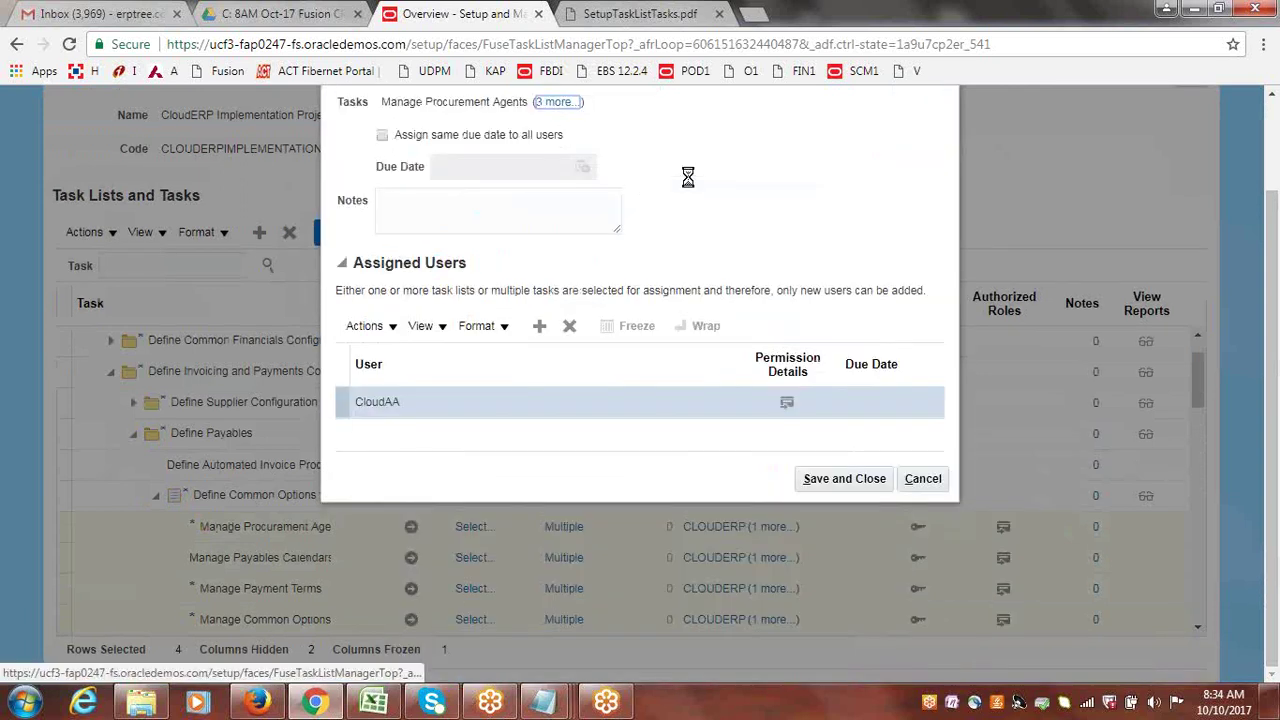
- Set CloudAA's due date to 10/13/17 and save the task assignment
{"action": "left_click", "coordinate": [878, 396]}
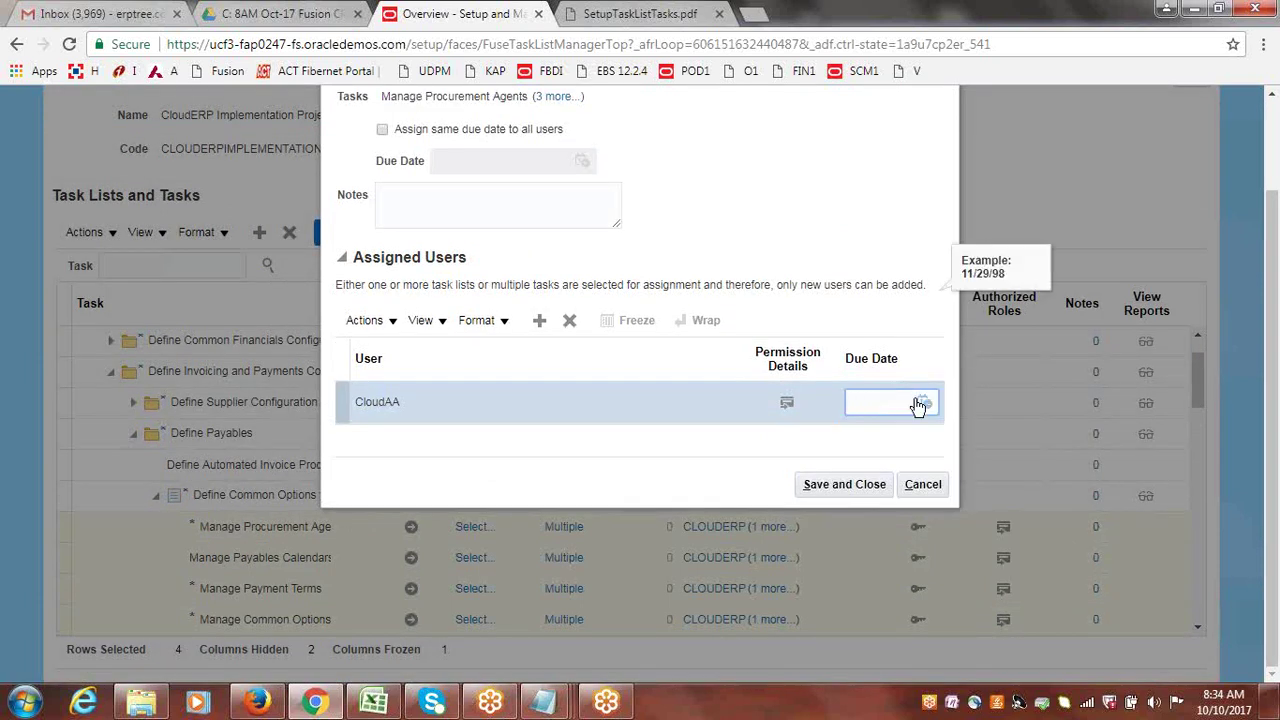
{"action": "left_click", "coordinate": [923, 400]}
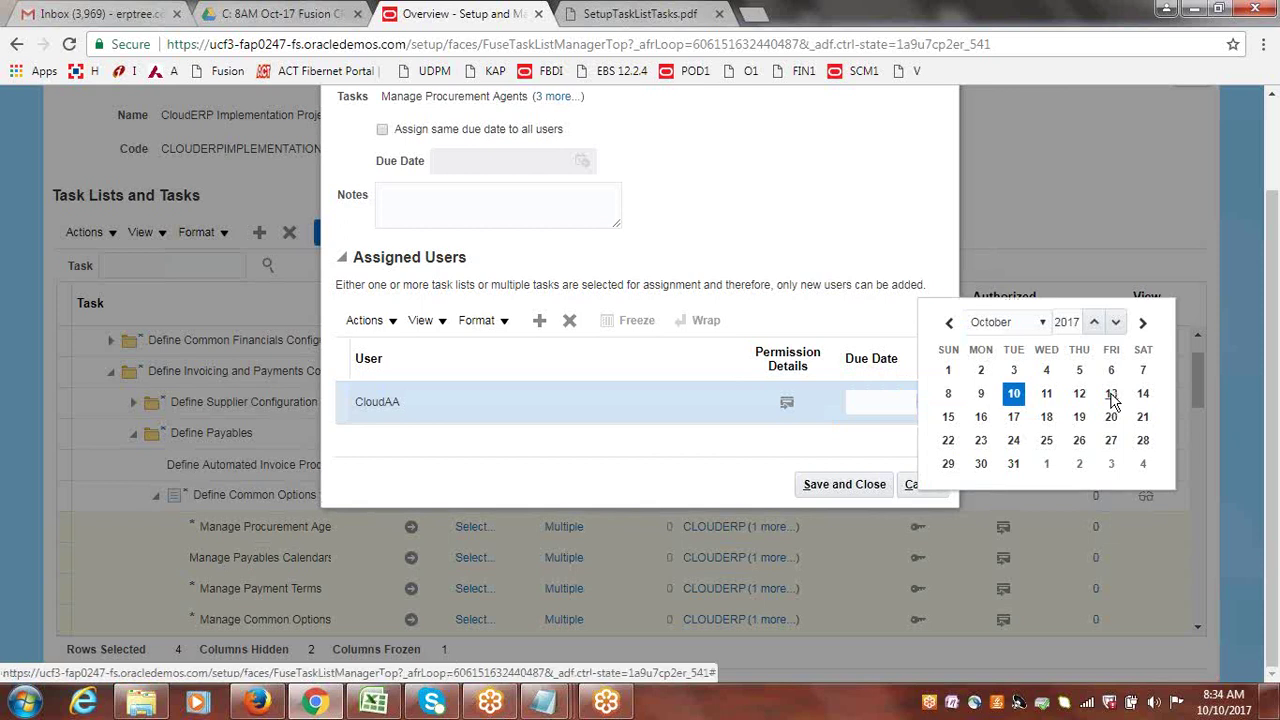
{"action": "left_click", "coordinate": [1111, 394]}
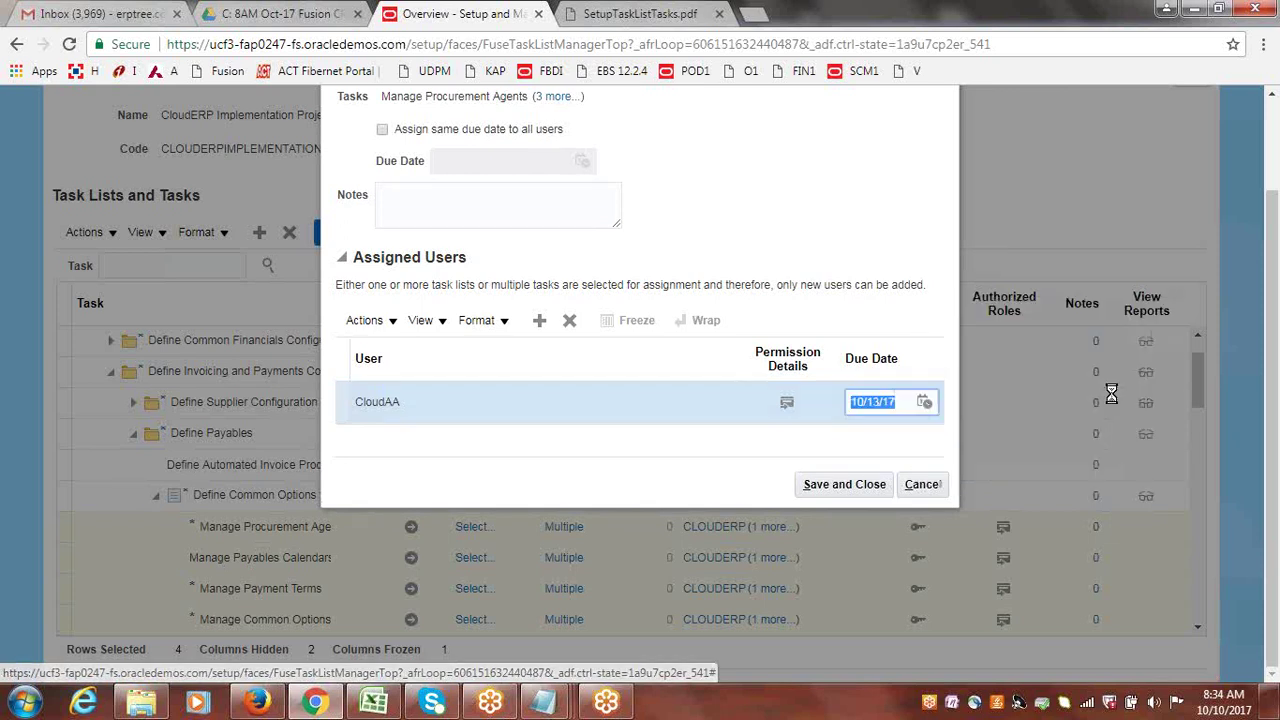
{"action": "left_click", "coordinate": [840, 488]}
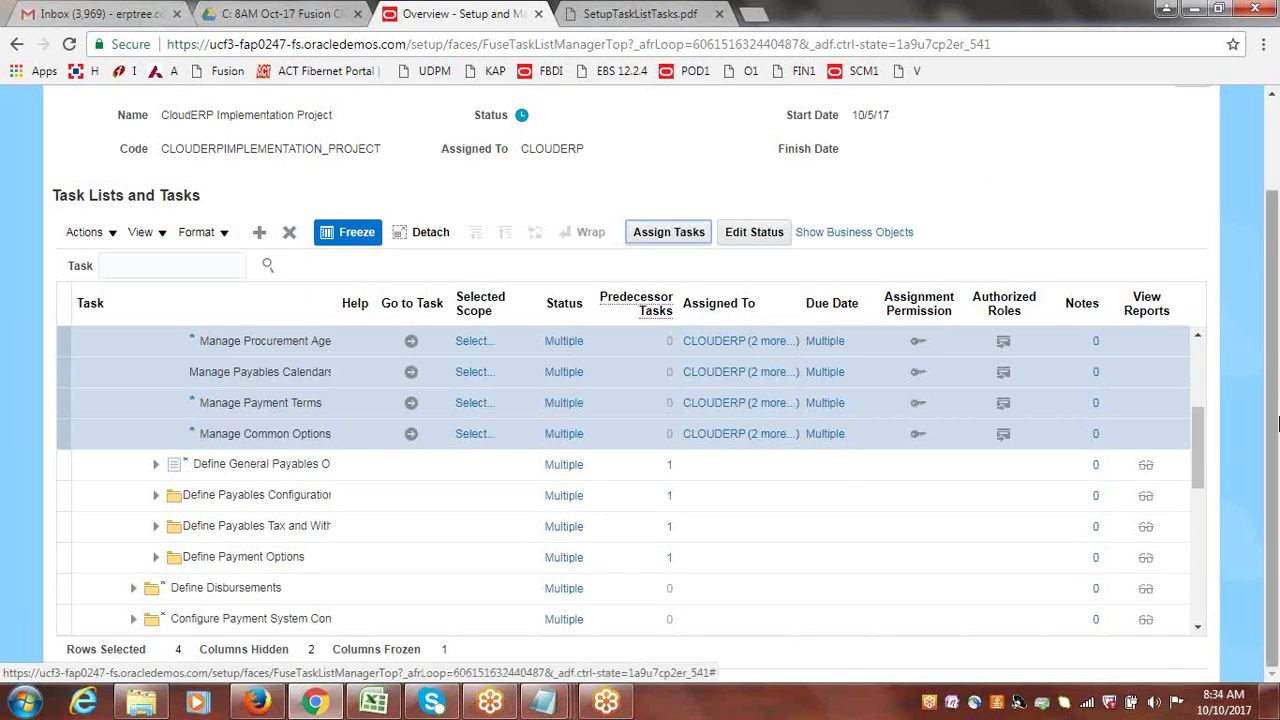
- Review the assigned users, permissions and due dates of the Manage Payables Calendars task and close its assignment
{"action": "left_click_drag", "start_coordinate": [1203, 481], "coordinate": [1208, 375]}
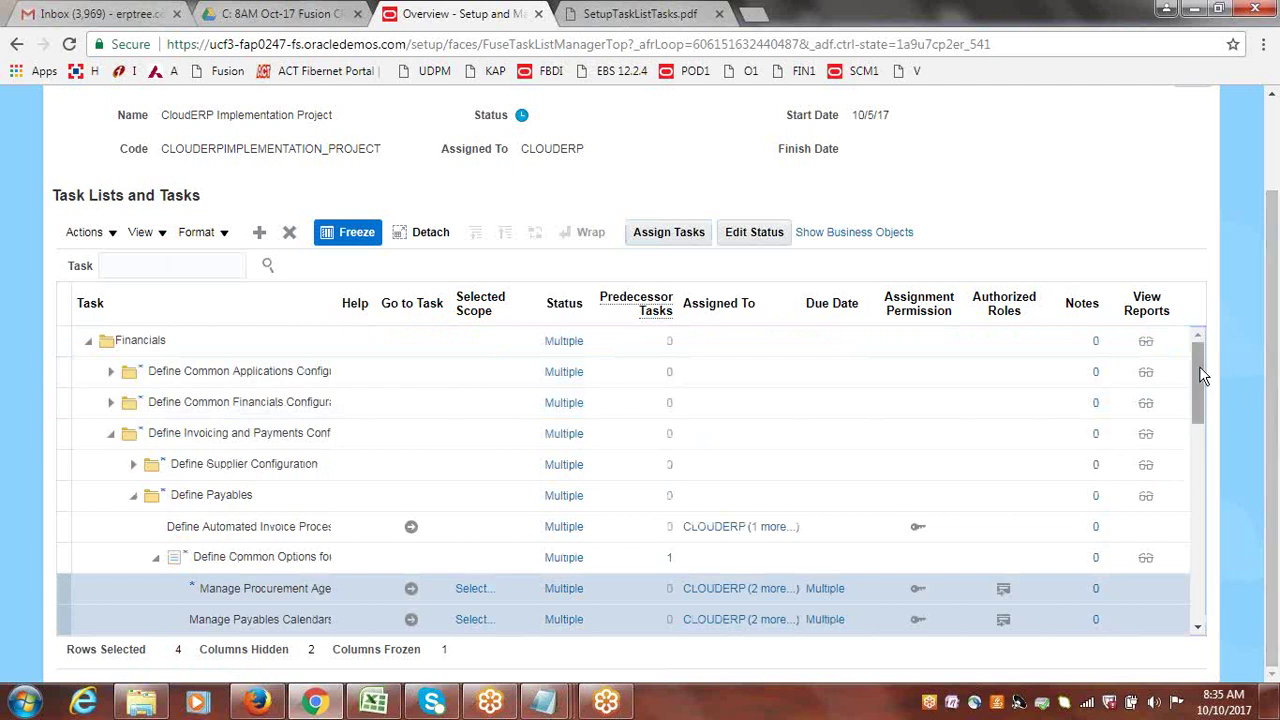
{"action": "left_click_drag", "start_coordinate": [1203, 369], "coordinate": [1207, 398]}
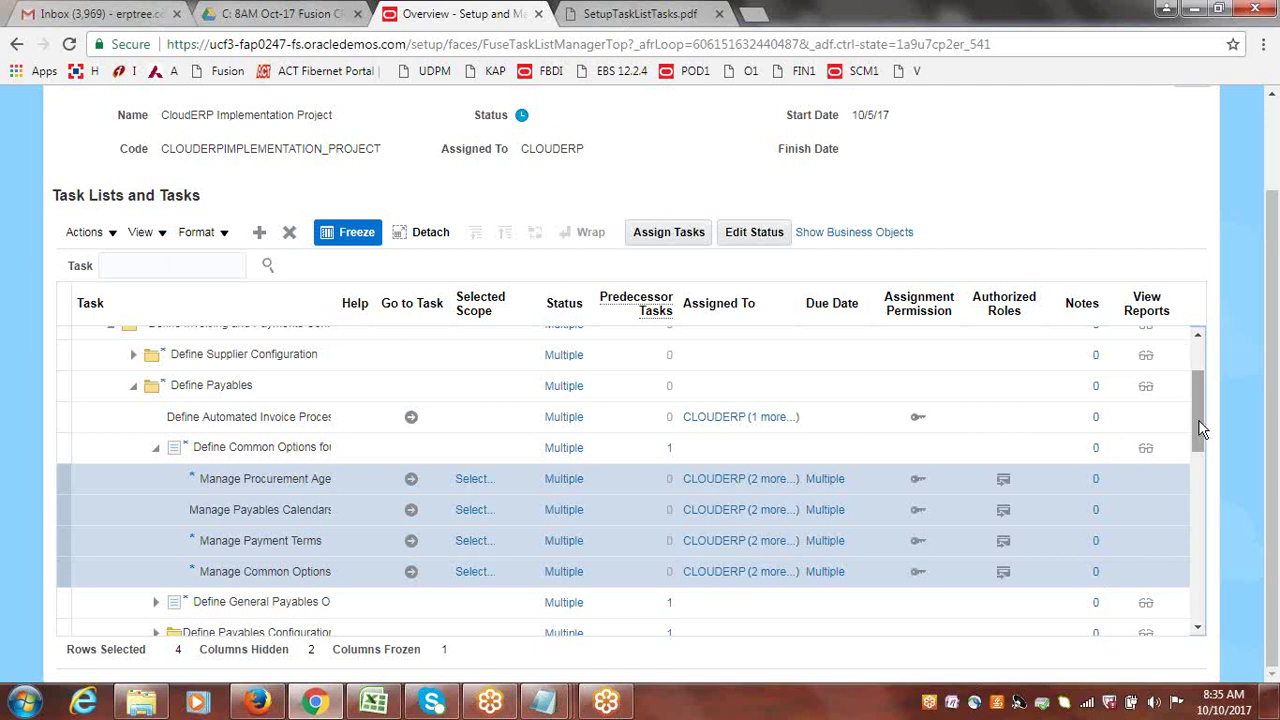
{"action": "left_click_drag", "start_coordinate": [1202, 428], "coordinate": [1202, 395]}
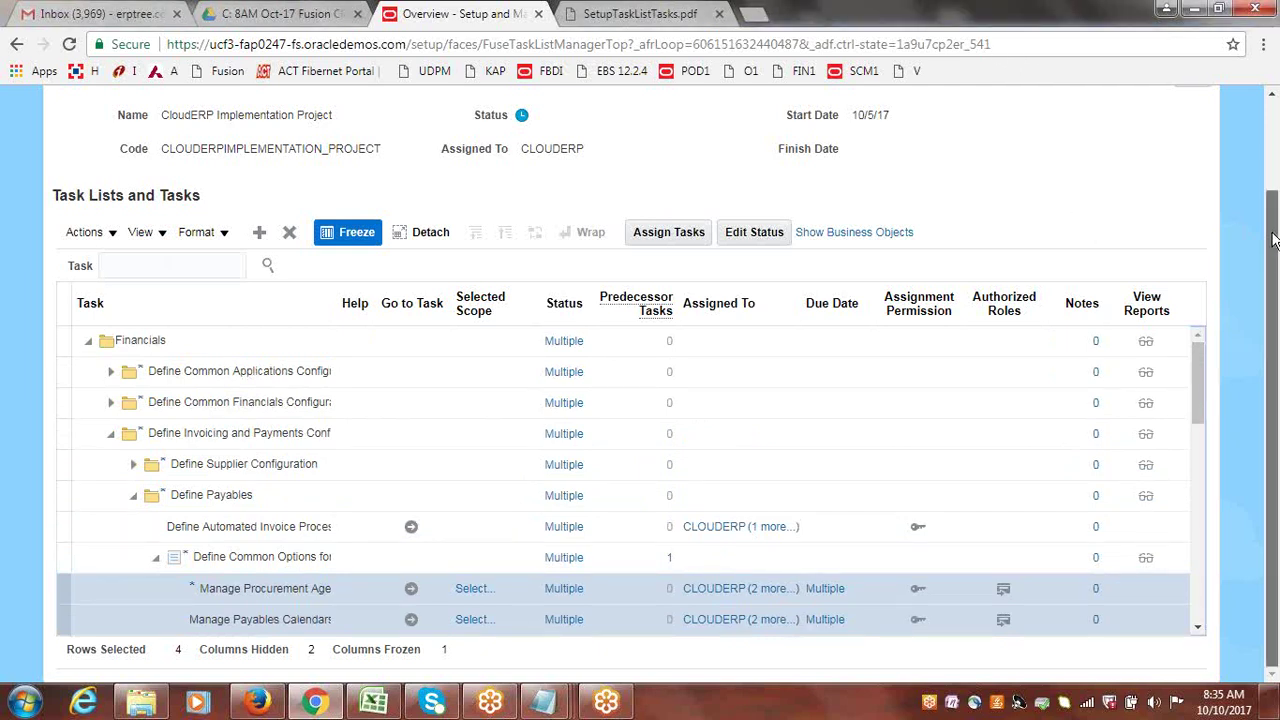
{"action": "scroll", "coordinate": [65, 591], "scroll_direction": "down", "scroll_amount": 1}
{"action": "left_click", "coordinate": [65, 591]}
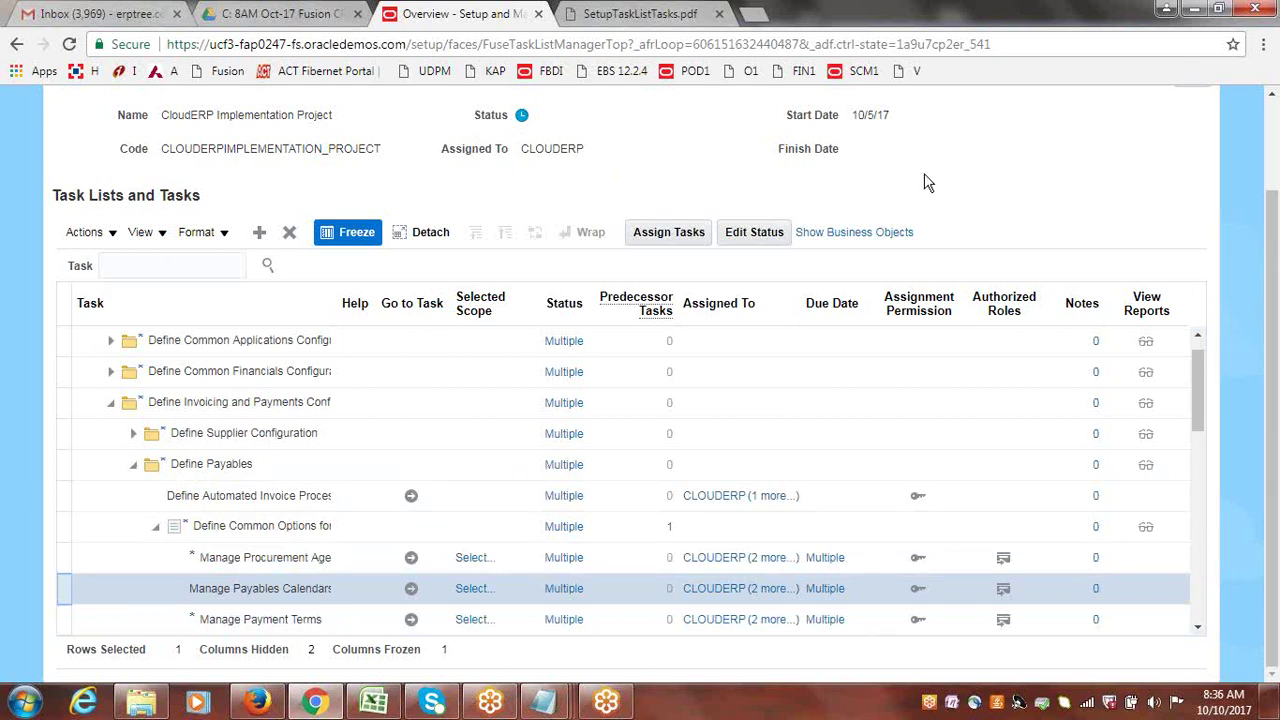
{"action": "left_click", "coordinate": [668, 231]}
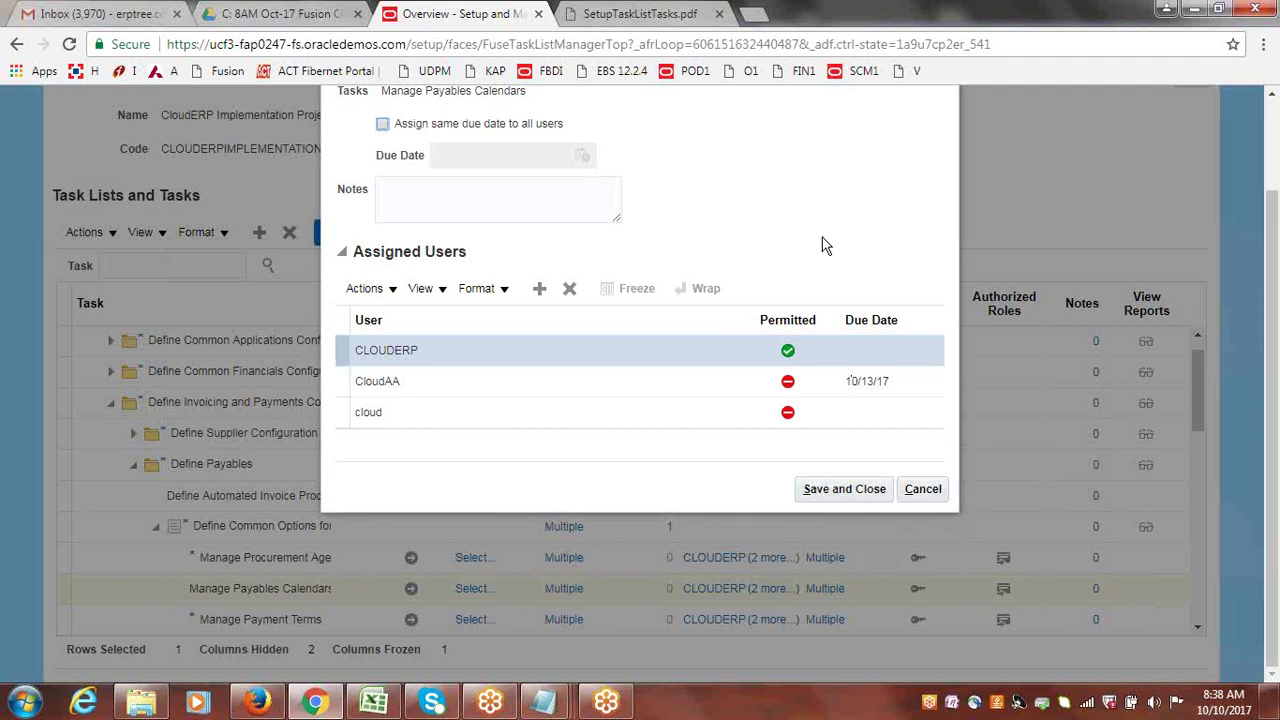
{"action": "left_click", "coordinate": [861, 498]}
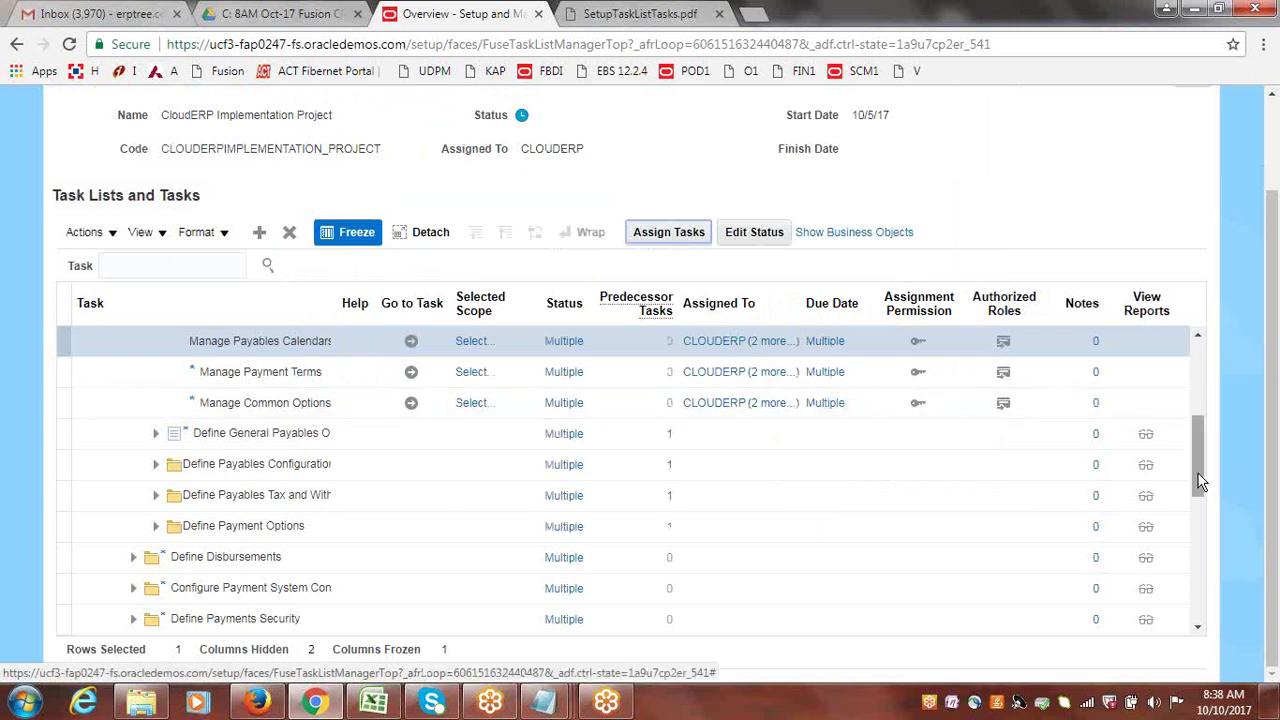
- Set the status of the Define Invoicing and Payments Configuration task list to Completed, save it, and return to the implementation projects overview
{"action": "left_click_drag", "start_coordinate": [1200, 435], "coordinate": [1196, 410]}
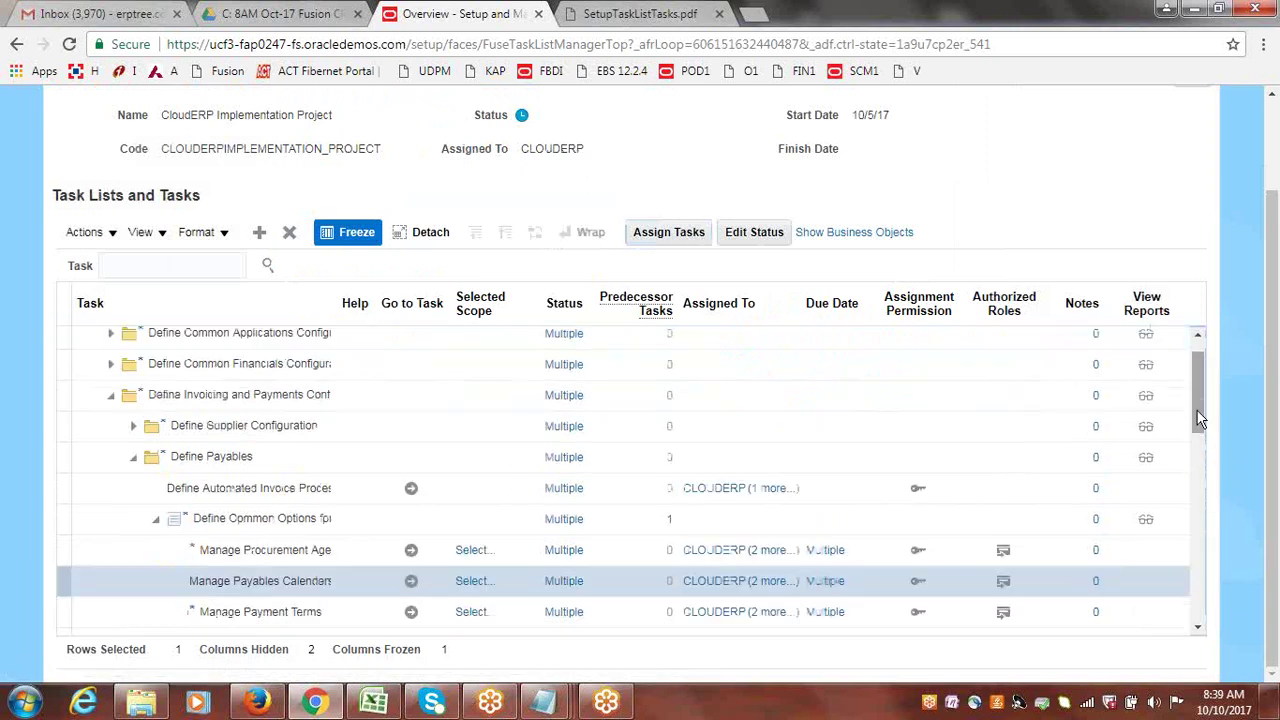
{"action": "left_click", "coordinate": [1197, 335]}
{"action": "left_click_drag", "start_coordinate": [1200, 367], "coordinate": [1201, 389]}
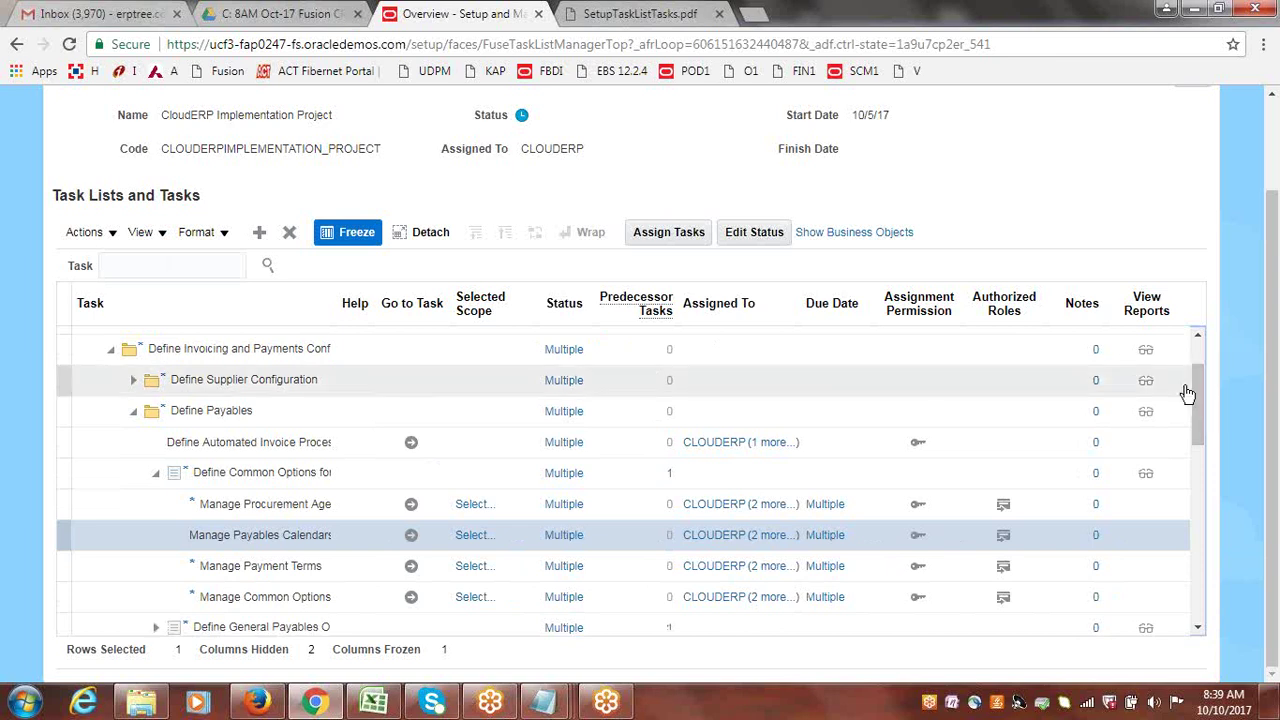
{"action": "left_click_drag", "start_coordinate": [1200, 428], "coordinate": [1204, 394]}
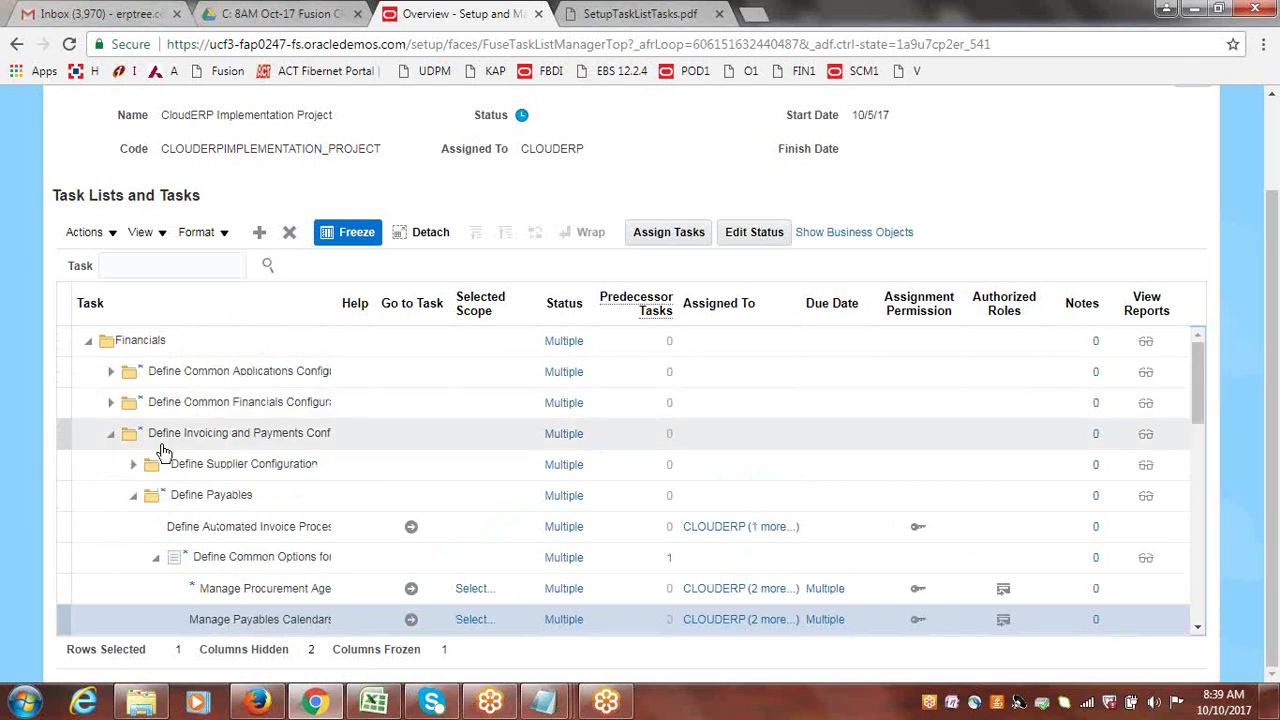
{"action": "left_click", "coordinate": [61, 433]}
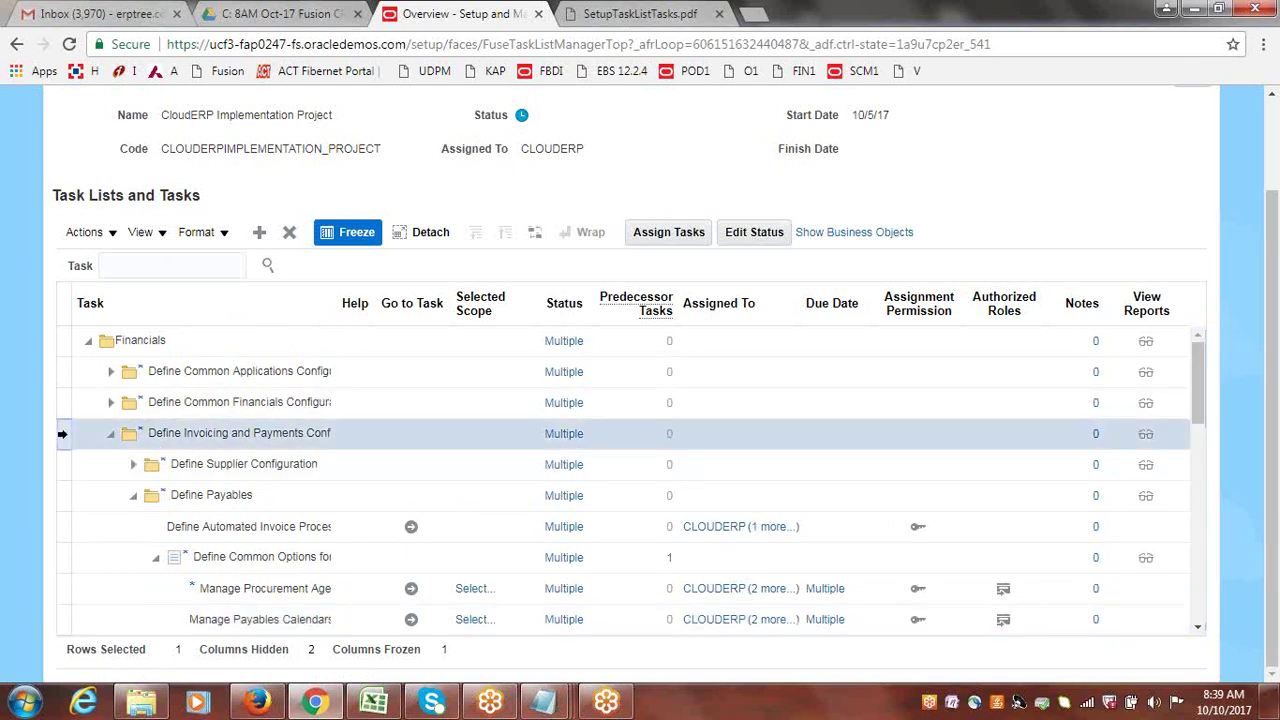
{"action": "left_click", "coordinate": [757, 236]}
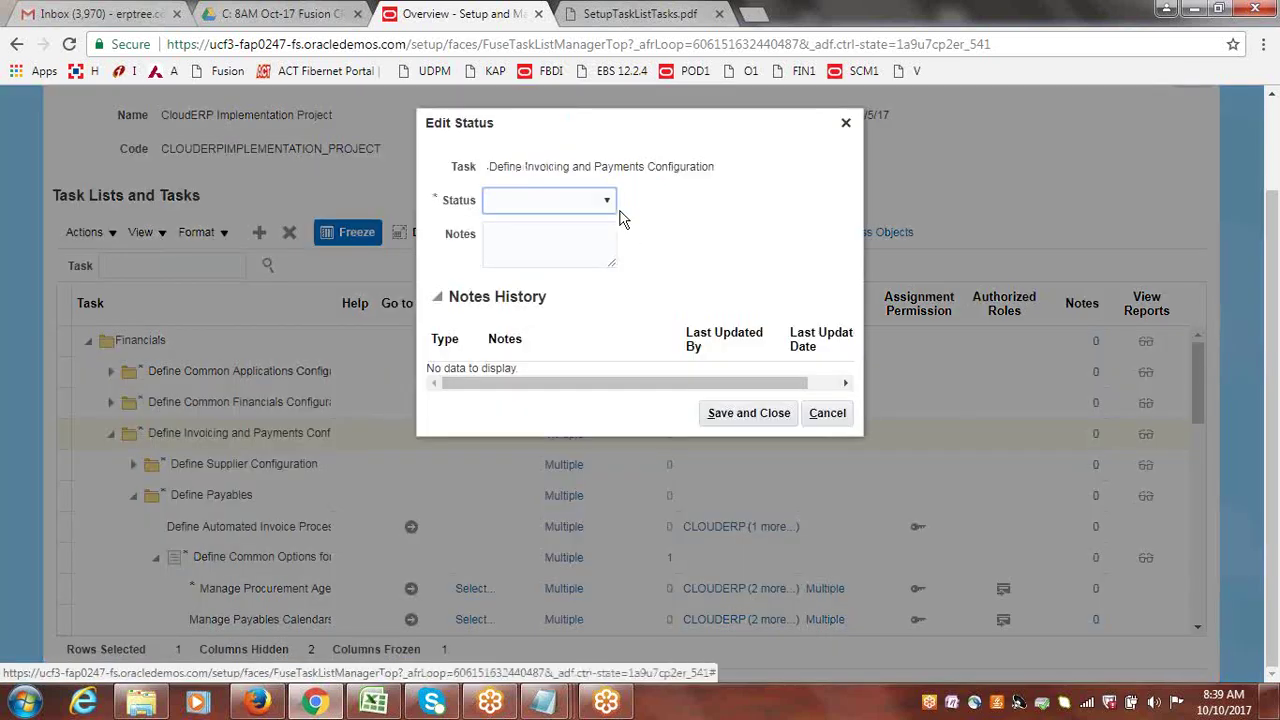
{"action": "left_click", "coordinate": [610, 203]}
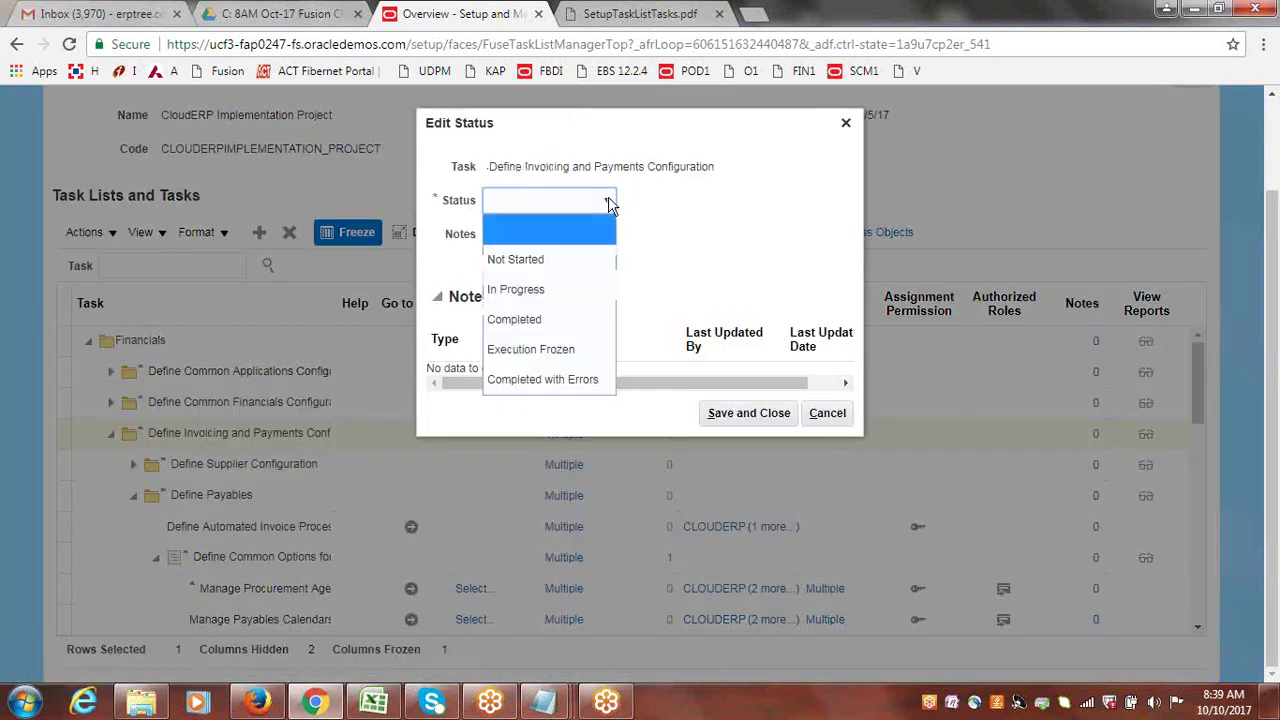
{"action": "left_click", "coordinate": [514, 319]}
{"action": "left_click", "coordinate": [710, 412]}
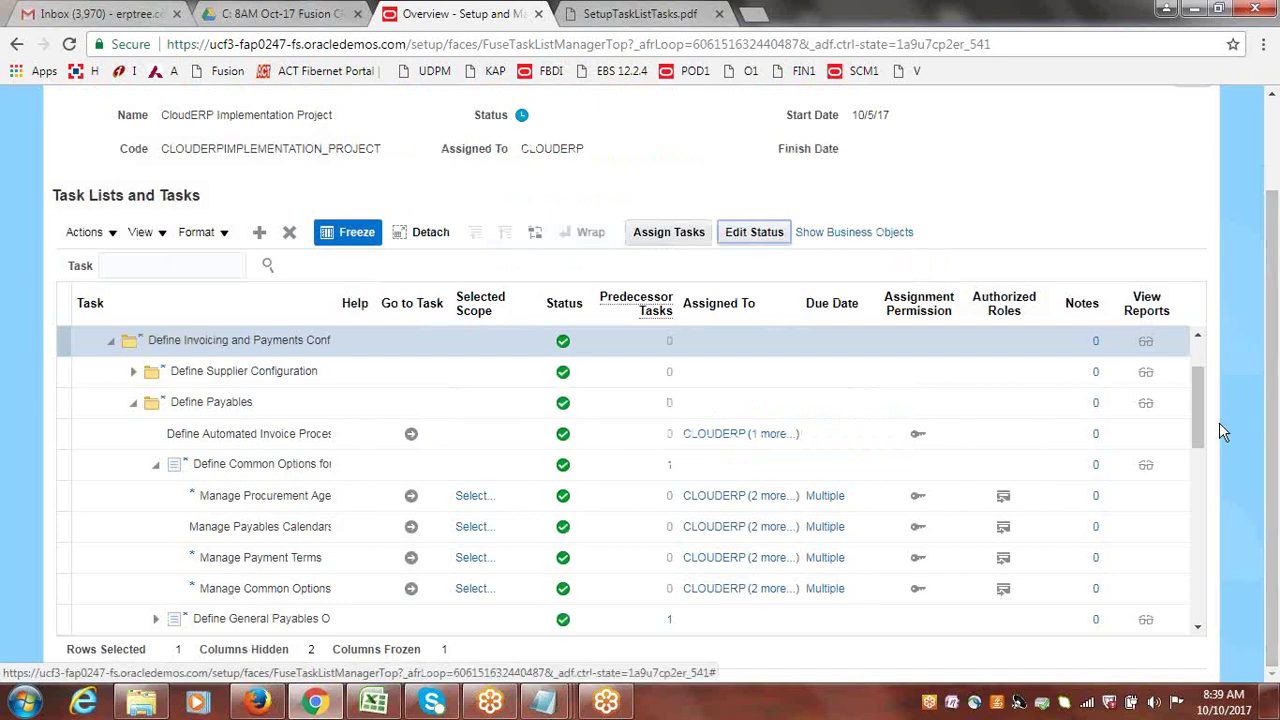
{"action": "left_click_drag", "start_coordinate": [1272, 420], "coordinate": [1276, 216]}
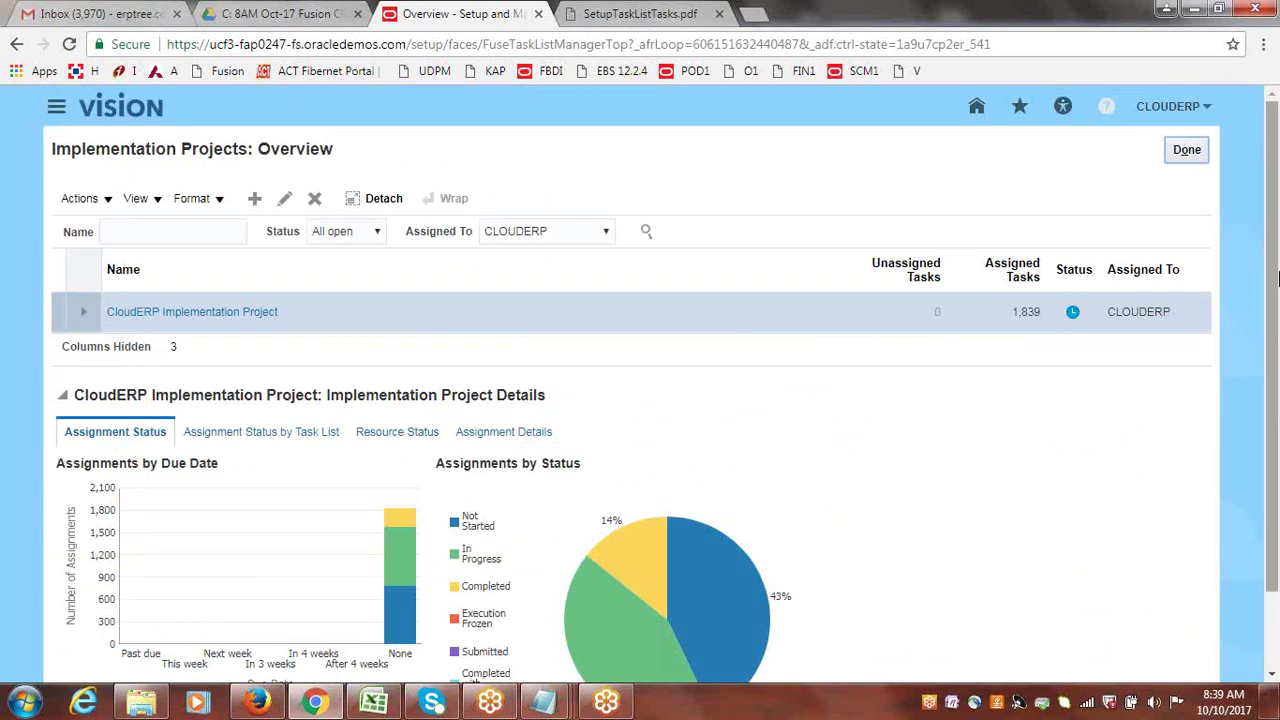
- Review the CloudERP Implementation Project's assignments by due date and by status, checking the Not Started and Completed slices
{"action": "left_click_drag", "start_coordinate": [1272, 280], "coordinate": [1274, 372]}
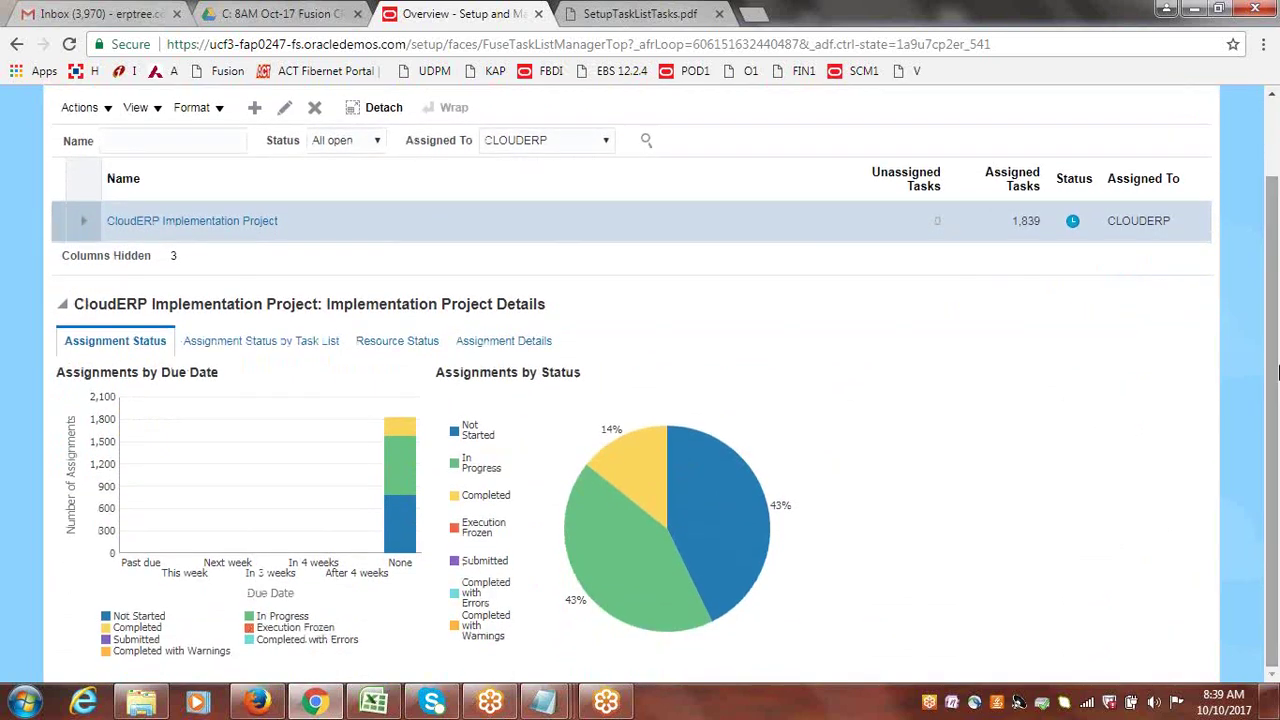
{"action": "mouse_move", "coordinate": [706, 510]}
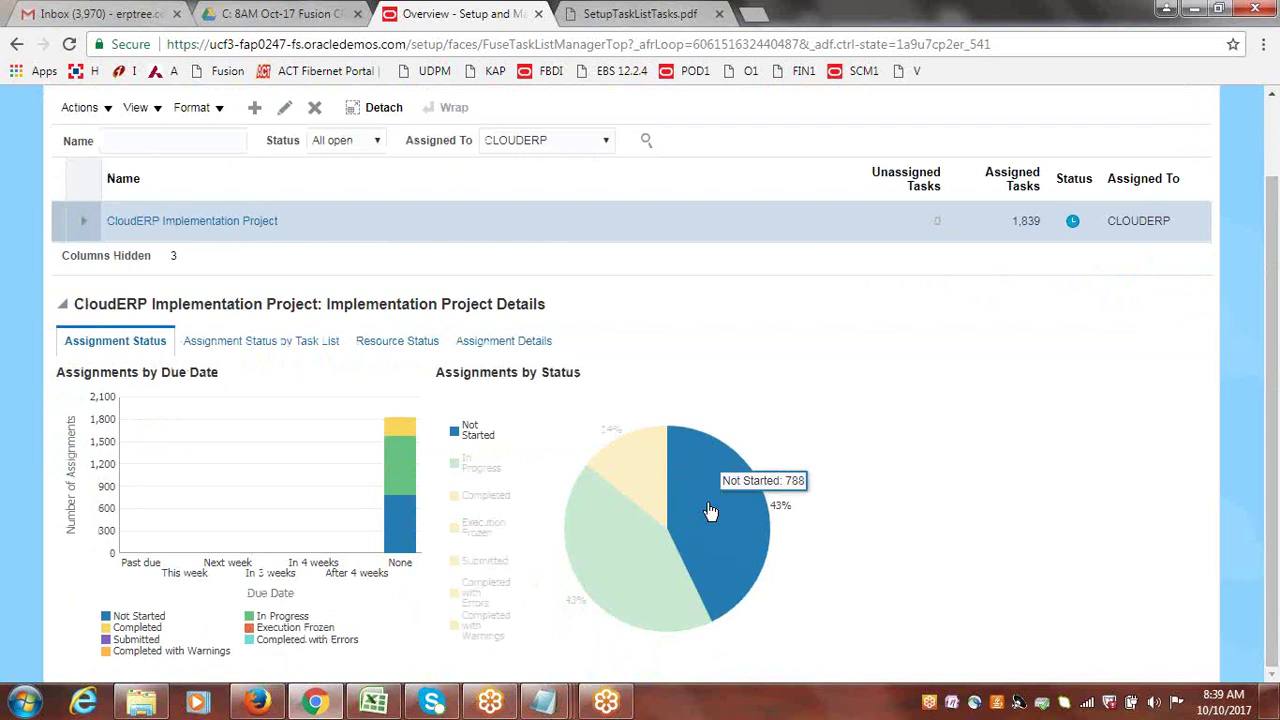
{"action": "mouse_move", "coordinate": [628, 468]}
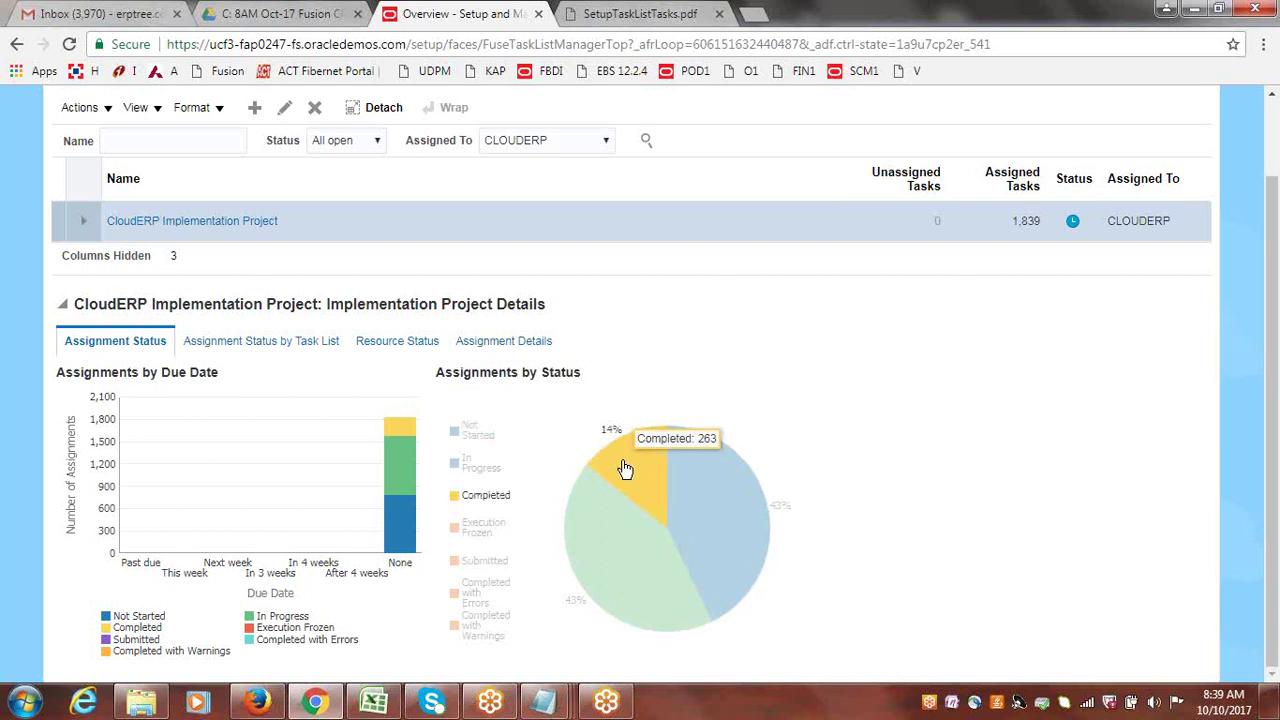
{"action": "mouse_move", "coordinate": [612, 515]}
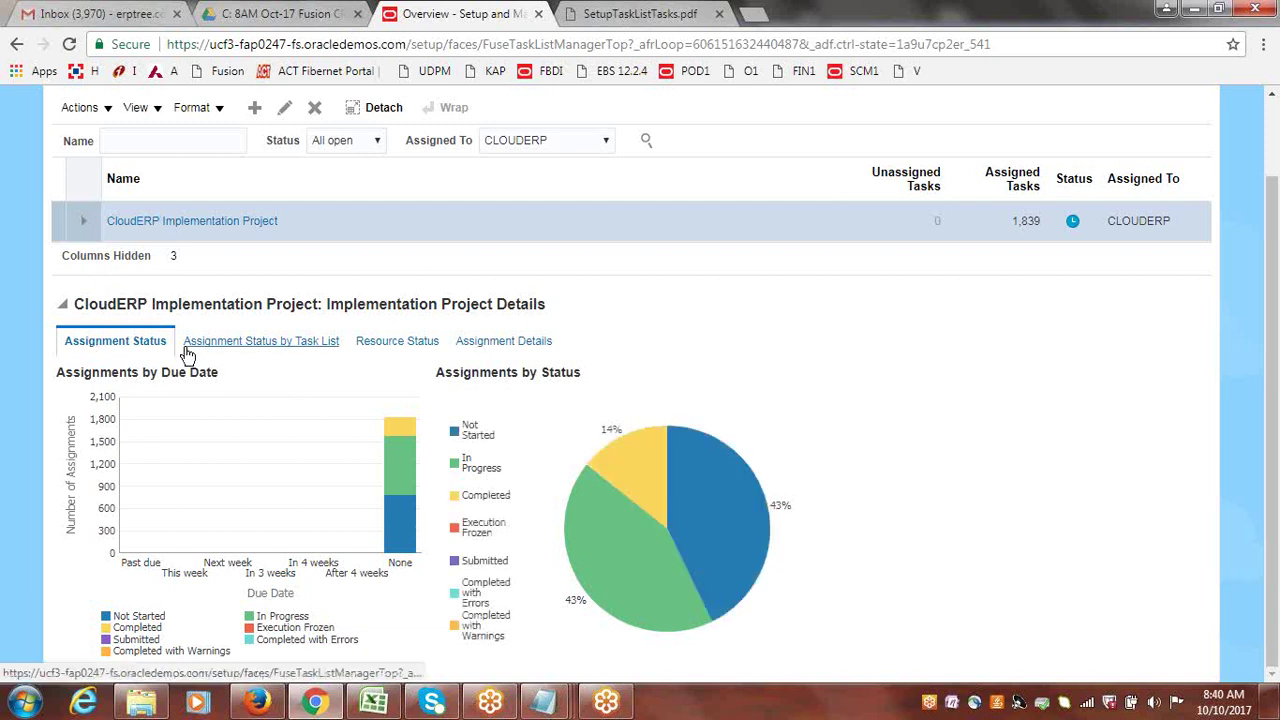
- Examine the project's assignment status by task list, comparing the bars of the Financials task lists
{"action": "left_click", "coordinate": [255, 345]}
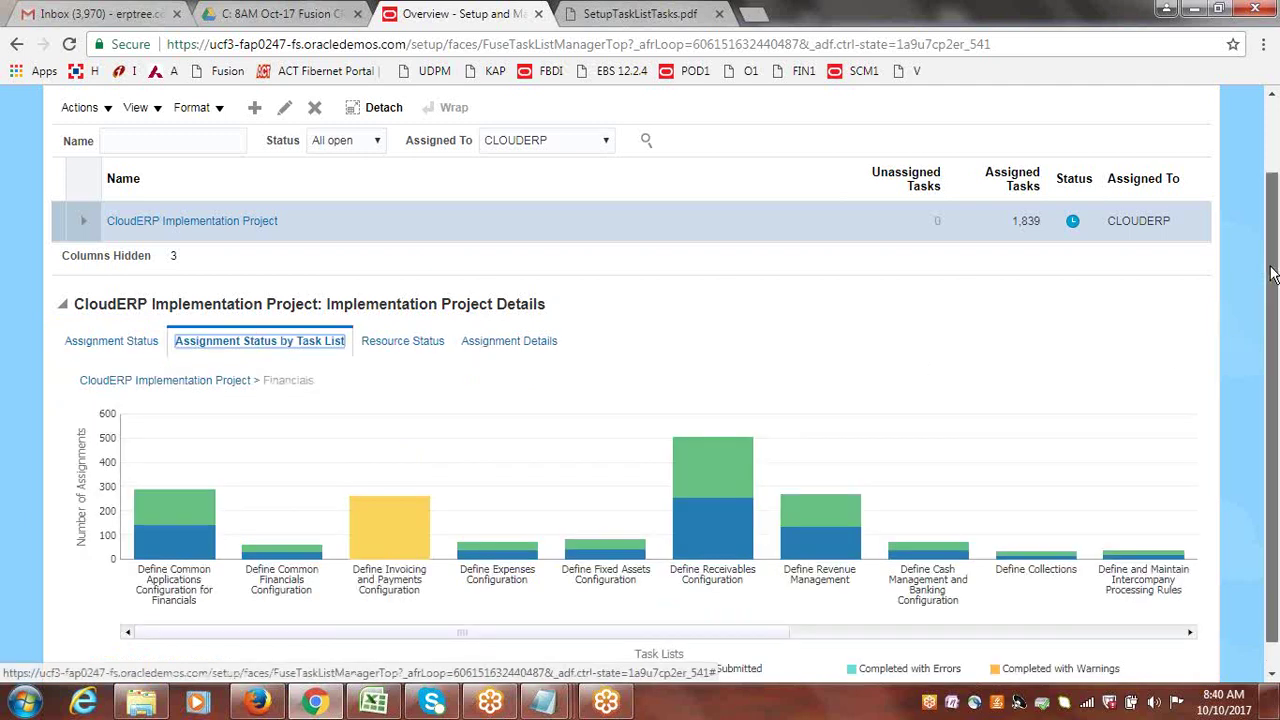
{"action": "scroll", "coordinate": [1272, 275], "scroll_direction": "down", "scroll_amount": 1}
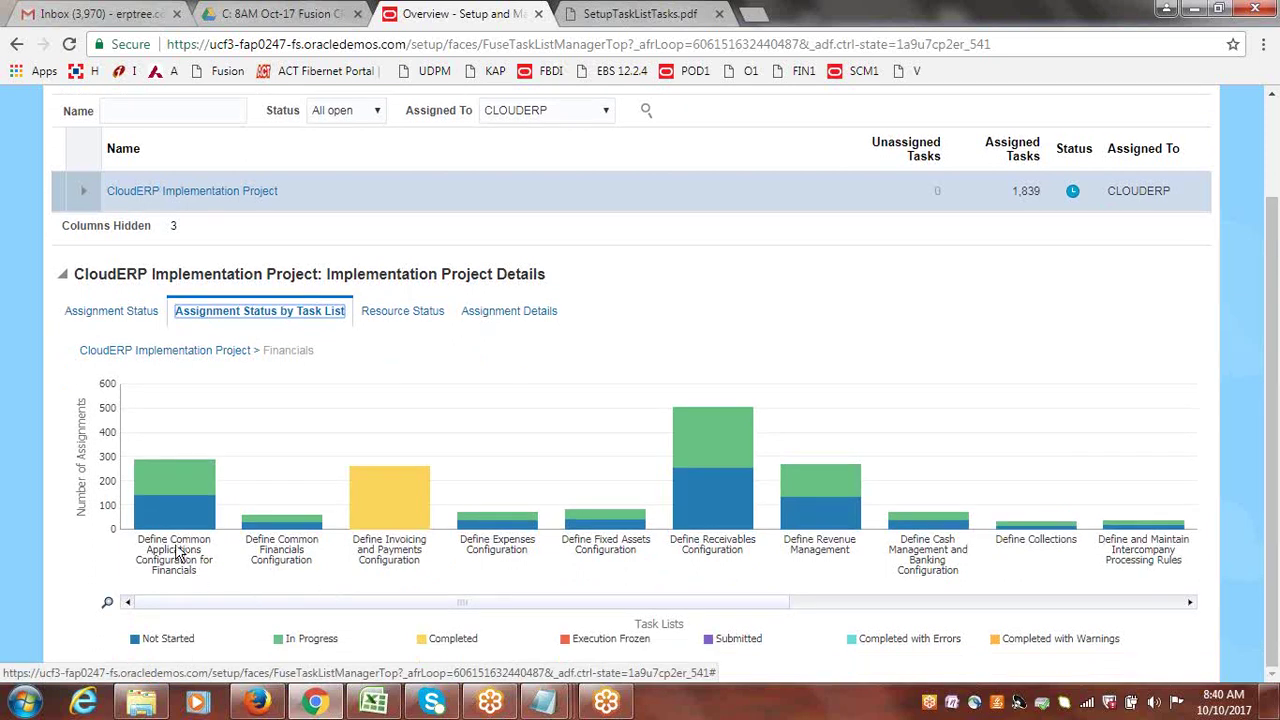
{"action": "mouse_move", "coordinate": [170, 506]}
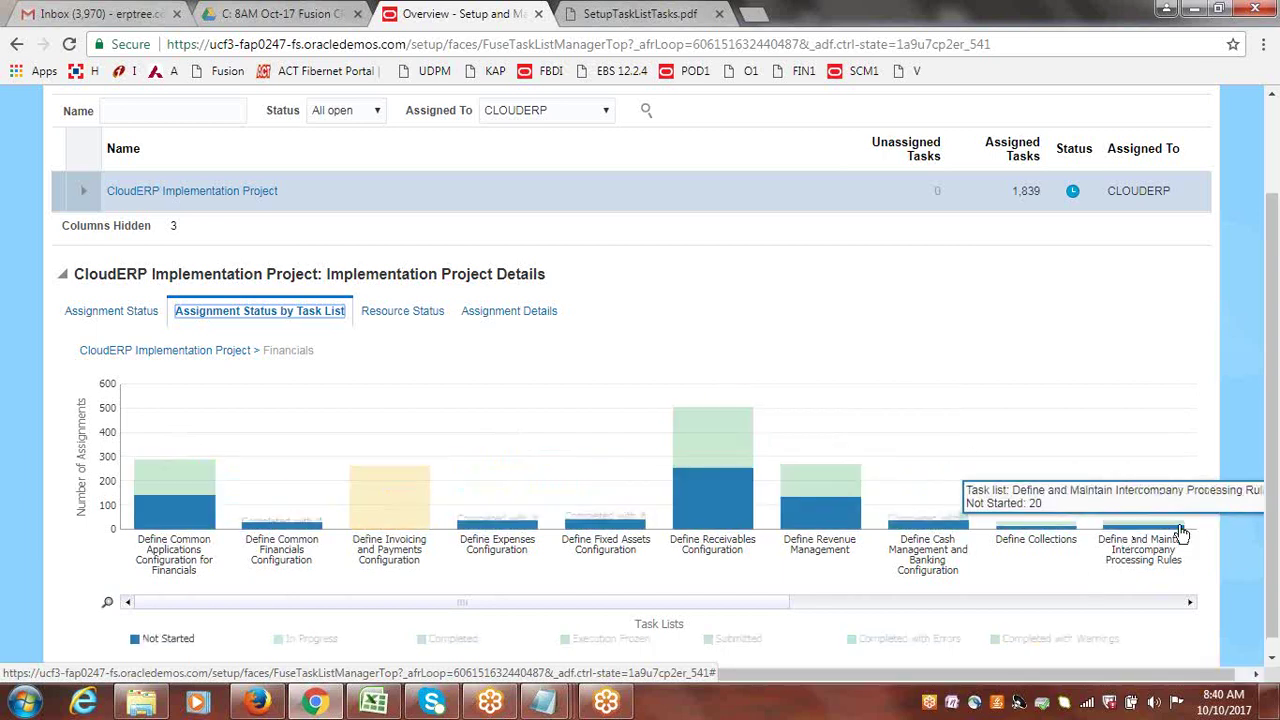
- Review the project's resource status and its assignment details for tasks due this week
{"action": "left_click", "coordinate": [402, 310]}
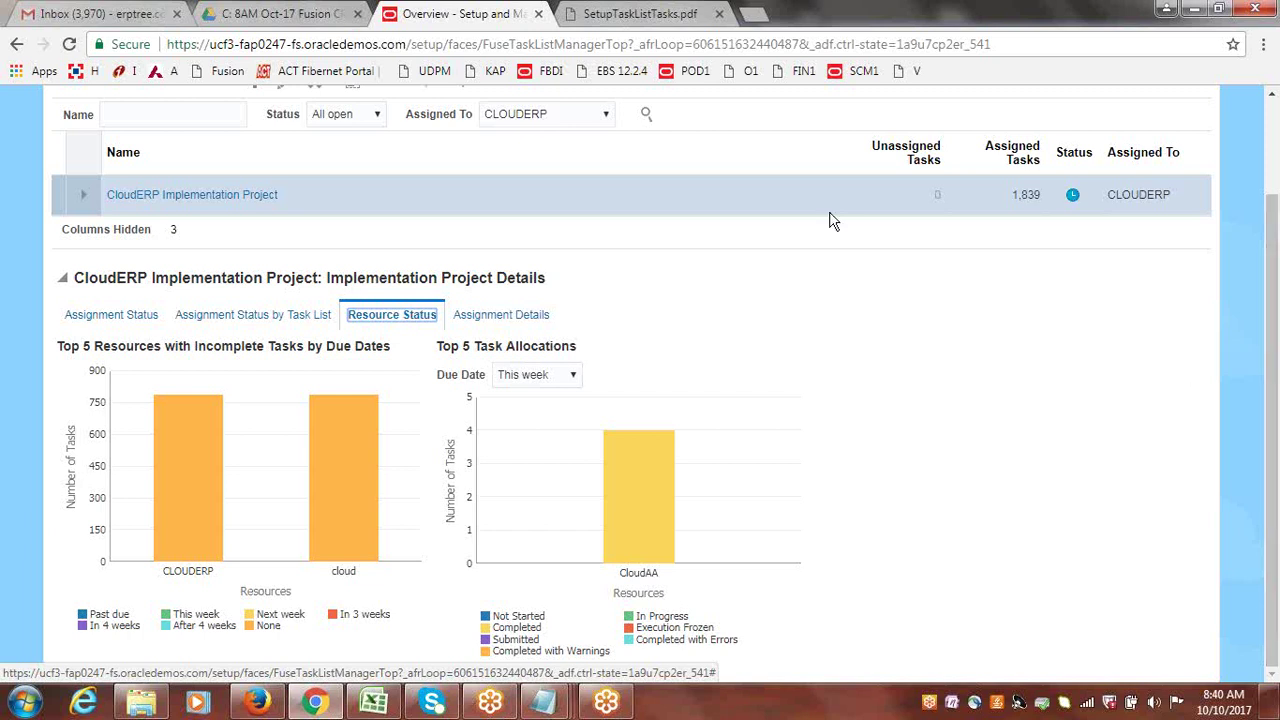
{"action": "left_click", "coordinate": [524, 312]}
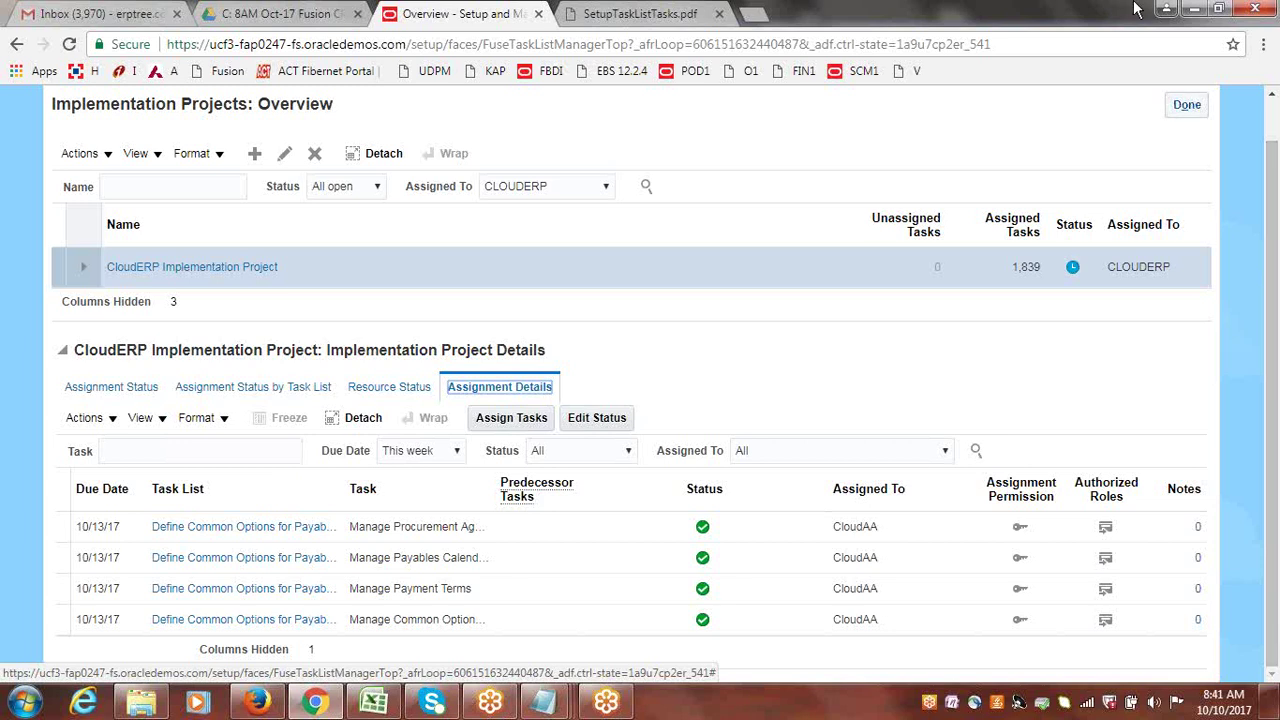
{"action": "left_click", "coordinate": [1066, 30]}
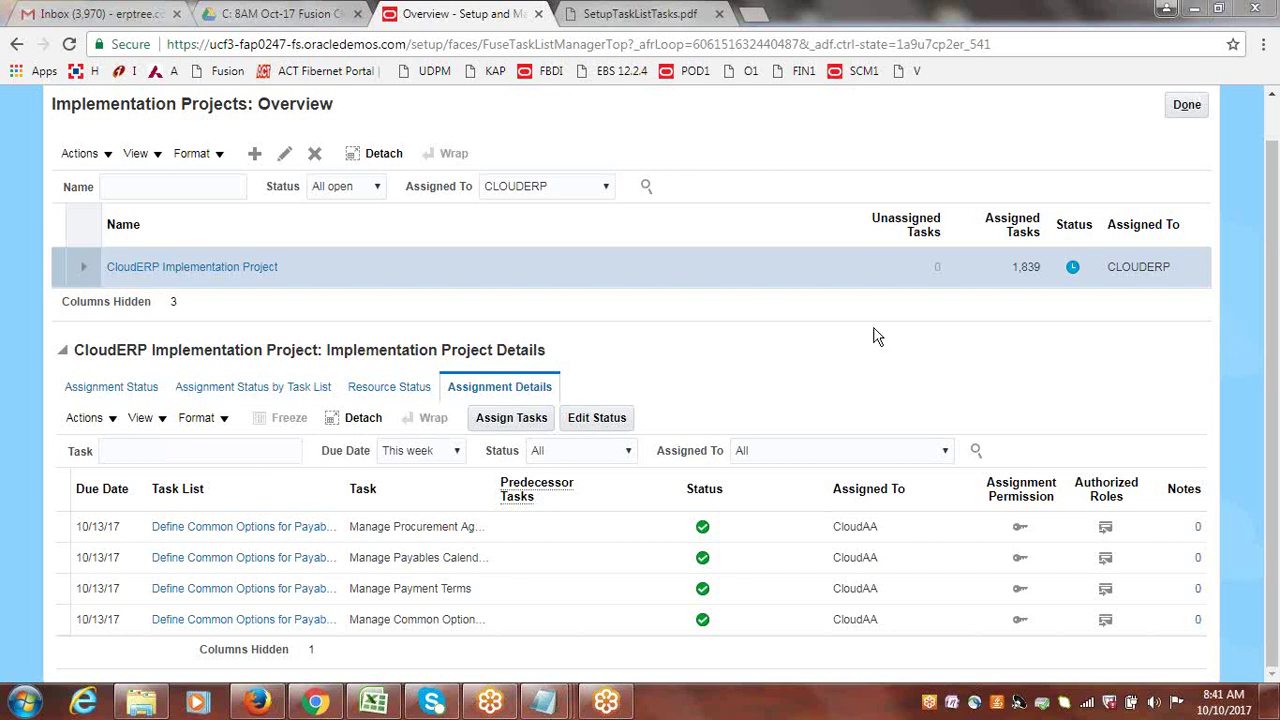
{"action": "scroll", "coordinate": [1000, 330], "scroll_direction": "up", "scroll_amount": 1}
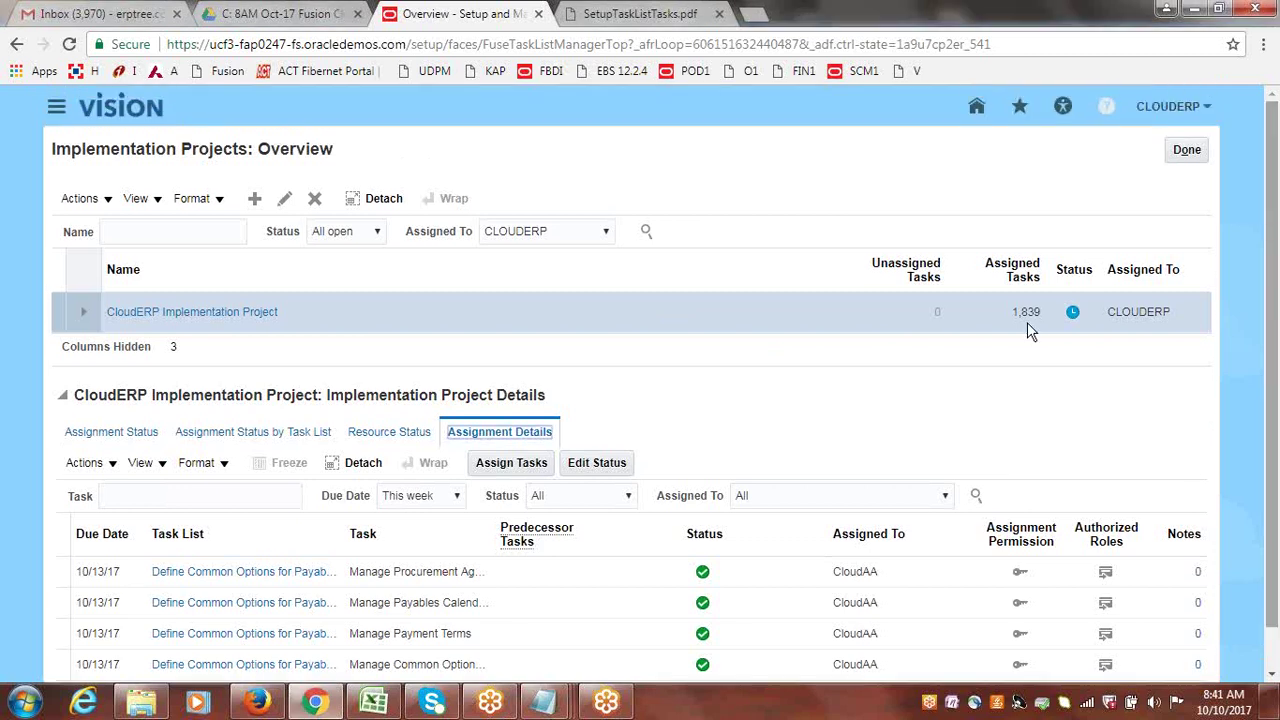
- Show the project's Assignment Status charts again and look them over
{"action": "left_click", "coordinate": [95, 431]}
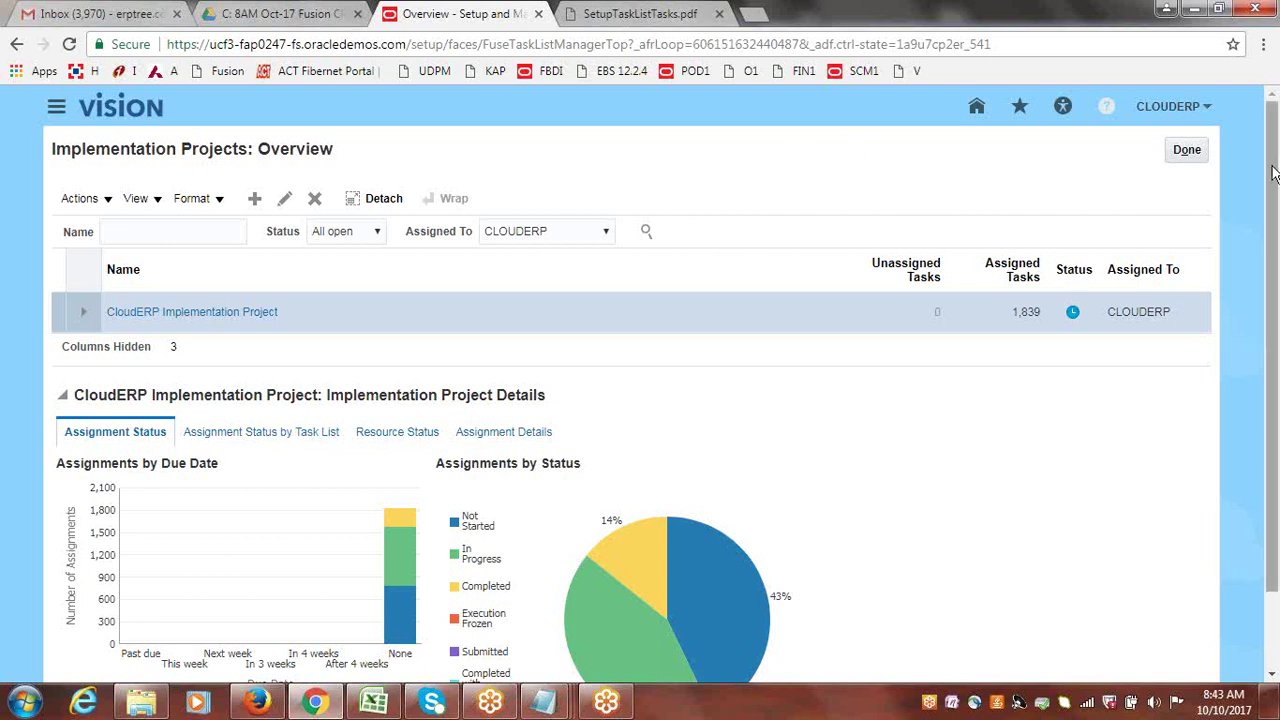
{"action": "left_click_drag", "start_coordinate": [1275, 172], "coordinate": [1275, 270]}
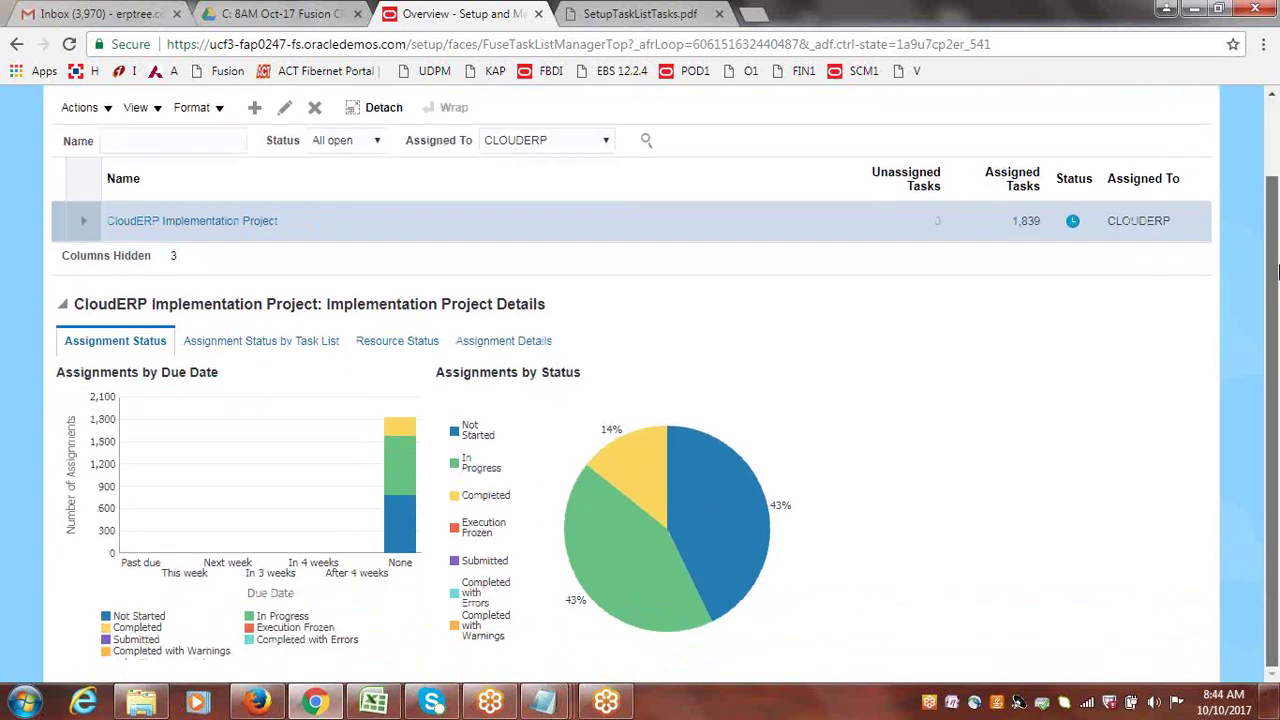
{"action": "left_click_drag", "start_coordinate": [1275, 270], "coordinate": [1275, 163]}
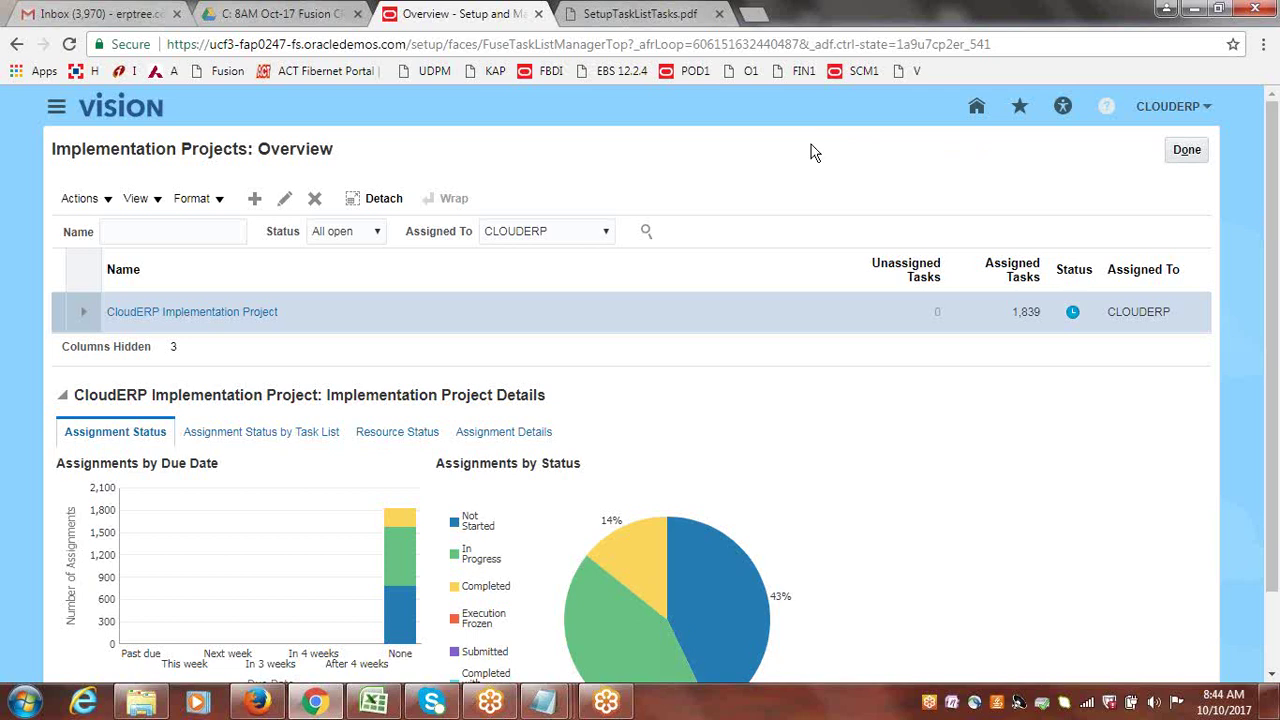
- Reopen the implementation projects overview, open the CloudERP Implementation Project, and collapse its Financials task list
{"action": "left_click", "coordinate": [1186, 155]}
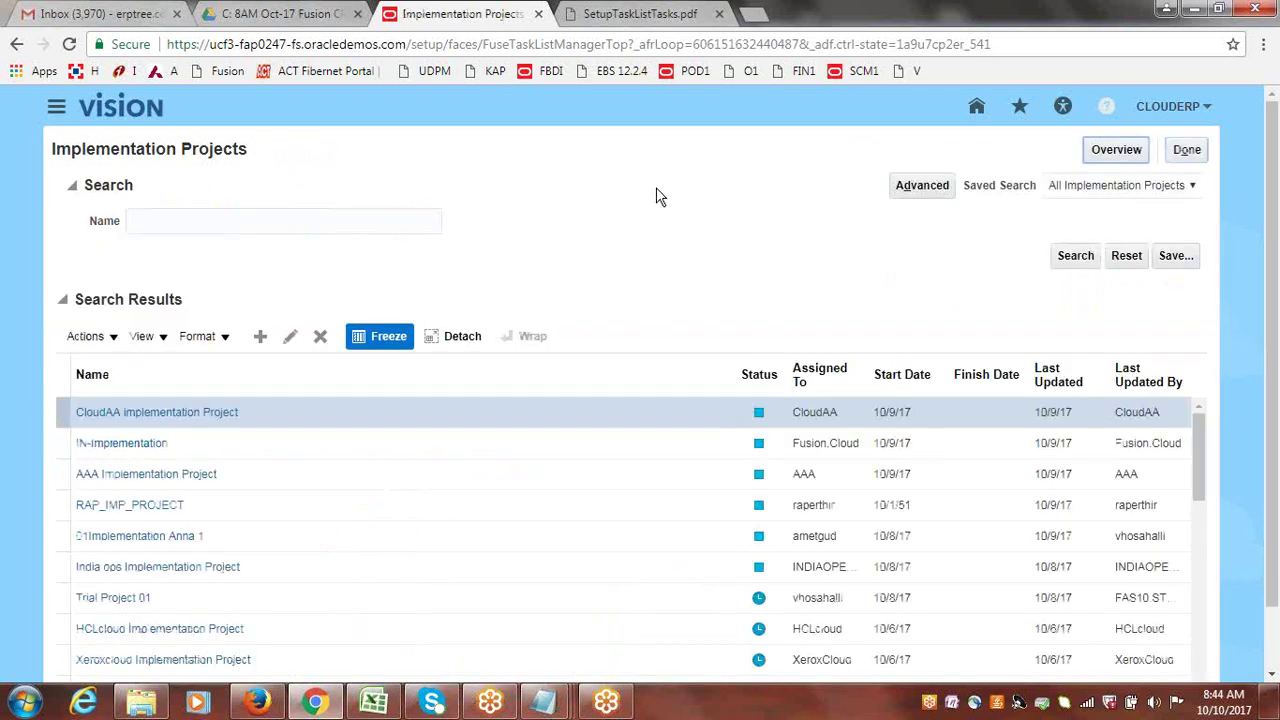
{"action": "left_click", "coordinate": [1118, 152]}
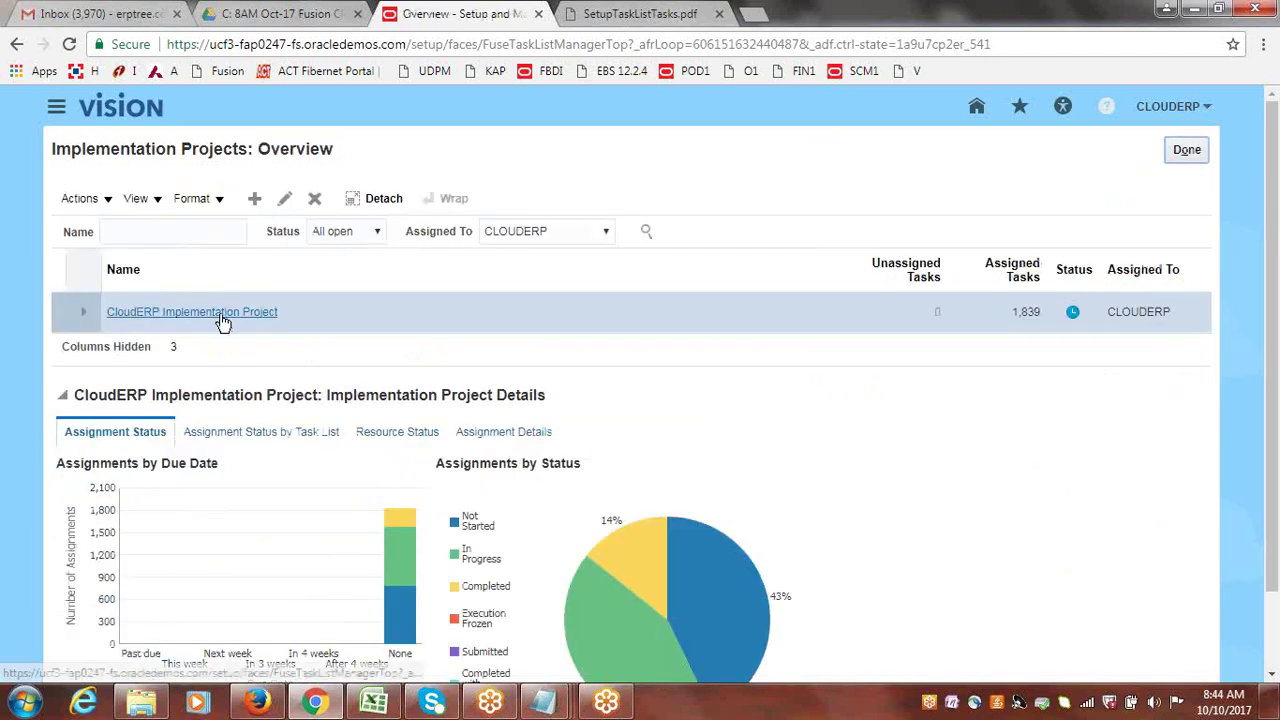
{"action": "left_click", "coordinate": [222, 318]}
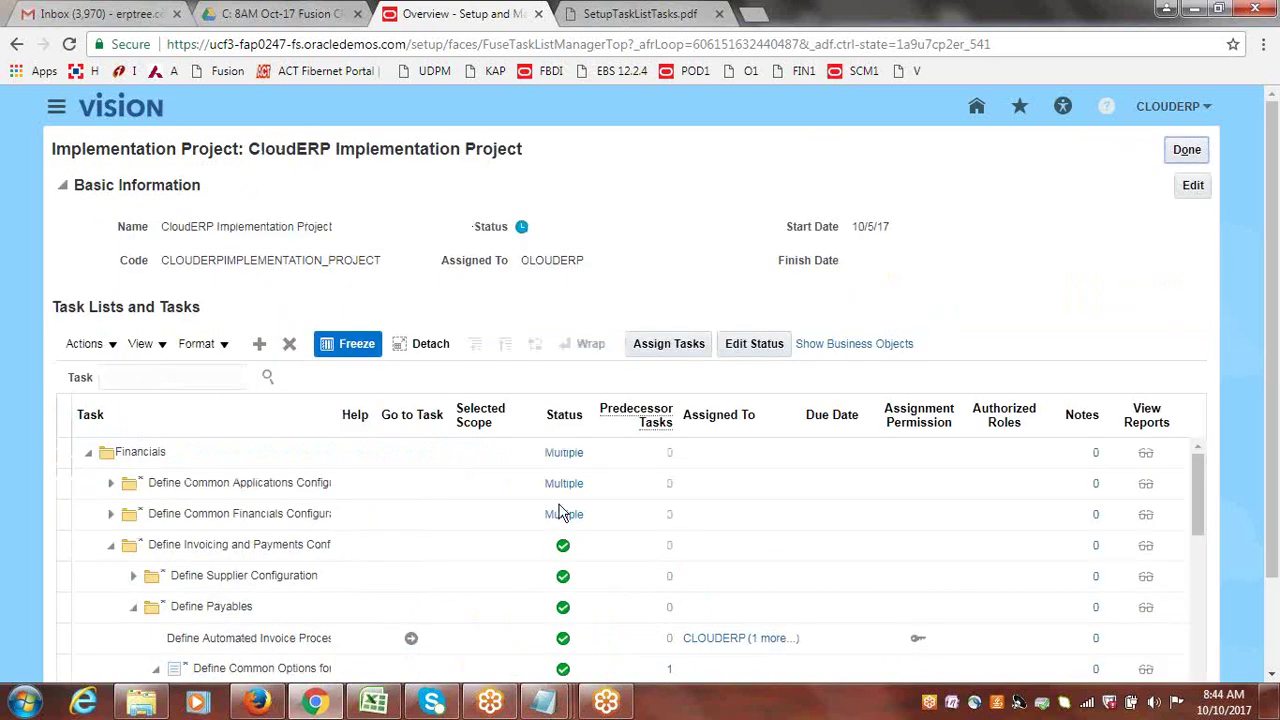
{"action": "left_click", "coordinate": [88, 453]}
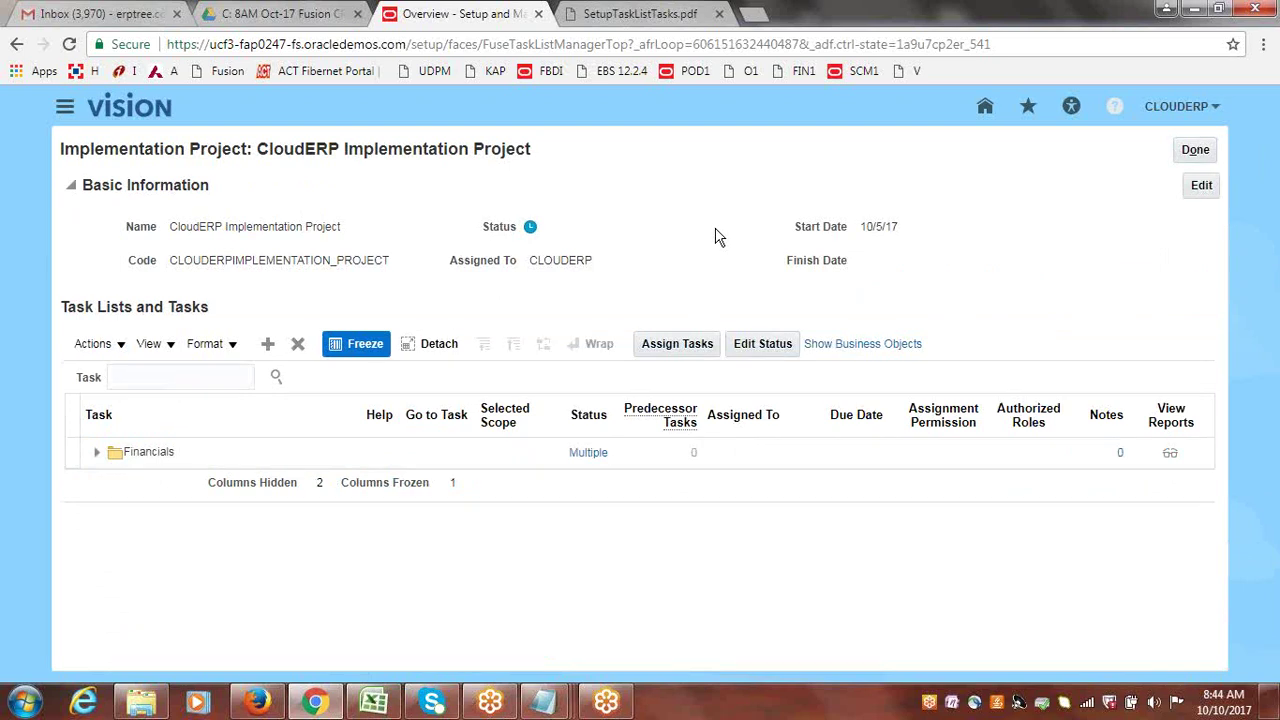
- Close the project, its overview and the implementation projects list to return to Setup and Maintenance
{"action": "left_click", "coordinate": [1195, 155]}
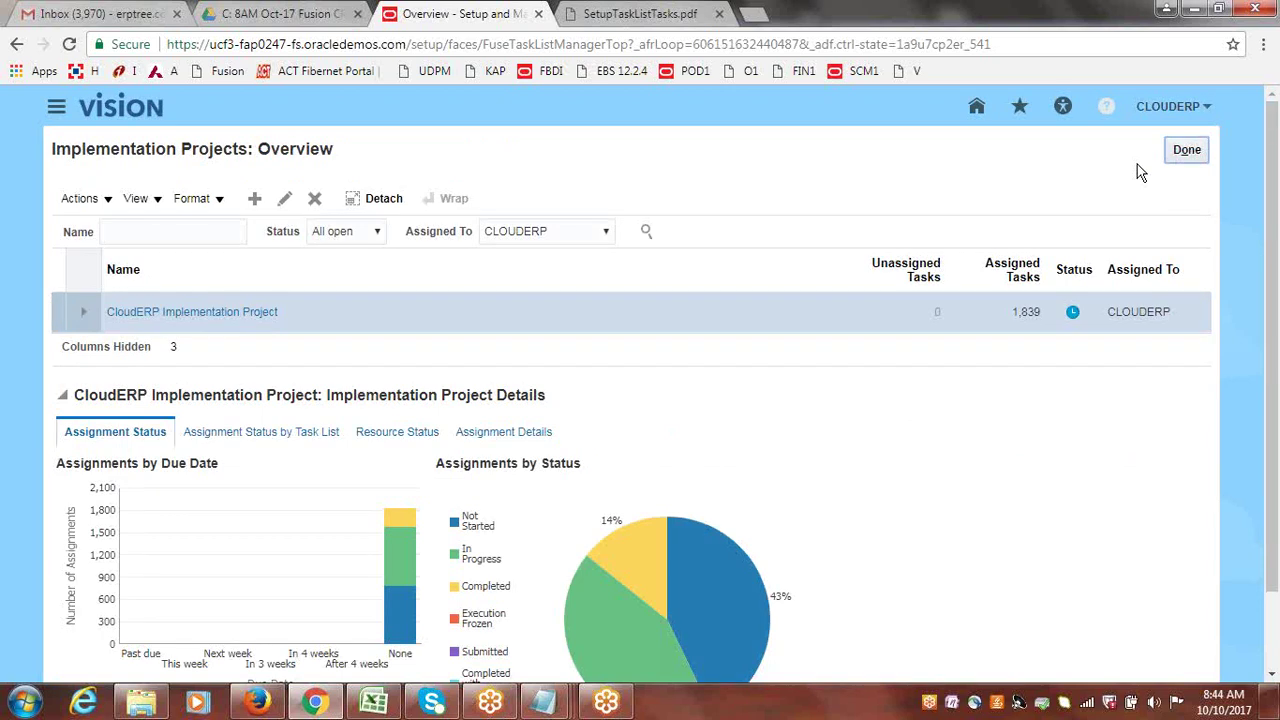
{"action": "left_click", "coordinate": [1187, 152]}
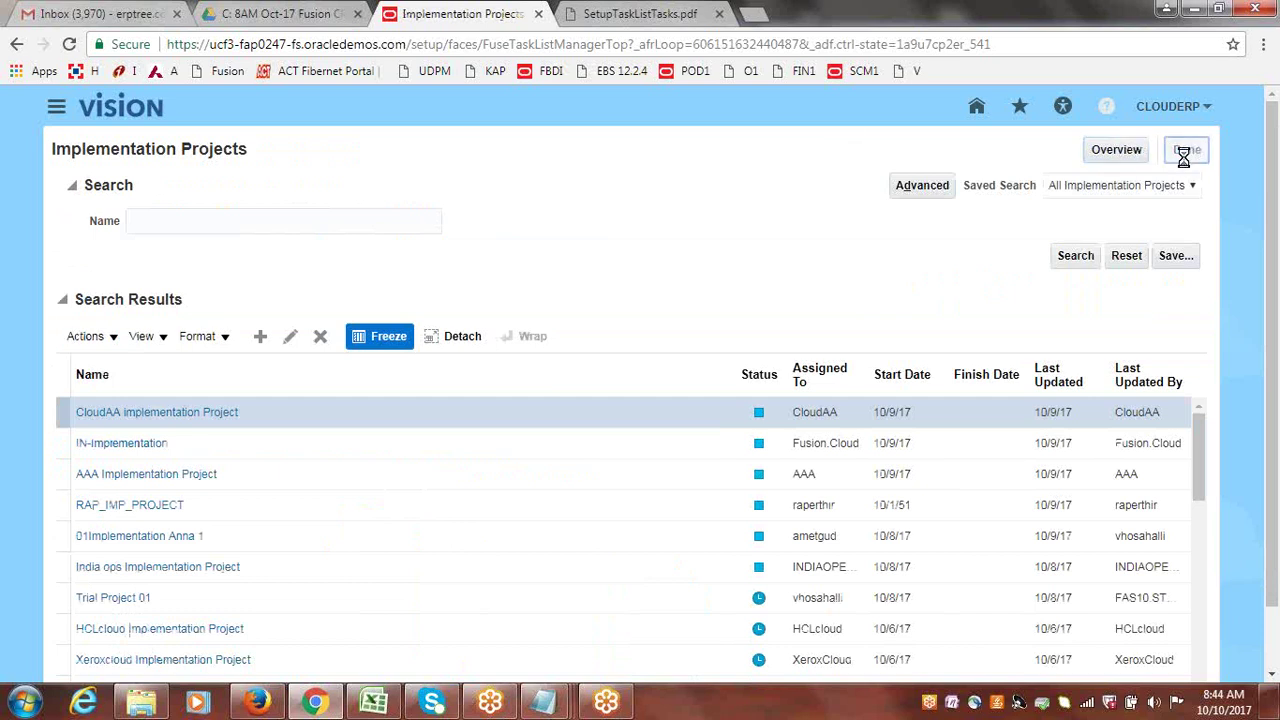
{"action": "left_click", "coordinate": [1185, 157]}
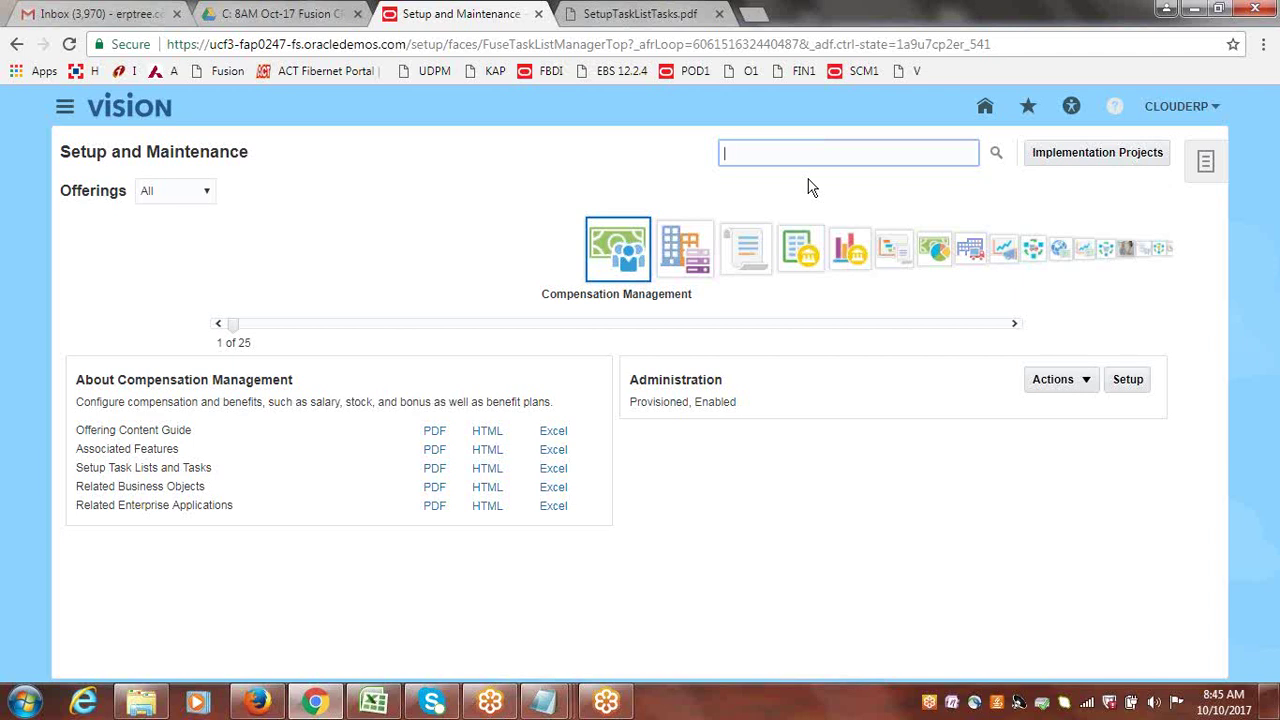
- Search Setup and Maintenance for MANAGE GEOGRA and open the Manage Geographies task
{"action": "type", "text": "MAN"}
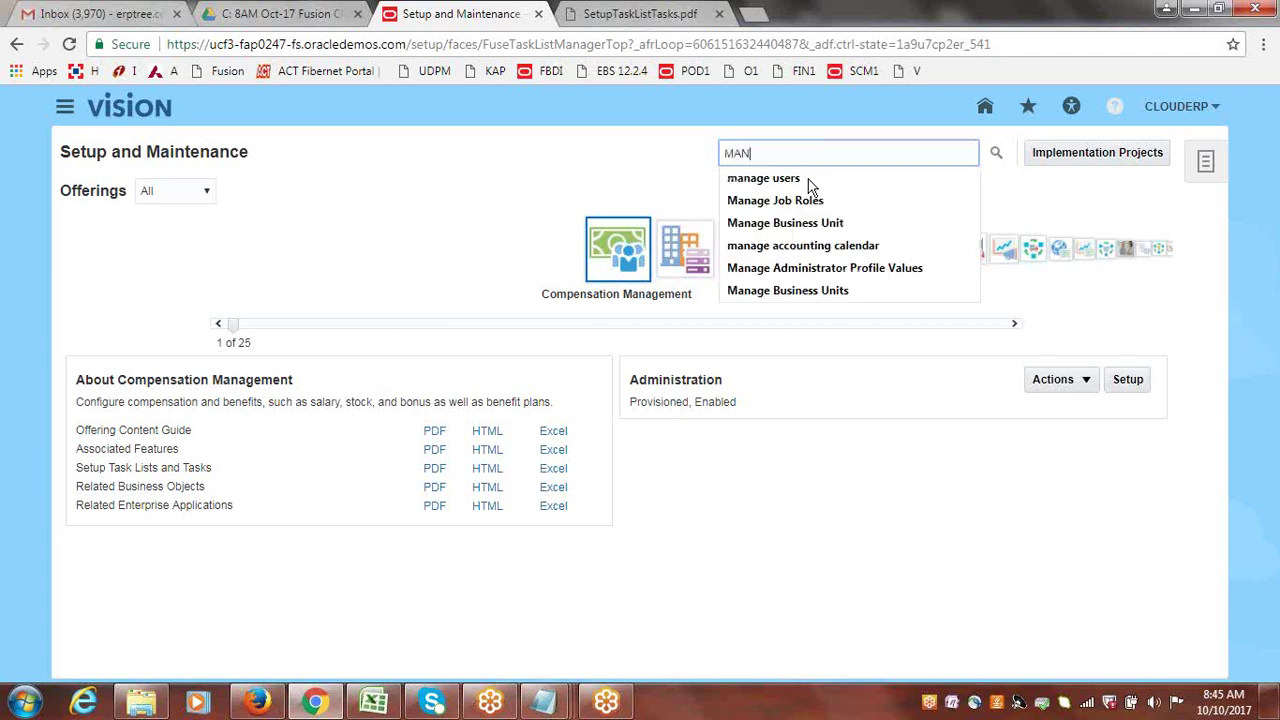
{"action": "type", "text": "AGE GEOGRA"}
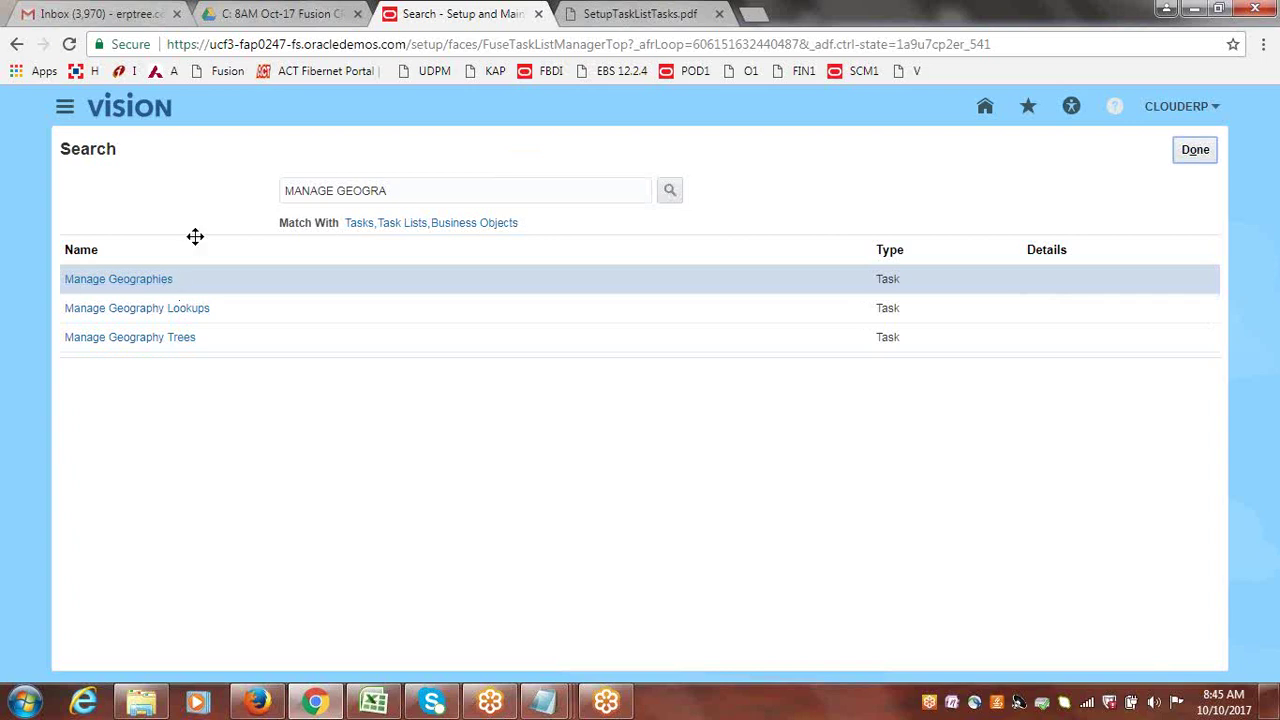
{"action": "left_click", "coordinate": [116, 279]}
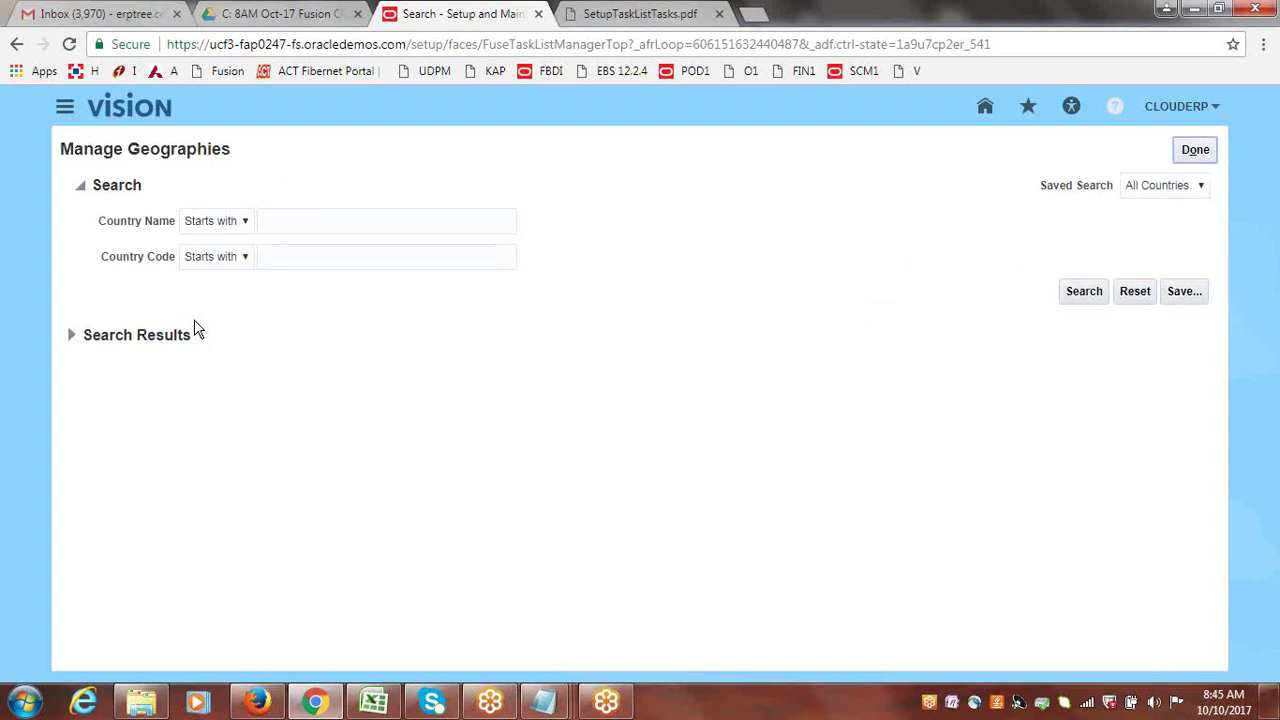
- Enter US as the country code in the Manage Geographies search criteria
{"action": "left_click", "coordinate": [305, 263]}
{"action": "type", "text": "US"}
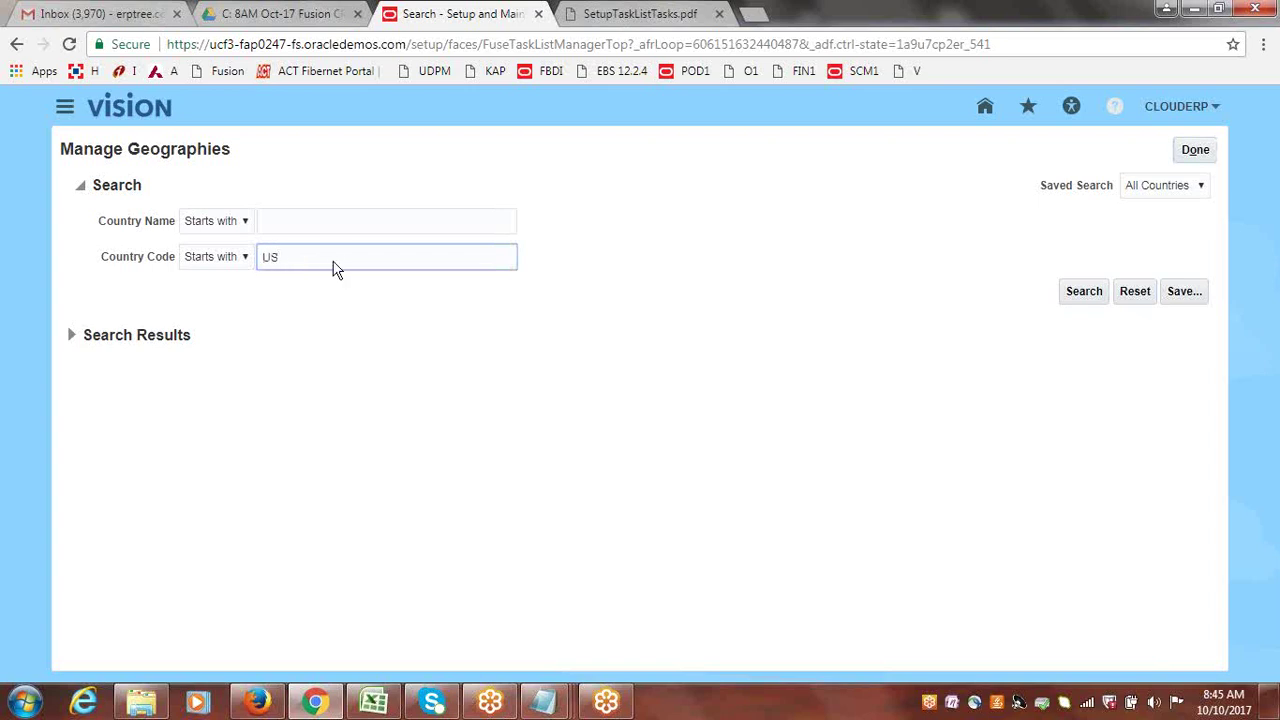
{"action": "left_click_drag", "start_coordinate": [60, 148], "coordinate": [233, 148]}
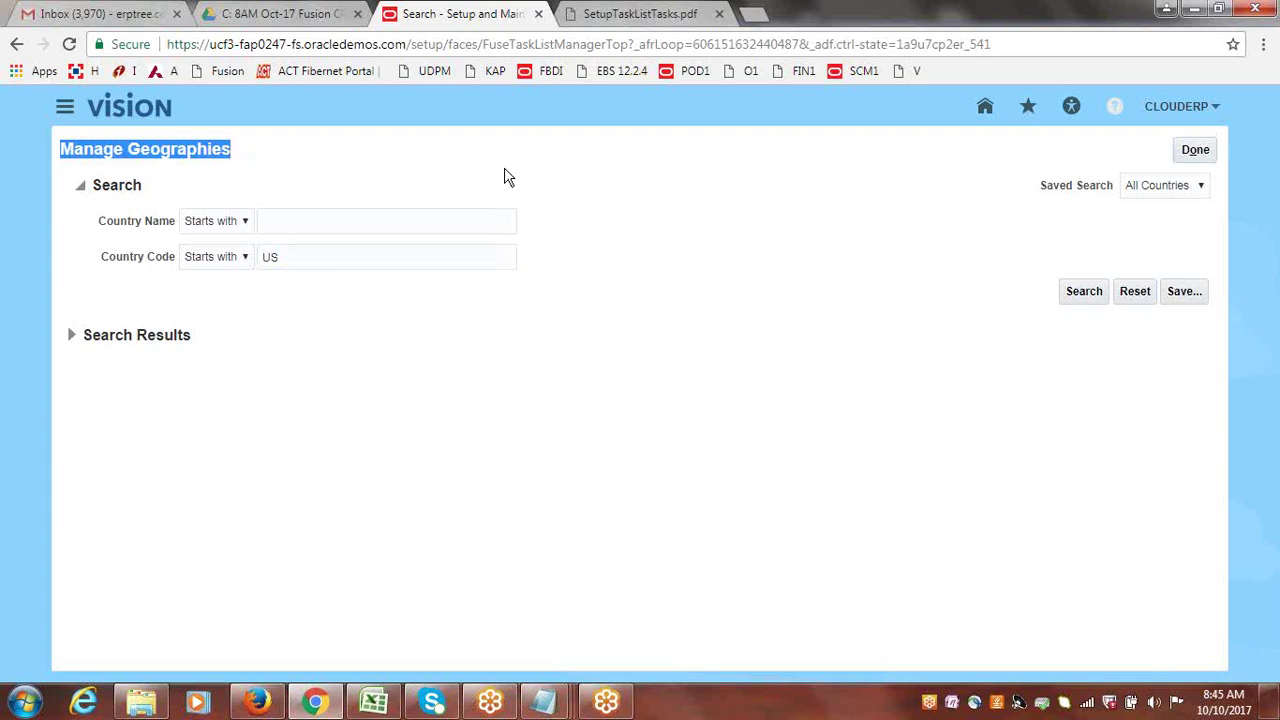
- Leave Manage Geographies and go back to the Setup and Maintenance work area
{"action": "left_click", "coordinate": [1177, 107]}
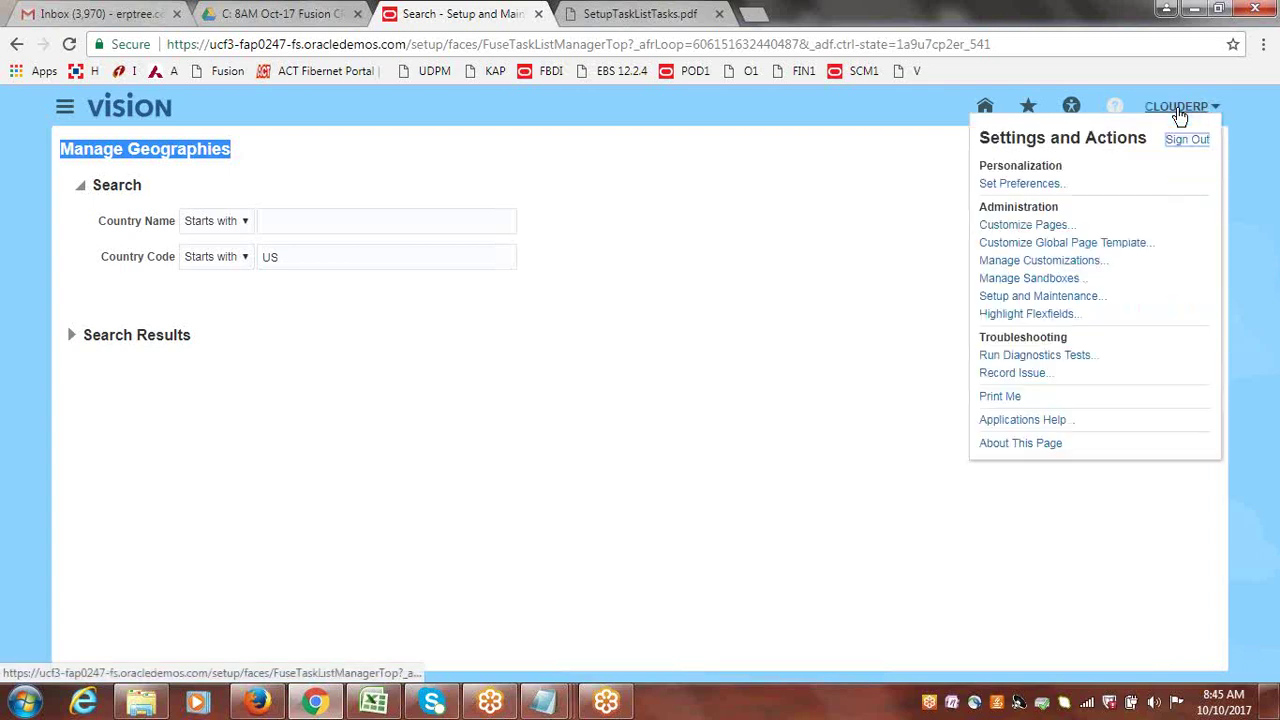
{"action": "left_click", "coordinate": [1061, 297]}
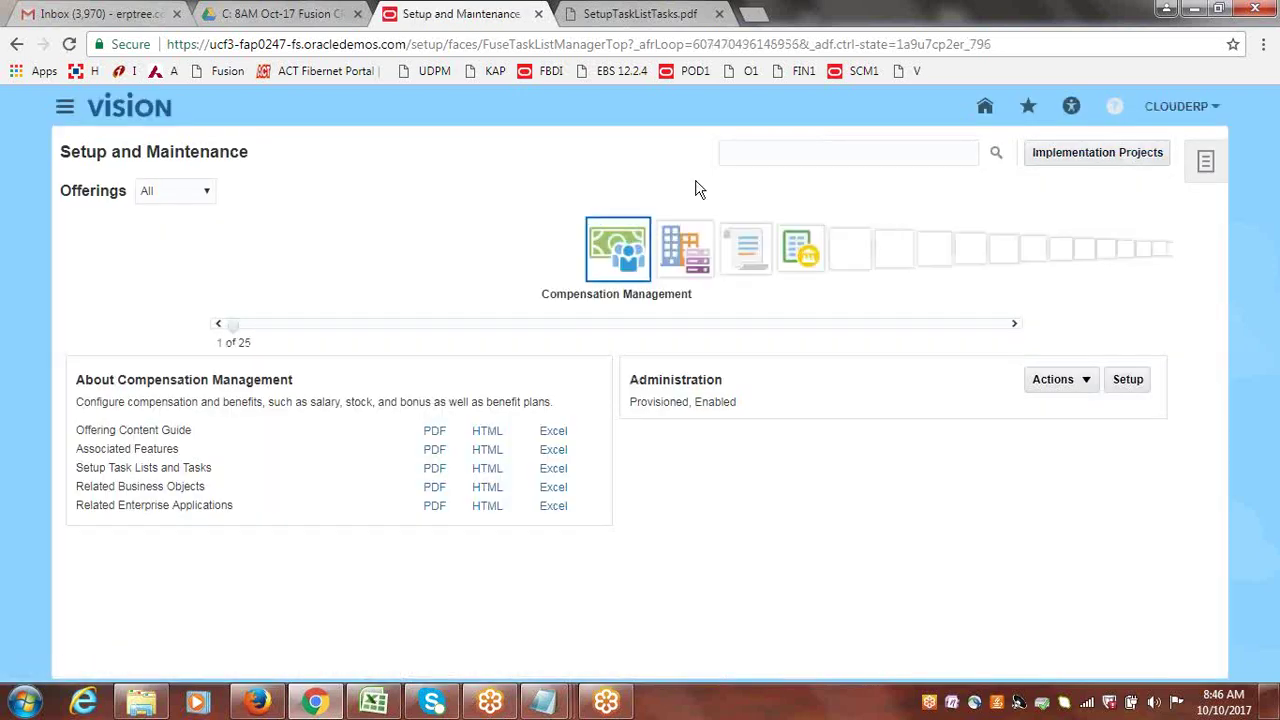
{"action": "left_click", "coordinate": [1180, 108]}
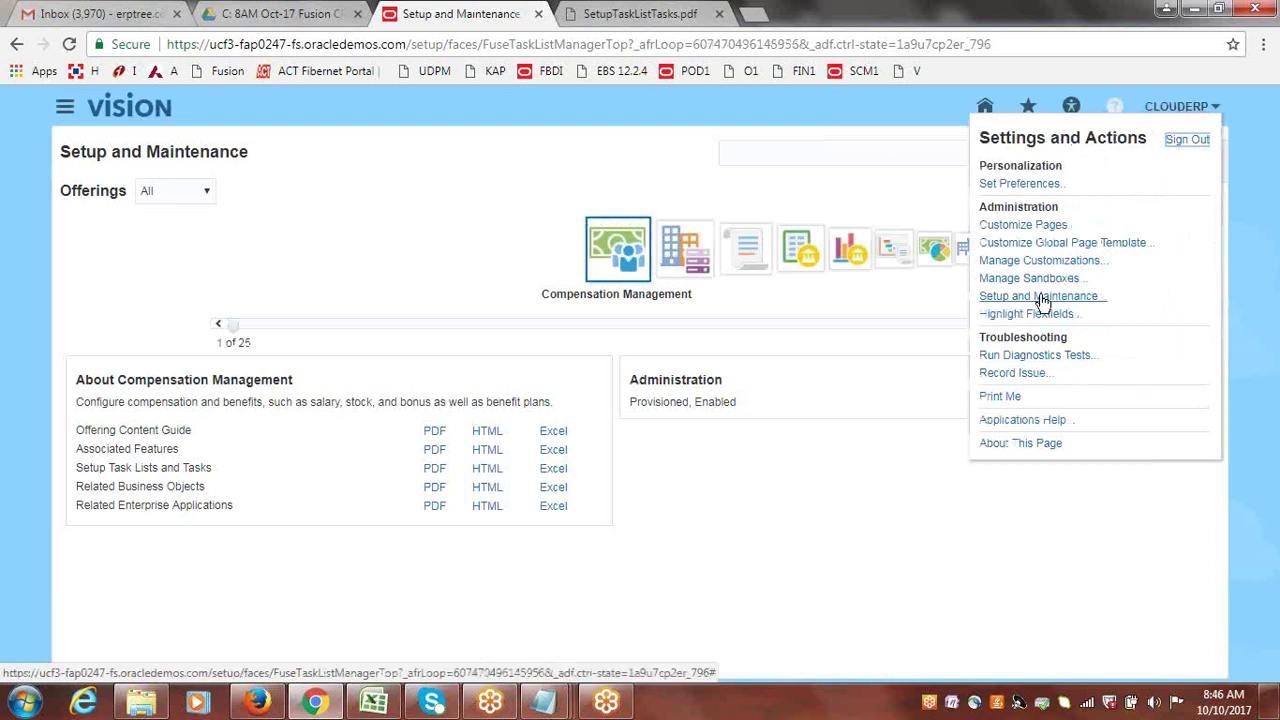
- Search the setup tasks for MANAGE GEOGRA and open Manage Geographies from the results
{"action": "left_click", "coordinate": [827, 166]}
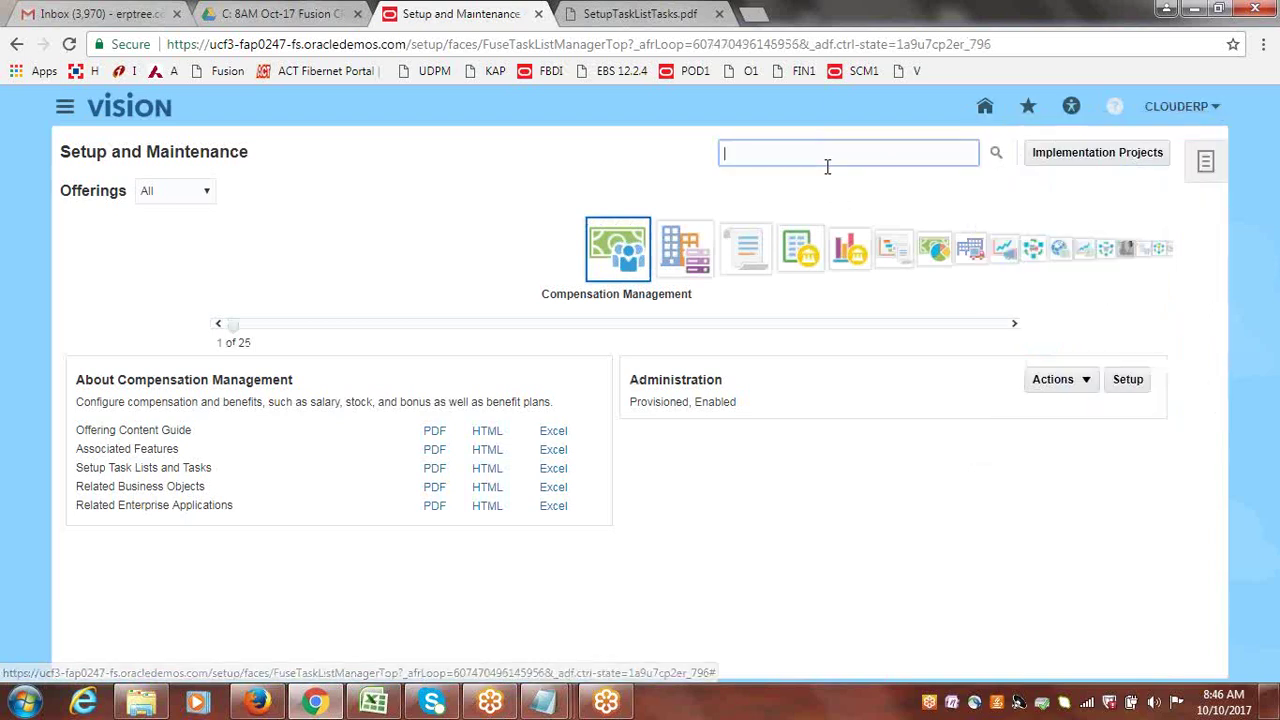
{"action": "type", "text": "MANAGE "}
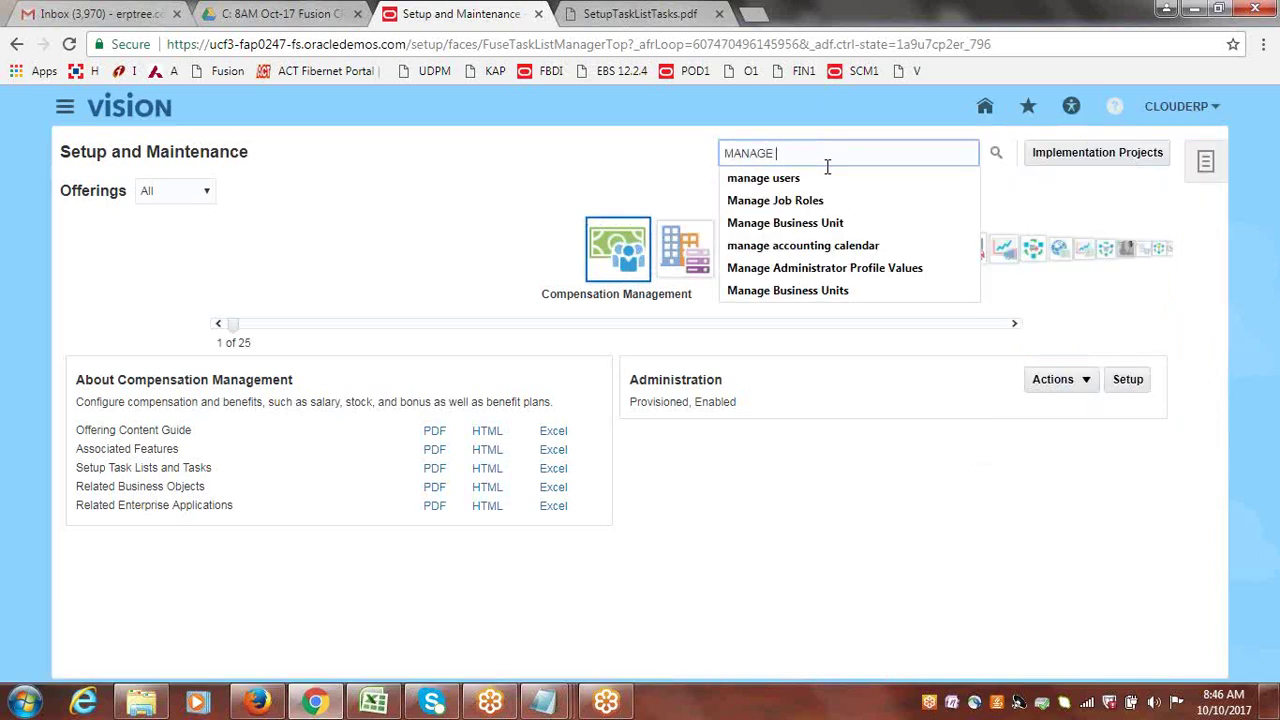
{"action": "type", "text": "G"}
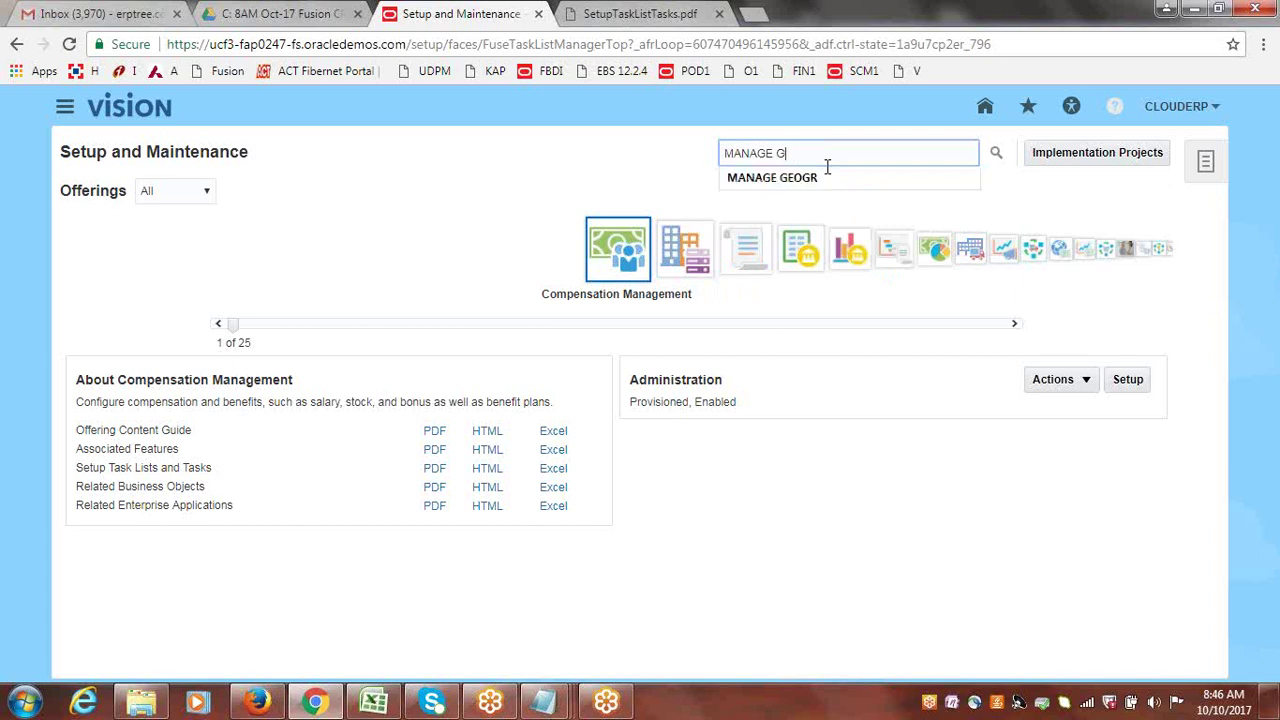
{"action": "type", "text": "EOGRA"}
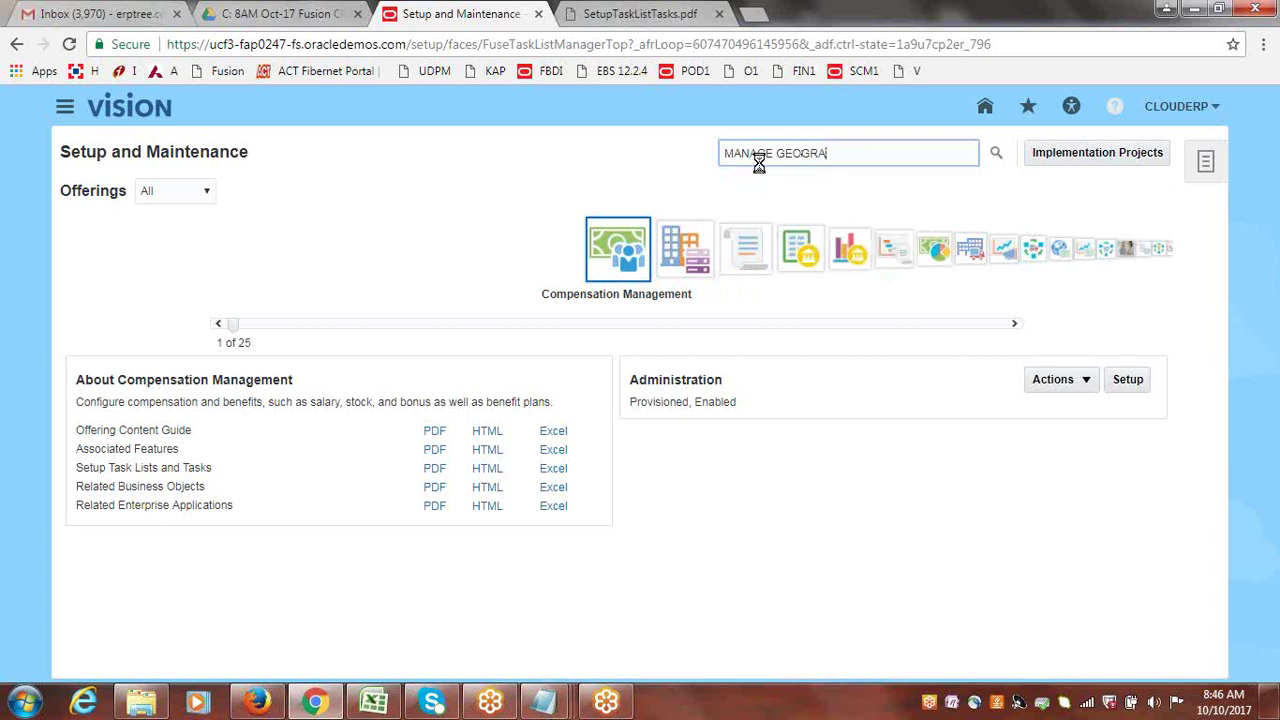
{"action": "key", "text": "Return"}
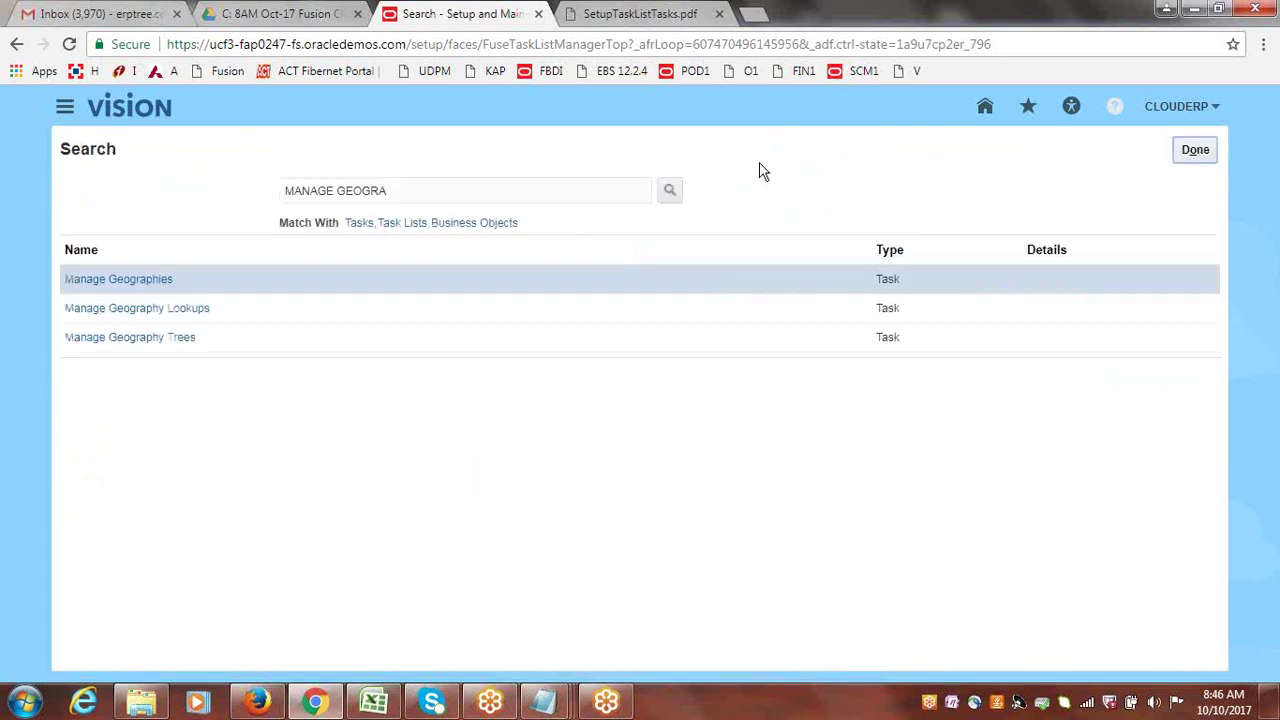
{"action": "left_click", "coordinate": [123, 285]}
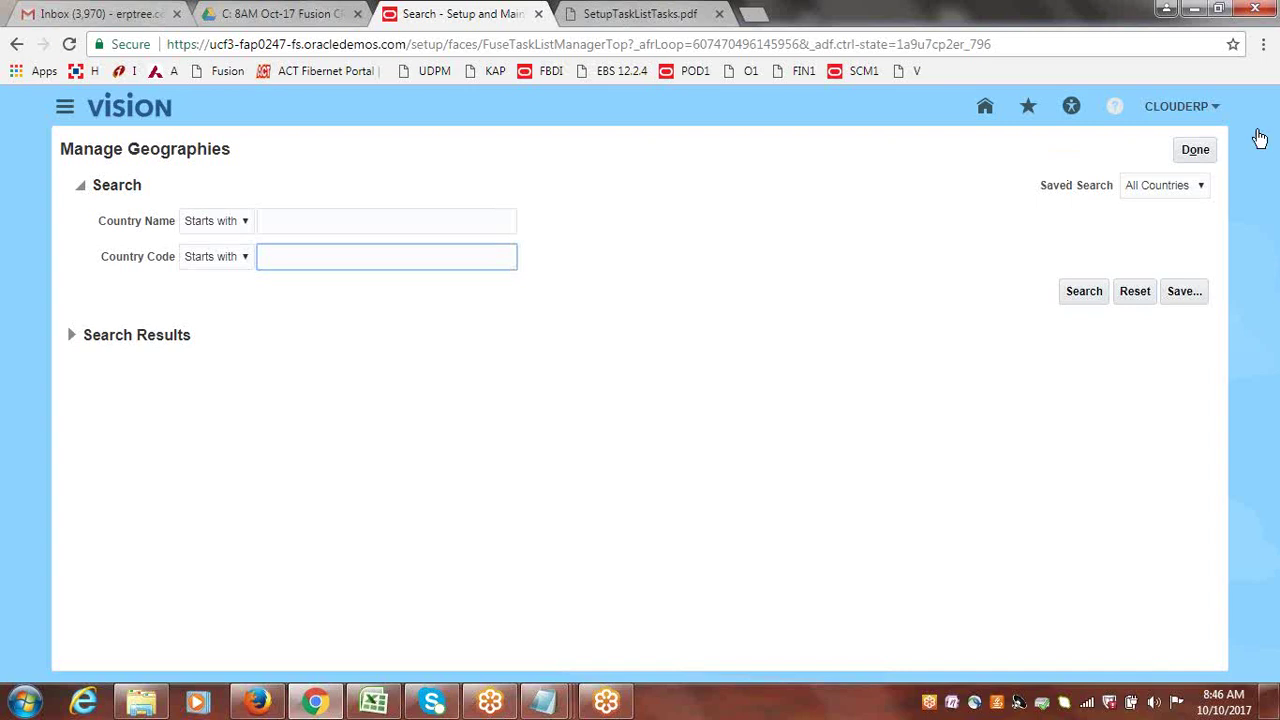
- Leave Manage Geographies and search the setup tasks for Manage Payment Terms
{"action": "left_click", "coordinate": [1196, 151]}
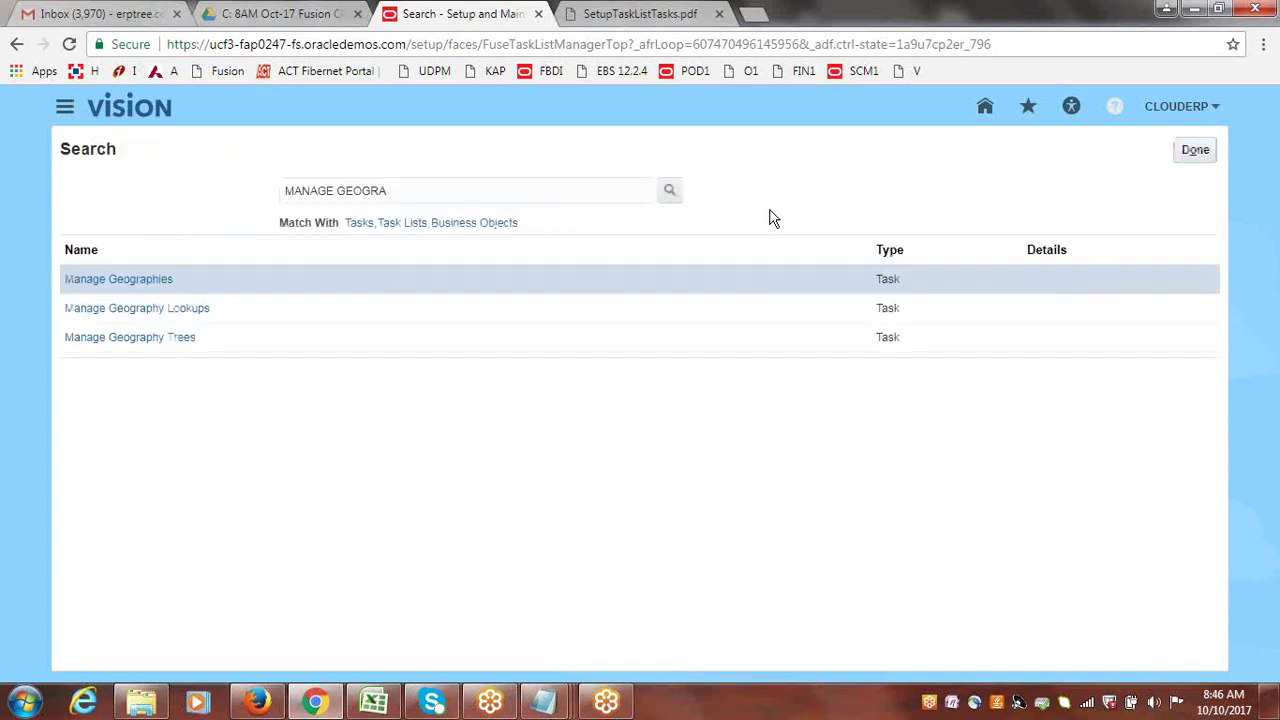
{"action": "triple_click", "coordinate": [407, 193]}
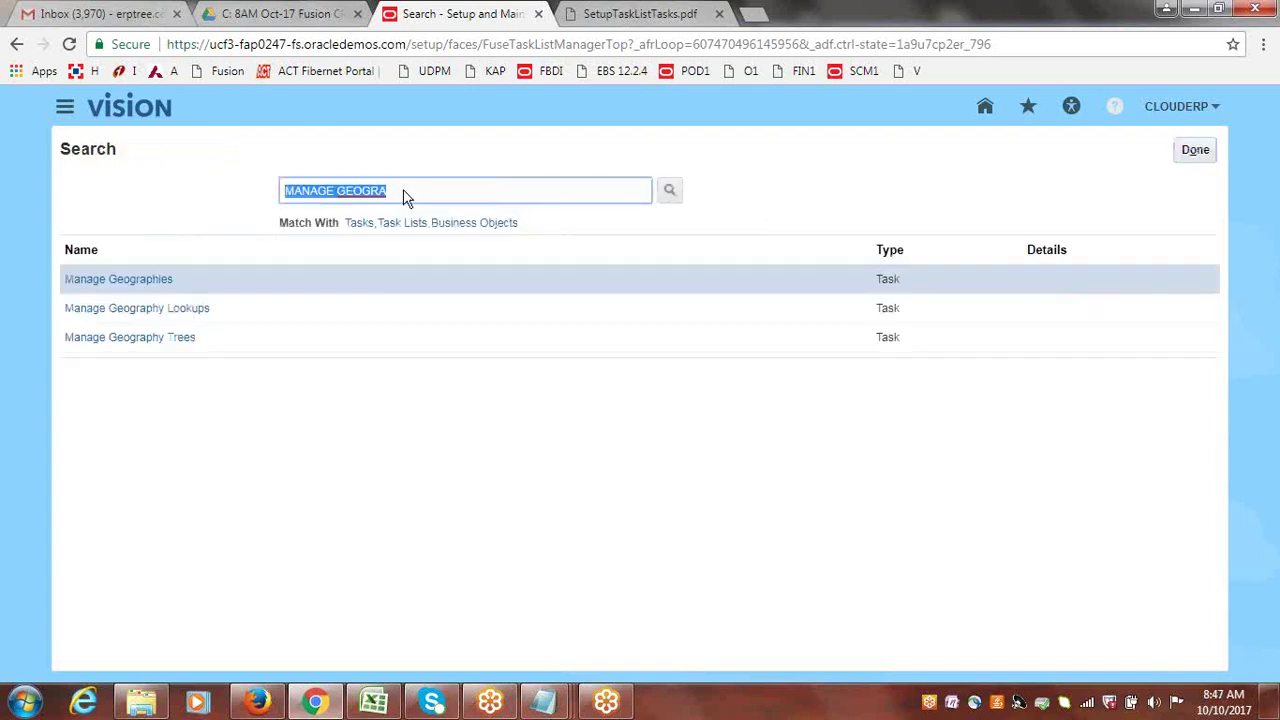
{"action": "type", "text": "Manage P"}
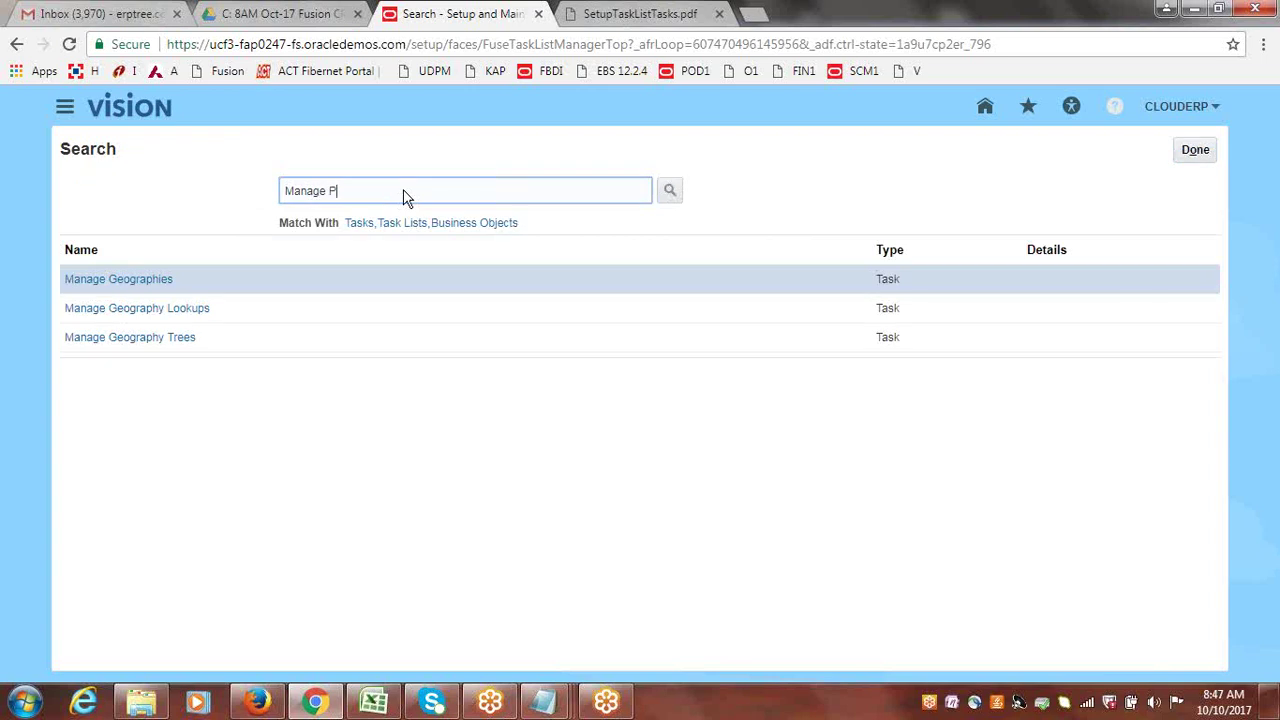
{"action": "type", "text": "ayment Terms"}
{"action": "left_click", "coordinate": [671, 194]}
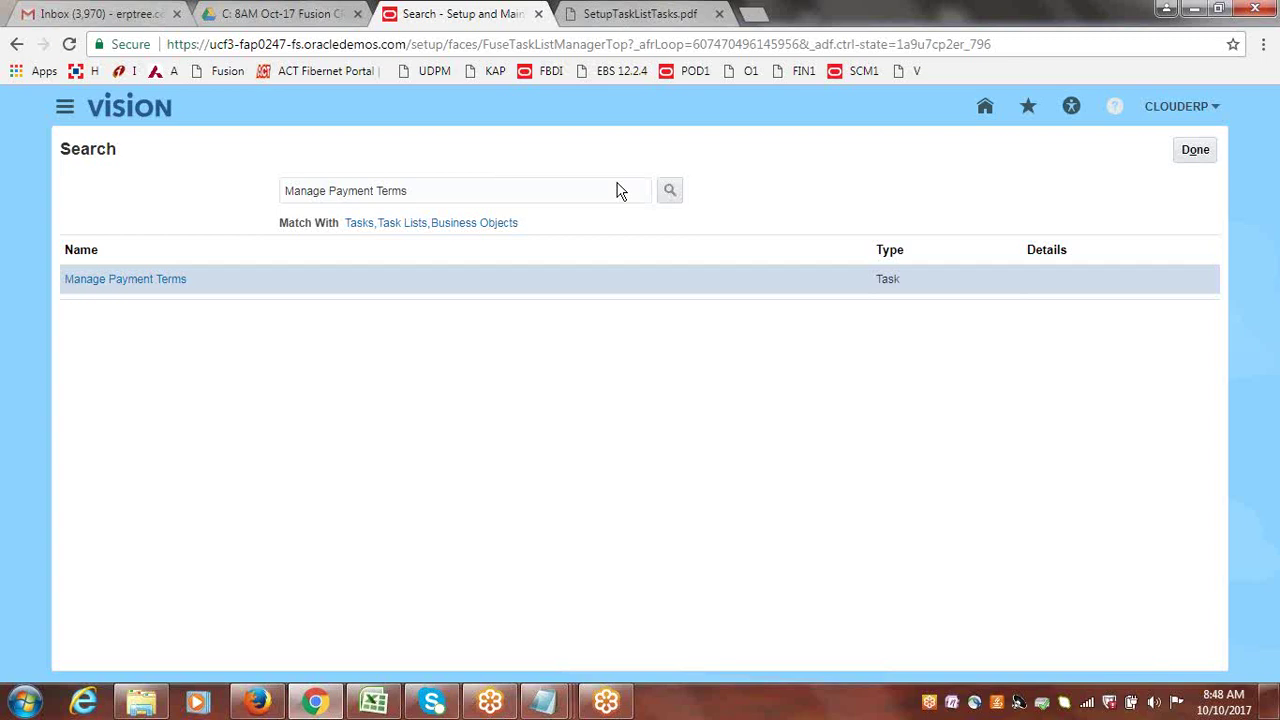
- Return to Setup and Maintenance and open CloudERP Implementation Project from the implementation projects overview, ready to search its tasks
{"action": "left_click", "coordinate": [1197, 157]}
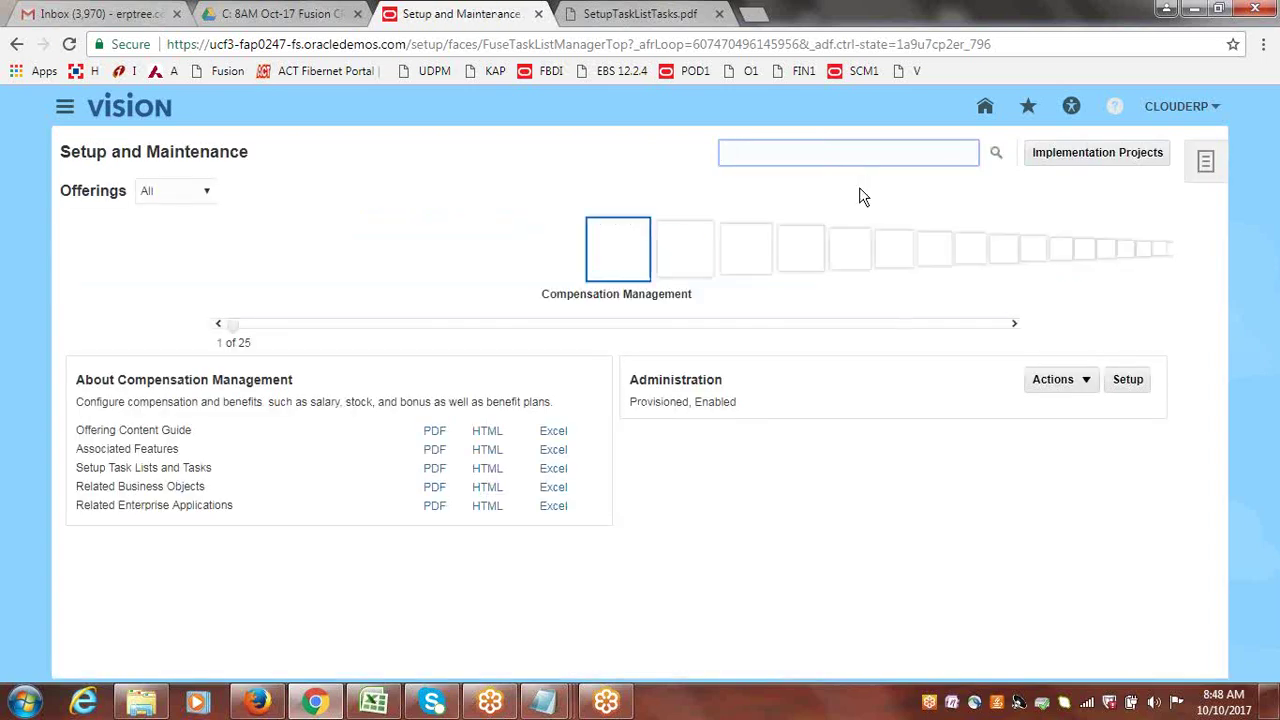
{"action": "left_click", "coordinate": [1076, 154]}
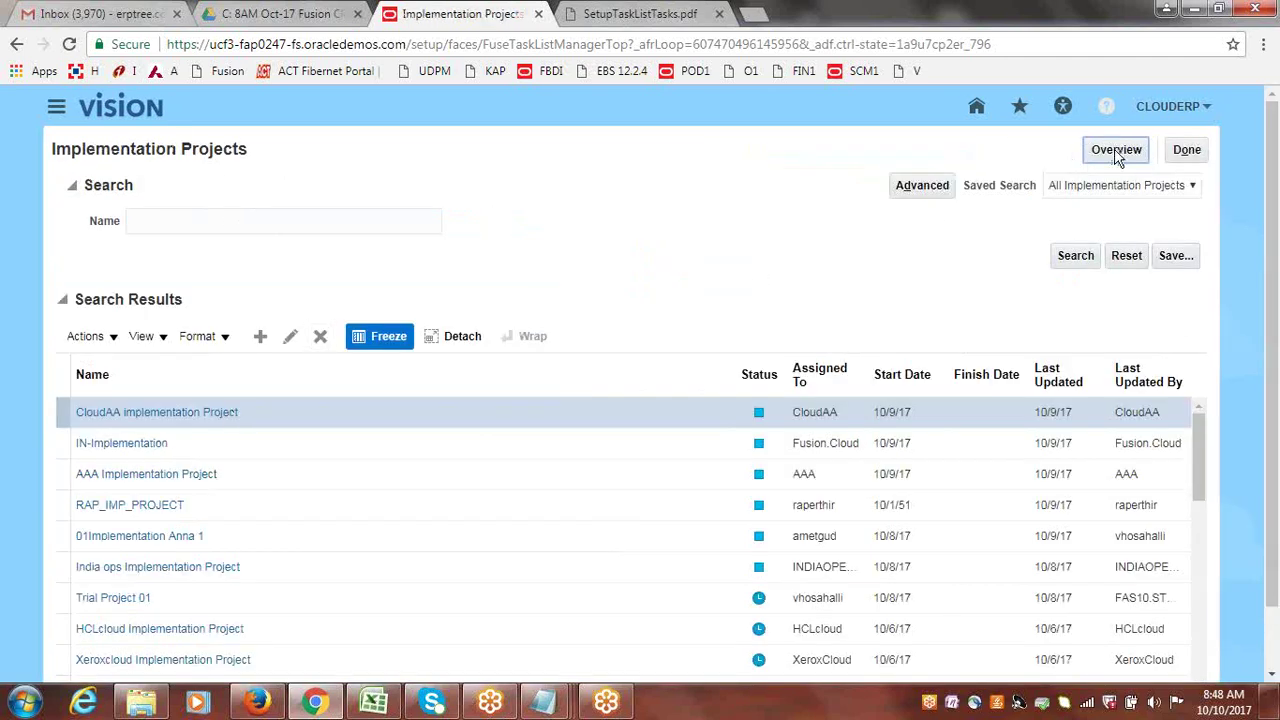
{"action": "left_click", "coordinate": [1116, 155]}
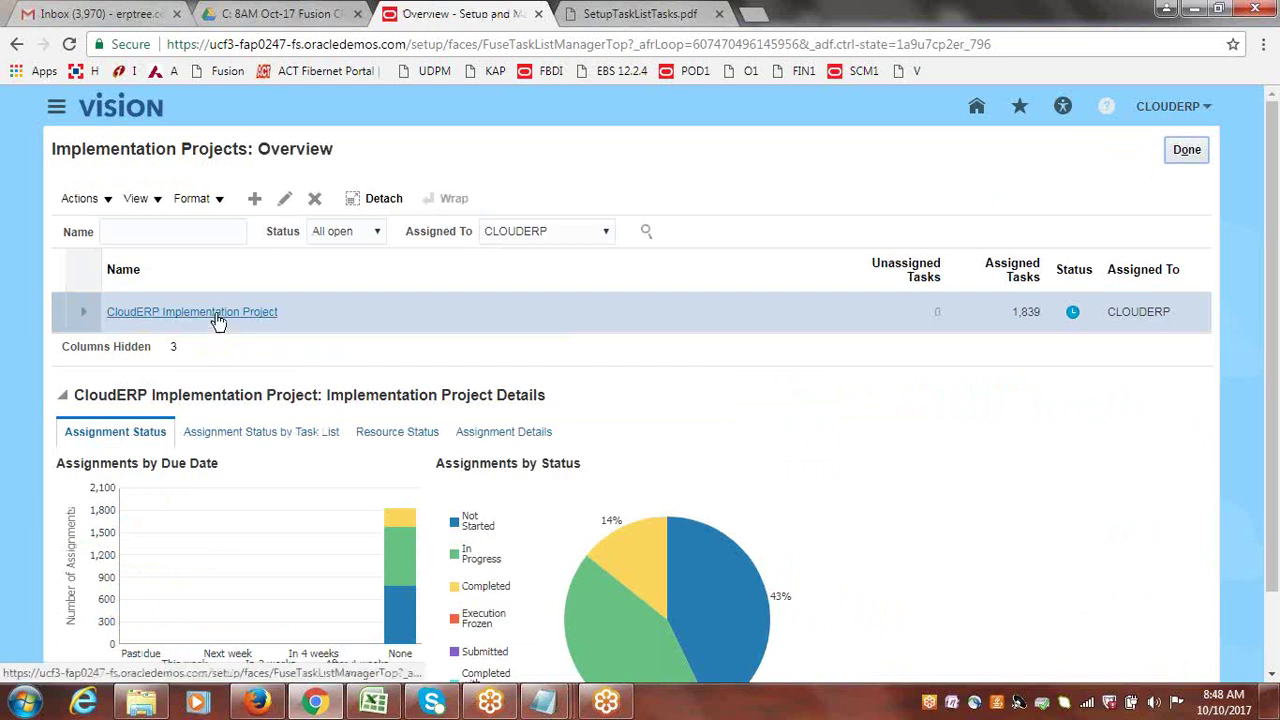
{"action": "left_click", "coordinate": [216, 314]}
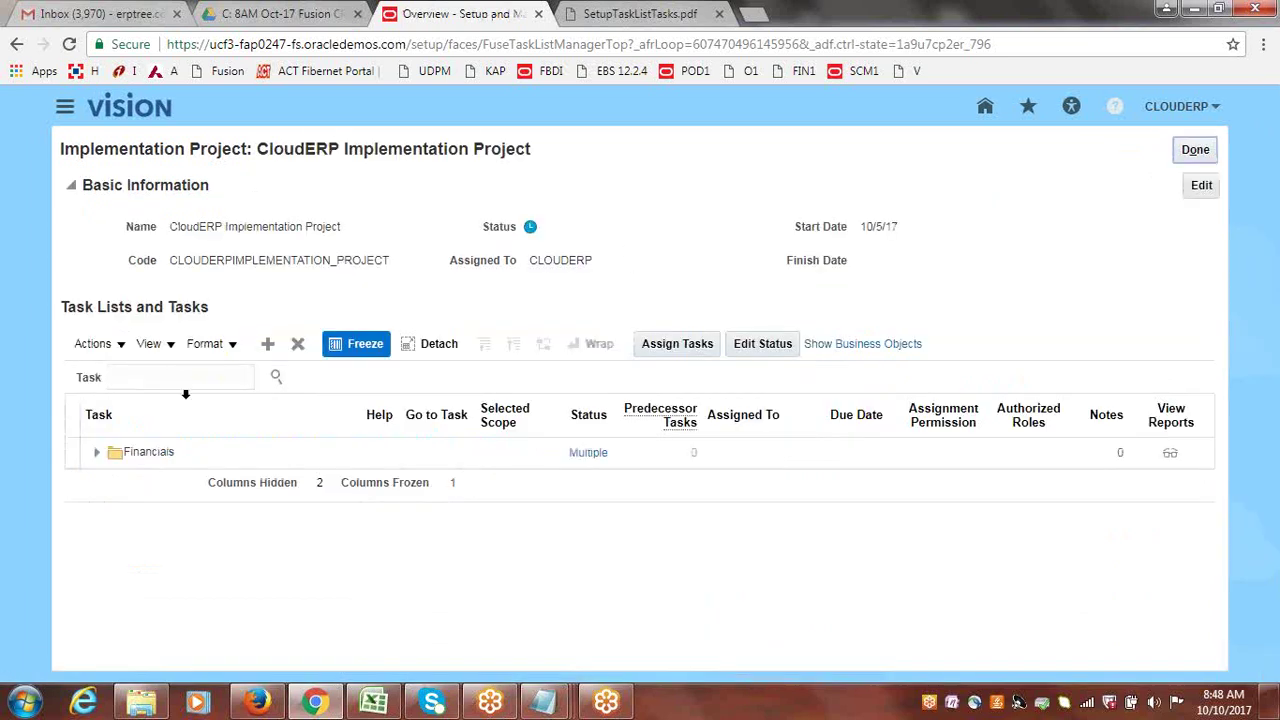
{"action": "left_click", "coordinate": [186, 376]}
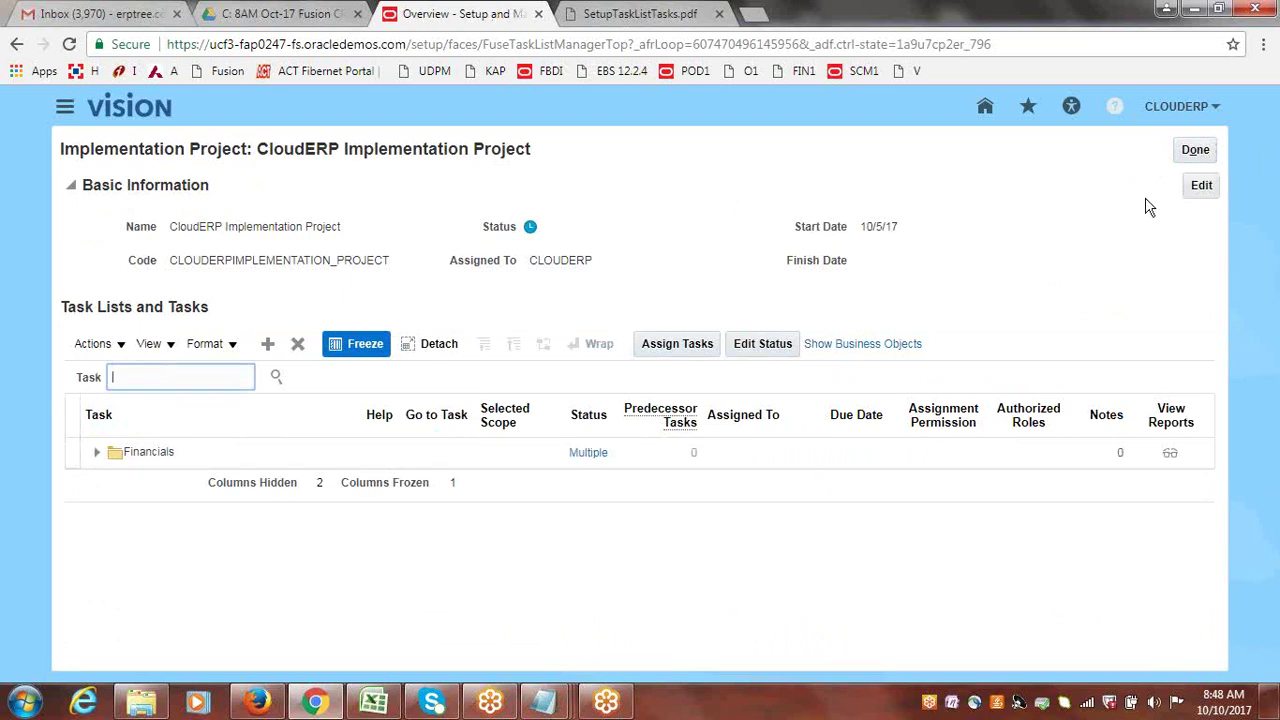
- Close the implementation project, its overview and the projects list to return to Setup and Maintenance
{"action": "left_click", "coordinate": [1195, 158]}
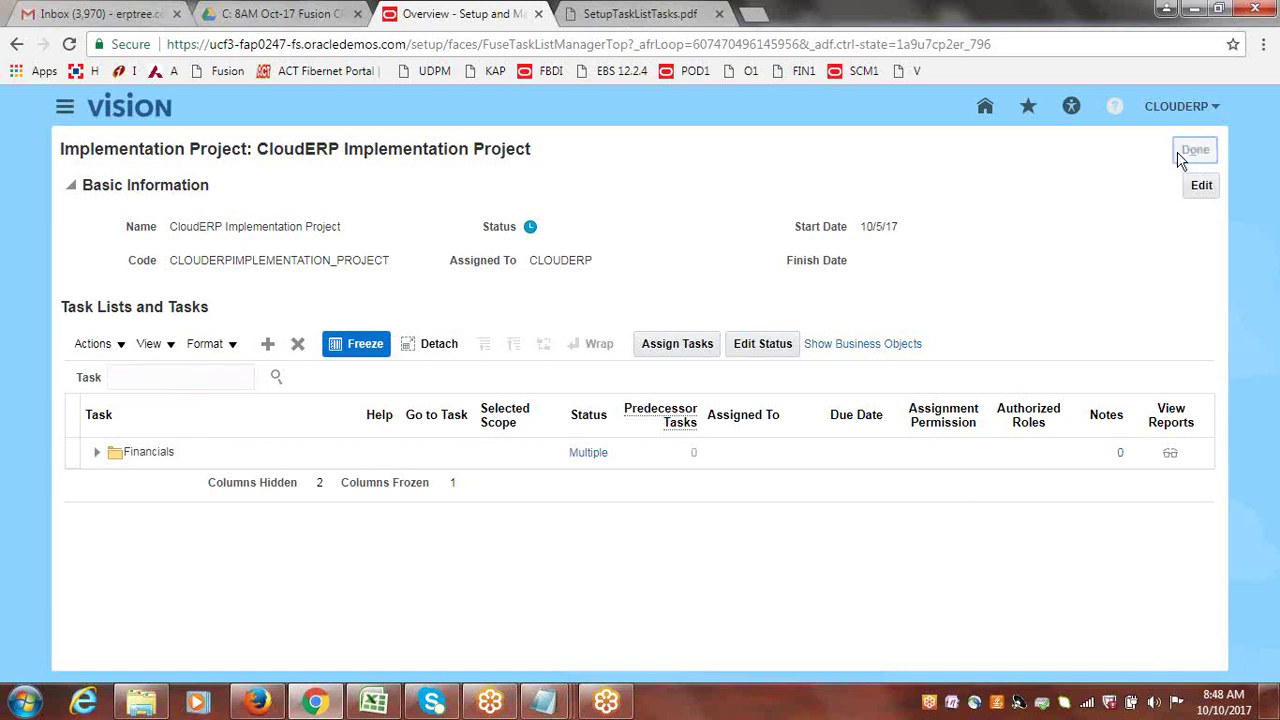
{"action": "left_click", "coordinate": [1184, 151]}
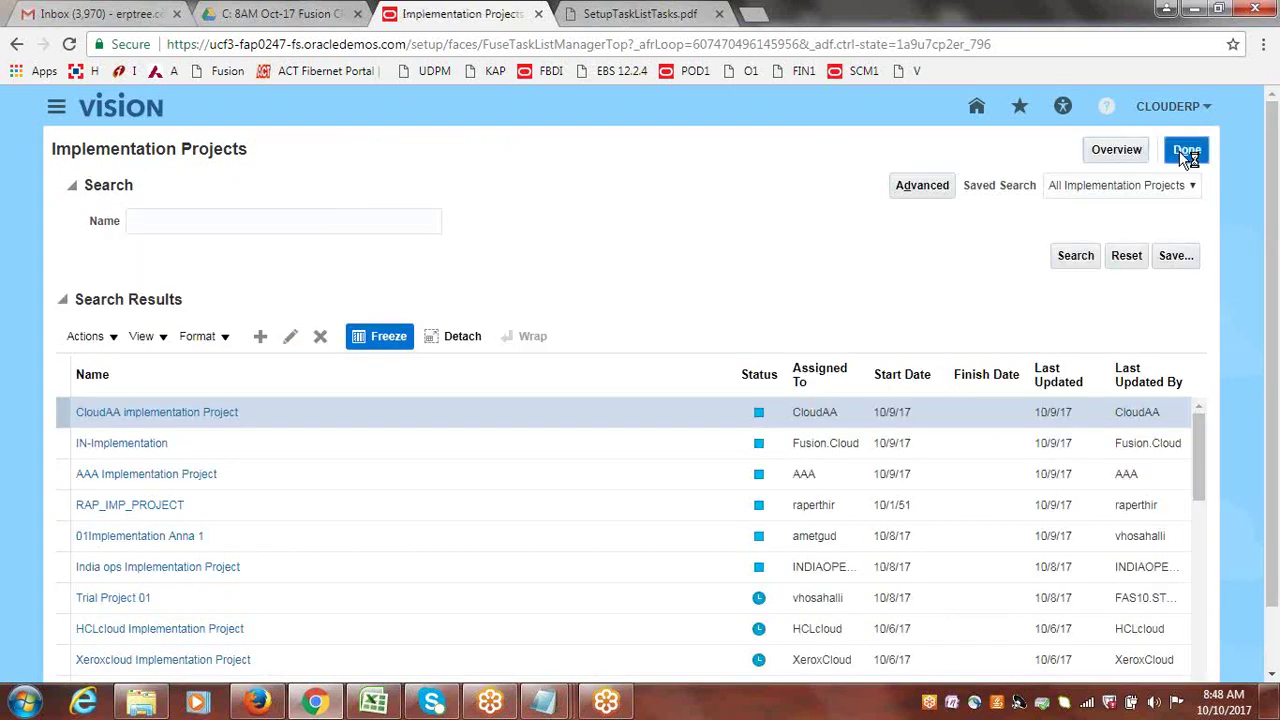
{"action": "left_click", "coordinate": [1187, 152]}
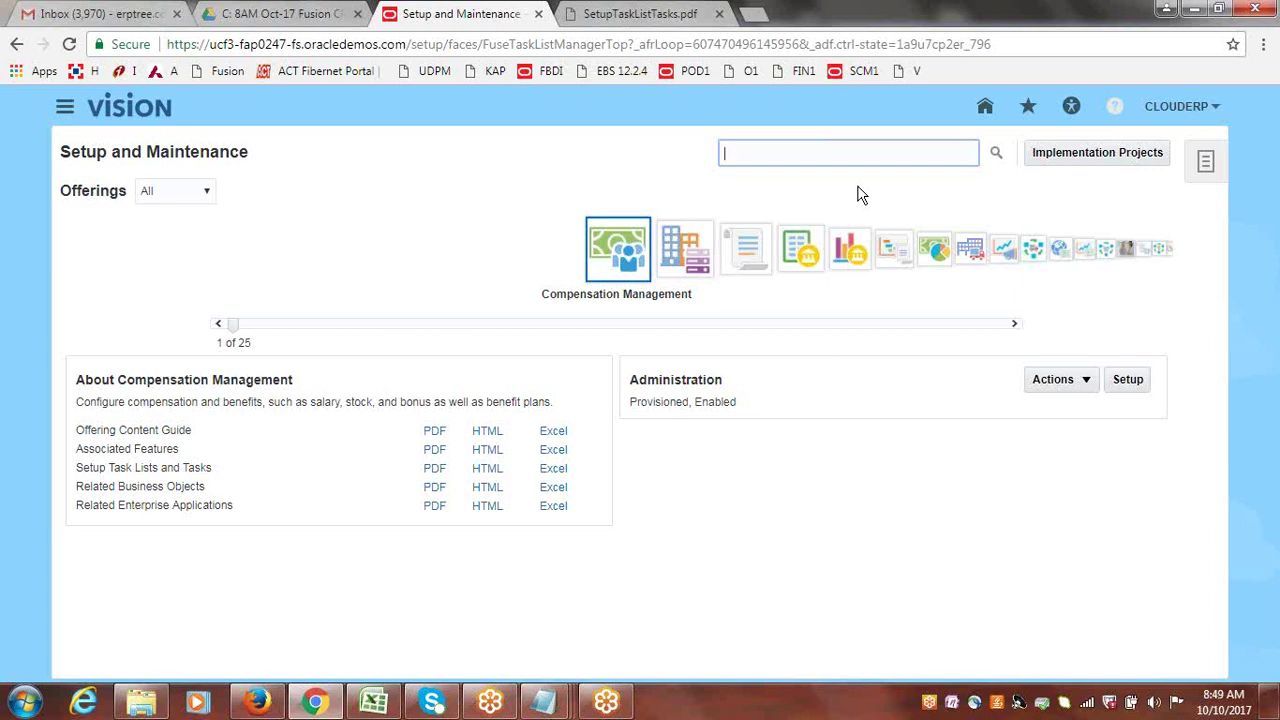
- Search the setup tasks for Manage Geographies and open the matching task
{"action": "type", "text": "M"}
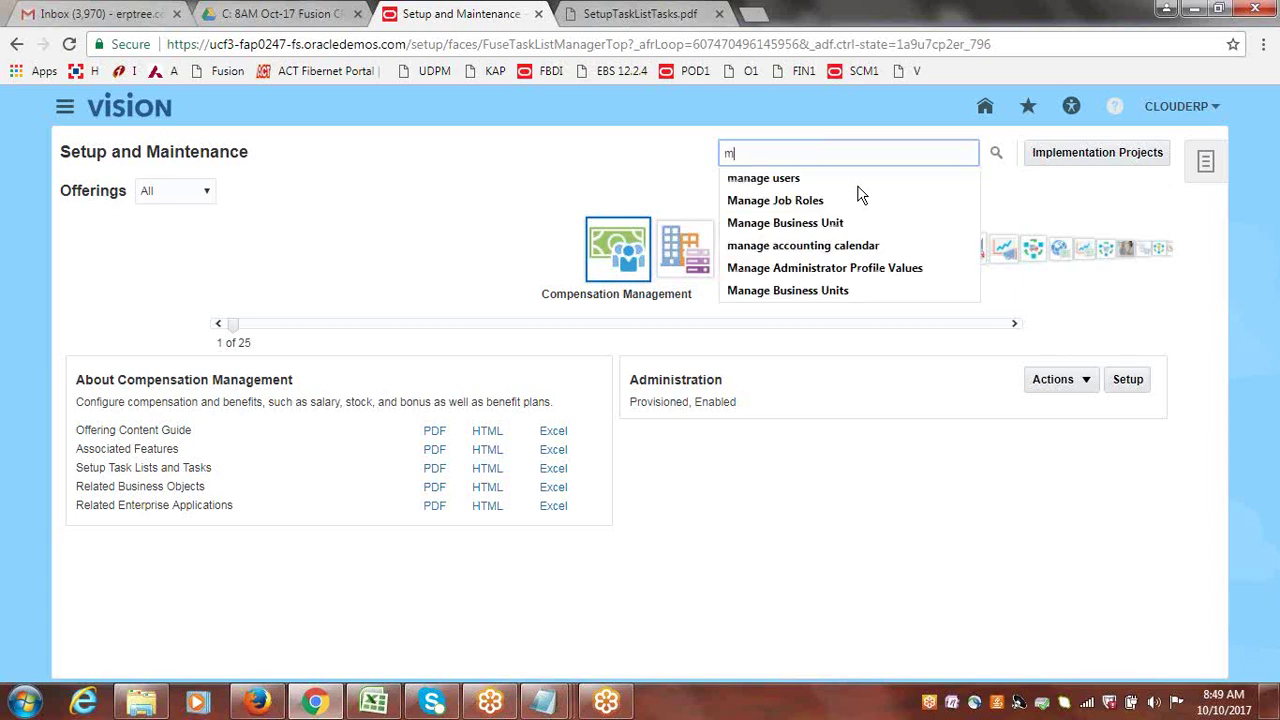
{"action": "key", "text": "BackSpace"}
{"action": "type", "text": "Manage"}
{"action": "type", "text": "Ge"}
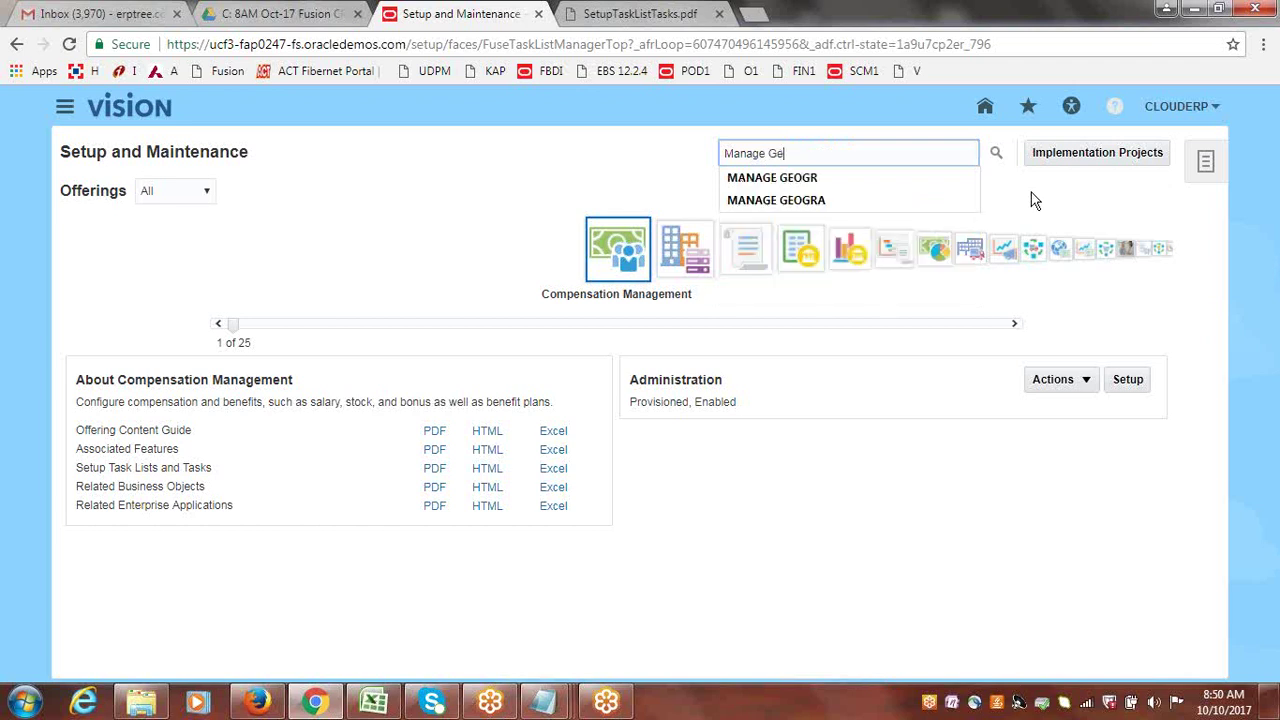
{"action": "type", "text": "ographies"}
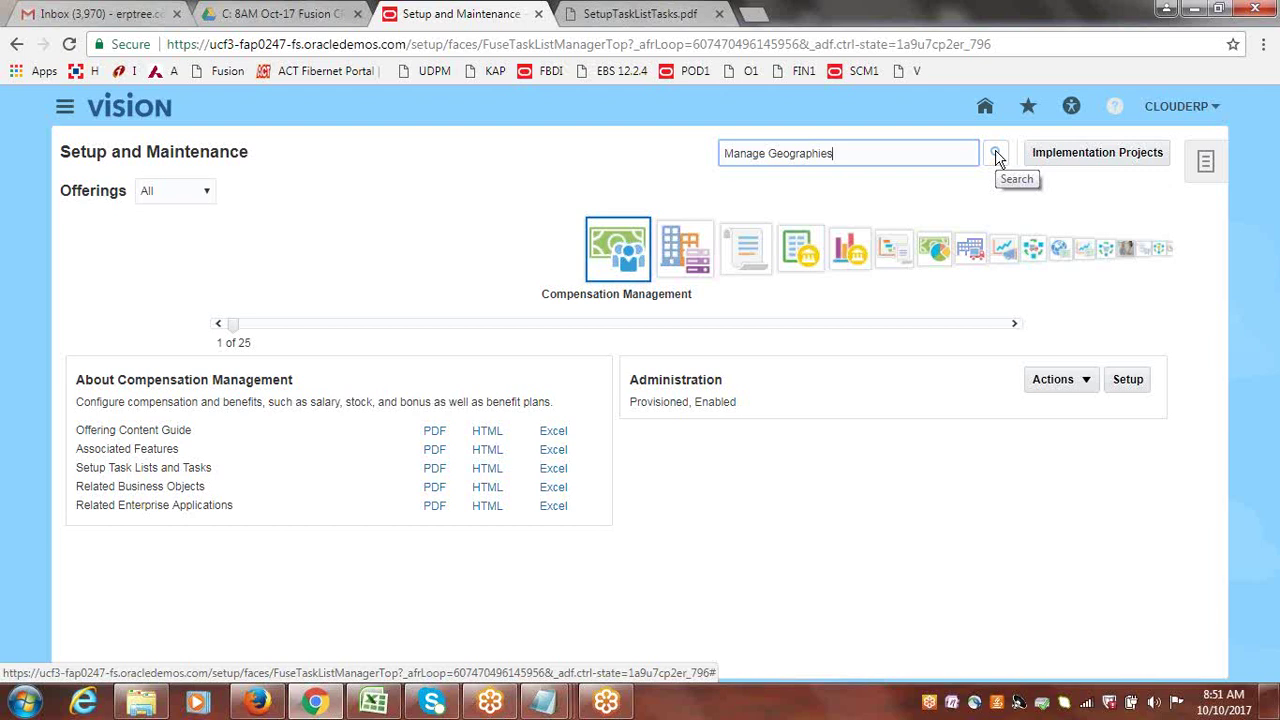
{"action": "left_click_drag", "start_coordinate": [857, 153], "coordinate": [716, 155]}
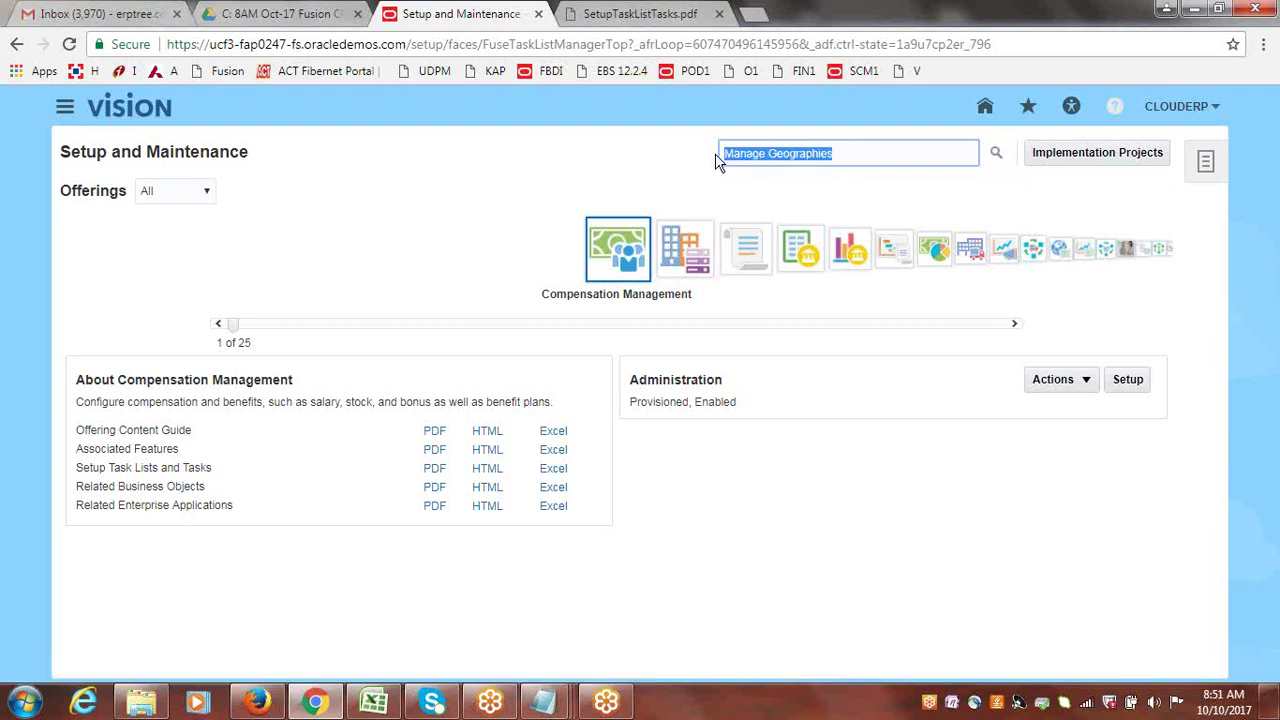
{"action": "left_click", "coordinate": [716, 162]}
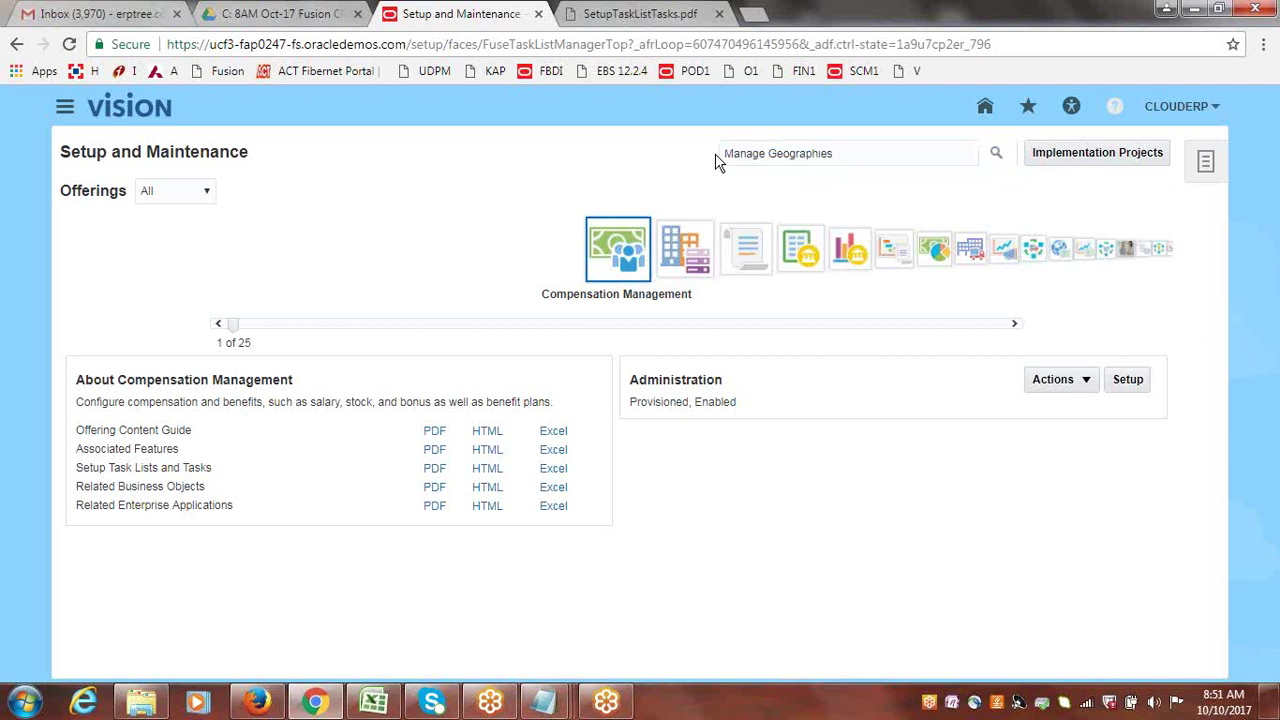
{"action": "left_click", "coordinate": [864, 157]}
{"action": "left_click", "coordinate": [997, 155]}
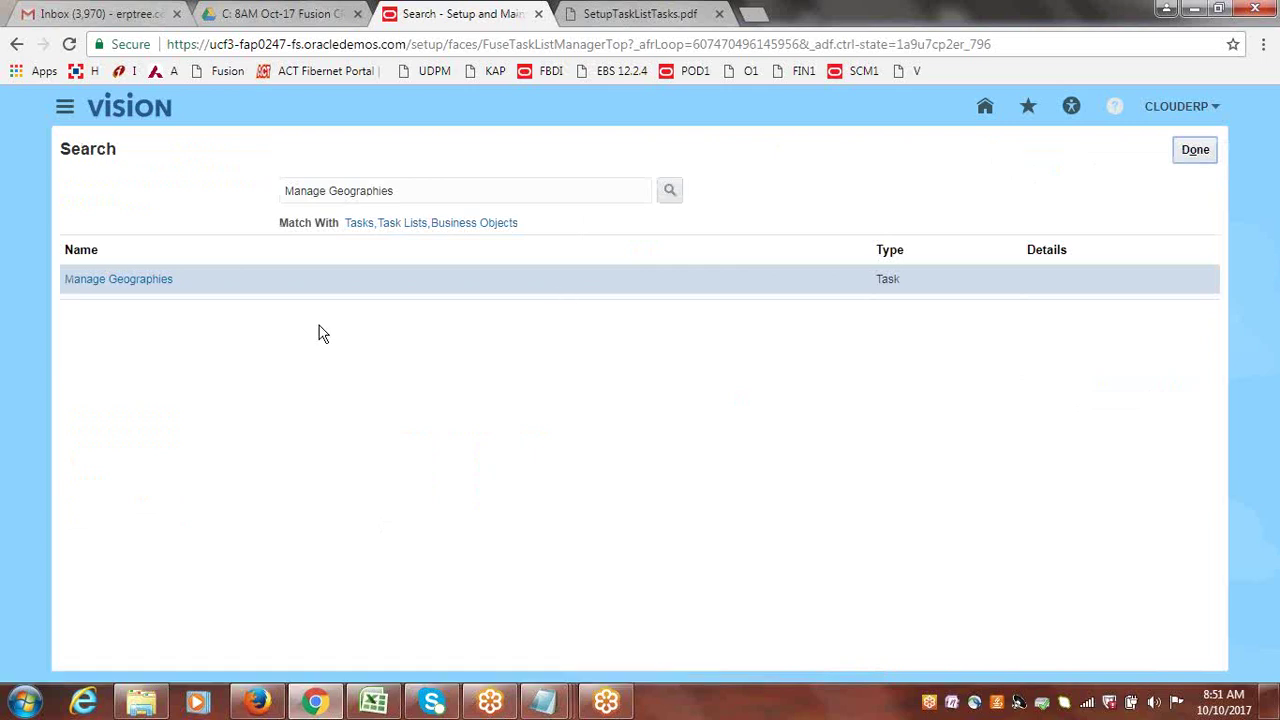
{"action": "left_click", "coordinate": [162, 287]}
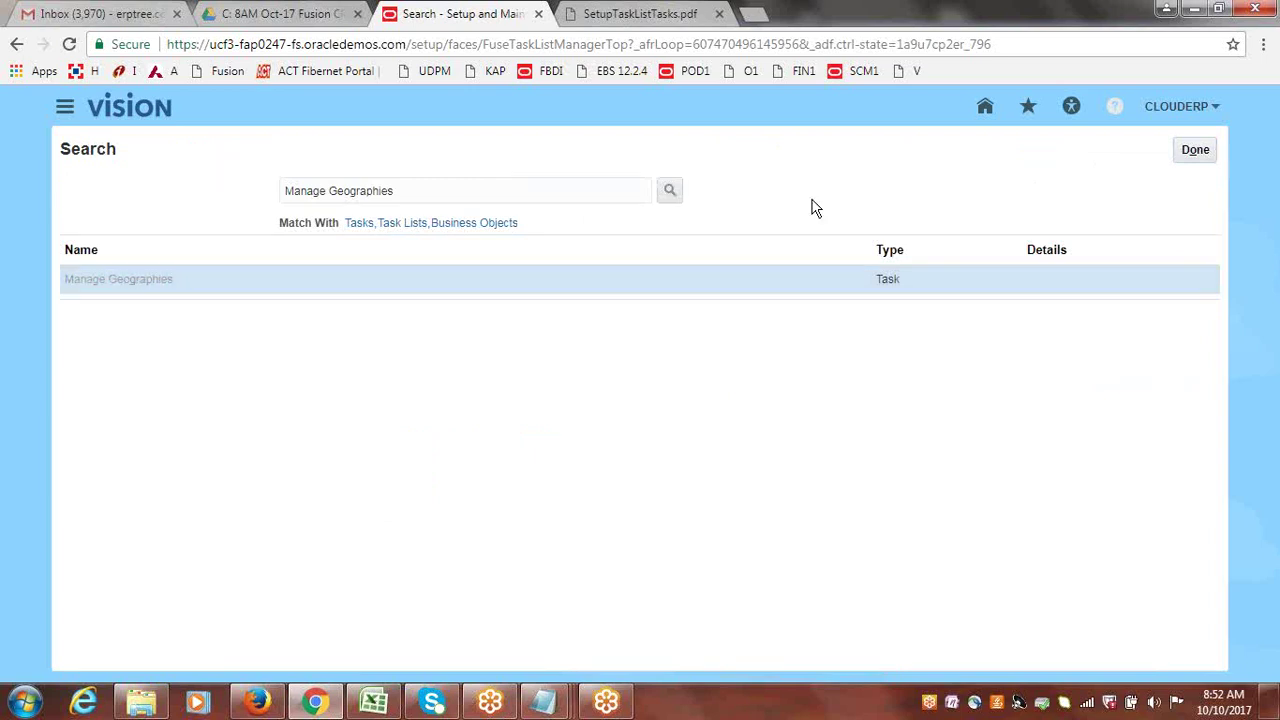
- Search Manage Geographies for the country with code US
{"action": "left_click", "coordinate": [348, 255]}
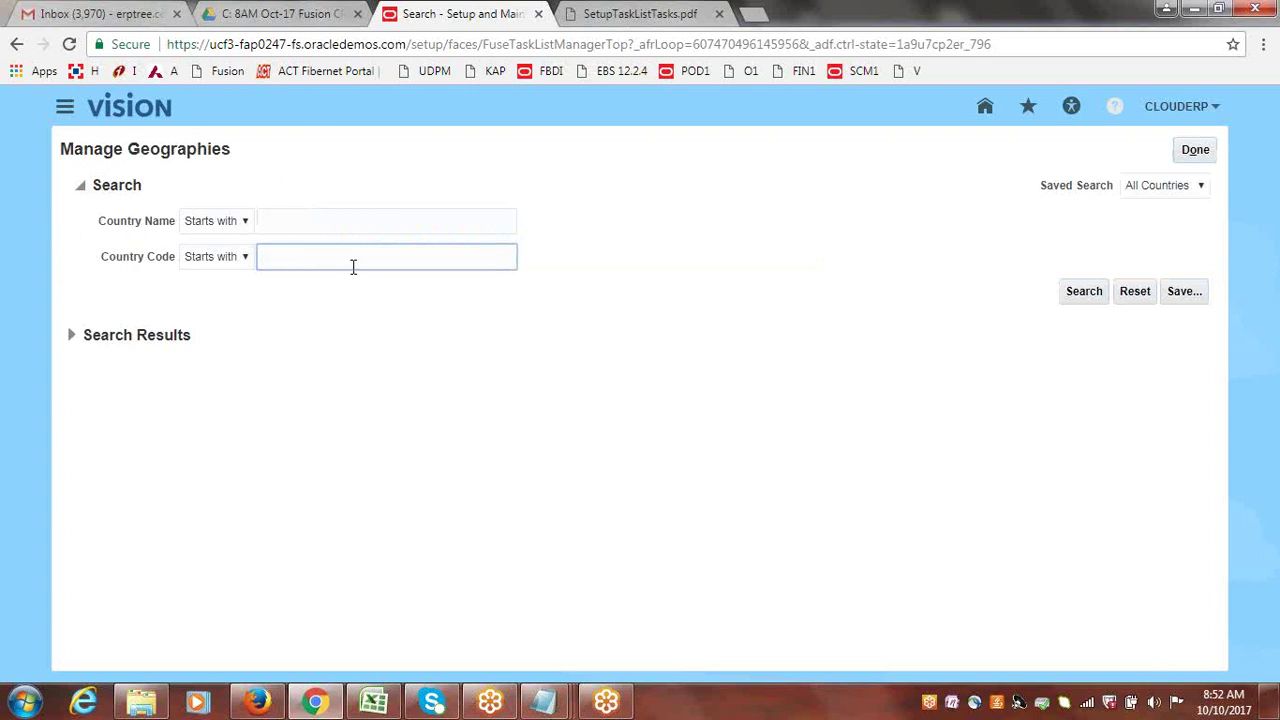
{"action": "type", "text": "US"}
{"action": "left_click", "coordinate": [1070, 294]}
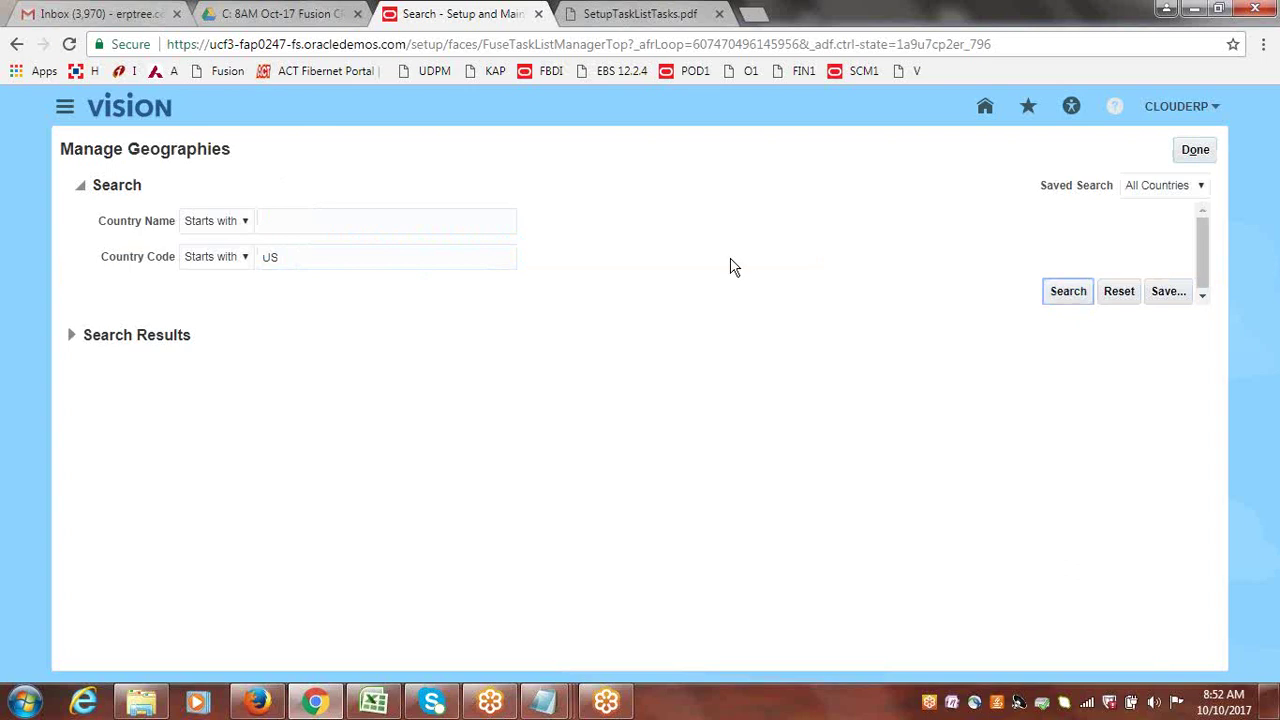
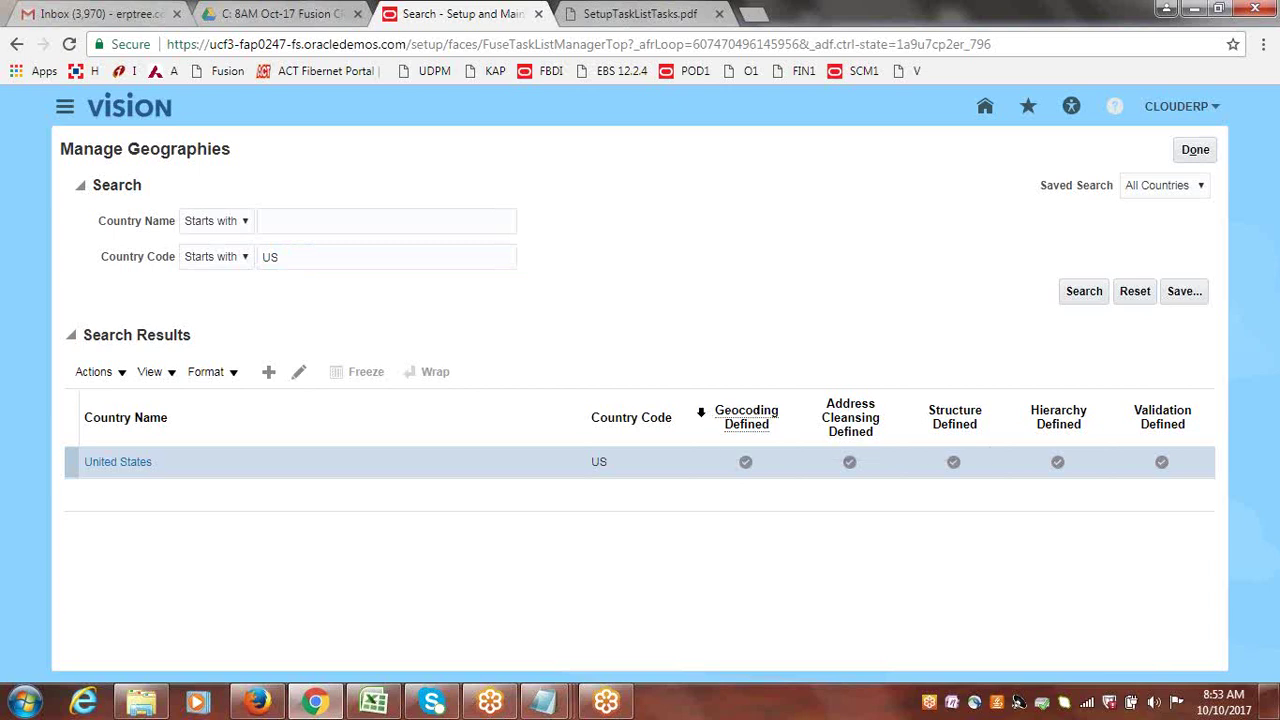
{"action": "left_click", "coordinate": [324, 257]}
{"action": "left_click", "coordinate": [1084, 295]}
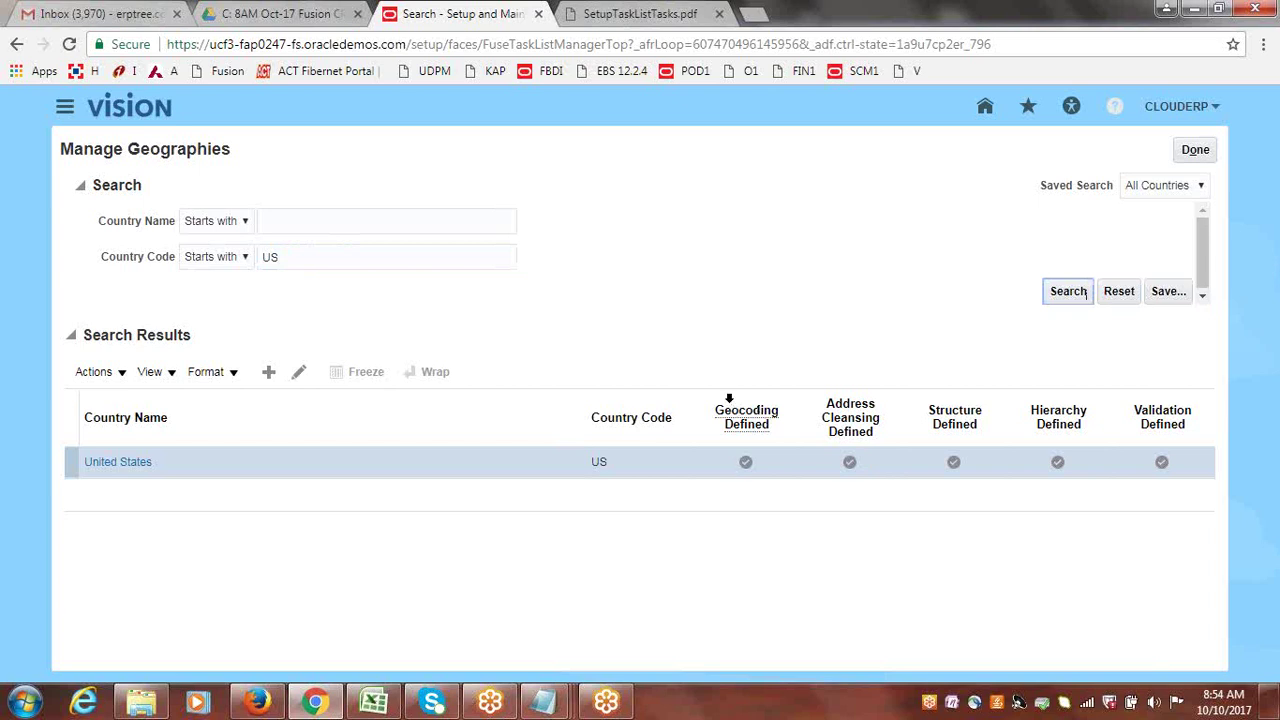
- Disable geocoding for the United States and enable it again
{"action": "left_click", "coordinate": [745, 464]}
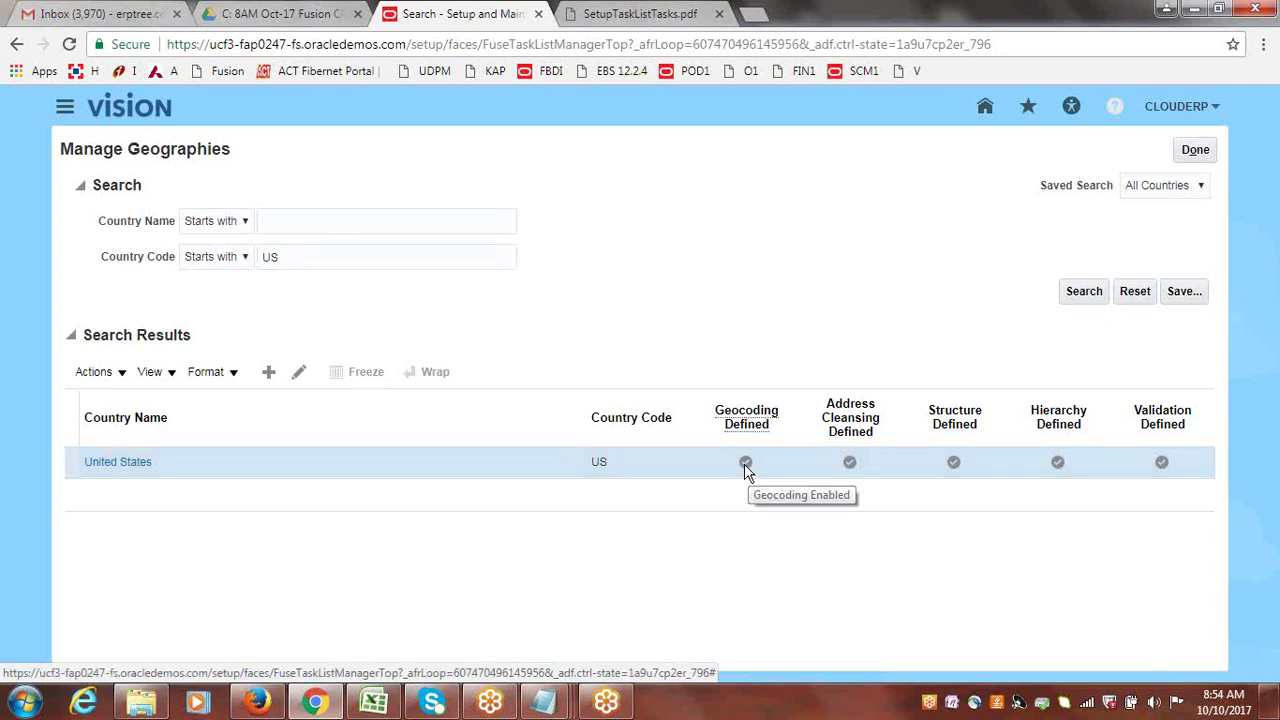
{"action": "left_click", "coordinate": [745, 464]}
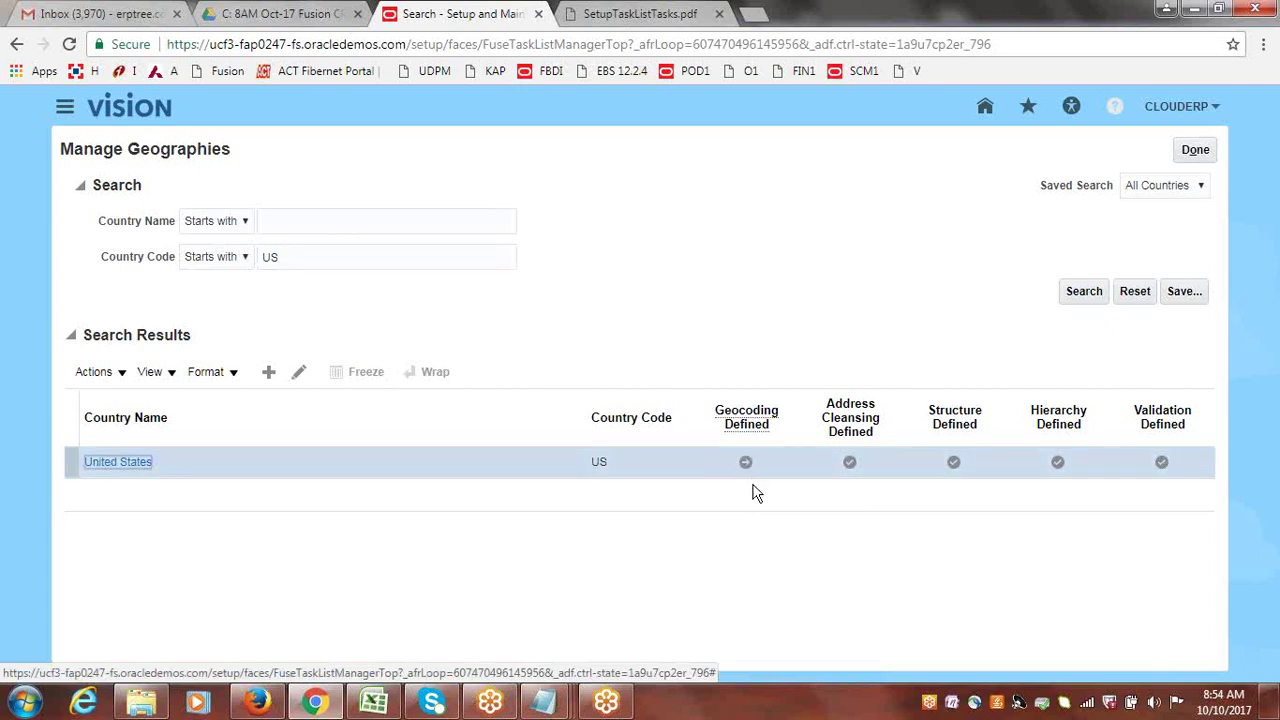
{"action": "mouse_move", "coordinate": [744, 466]}
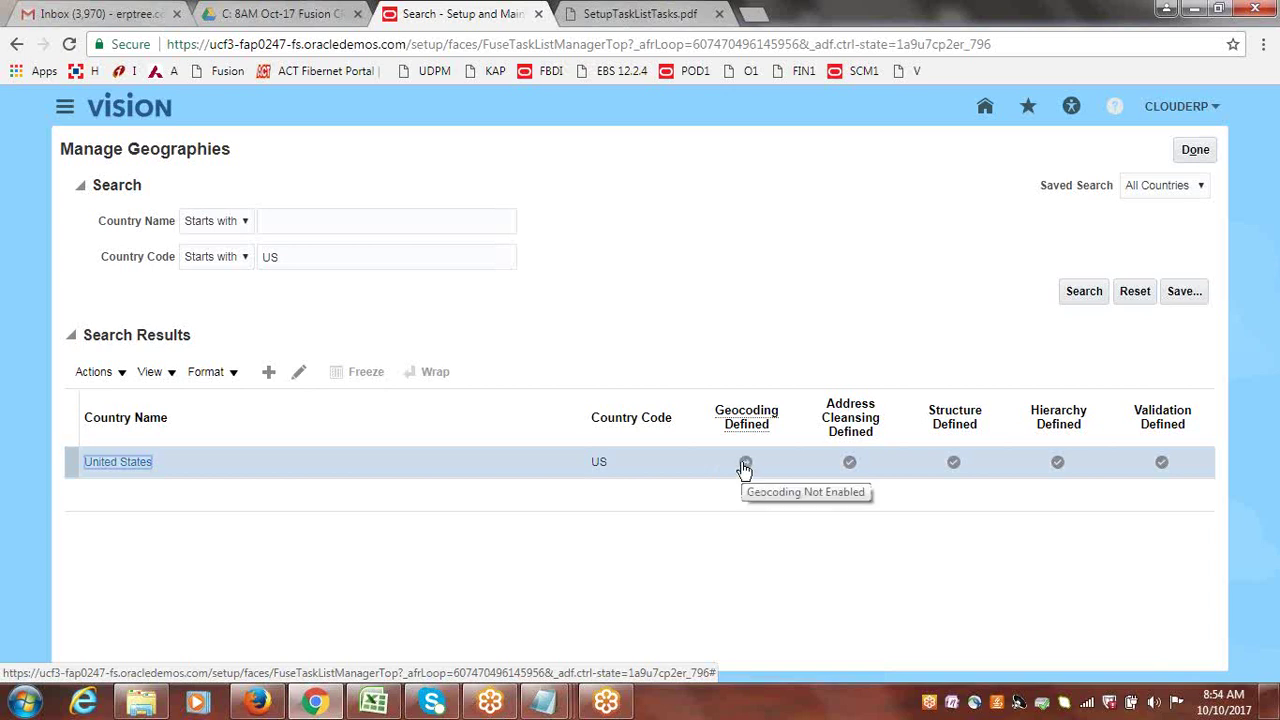
{"action": "left_click", "coordinate": [744, 466]}
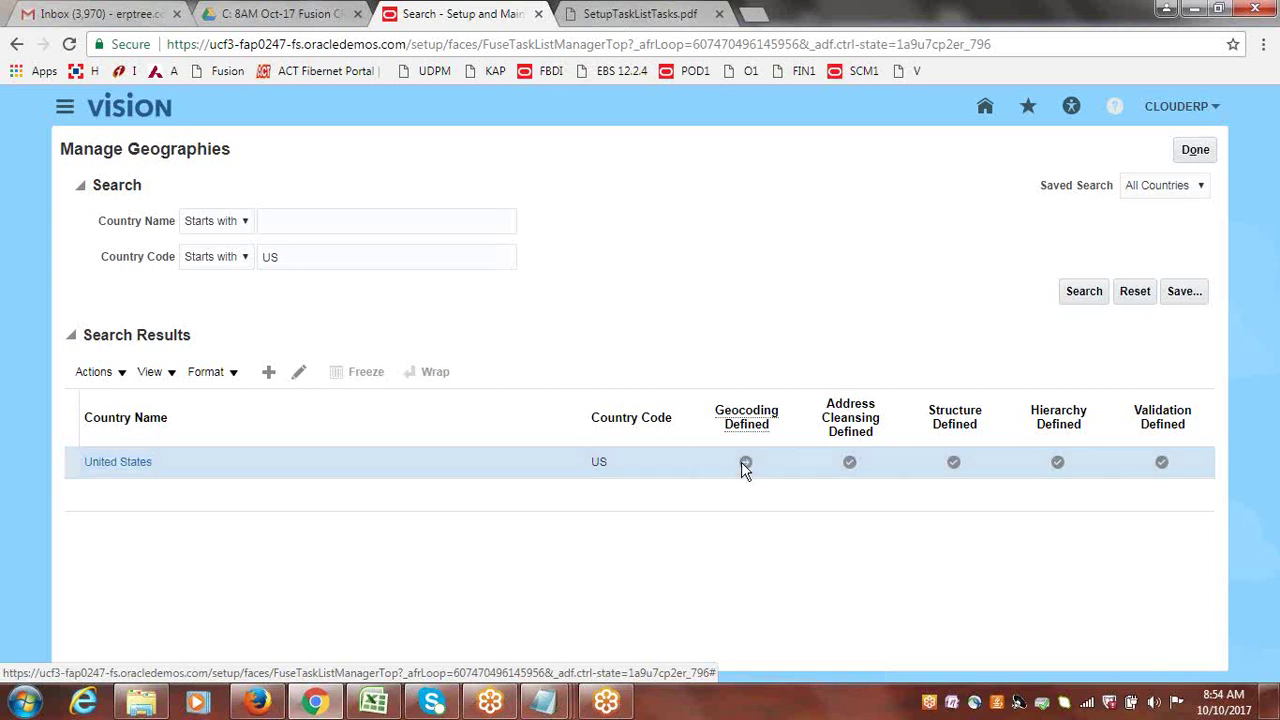
{"action": "left_click", "coordinate": [745, 468]}
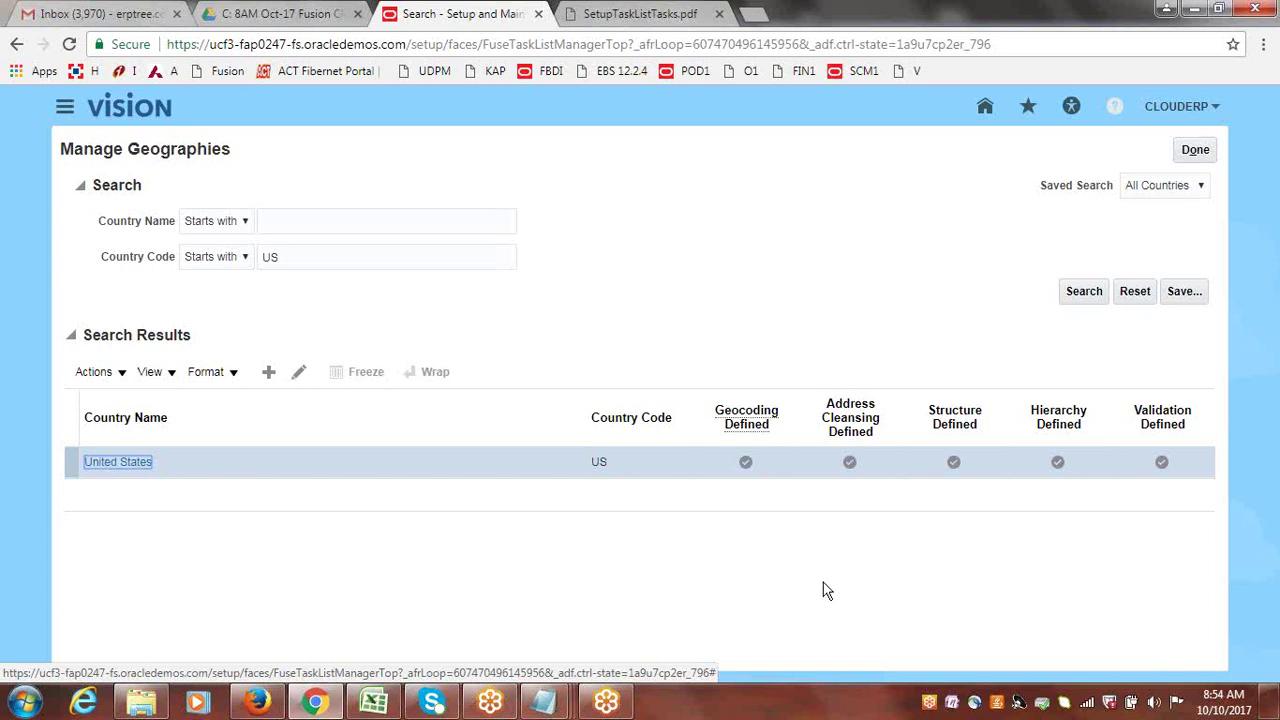
- Save the United States real-time address cleansing level as Optional and rerun the search for country code US
{"action": "left_click", "coordinate": [851, 465]}
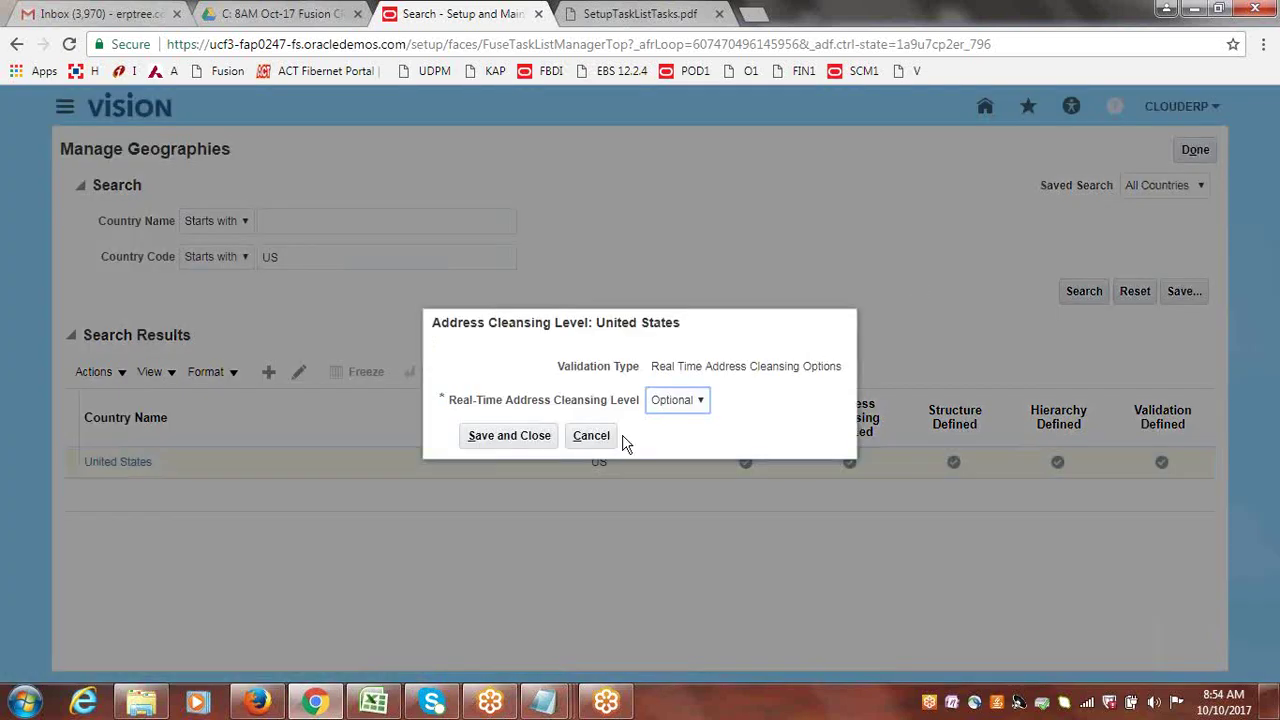
{"action": "left_click", "coordinate": [531, 435]}
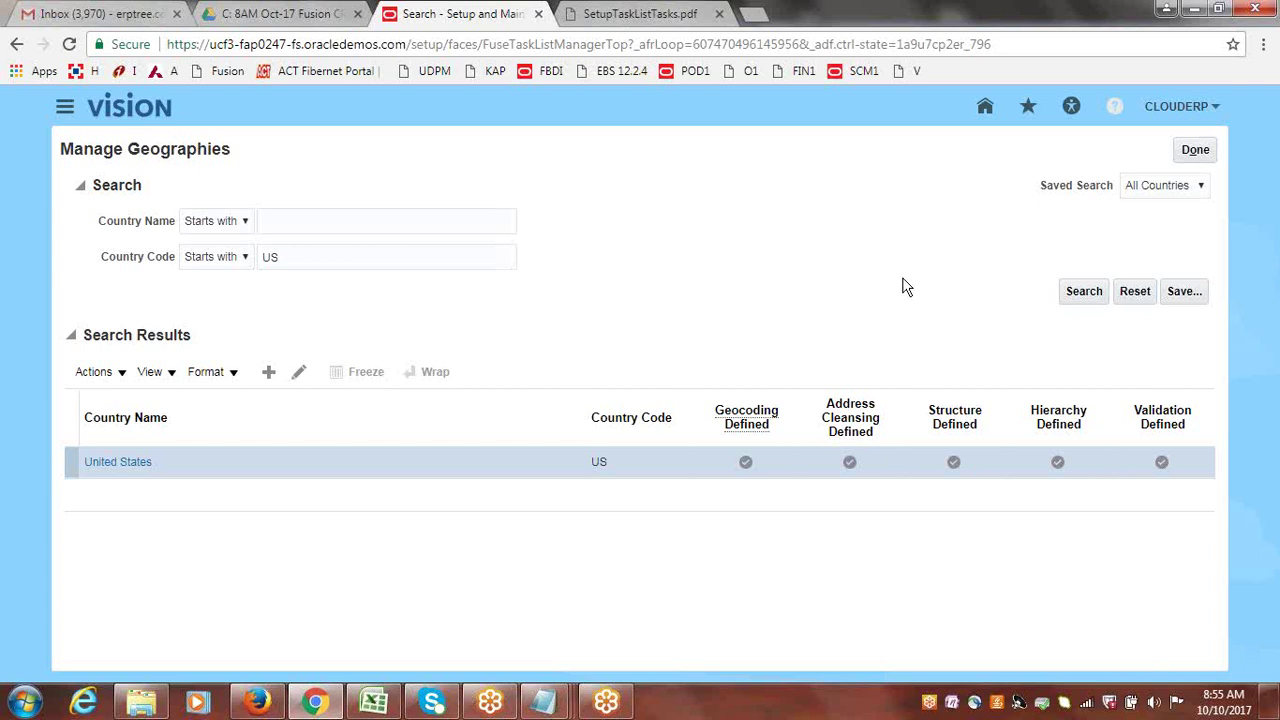
{"action": "left_click", "coordinate": [352, 258]}
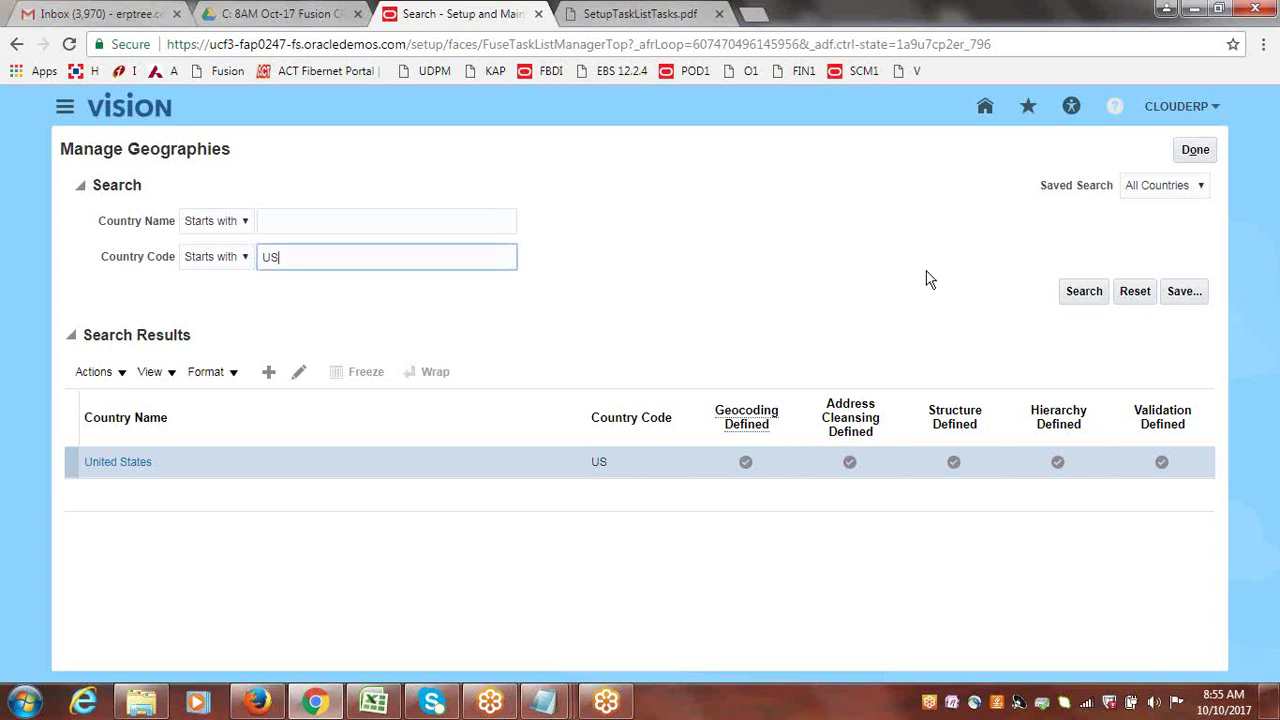
{"action": "left_click", "coordinate": [1096, 293]}
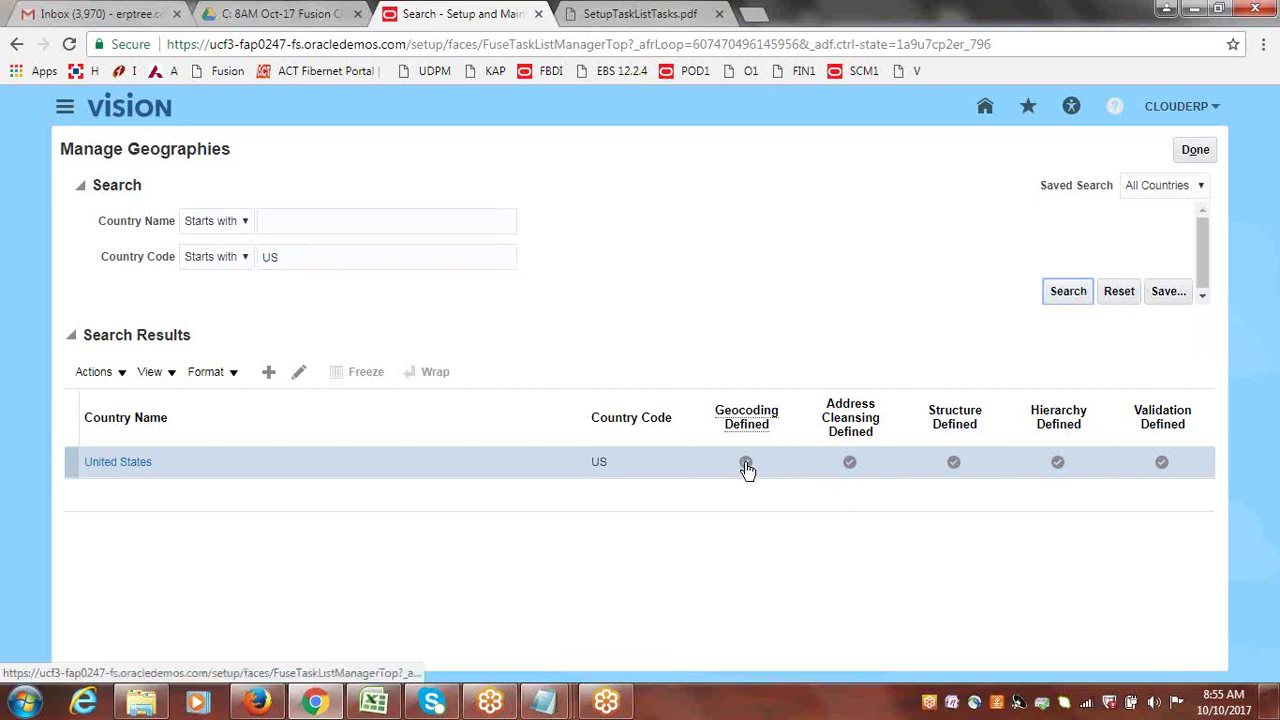
- Open the geography structure of the United States and look through the geography types available to add
{"action": "mouse_move", "coordinate": [747, 470]}
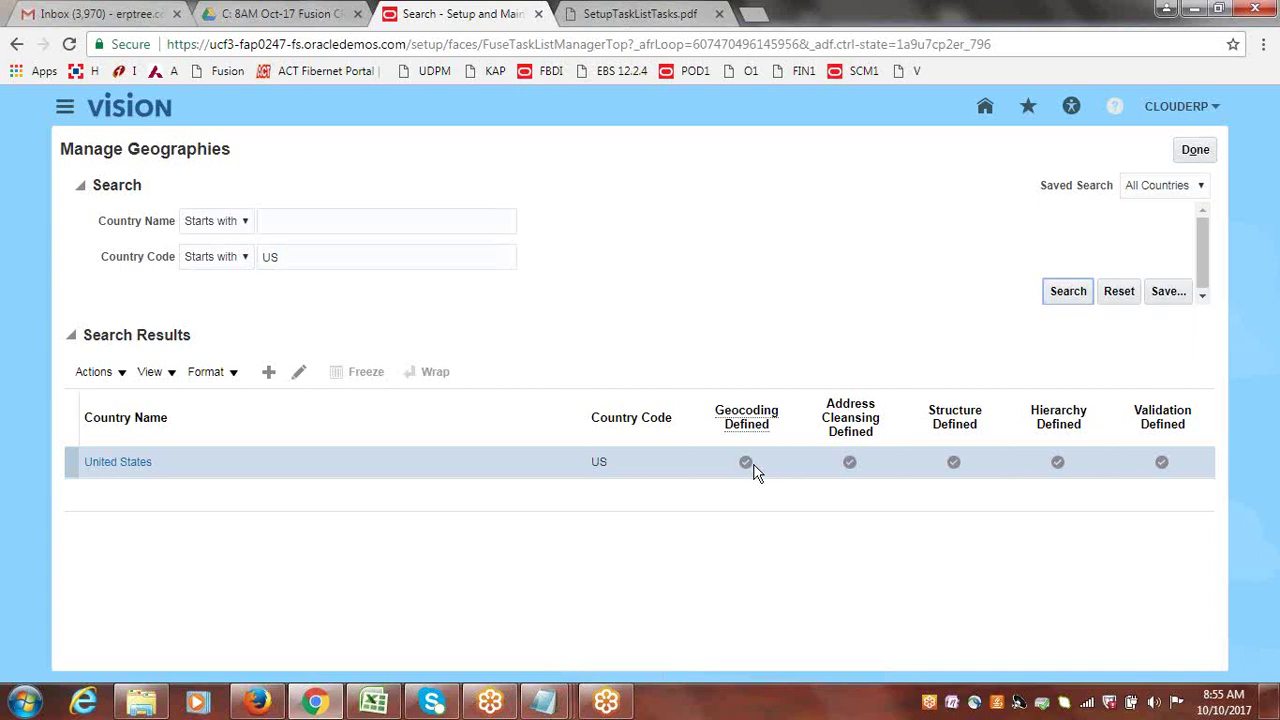
{"action": "mouse_move", "coordinate": [851, 468]}
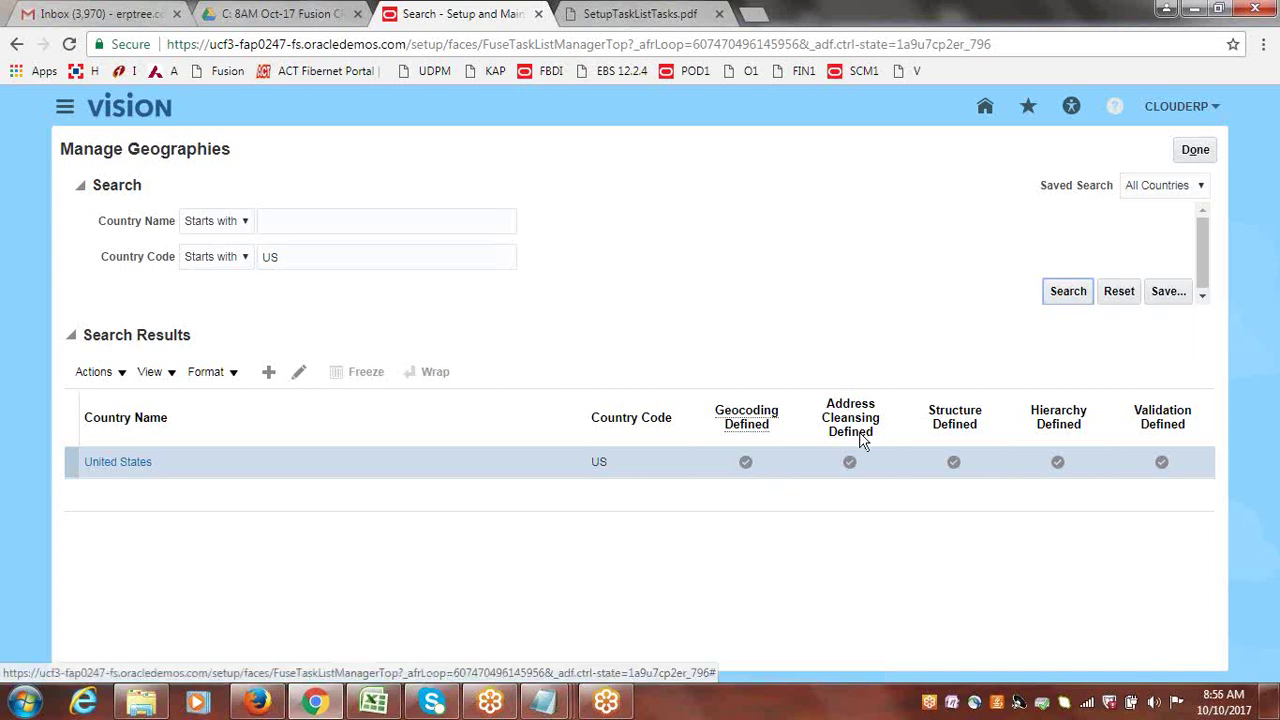
{"action": "left_click", "coordinate": [954, 462]}
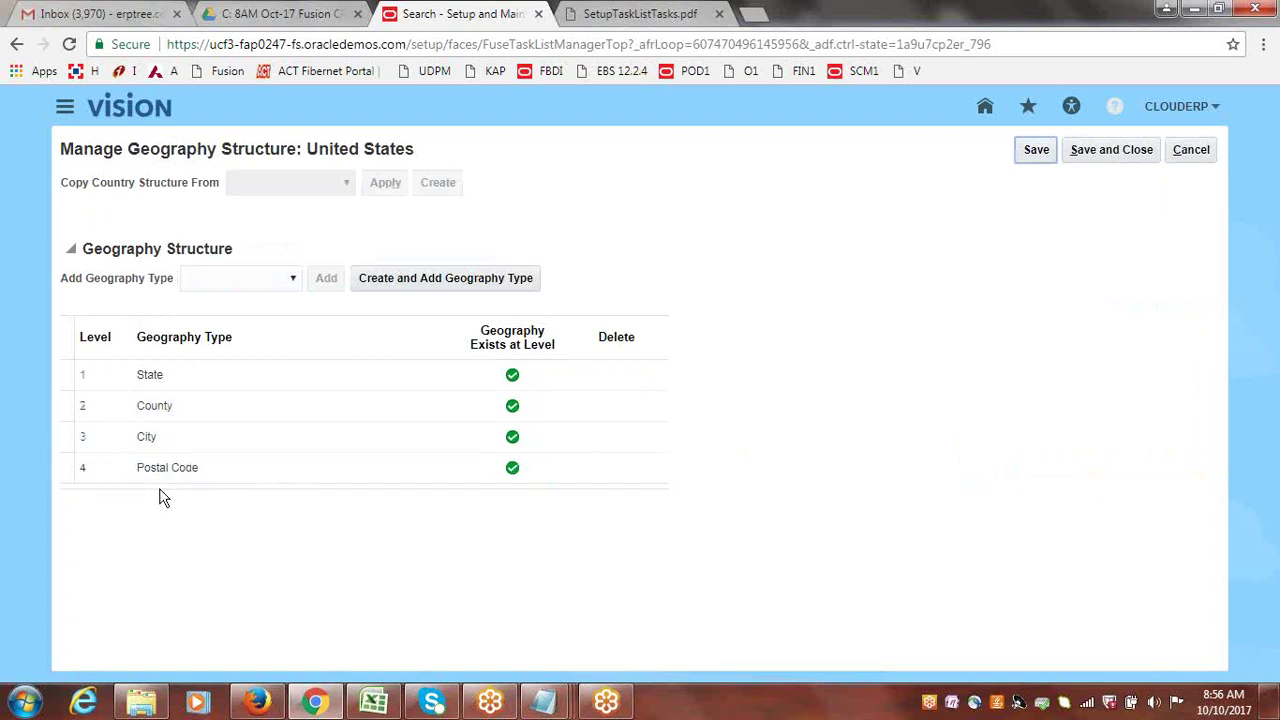
{"action": "left_click", "coordinate": [294, 278]}
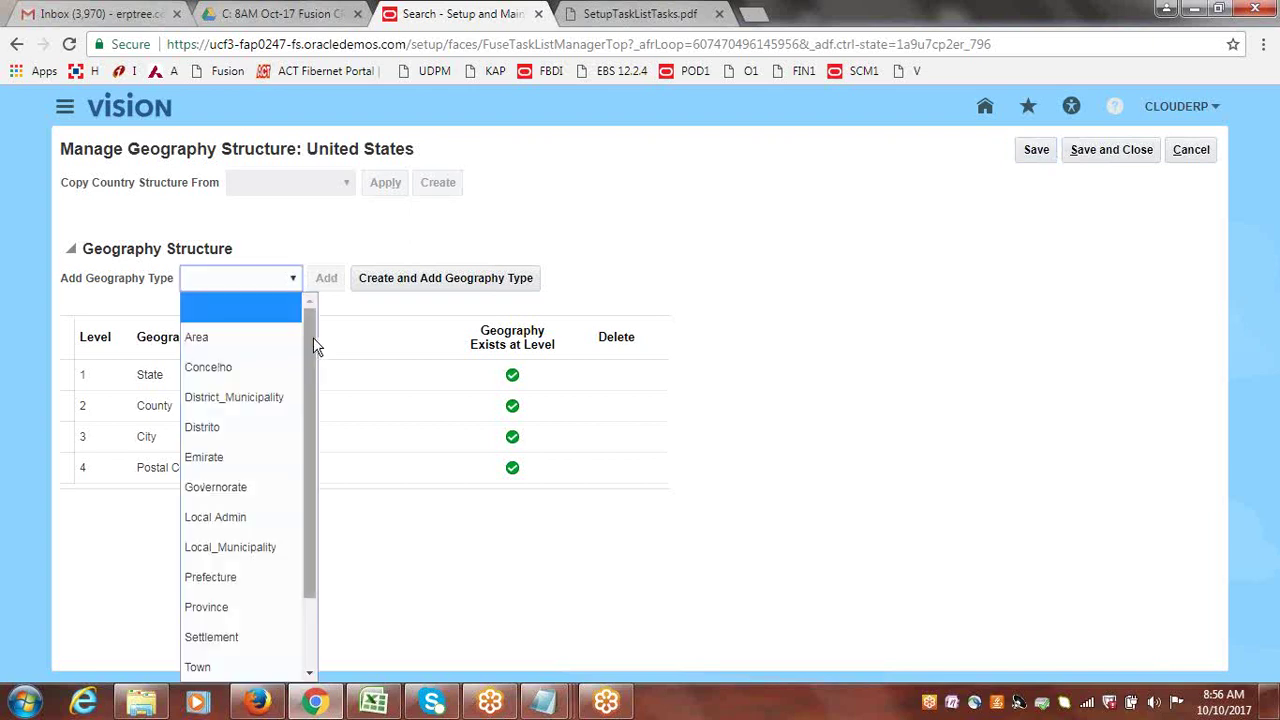
{"action": "left_click_drag", "start_coordinate": [313, 337], "coordinate": [343, 257]}
{"action": "left_click", "coordinate": [355, 248]}
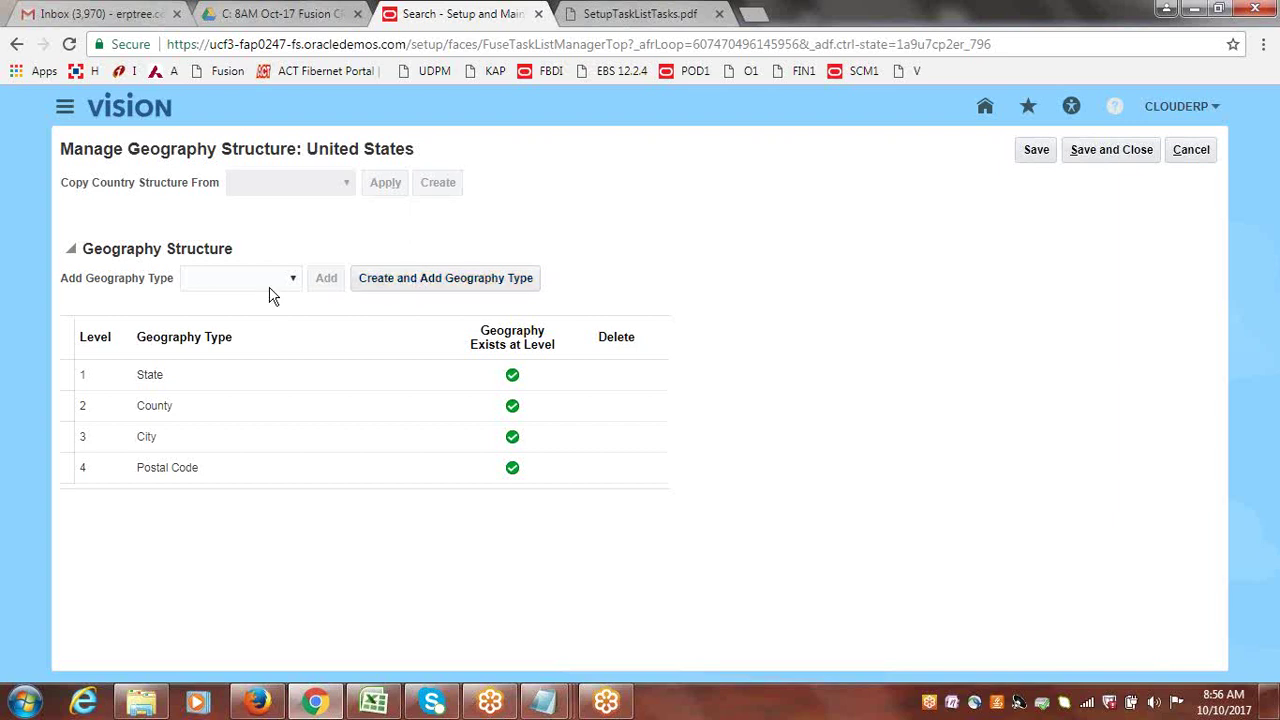
- Create a geography type named State1 and add it to the United States geography structure
{"action": "left_click", "coordinate": [413, 277]}
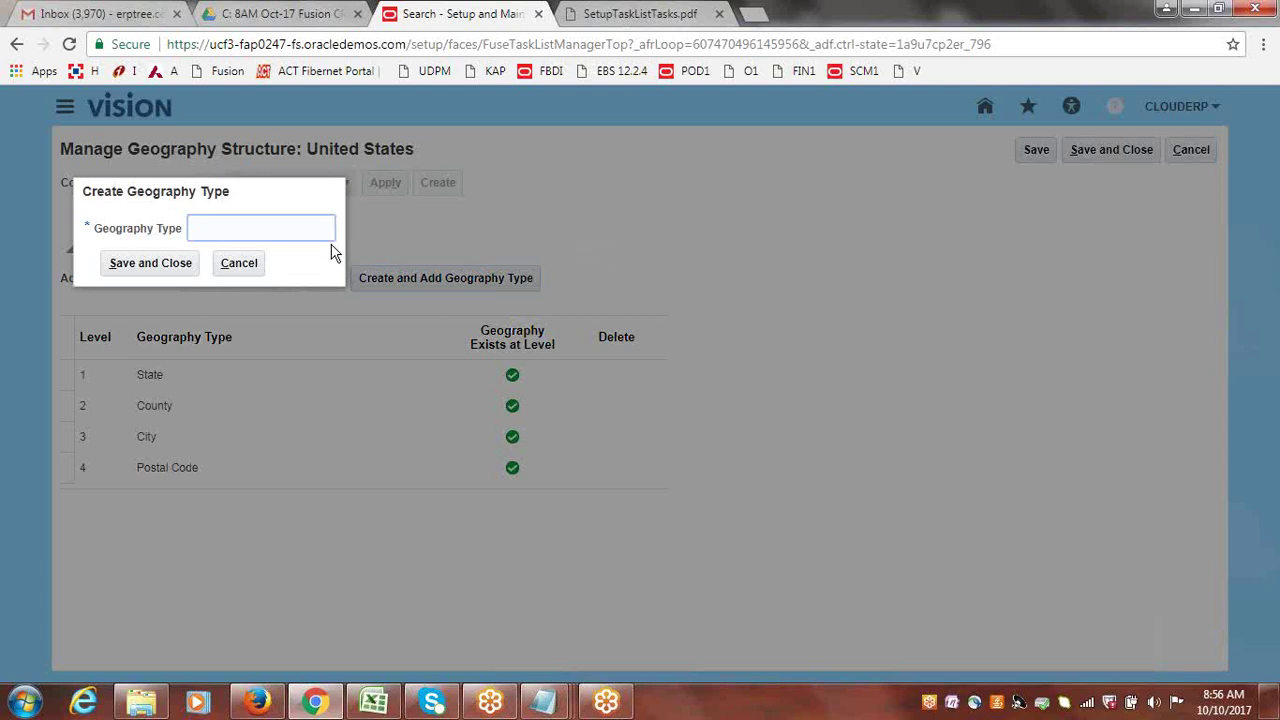
{"action": "type", "text": "s"}
{"action": "key", "text": "BackSpace"}
{"action": "type", "text": "State1"}
{"action": "left_click", "coordinate": [116, 268]}
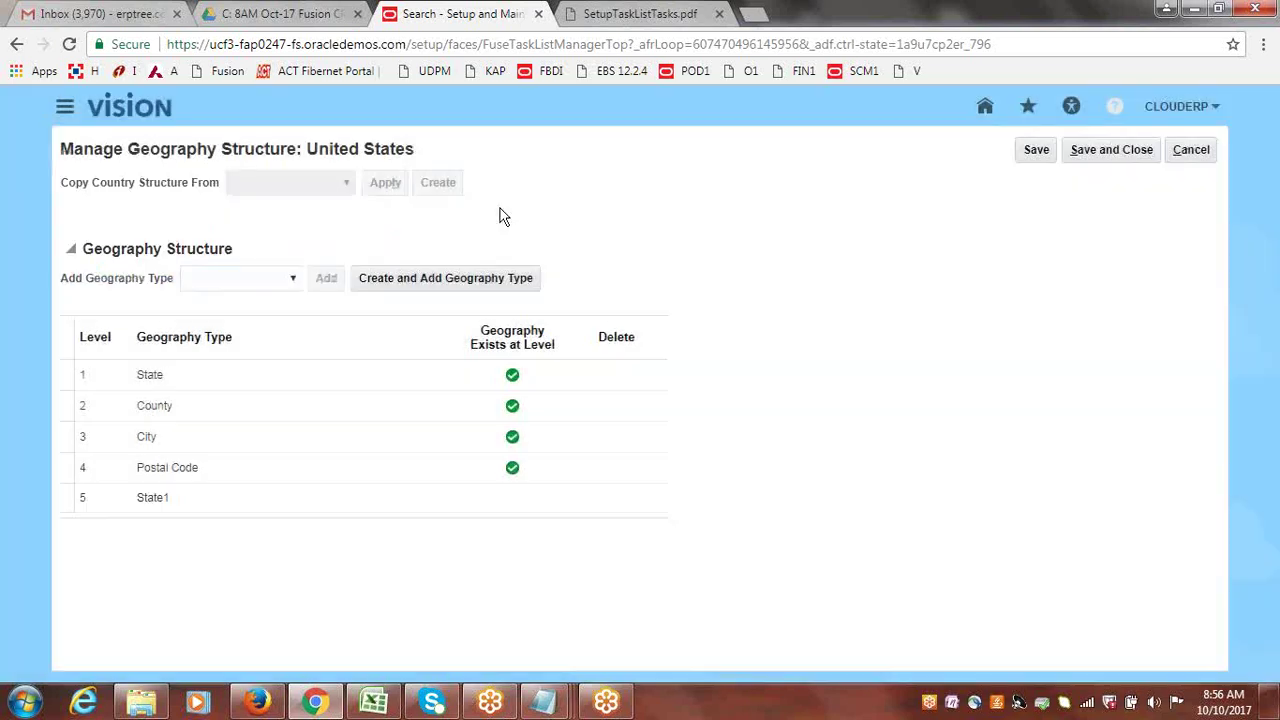
- Open the choices of existing geography types for the United States structure
{"action": "left_click", "coordinate": [293, 280]}
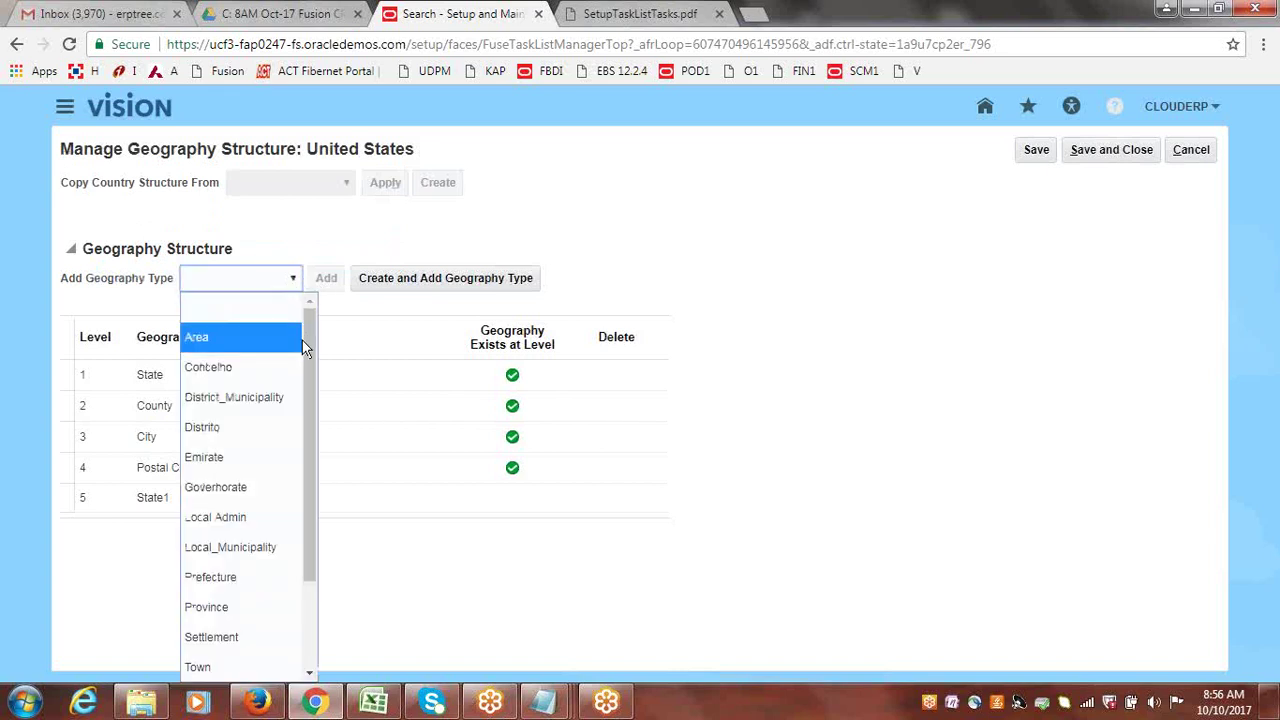
{"action": "scroll", "coordinate": [309, 368], "scroll_direction": "down", "scroll_amount": 2}
{"action": "scroll", "coordinate": [313, 405], "scroll_direction": "down", "scroll_amount": 1}
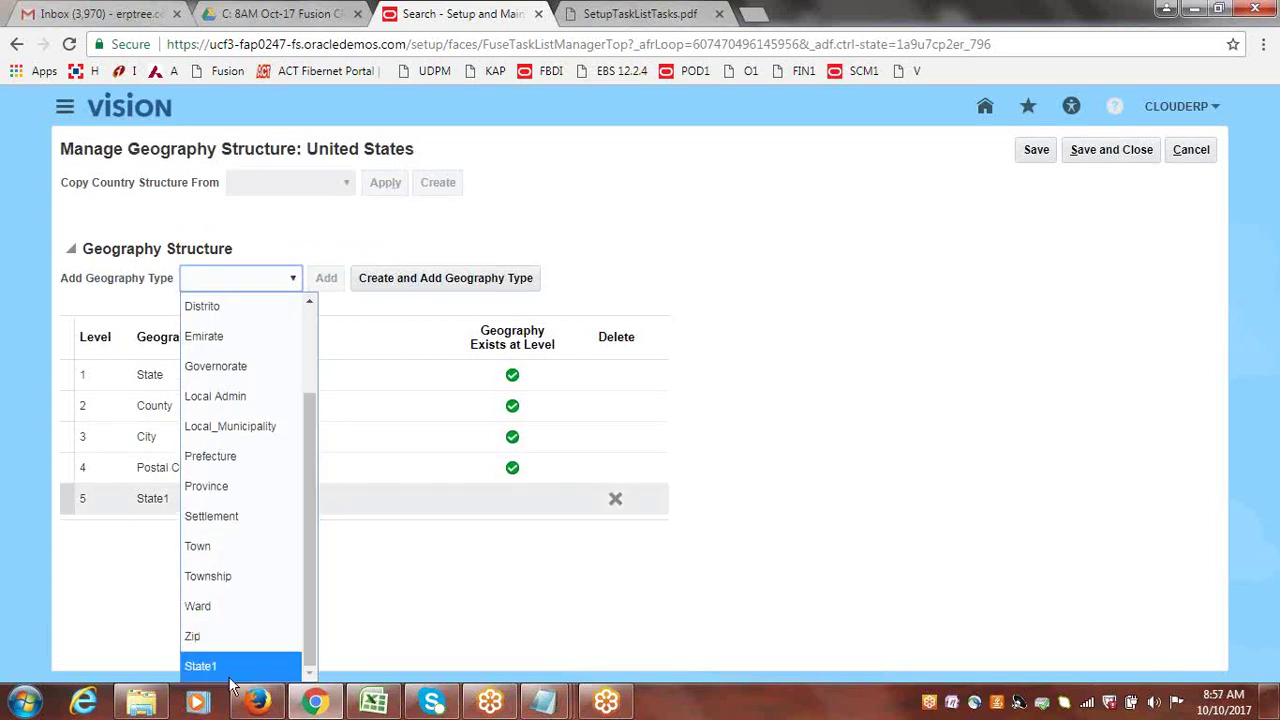
{"action": "left_click", "coordinate": [684, 240]}
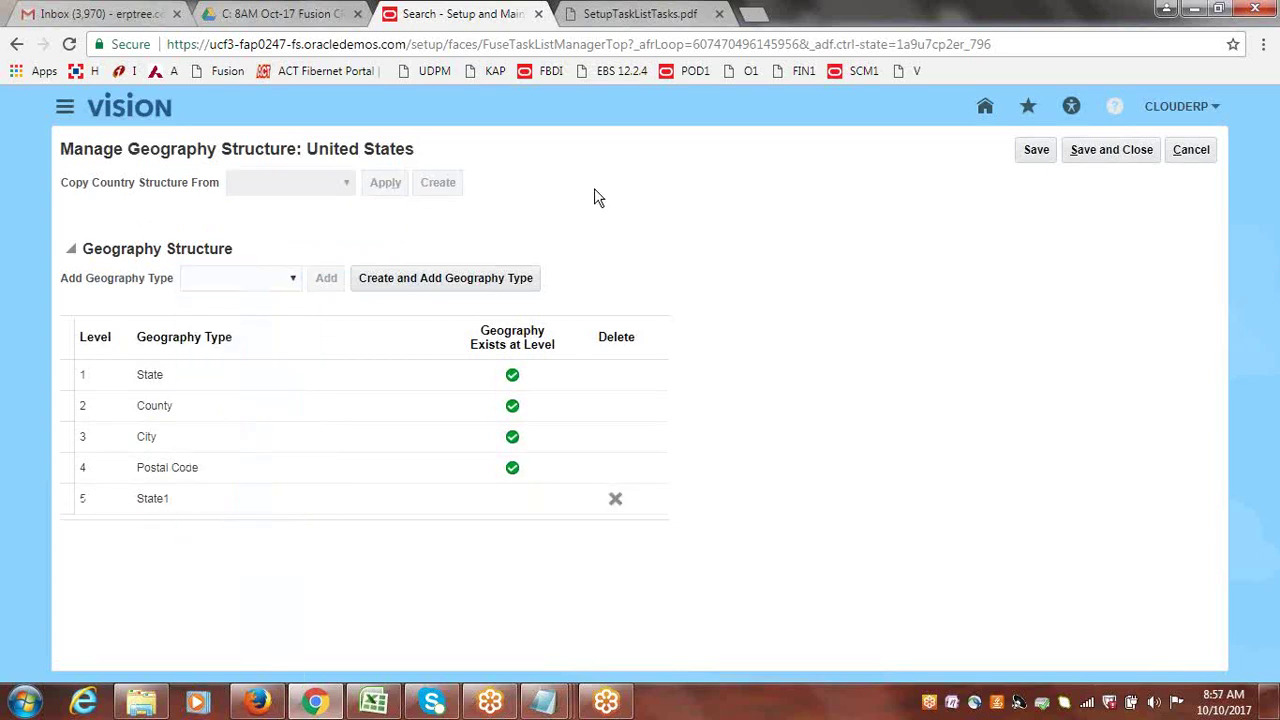
- Delete the State1 level from the United States geography structure, and save and close the structure
{"action": "left_click", "coordinate": [63, 499]}
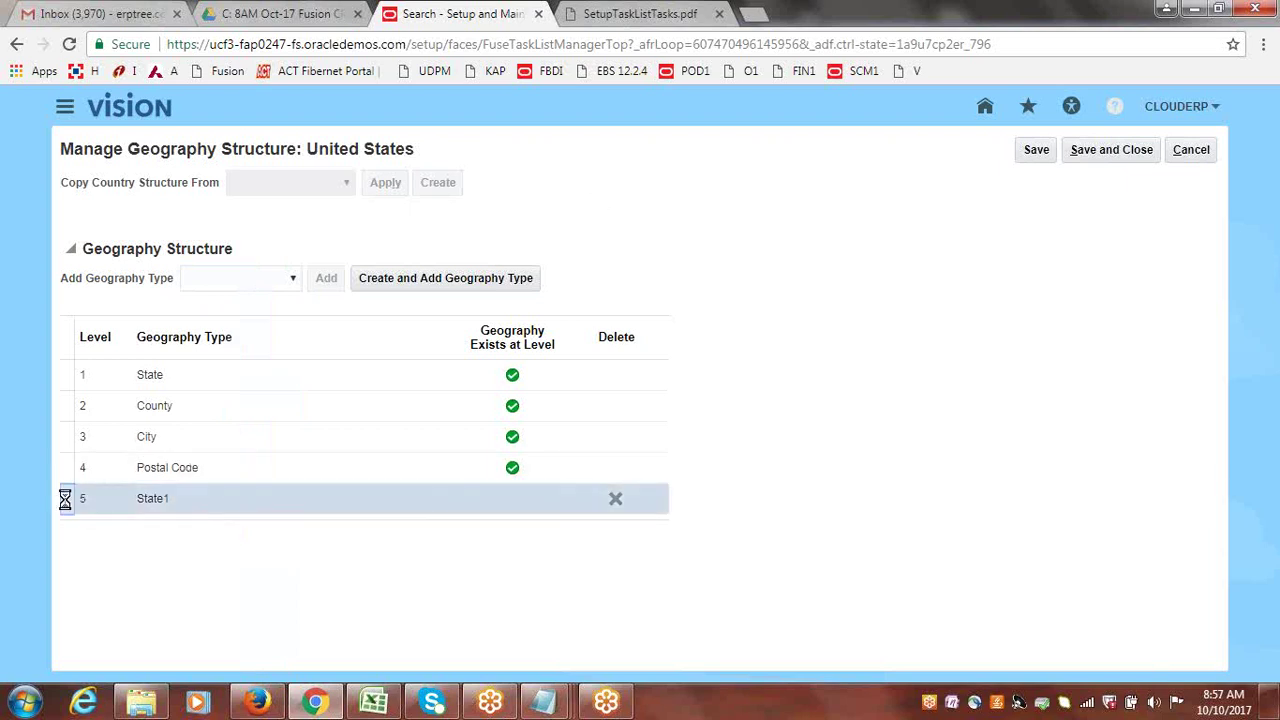
{"action": "left_click", "coordinate": [615, 500]}
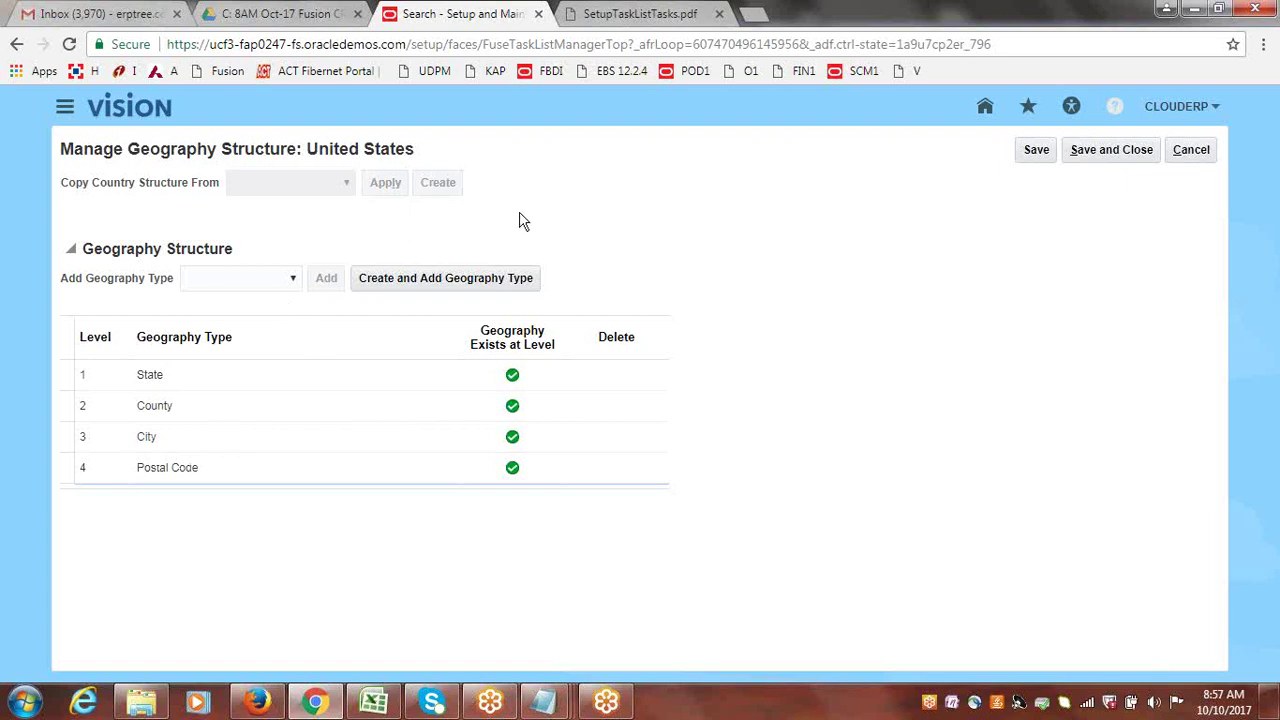
{"action": "left_click", "coordinate": [1090, 157]}
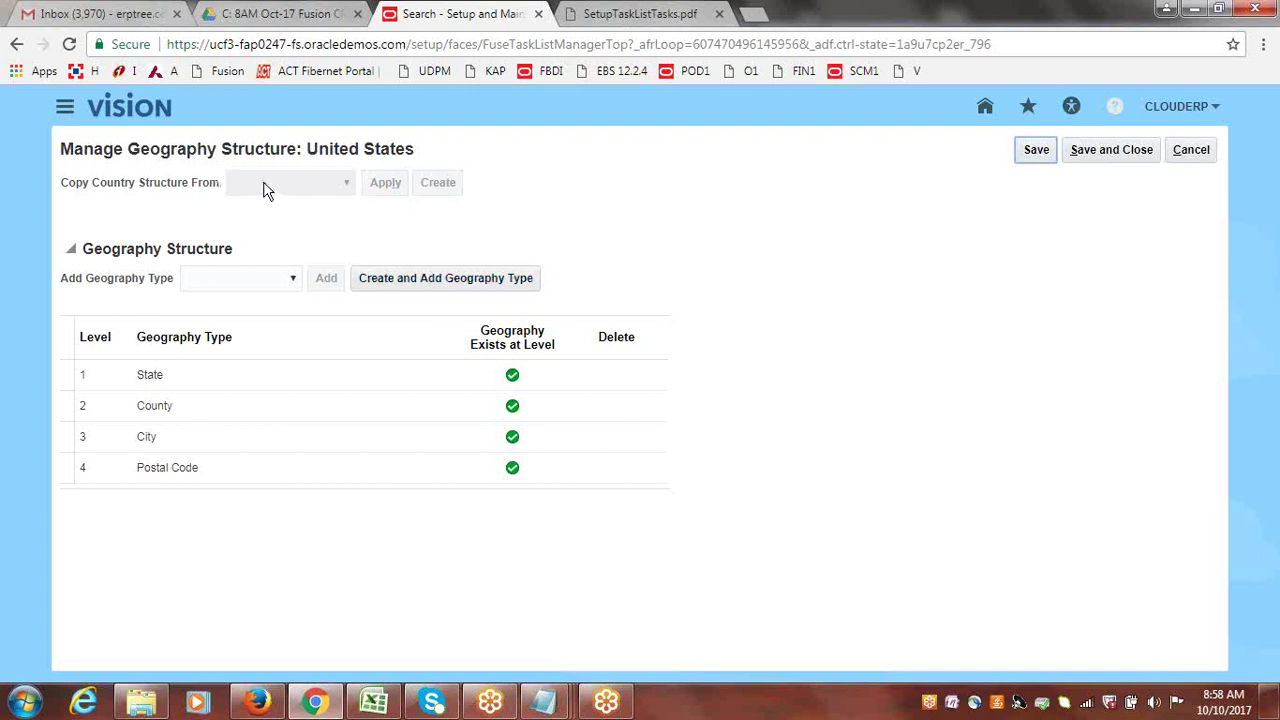
{"action": "left_click", "coordinate": [1133, 160]}
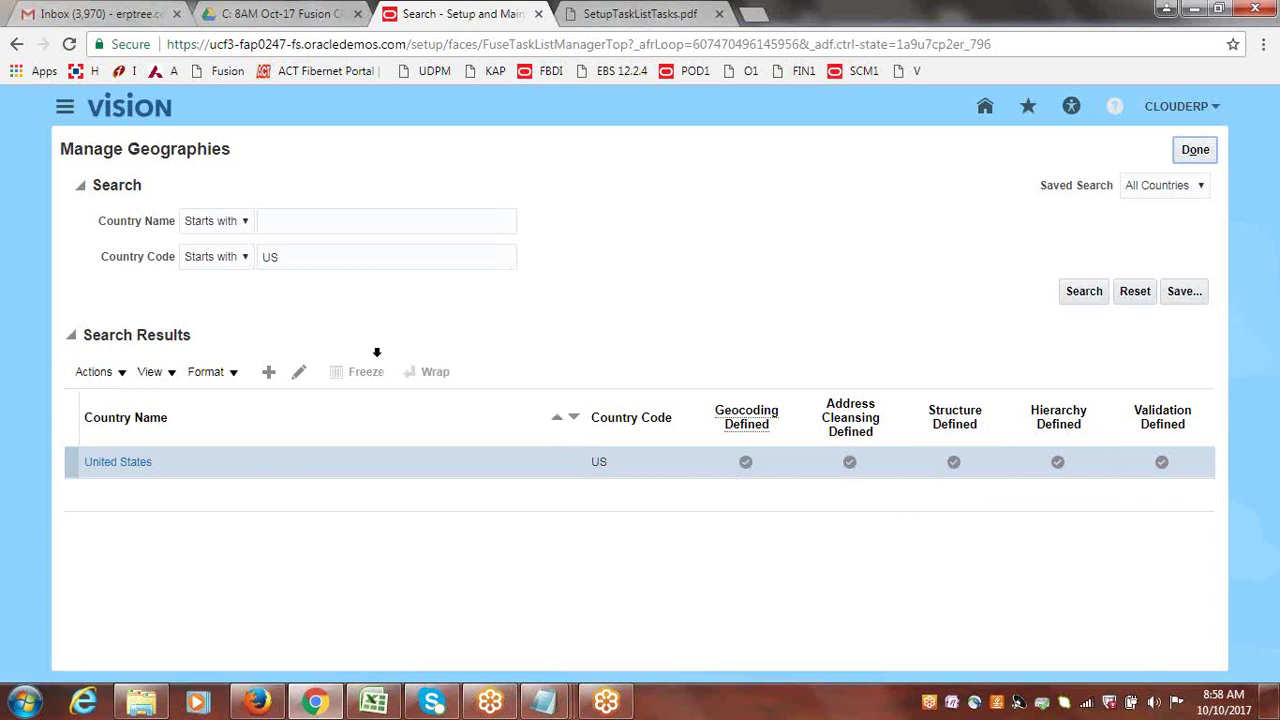
- Review the actions available for the United States record, including Import Nokia Data, and the Navigator's tools, including Scheduled Processes
{"action": "left_click", "coordinate": [121, 377]}
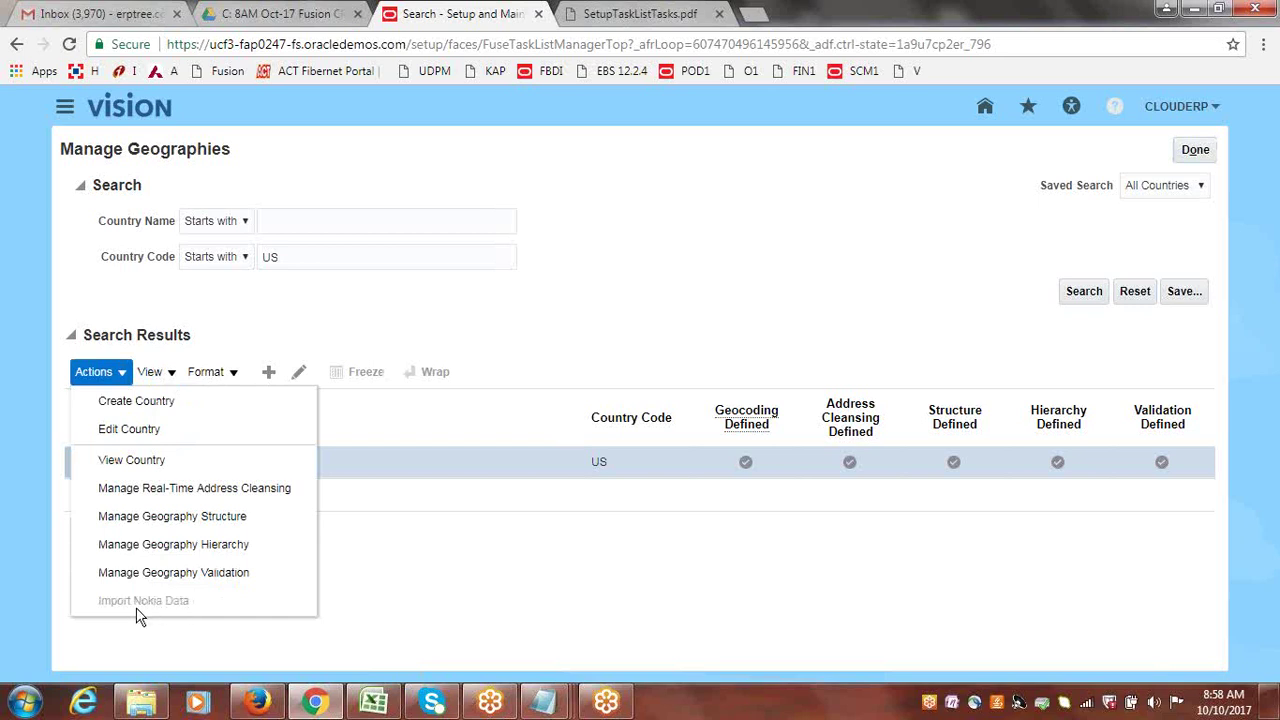
{"action": "left_click", "coordinate": [510, 370]}
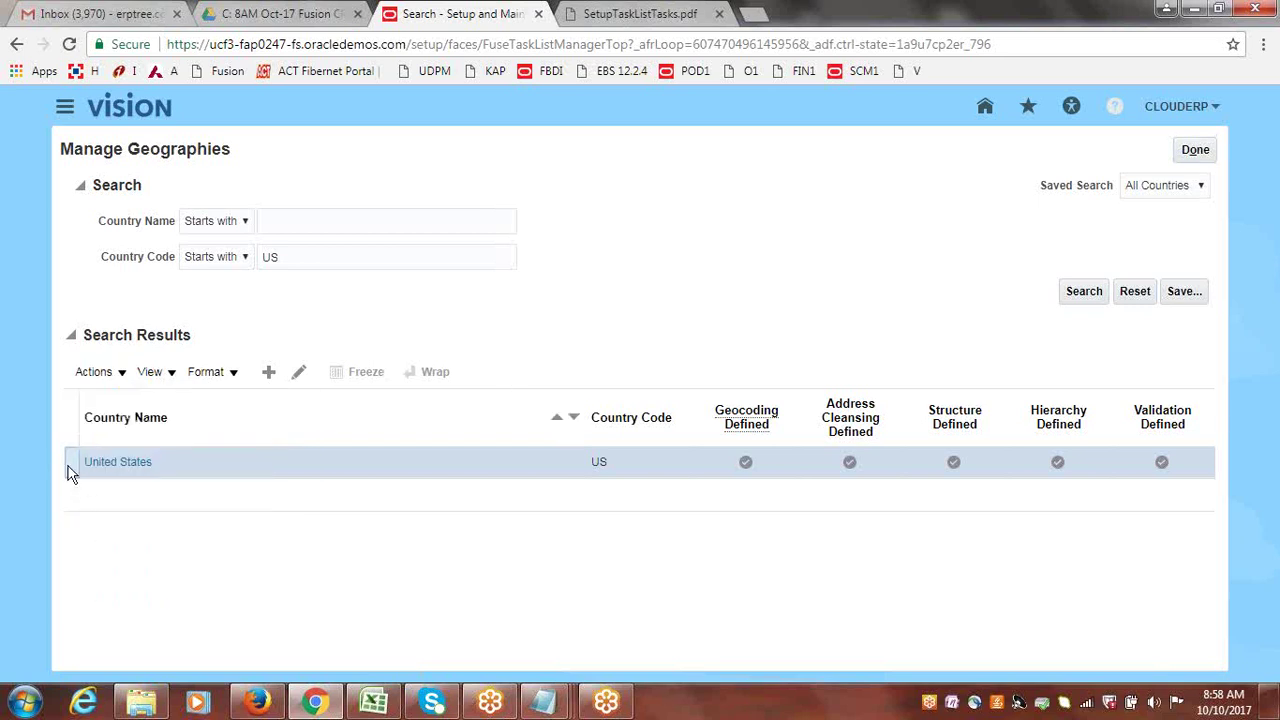
{"action": "left_click", "coordinate": [122, 375]}
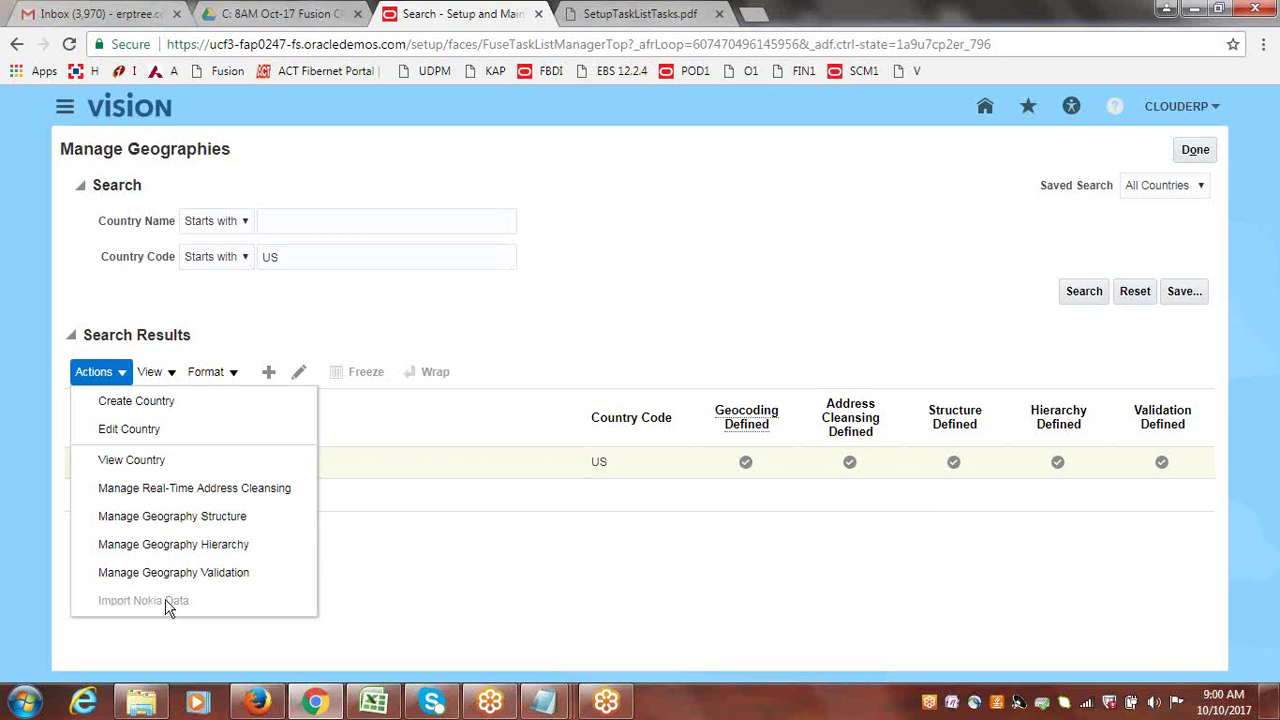
{"action": "left_click", "coordinate": [580, 550]}
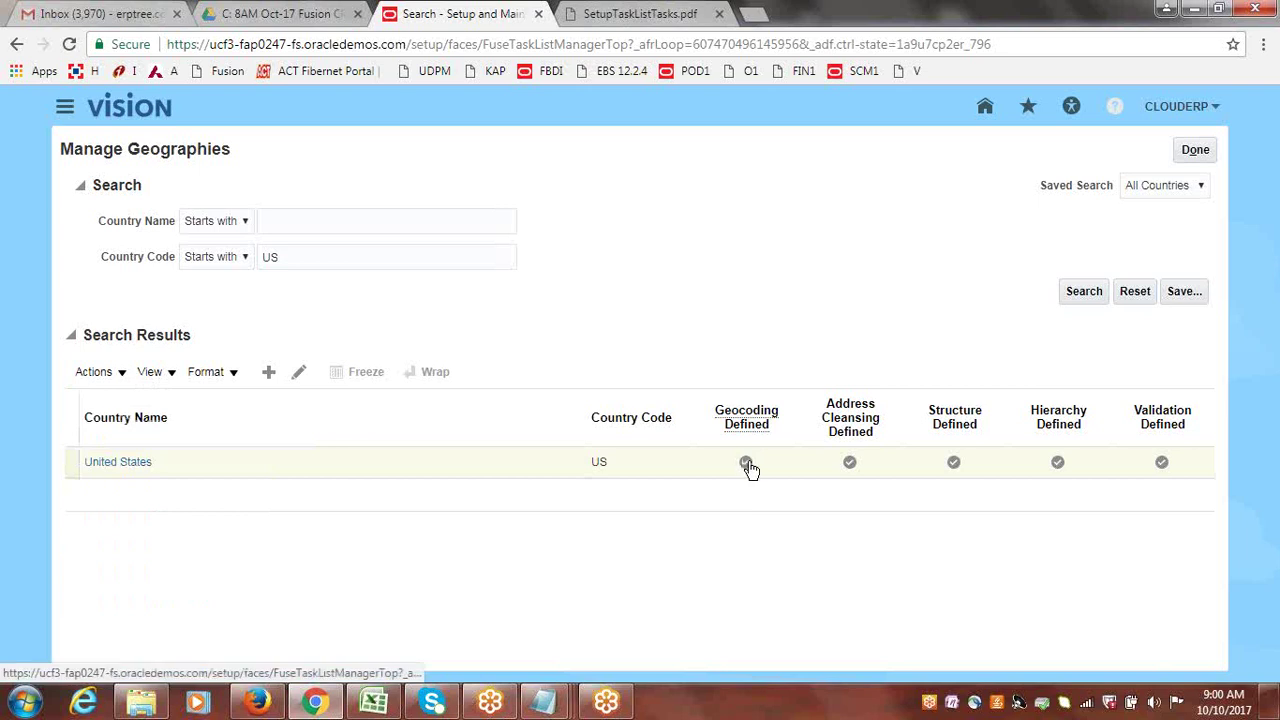
{"action": "key", "text": "Tab"}
{"action": "left_click", "coordinate": [118, 372]}
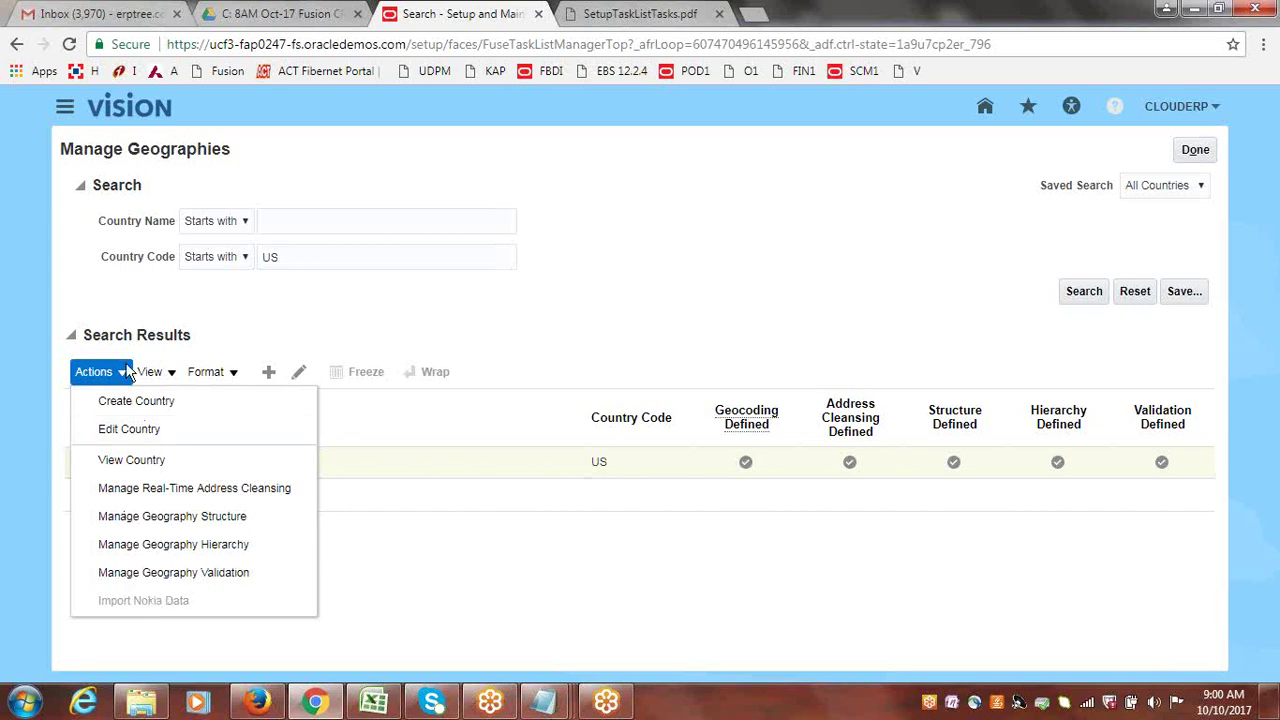
{"action": "left_click", "coordinate": [608, 581]}
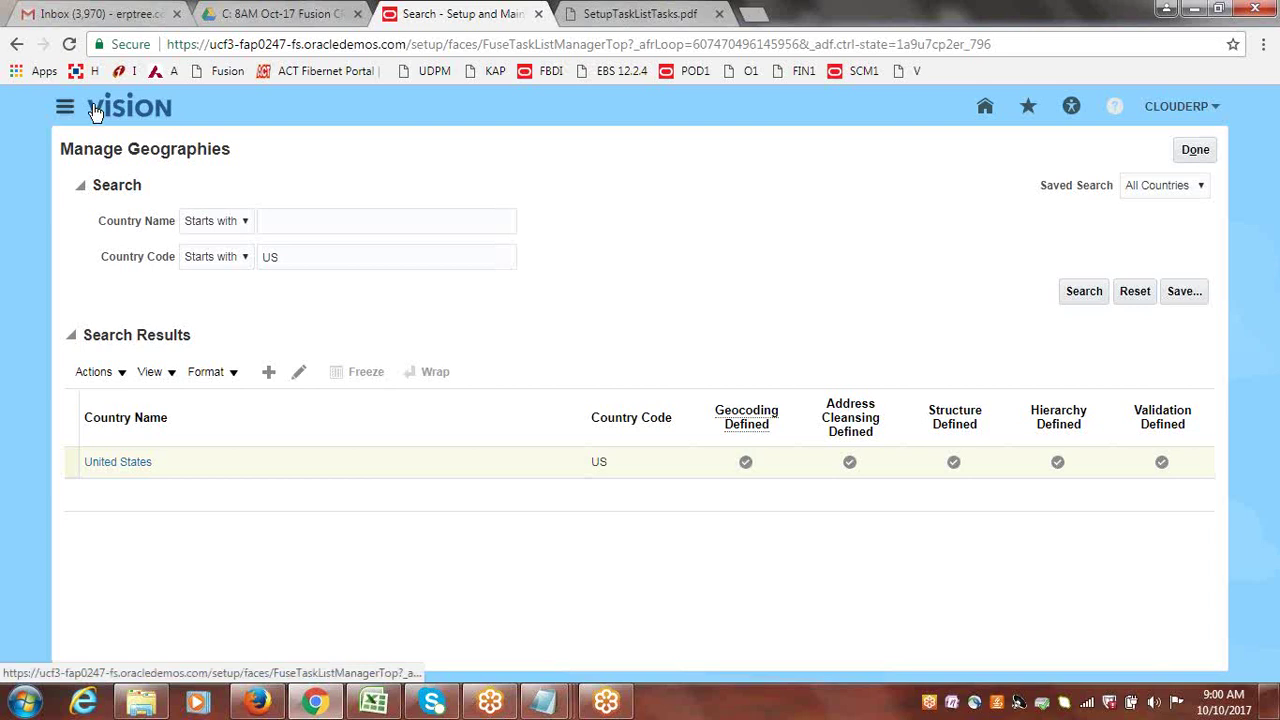
{"action": "left_click", "coordinate": [64, 107]}
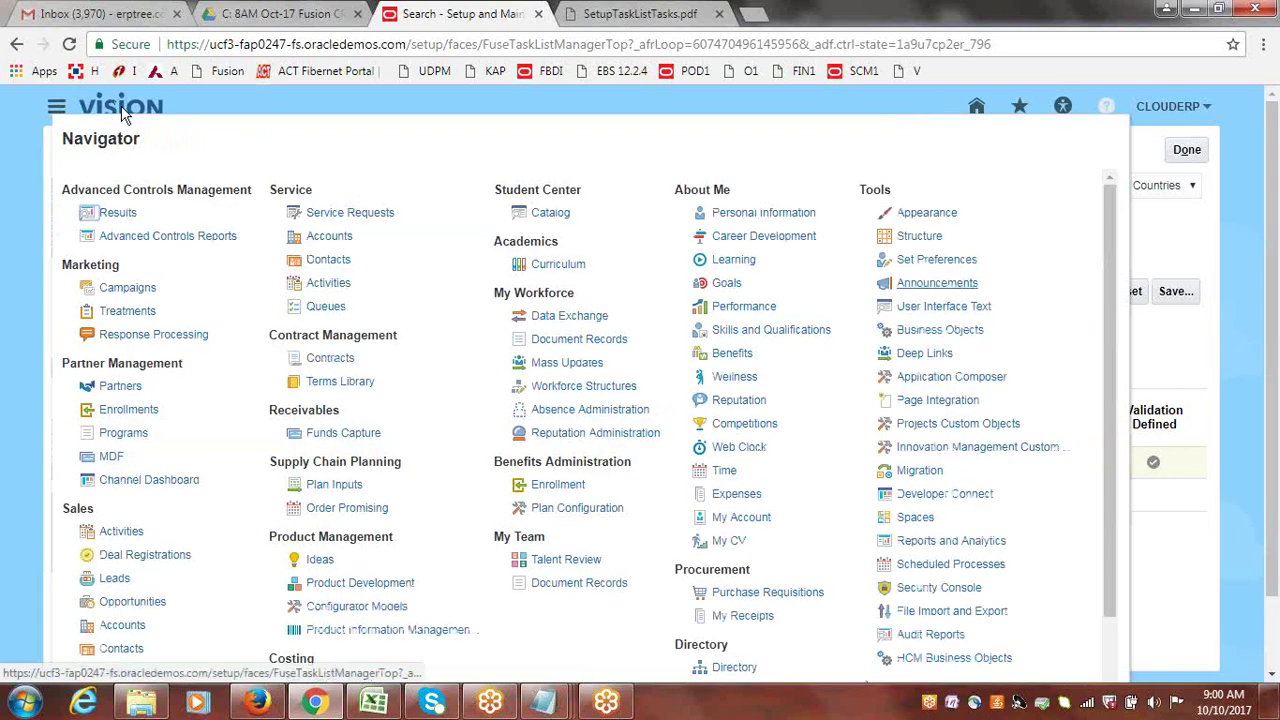
{"action": "left_click_drag", "start_coordinate": [1112, 345], "coordinate": [1106, 455]}
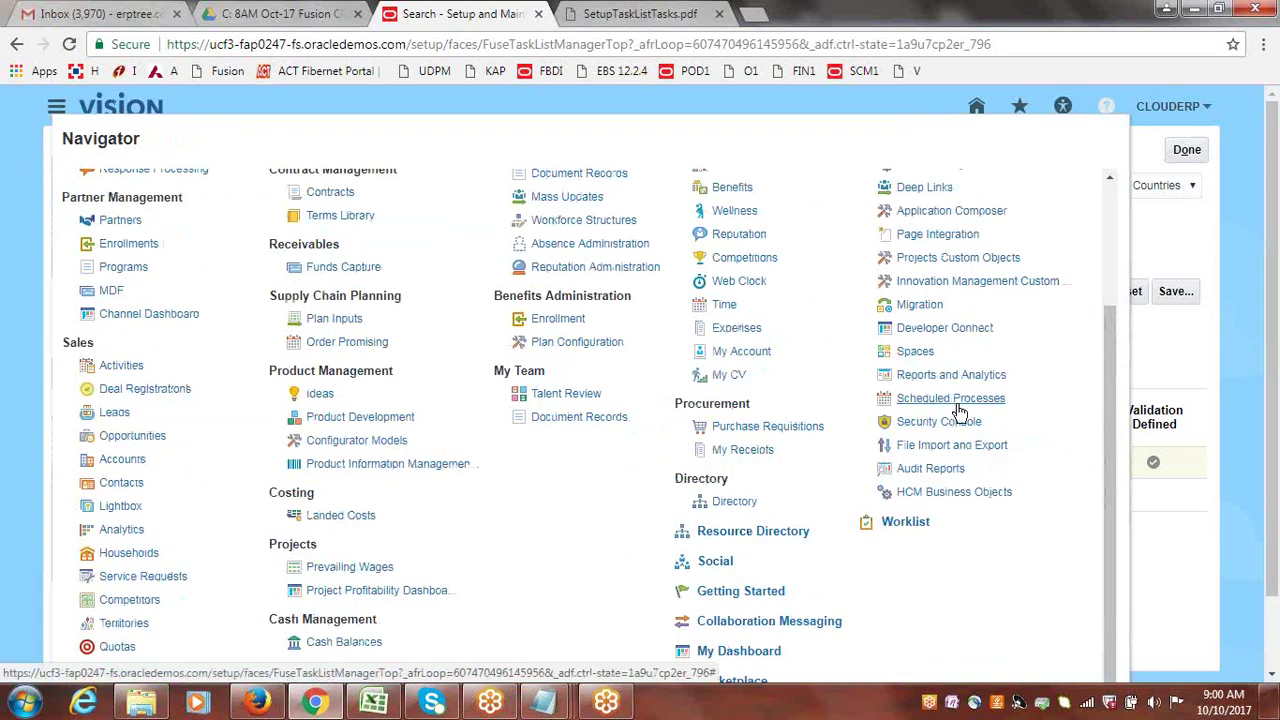
{"action": "left_click", "coordinate": [1190, 238]}
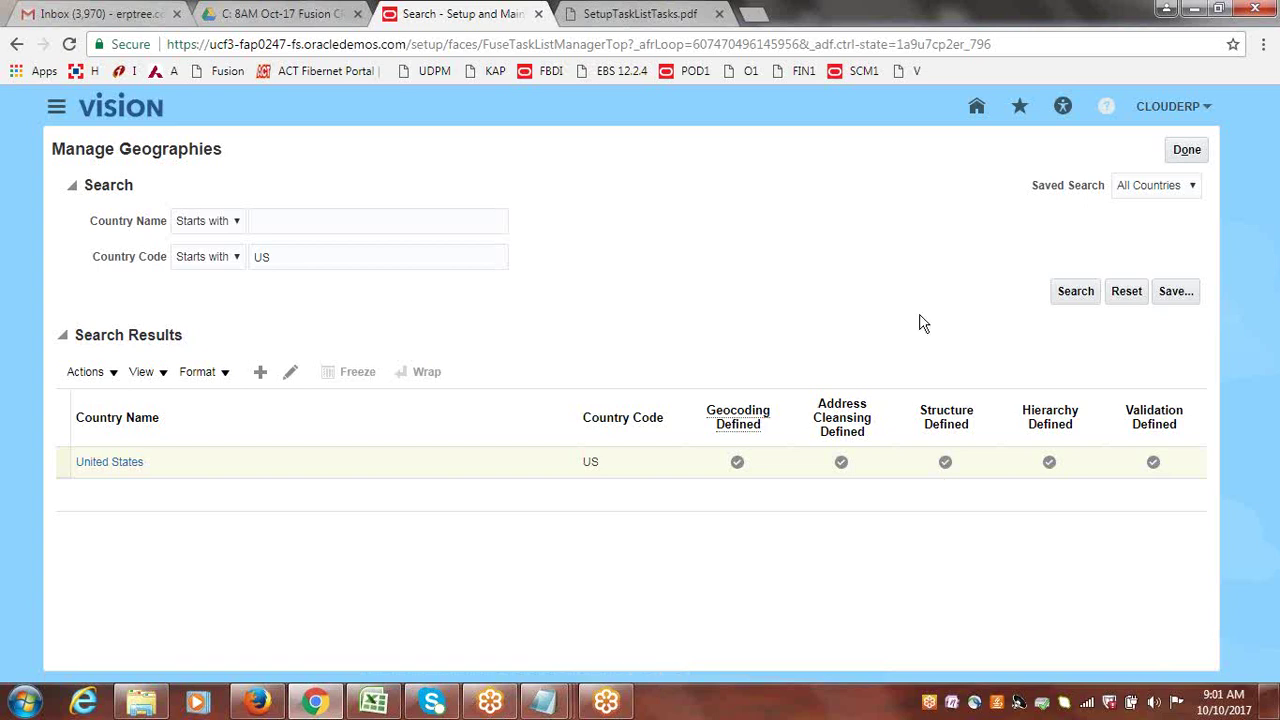
- Open the United States geography hierarchy and expand AK, Aleutians East Borough and Akutan down to the postal code
{"action": "left_click", "coordinate": [1050, 464]}
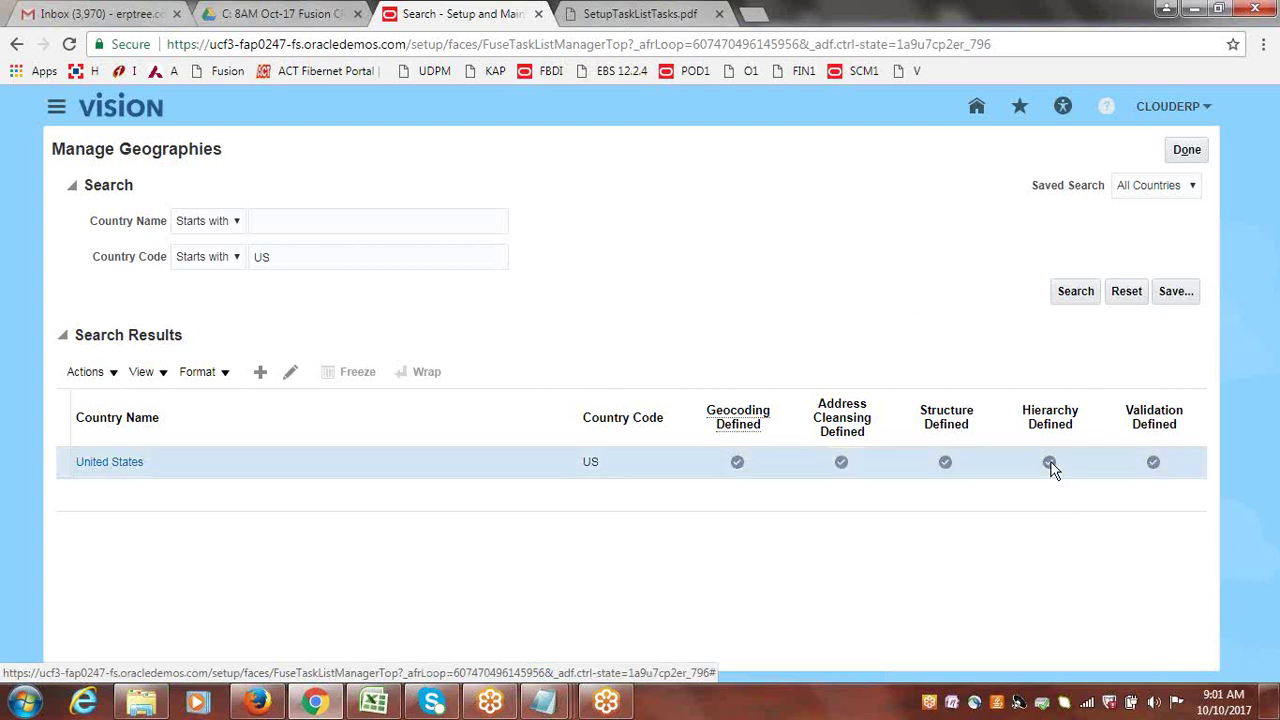
{"action": "left_click", "coordinate": [1050, 464]}
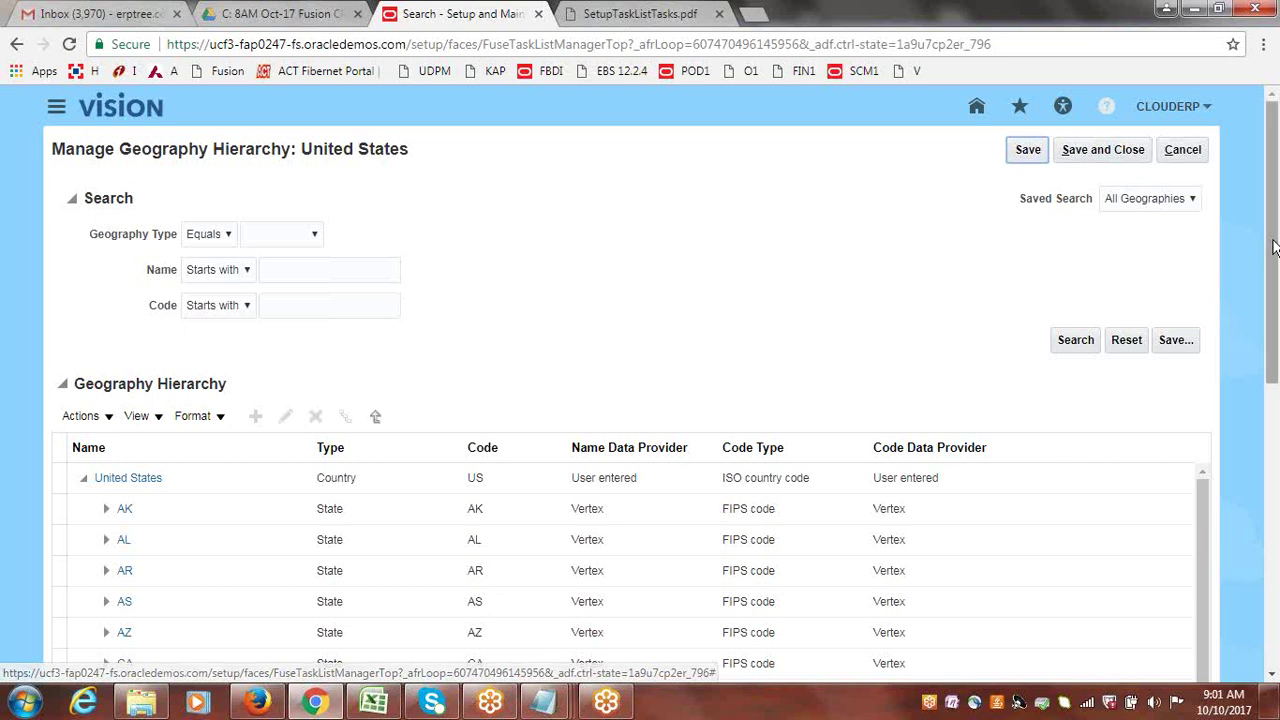
{"action": "left_click_drag", "start_coordinate": [1276, 261], "coordinate": [1278, 360]}
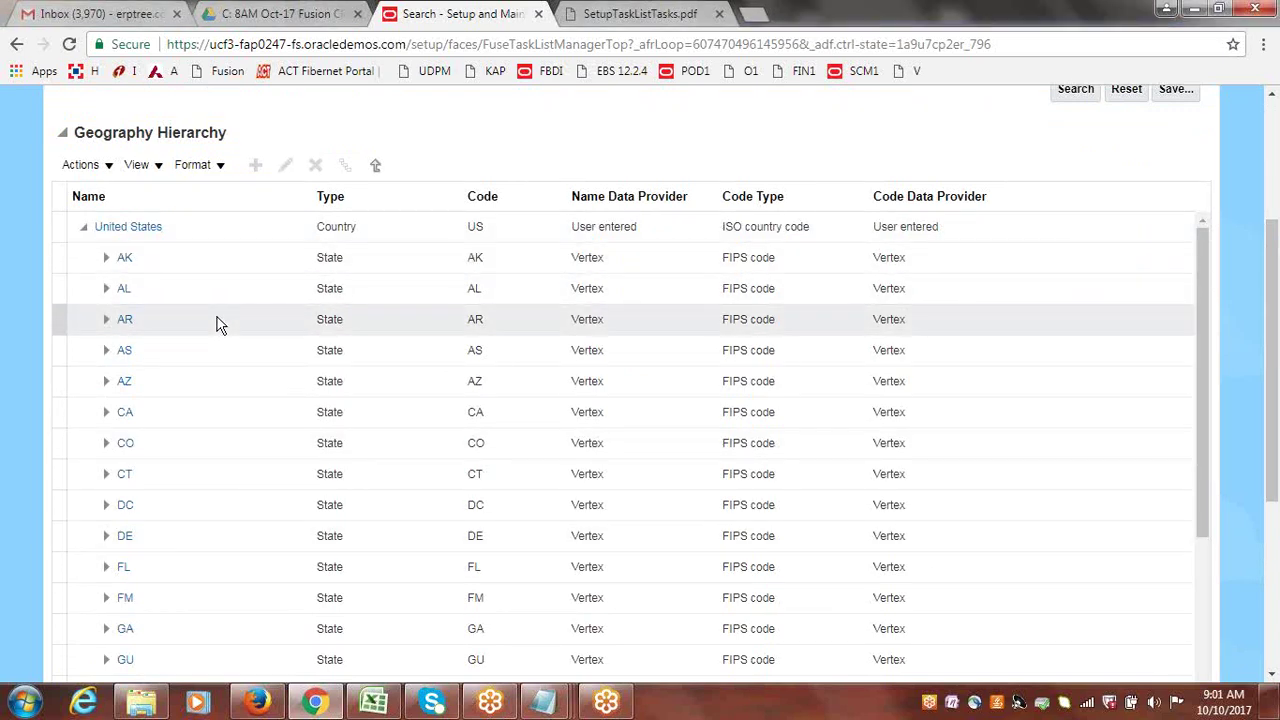
{"action": "left_click", "coordinate": [106, 263]}
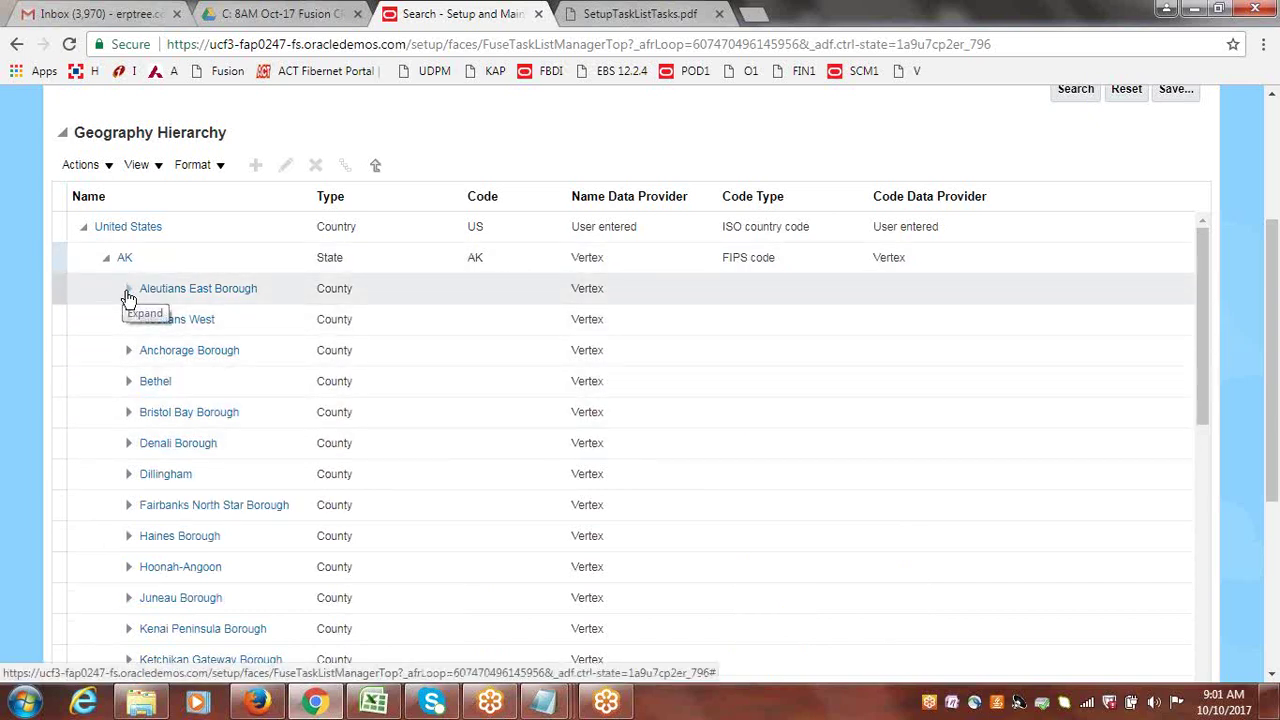
{"action": "left_click", "coordinate": [127, 292]}
{"action": "left_click", "coordinate": [128, 294]}
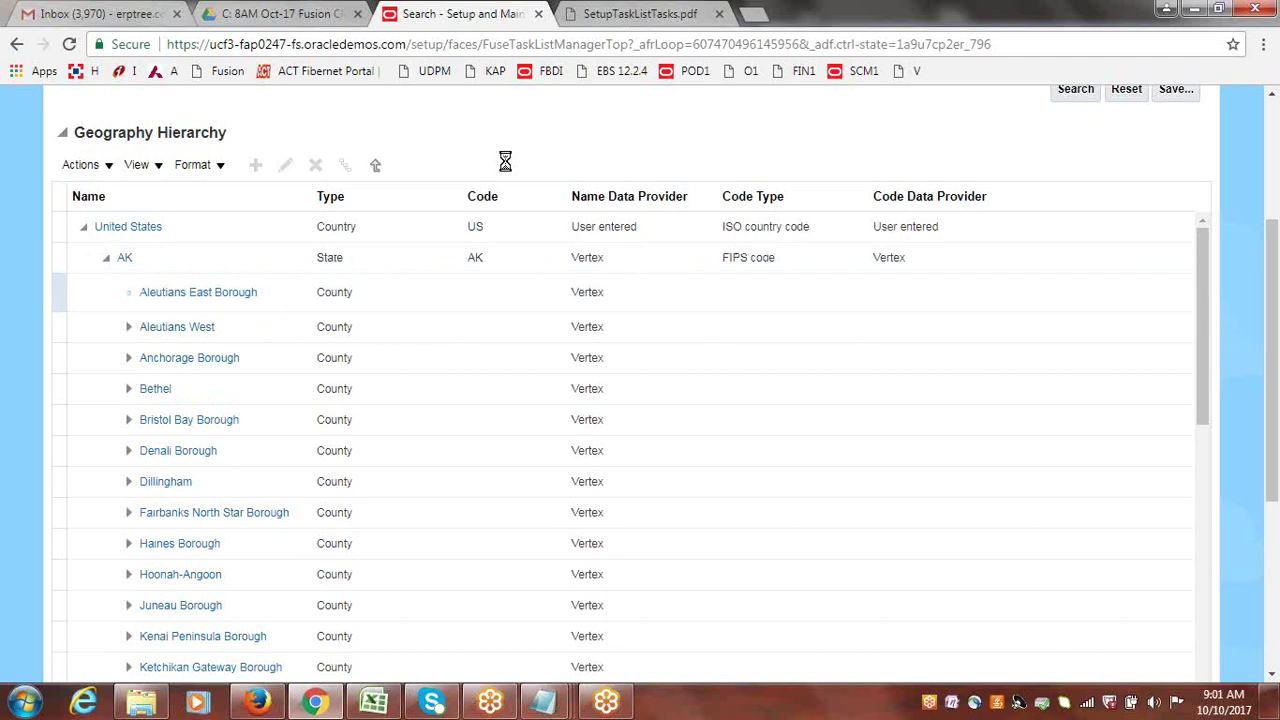
{"action": "left_click", "coordinate": [150, 320]}
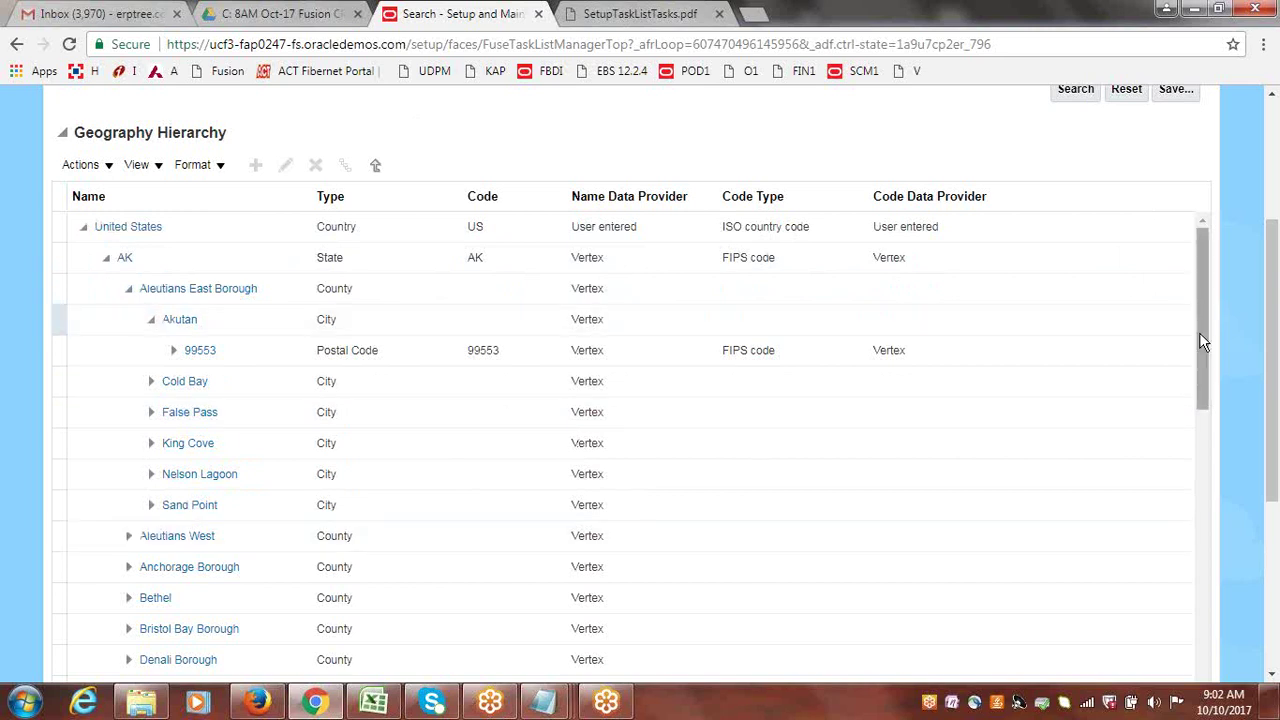
- Examine the United States hierarchy levels from country through state, county and city to postal code, along with the search criteria above
{"action": "left_click_drag", "start_coordinate": [1276, 371], "coordinate": [1278, 315]}
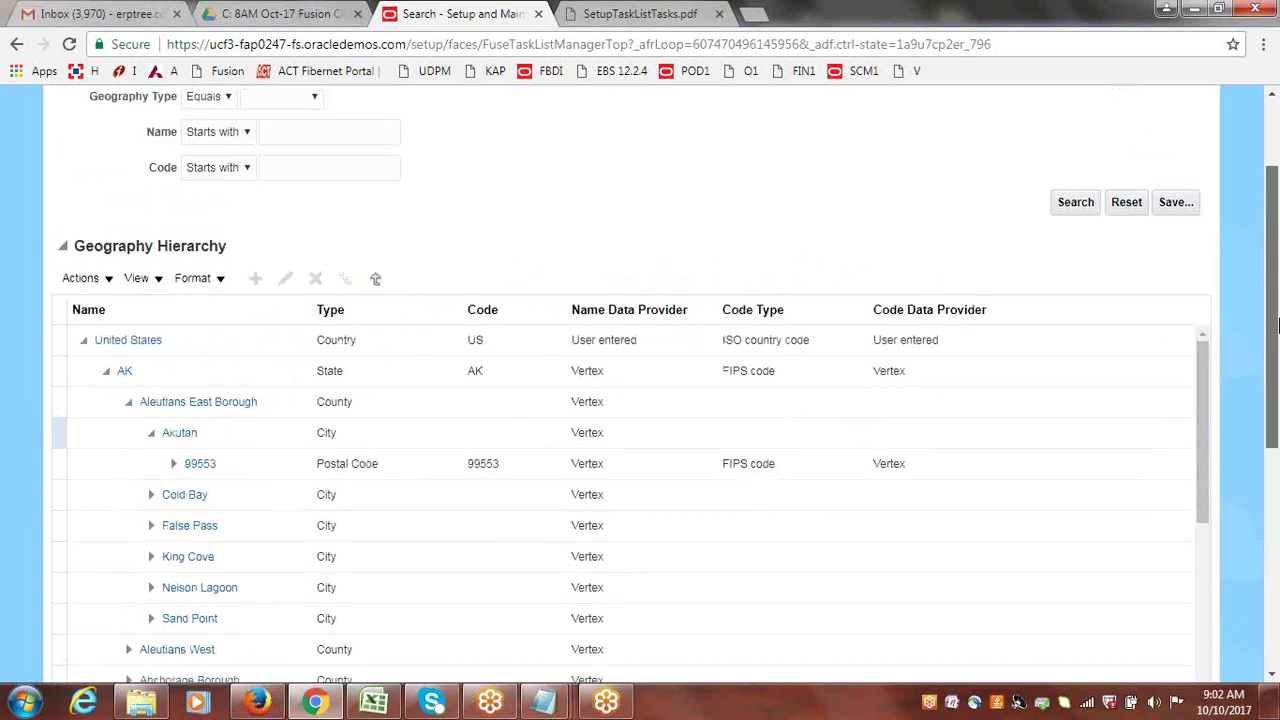
{"action": "left_click_drag", "start_coordinate": [1277, 316], "coordinate": [1277, 345]}
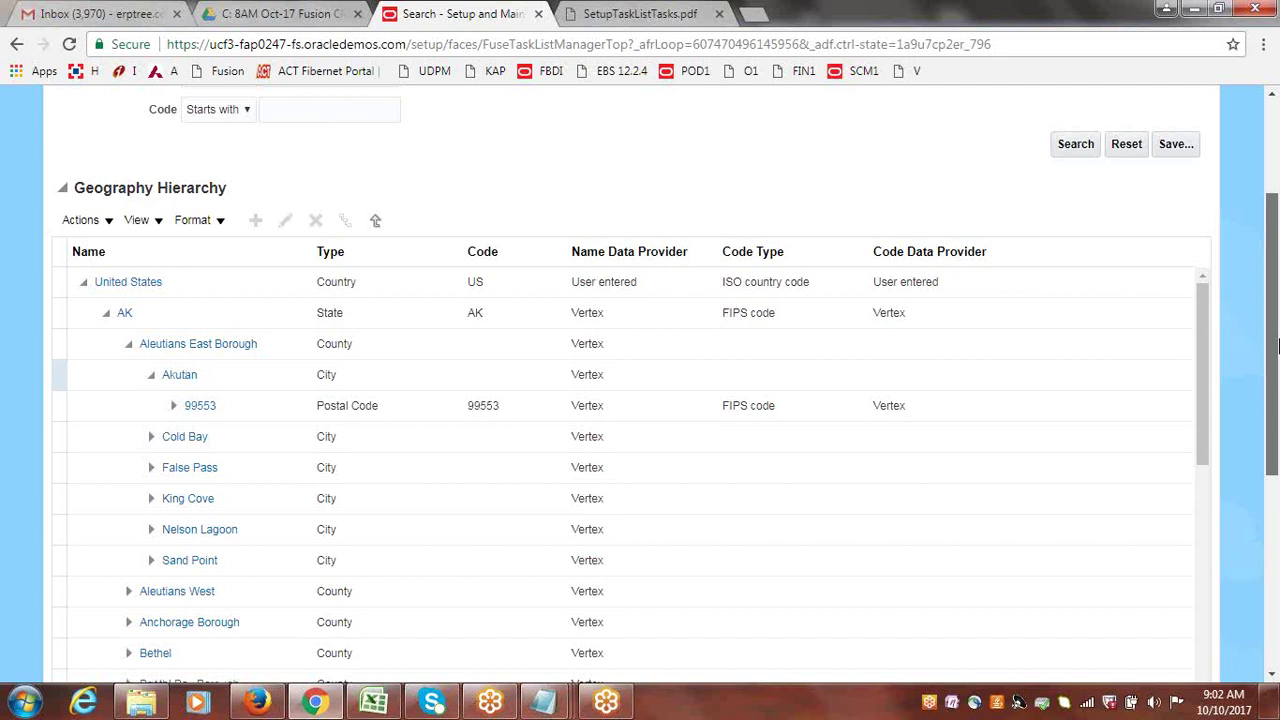
{"action": "left_click_drag", "start_coordinate": [1277, 345], "coordinate": [1277, 400]}
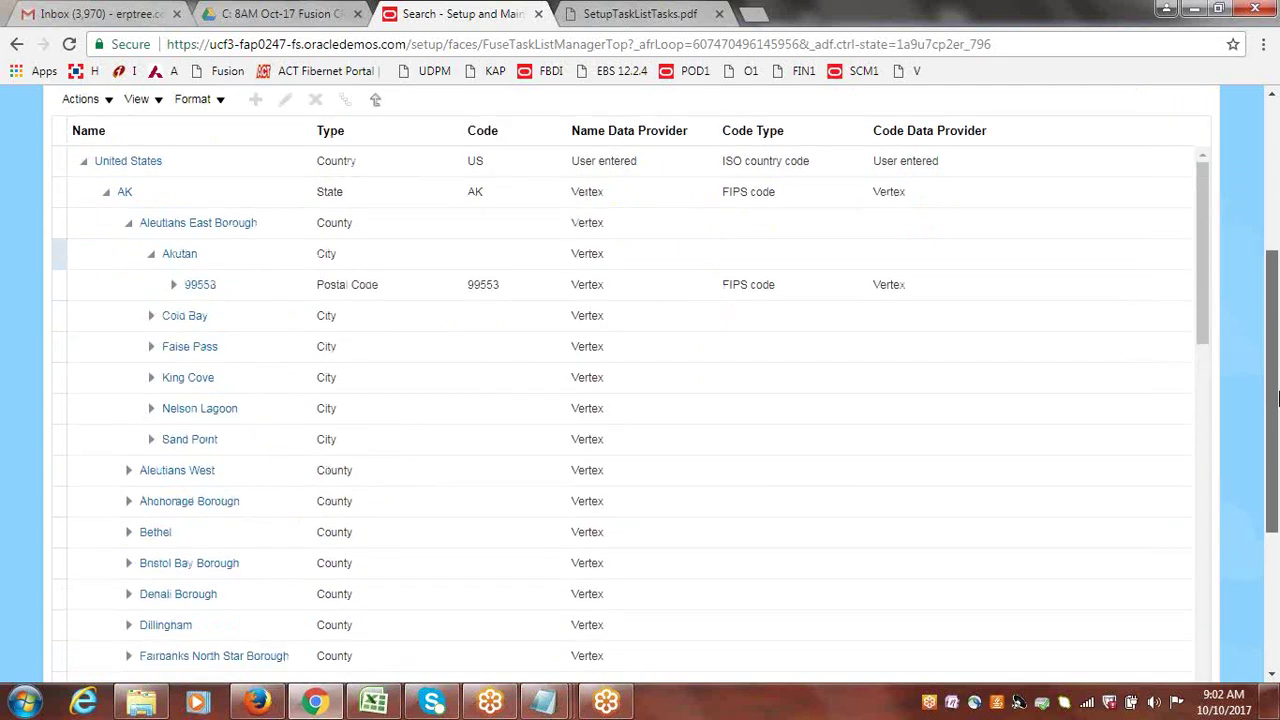
{"action": "scroll", "coordinate": [894, 425], "scroll_direction": "up", "scroll_amount": 2}
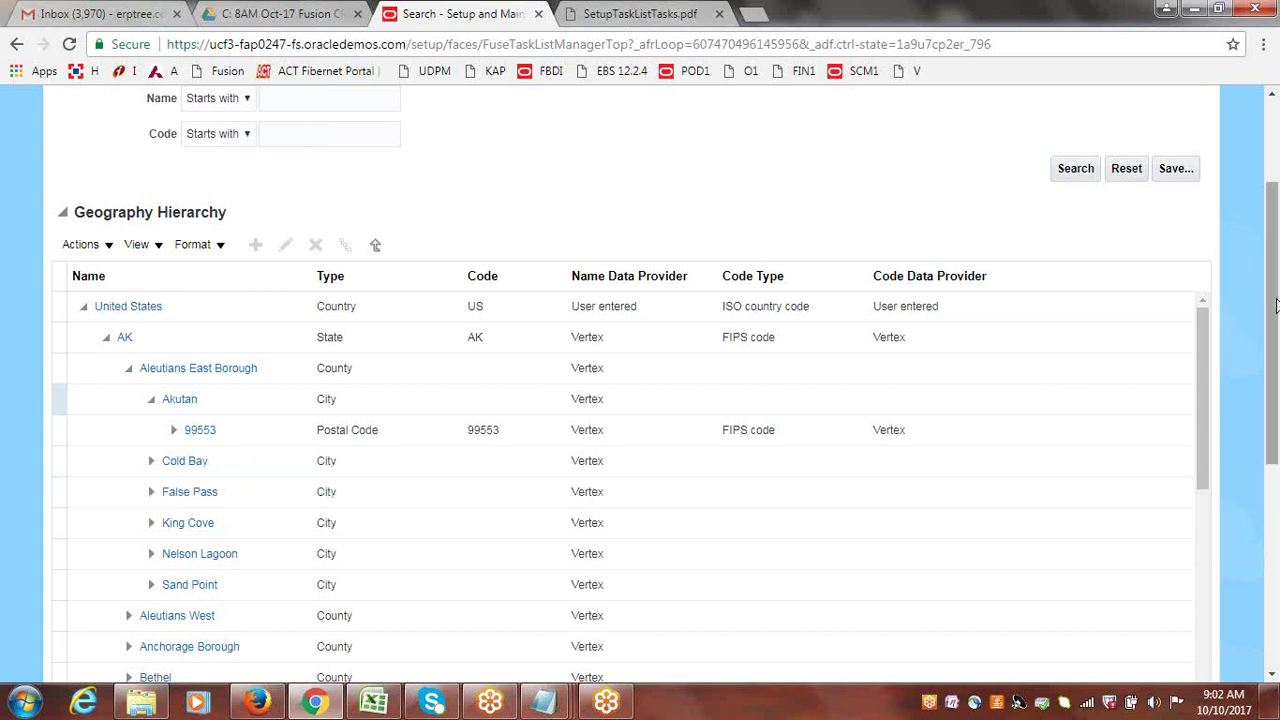
{"action": "scroll", "coordinate": [1276, 292], "scroll_direction": "up", "scroll_amount": 1}
{"action": "left_click_drag", "start_coordinate": [1276, 292], "coordinate": [1276, 258]}
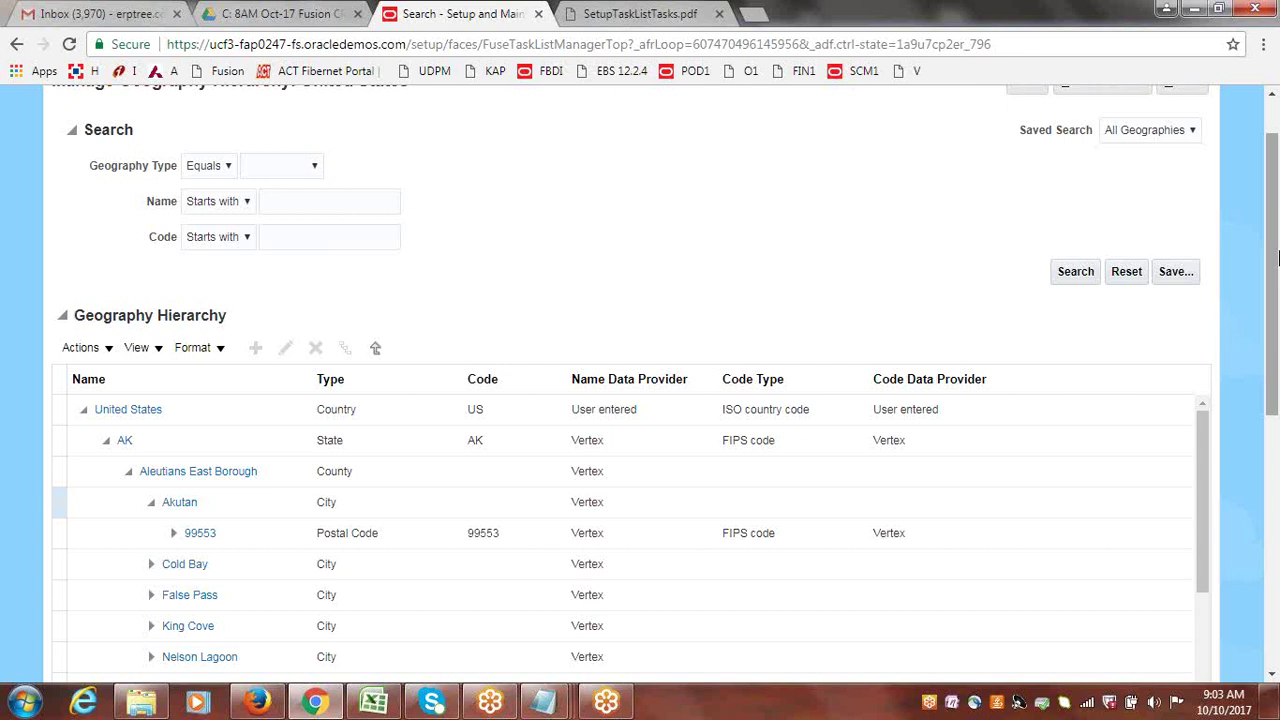
{"action": "left_click_drag", "start_coordinate": [1278, 265], "coordinate": [1278, 222]}
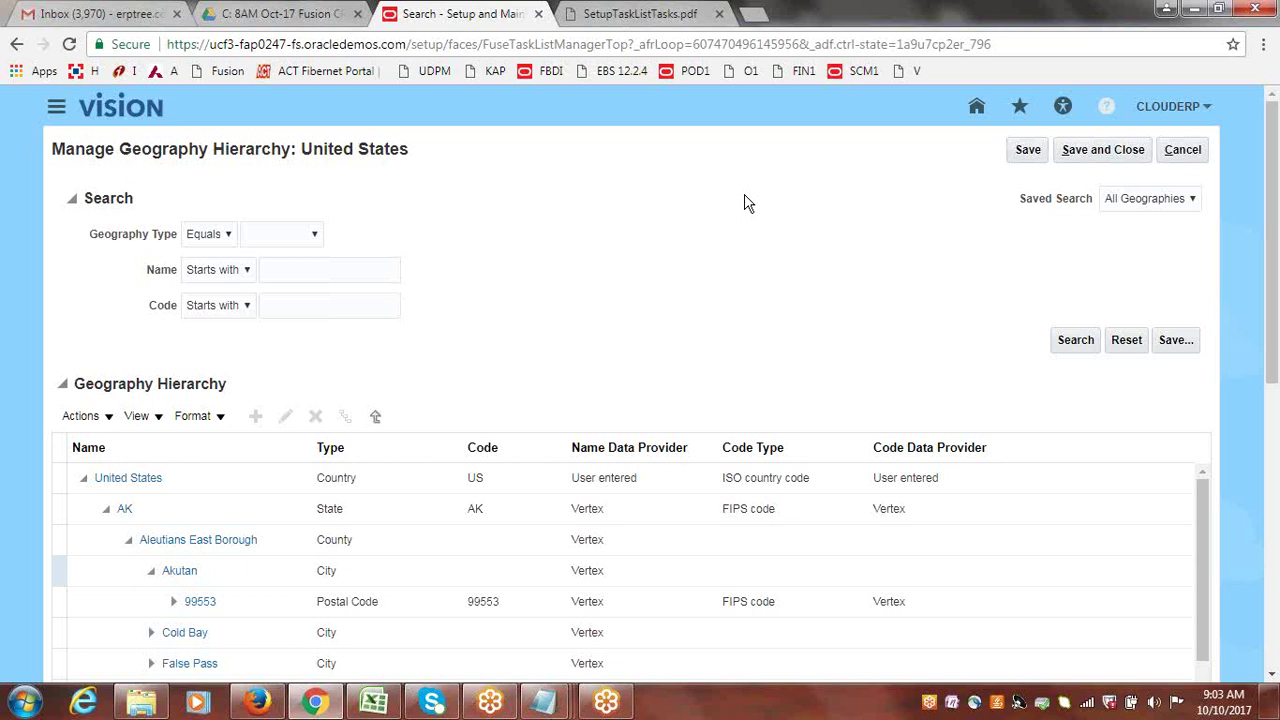
{"action": "mouse_move", "coordinate": [1275, 205]}
{"action": "left_mouse_down"}
{"action": "mouse_move", "coordinate": [1276, 240]}
{"action": "mouse_move", "coordinate": [1276, 194]}
{"action": "left_mouse_up"}
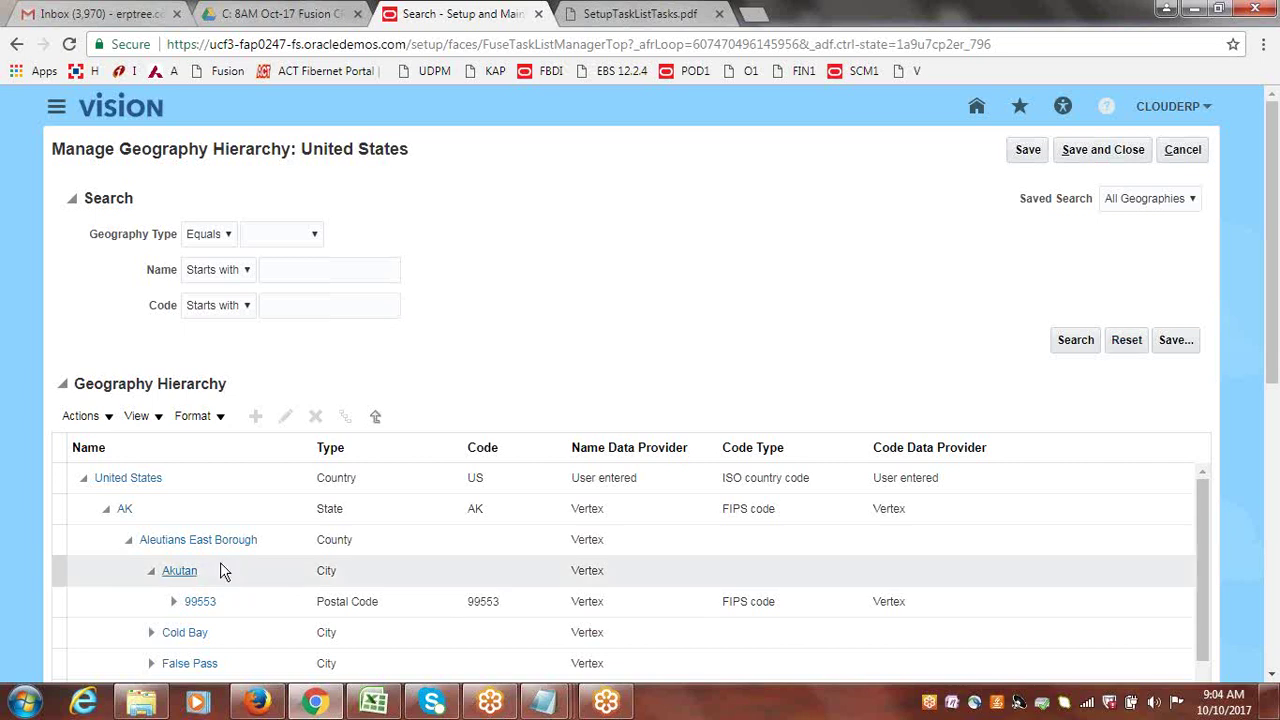
- View the form for creating a city under the Aleutians East Borough county, and leave it without saving
{"action": "left_click", "coordinate": [55, 568]}
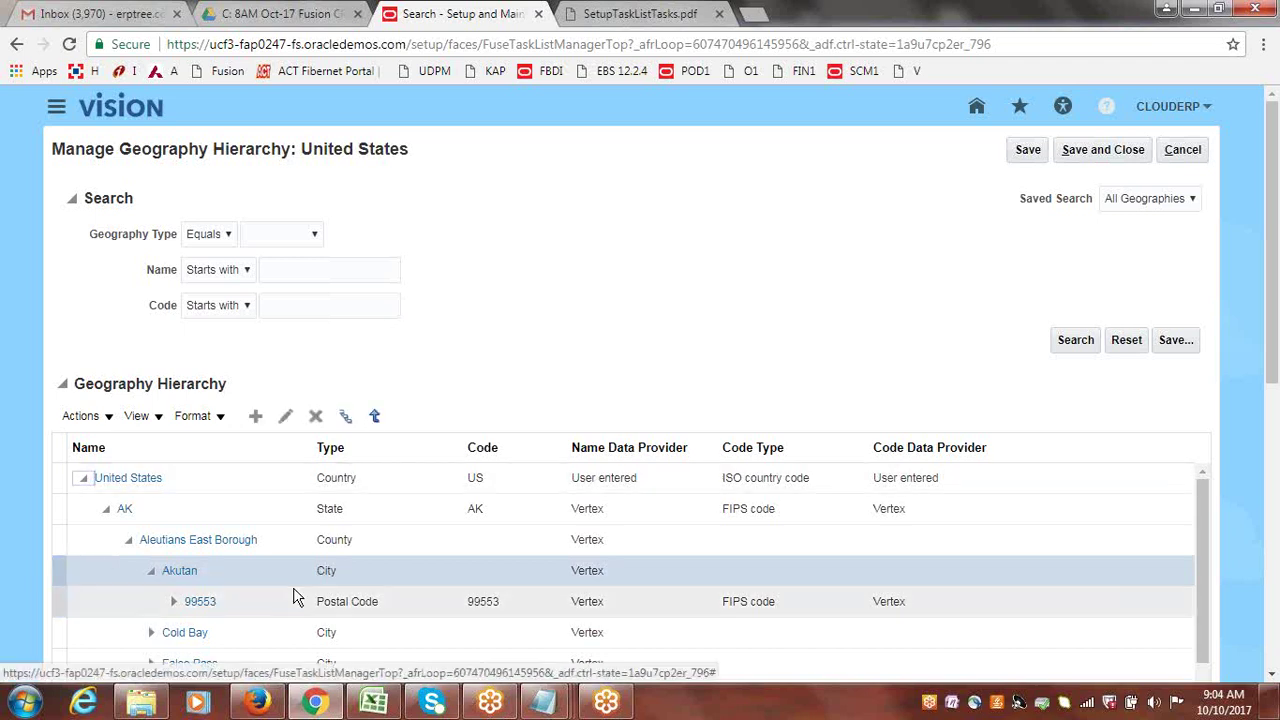
{"action": "left_click", "coordinate": [56, 574]}
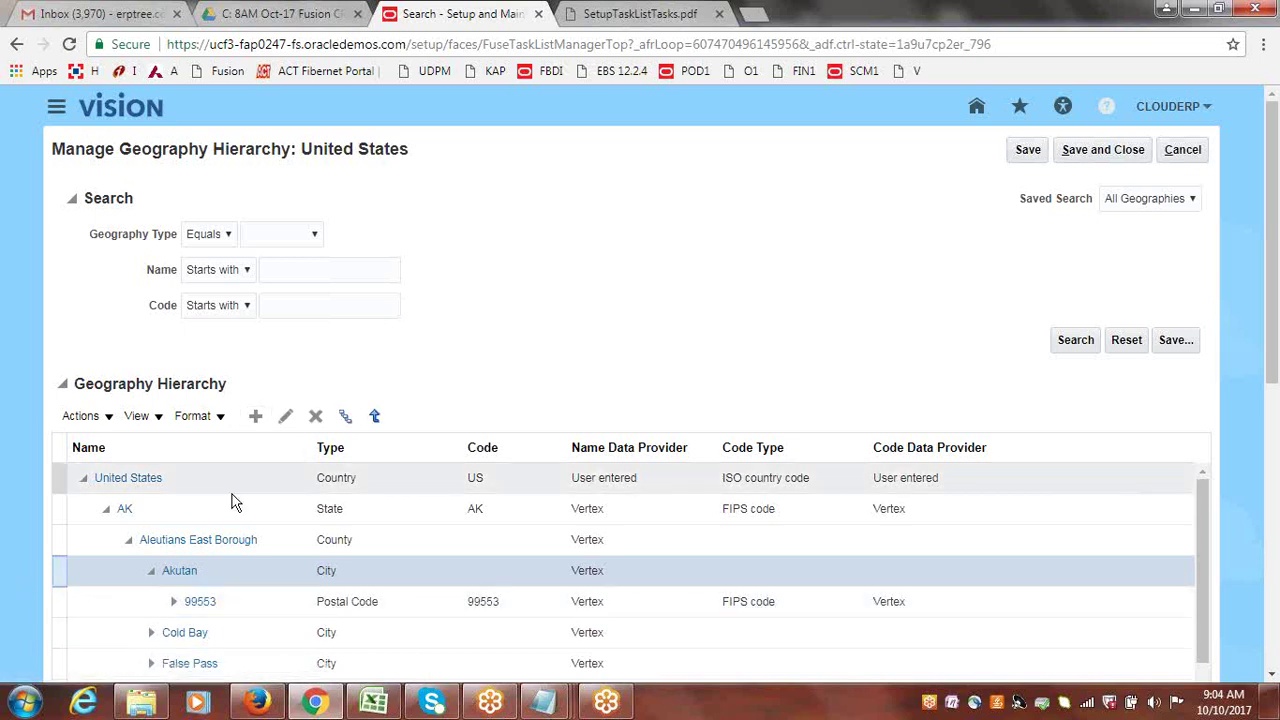
{"action": "left_click", "coordinate": [59, 539]}
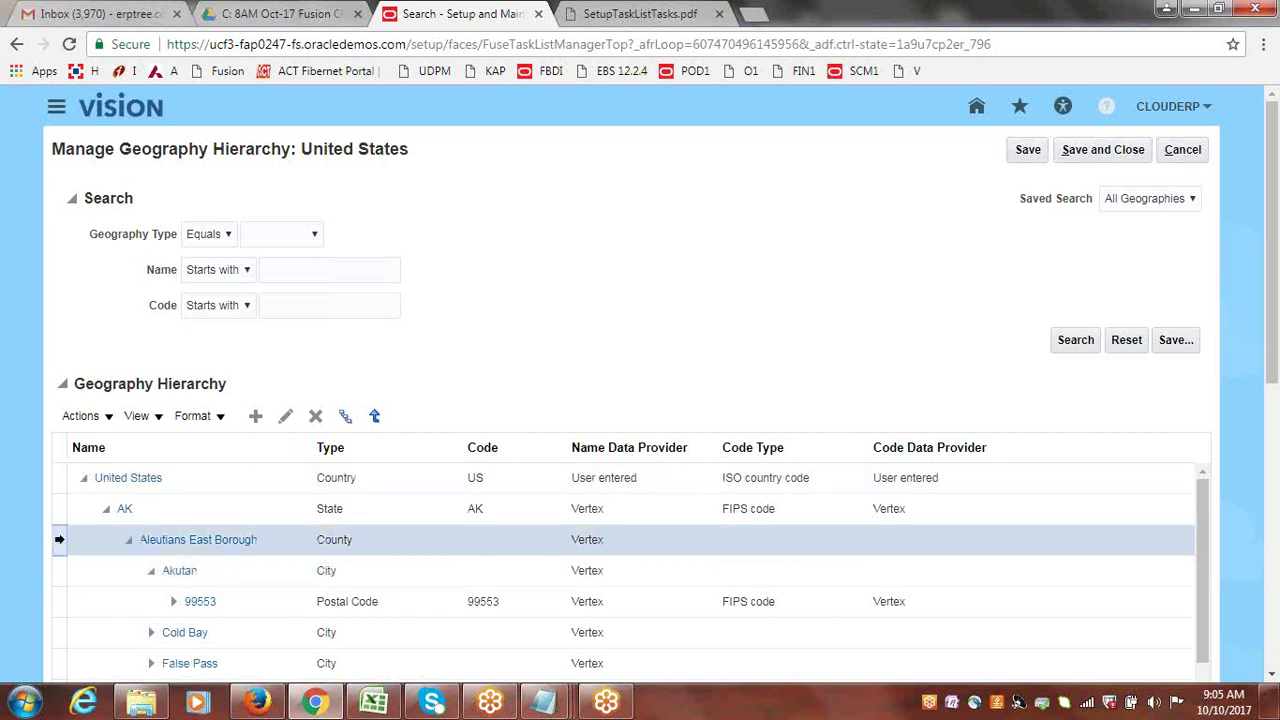
{"action": "left_click", "coordinate": [257, 417]}
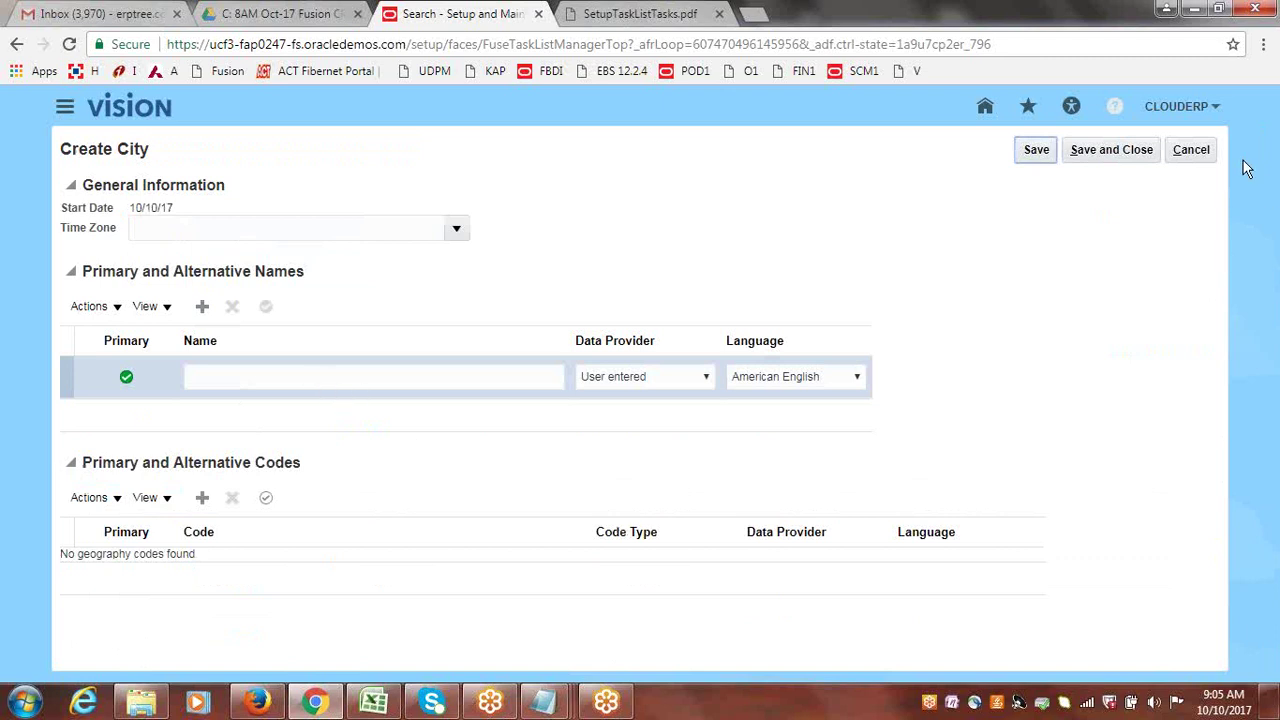
{"action": "left_click", "coordinate": [1199, 157]}
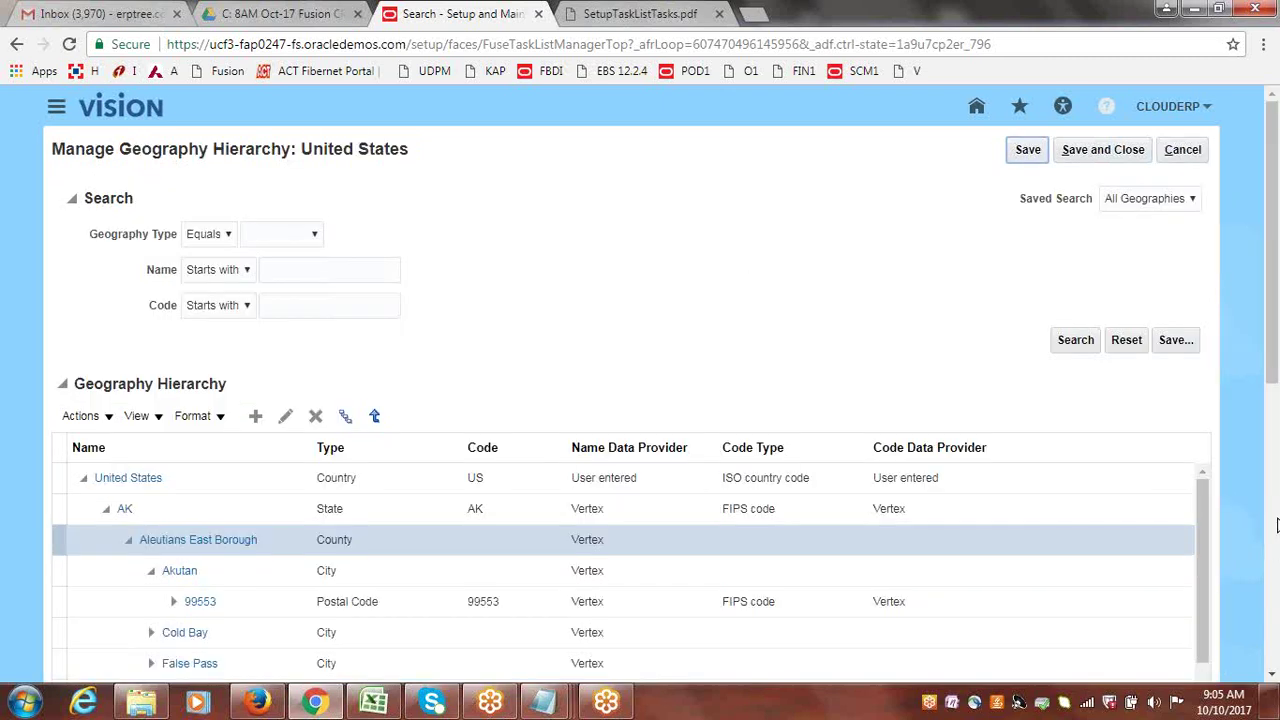
{"action": "left_click_drag", "start_coordinate": [1275, 331], "coordinate": [1276, 487]}
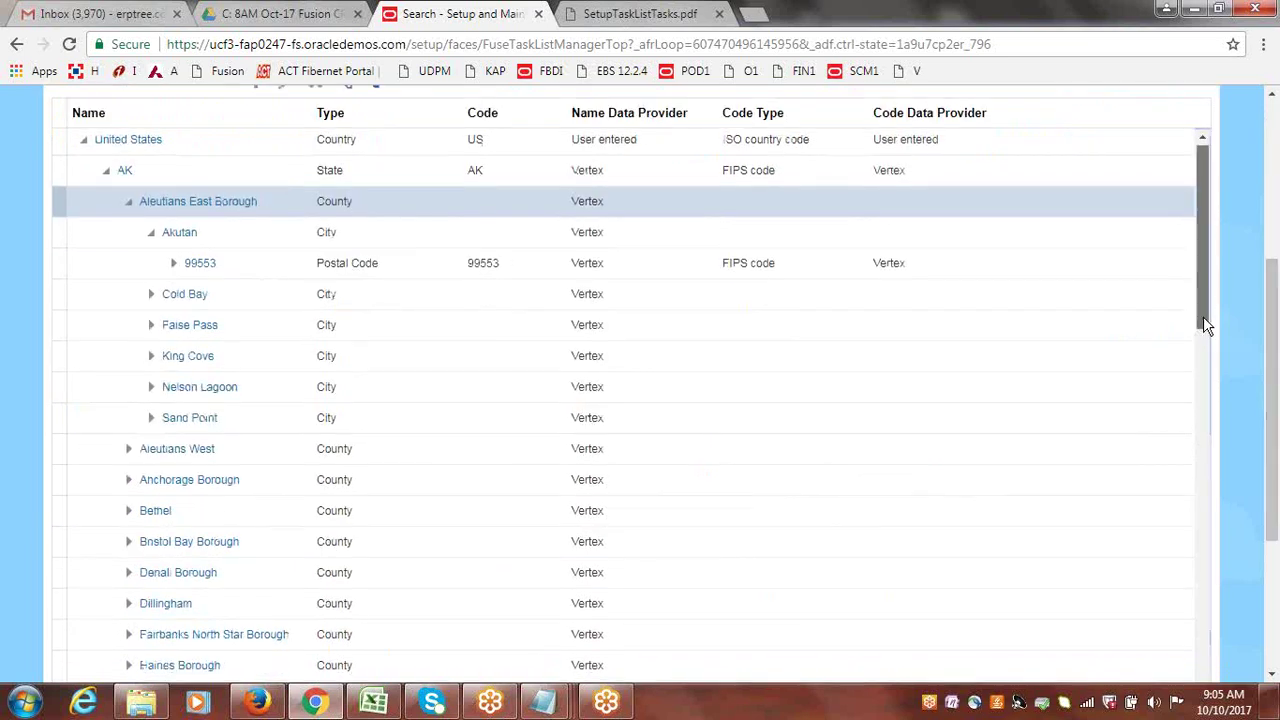
{"action": "scroll", "coordinate": [1211, 374], "scroll_direction": "down", "scroll_amount": 5}
{"action": "scroll", "coordinate": [1213, 484], "scroll_direction": "down", "scroll_amount": 3}
{"action": "scroll", "coordinate": [1210, 300], "scroll_direction": "up", "scroll_amount": 15}
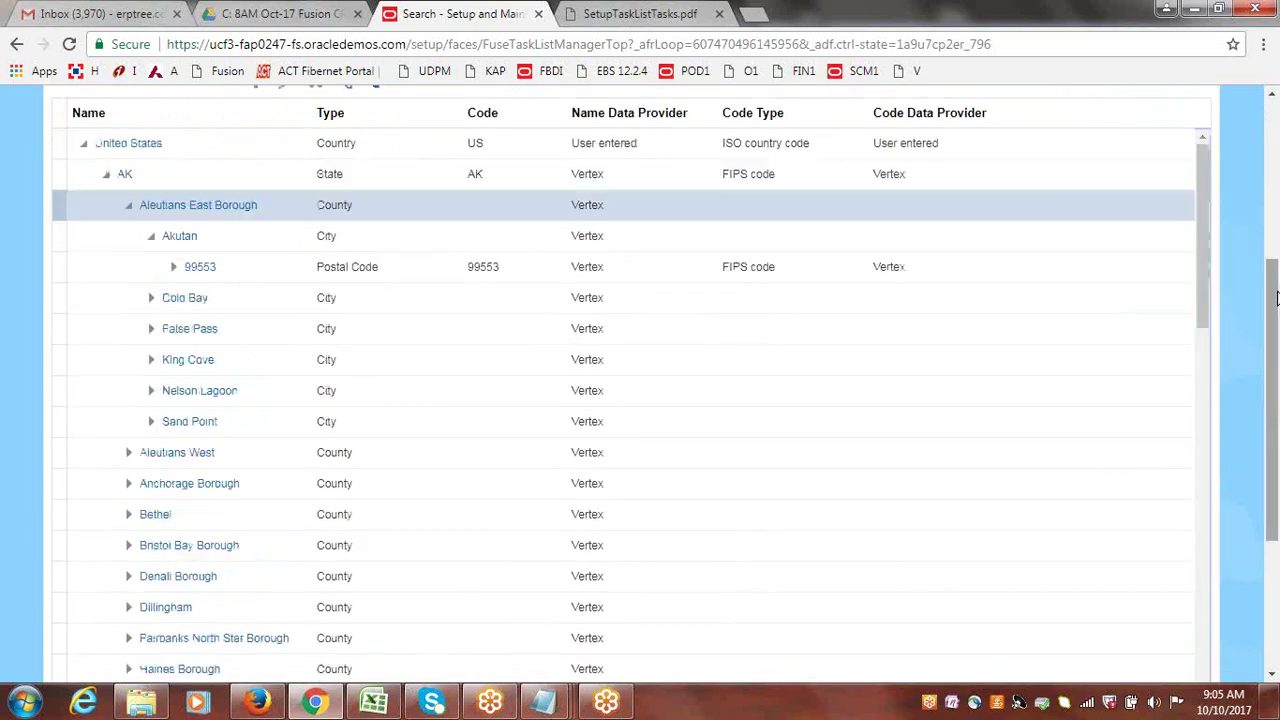
- Leave the United States geography hierarchy and search the geographies for country code IN
{"action": "left_click", "coordinate": [1190, 152]}
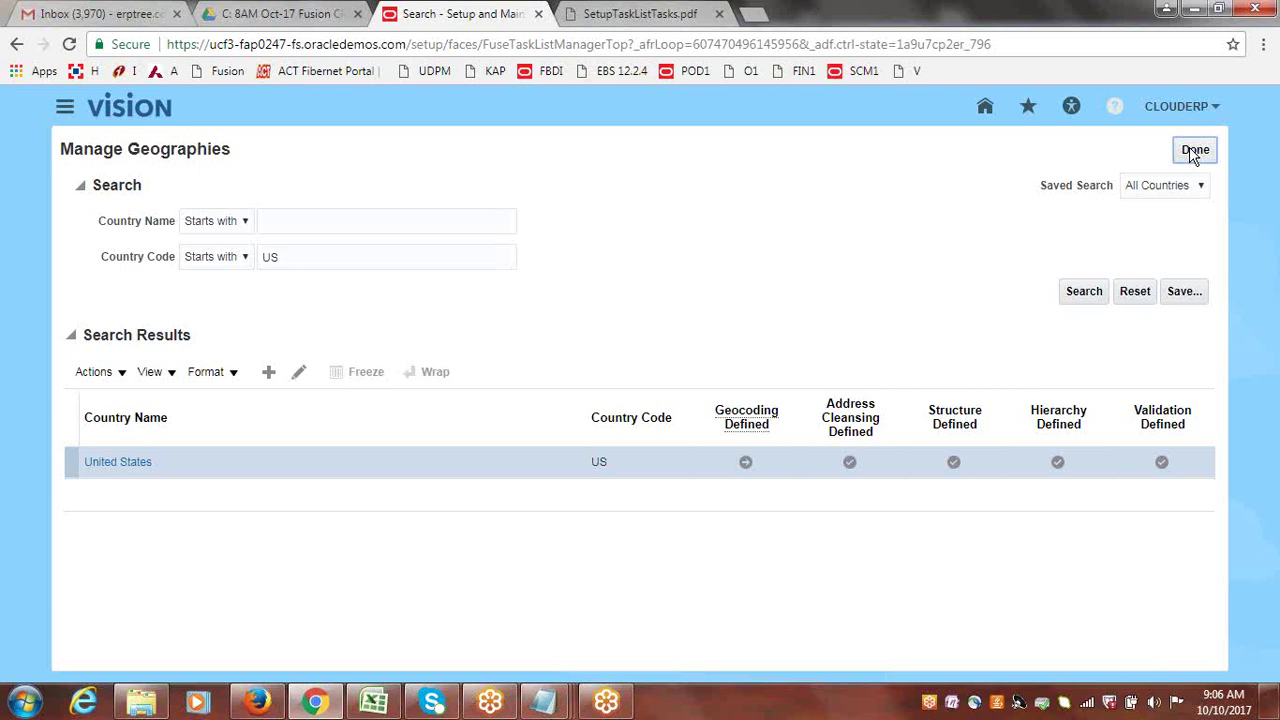
{"action": "left_click", "coordinate": [350, 253]}
{"action": "double_click", "coordinate": [350, 253]}
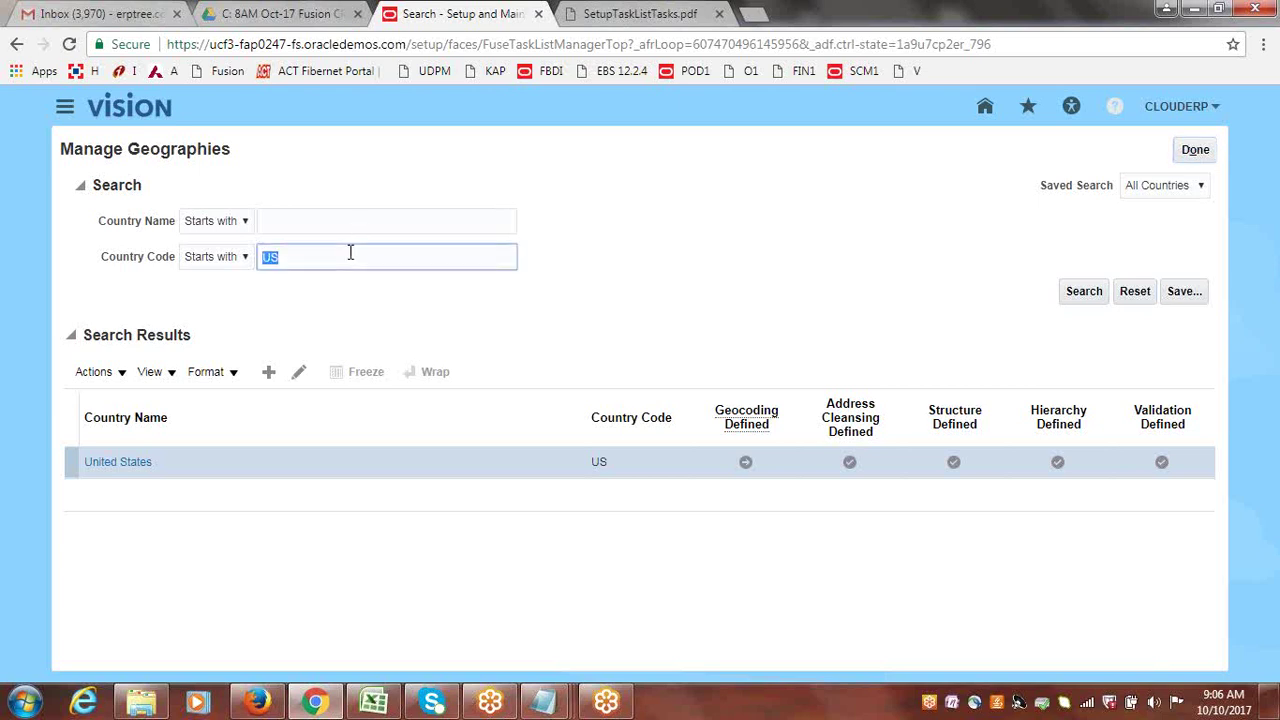
{"action": "type", "text": "IN"}
{"action": "left_click", "coordinate": [1088, 291]}
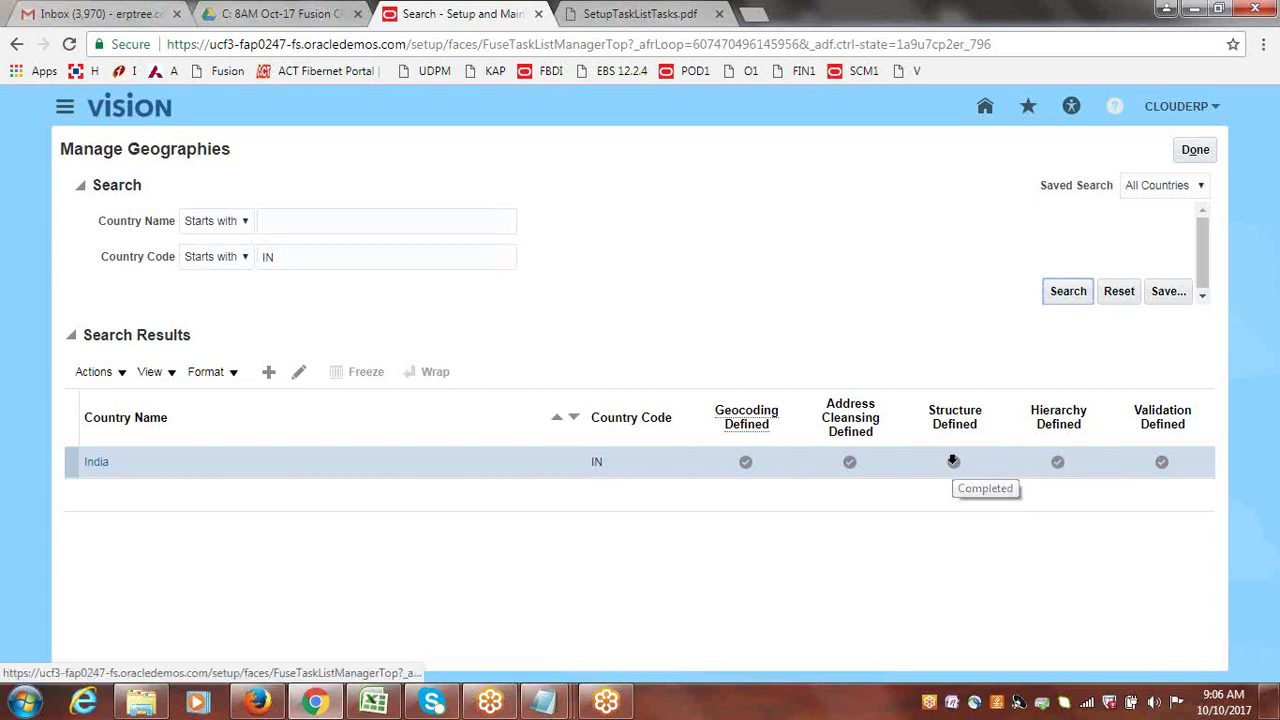
- Open the geography hierarchy for India and expand the country to its states
{"action": "left_click", "coordinate": [121, 375]}
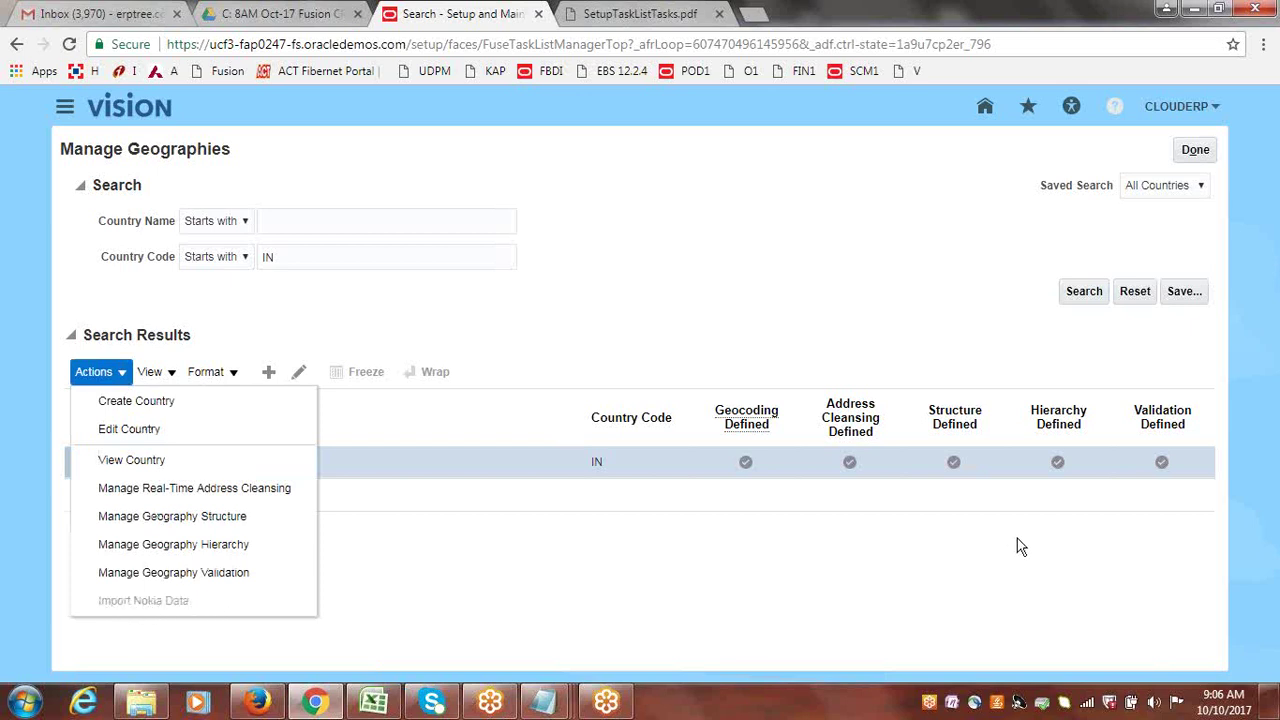
{"action": "left_click", "coordinate": [1058, 466]}
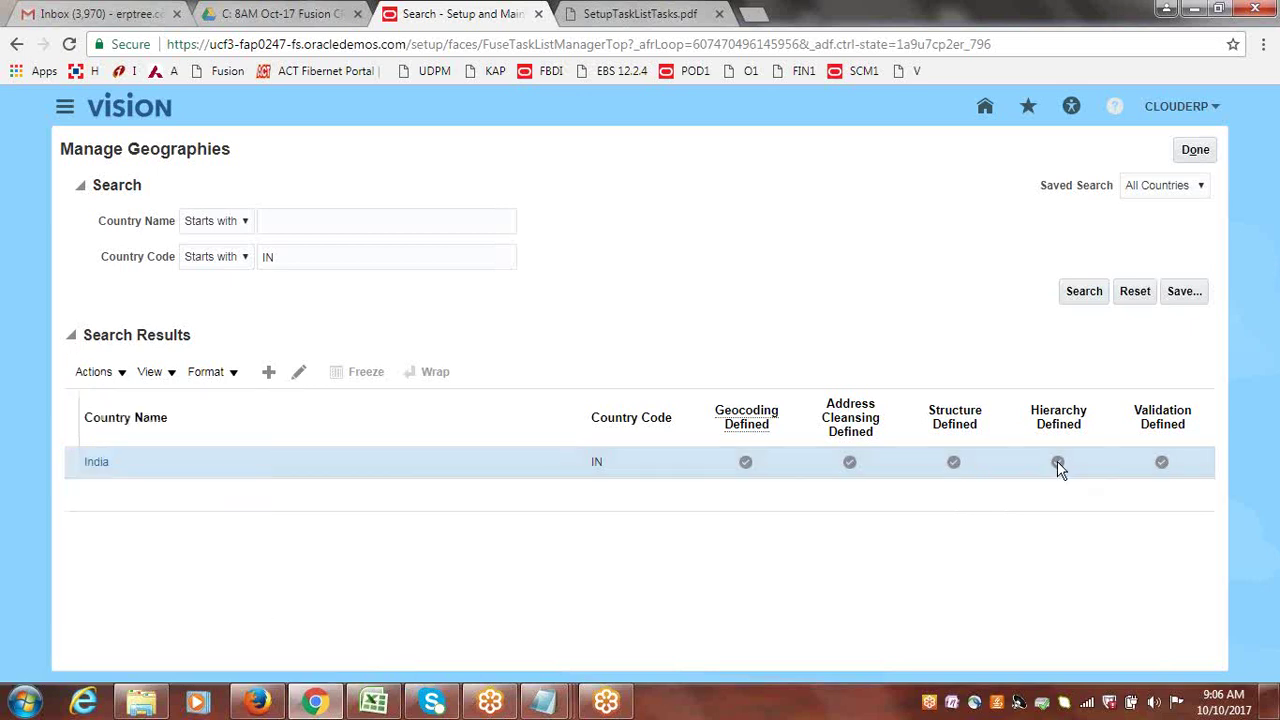
{"action": "left_click", "coordinate": [1058, 466]}
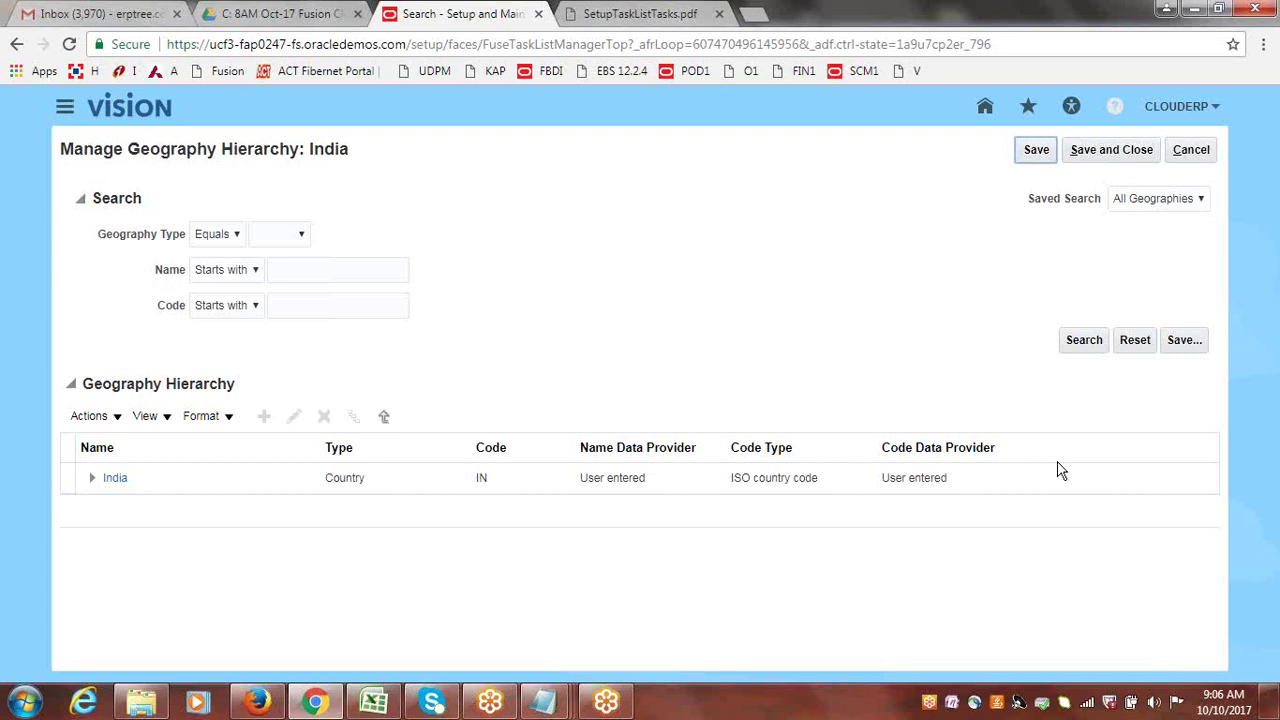
{"action": "left_click", "coordinate": [91, 482]}
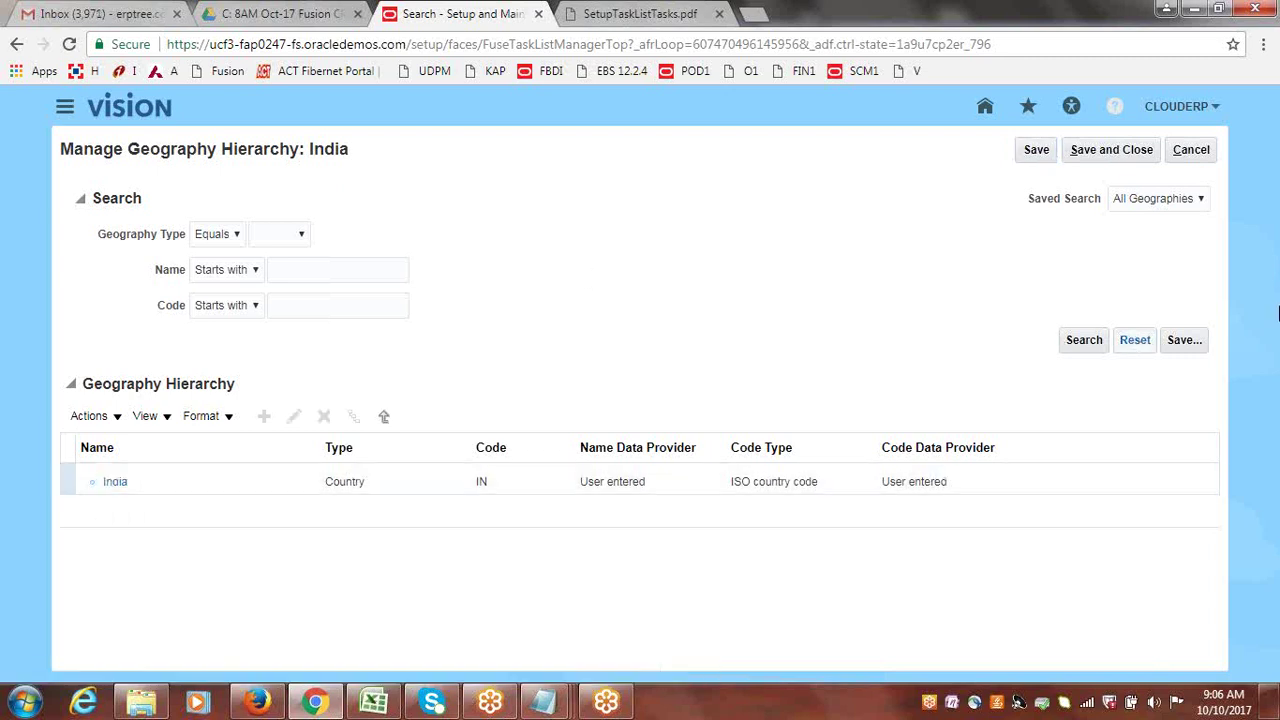
{"action": "left_click_drag", "start_coordinate": [1275, 264], "coordinate": [1273, 367]}
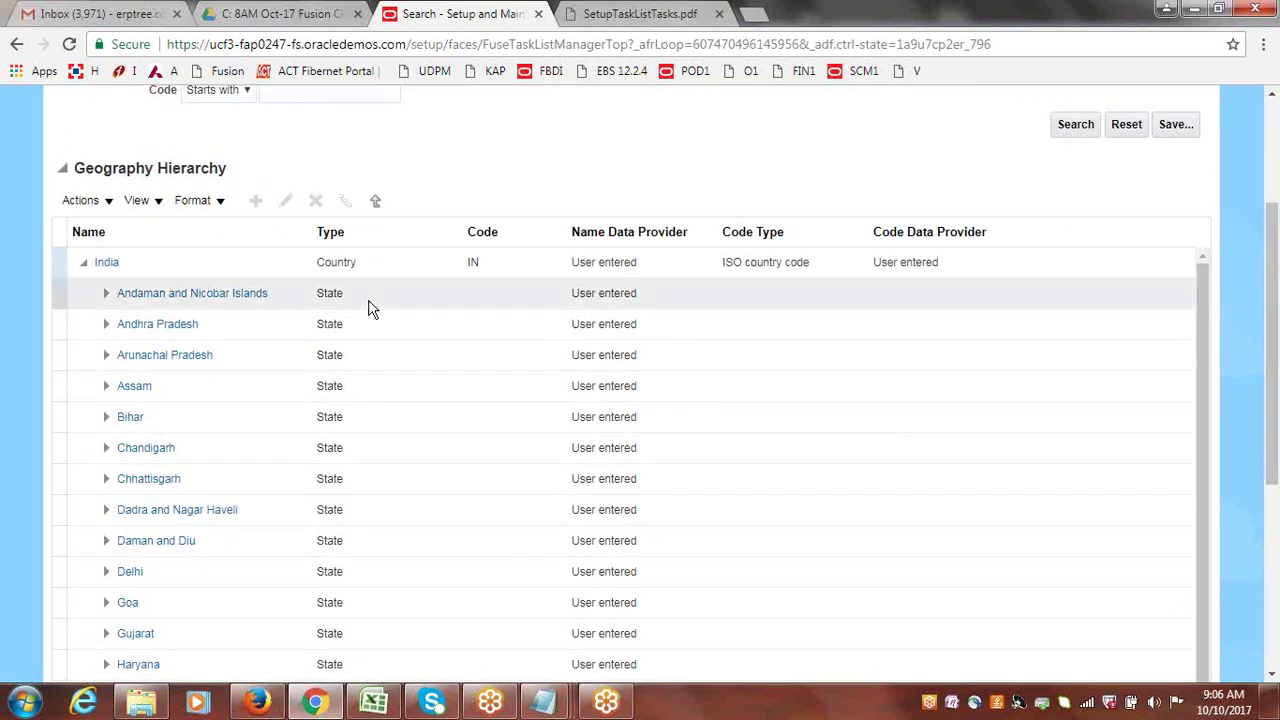
- Expand Andhra Pradesh and its Adilabad county down to the towns, and examine the levels of the hierarchy
{"action": "left_click", "coordinate": [106, 328]}
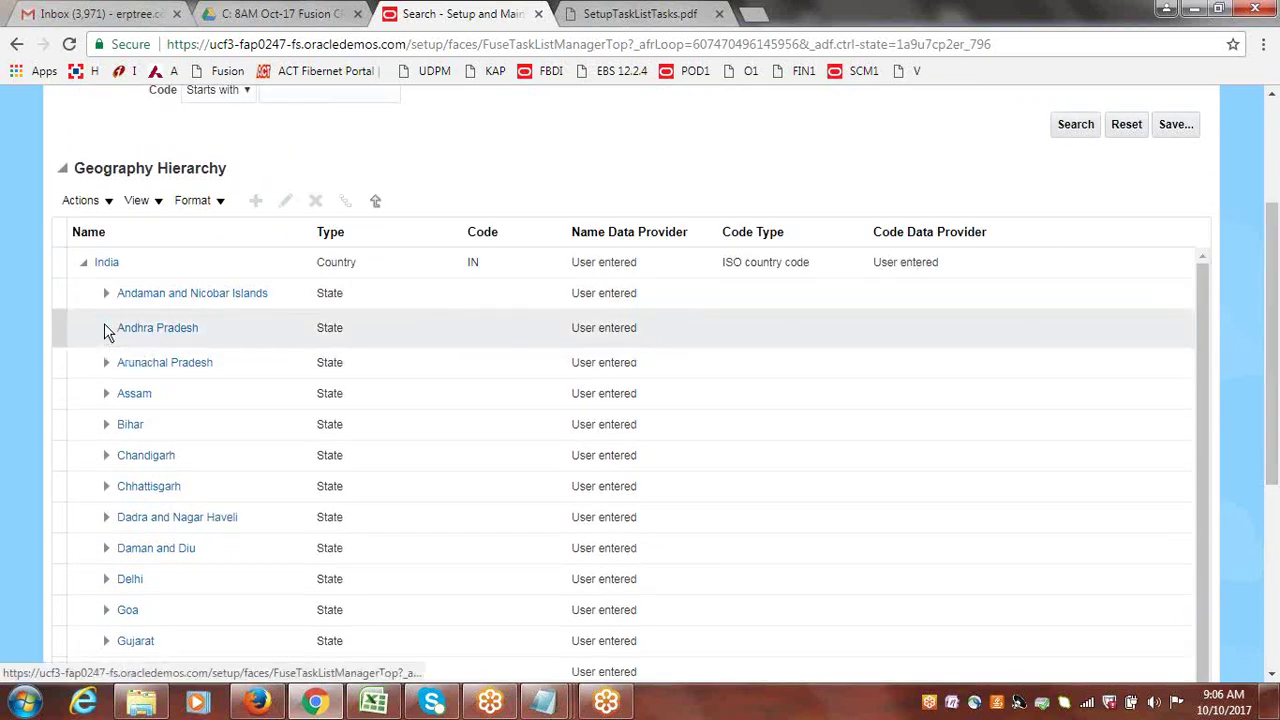
{"action": "left_click", "coordinate": [106, 328]}
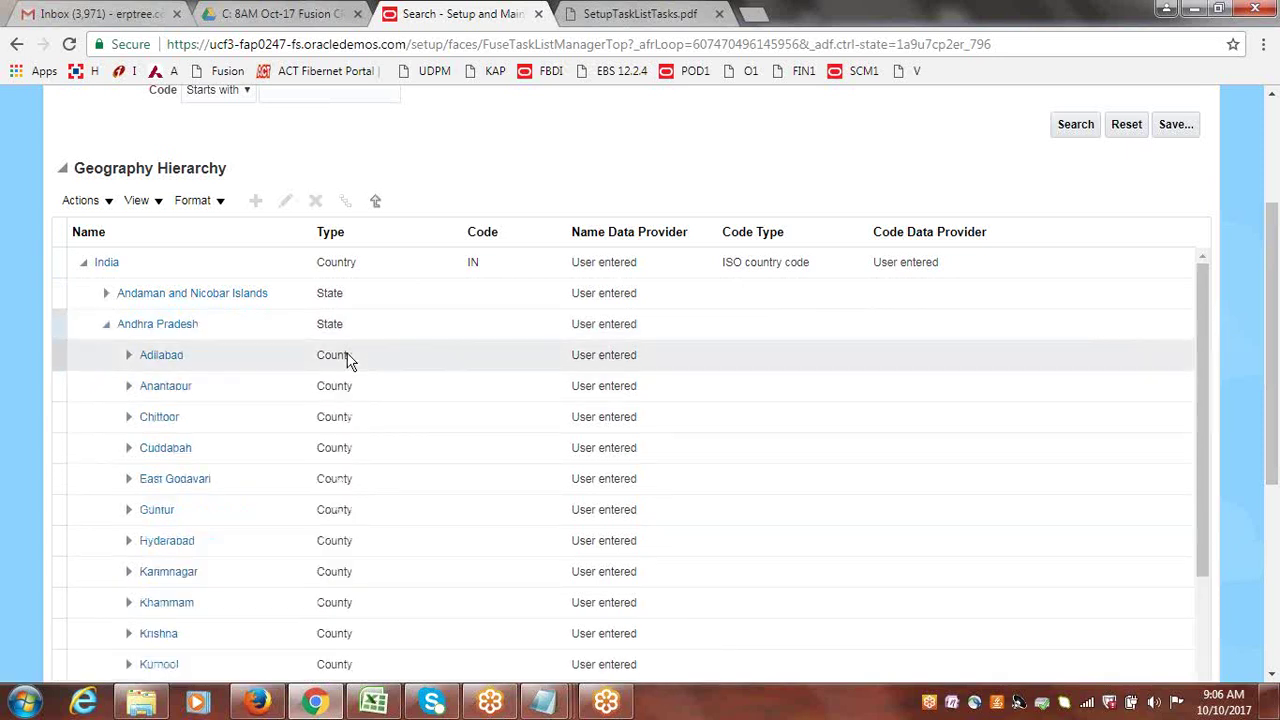
{"action": "left_click_drag", "start_coordinate": [1273, 304], "coordinate": [1273, 296]}
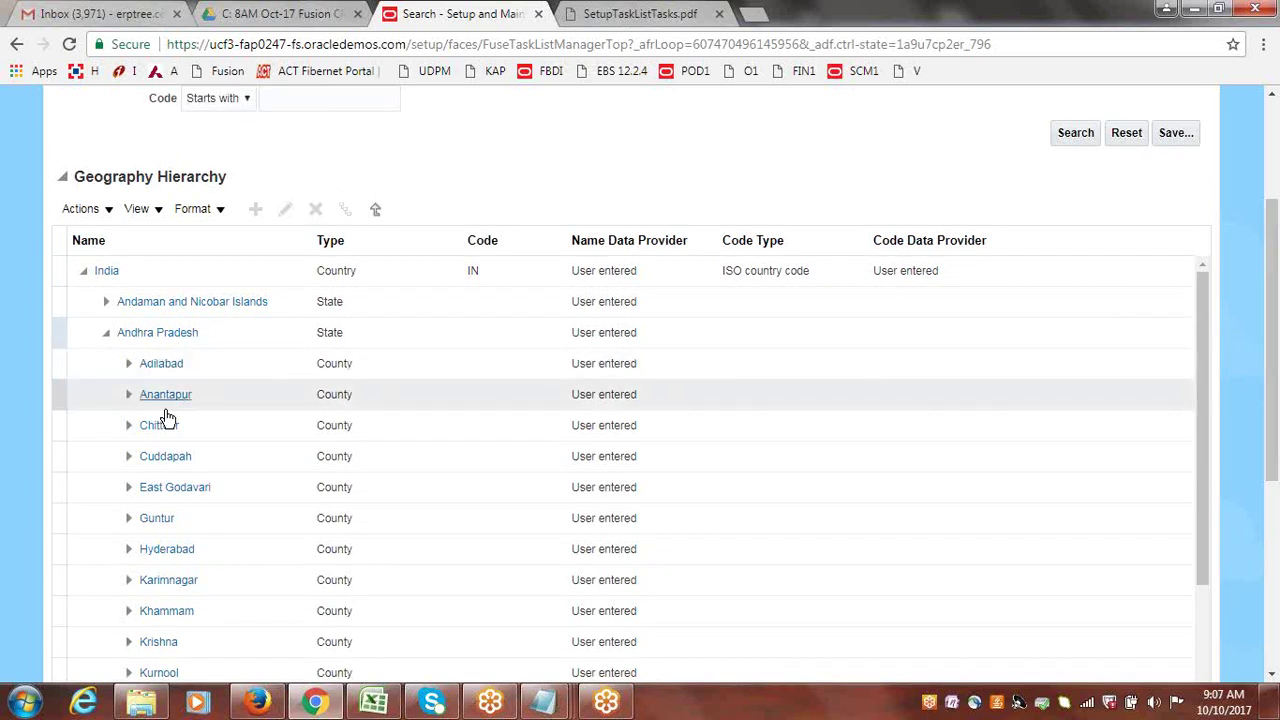
{"action": "left_click", "coordinate": [128, 366]}
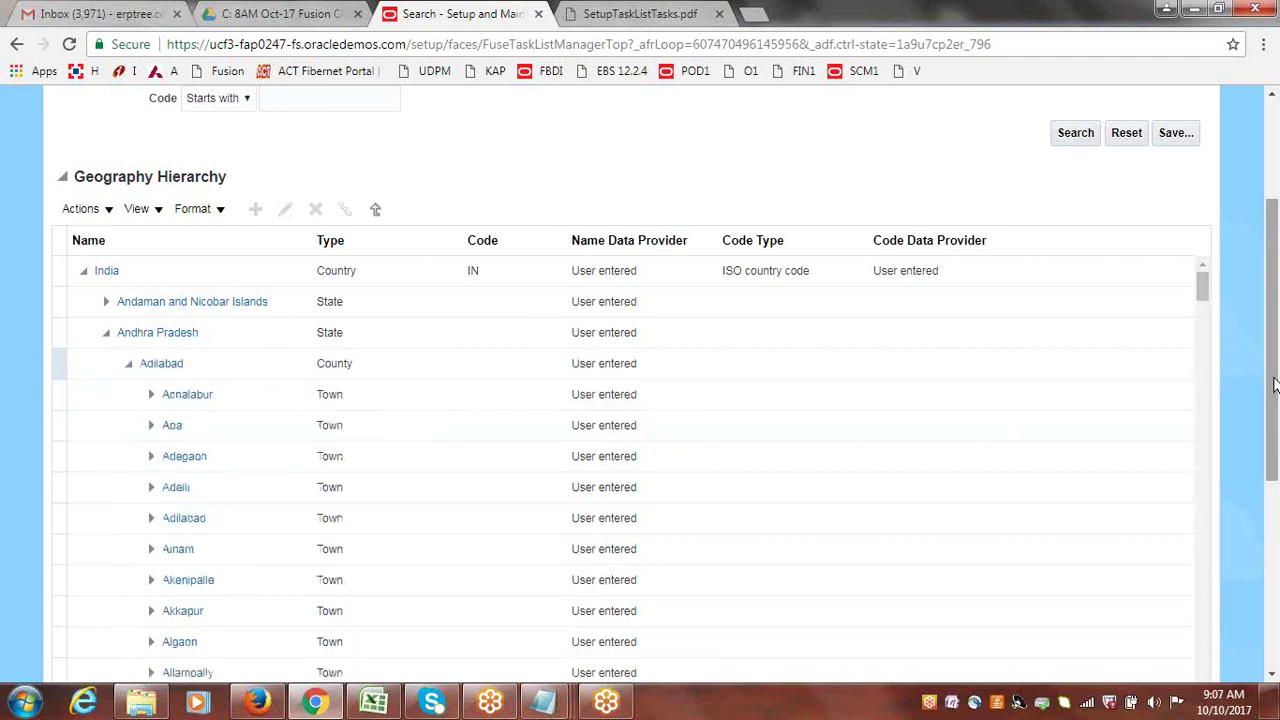
{"action": "mouse_move", "coordinate": [1278, 316]}
{"action": "left_mouse_down"}
{"action": "mouse_move", "coordinate": [1278, 555]}
{"action": "mouse_move", "coordinate": [1278, 315]}
{"action": "left_mouse_up"}
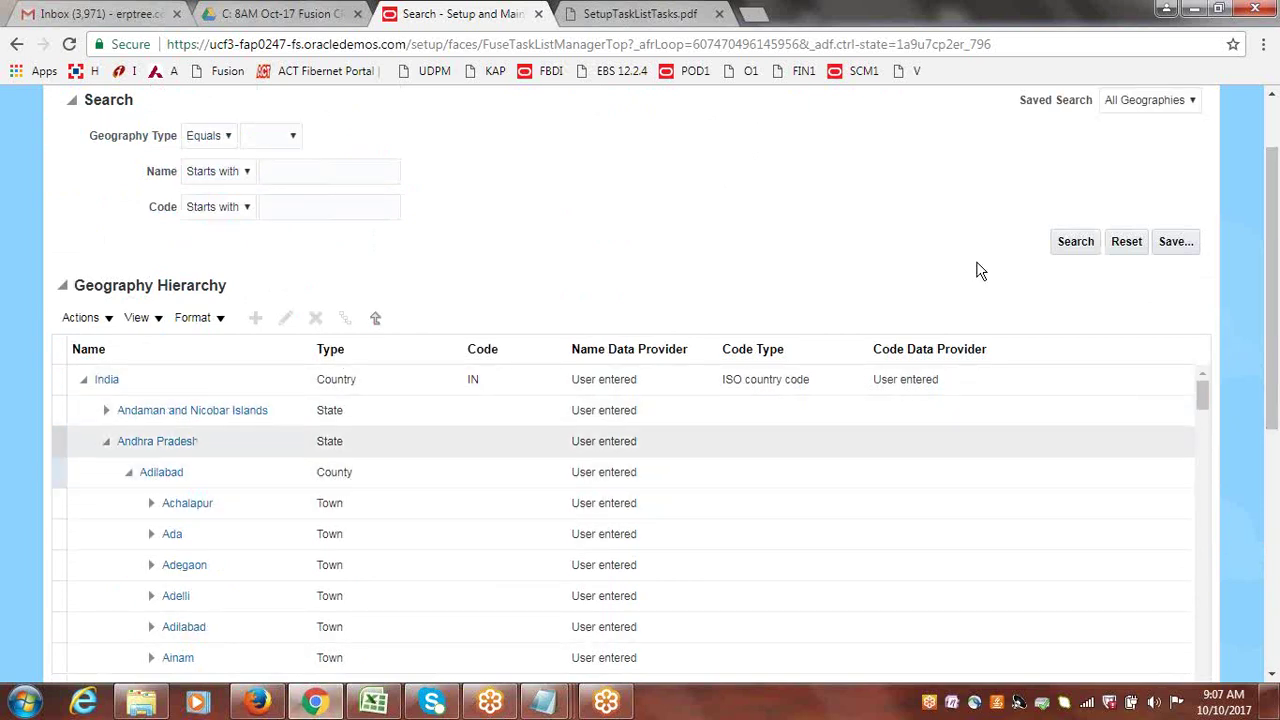
{"action": "scroll", "coordinate": [1278, 318], "scroll_direction": "up", "scroll_amount": 1}
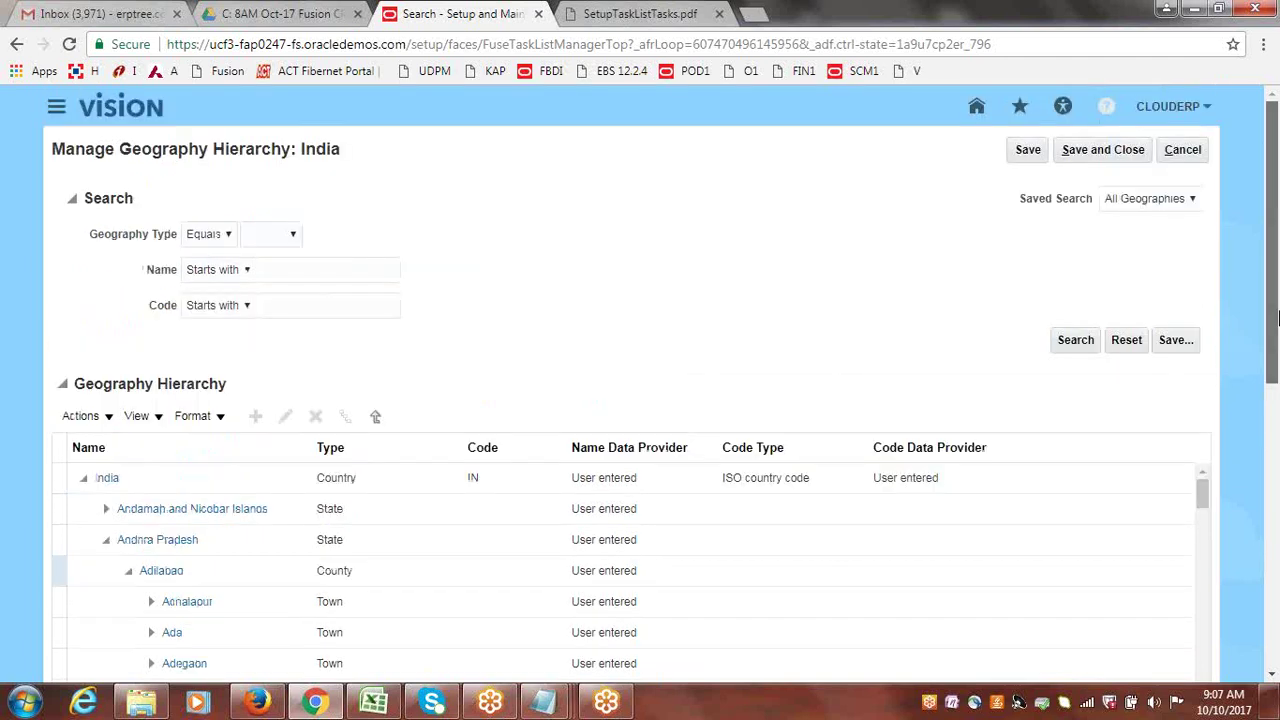
- Exit India's hierarchy and view India's geography structure levels, leaving the structure without saving
{"action": "left_click", "coordinate": [1197, 155]}
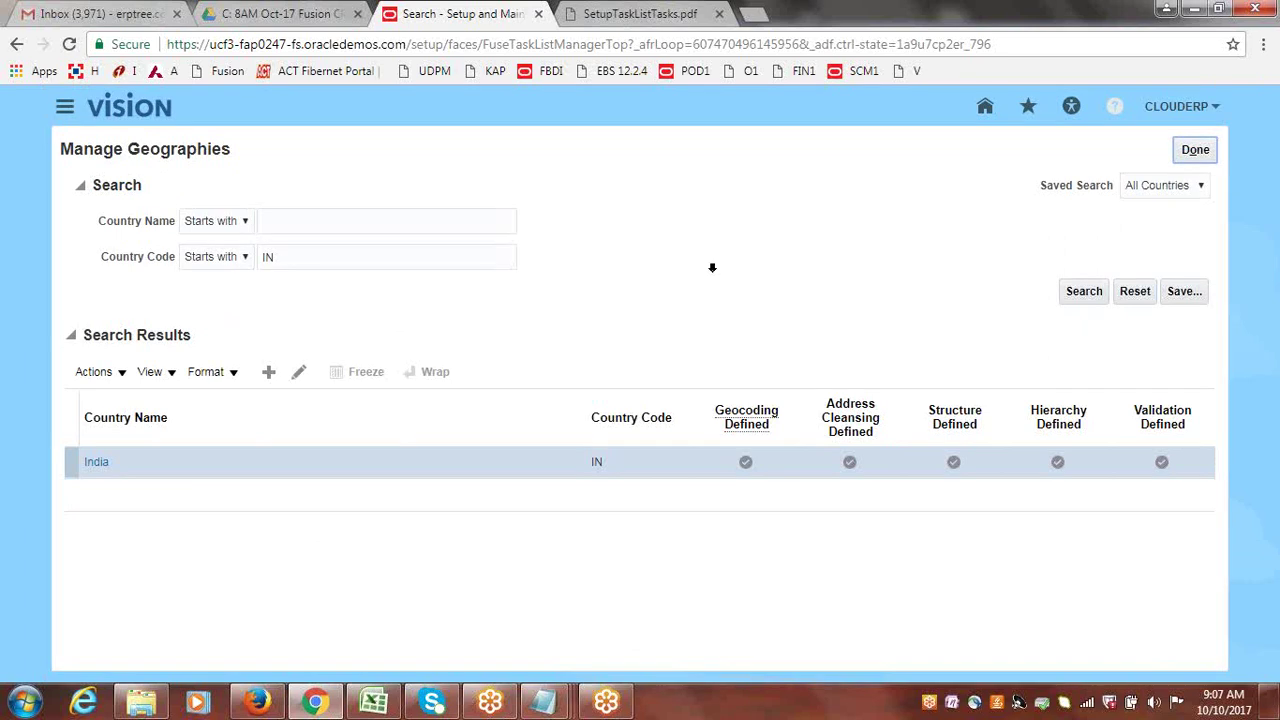
{"action": "left_click", "coordinate": [955, 464]}
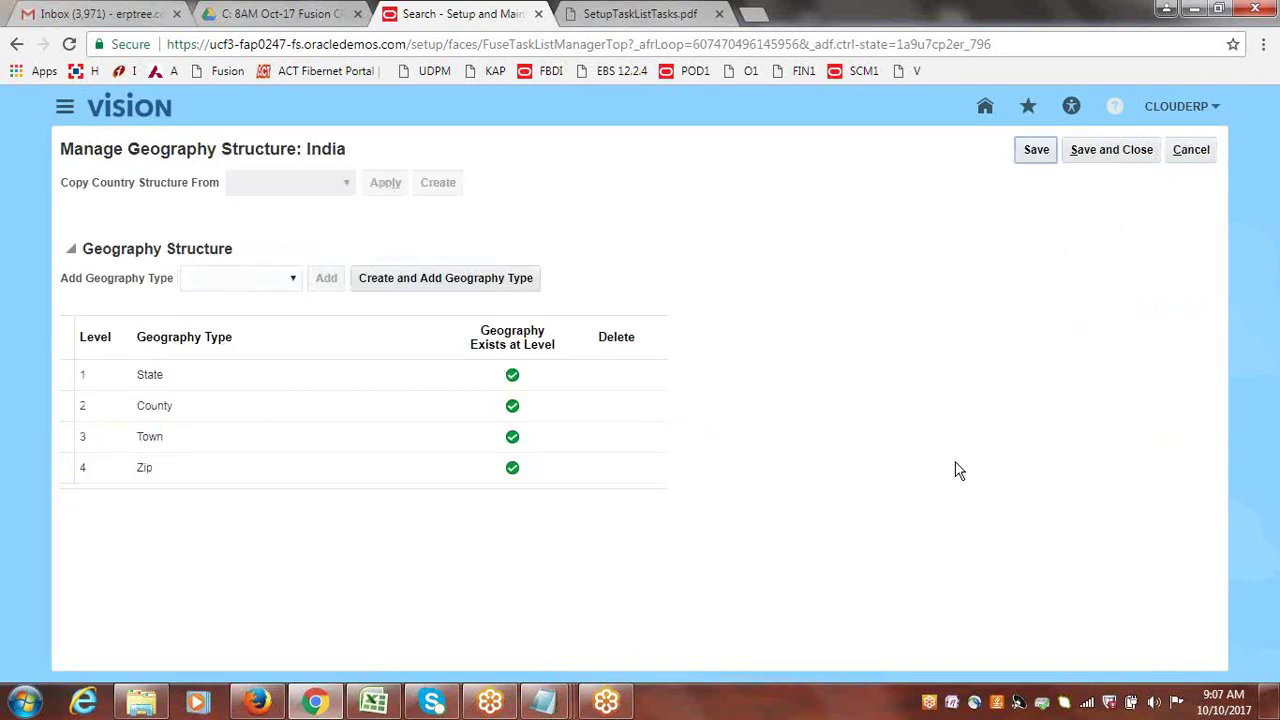
{"action": "left_click", "coordinate": [191, 404]}
{"action": "left_click", "coordinate": [1200, 151]}
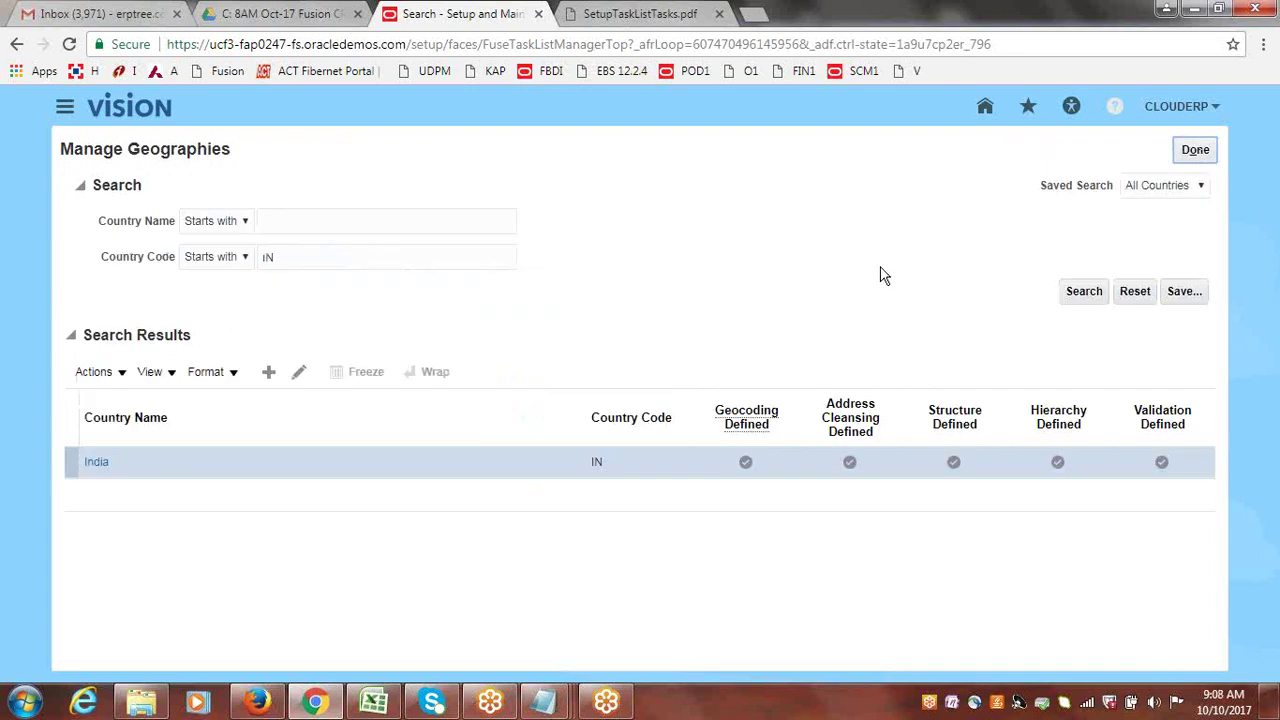
- Search the geographies for country code US
{"action": "left_click", "coordinate": [413, 262]}
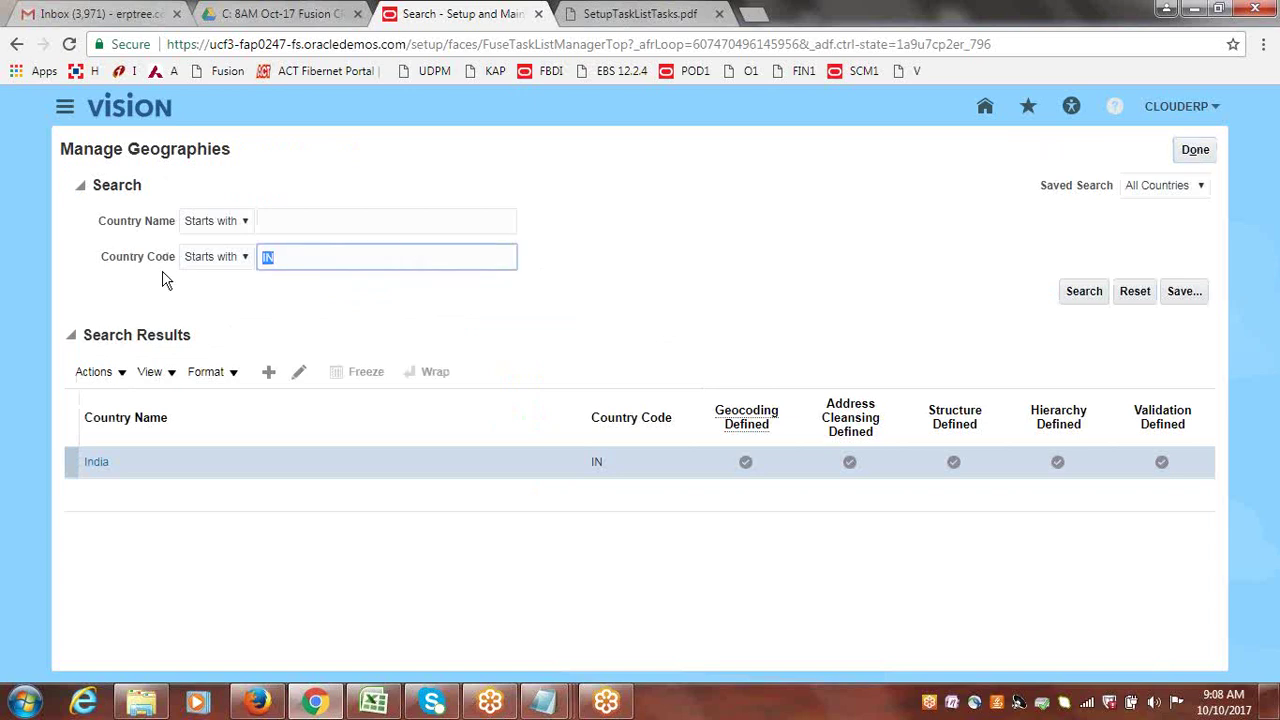
{"action": "type", "text": "US"}
{"action": "key", "text": "BackSpace"}
{"action": "type", "text": "S"}
{"action": "left_click", "coordinate": [1082, 296]}
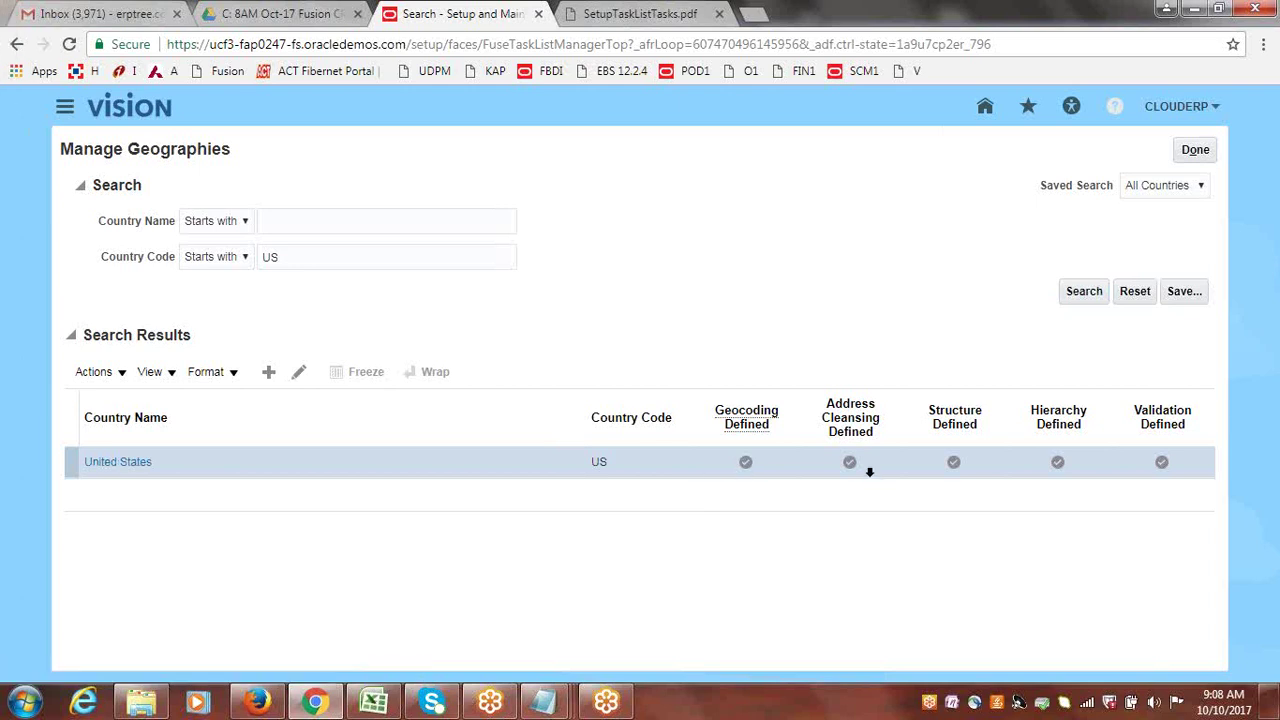
- Review the actions available for the United States and open its geography validation at the mapping and validation settings
{"action": "left_click", "coordinate": [122, 372]}
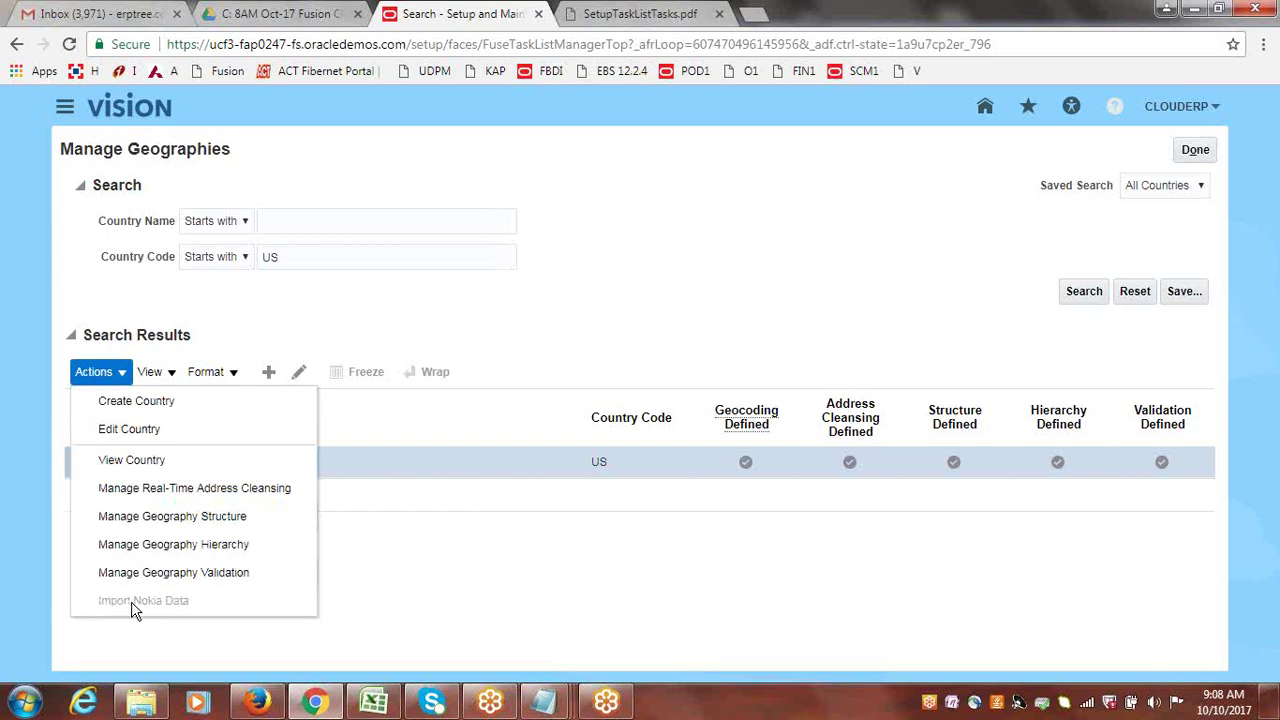
{"action": "left_click", "coordinate": [674, 523]}
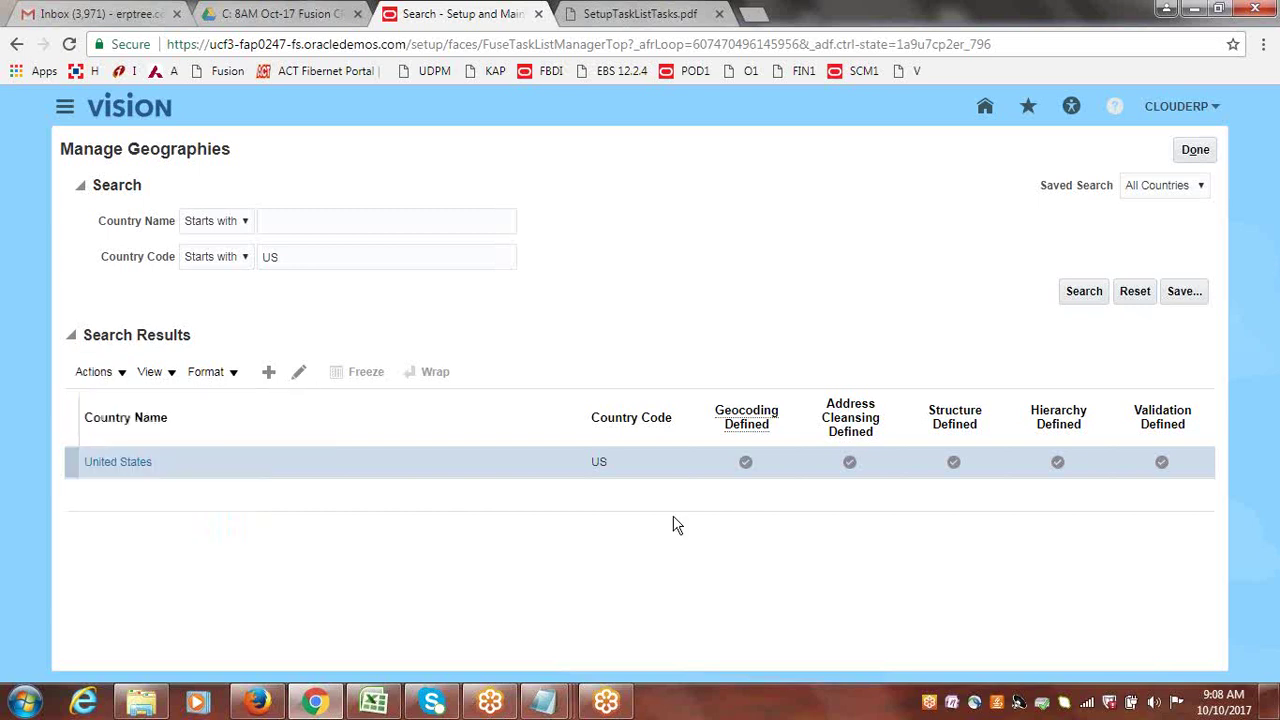
{"action": "left_click", "coordinate": [1162, 464]}
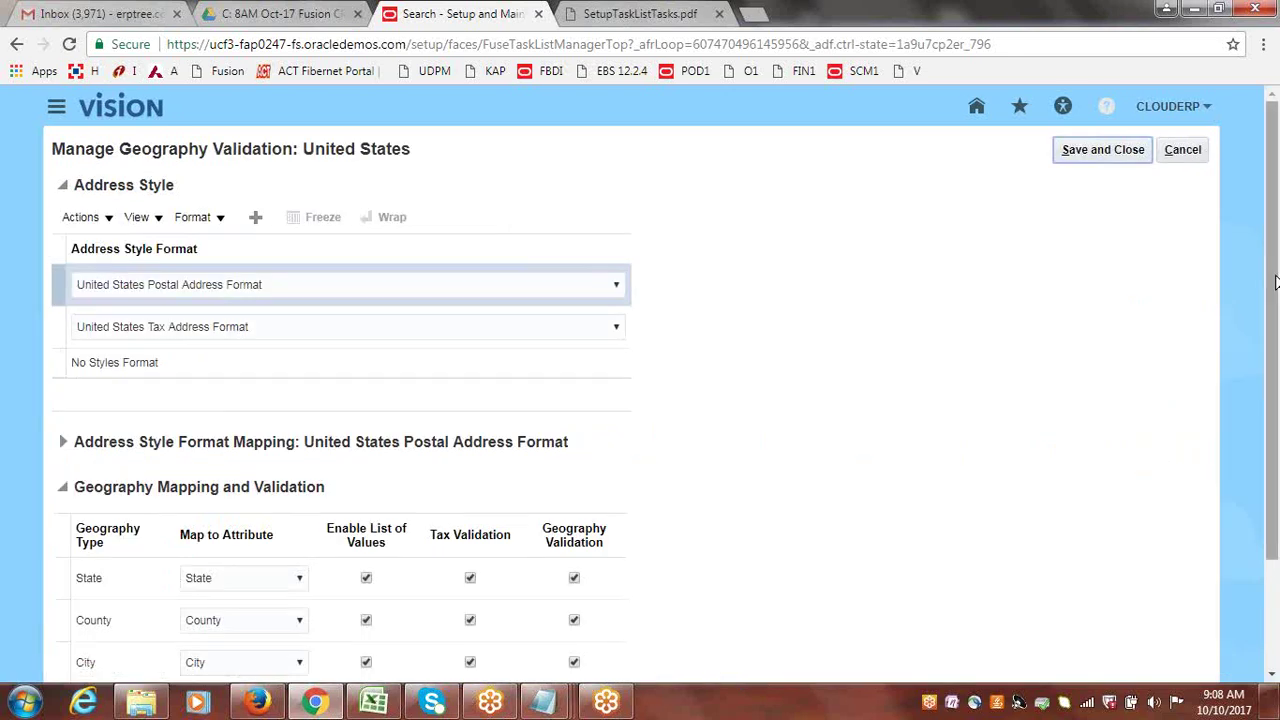
{"action": "scroll", "coordinate": [1275, 408], "scroll_direction": "down", "scroll_amount": 3}
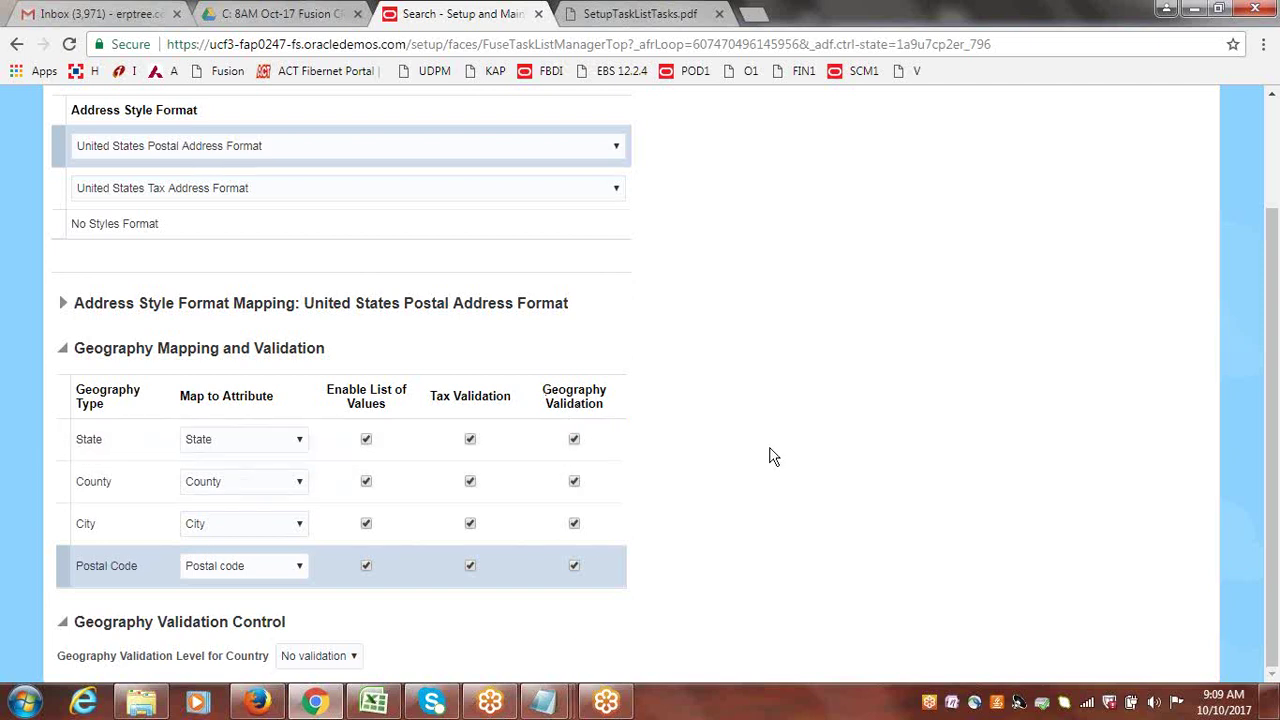
- Disable the list of values for the State, County, City and Postal Code geography types
{"action": "left_click", "coordinate": [366, 439]}
{"action": "left_click", "coordinate": [366, 482]}
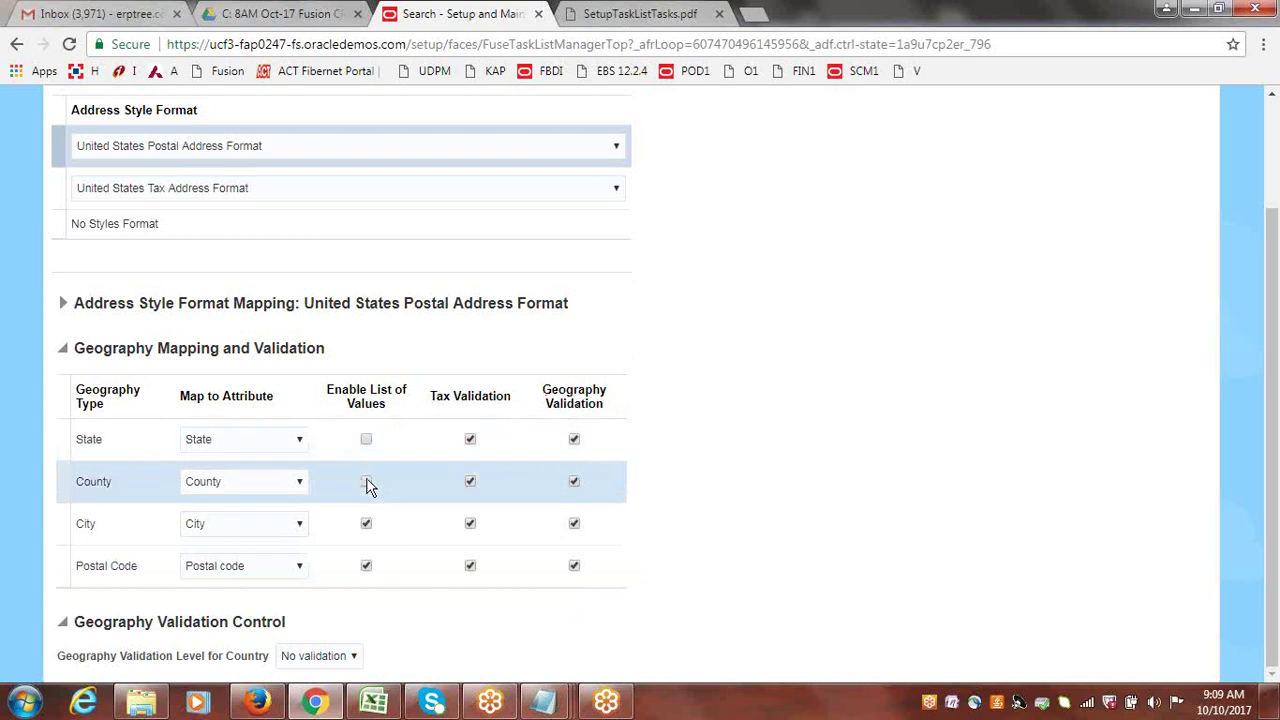
{"action": "left_click", "coordinate": [366, 523]}
{"action": "left_click", "coordinate": [366, 566]}
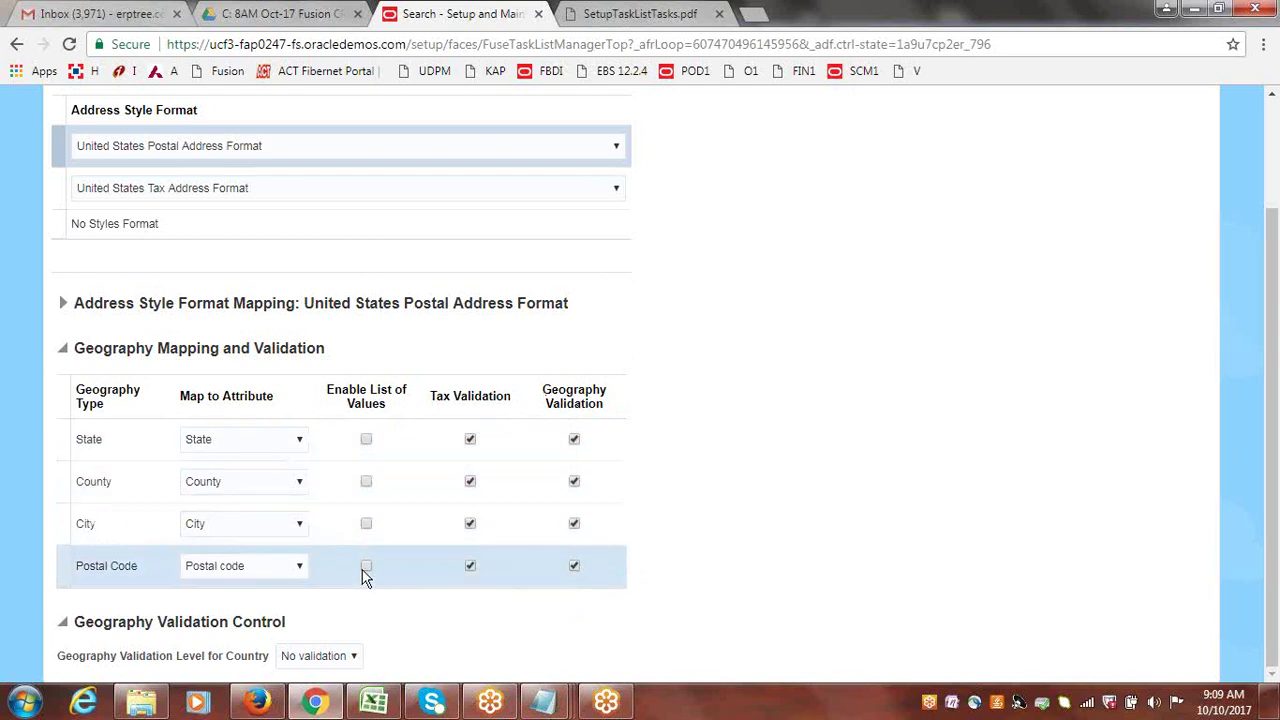
- Turn off tax validation for the State, County, City and Postal Code geography types
{"action": "left_click", "coordinate": [470, 440]}
{"action": "left_click", "coordinate": [470, 482]}
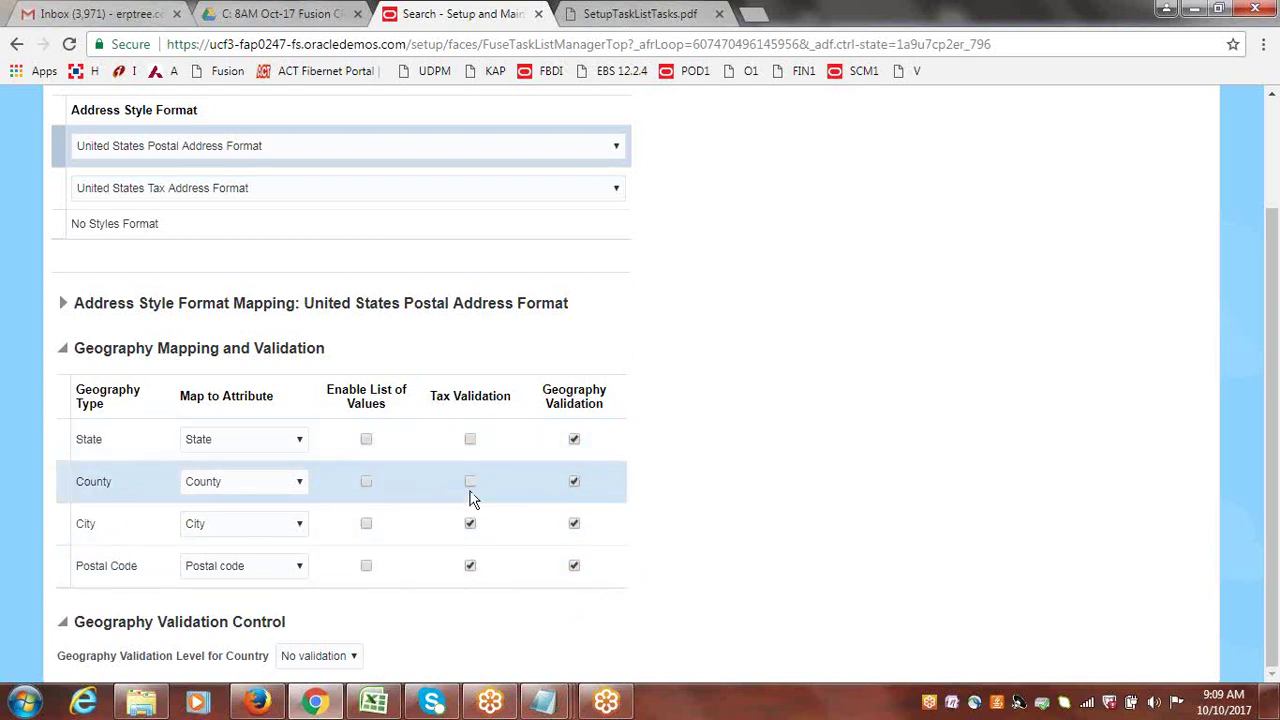
{"action": "left_click", "coordinate": [470, 523]}
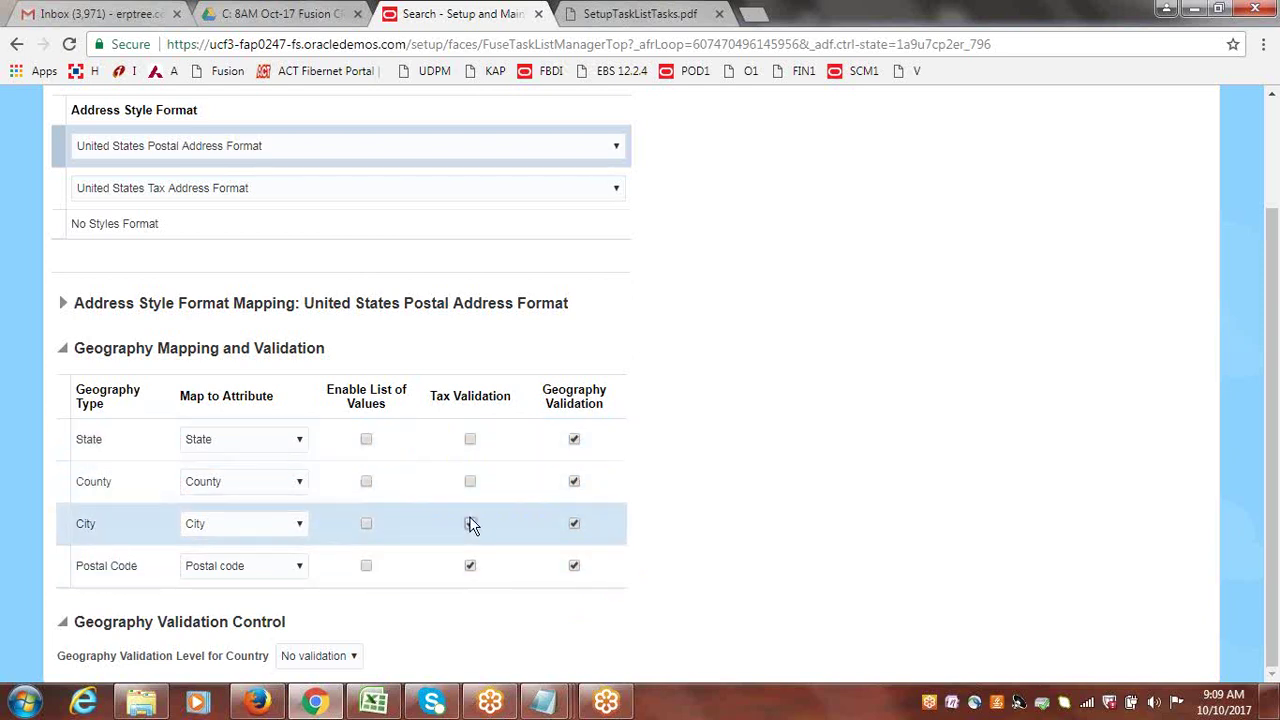
{"action": "left_click", "coordinate": [470, 568]}
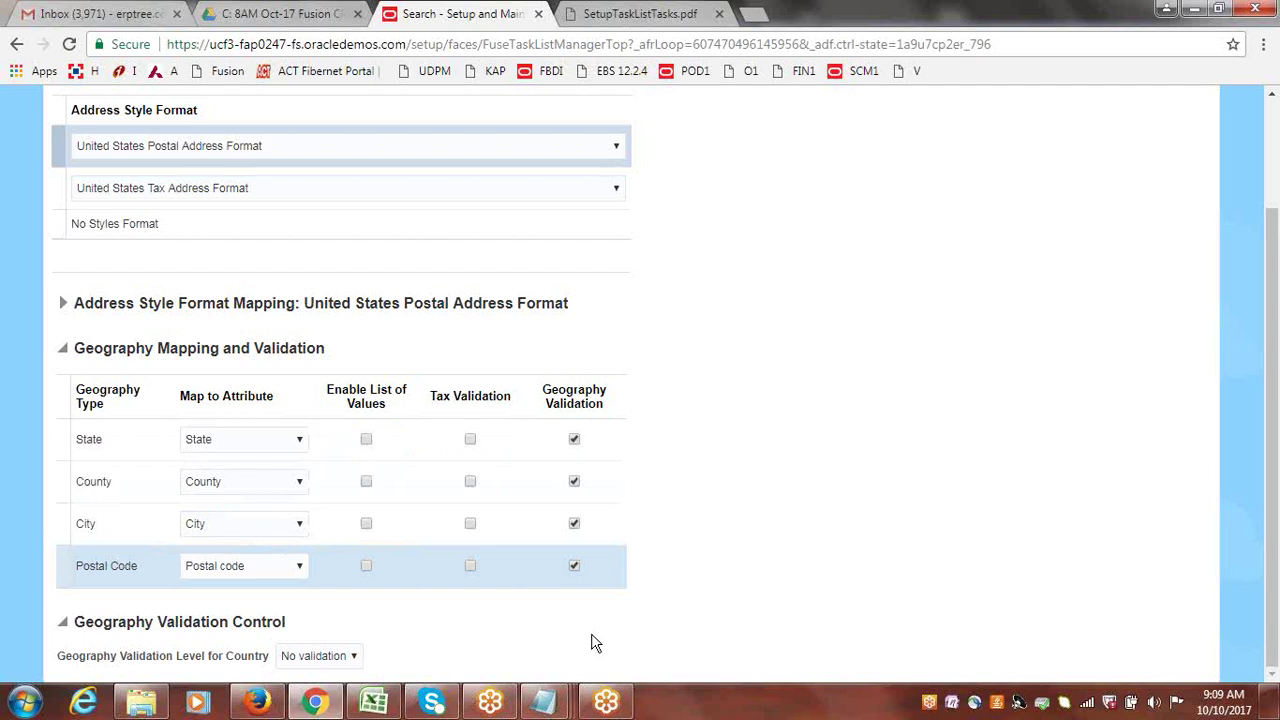
- Enable the list of values again for State, County, City and Postal Code
{"action": "left_click", "coordinate": [366, 439]}
{"action": "left_click", "coordinate": [366, 481]}
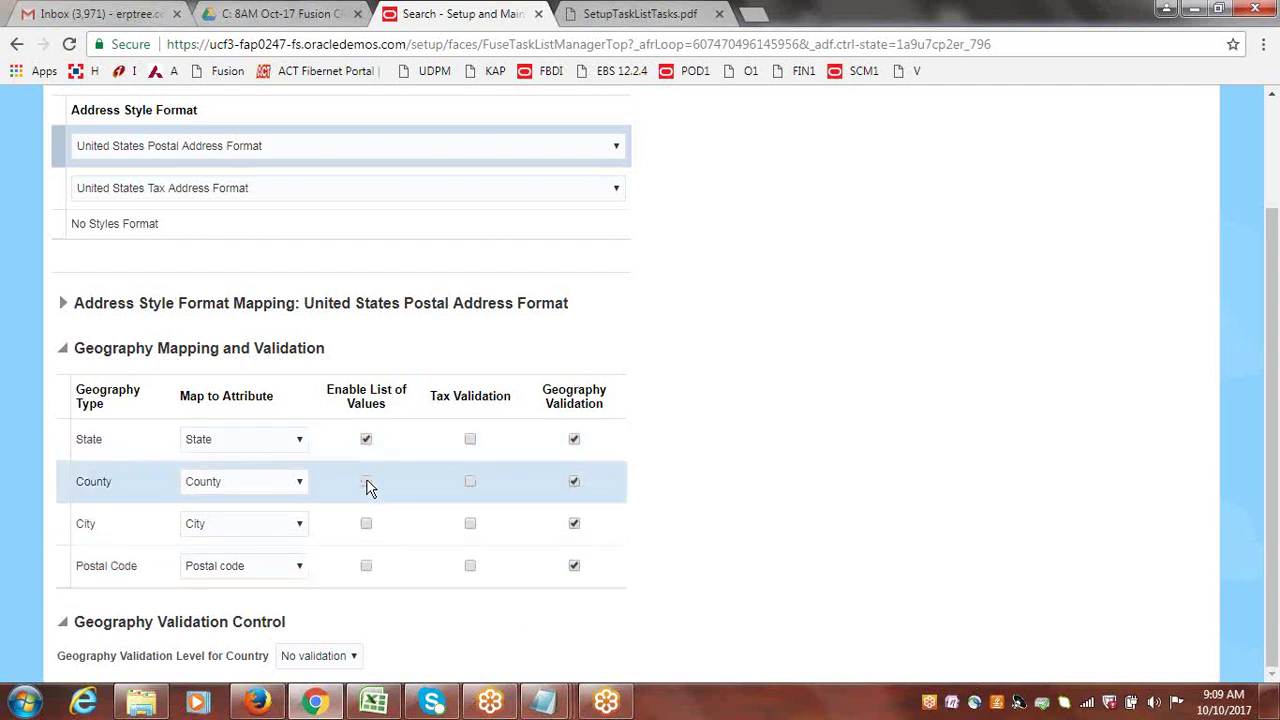
{"action": "left_click", "coordinate": [366, 523]}
{"action": "left_click", "coordinate": [366, 566]}
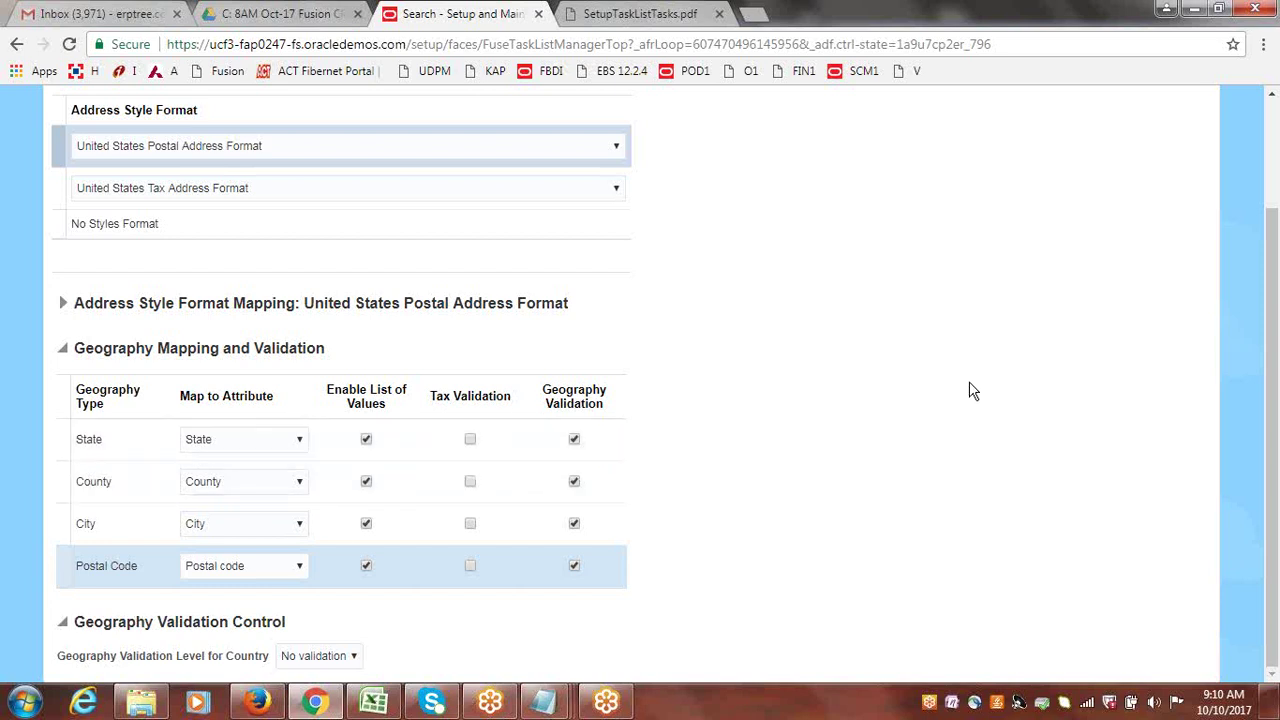
- Turn tax validation back on for State, County, City and Postal Code
{"action": "left_click_drag", "start_coordinate": [1272, 412], "coordinate": [1272, 408]}
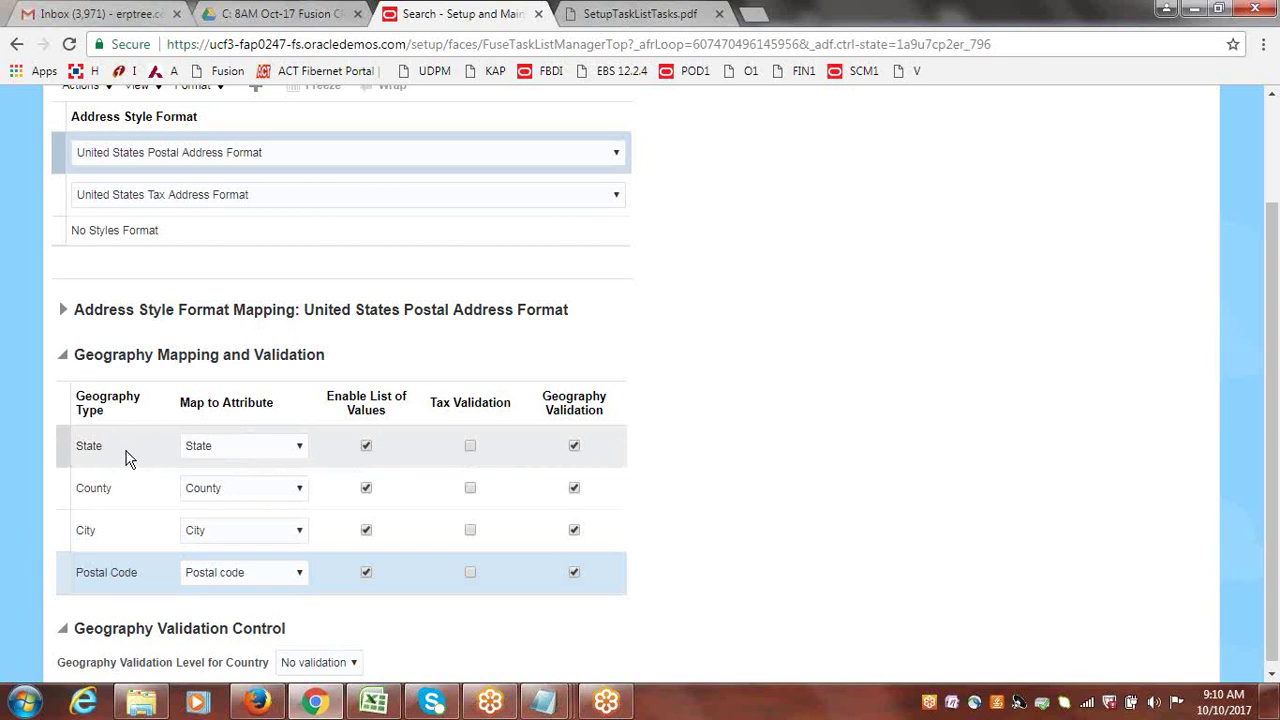
{"action": "left_click", "coordinate": [471, 446]}
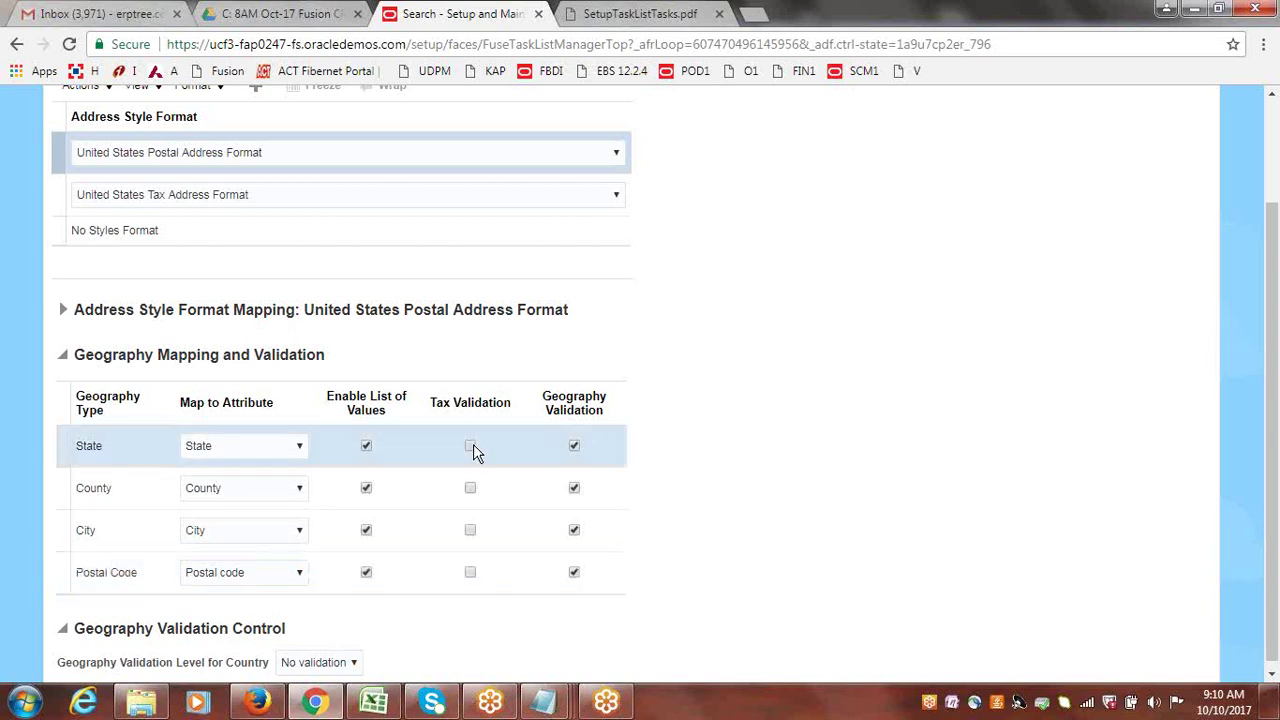
{"action": "left_click", "coordinate": [470, 488]}
{"action": "left_click", "coordinate": [470, 532]}
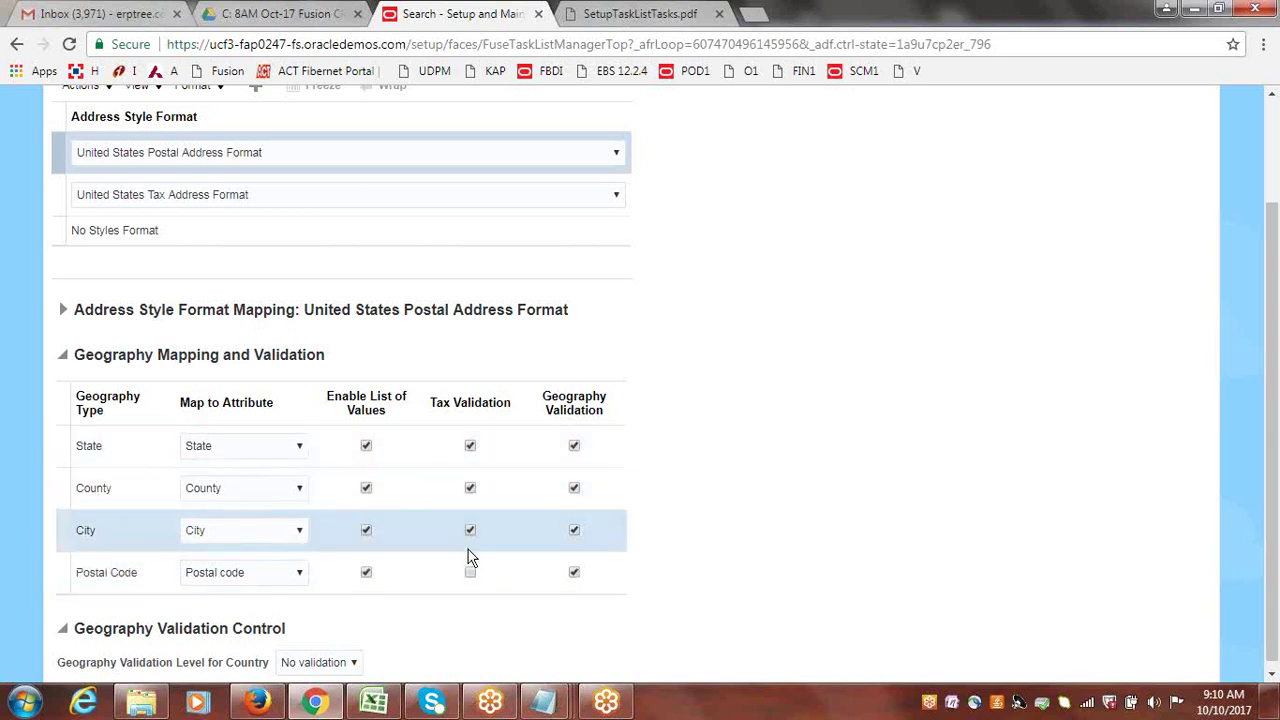
{"action": "left_click", "coordinate": [471, 573]}
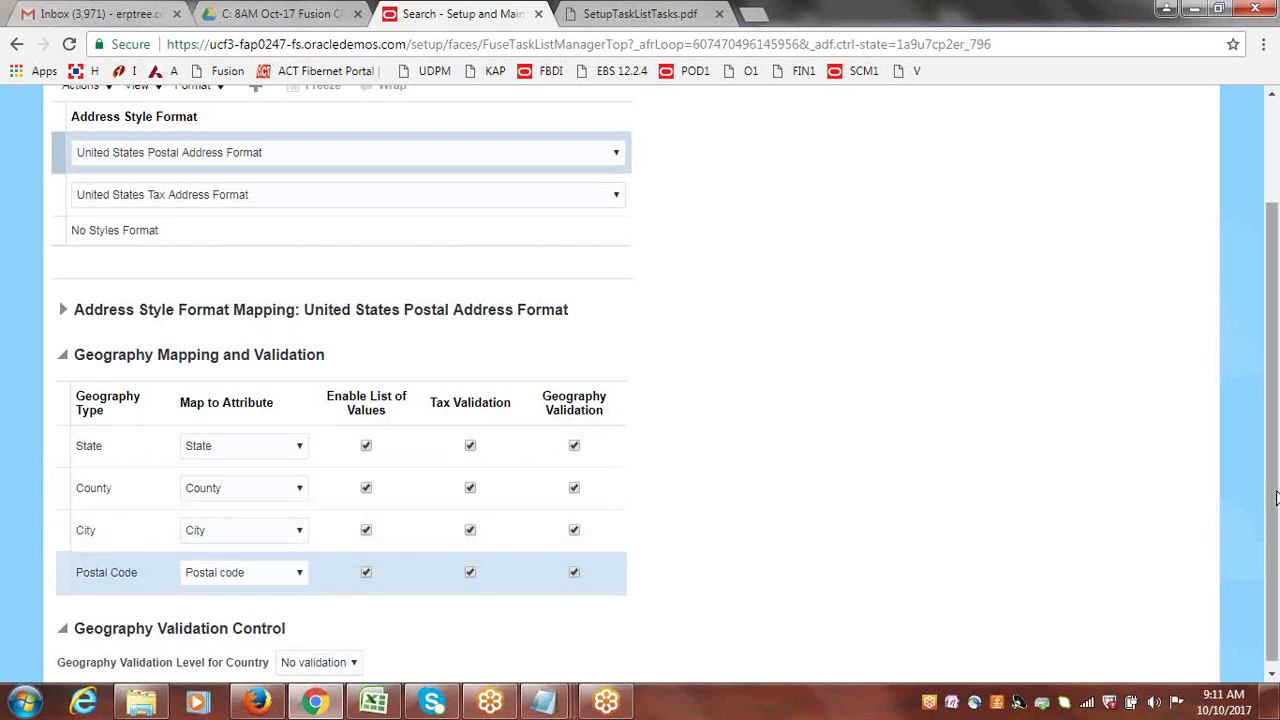
{"action": "left_click_drag", "start_coordinate": [1274, 432], "coordinate": [1274, 438]}
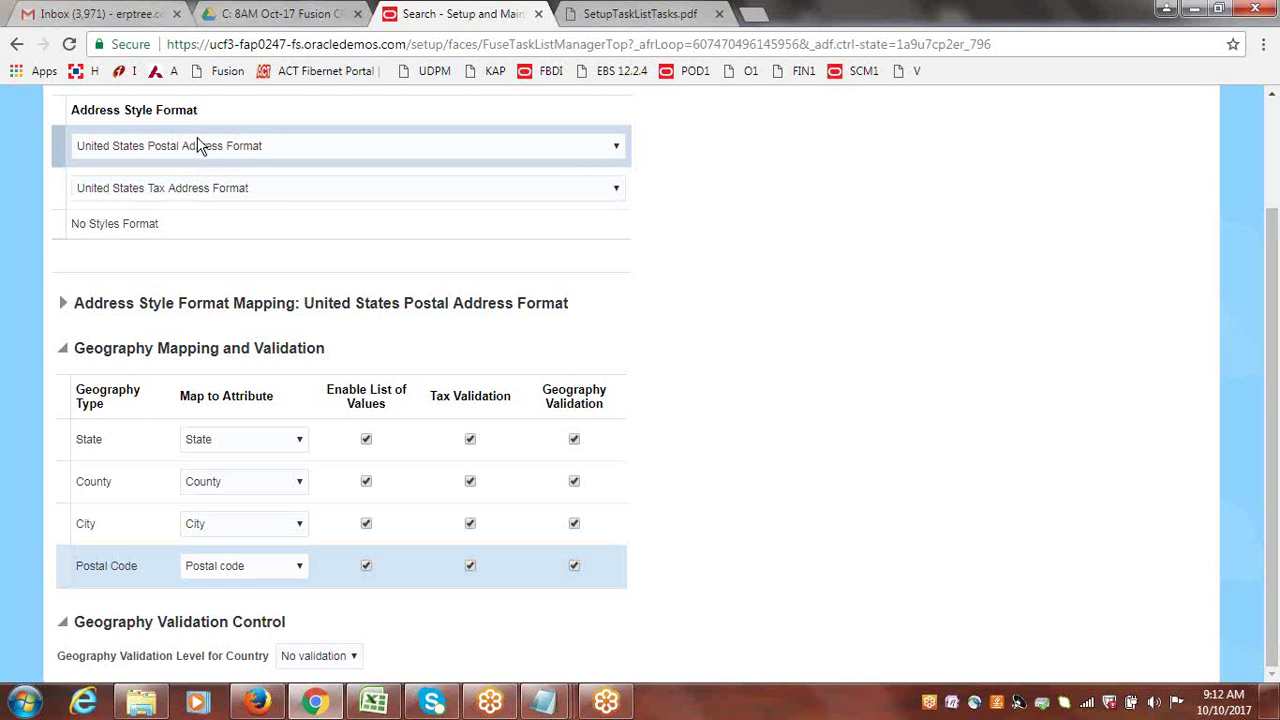
- Review the United States Postal, United States Tax and No Styles address formats, and save and close the United States geography validation
{"action": "left_click", "coordinate": [57, 143]}
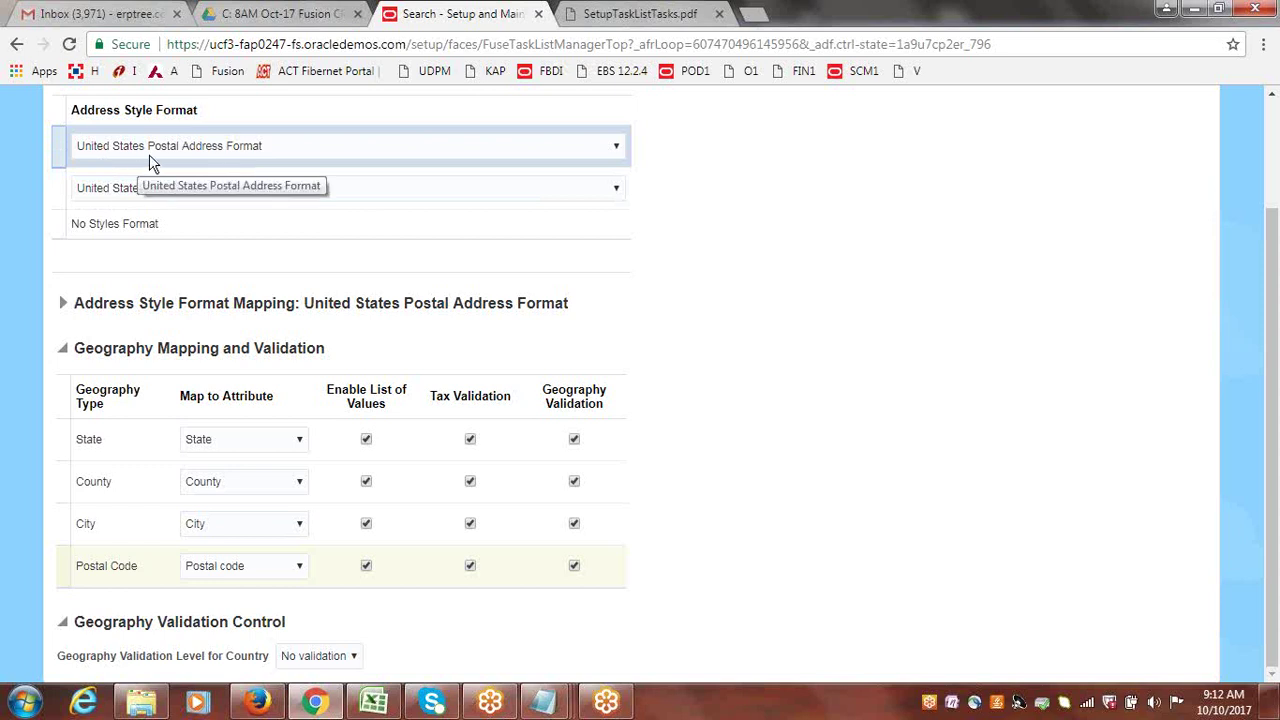
{"action": "left_click", "coordinate": [54, 183]}
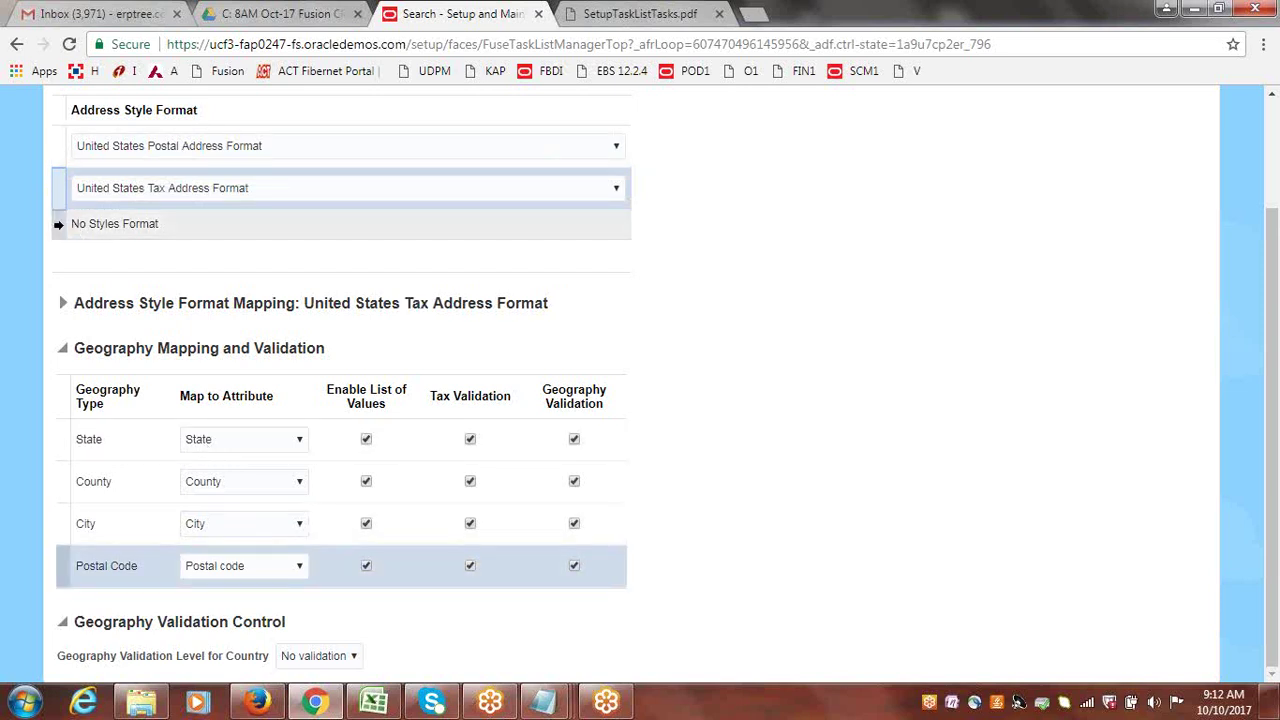
{"action": "left_click", "coordinate": [58, 223]}
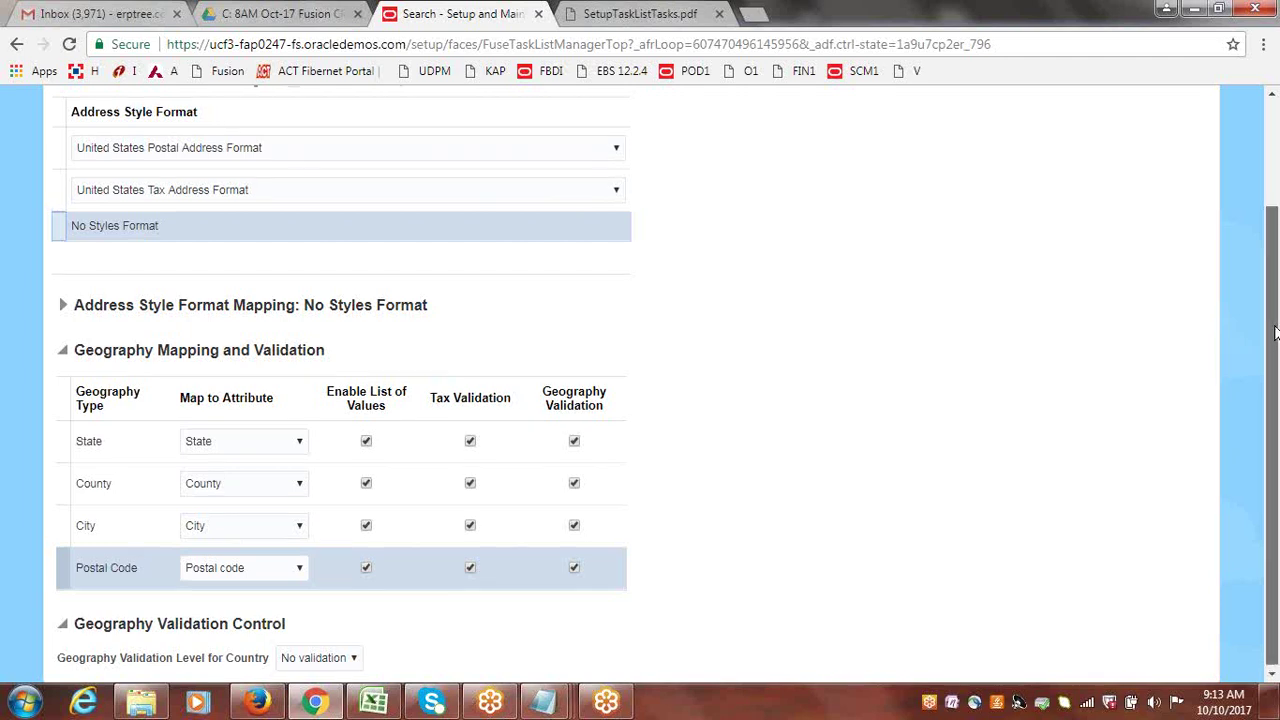
{"action": "left_click_drag", "start_coordinate": [1274, 334], "coordinate": [1275, 250]}
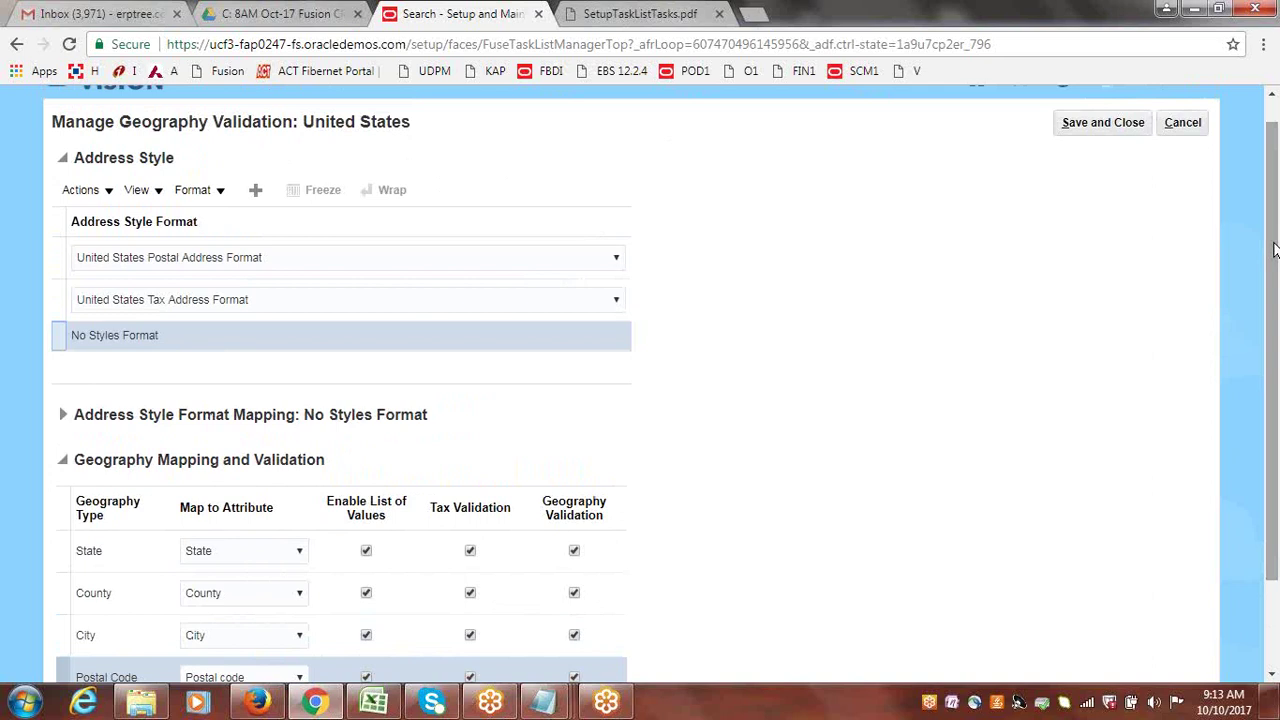
{"action": "left_click_drag", "start_coordinate": [1275, 250], "coordinate": [1277, 220]}
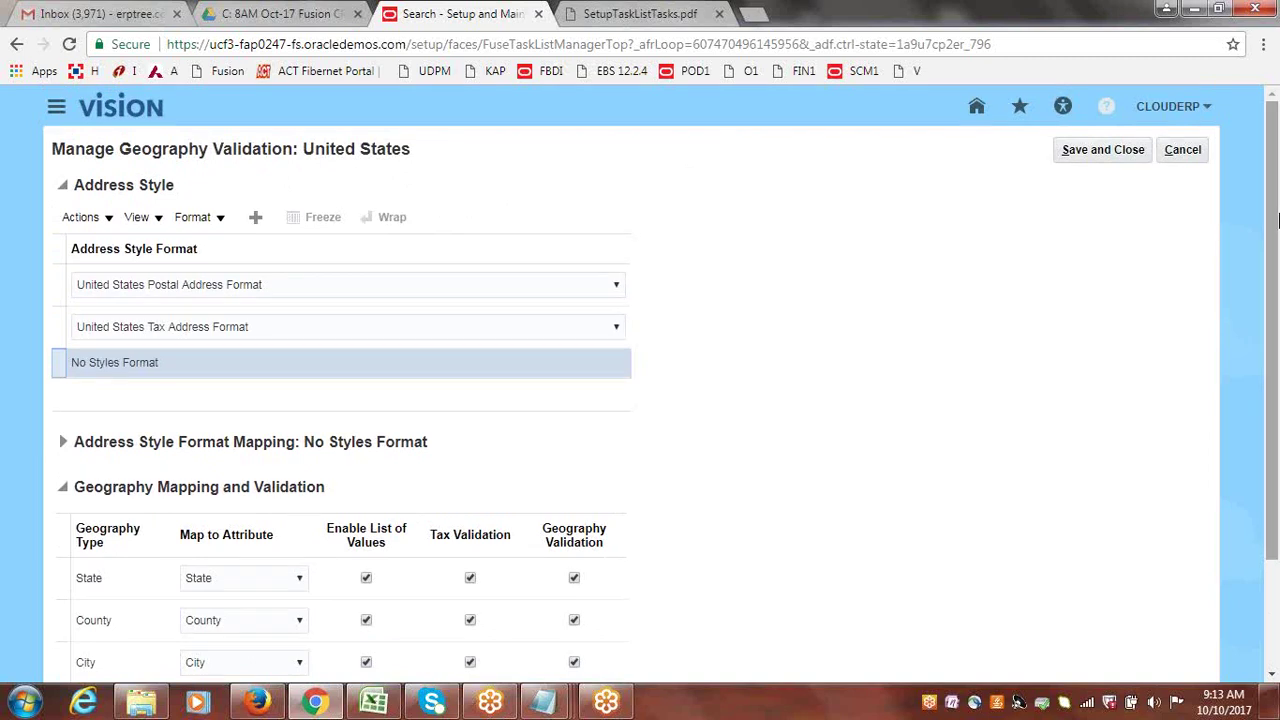
{"action": "mouse_move", "coordinate": [1277, 220]}
{"action": "left_mouse_down"}
{"action": "mouse_move", "coordinate": [1277, 322]}
{"action": "mouse_move", "coordinate": [1277, 183]}
{"action": "mouse_move", "coordinate": [1277, 230]}
{"action": "left_mouse_up"}
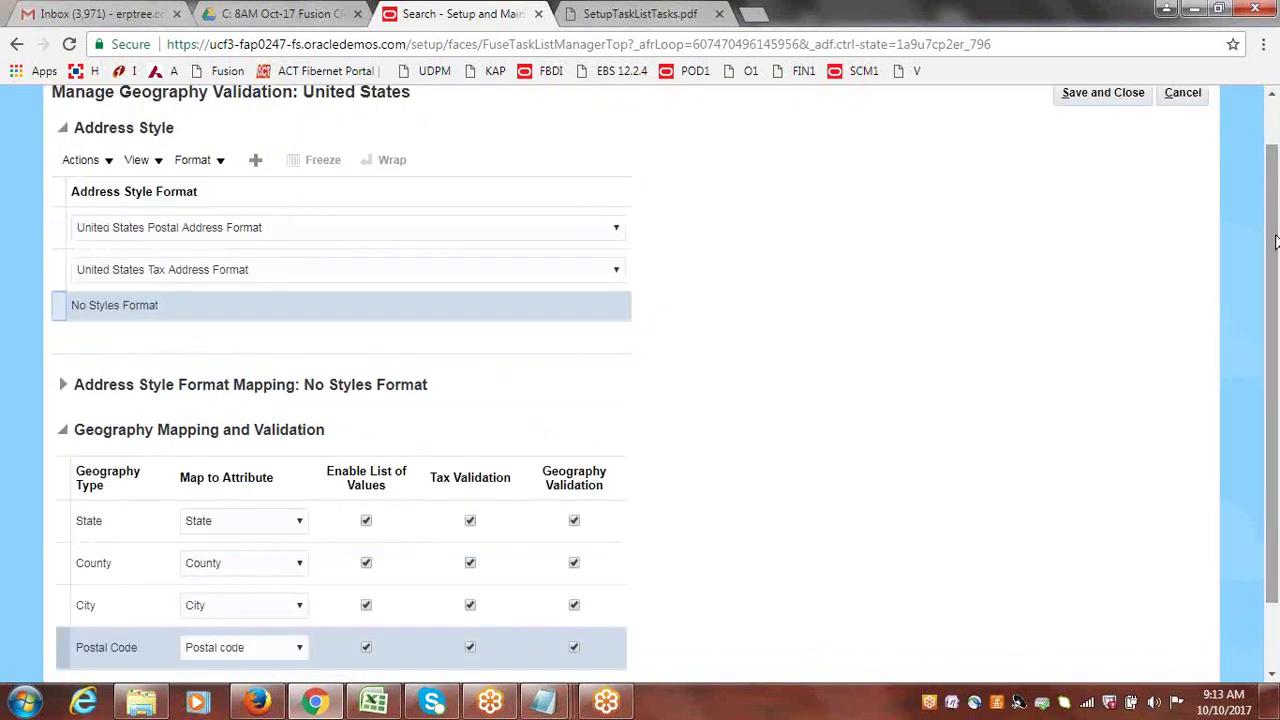
{"action": "left_click", "coordinate": [1127, 100]}
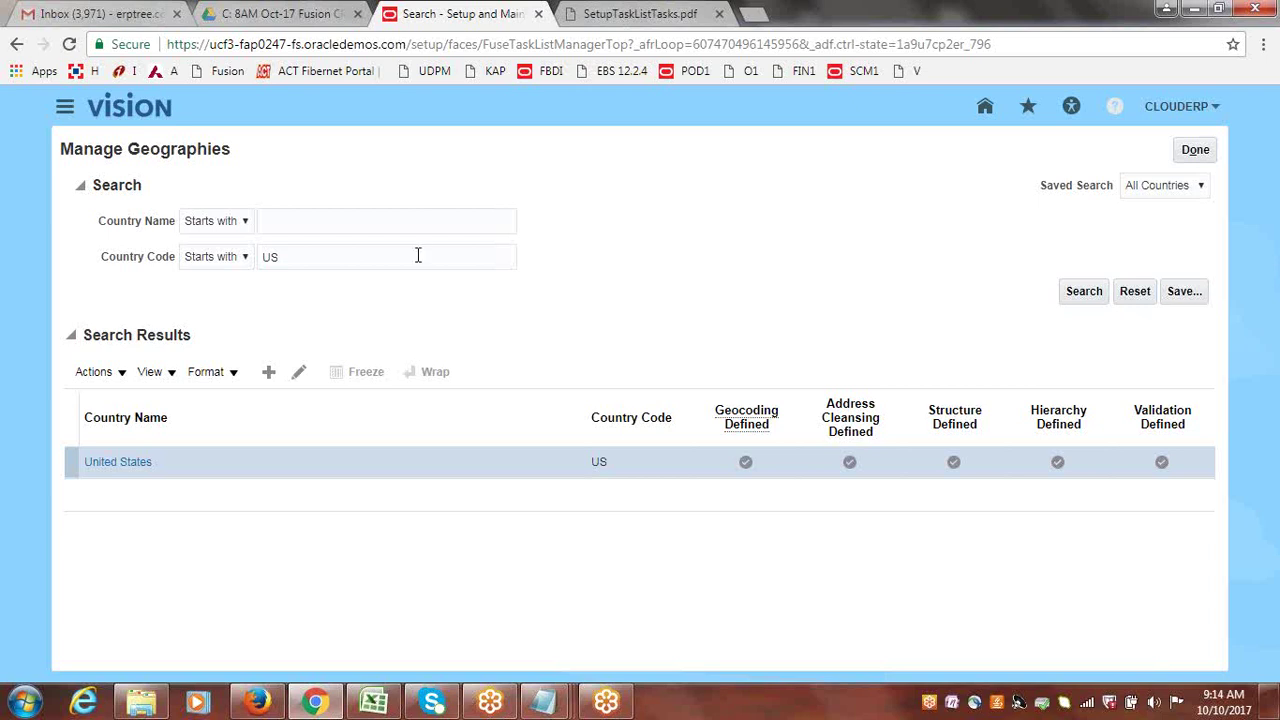
- Clear the country code criterion and search the geographies for all countries
{"action": "left_click_drag", "start_coordinate": [417, 256], "coordinate": [171, 266]}
{"action": "key", "text": "BackSpace"}
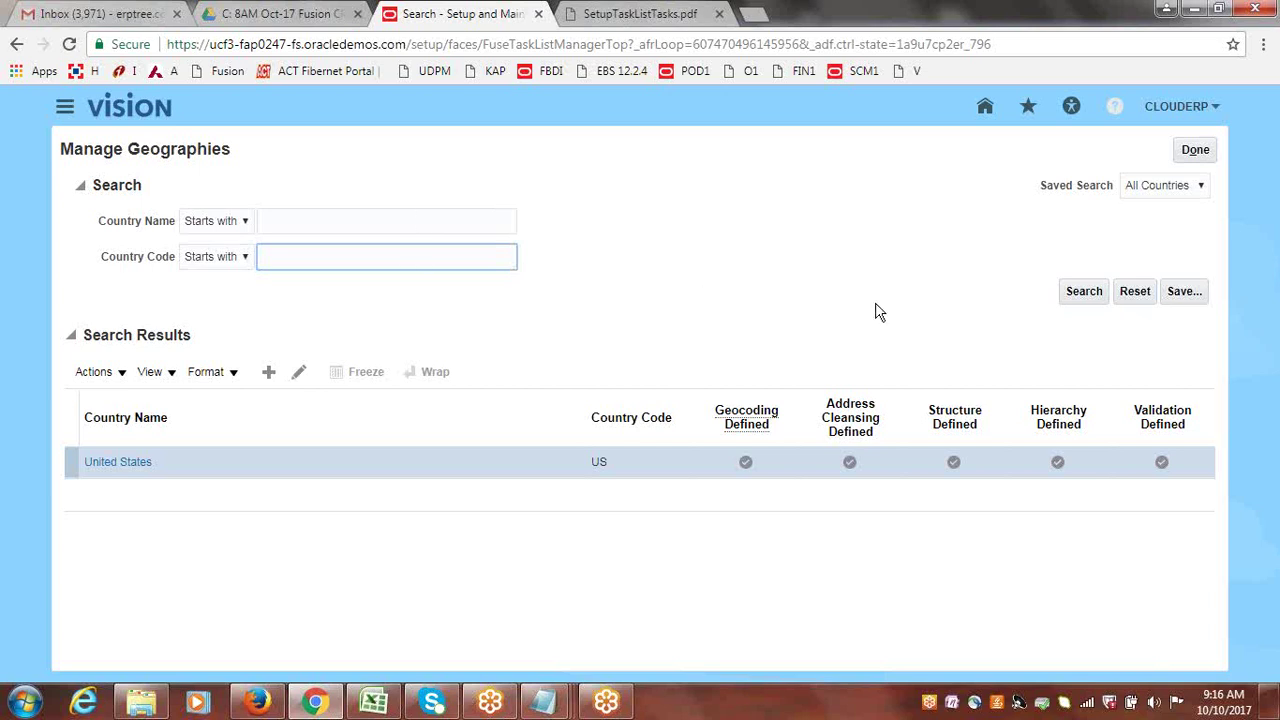
{"action": "left_click", "coordinate": [1068, 292]}
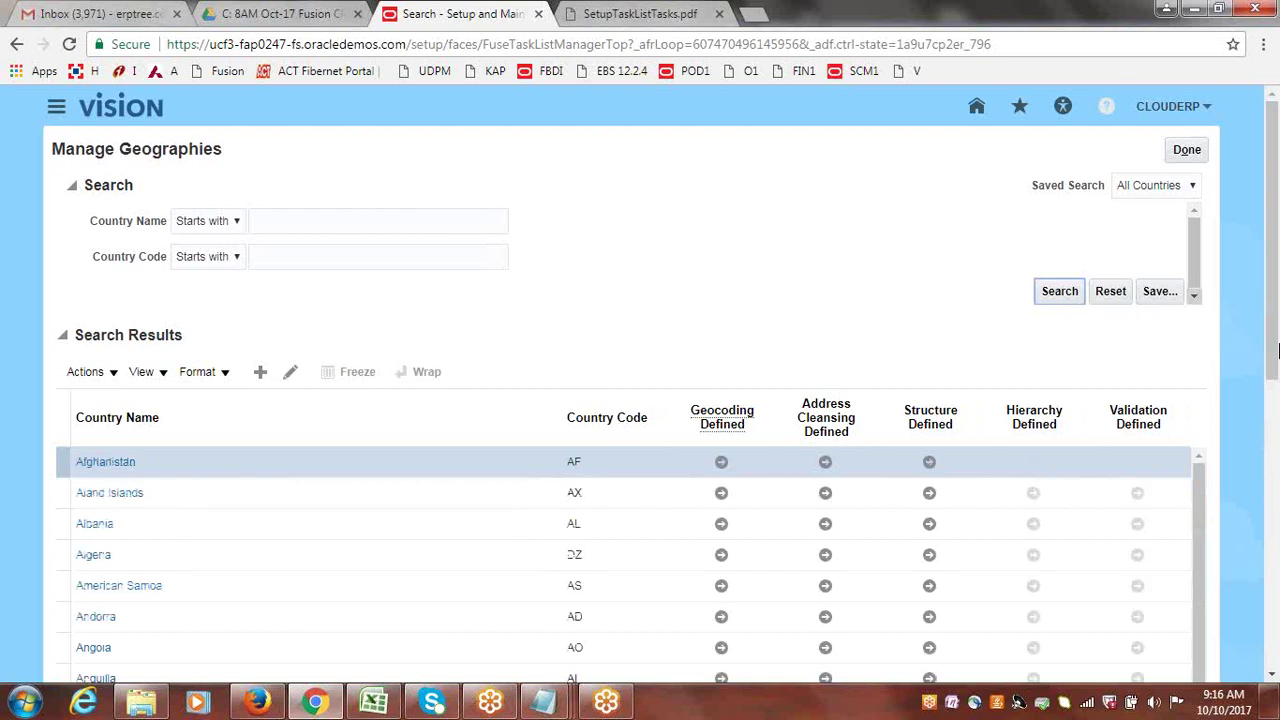
- Examine the country list for which countries have geocoding, address cleansing, structure, hierarchy and validation defined
{"action": "scroll", "coordinate": [1270, 250], "scroll_direction": "down", "scroll_amount": 5}
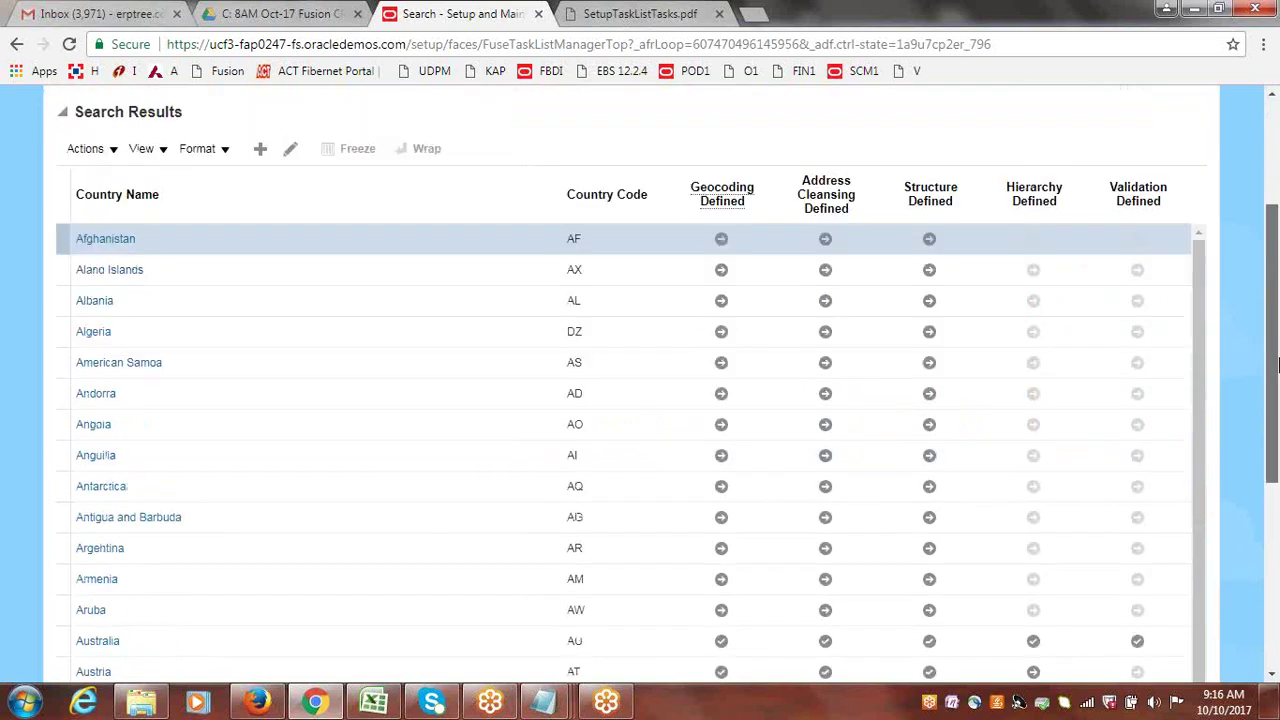
{"action": "scroll", "coordinate": [1200, 280], "scroll_direction": "down", "scroll_amount": 1}
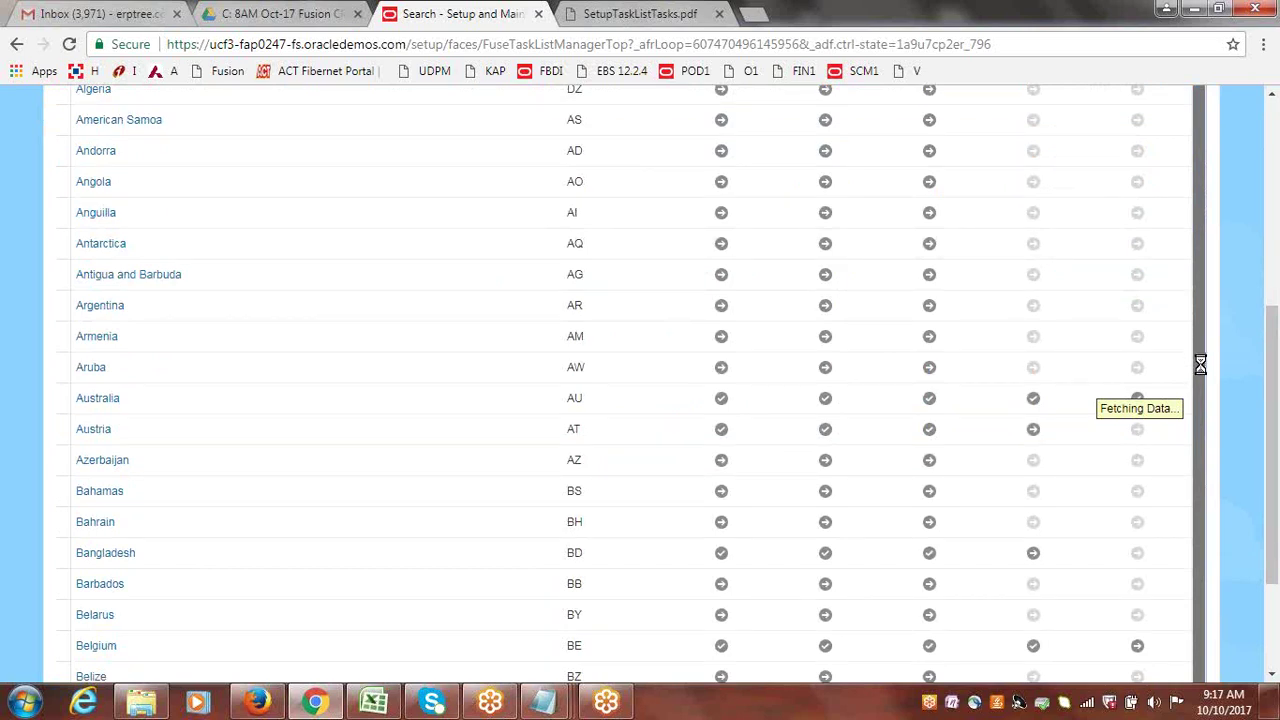
{"action": "scroll", "coordinate": [1205, 375], "scroll_direction": "down", "scroll_amount": 1}
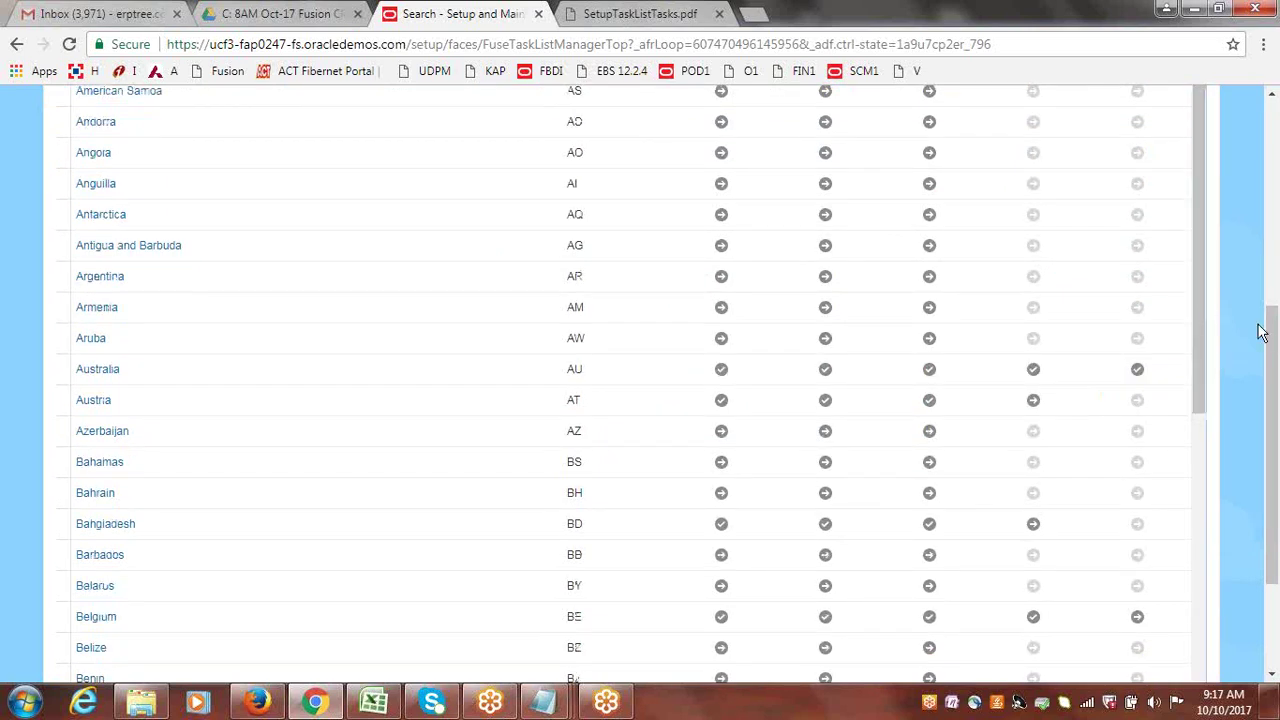
{"action": "left_click_drag", "start_coordinate": [1204, 318], "coordinate": [1212, 676]}
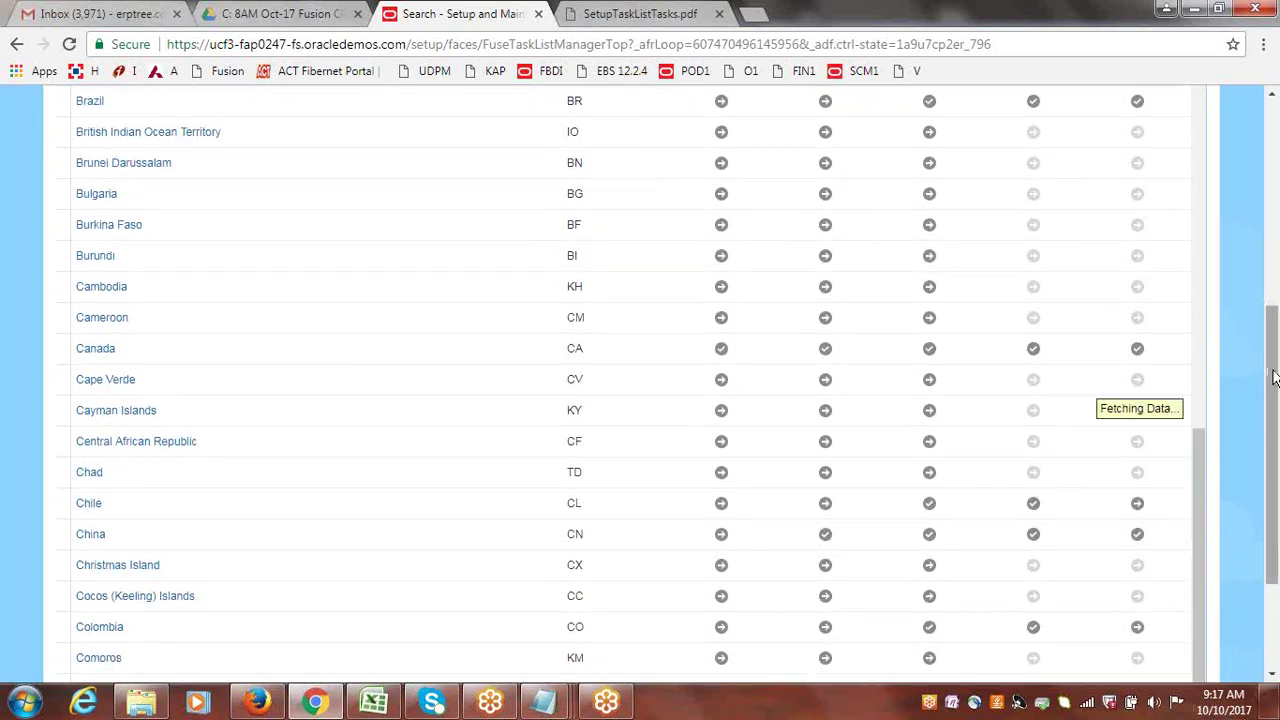
{"action": "scroll", "coordinate": [1274, 470], "scroll_direction": "down", "scroll_amount": 2}
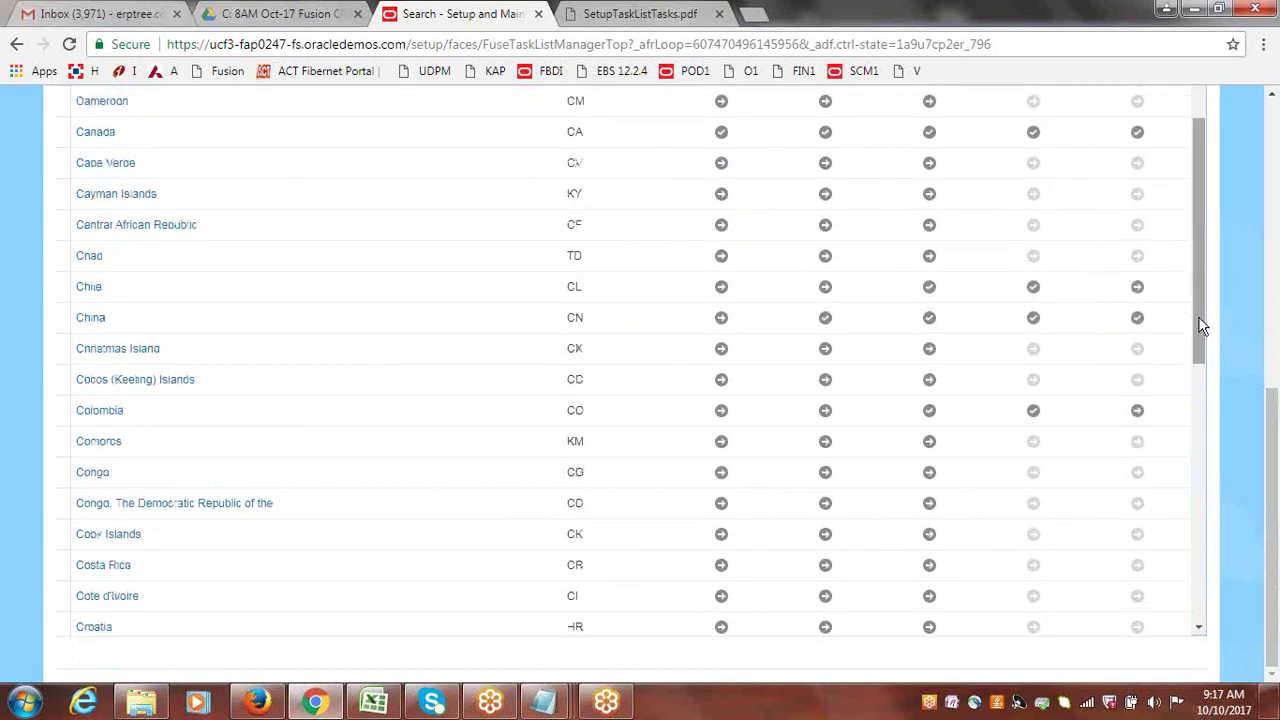
{"action": "left_click_drag", "start_coordinate": [1200, 303], "coordinate": [1203, 313]}
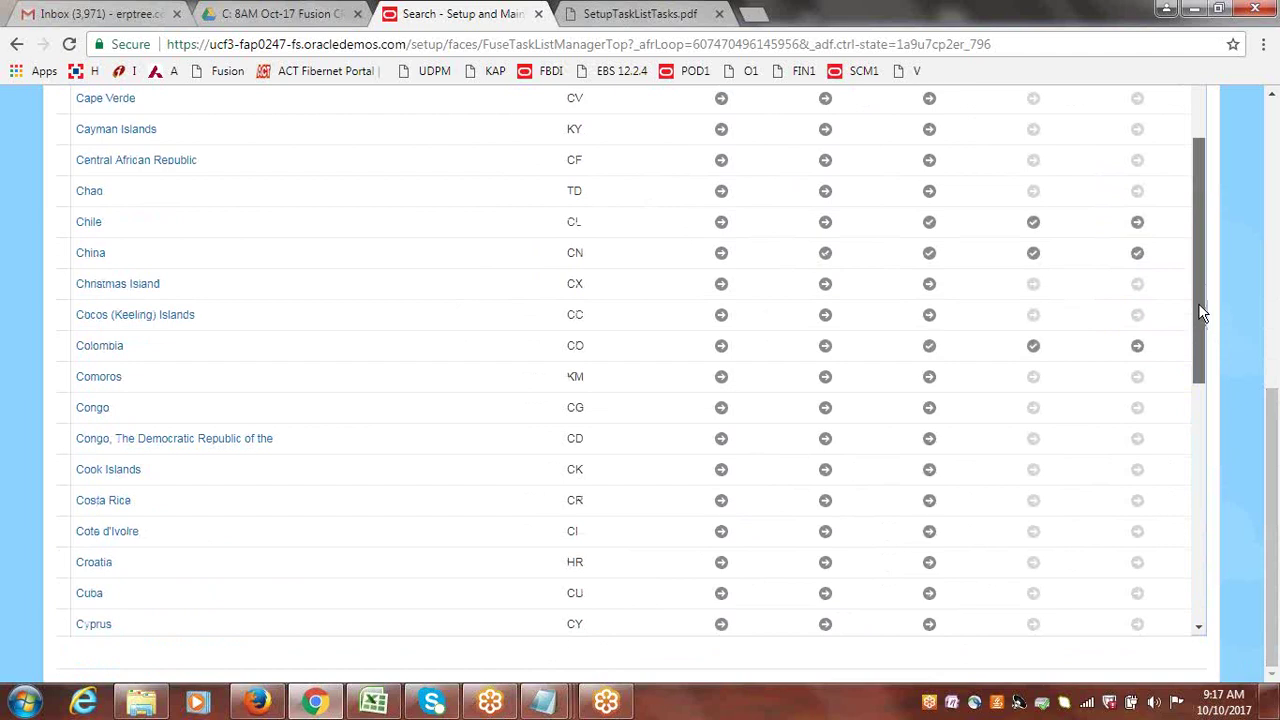
{"action": "left_click_drag", "start_coordinate": [1203, 313], "coordinate": [1230, 546]}
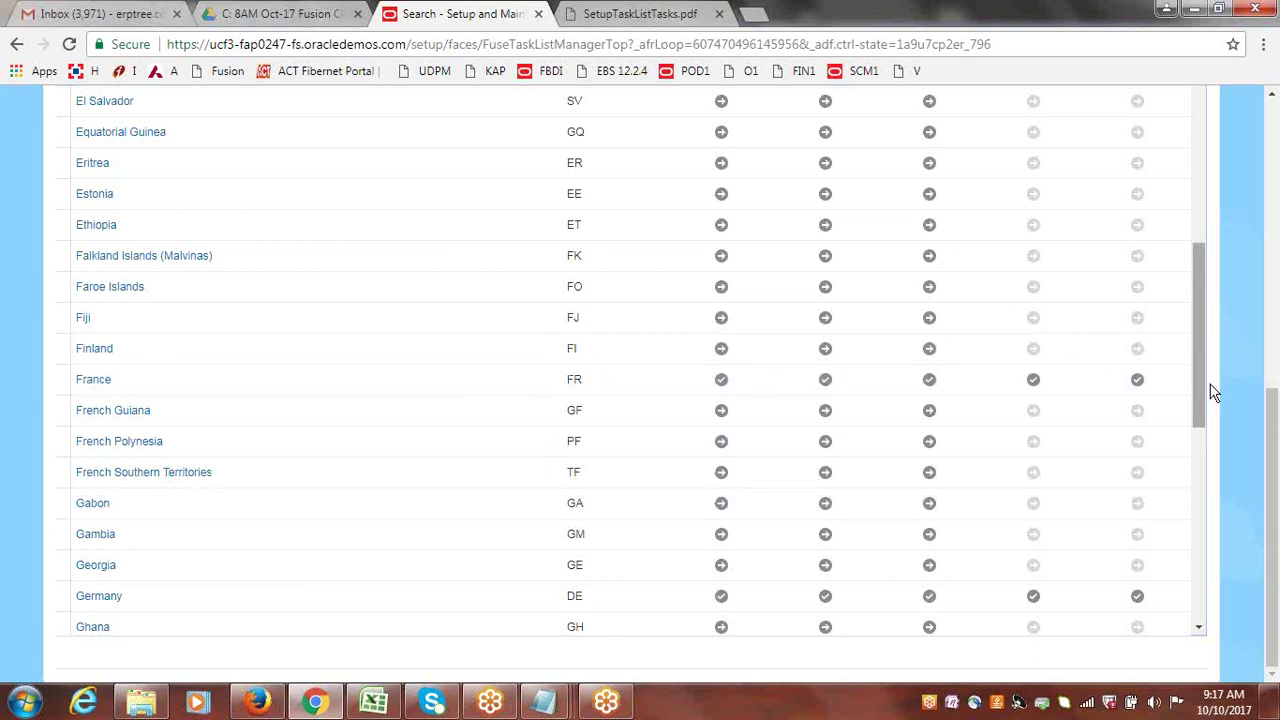
{"action": "left_click_drag", "start_coordinate": [1205, 390], "coordinate": [1203, 558]}
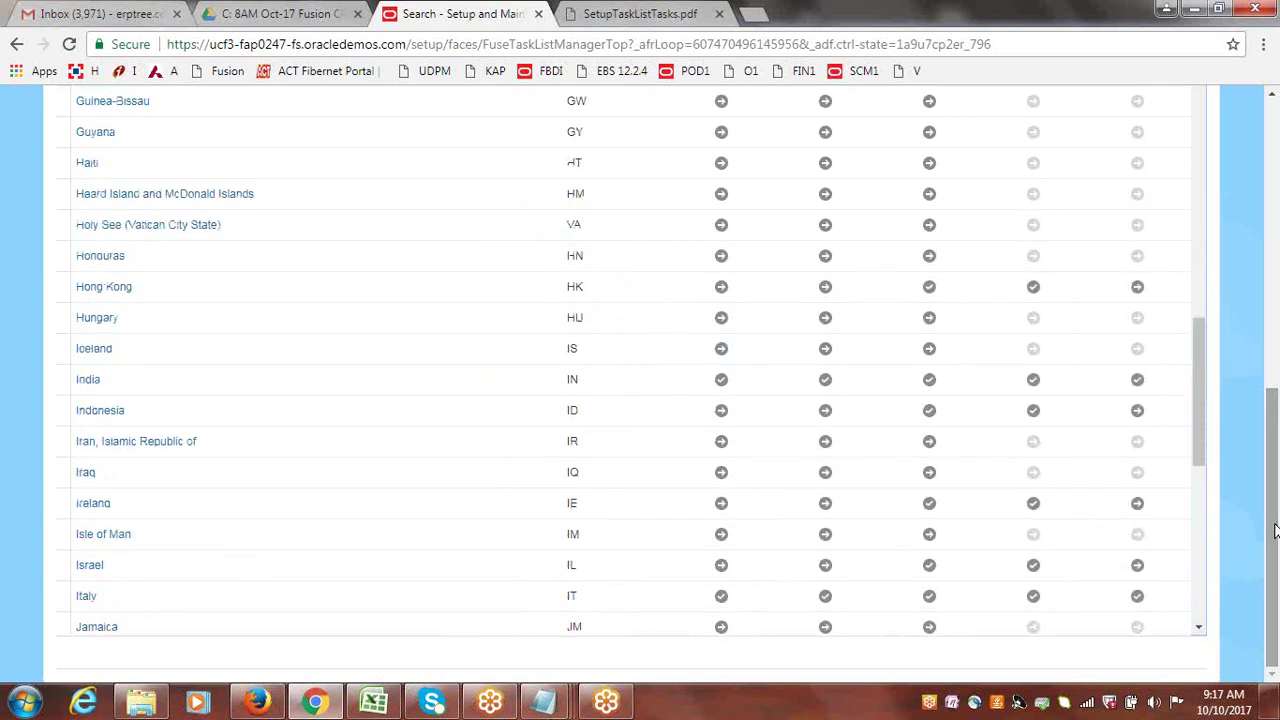
{"action": "left_click_drag", "start_coordinate": [1200, 374], "coordinate": [1208, 560]}
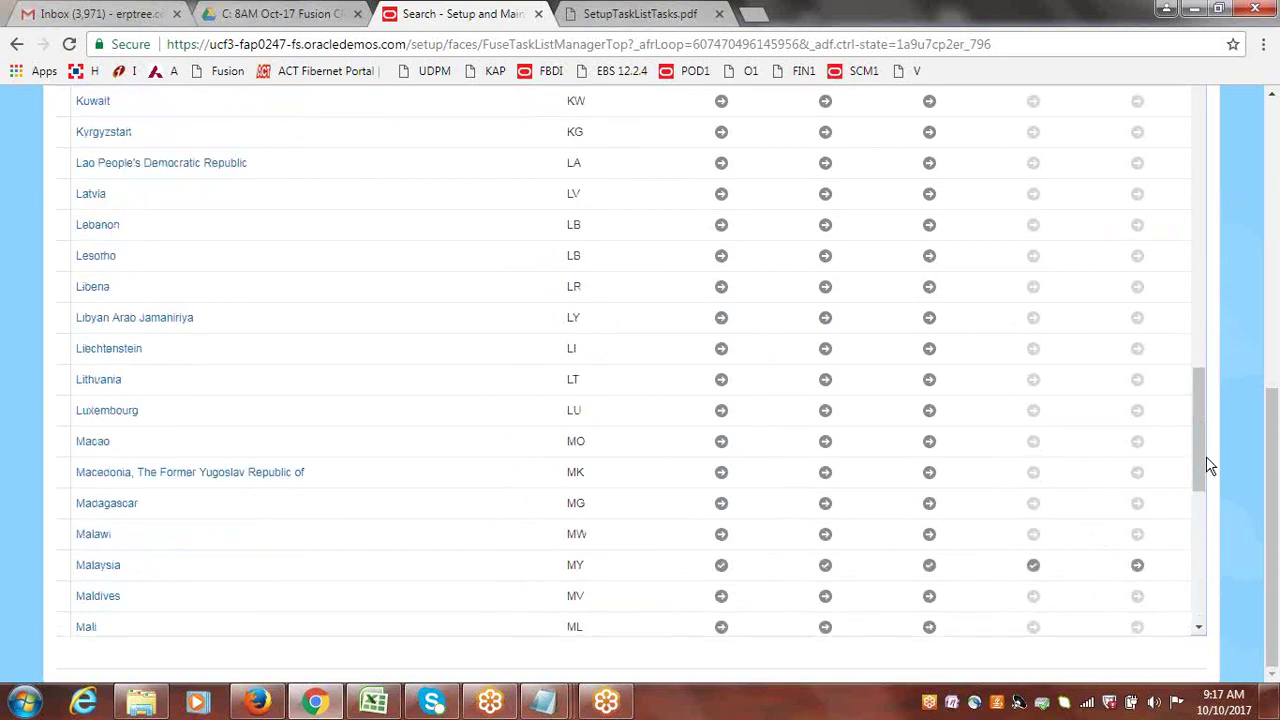
{"action": "left_click_drag", "start_coordinate": [1201, 442], "coordinate": [1203, 591]}
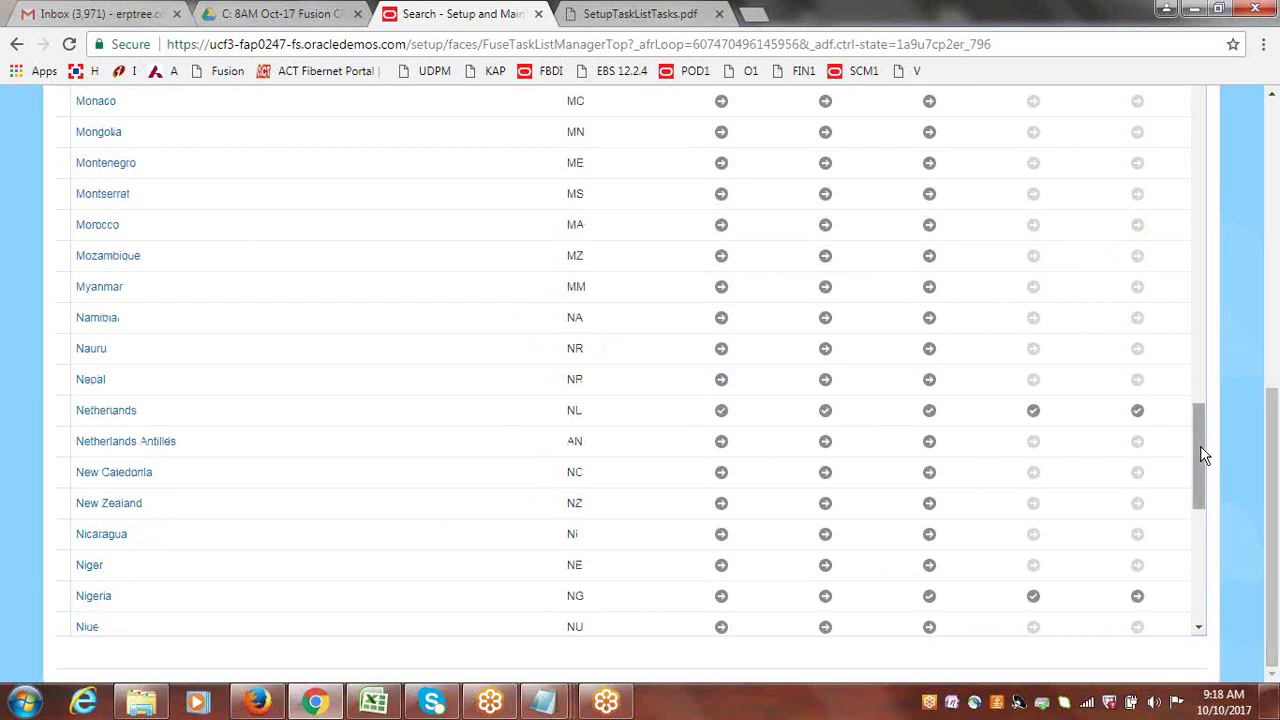
{"action": "left_click_drag", "start_coordinate": [1274, 452], "coordinate": [1276, 422]}
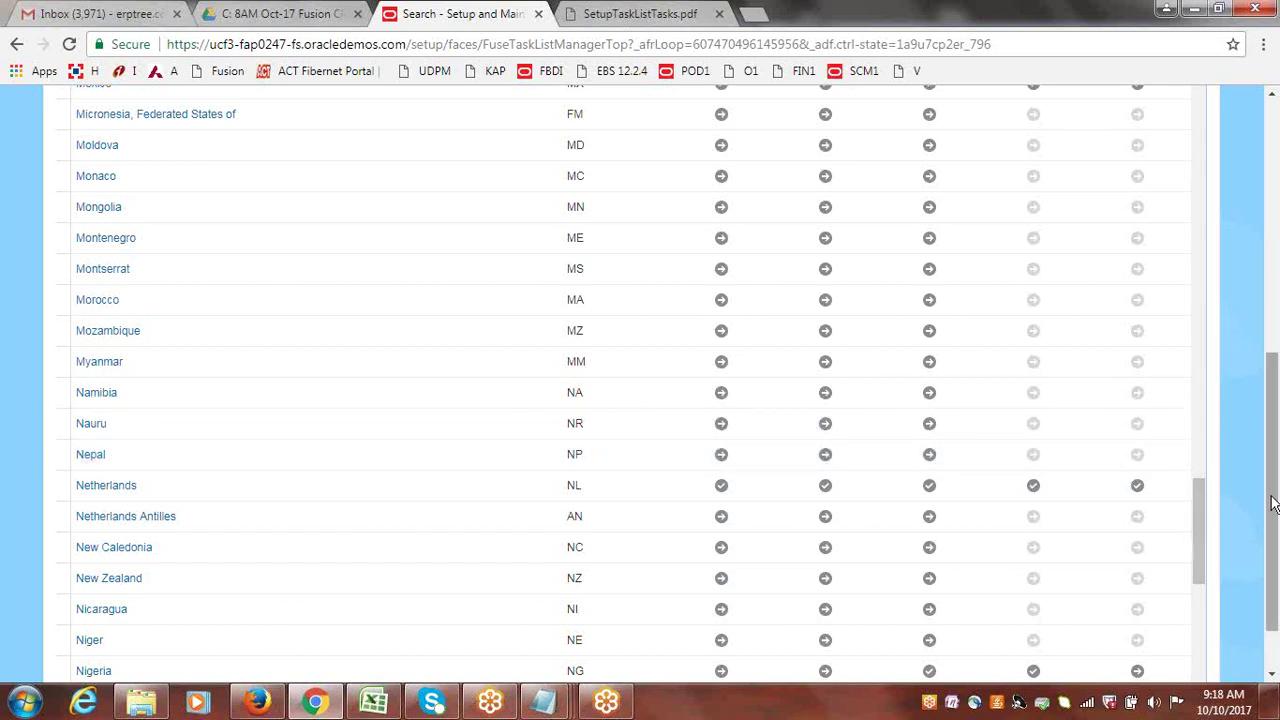
{"action": "left_click_drag", "start_coordinate": [1273, 503], "coordinate": [1275, 348]}
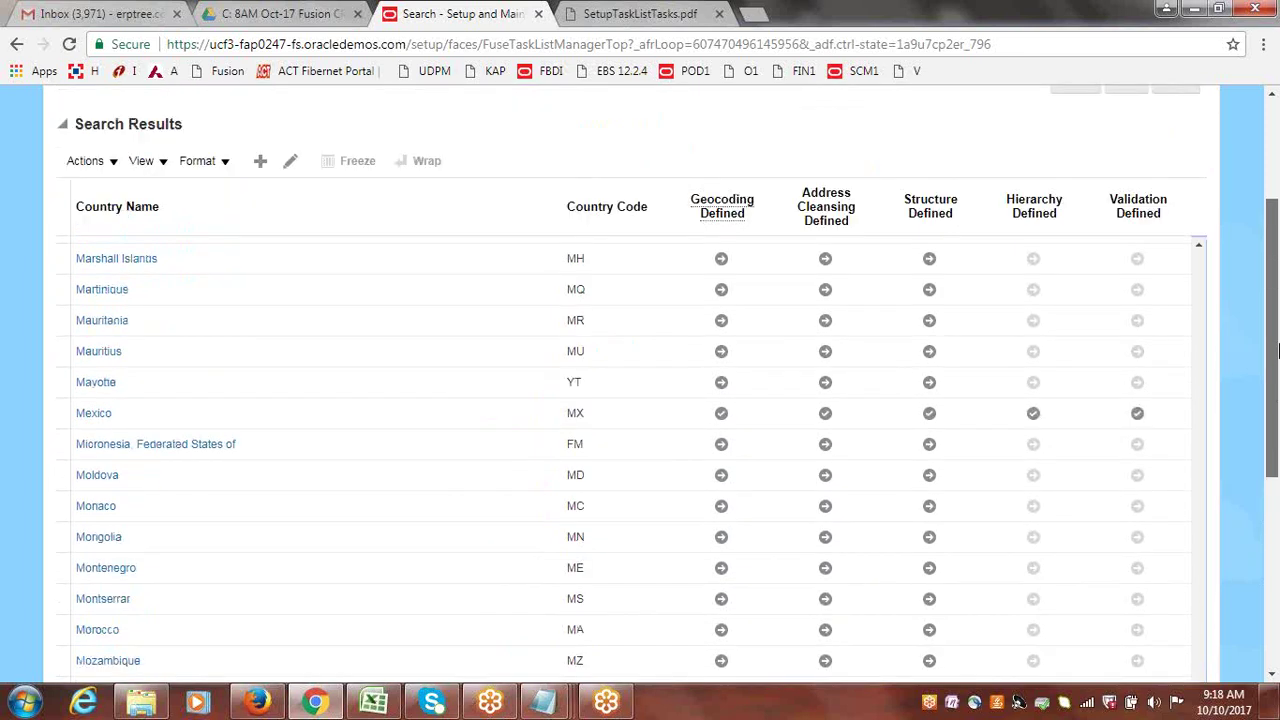
{"action": "left_click_drag", "start_coordinate": [1275, 348], "coordinate": [1277, 445]}
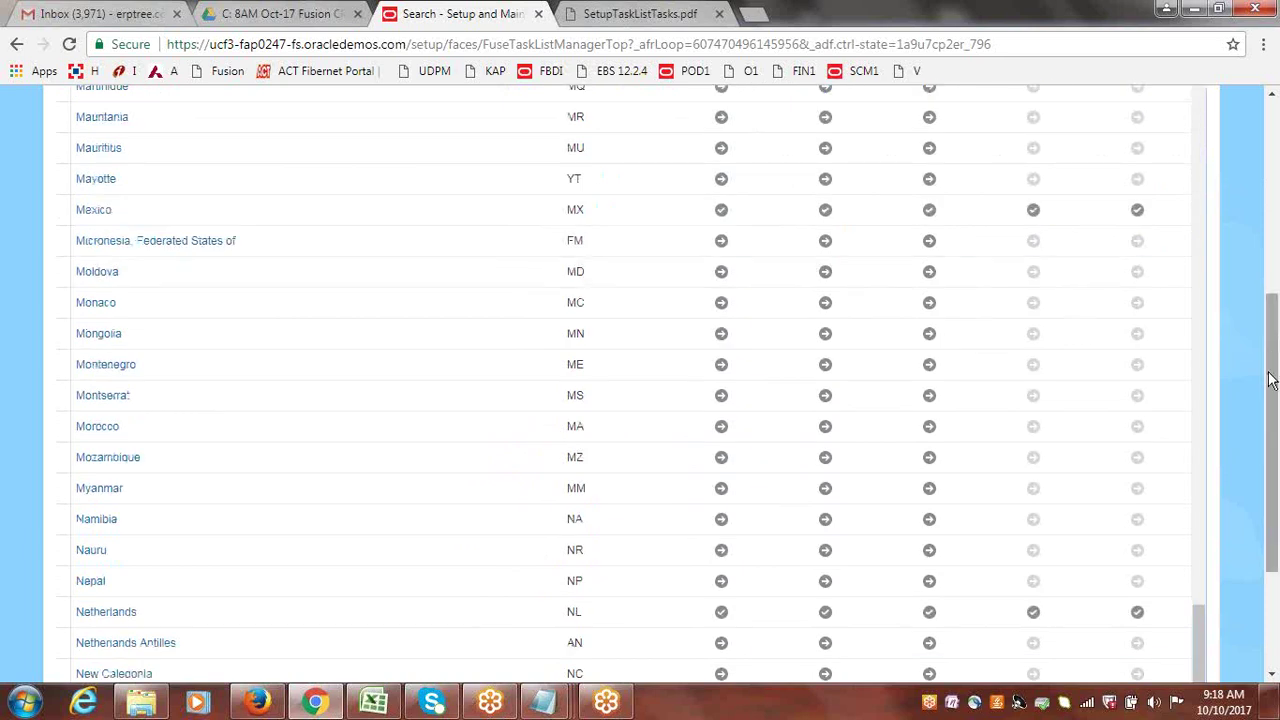
{"action": "left_click_drag", "start_coordinate": [1276, 372], "coordinate": [1275, 264]}
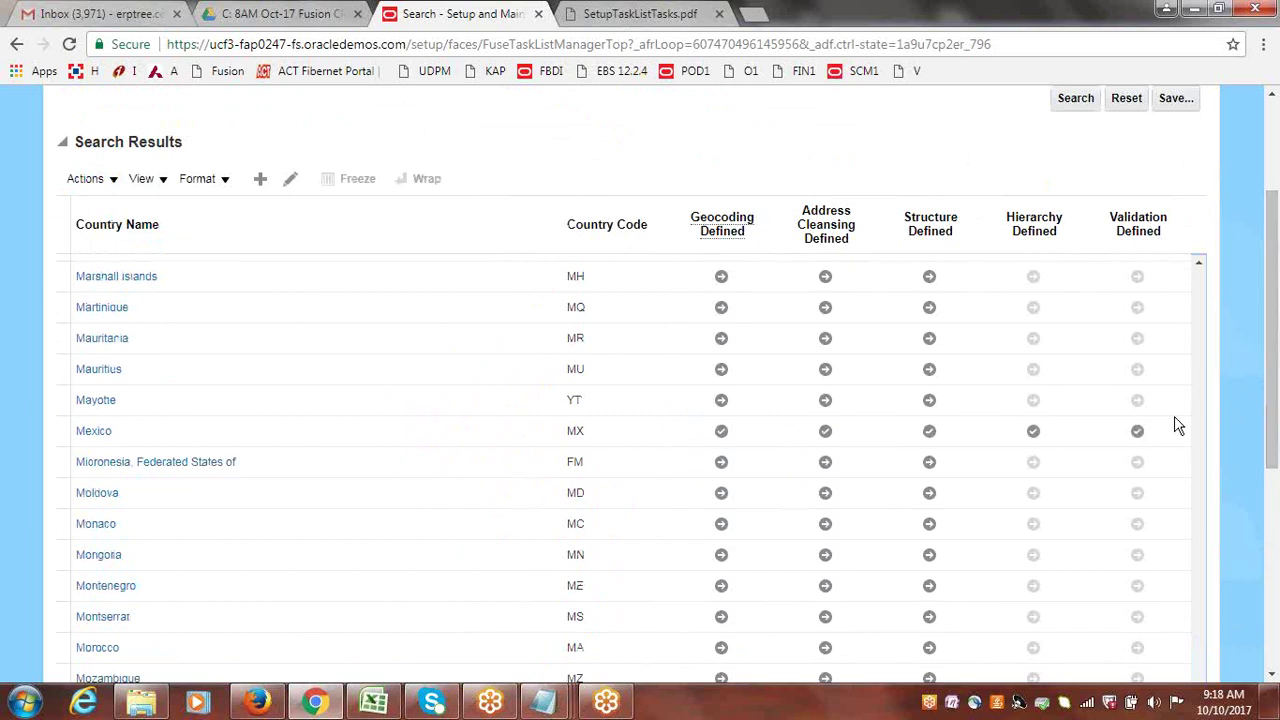
{"action": "left_click", "coordinate": [1200, 388]}
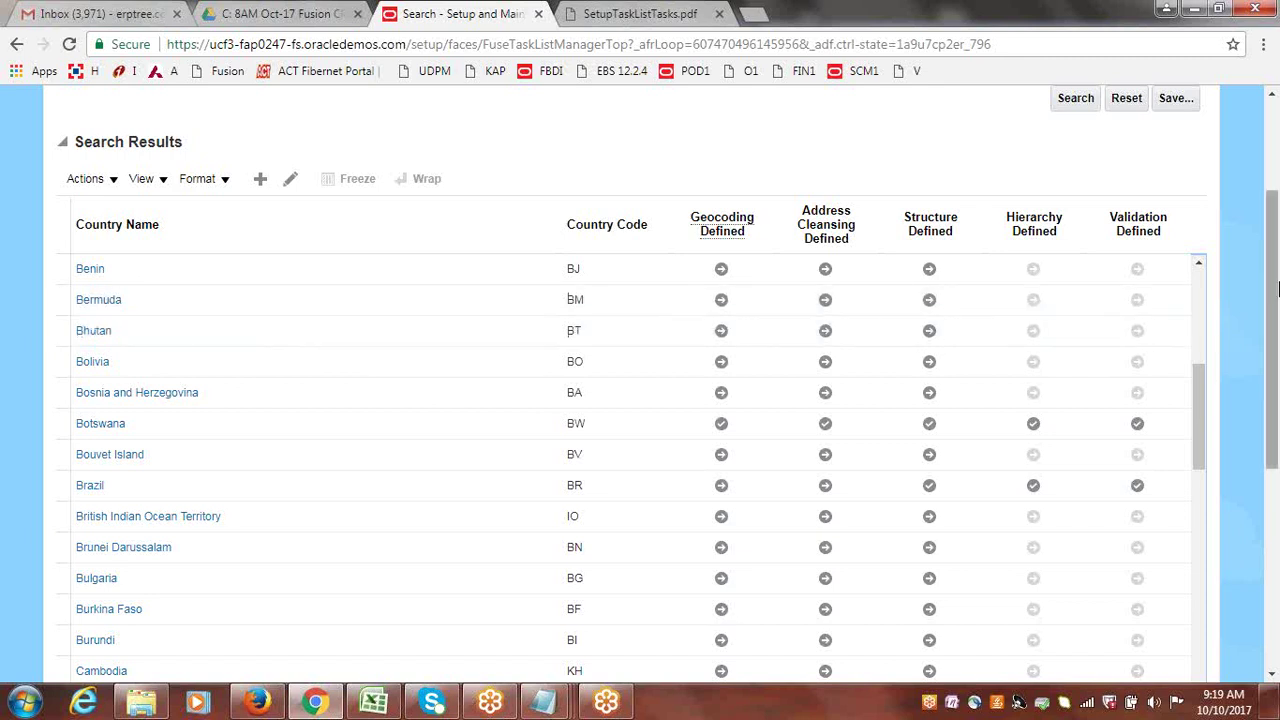
{"action": "scroll", "coordinate": [1278, 289], "scroll_direction": "up", "scroll_amount": 1}
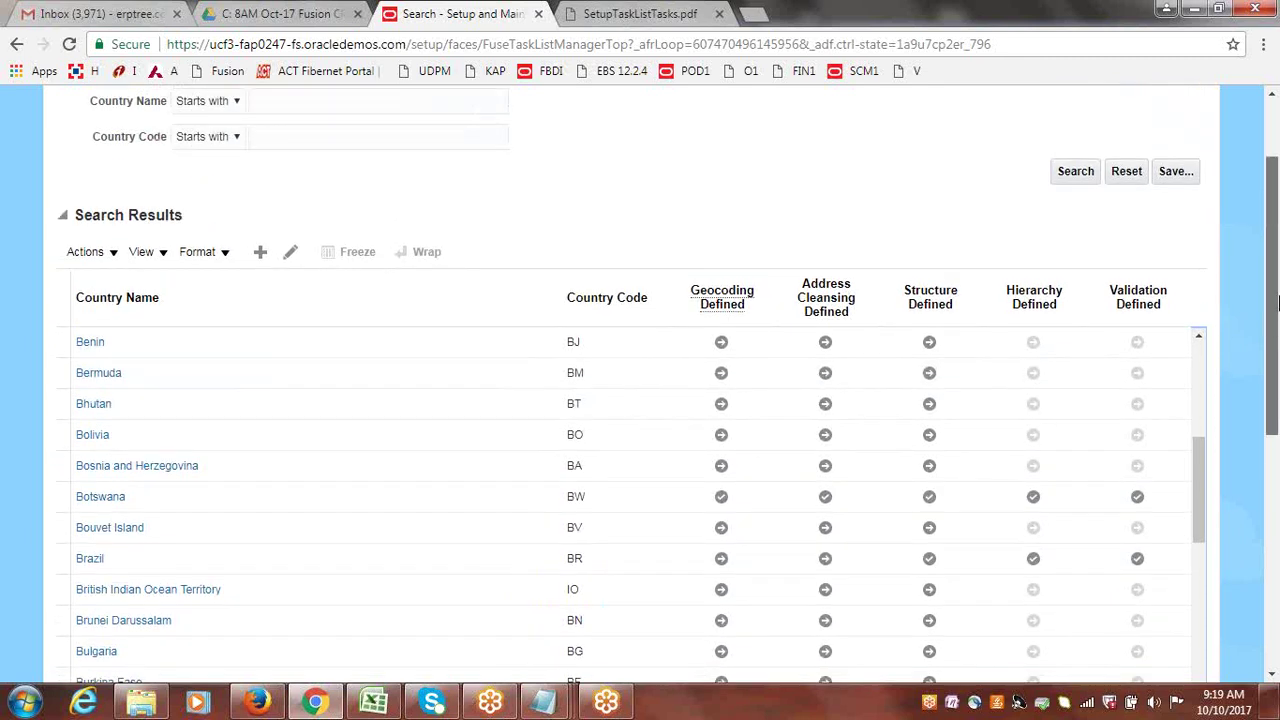
{"action": "left_click_drag", "start_coordinate": [1276, 300], "coordinate": [1276, 235]}
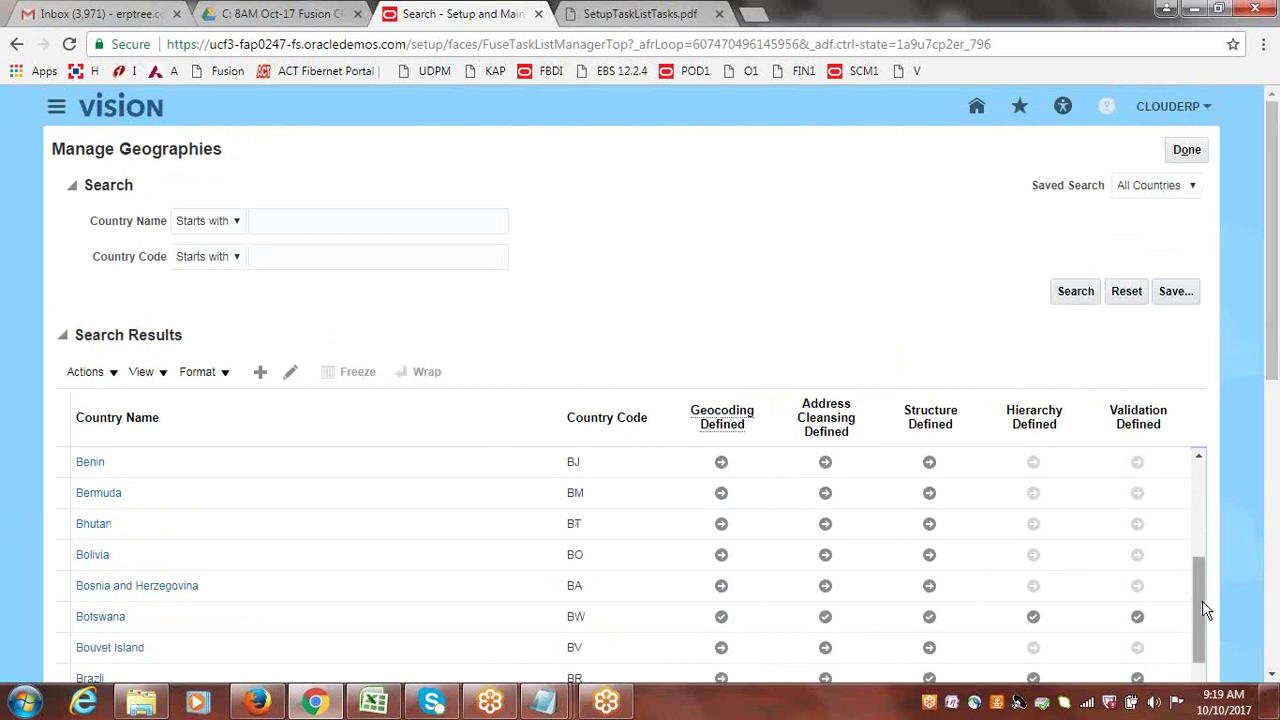
{"action": "left_click_drag", "start_coordinate": [1276, 257], "coordinate": [1276, 285]}
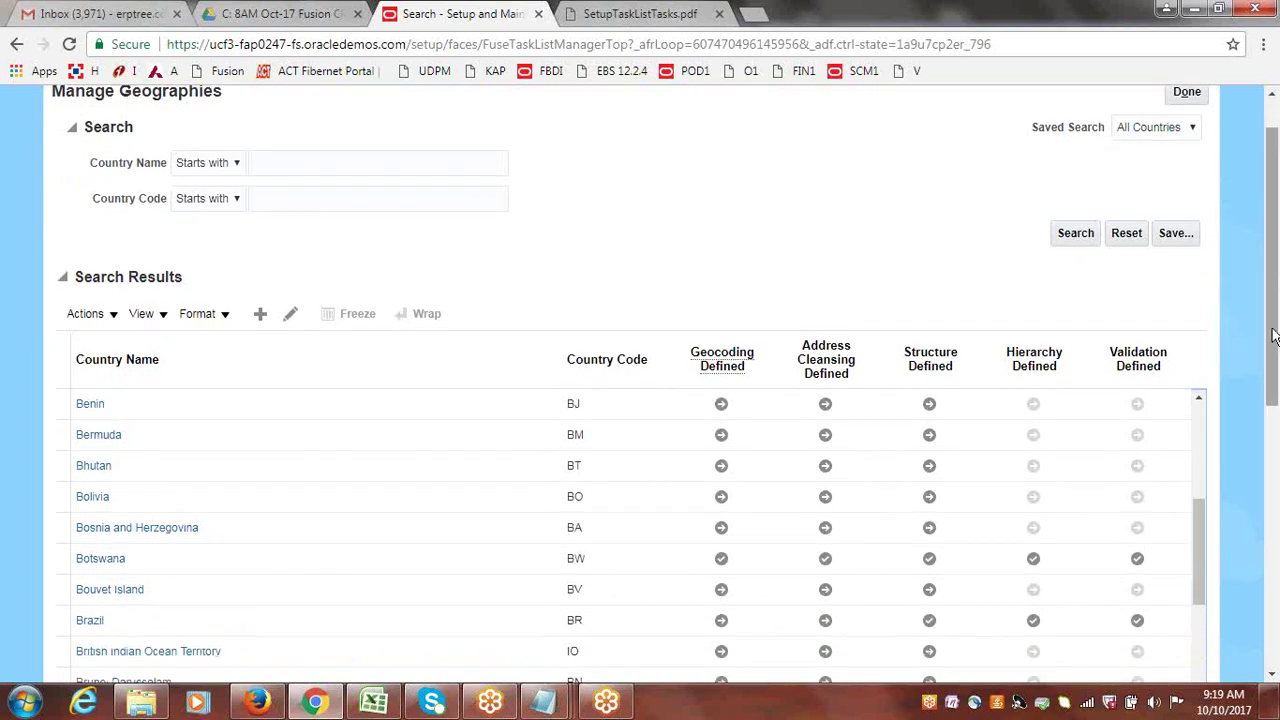
{"action": "left_click_drag", "start_coordinate": [1203, 547], "coordinate": [1202, 516]}
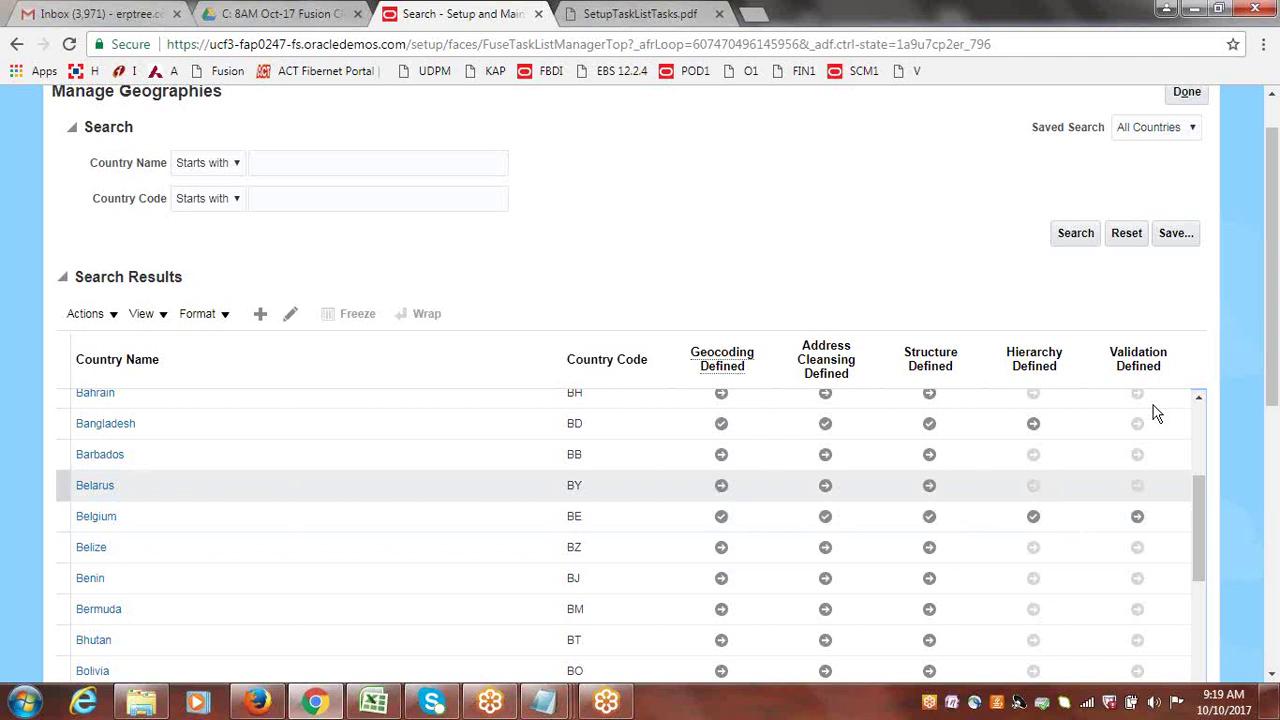
{"action": "scroll", "coordinate": [1265, 290], "scroll_direction": "down", "scroll_amount": 1}
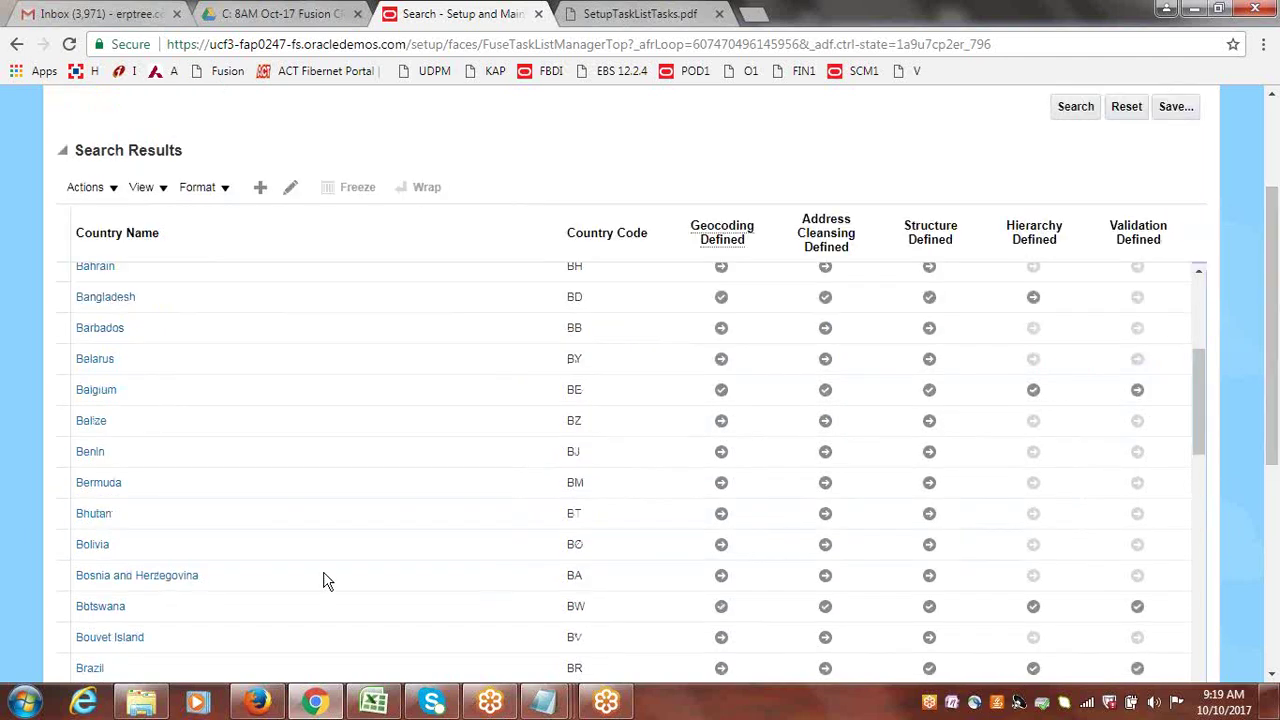
- Search the geographies by country code BO and enable geocoding for Bolivia
{"action": "left_click", "coordinate": [88, 548]}
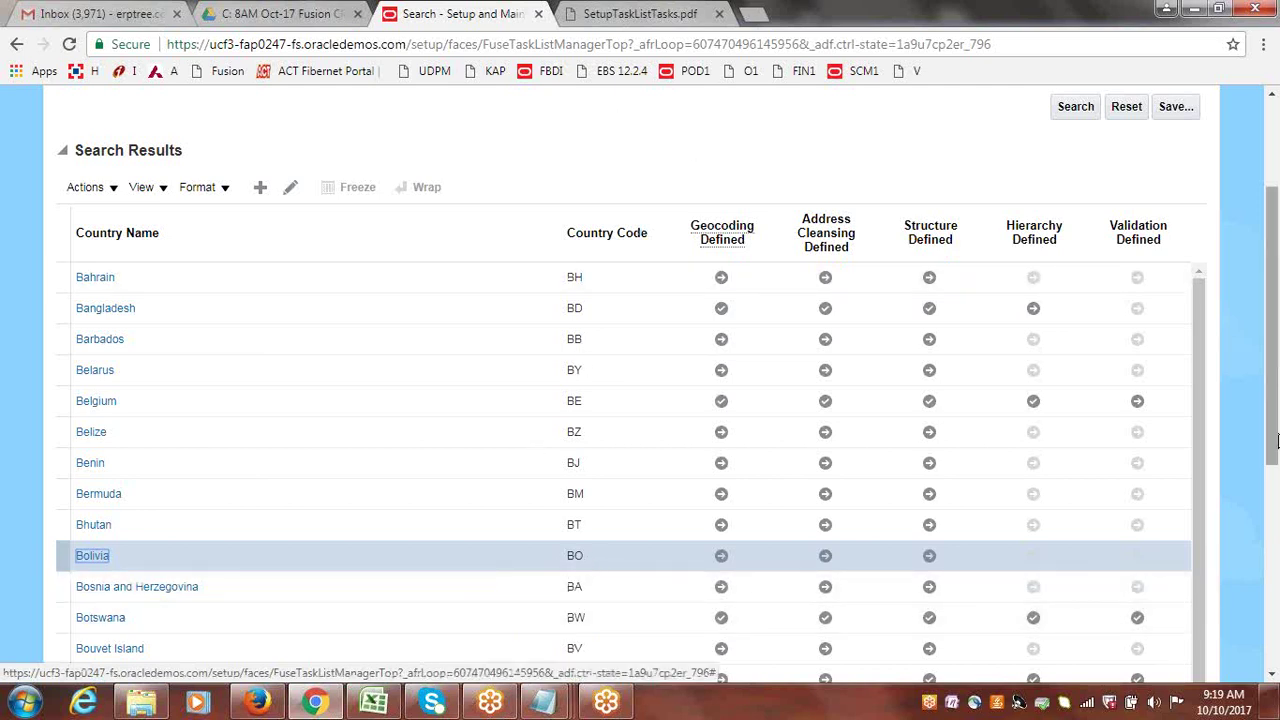
{"action": "scroll", "coordinate": [931, 277], "scroll_direction": "up", "scroll_amount": 2}
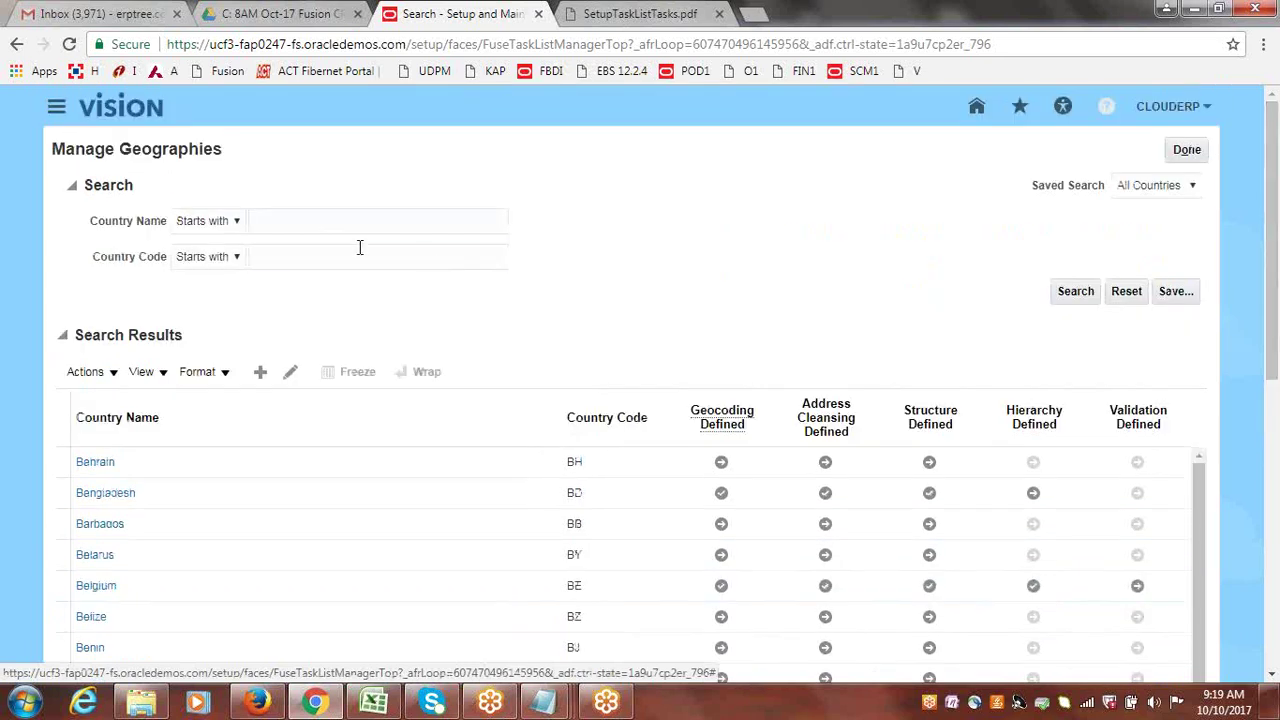
{"action": "left_click", "coordinate": [360, 247]}
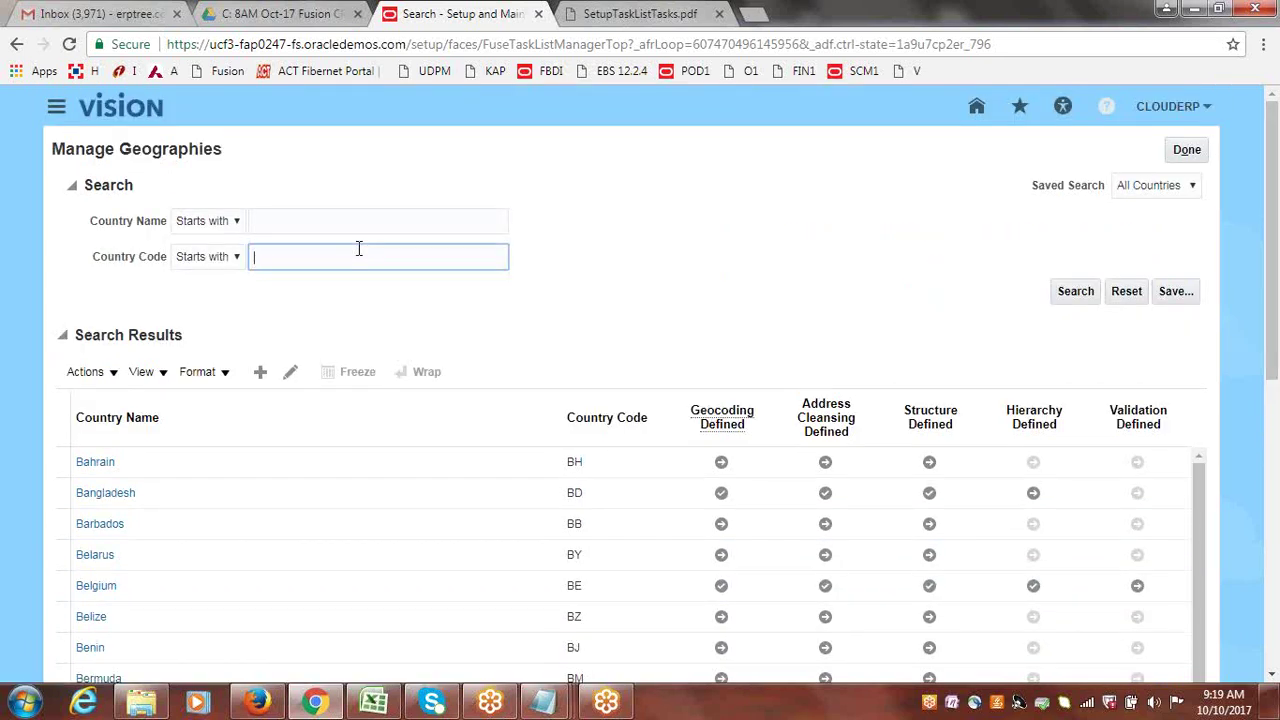
{"action": "type", "text": "BO"}
{"action": "left_click", "coordinate": [1067, 290]}
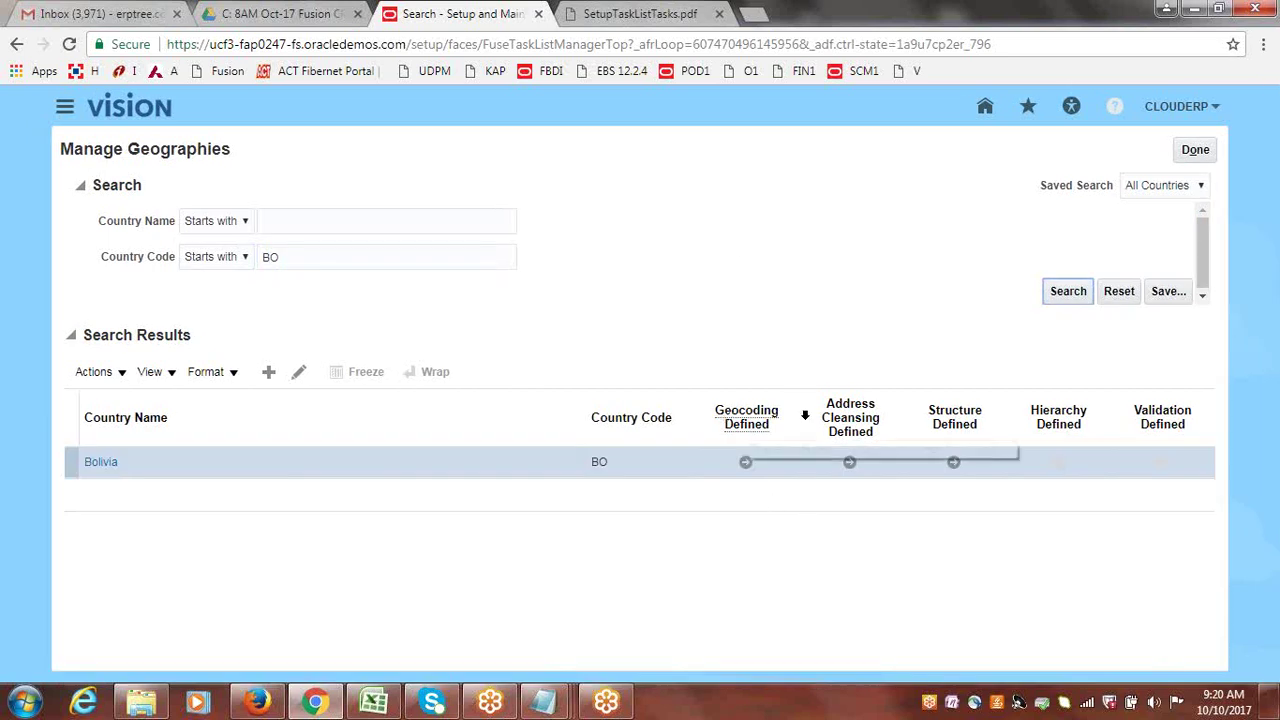
{"action": "mouse_move", "coordinate": [749, 472]}
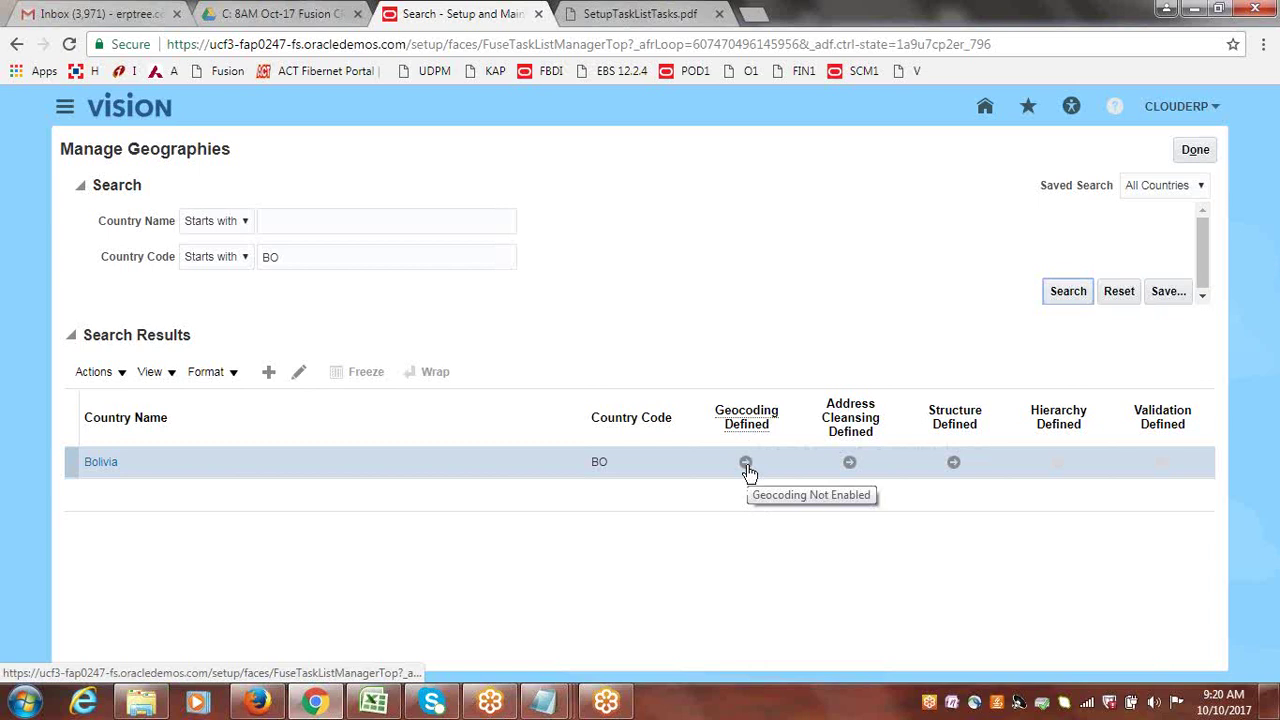
{"action": "left_click", "coordinate": [749, 472]}
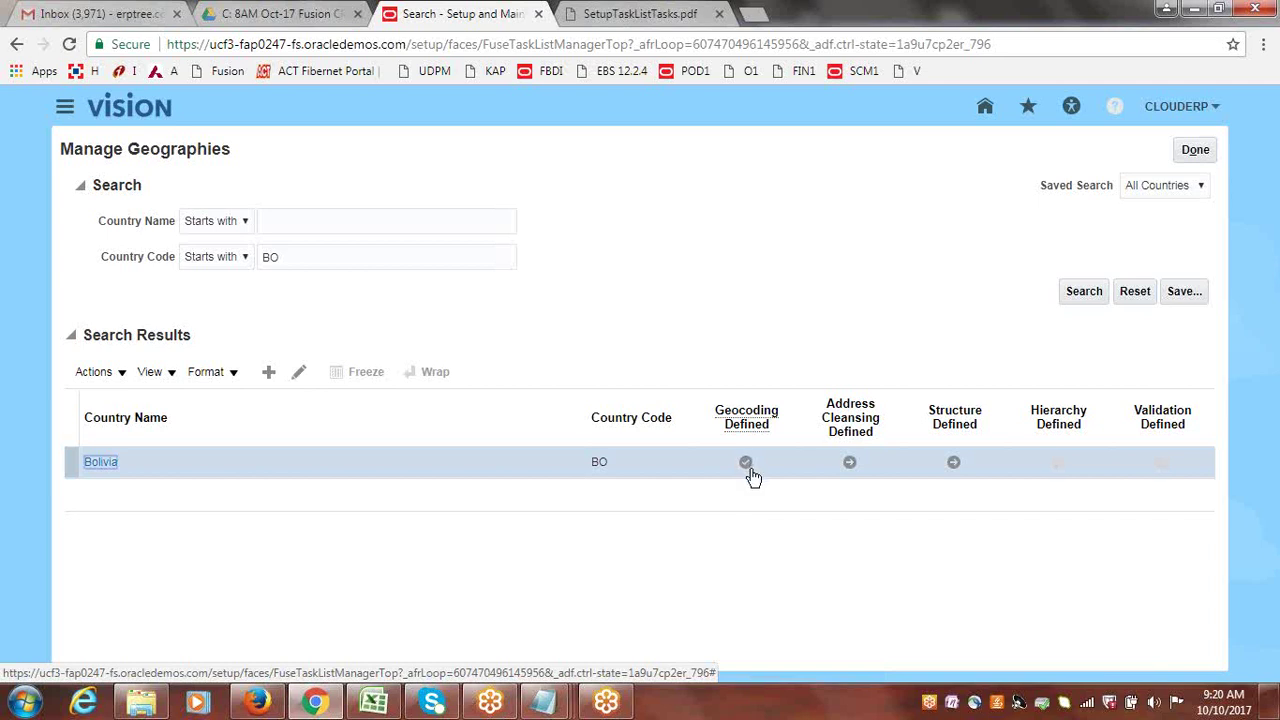
- Save Bolivia's real-time address cleansing level as None
{"action": "left_click", "coordinate": [849, 463]}
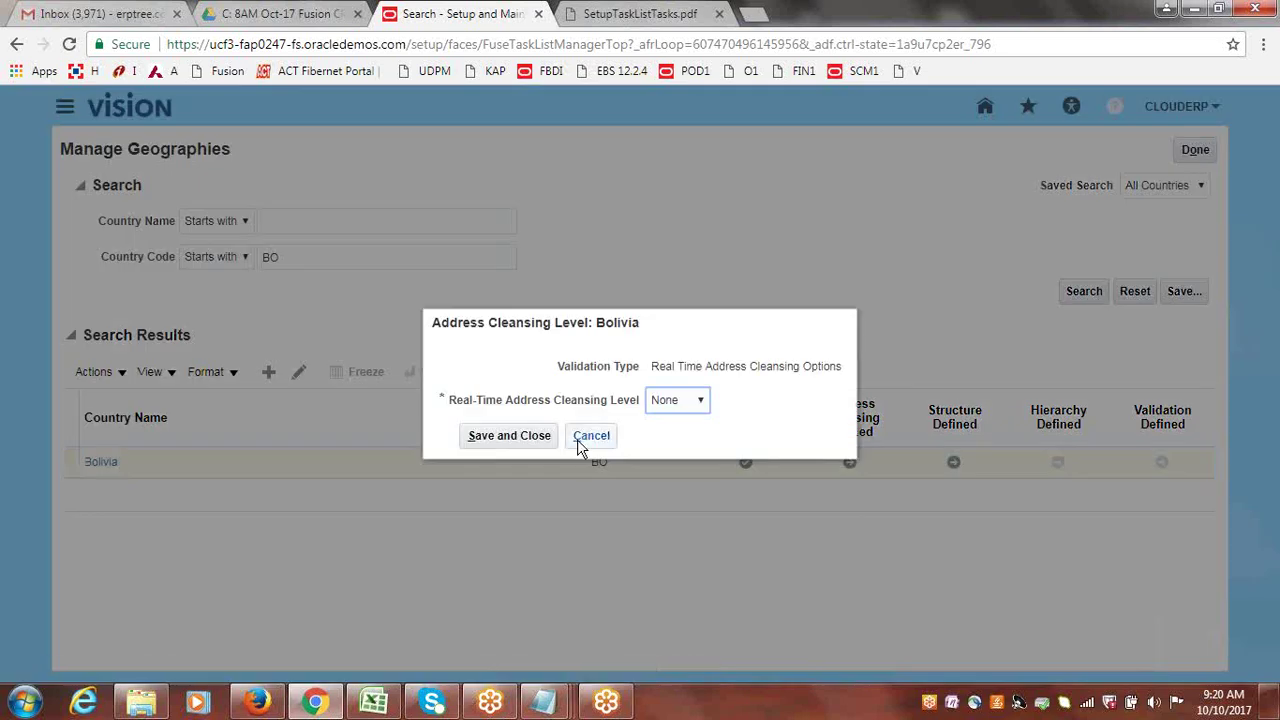
{"action": "left_click", "coordinate": [533, 440]}
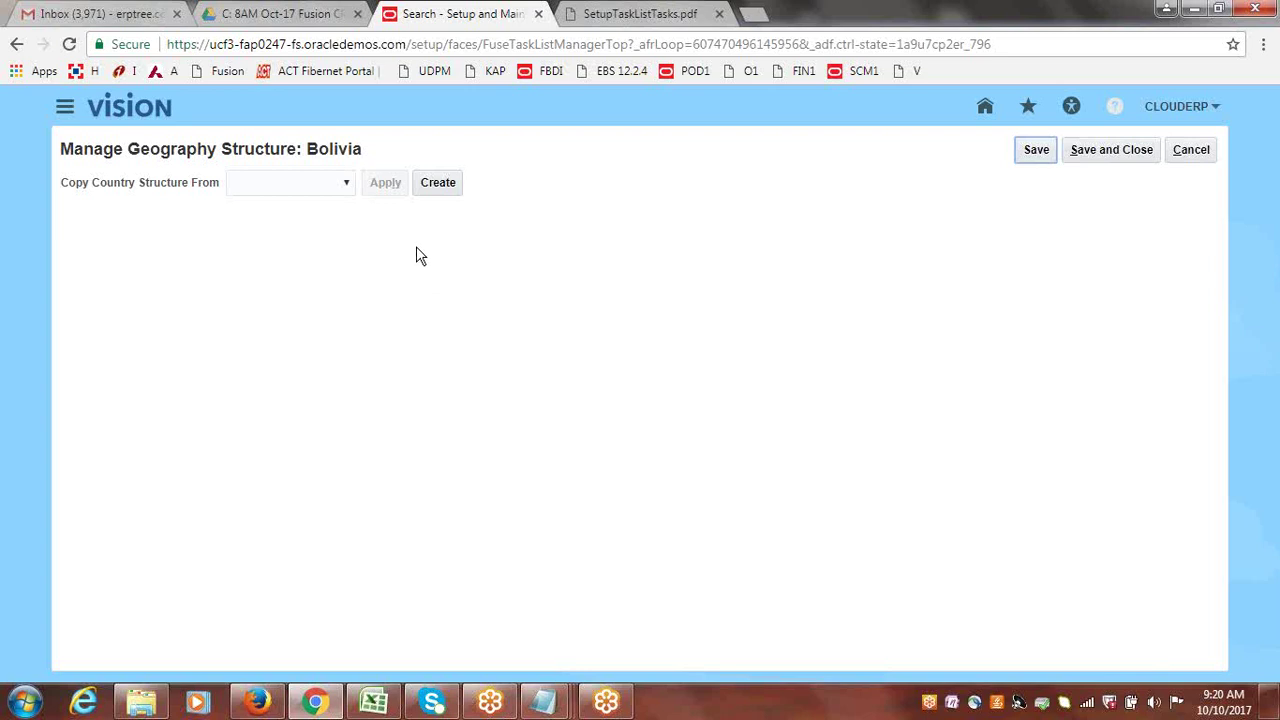
- Choose Singapore as the country structure to copy for Bolivia, review the other available countries, and cancel the geography structure setup
{"action": "left_click_drag", "start_coordinate": [309, 150], "coordinate": [363, 150]}
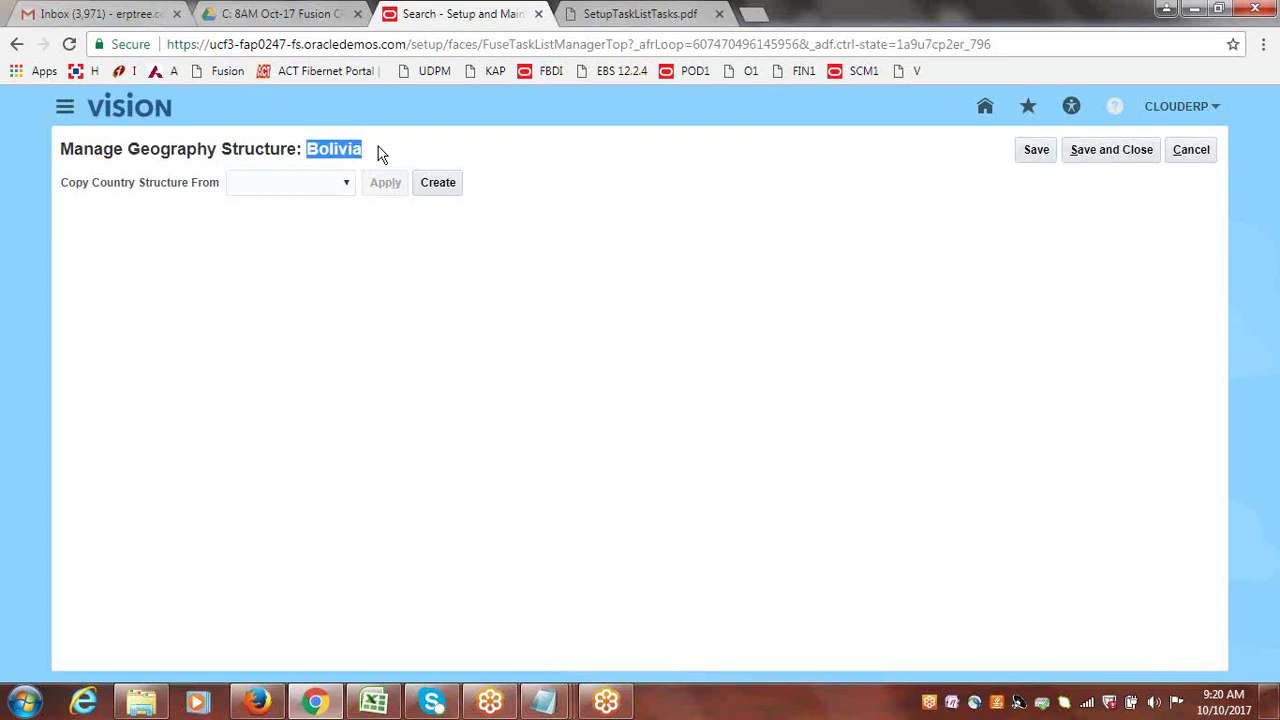
{"action": "left_click", "coordinate": [348, 188]}
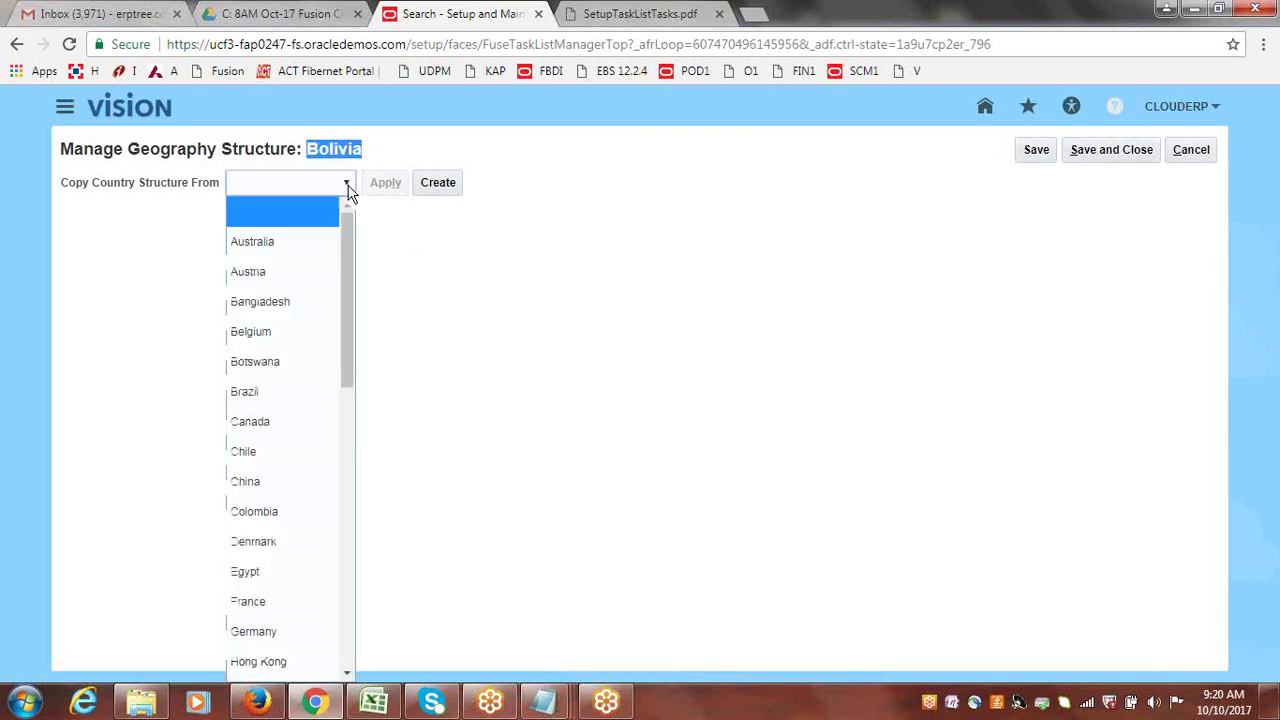
{"action": "left_click_drag", "start_coordinate": [349, 268], "coordinate": [340, 514]}
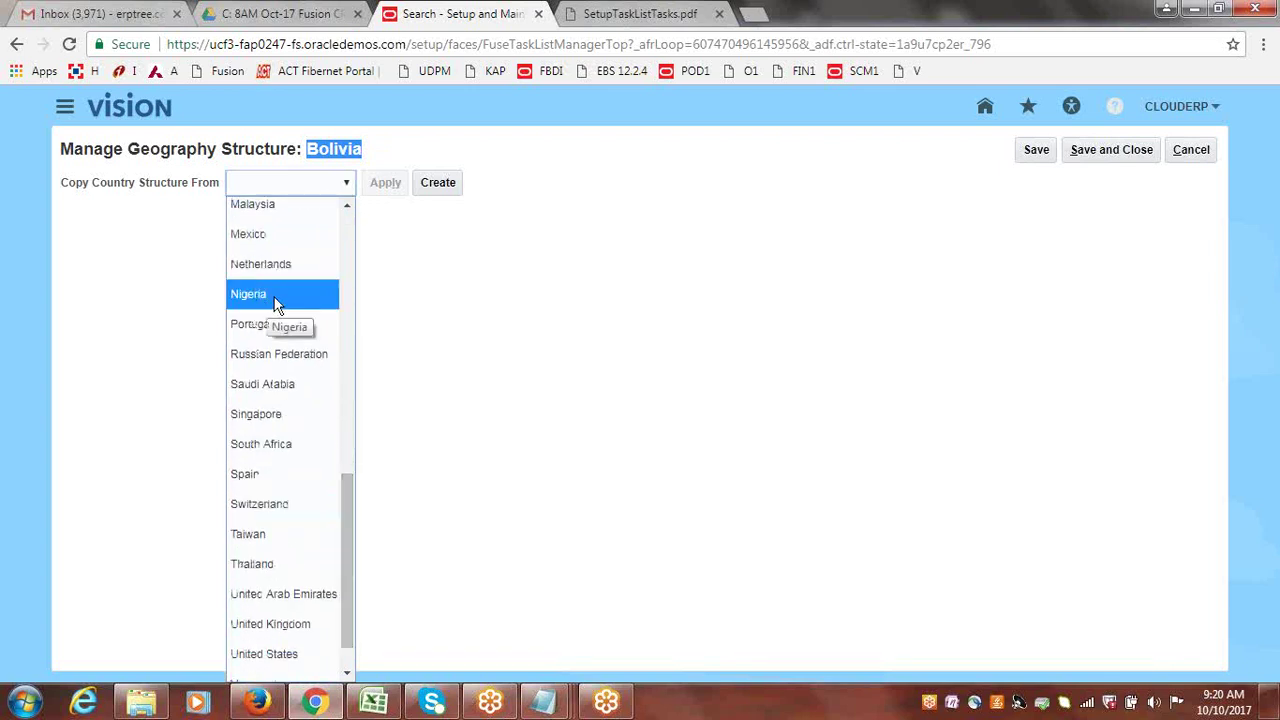
{"action": "left_click", "coordinate": [284, 416]}
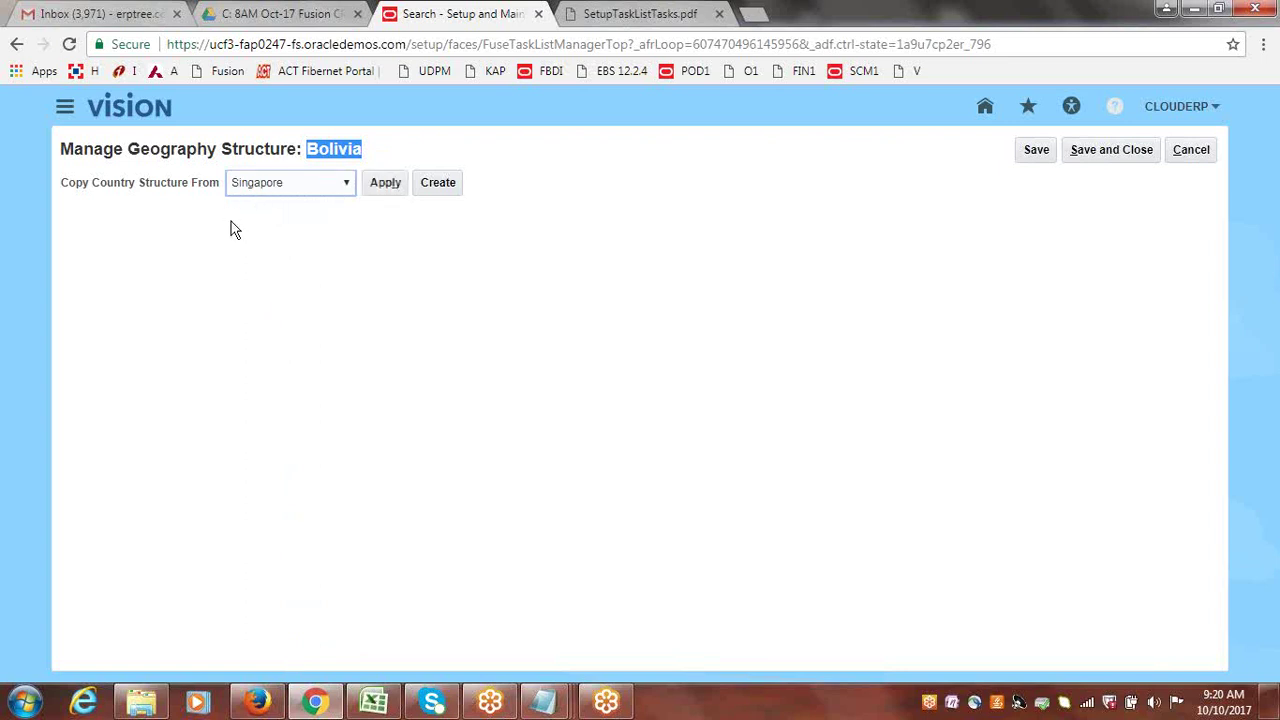
{"action": "left_click", "coordinate": [372, 254]}
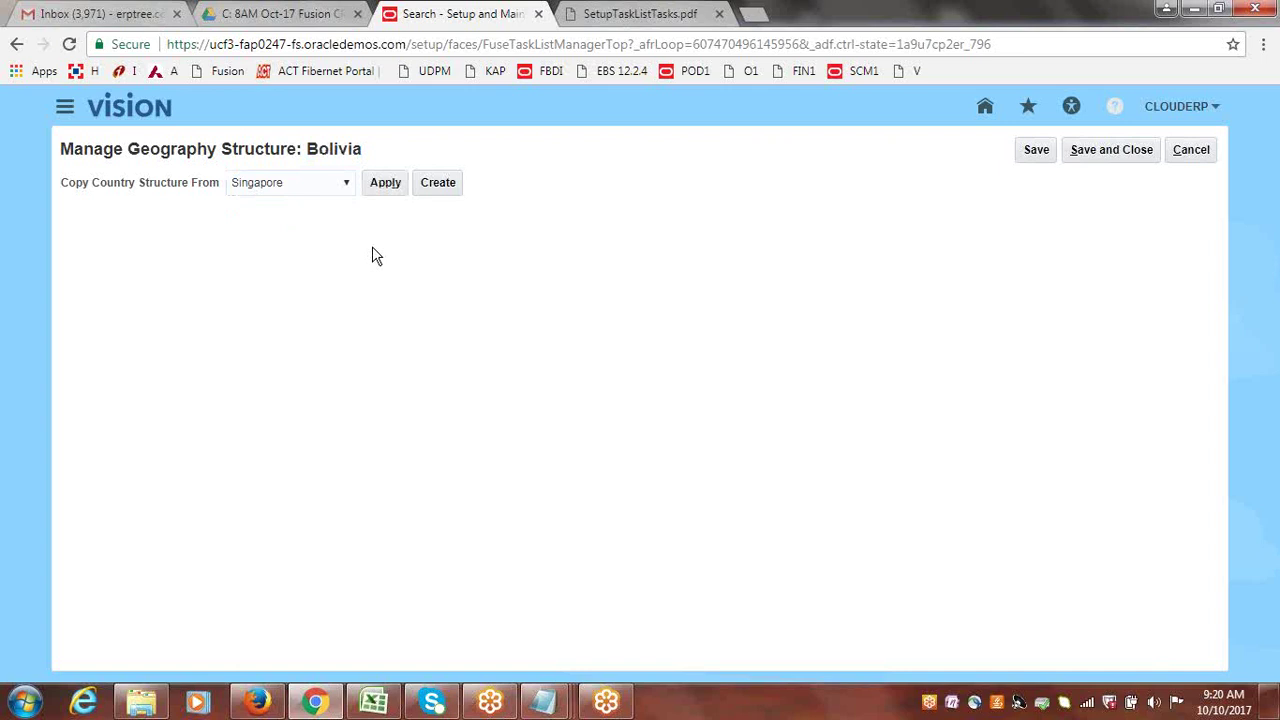
{"action": "left_click", "coordinate": [346, 186]}
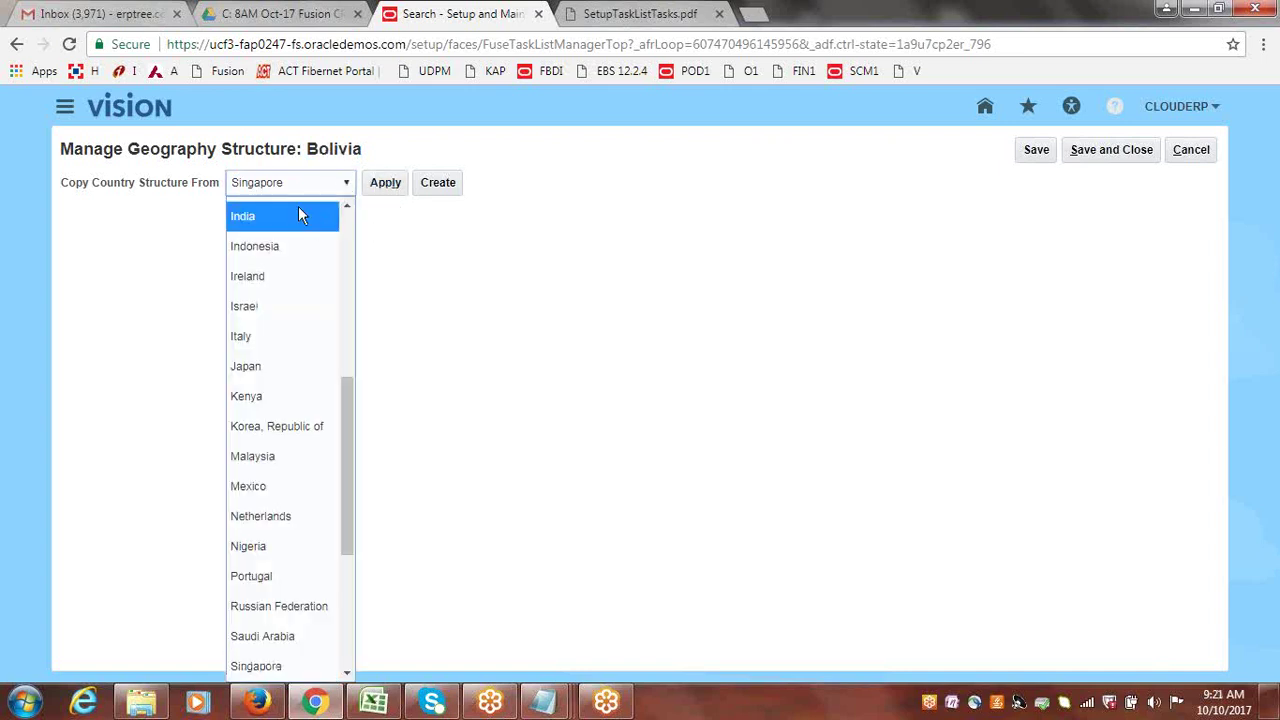
{"action": "left_click_drag", "start_coordinate": [352, 413], "coordinate": [363, 240]}
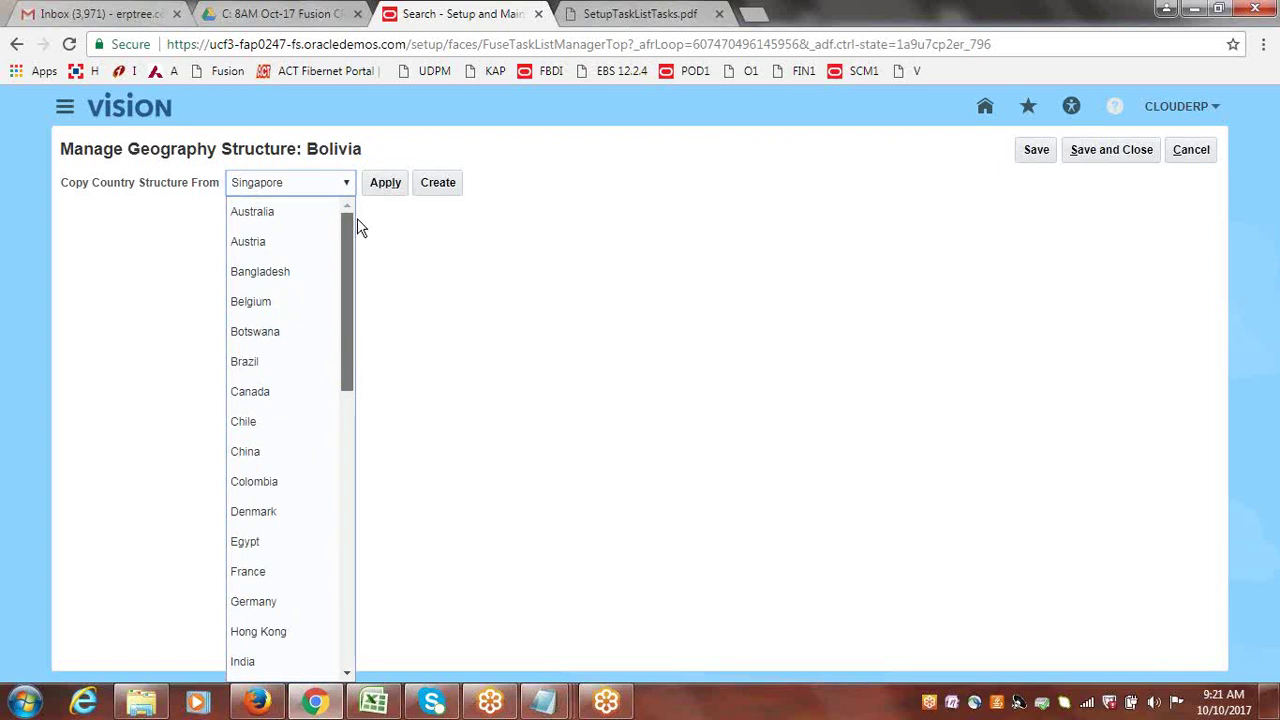
{"action": "left_click", "coordinate": [678, 253]}
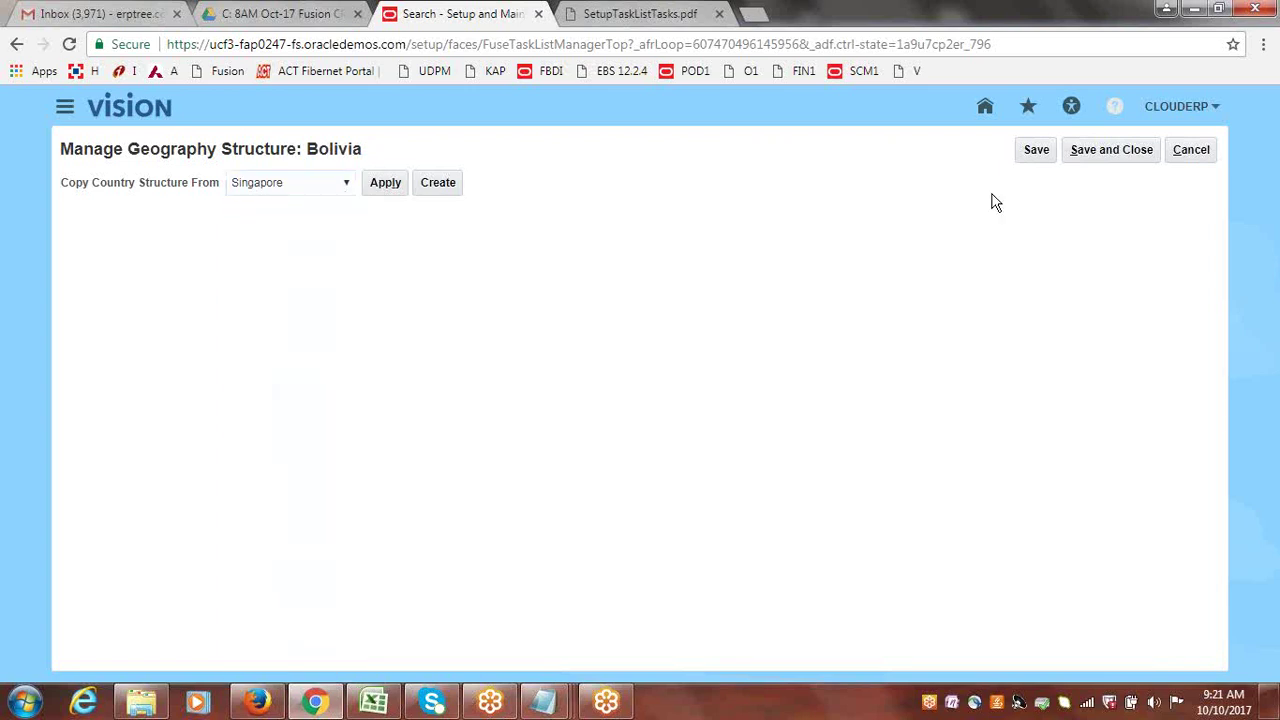
{"action": "left_click", "coordinate": [1191, 150]}
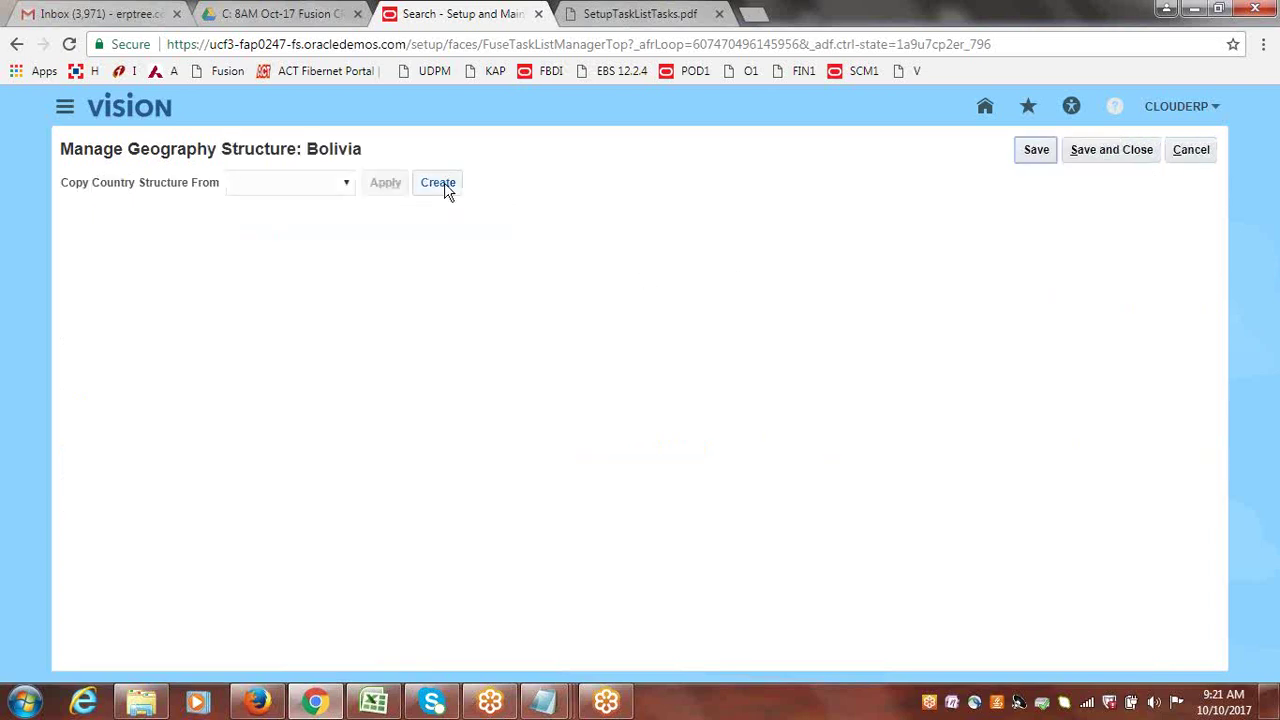
- Create a geography structure for Bolivia with County as level 1 and City as level 2, and cancel it without saving
{"action": "left_click", "coordinate": [440, 184]}
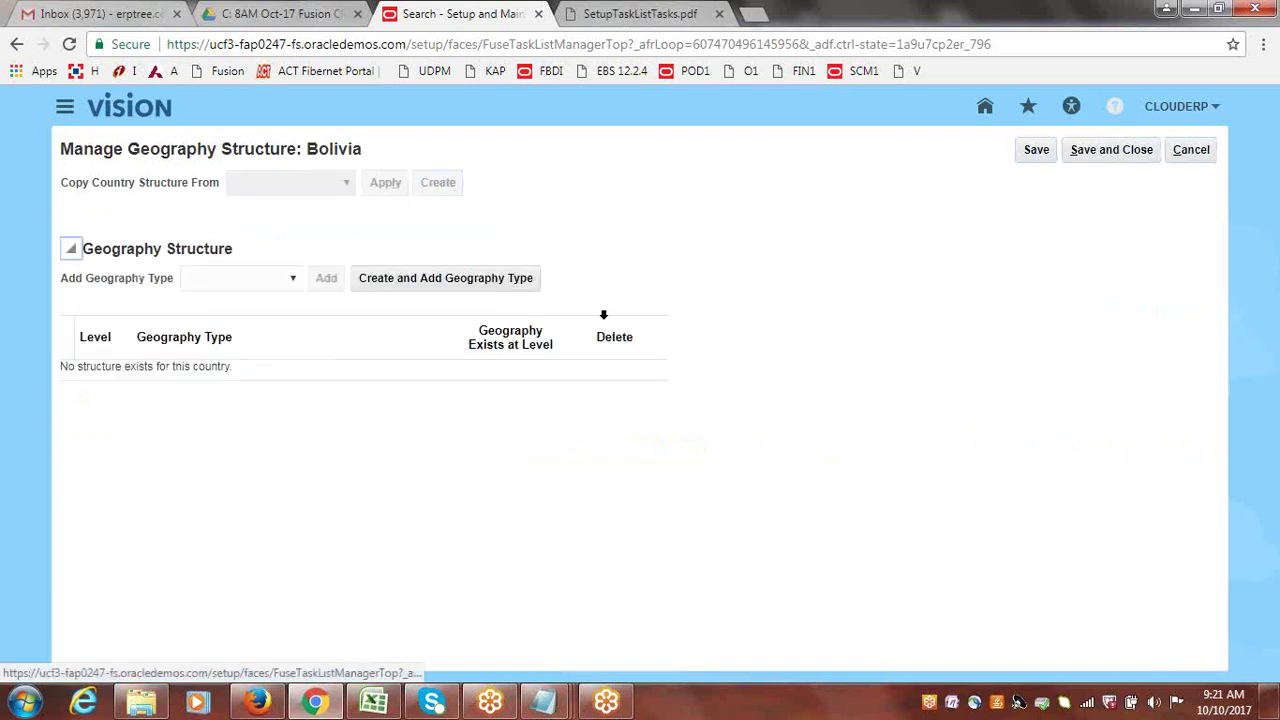
{"action": "left_click", "coordinate": [291, 278]}
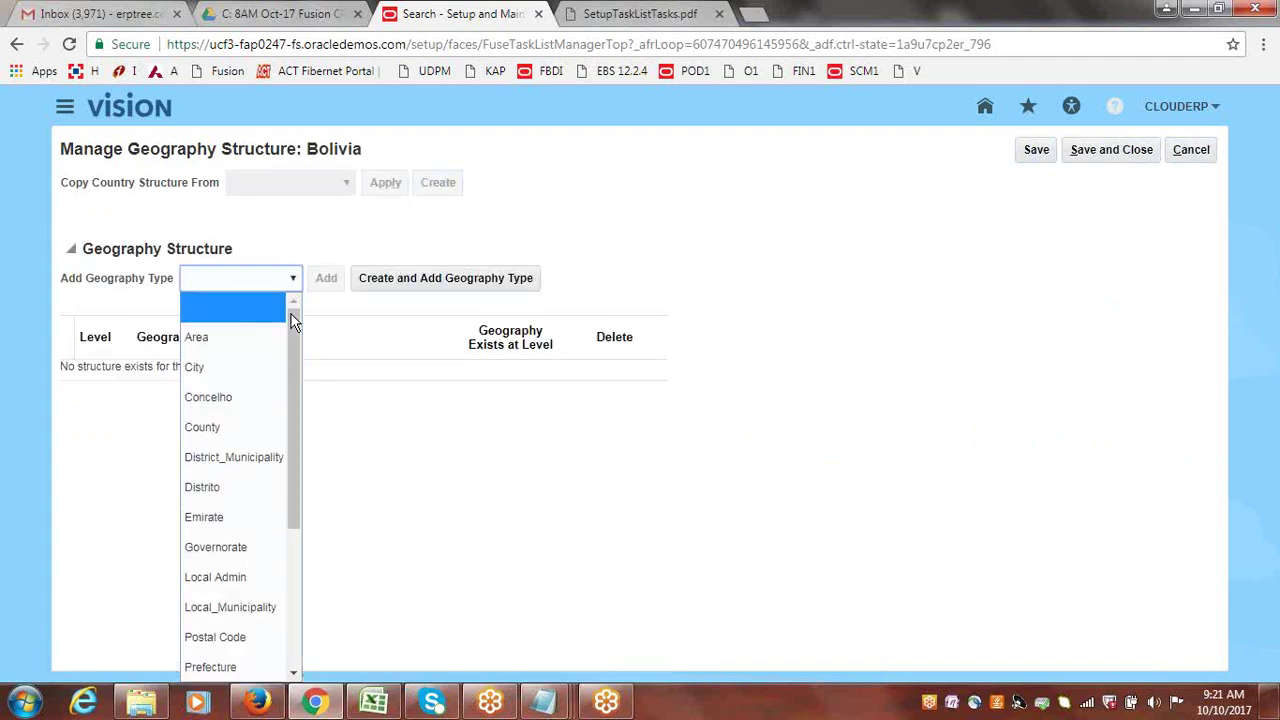
{"action": "left_click", "coordinate": [221, 428]}
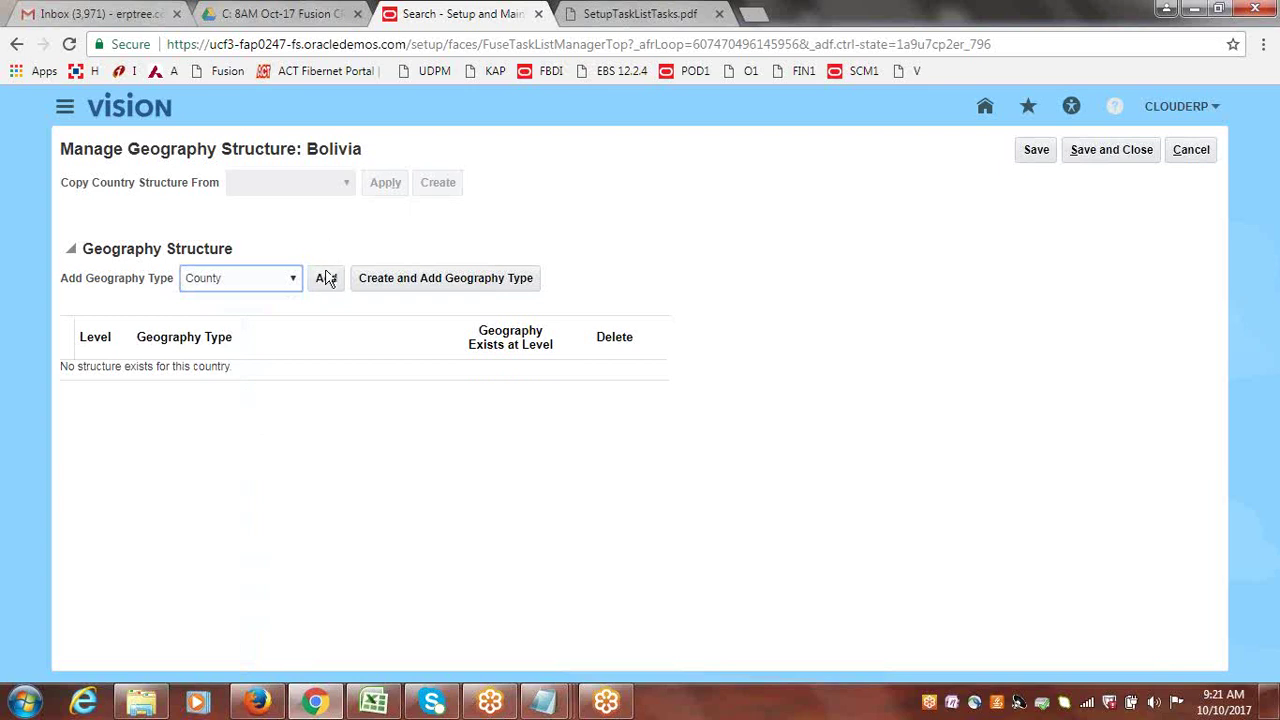
{"action": "left_click", "coordinate": [322, 281]}
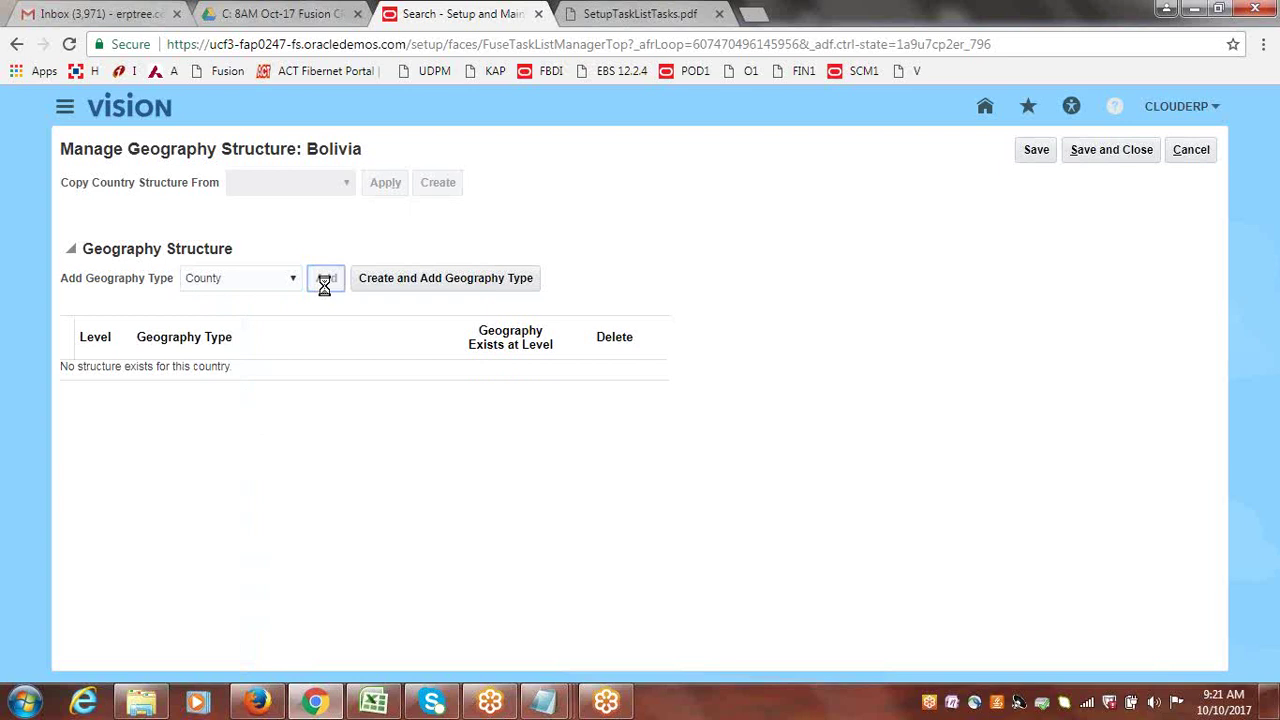
{"action": "left_click", "coordinate": [293, 280]}
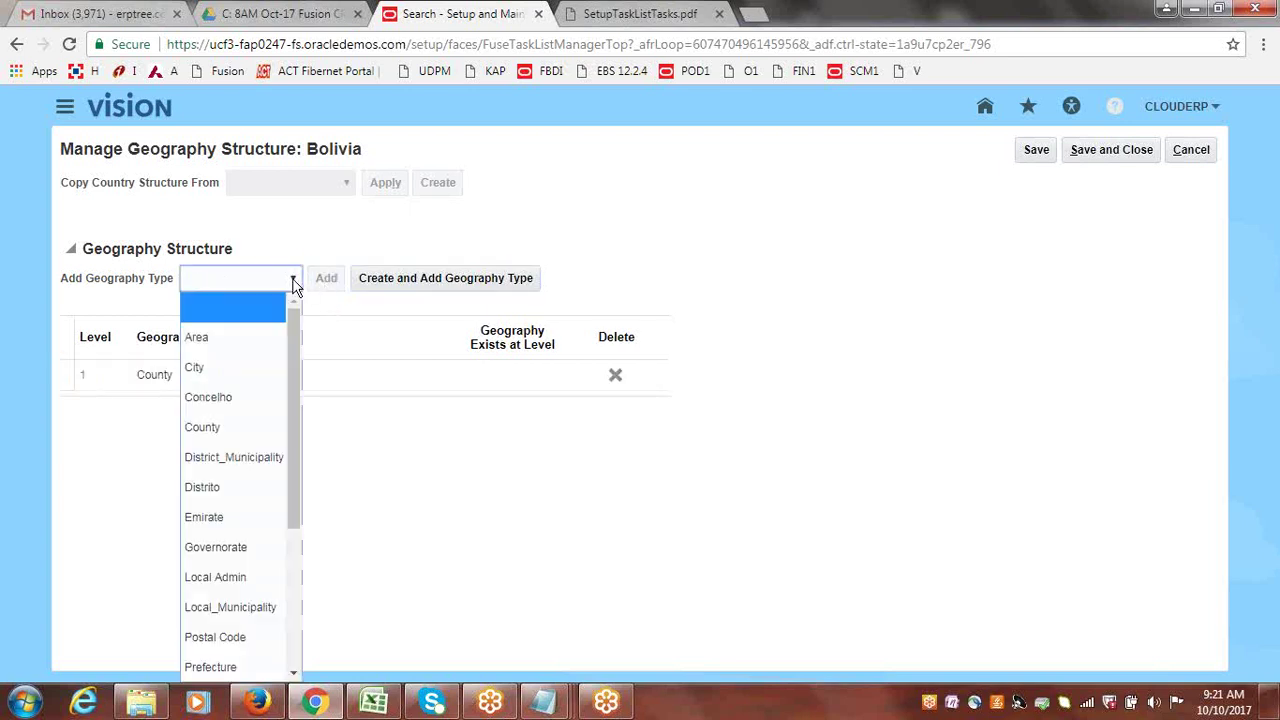
{"action": "left_click", "coordinate": [238, 369]}
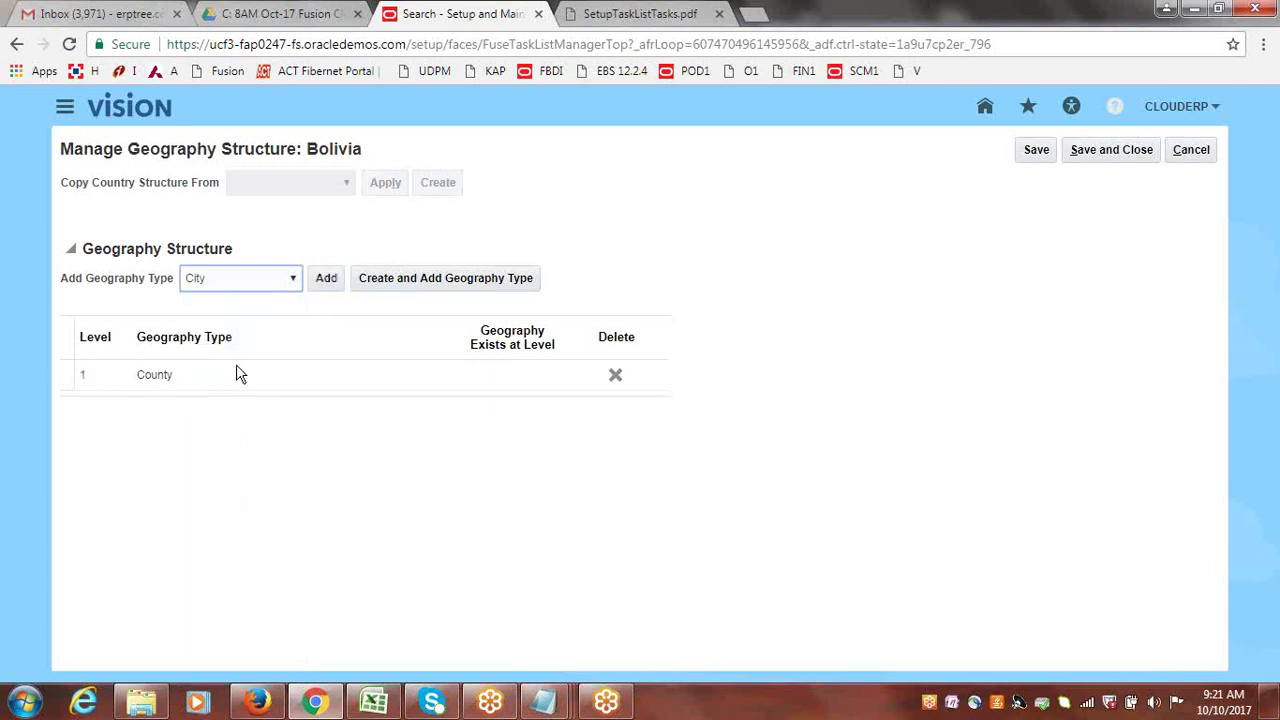
{"action": "left_click", "coordinate": [328, 278]}
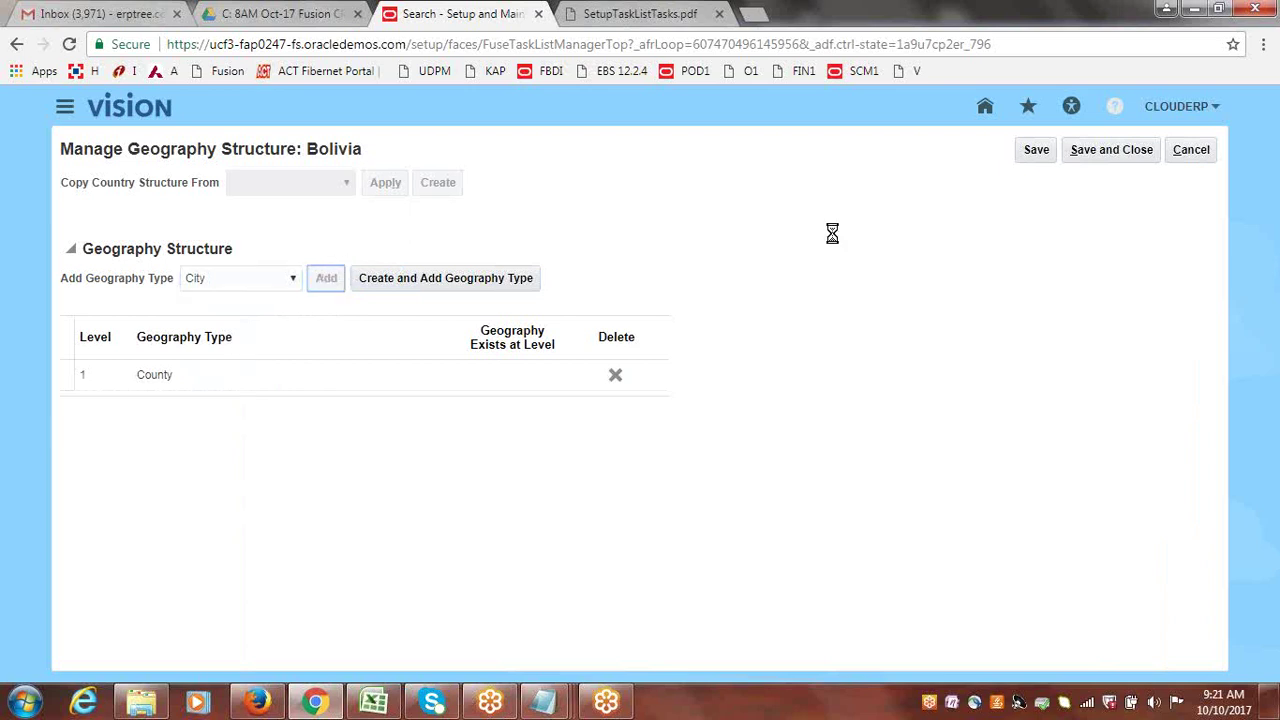
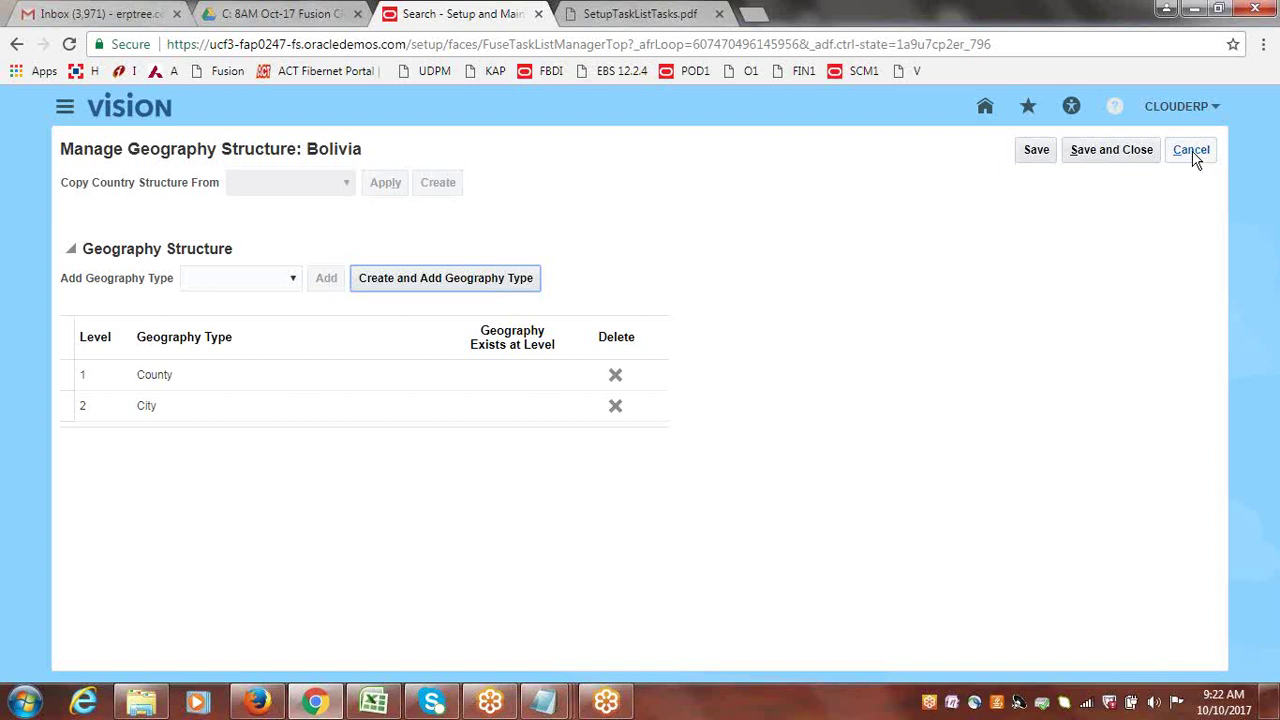
{"action": "left_click", "coordinate": [1191, 150]}
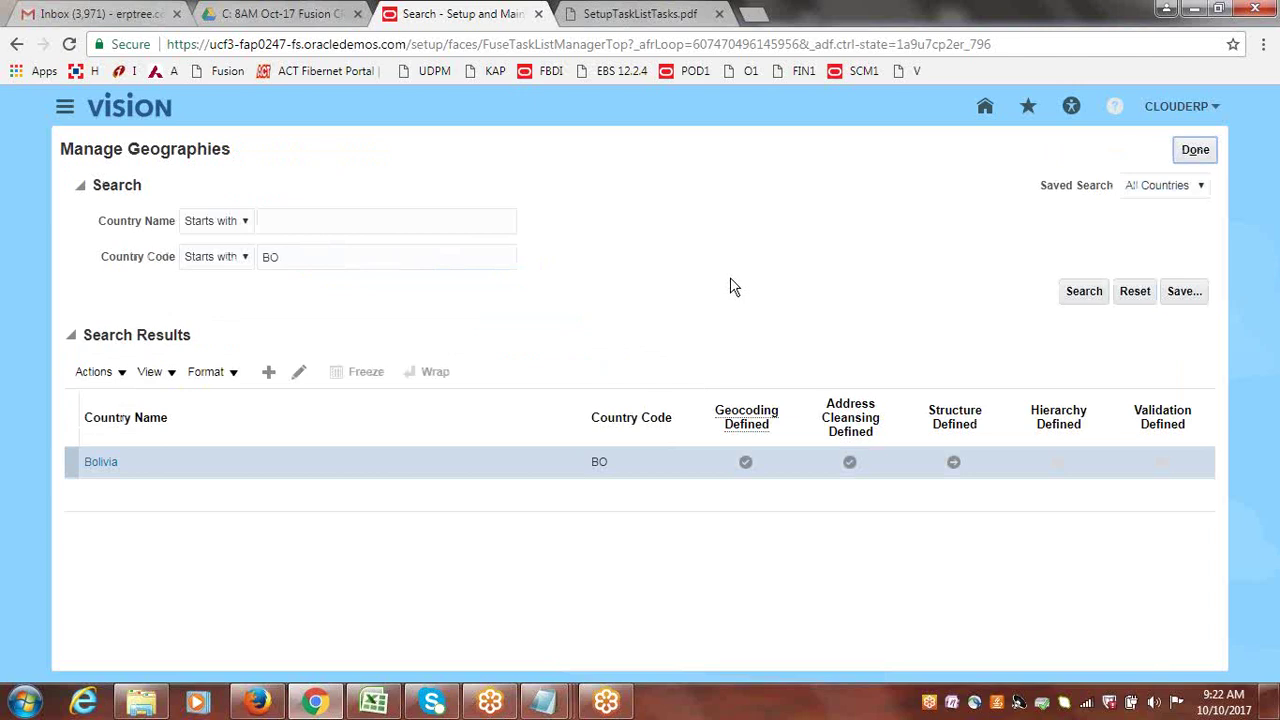
- Review the actions available for Bolivia, leave Manage Geographies, and search the setup tasks for Load%Geographies%United%
{"action": "left_click", "coordinate": [123, 378]}
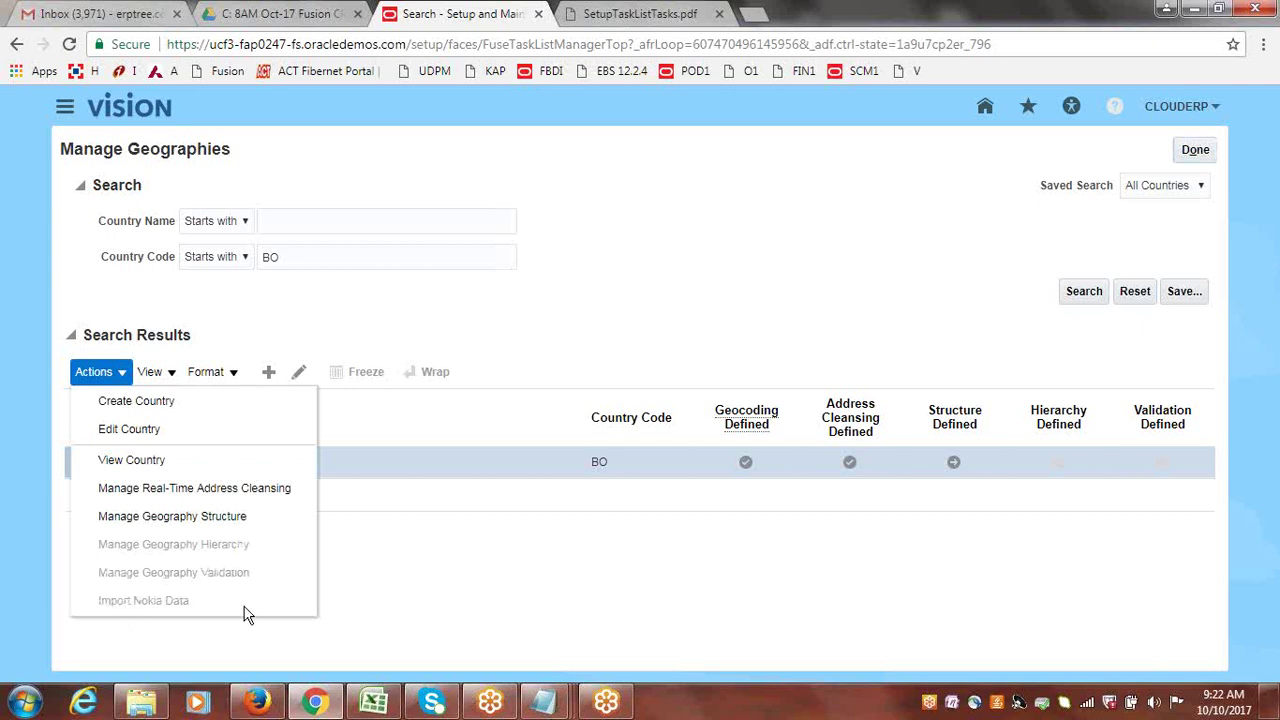
{"action": "left_click", "coordinate": [391, 570]}
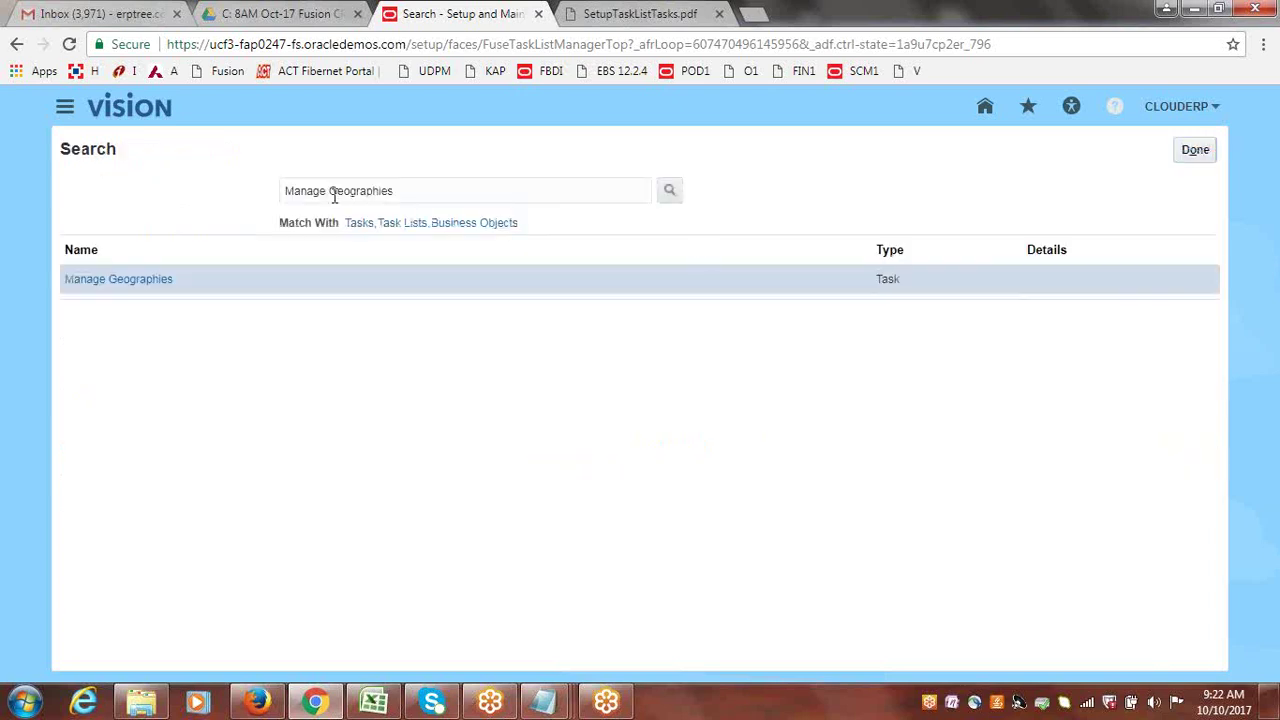
{"action": "left_click_drag", "start_coordinate": [335, 197], "coordinate": [234, 204]}
{"action": "key", "text": "BackSpace"}
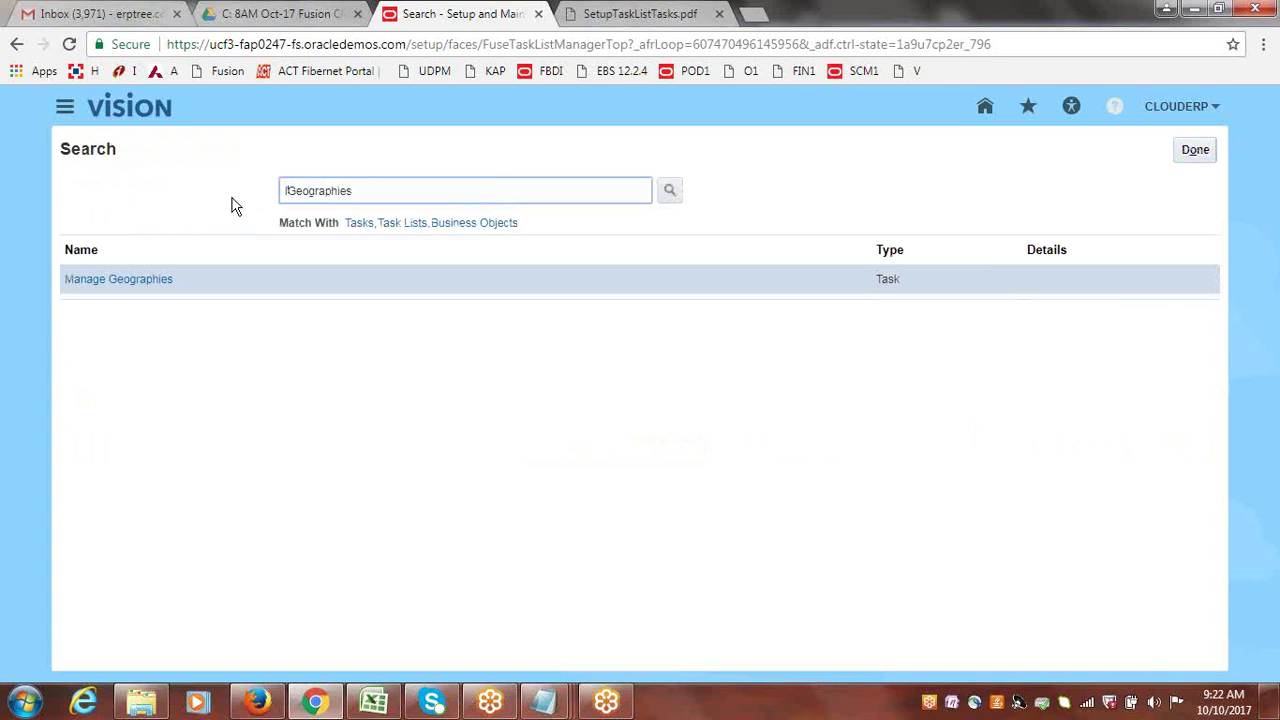
{"action": "type", "text": "Load"}
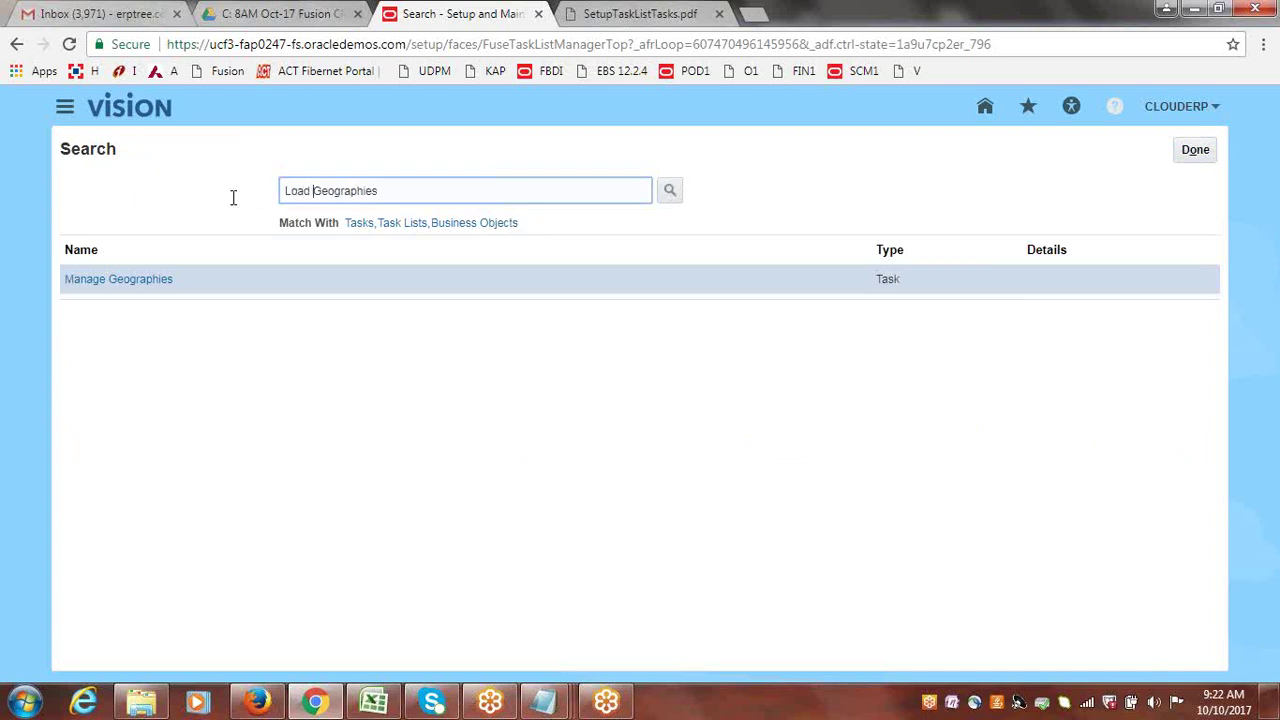
{"action": "key", "text": "BackSpace"}
{"action": "type", "text": "%"}
{"action": "left_click", "coordinate": [427, 192]}
{"action": "type", "text": "%Unite"}
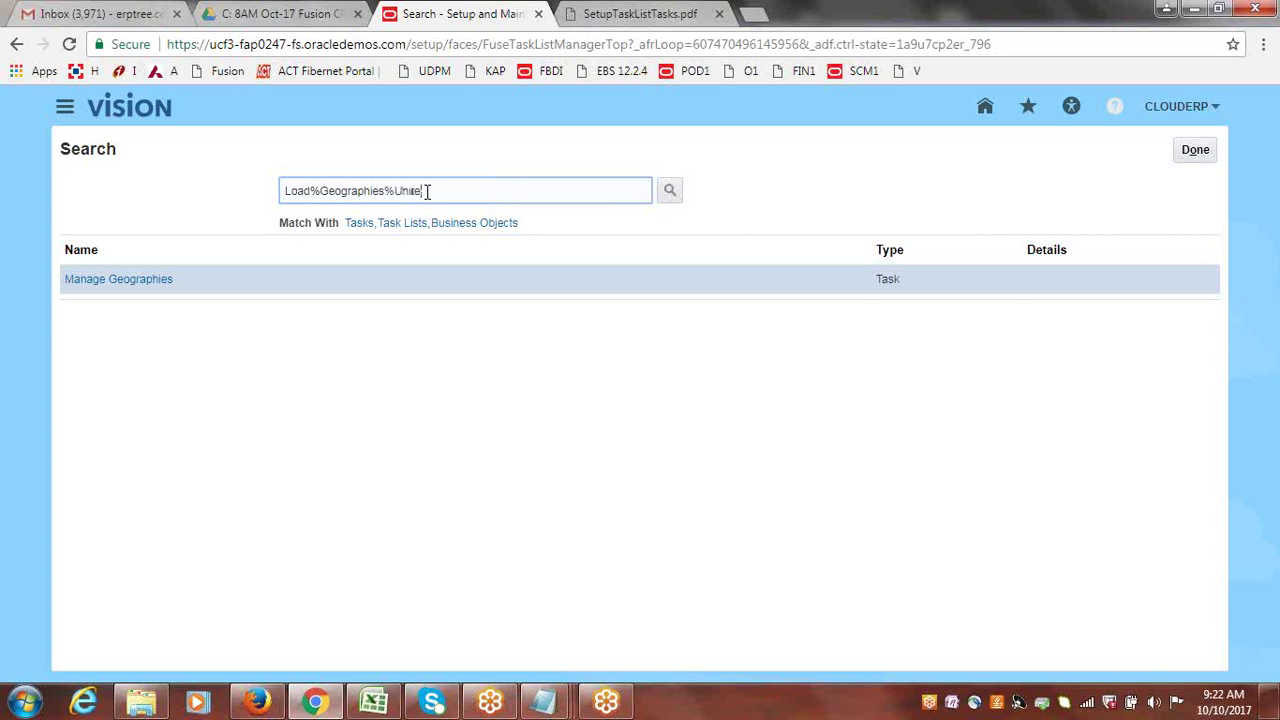
{"action": "type", "text": "d%"}
{"action": "left_click", "coordinate": [670, 192]}
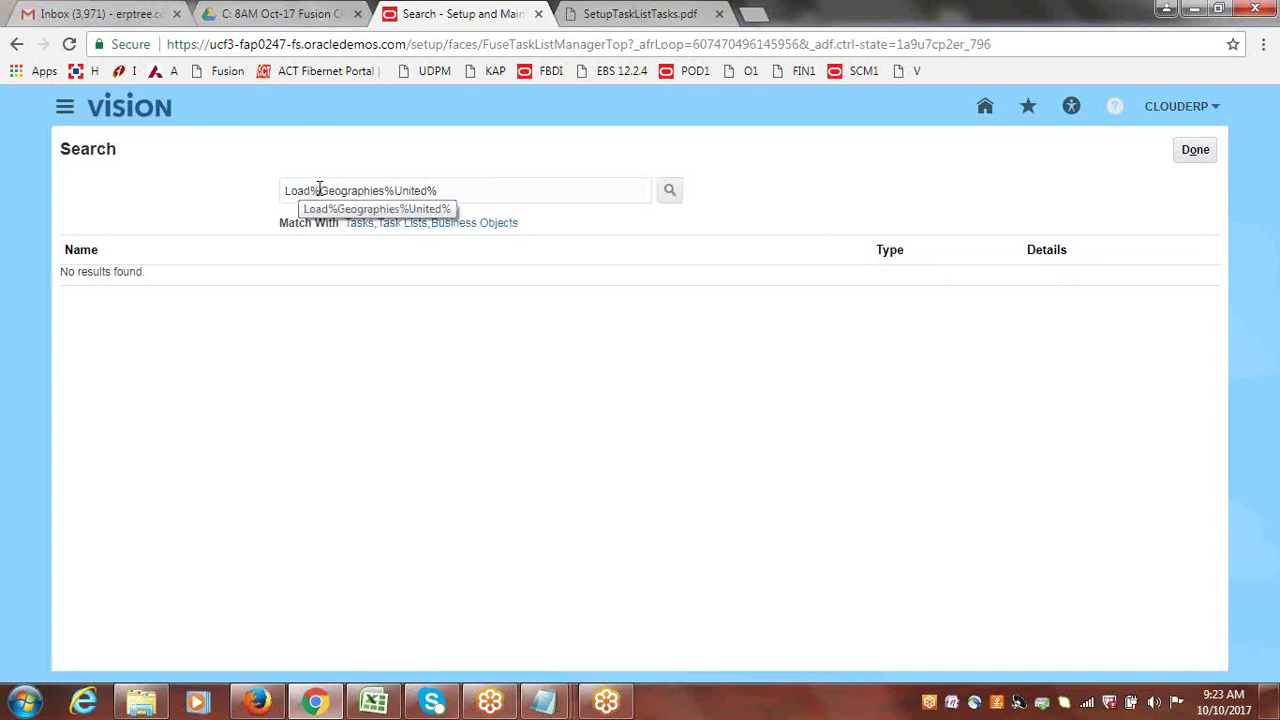
- Broaden the setup task search to Geographies%United%
{"action": "left_click_drag", "start_coordinate": [319, 190], "coordinate": [240, 198]}
{"action": "key", "text": "BackSpace"}
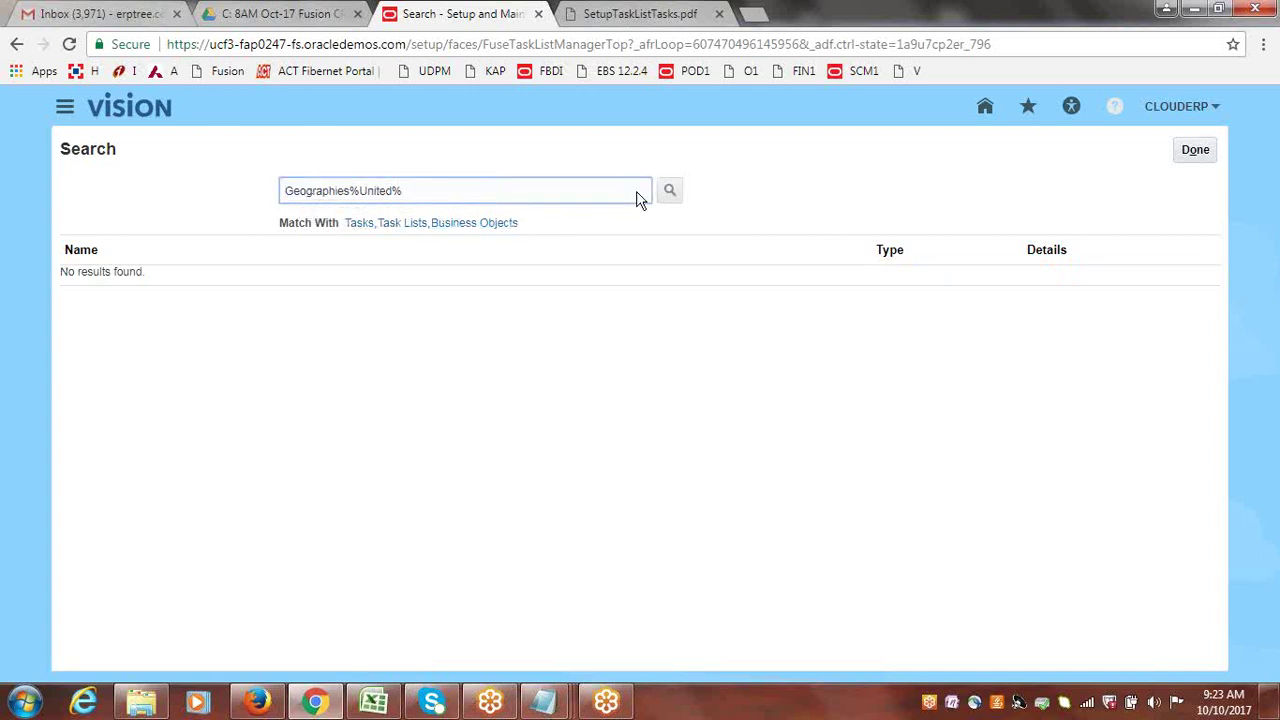
{"action": "left_click", "coordinate": [678, 197]}
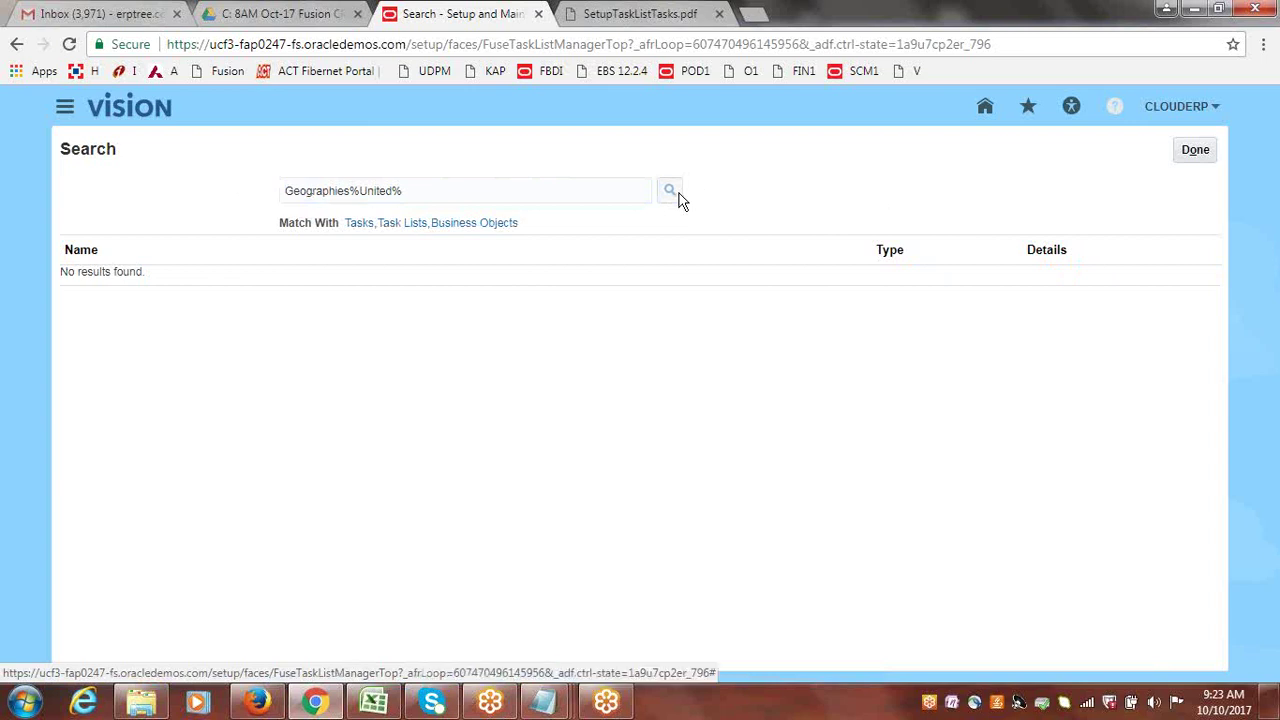
- Search the setup tasks for Geographies%US% and open the Load Geographies for US task
{"action": "left_click", "coordinate": [393, 191]}
{"action": "key", "text": "BackSpace"}
{"action": "key", "text": "BackSpace"}
{"action": "key", "text": "BackSpace"}
{"action": "key", "text": "BackSpace"}
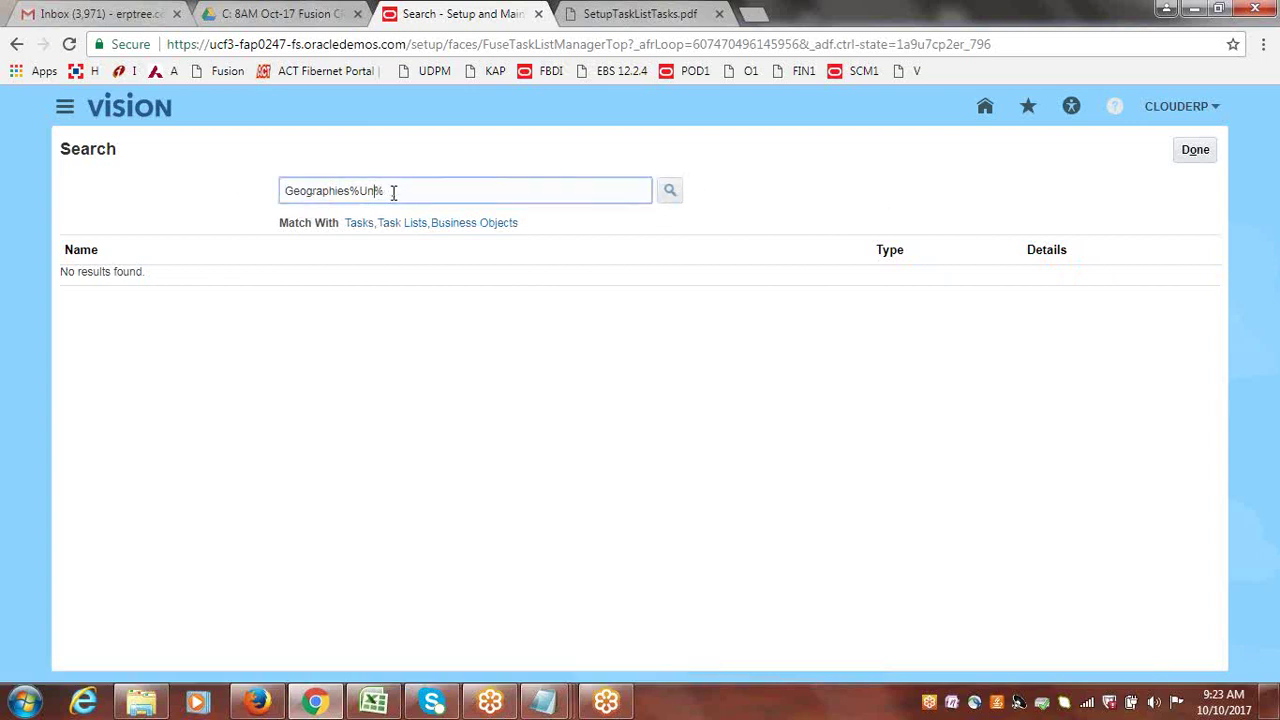
{"action": "key", "text": "BackSpace"}
{"action": "type", "text": "S"}
{"action": "left_click", "coordinate": [670, 196]}
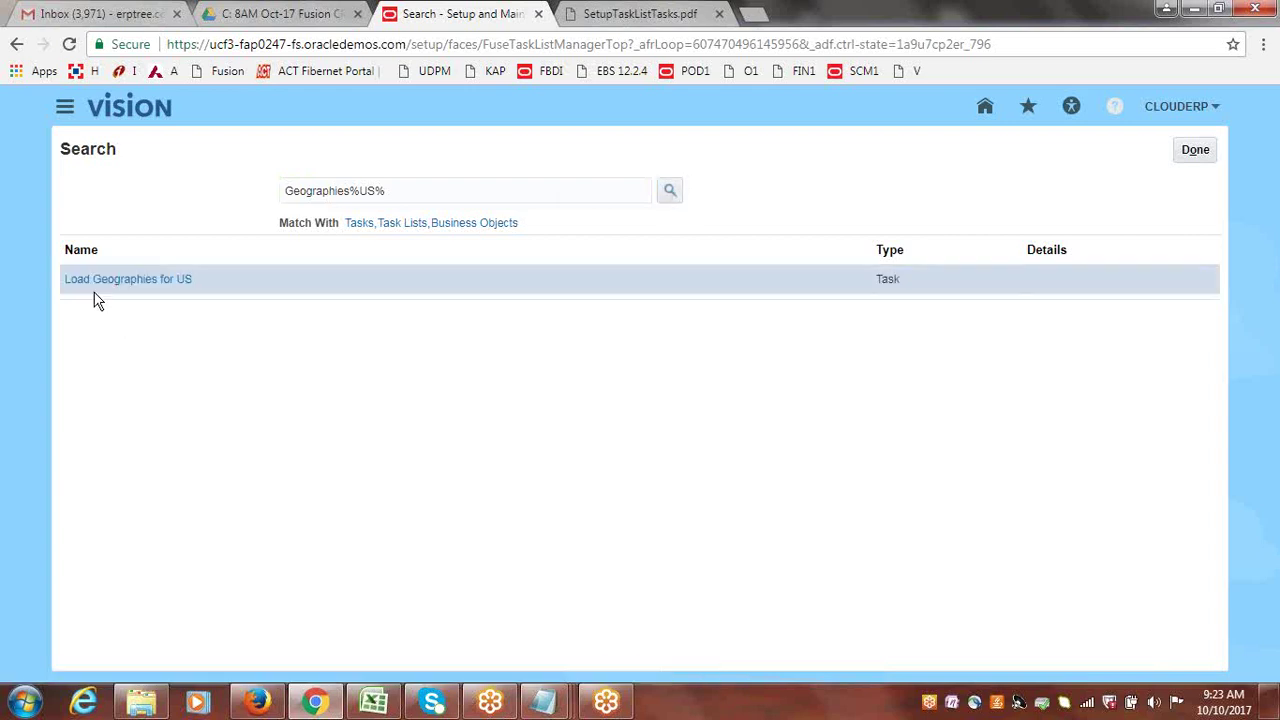
{"action": "left_click", "coordinate": [127, 283]}
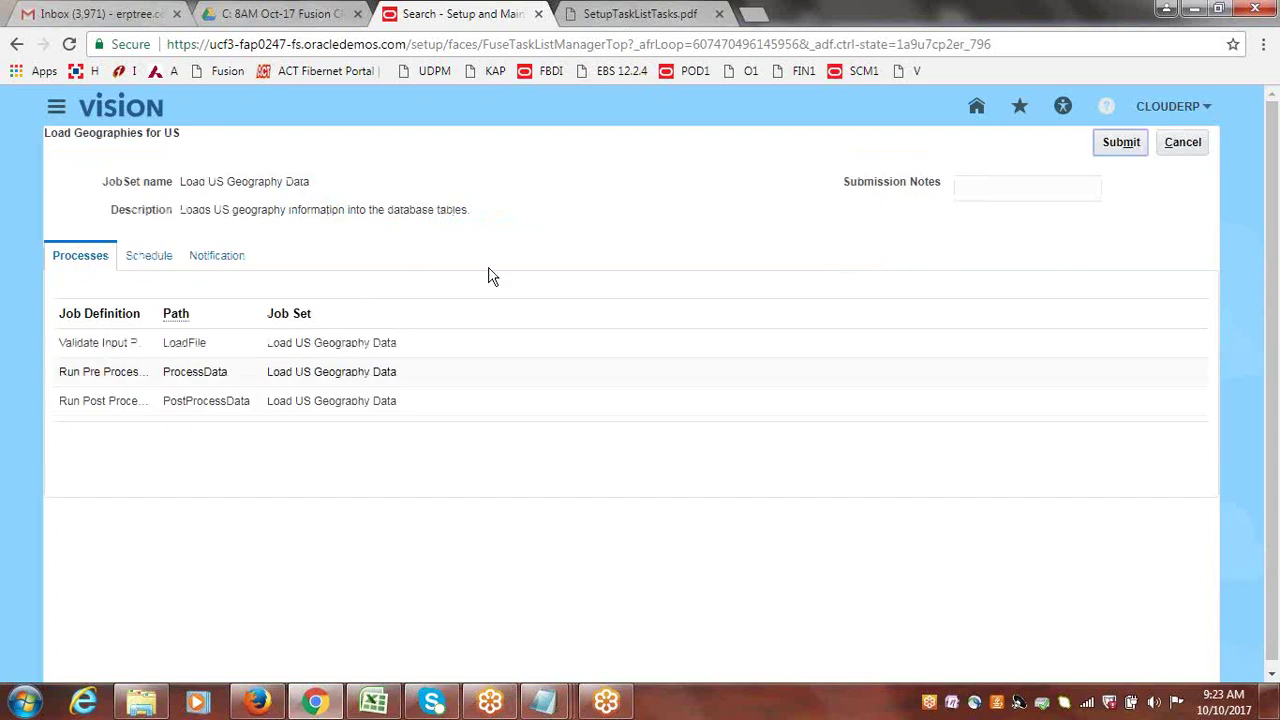
- Widen the Job Definition column and examine the parameters and data source options of the Validate Input Parameters and Load Geography Information process
{"action": "left_click_drag", "start_coordinate": [155, 313], "coordinate": [268, 310]}
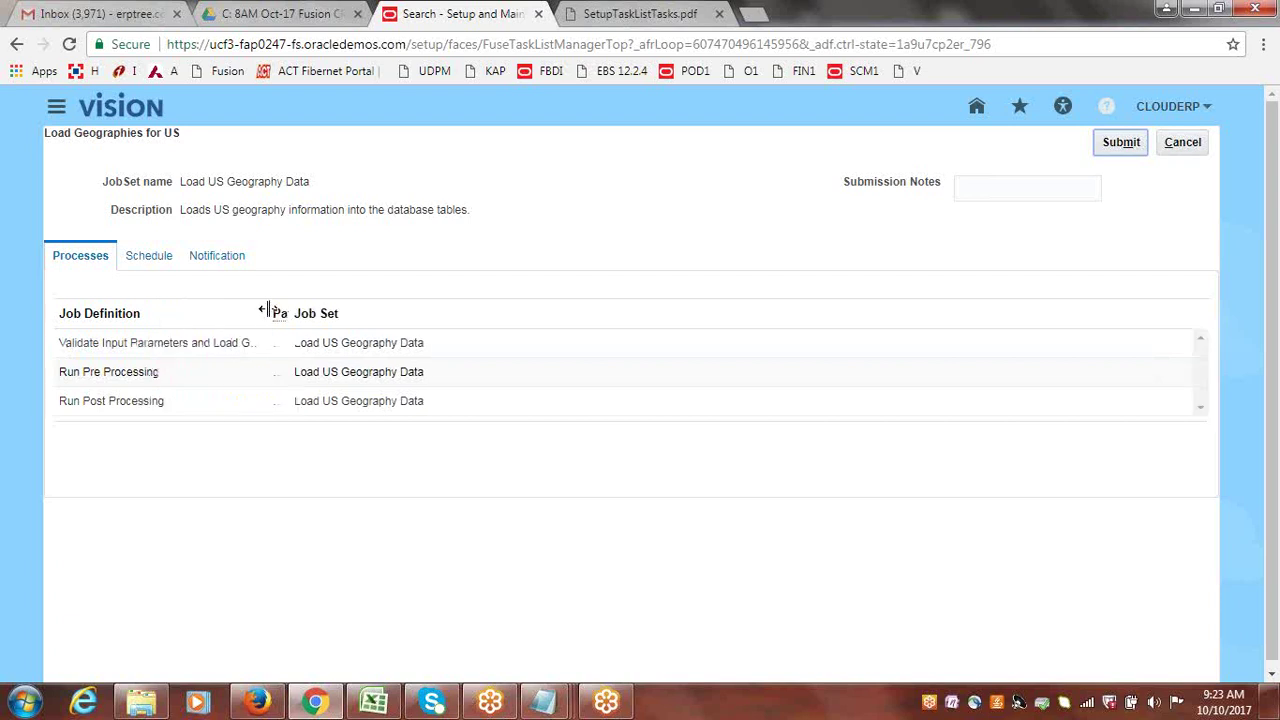
{"action": "left_click", "coordinate": [151, 352]}
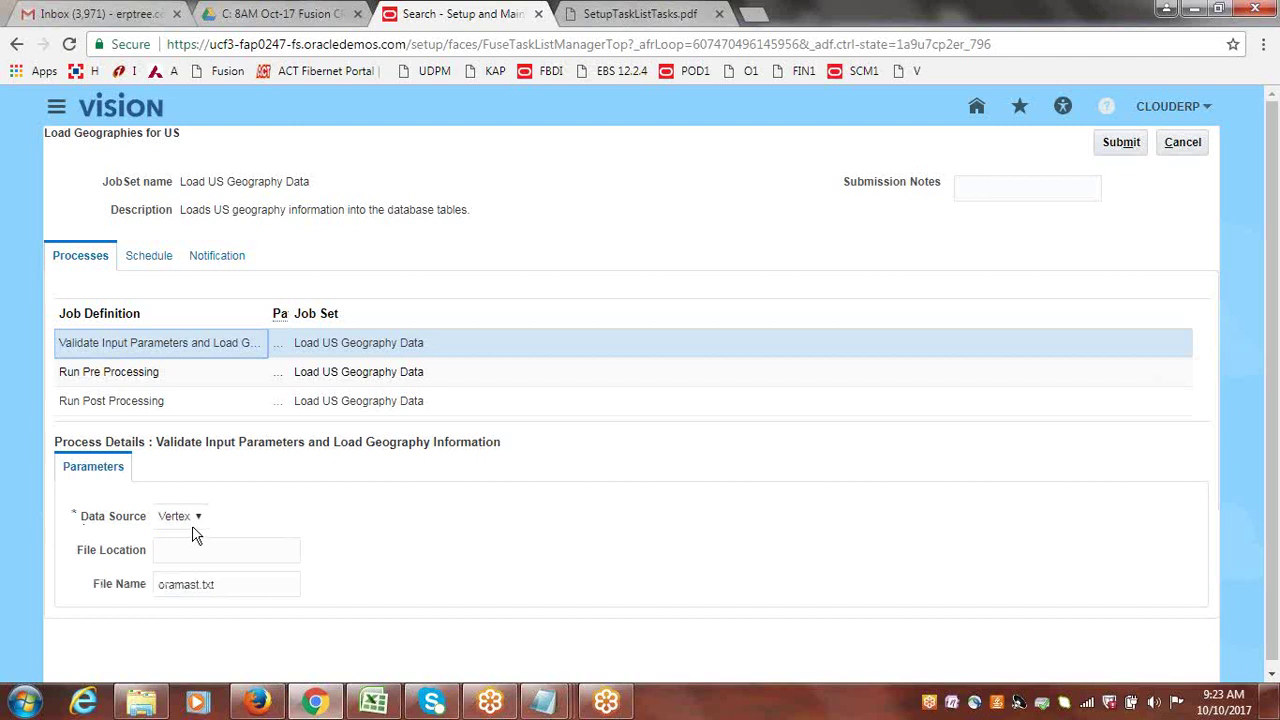
{"action": "left_click", "coordinate": [197, 518]}
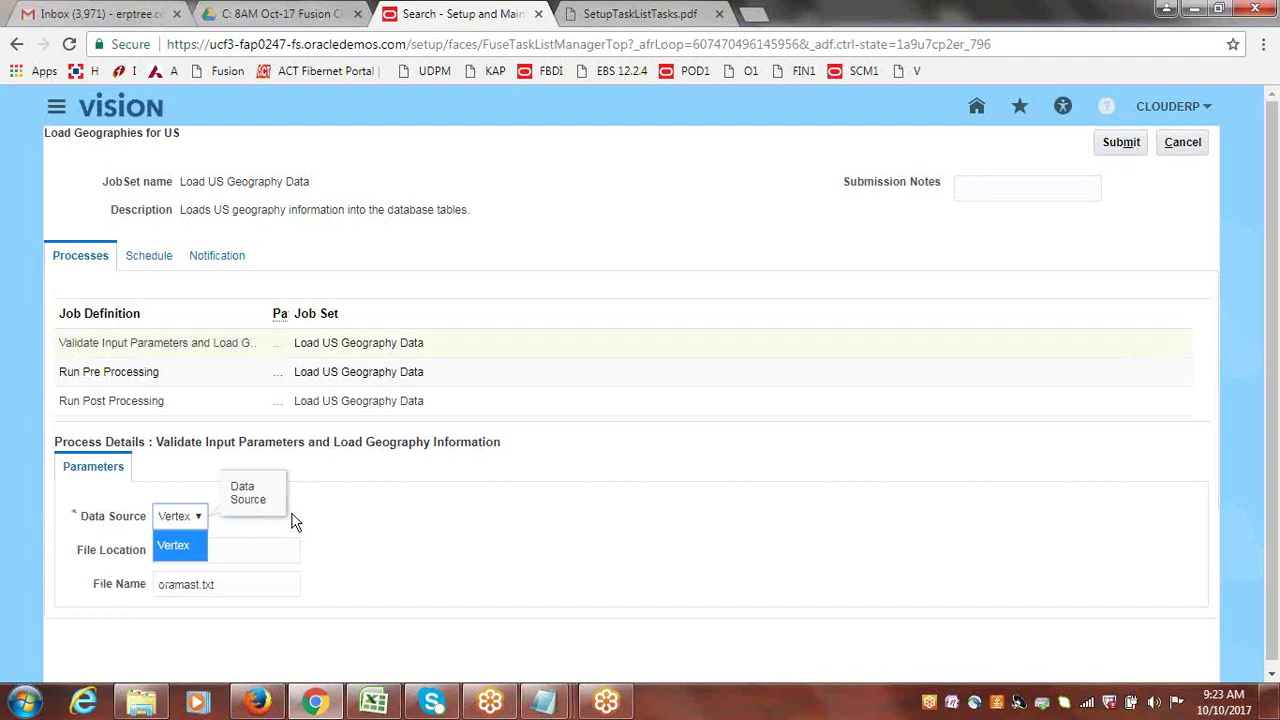
{"action": "left_click", "coordinate": [352, 508]}
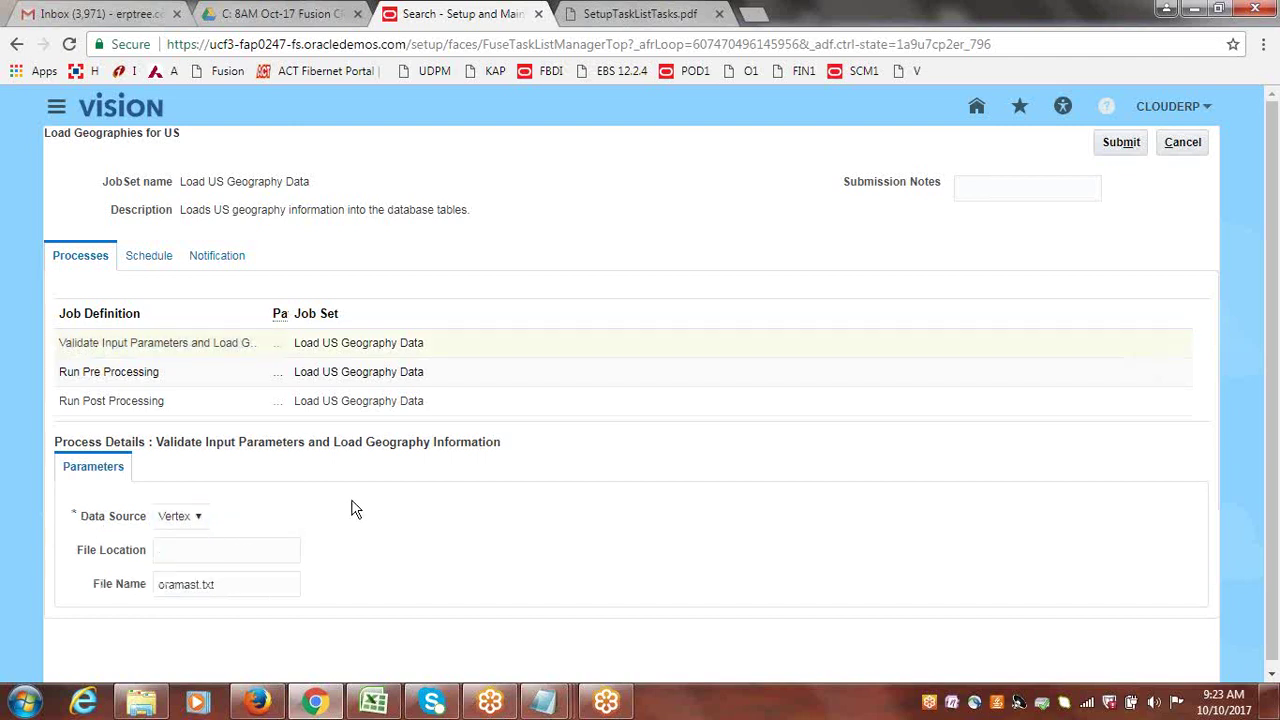
- Review the File Location parameter and the Run Pre Processing details, then cancel the US geography load and close the task search
{"action": "left_click", "coordinate": [221, 546]}
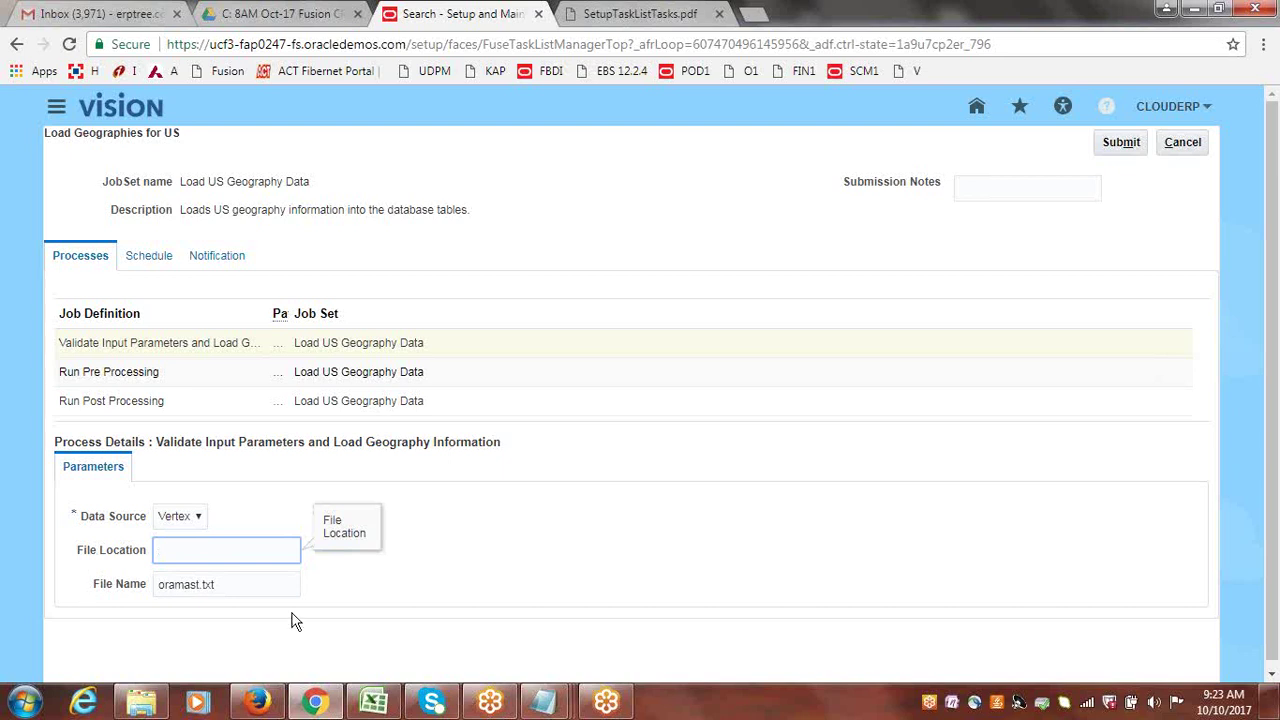
{"action": "left_click", "coordinate": [128, 376]}
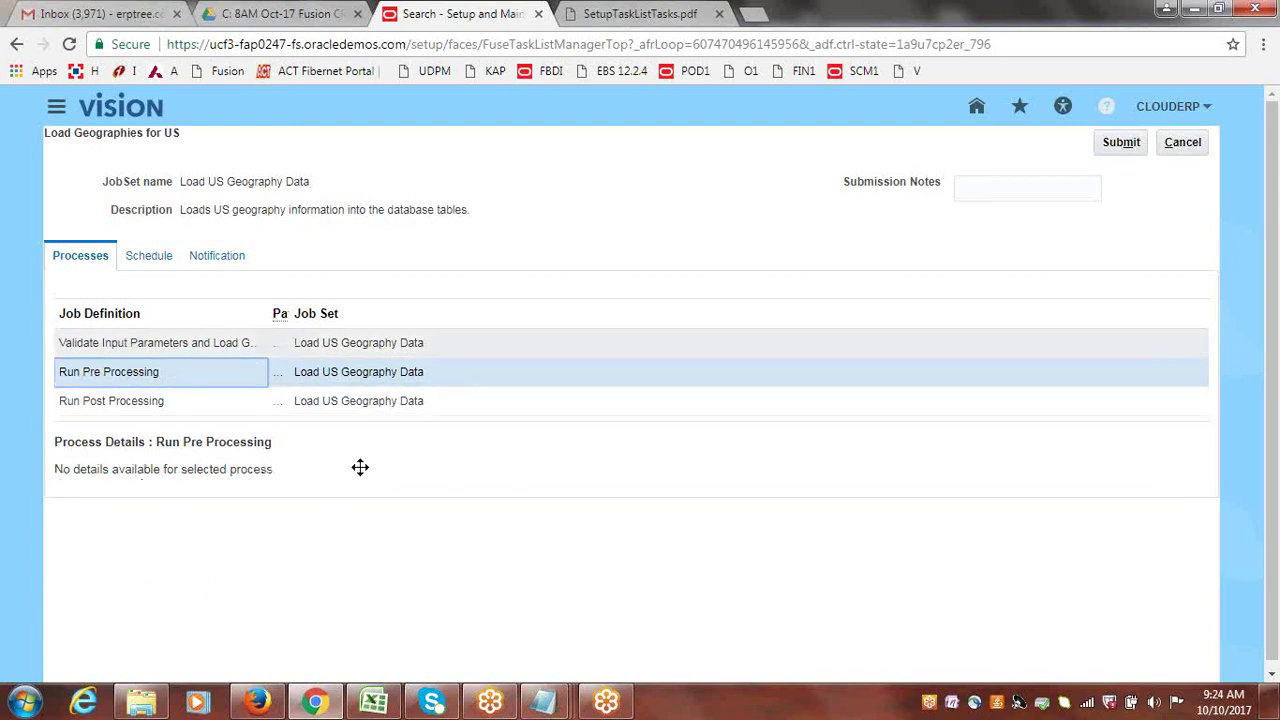
{"action": "left_click", "coordinate": [1190, 142]}
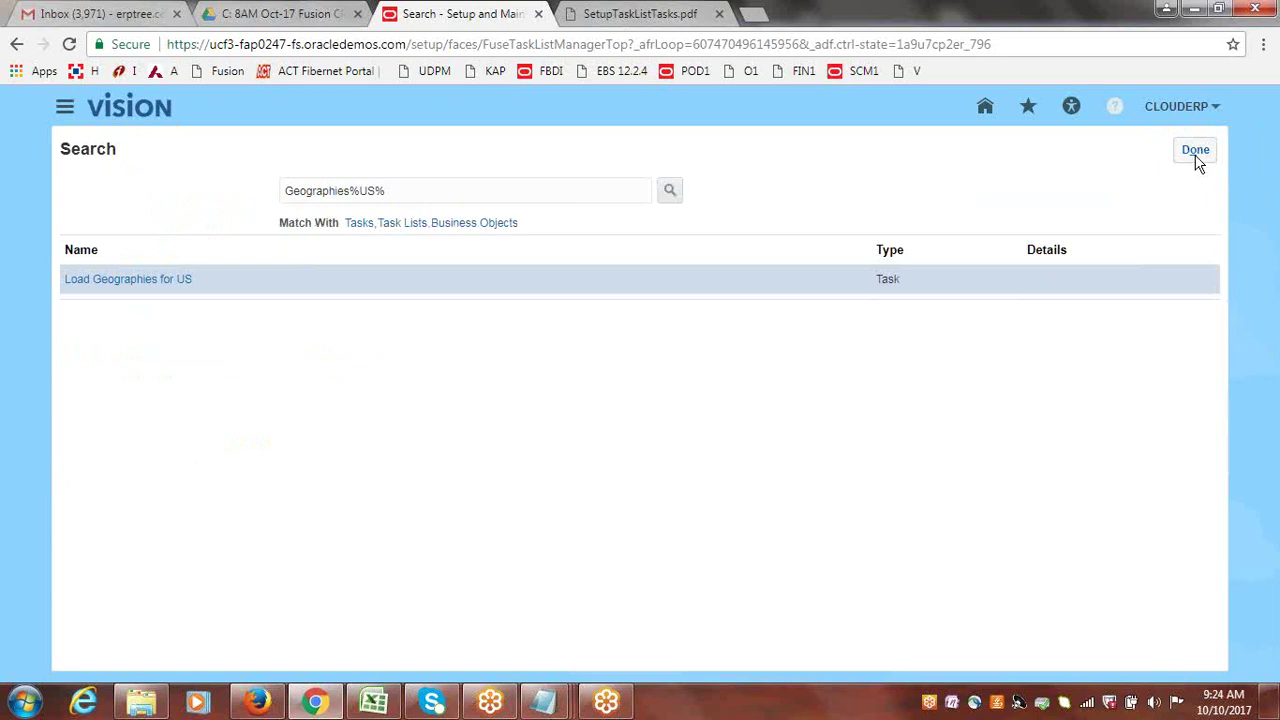
{"action": "left_click", "coordinate": [1195, 155]}
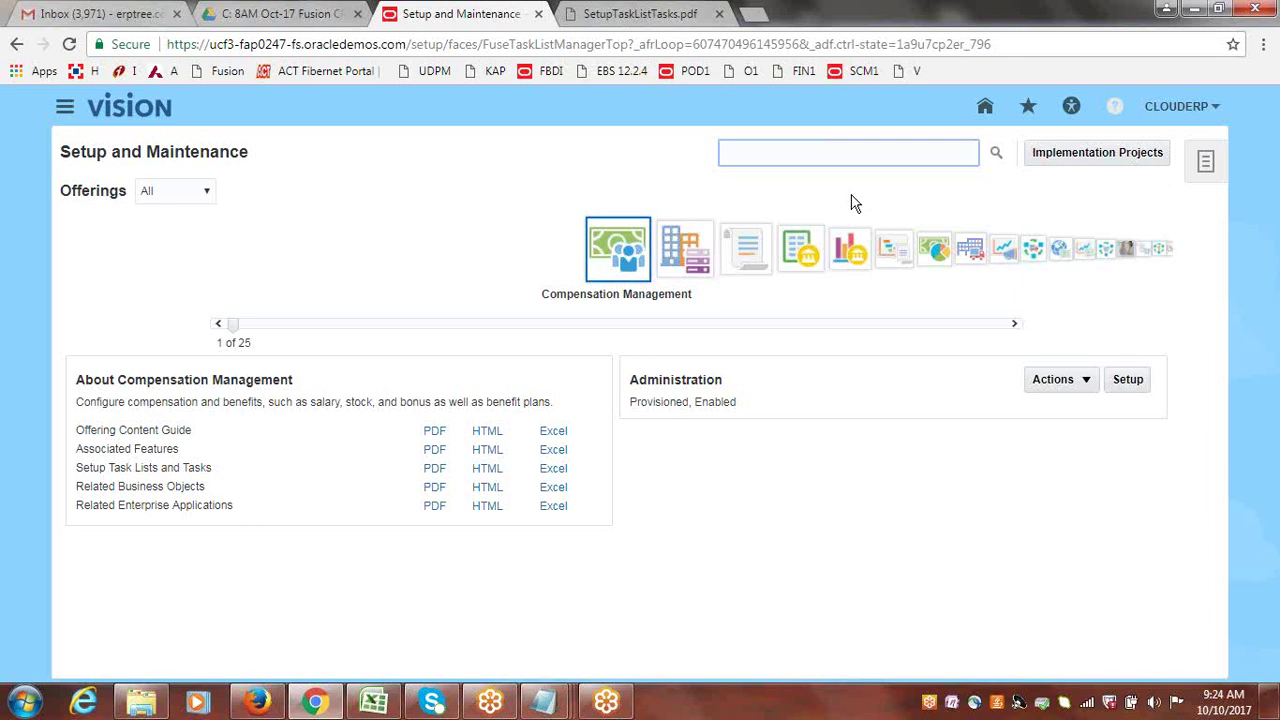
- Search the setup tasks for MANAGE LOCATIONS and open the Manage Locations task
{"action": "left_click", "coordinate": [1033, 209]}
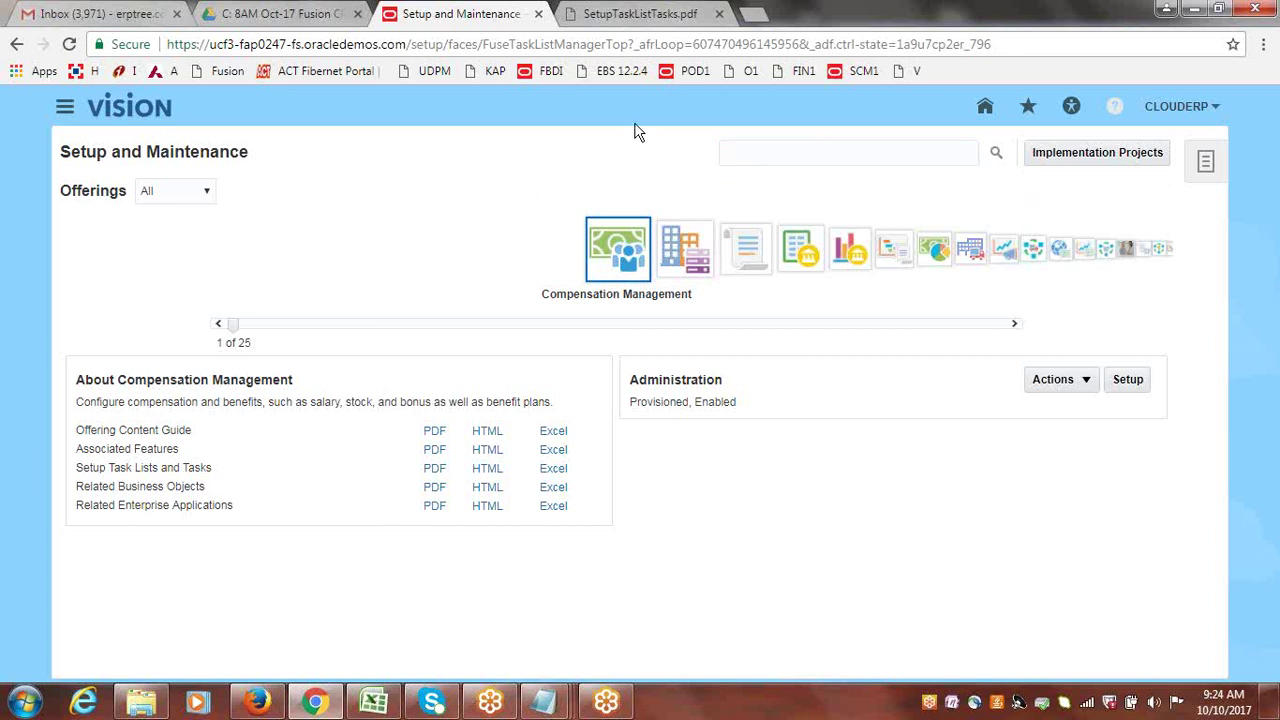
{"action": "left_click", "coordinate": [822, 153]}
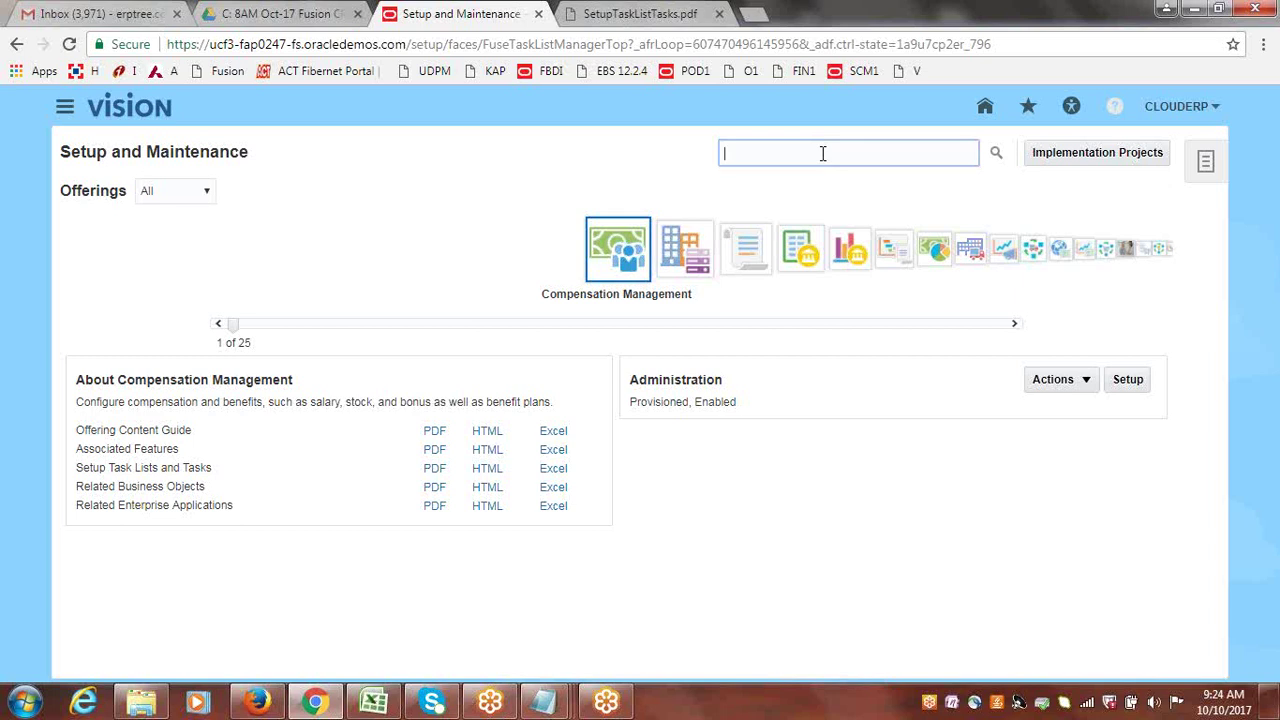
{"action": "type", "text": "MANAGE LOCA"}
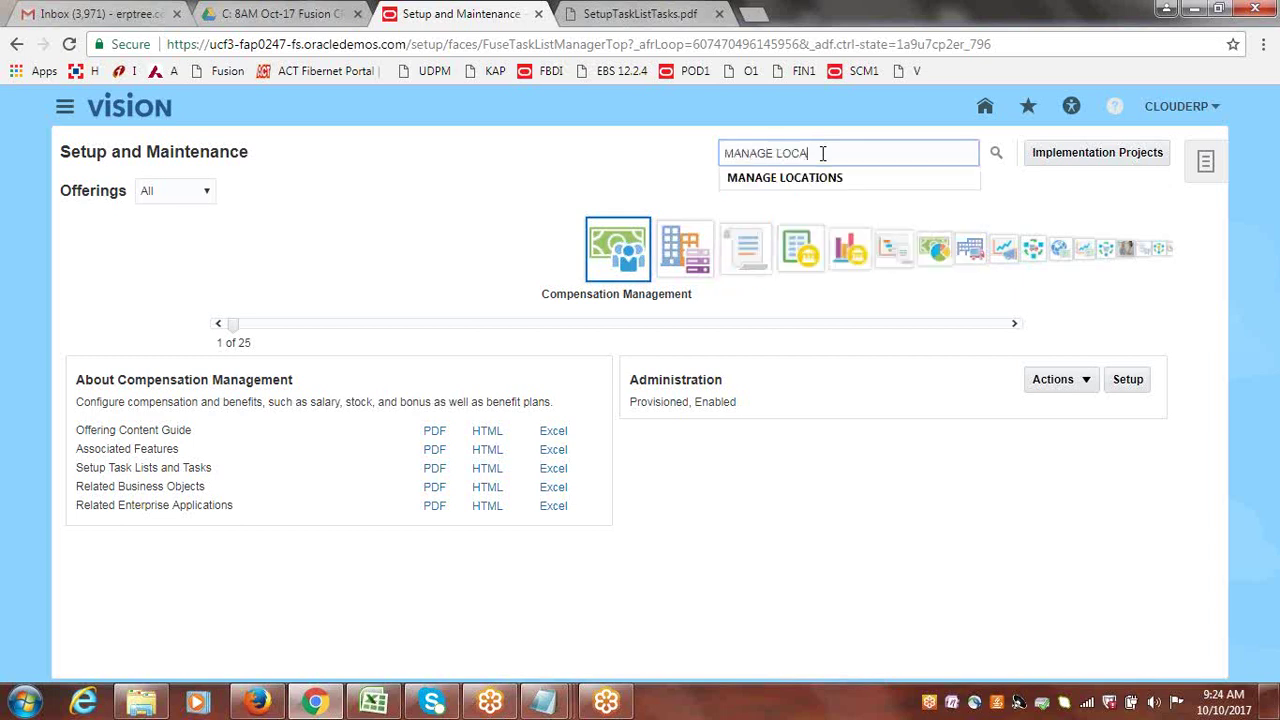
{"action": "type", "text": "TIONS"}
{"action": "key", "text": "Return"}
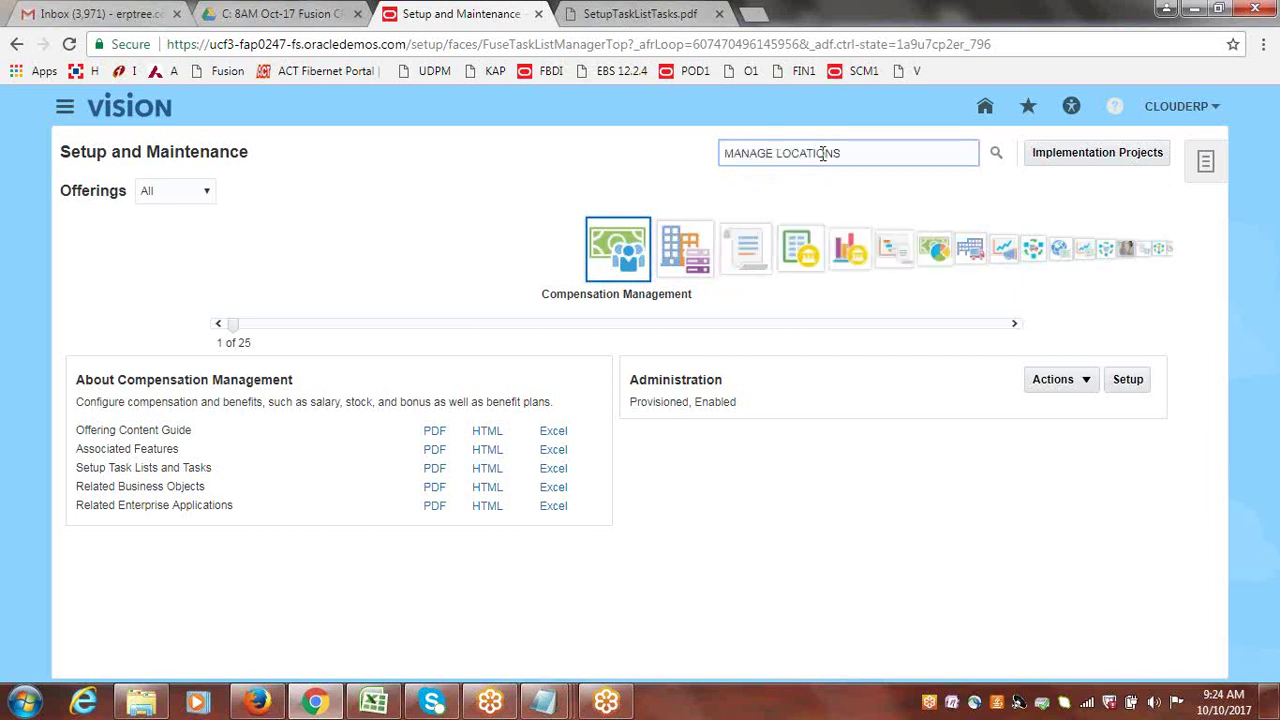
{"action": "left_click", "coordinate": [114, 283]}
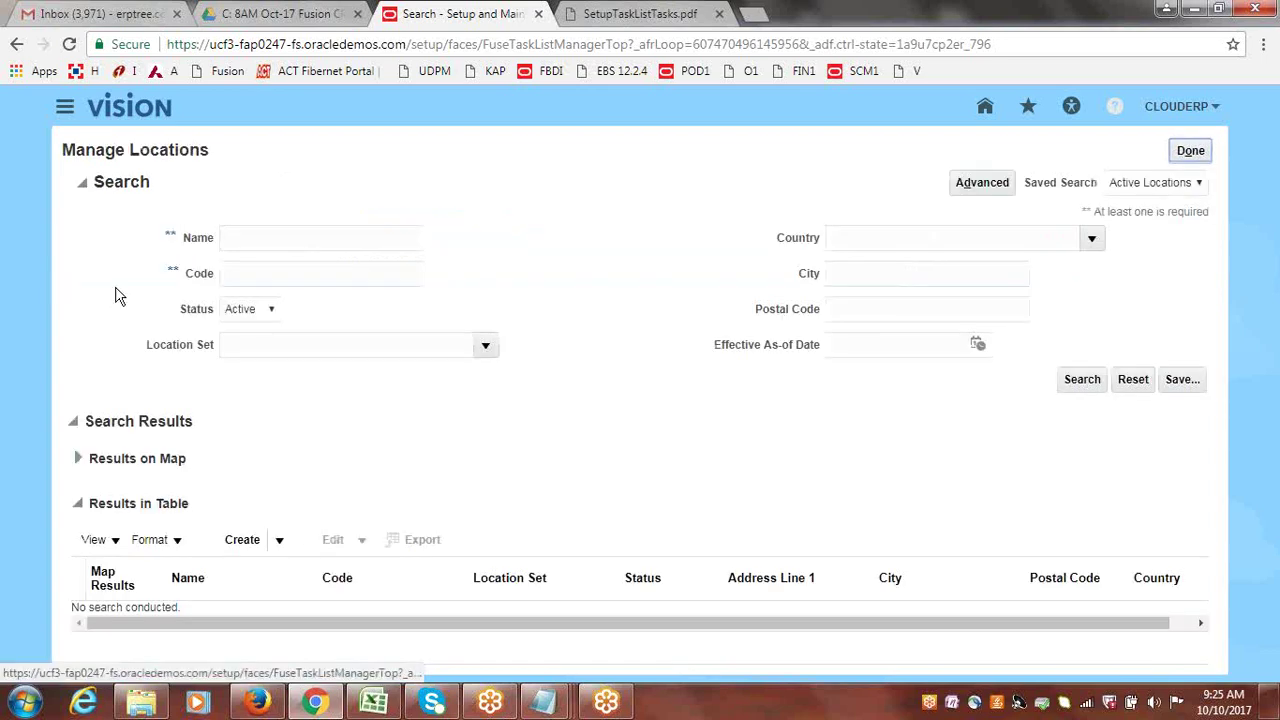
- Start creating a location and enter DLKFJ as its name and DSLKJF as its code
{"action": "left_click", "coordinate": [240, 539]}
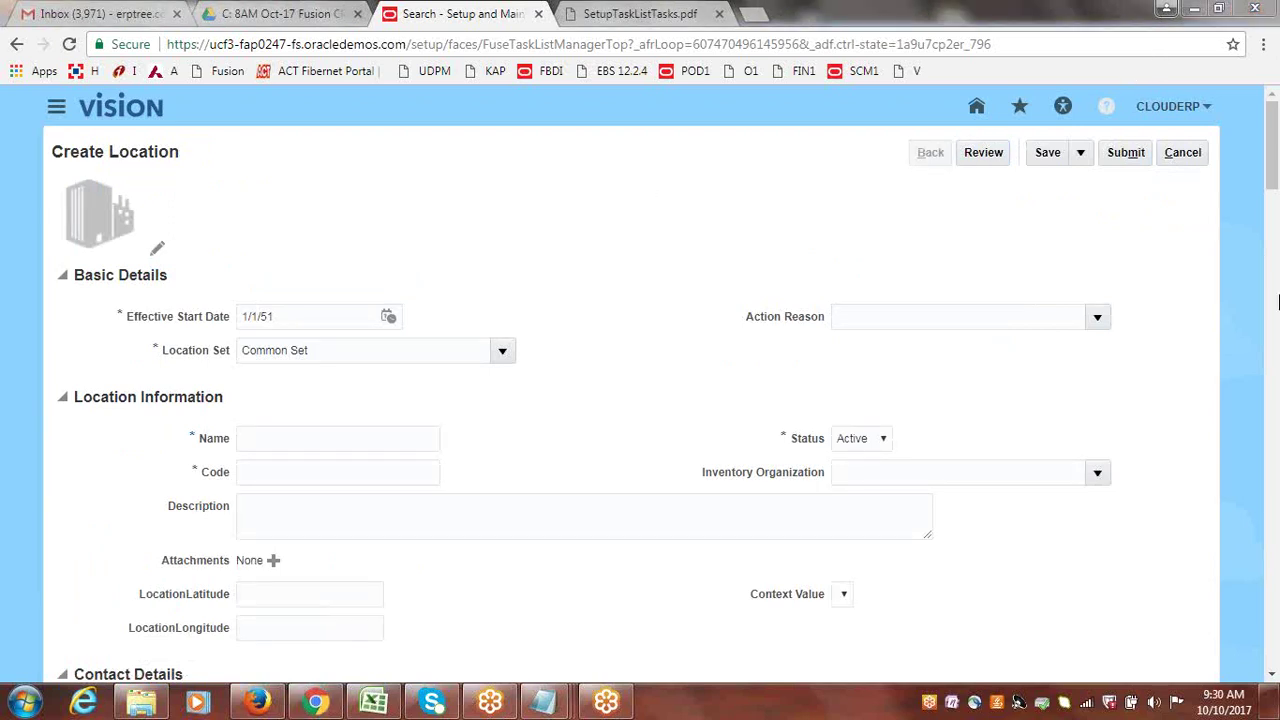
{"action": "left_click_drag", "start_coordinate": [1273, 165], "coordinate": [1275, 193]}
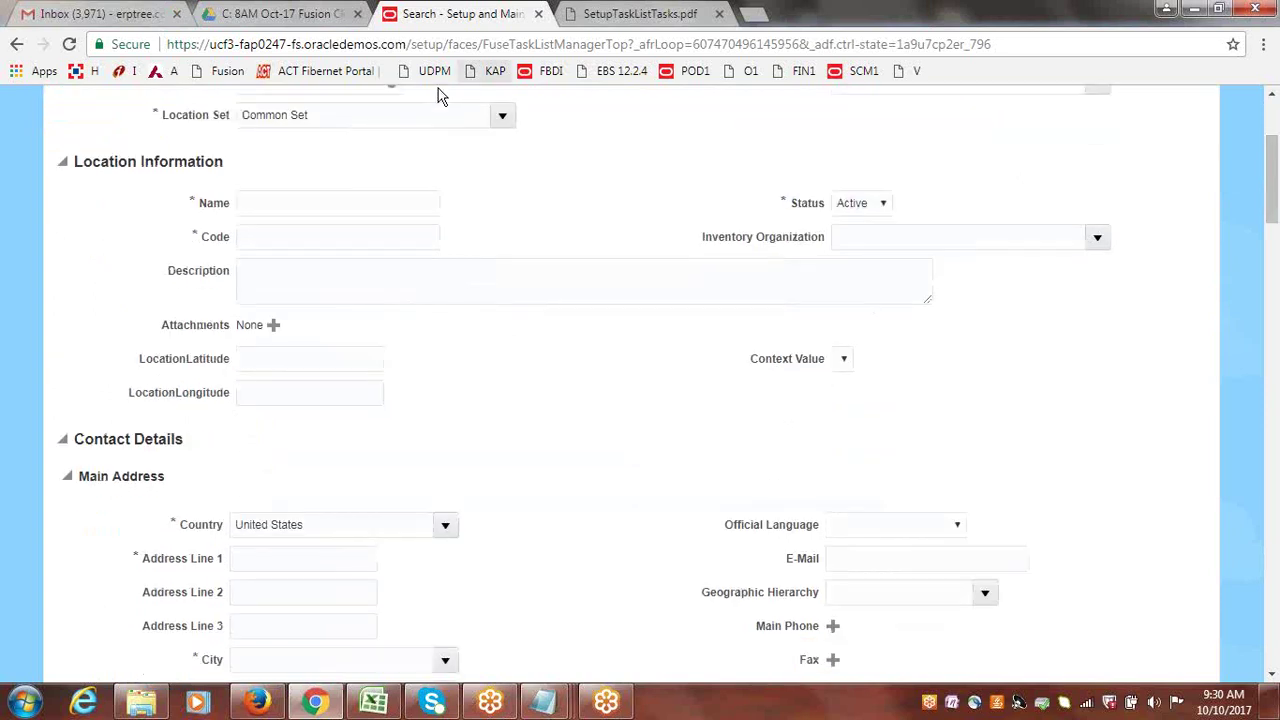
{"action": "left_click", "coordinate": [300, 191]}
{"action": "type", "text": "CLKFJ"}
{"action": "left_click", "coordinate": [291, 240]}
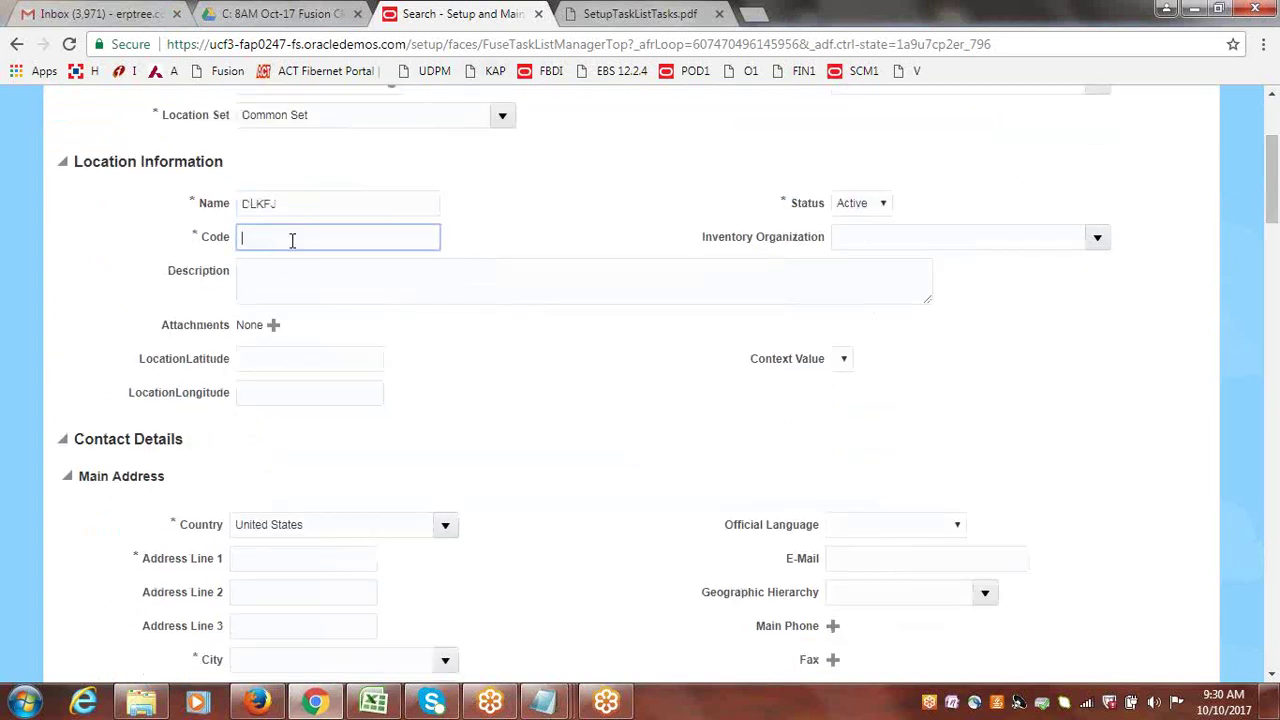
{"action": "type", "text": "DSLKJF"}
{"action": "key", "text": "Tab"}
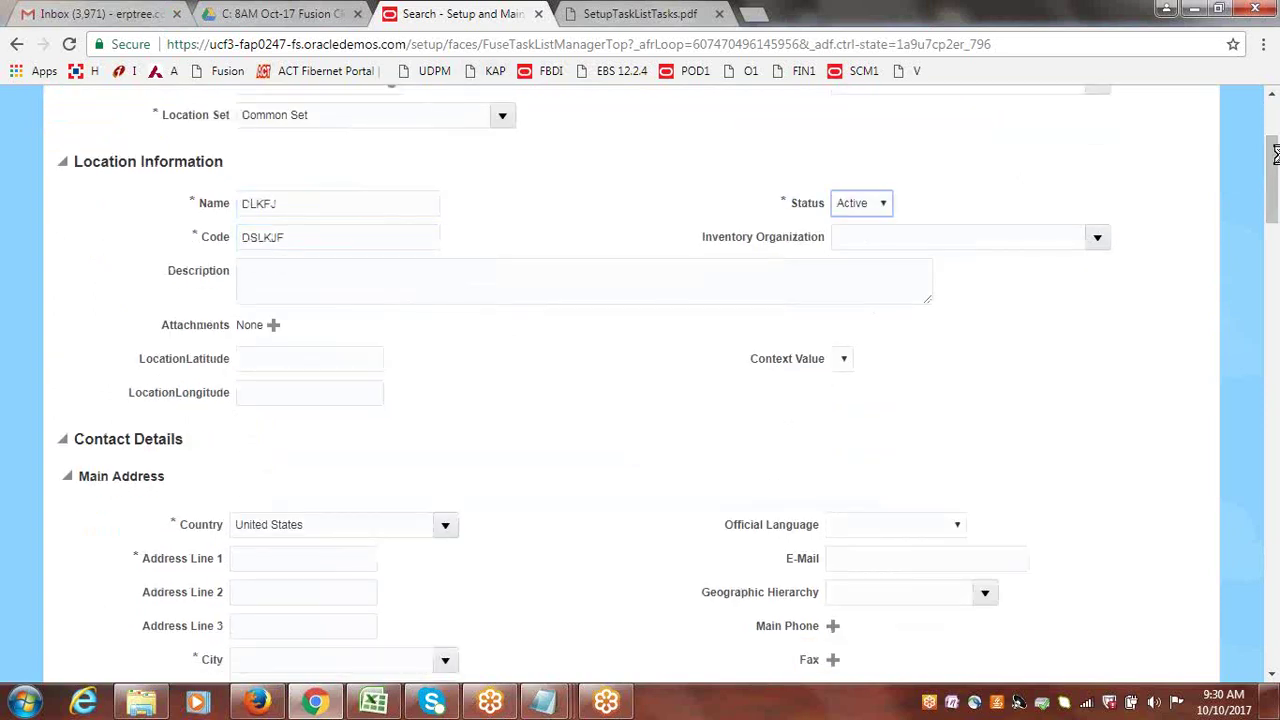
- Examine the Country field and the United States address fields in the Main Address section
{"action": "left_click_drag", "start_coordinate": [1274, 180], "coordinate": [1275, 225]}
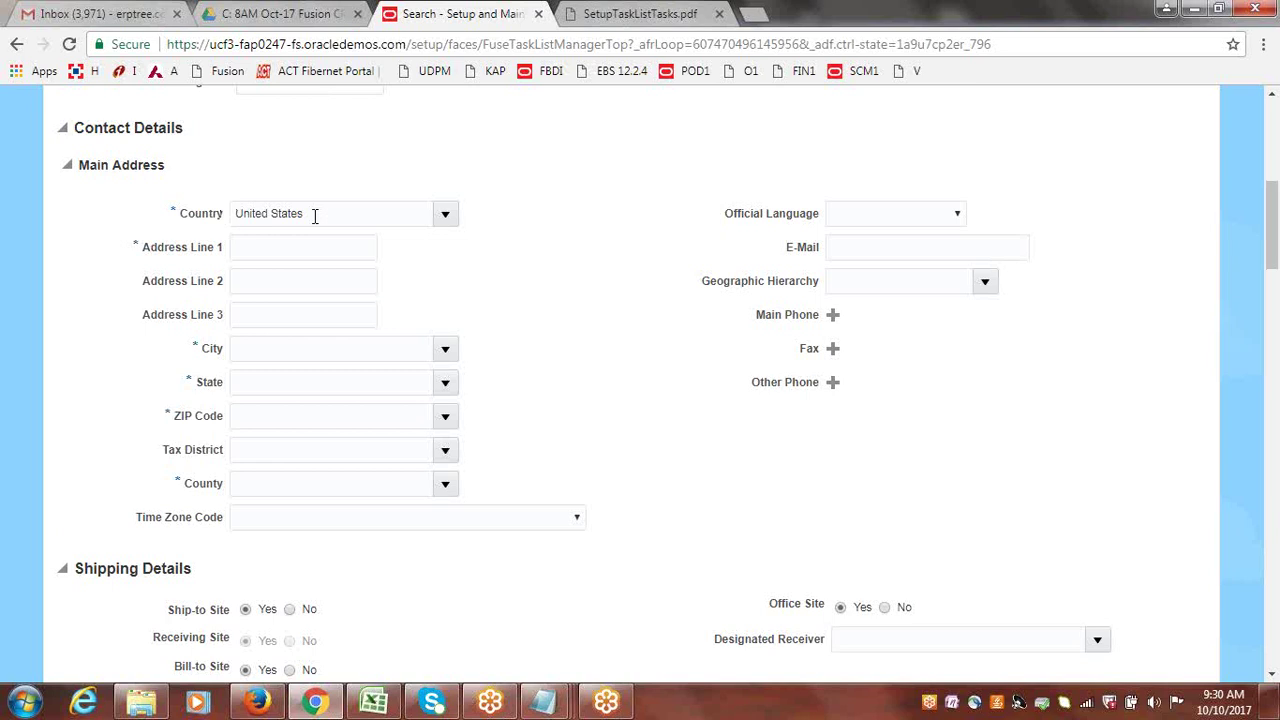
{"action": "left_click_drag", "start_coordinate": [314, 216], "coordinate": [207, 220]}
{"action": "left_click", "coordinate": [207, 220]}
{"action": "left_click_drag", "start_coordinate": [1273, 257], "coordinate": [1273, 260]}
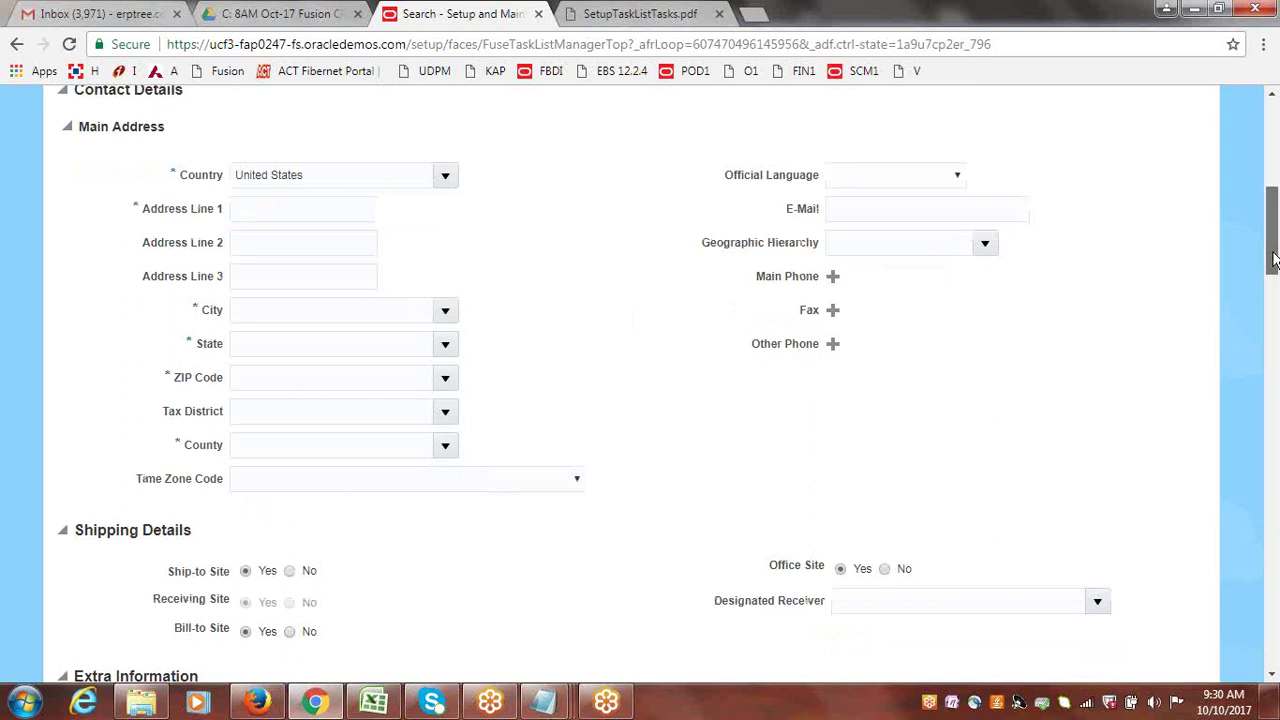
{"action": "left_click", "coordinate": [304, 172]}
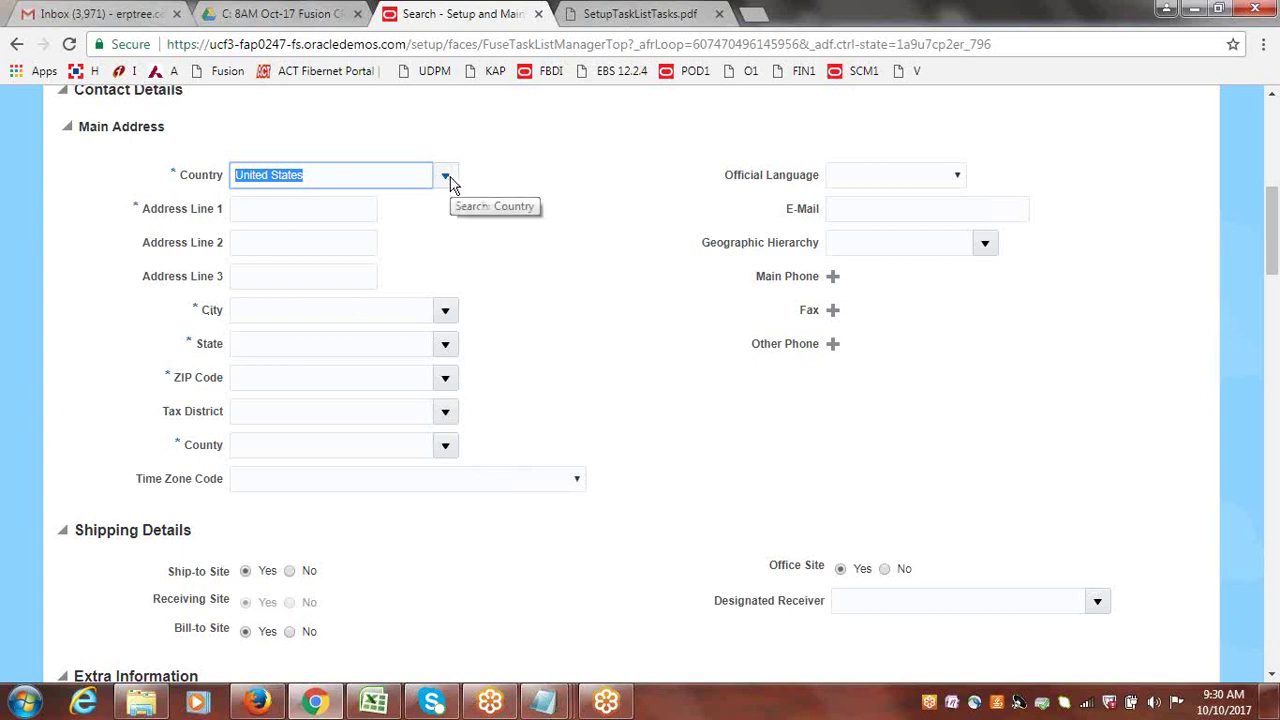
- Connect the computer to the Airtel ERPTREE wireless network
{"action": "left_click", "coordinate": [1087, 705]}
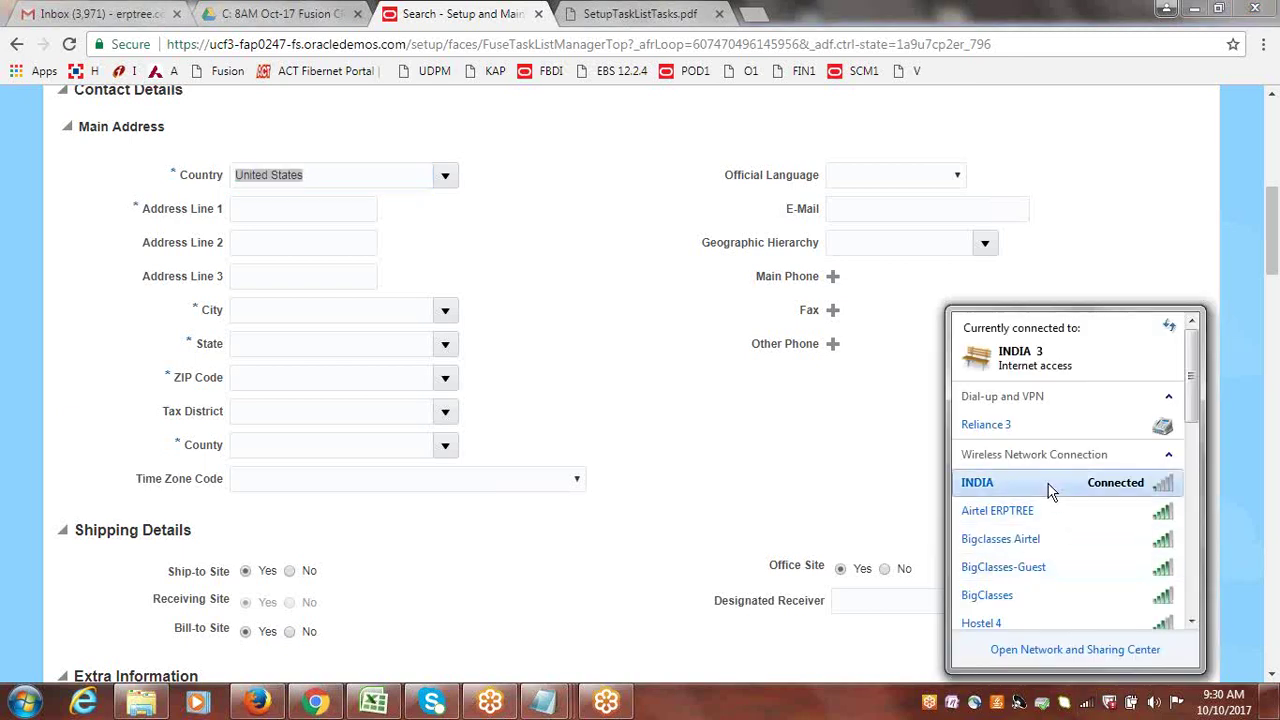
{"action": "left_click", "coordinate": [975, 488]}
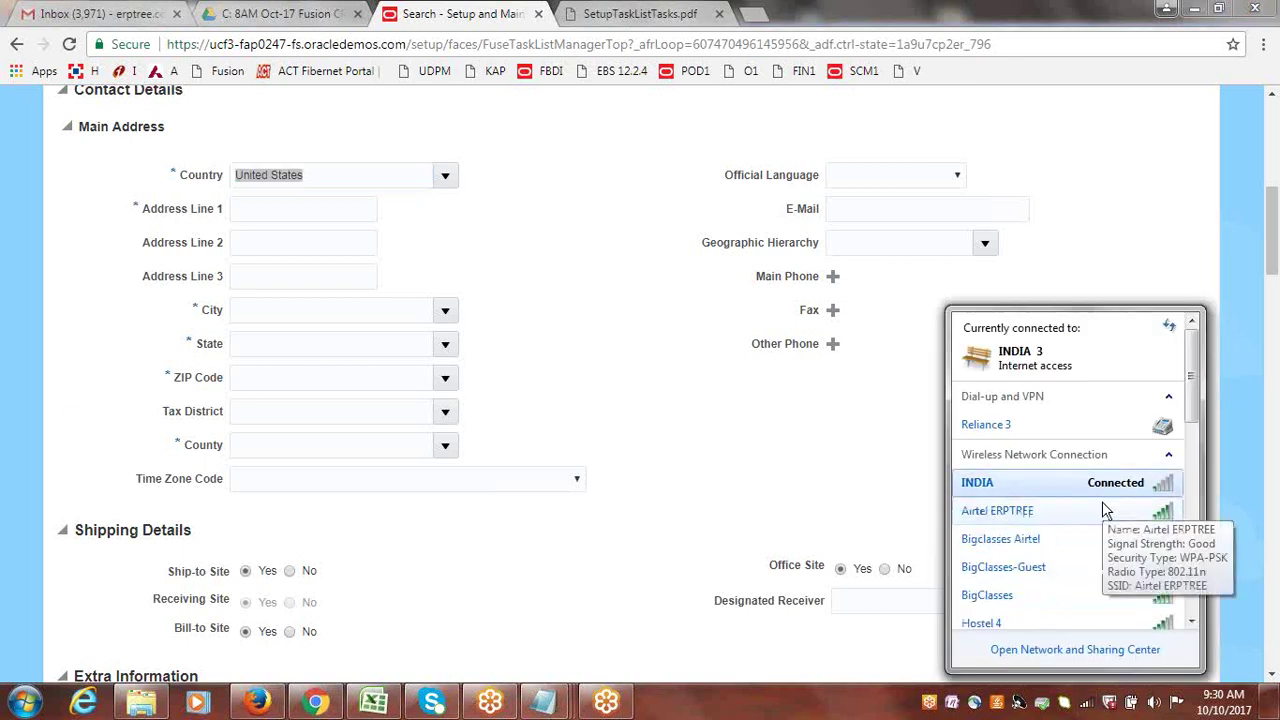
{"action": "left_click", "coordinate": [1045, 513]}
{"action": "left_click", "coordinate": [1139, 540]}
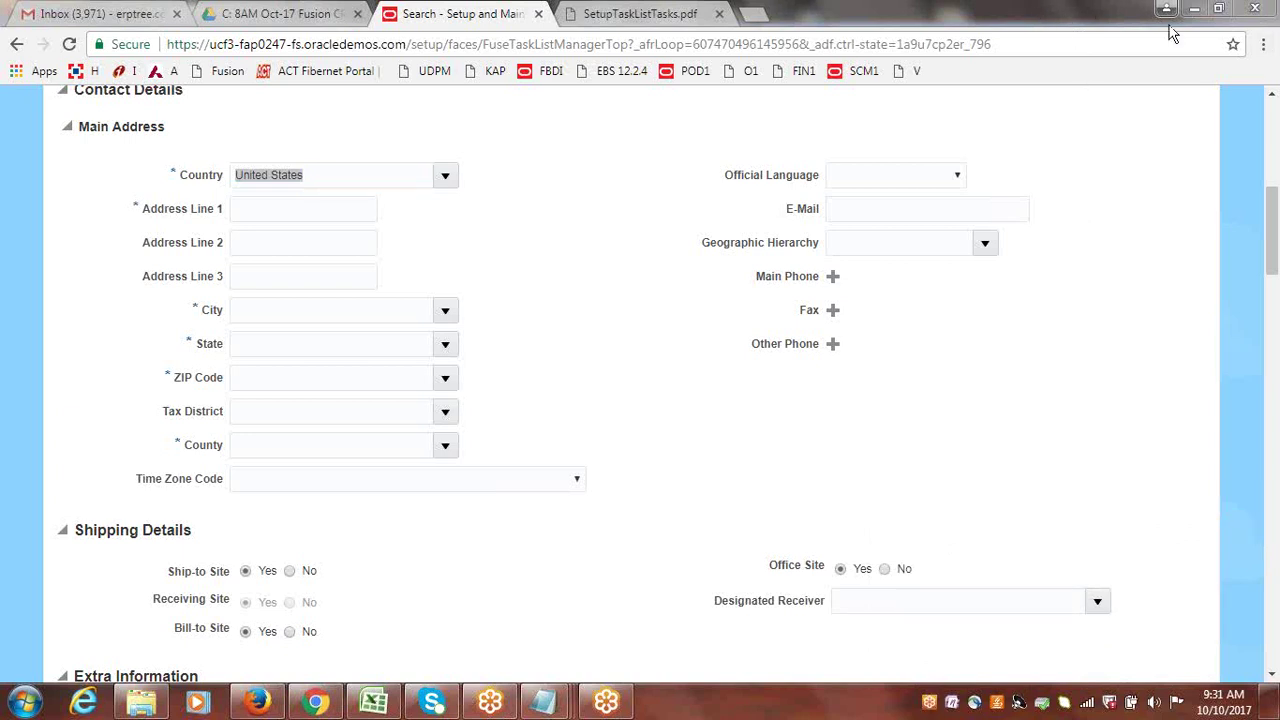
- Open the City value list for the United States address and check which address fields offer value lists
{"action": "left_click", "coordinate": [1098, 228]}
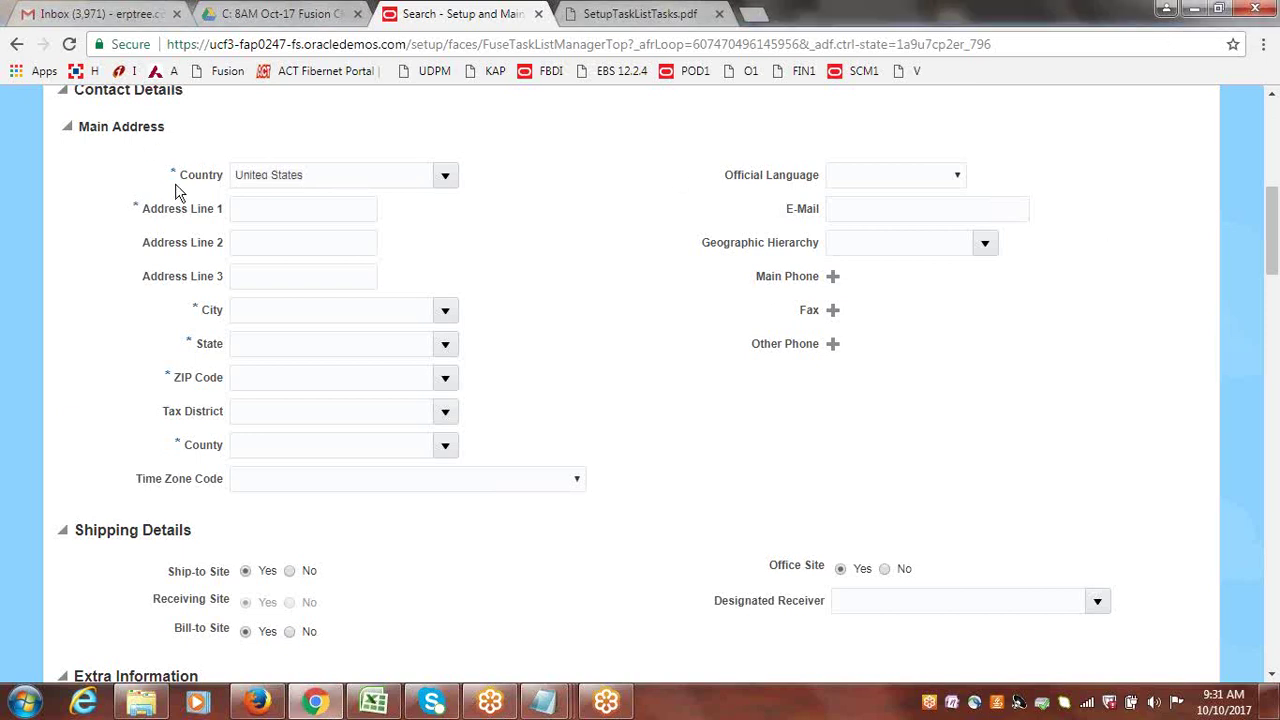
{"action": "left_click", "coordinate": [344, 178]}
{"action": "left_click_drag", "start_coordinate": [344, 178], "coordinate": [222, 184]}
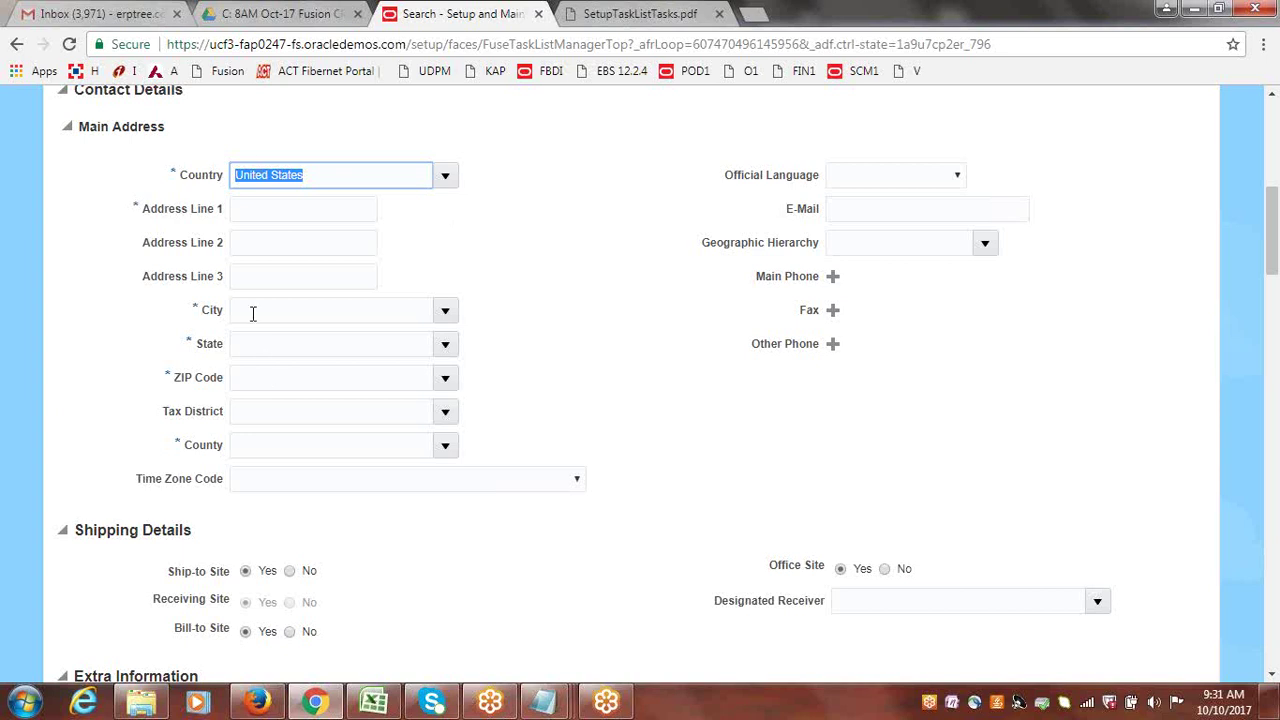
{"action": "left_click", "coordinate": [448, 310]}
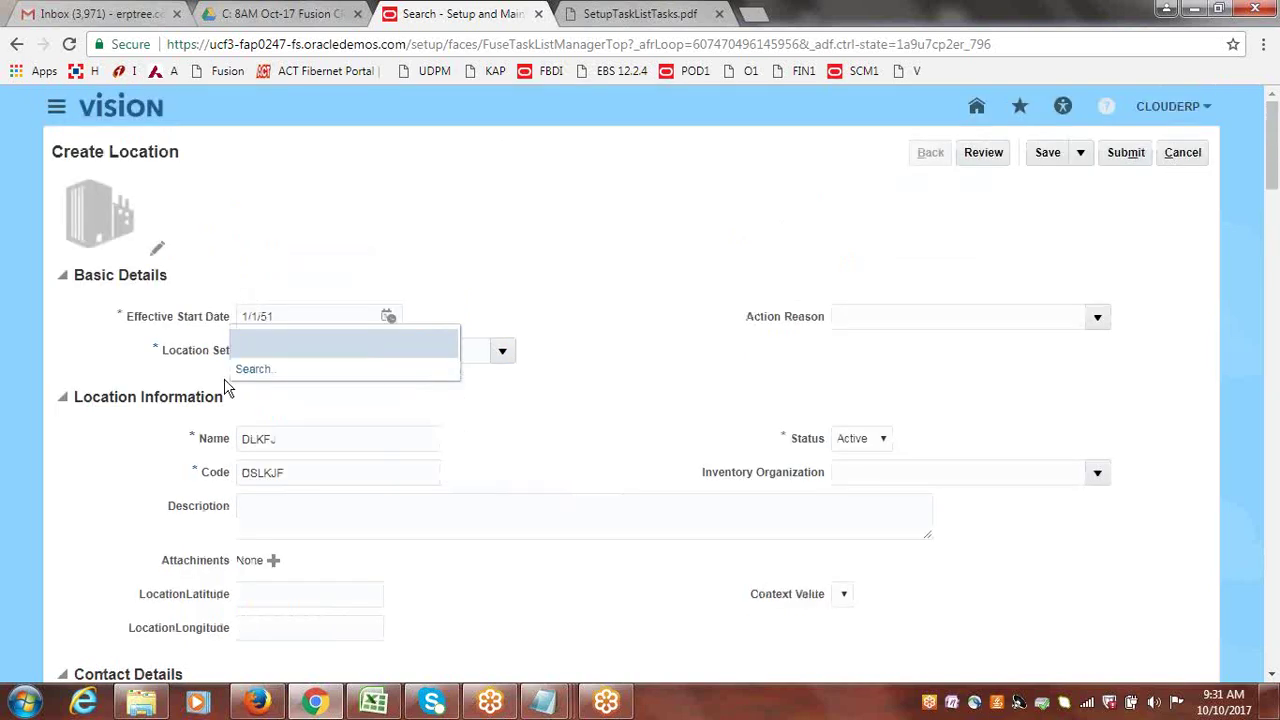
{"action": "left_click_drag", "start_coordinate": [1274, 148], "coordinate": [1274, 248]}
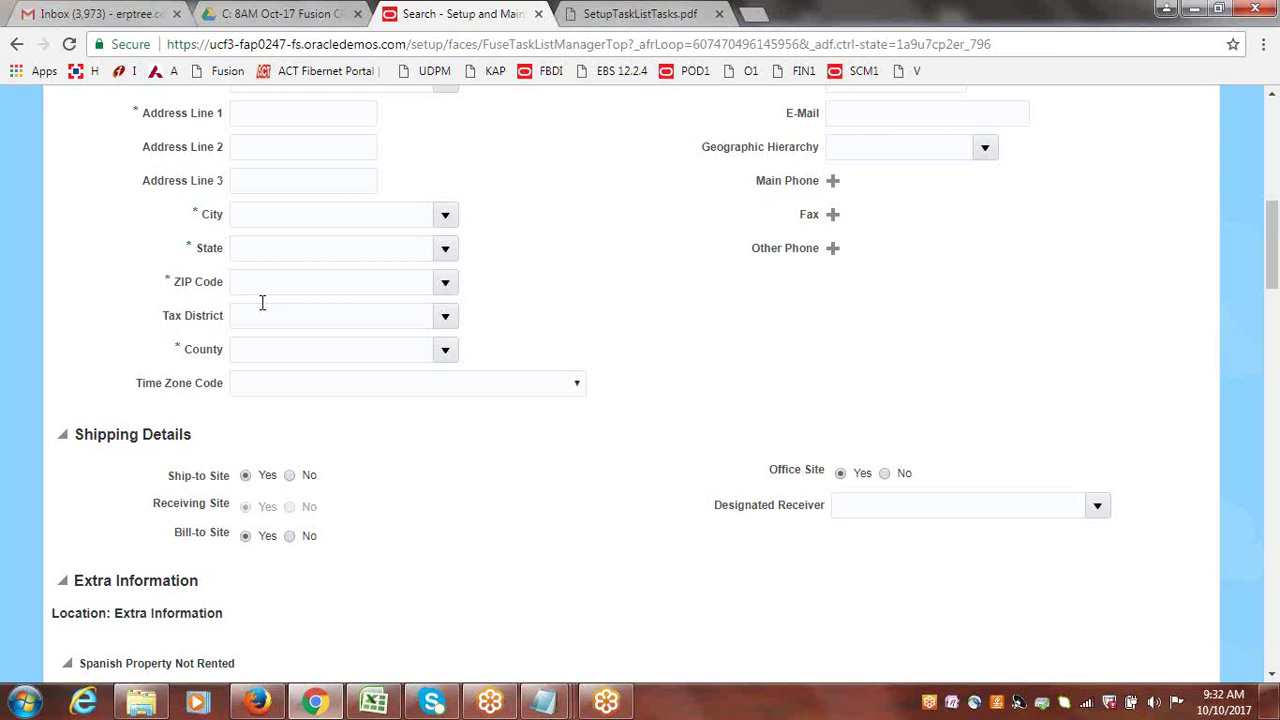
{"action": "left_click", "coordinate": [273, 174]}
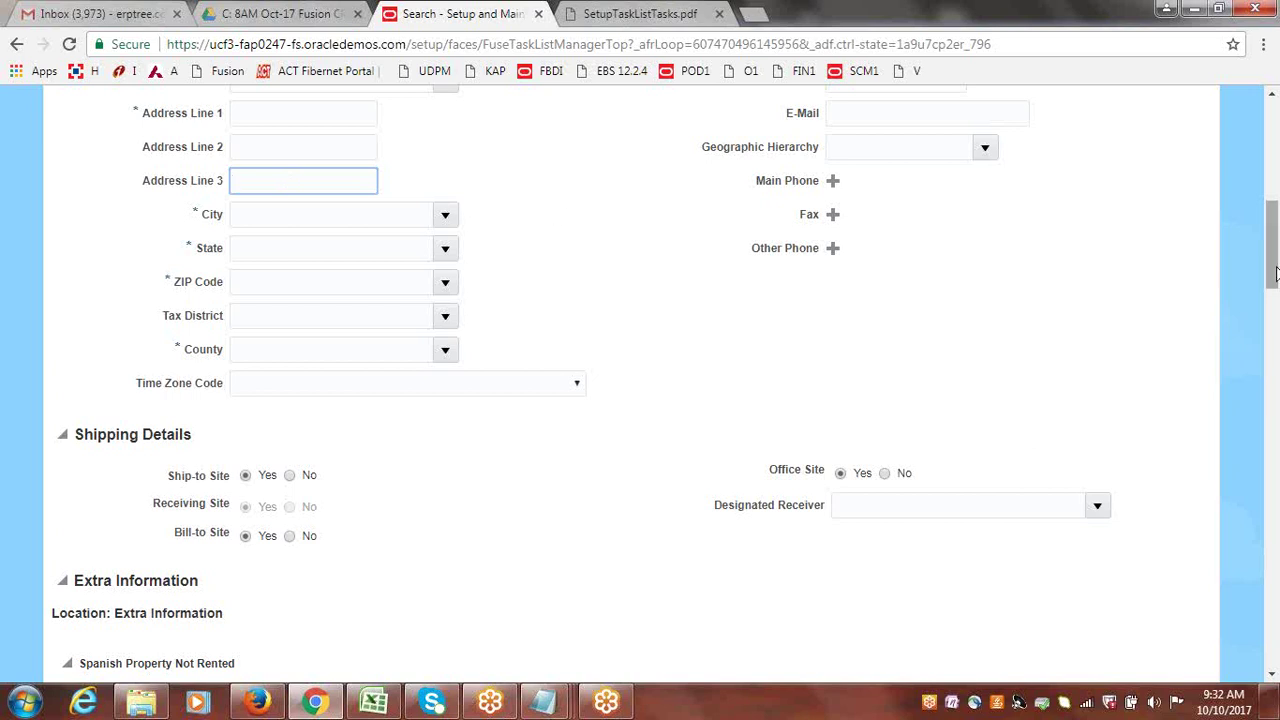
{"action": "scroll", "coordinate": [1274, 260], "scroll_direction": "up", "scroll_amount": 1}
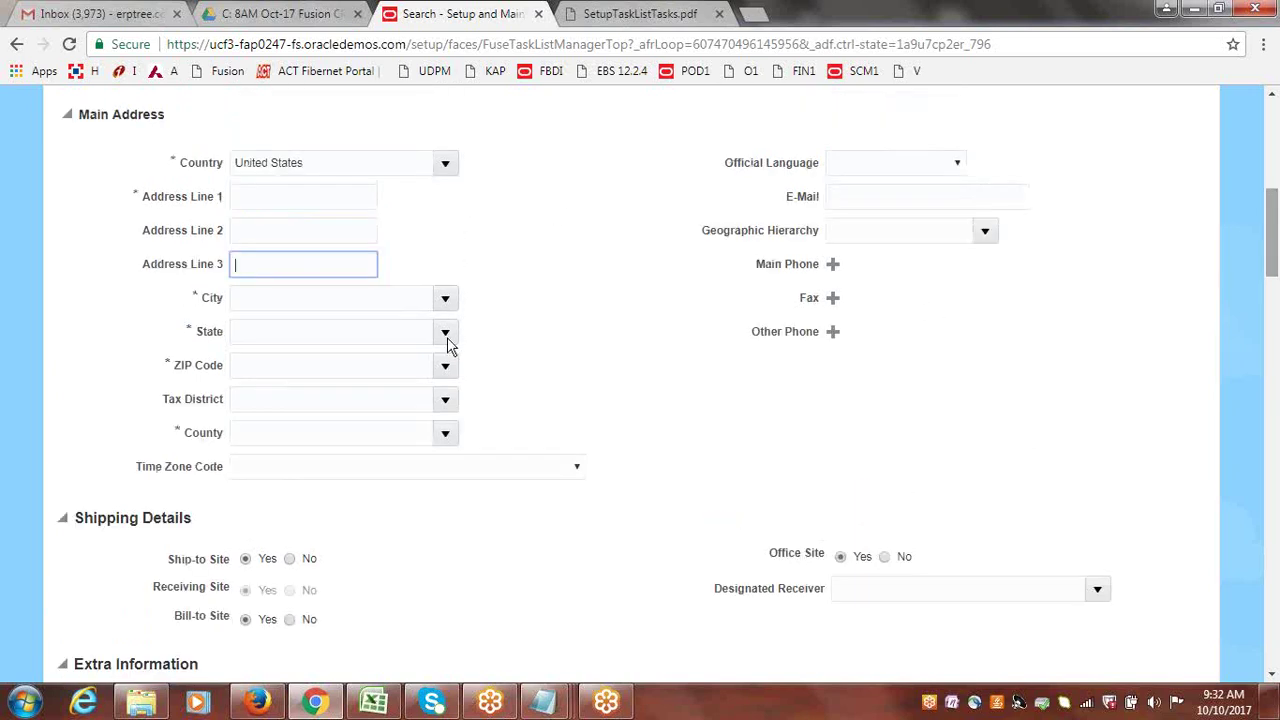
- Search the countries for Boli and set the main address country to Bolivia
{"action": "left_click", "coordinate": [447, 163]}
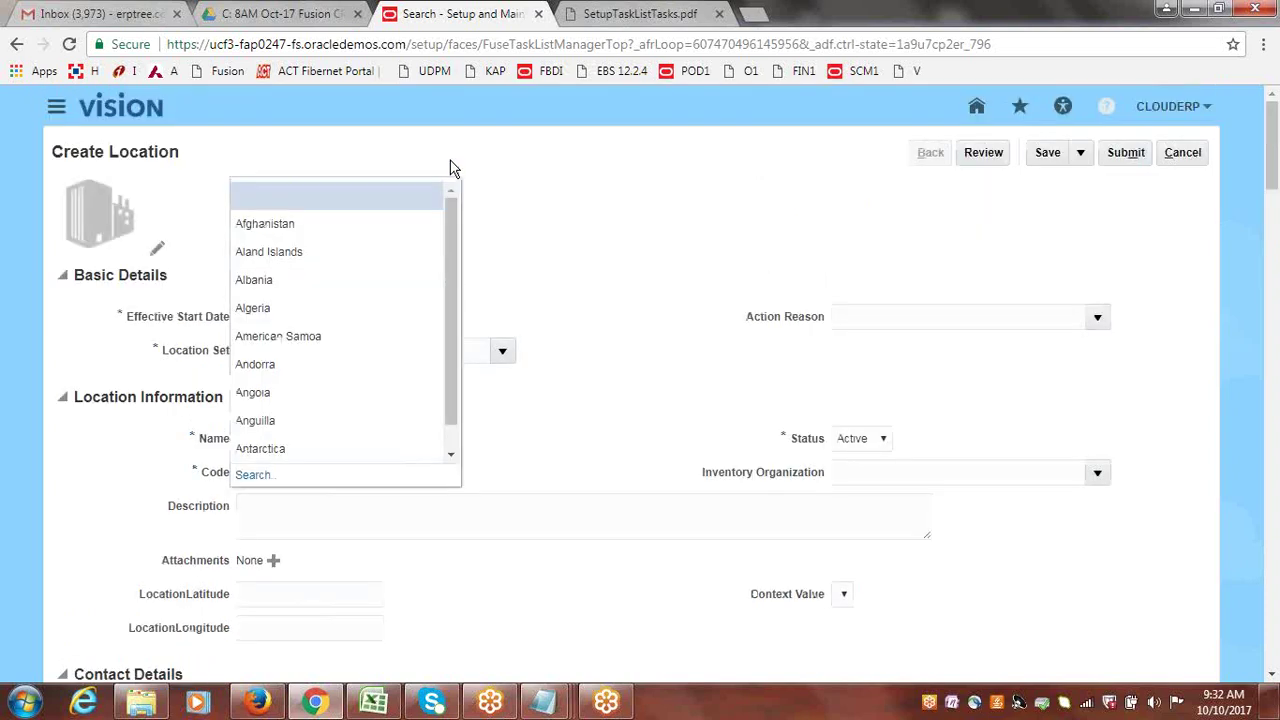
{"action": "left_click", "coordinate": [256, 475]}
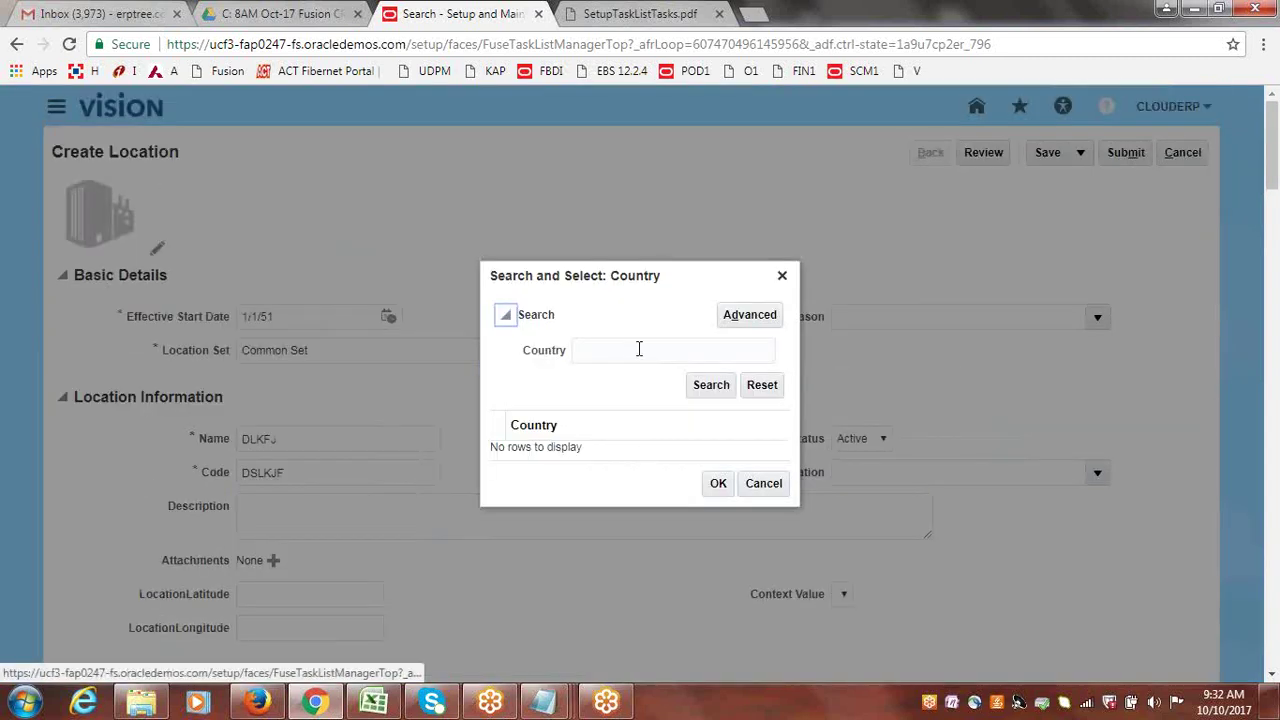
{"action": "left_click", "coordinate": [639, 348]}
{"action": "type", "text": "q"}
{"action": "key", "text": "BackSpace"}
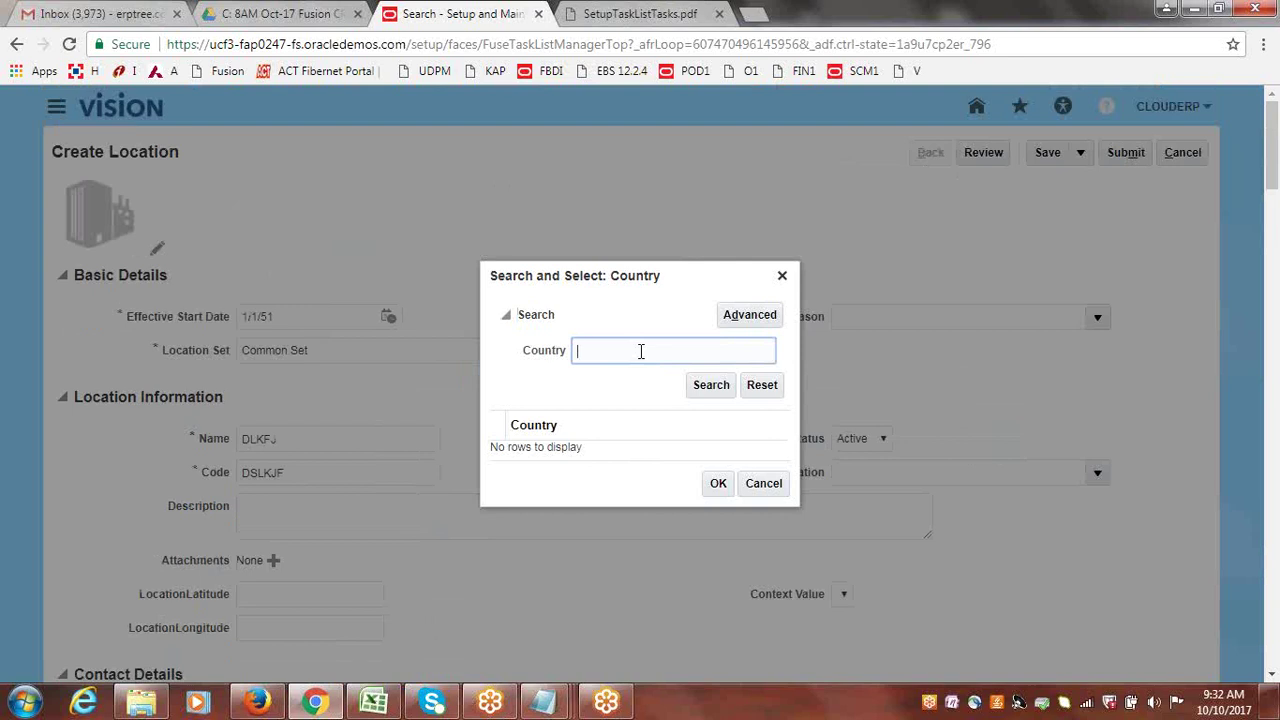
{"action": "type", "text": "Boli"}
{"action": "left_click", "coordinate": [700, 386]}
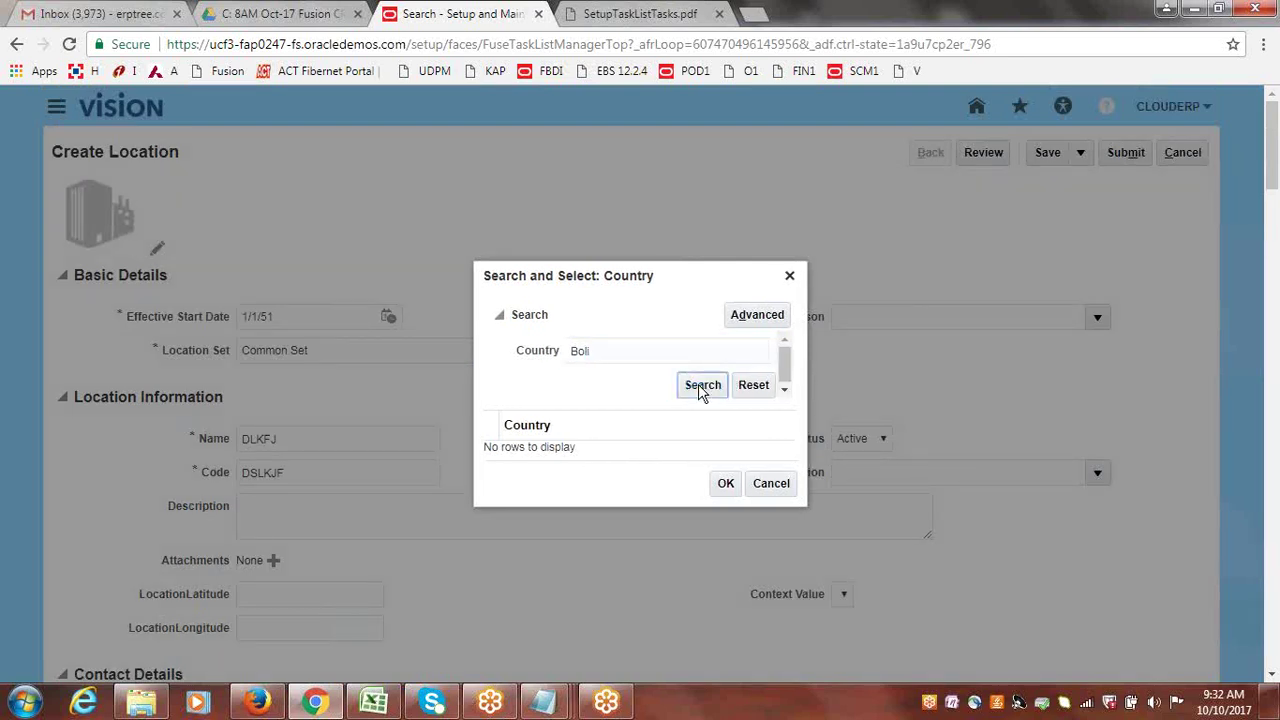
{"action": "left_click", "coordinate": [690, 390]}
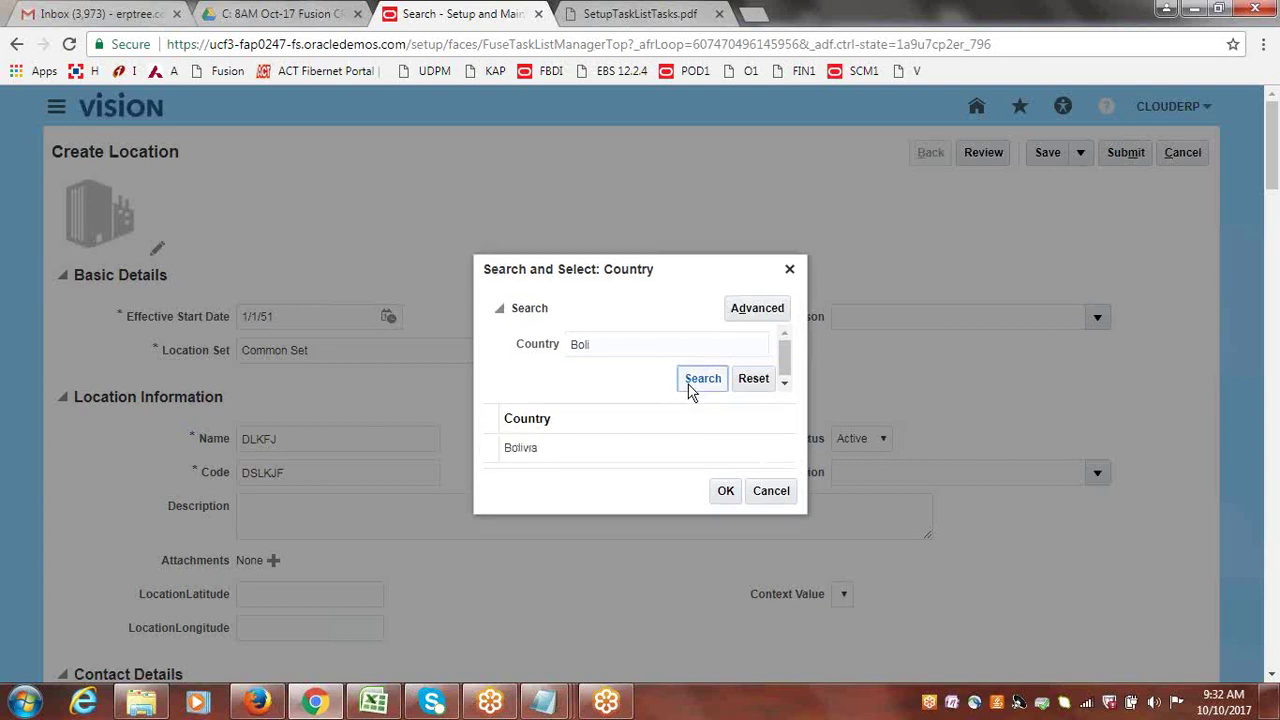
{"action": "left_click", "coordinate": [490, 447]}
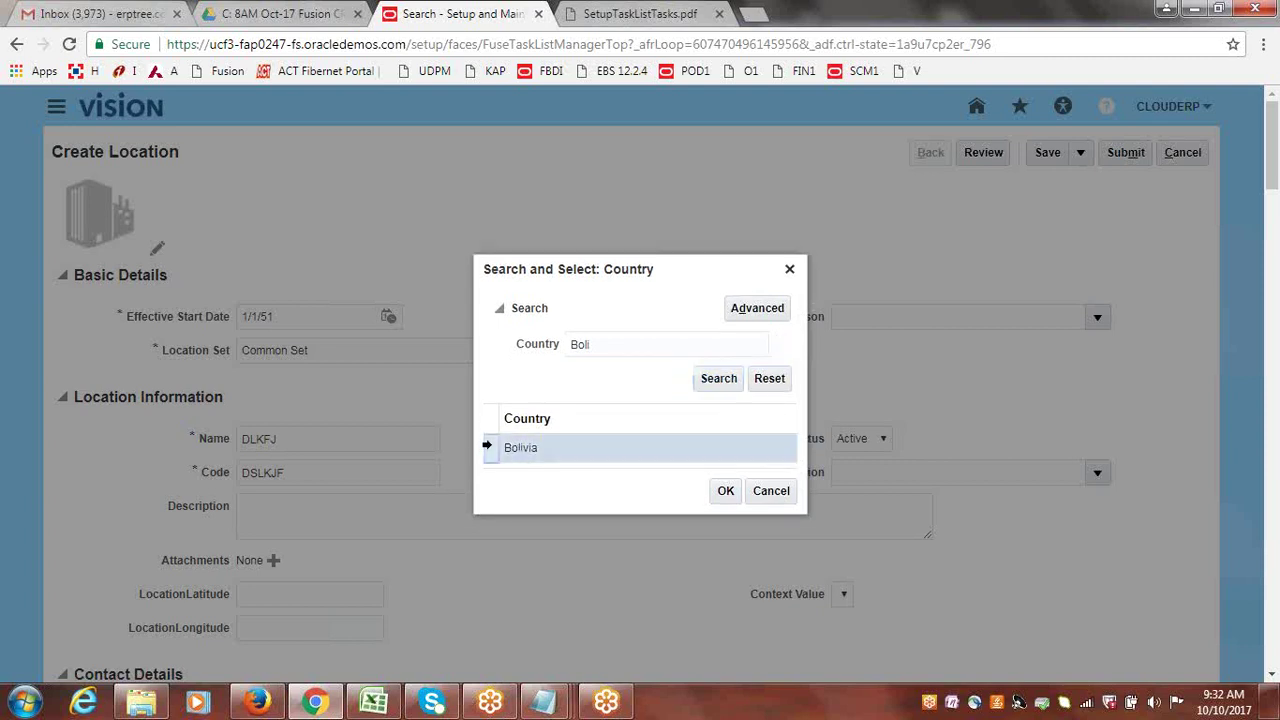
{"action": "left_click", "coordinate": [725, 490]}
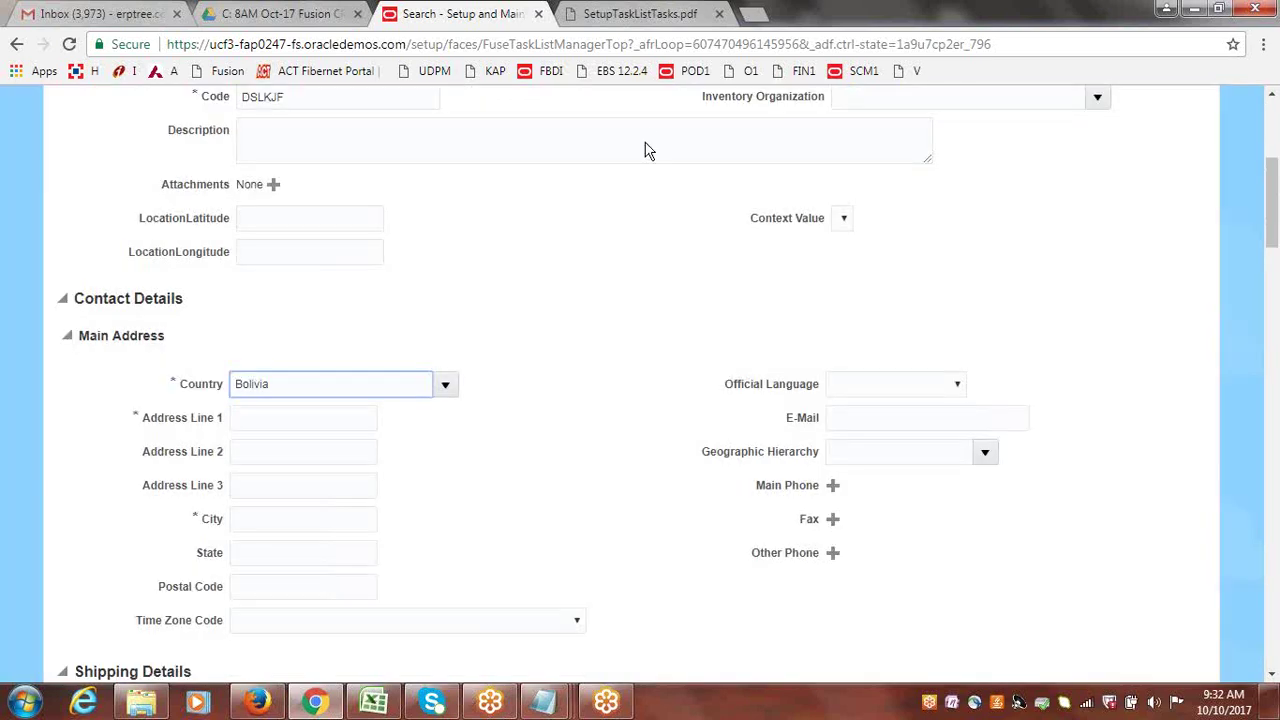
- Check the City and State fields of the Bolivia address for the kind of entry they accept
{"action": "left_click_drag", "start_coordinate": [1276, 230], "coordinate": [1276, 270]}
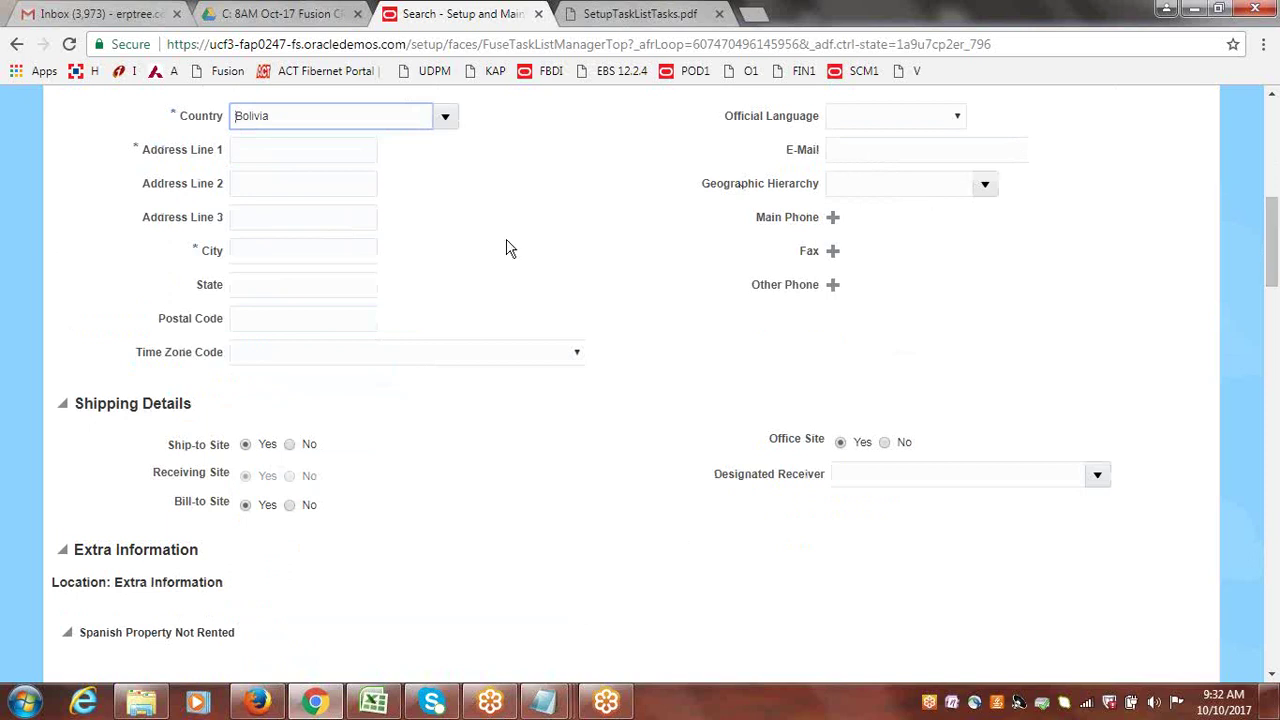
{"action": "left_click", "coordinate": [266, 253]}
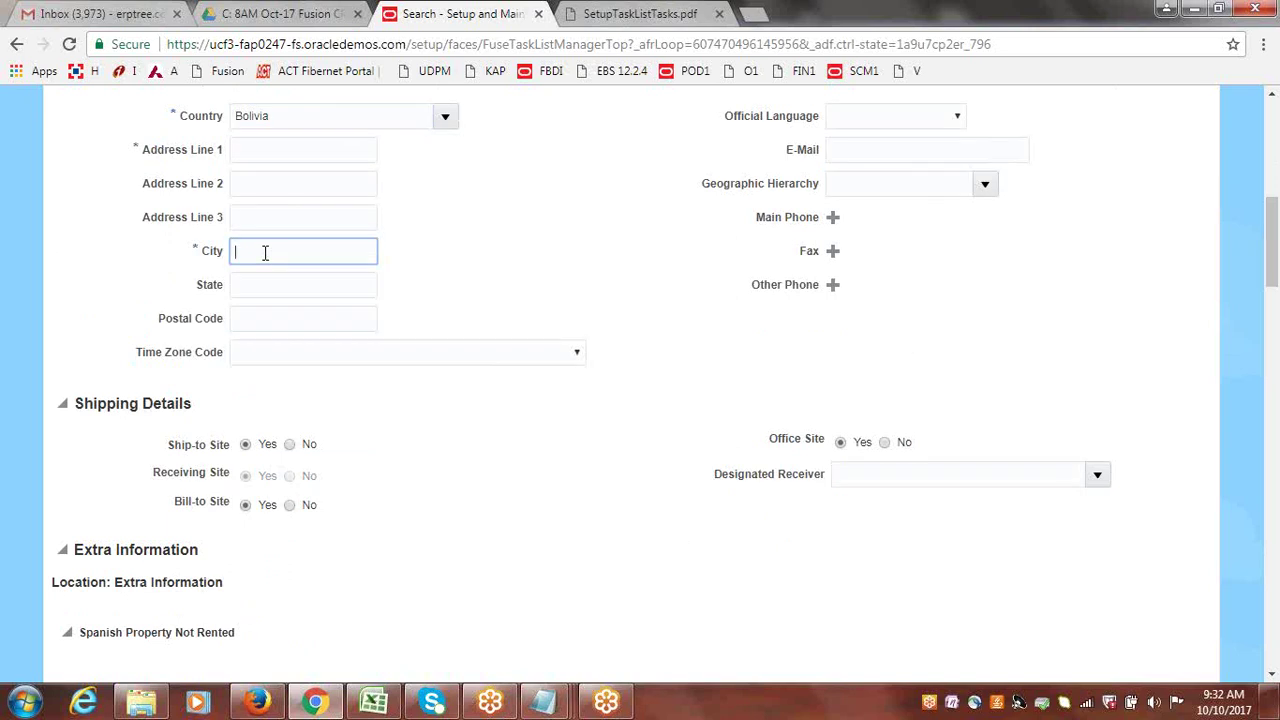
{"action": "left_click", "coordinate": [260, 290]}
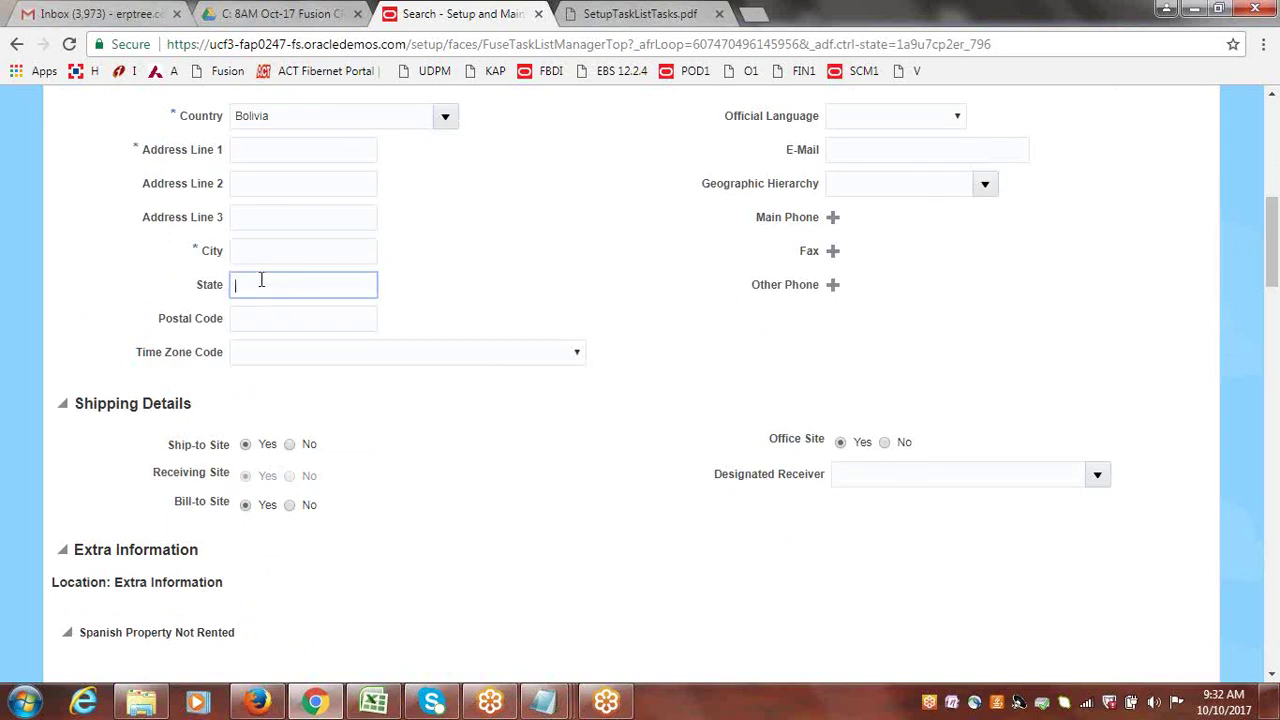
- Enter the free text "lfsdkjflskj" as the City and "ldjflsdj" as the State of the Bolivia address
{"action": "left_click", "coordinate": [260, 255]}
{"action": "type", "text": "lfsdkflskj"}
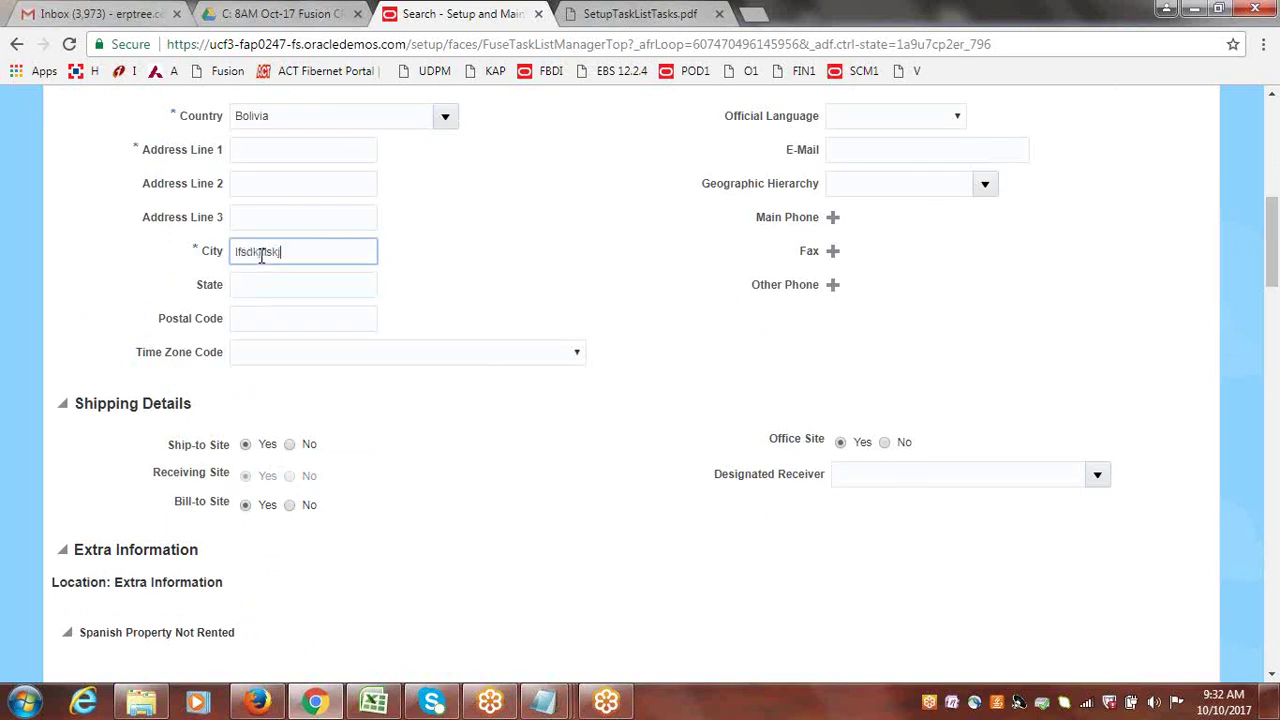
{"action": "key", "text": "Tab"}
{"action": "type", "text": "ldjflsdj"}
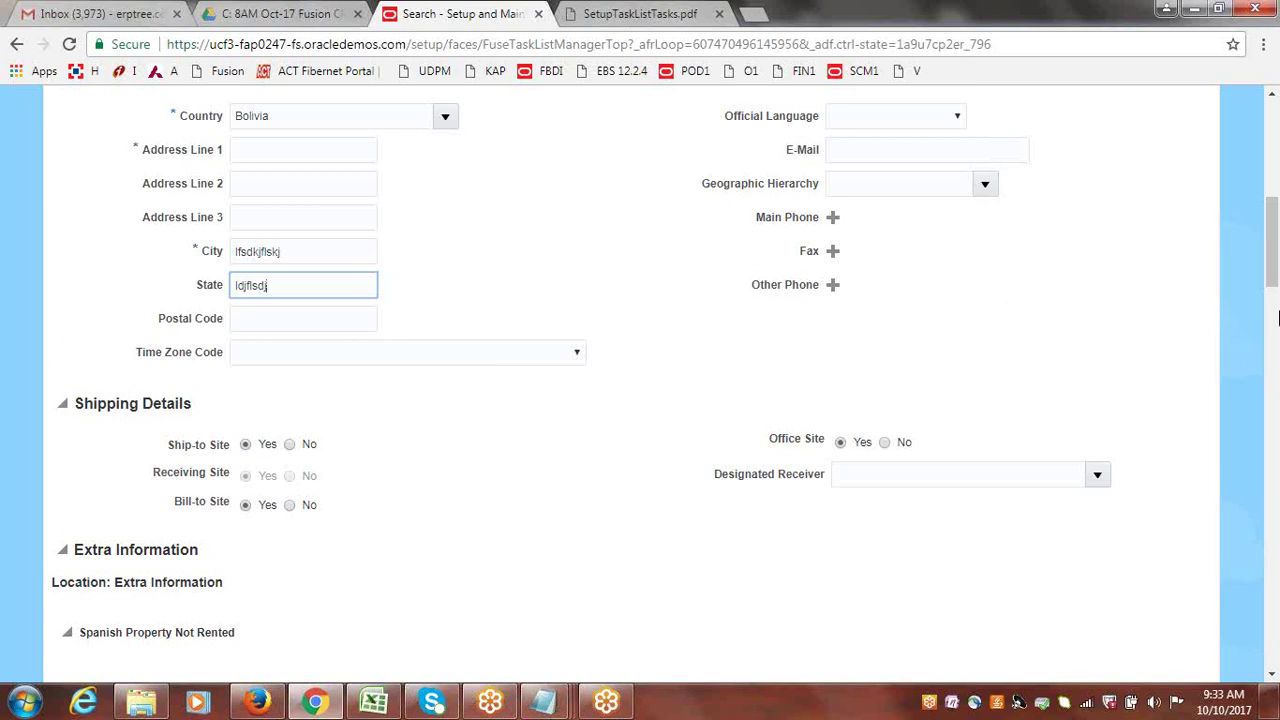
- Discard the unsaved location and leave Manage Locations and the task search, returning to the Setup and Maintenance overview
{"action": "left_click_drag", "start_coordinate": [1273, 277], "coordinate": [1273, 187]}
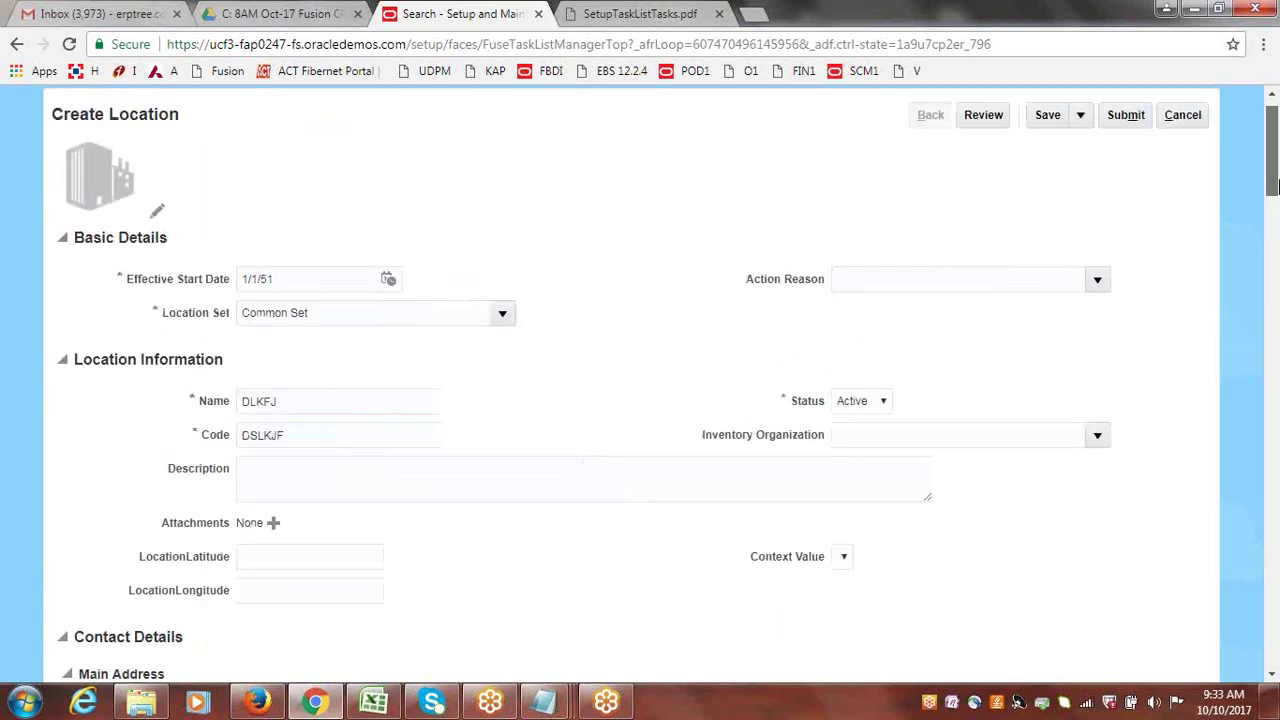
{"action": "left_click", "coordinate": [1185, 118]}
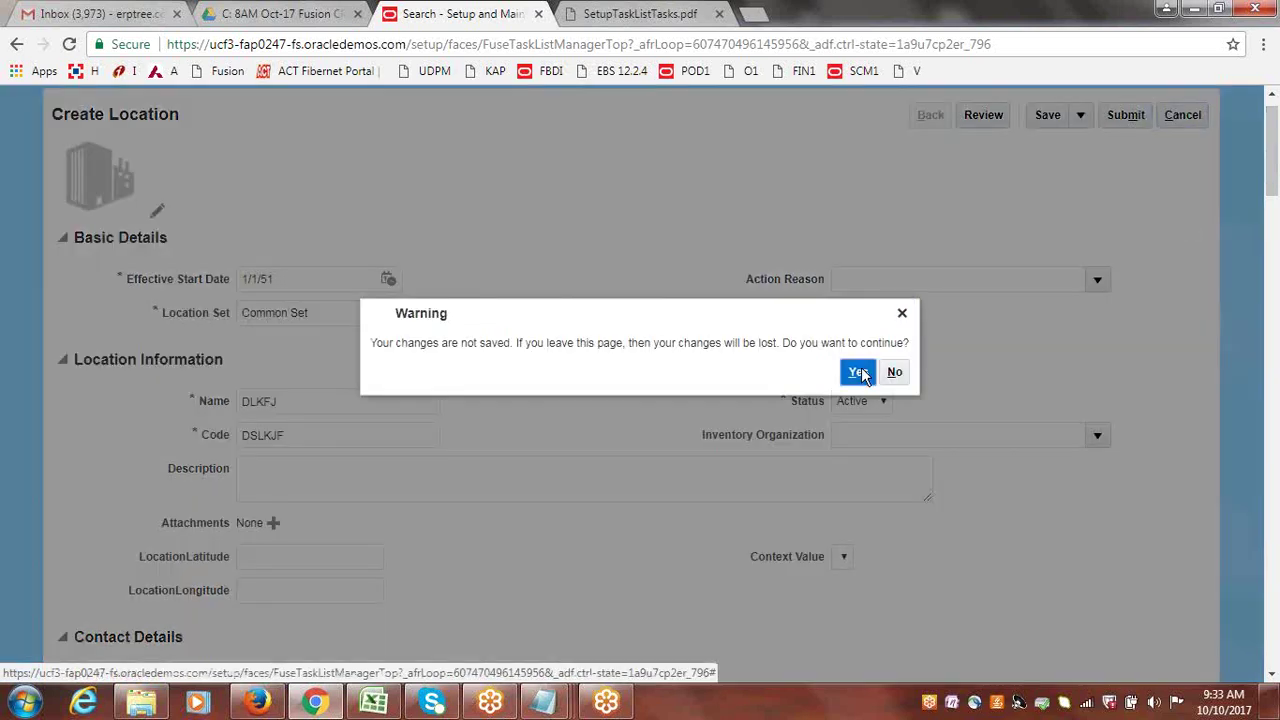
{"action": "left_click", "coordinate": [859, 372]}
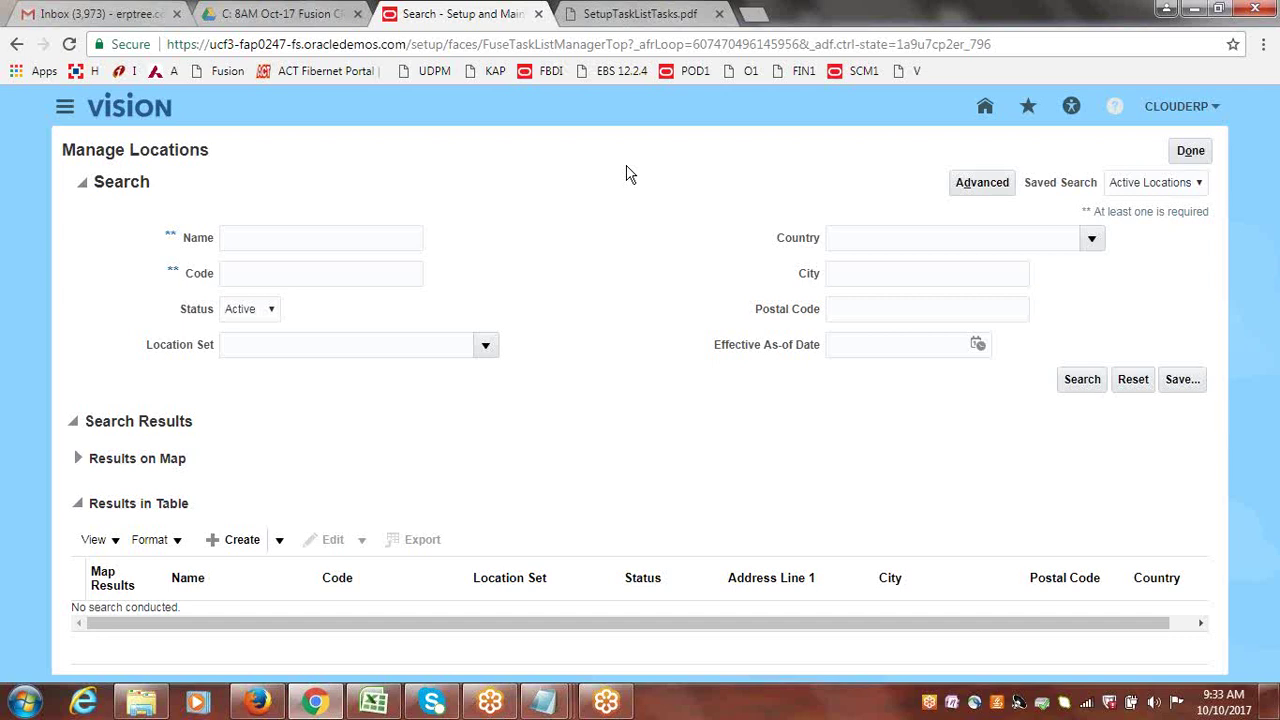
{"action": "left_click", "coordinate": [1194, 154]}
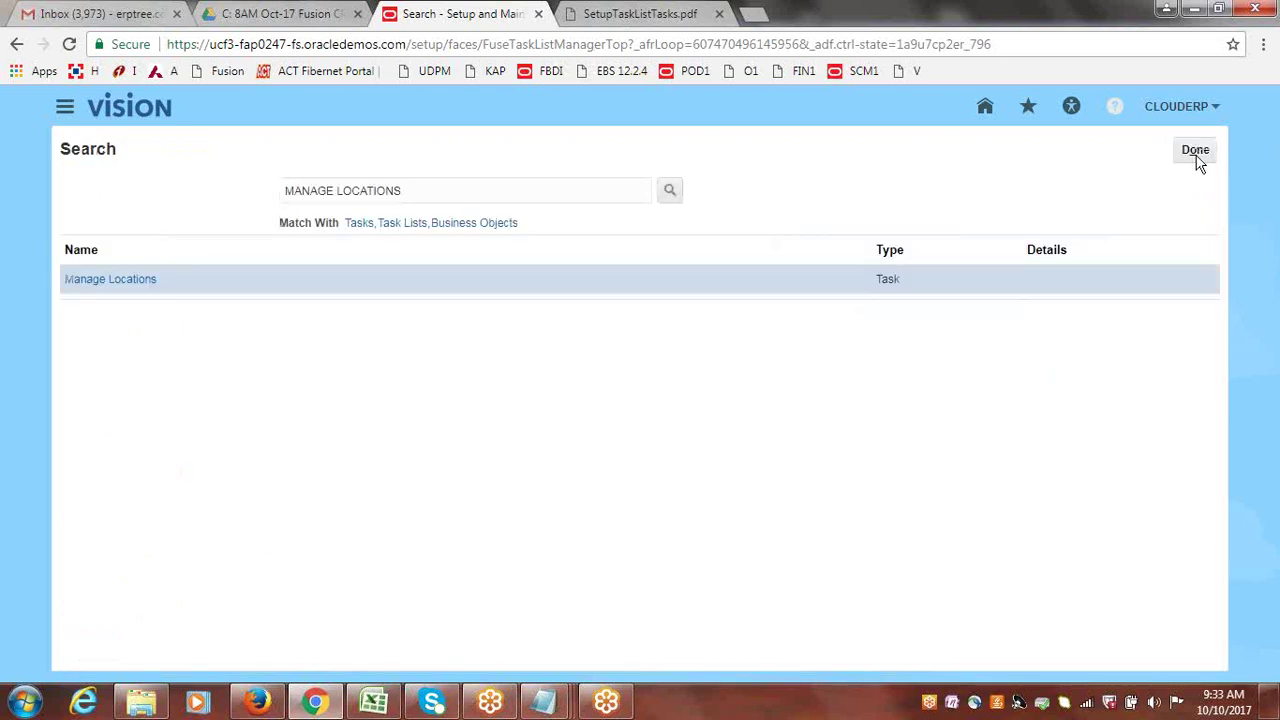
{"action": "left_click", "coordinate": [1197, 155]}
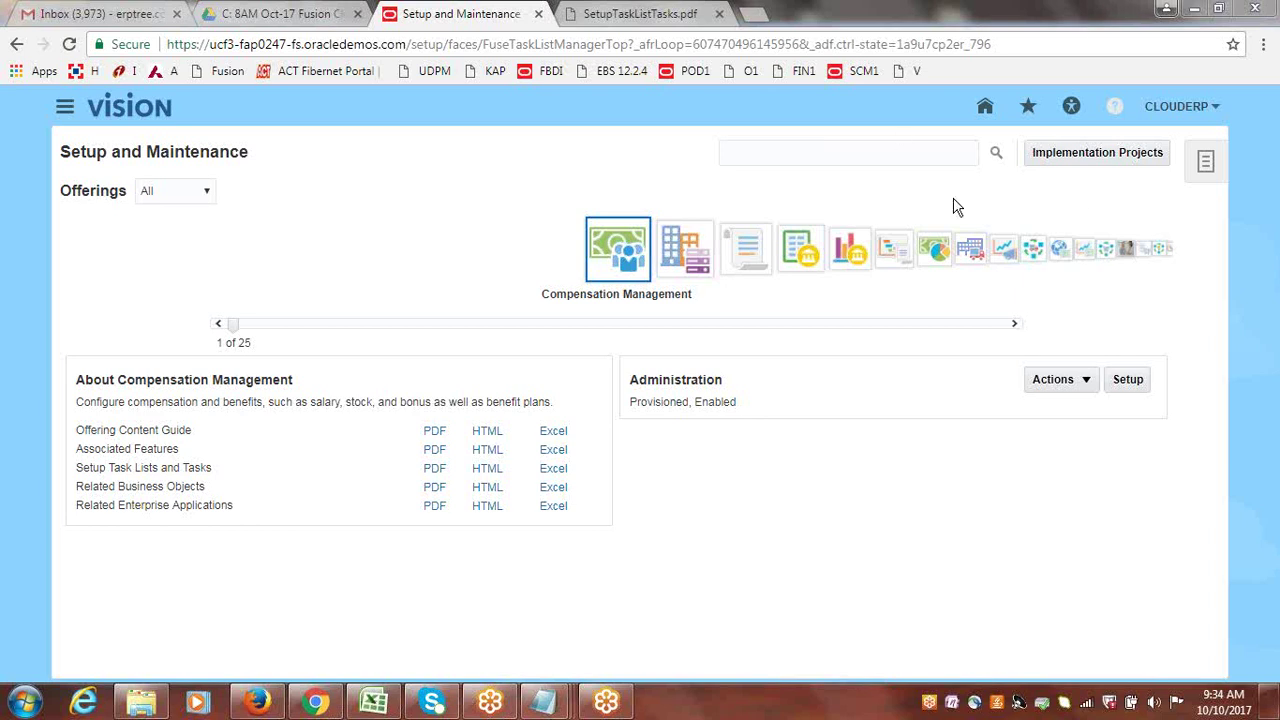
- Search the setup tasks for "manage locations", open the Manage Locations task and start a new location
{"action": "left_click", "coordinate": [877, 152]}
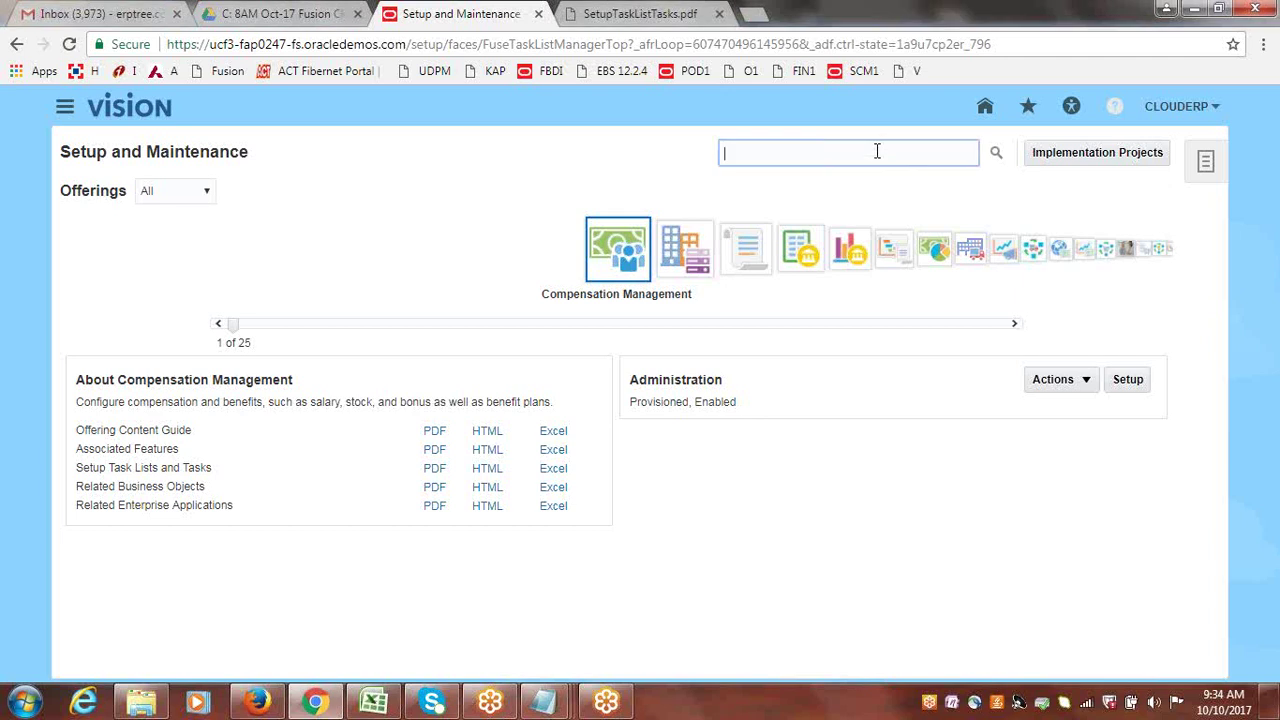
{"action": "right_click", "coordinate": [873, 152]}
{"action": "left_click", "coordinate": [815, 149]}
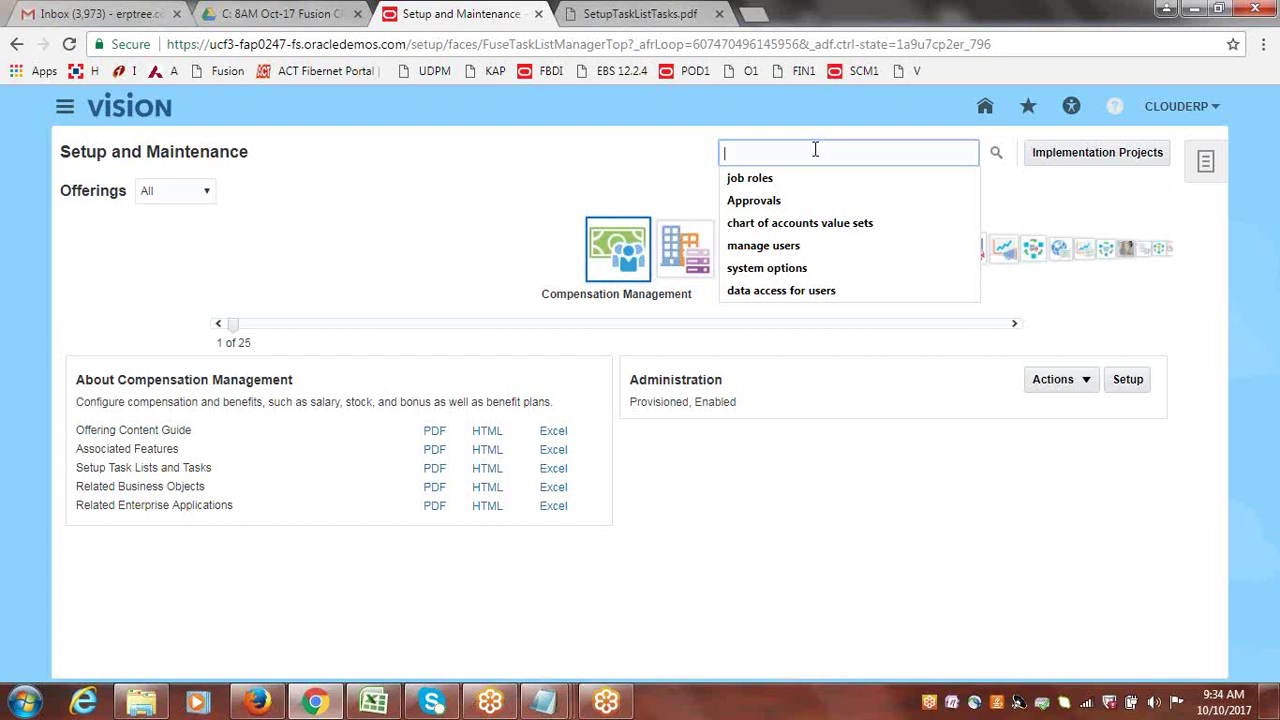
{"action": "type", "text": "mana"}
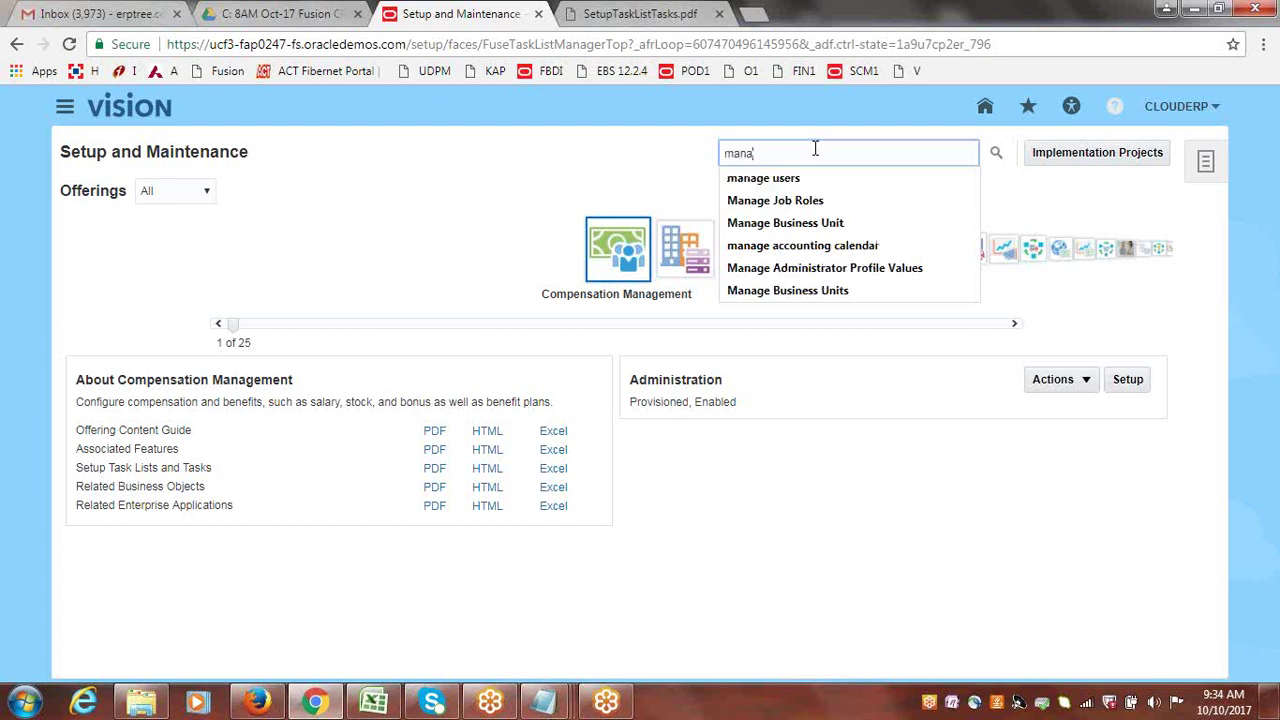
{"action": "type", "text": "ge locations"}
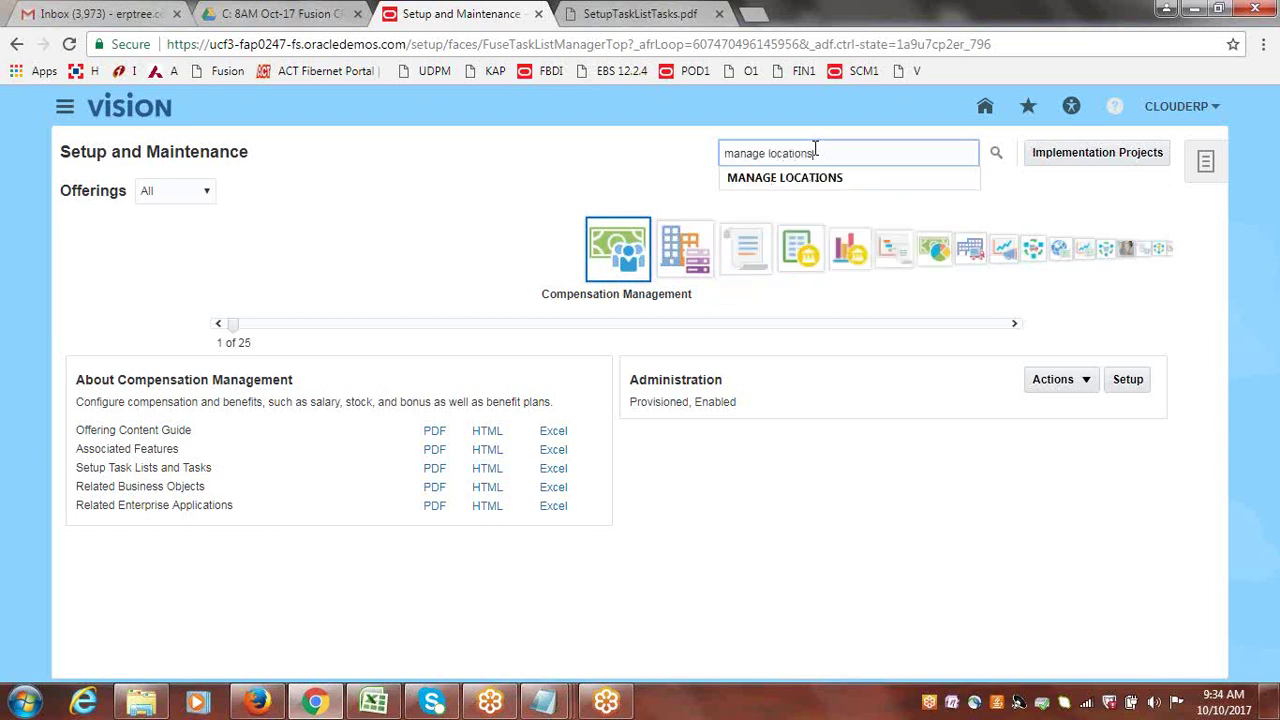
{"action": "key", "text": "Return"}
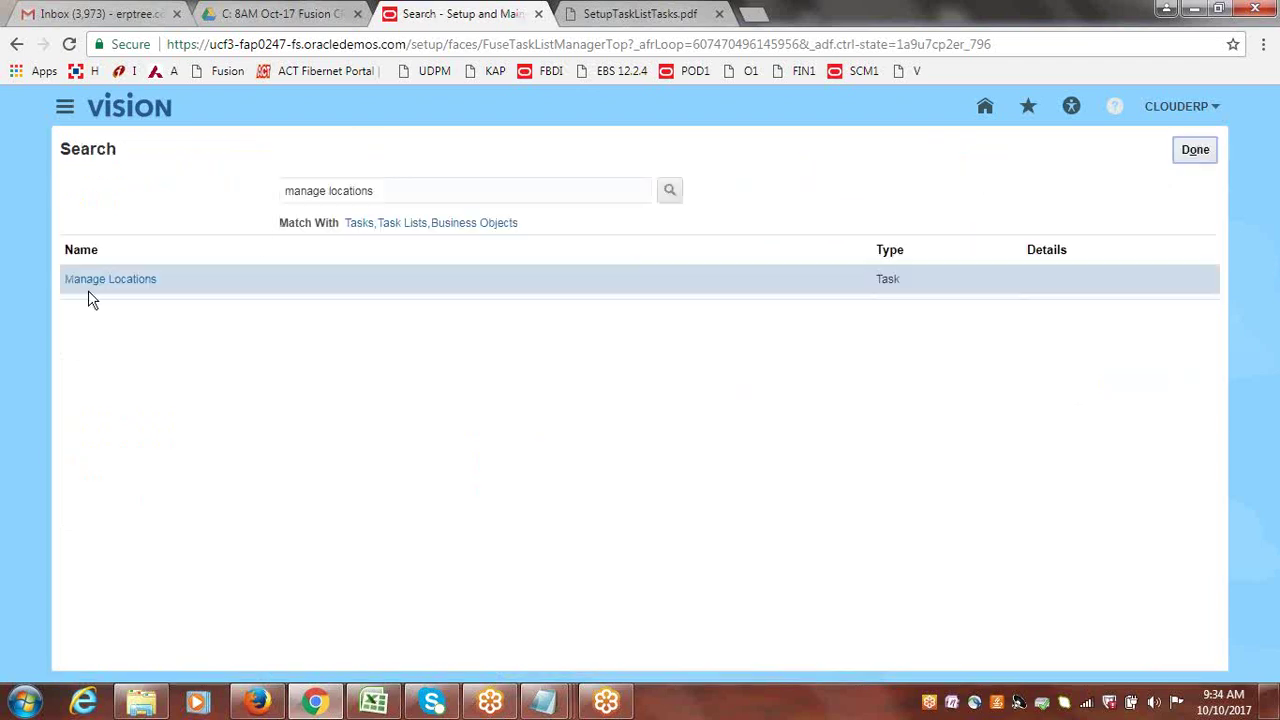
{"action": "left_click", "coordinate": [90, 290]}
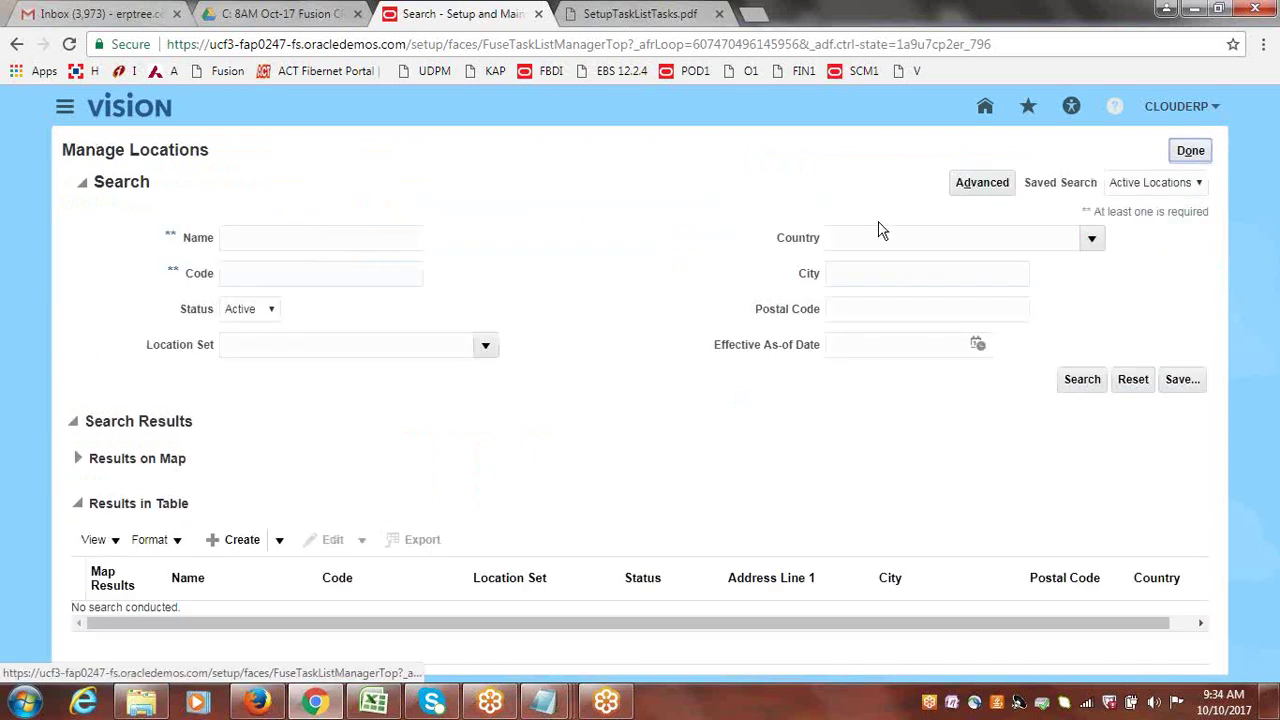
{"action": "left_click", "coordinate": [236, 540]}
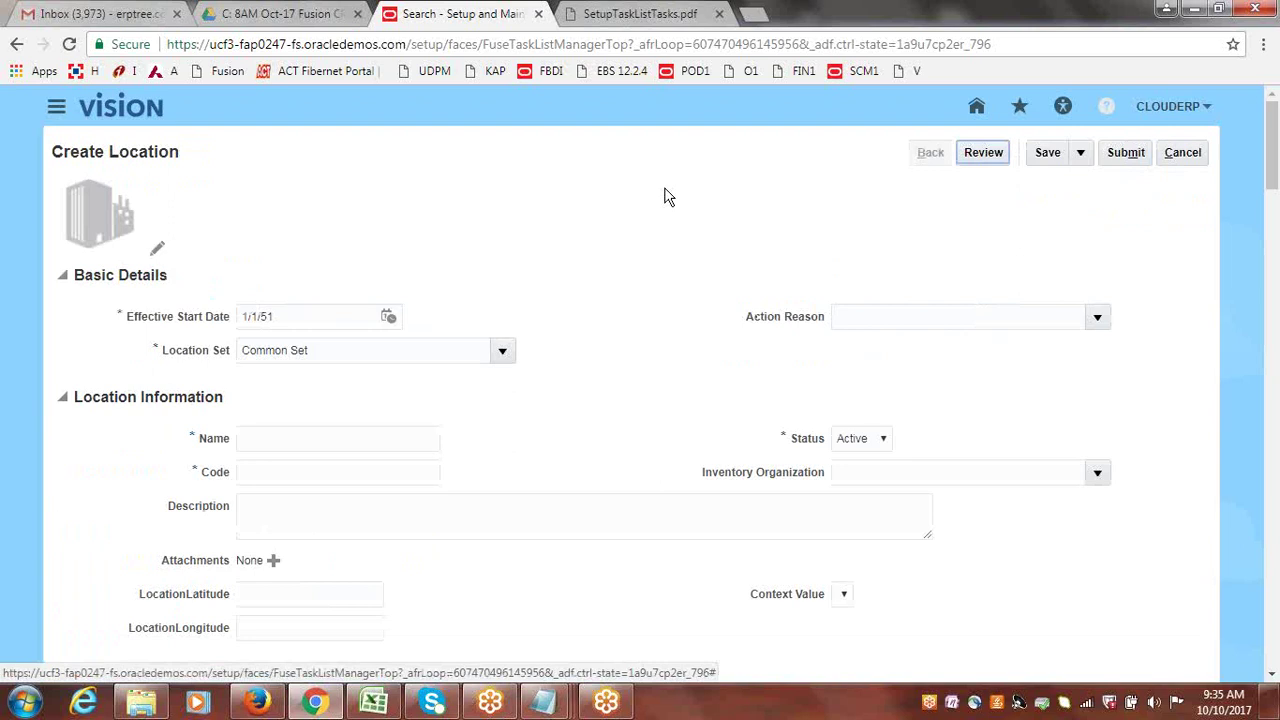
{"action": "left_click", "coordinate": [983, 155]}
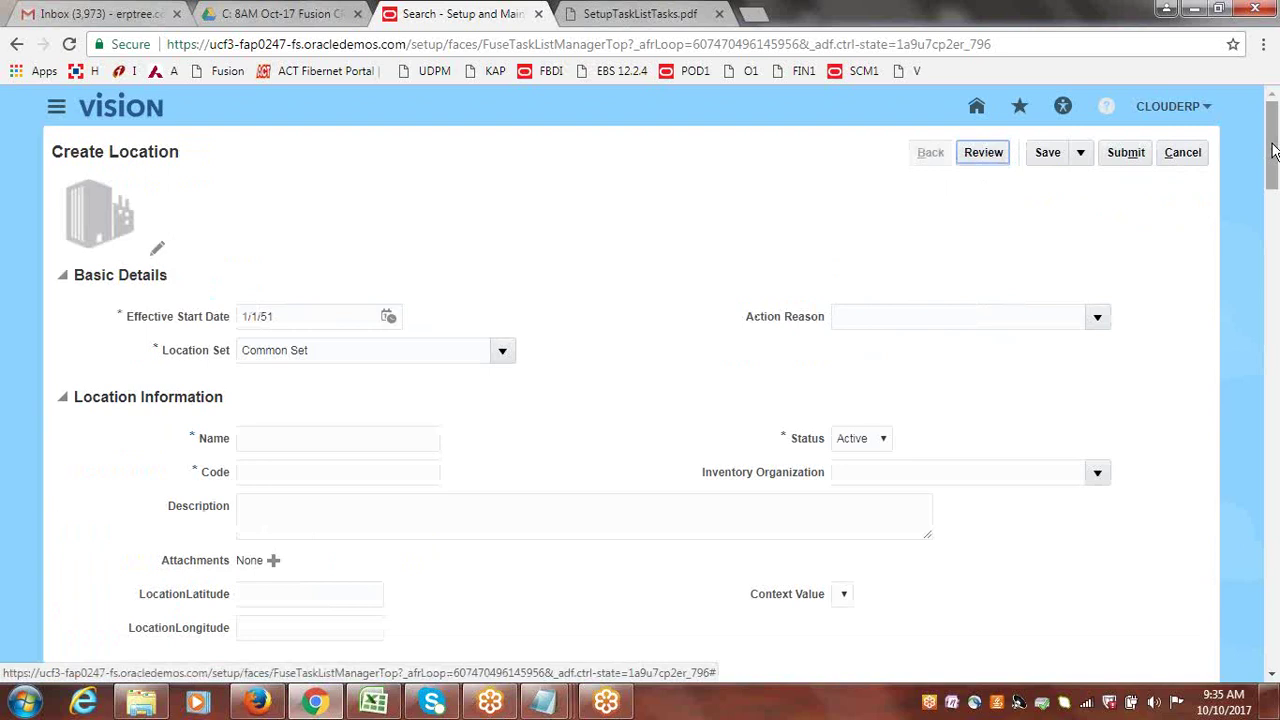
{"action": "left_click", "coordinate": [63, 158]}
{"action": "left_click_drag", "start_coordinate": [63, 158], "coordinate": [197, 158]}
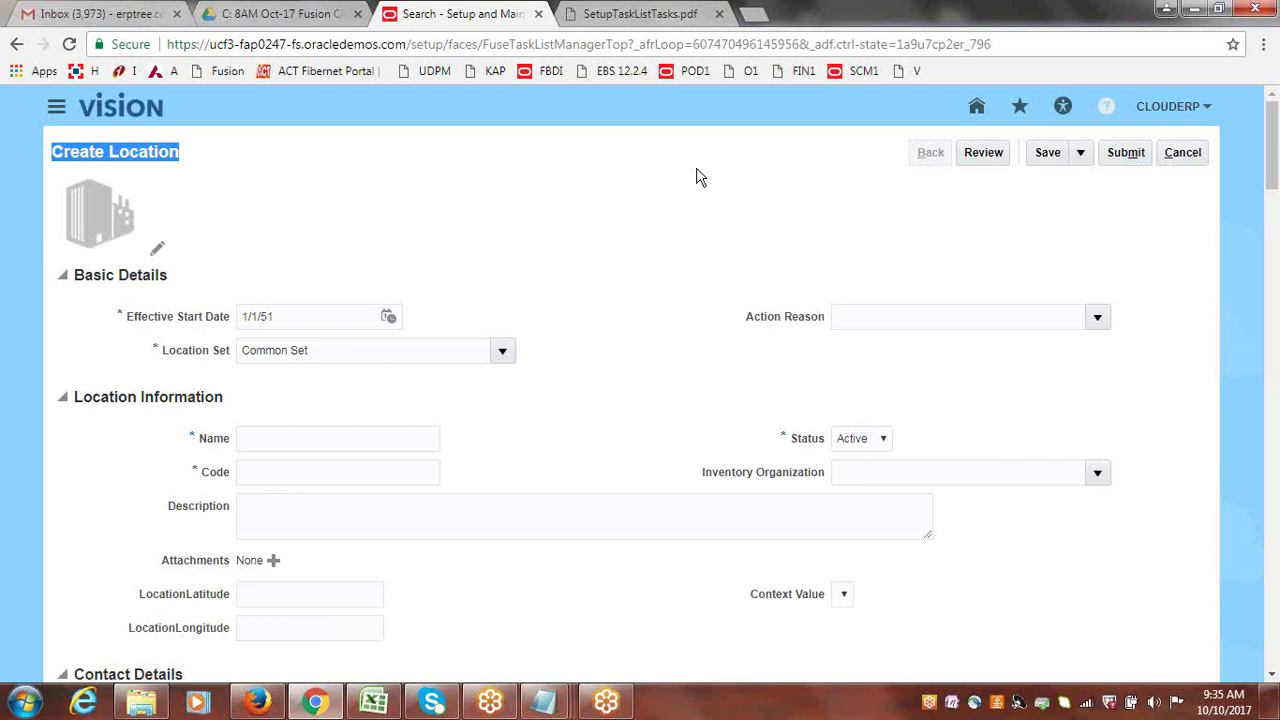
{"action": "mouse_move", "coordinate": [1274, 146]}
{"action": "left_mouse_down"}
{"action": "mouse_move", "coordinate": [1274, 466]}
{"action": "mouse_move", "coordinate": [1274, 146]}
{"action": "left_mouse_up"}
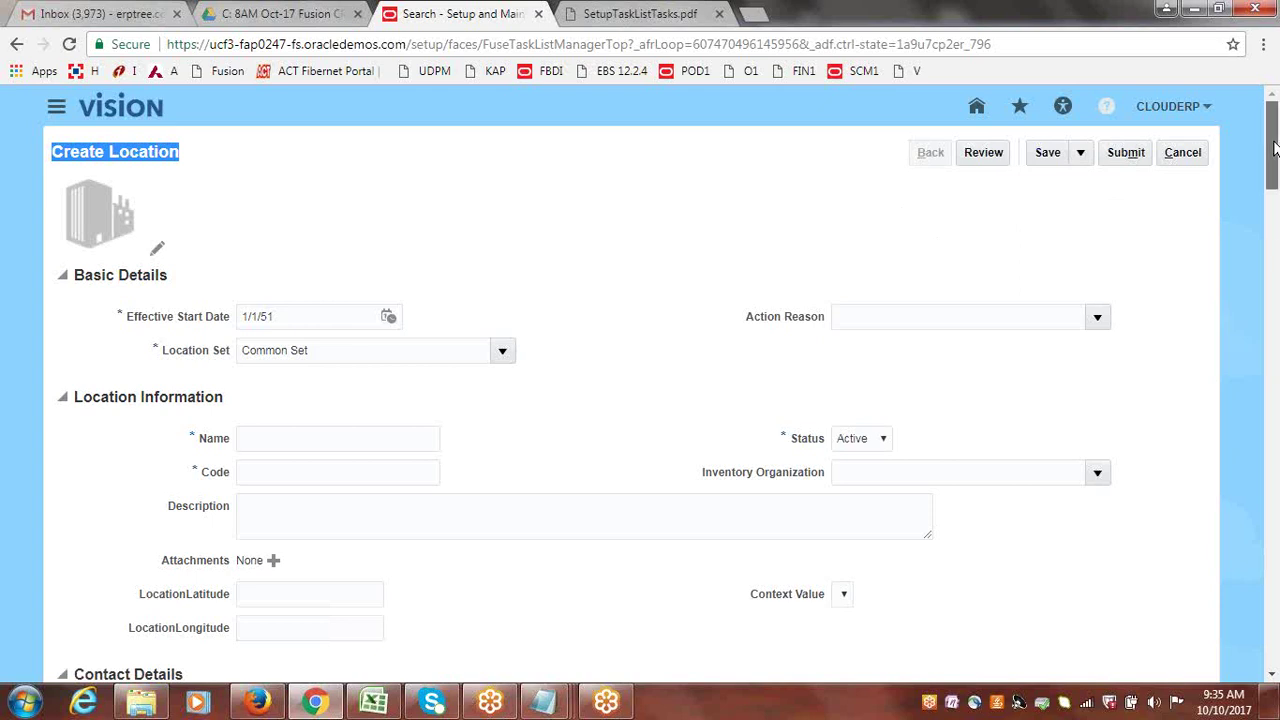
{"action": "left_click_drag", "start_coordinate": [1273, 148], "coordinate": [1273, 78]}
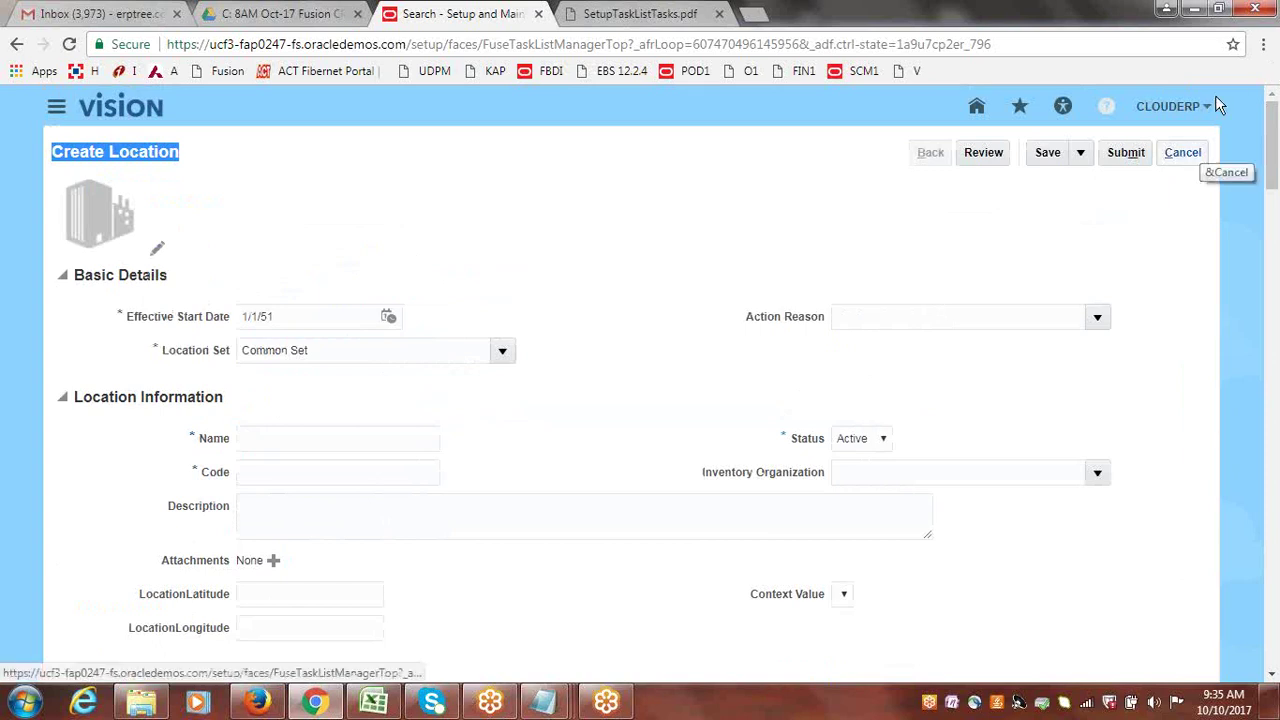
- Cancel the blank new location without saving and return to the Setup and Maintenance overview
{"action": "left_click", "coordinate": [1182, 153]}
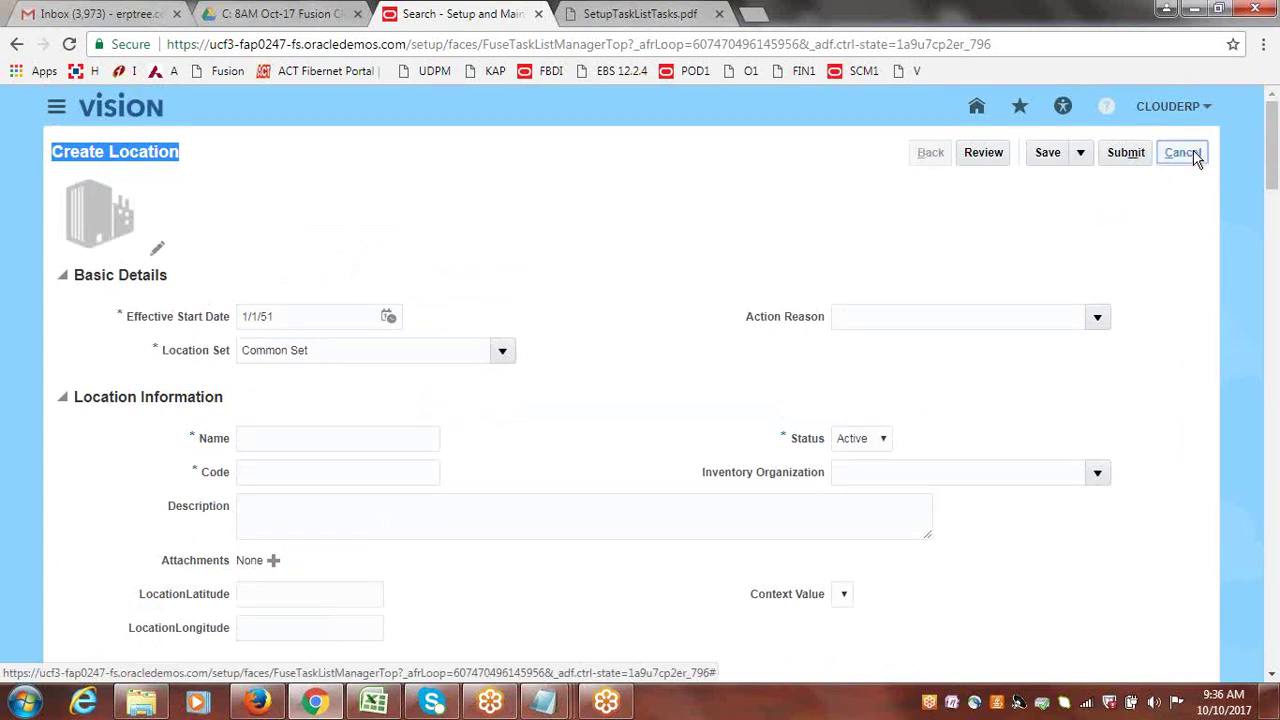
{"action": "left_click", "coordinate": [1175, 156]}
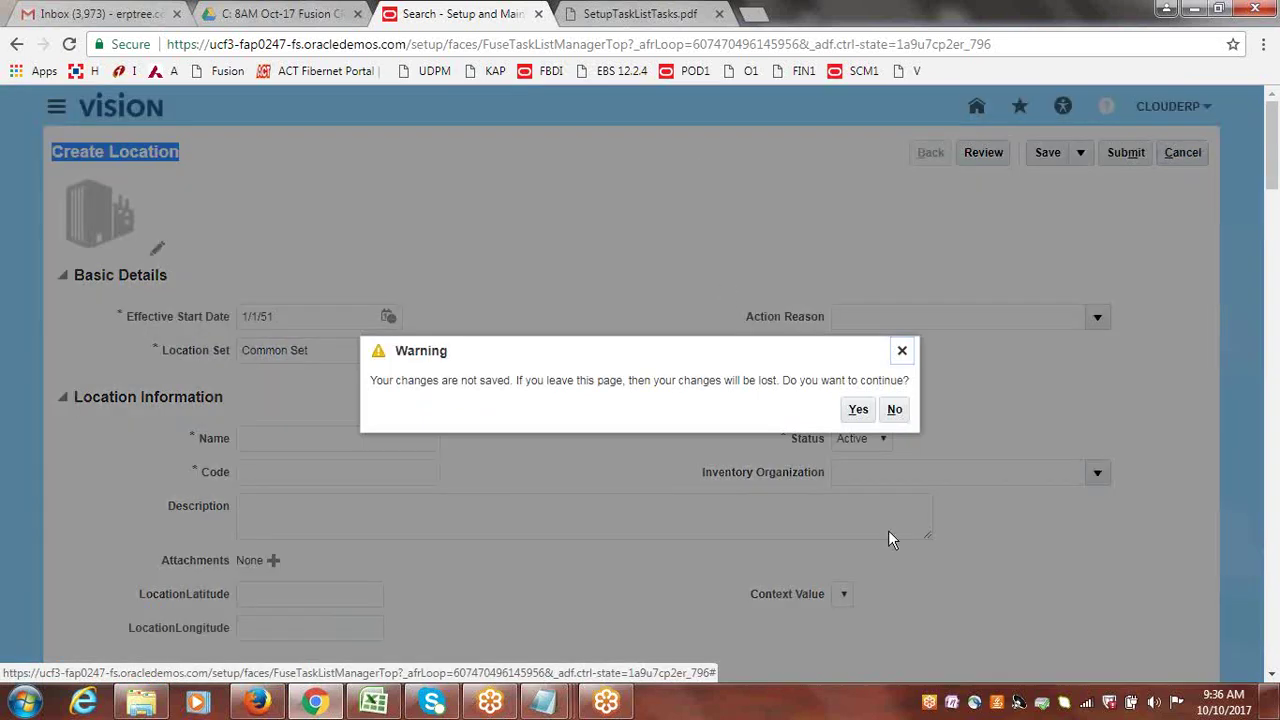
{"action": "left_click", "coordinate": [858, 409]}
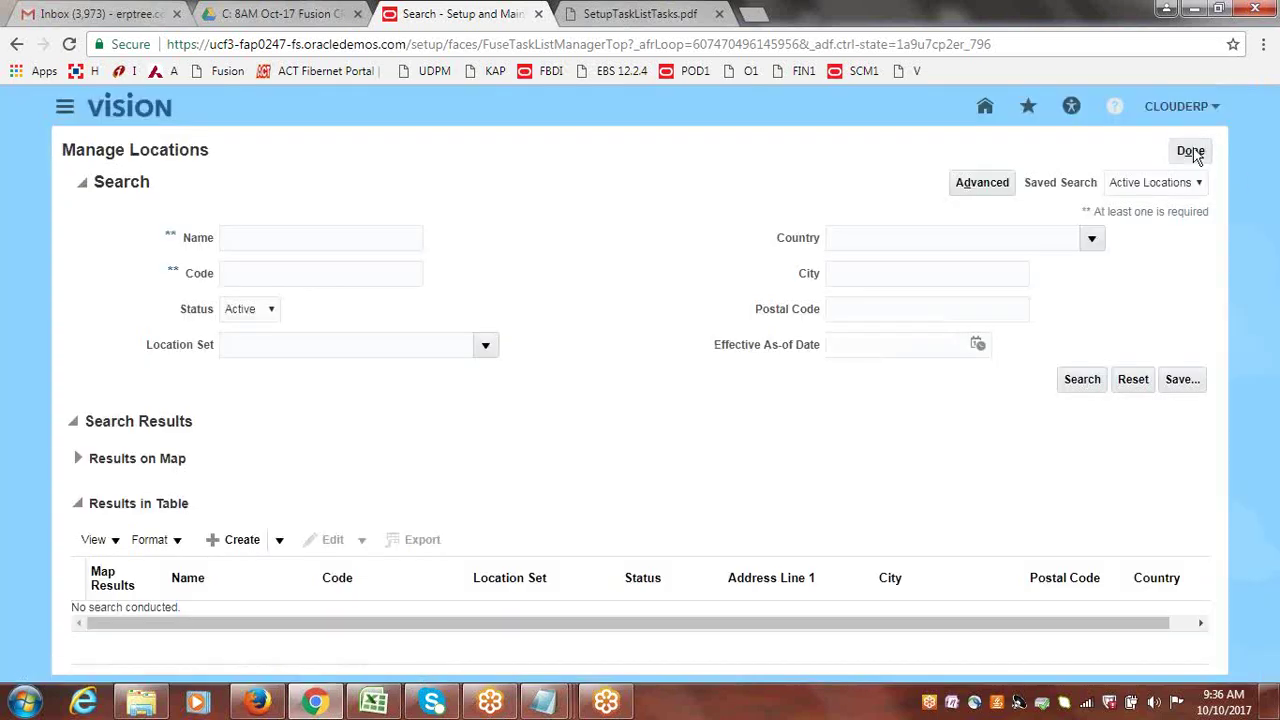
{"action": "left_click", "coordinate": [1192, 152]}
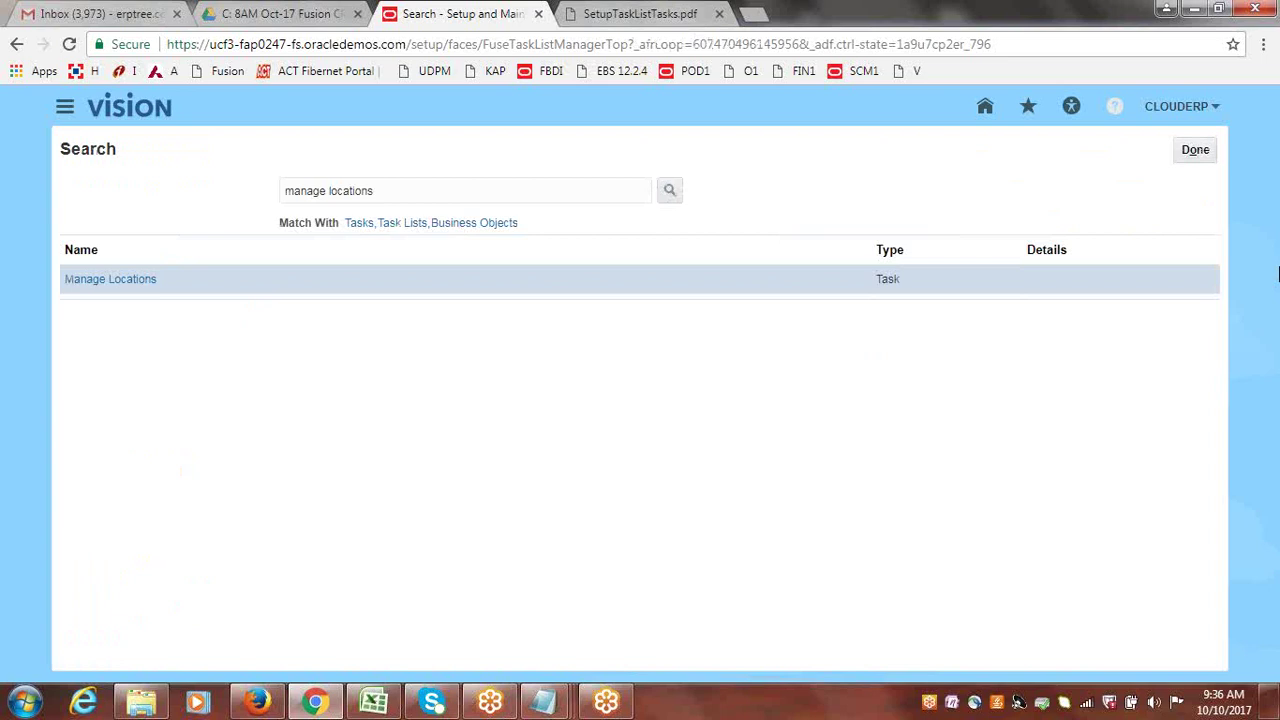
{"action": "left_click", "coordinate": [1200, 155]}
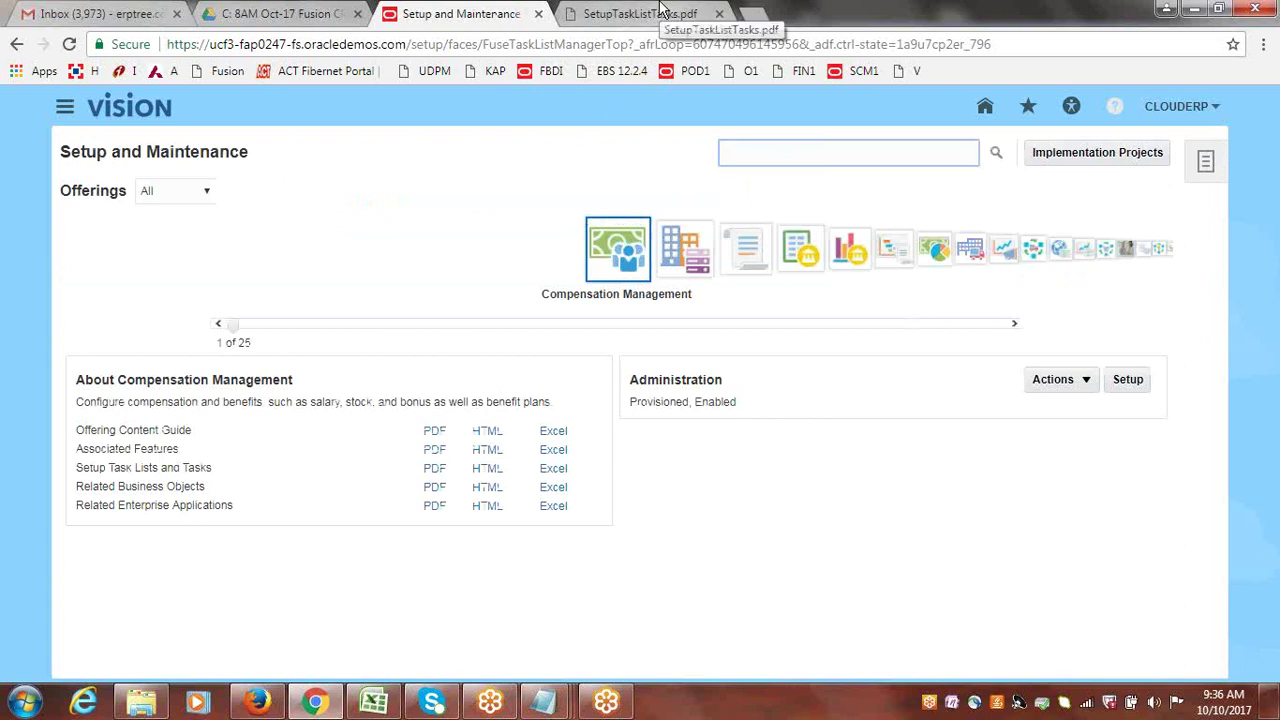
- Close the SetupTaskListTasks.pdf document and stay on the Setup and Maintenance overview
{"action": "left_click", "coordinate": [719, 13]}
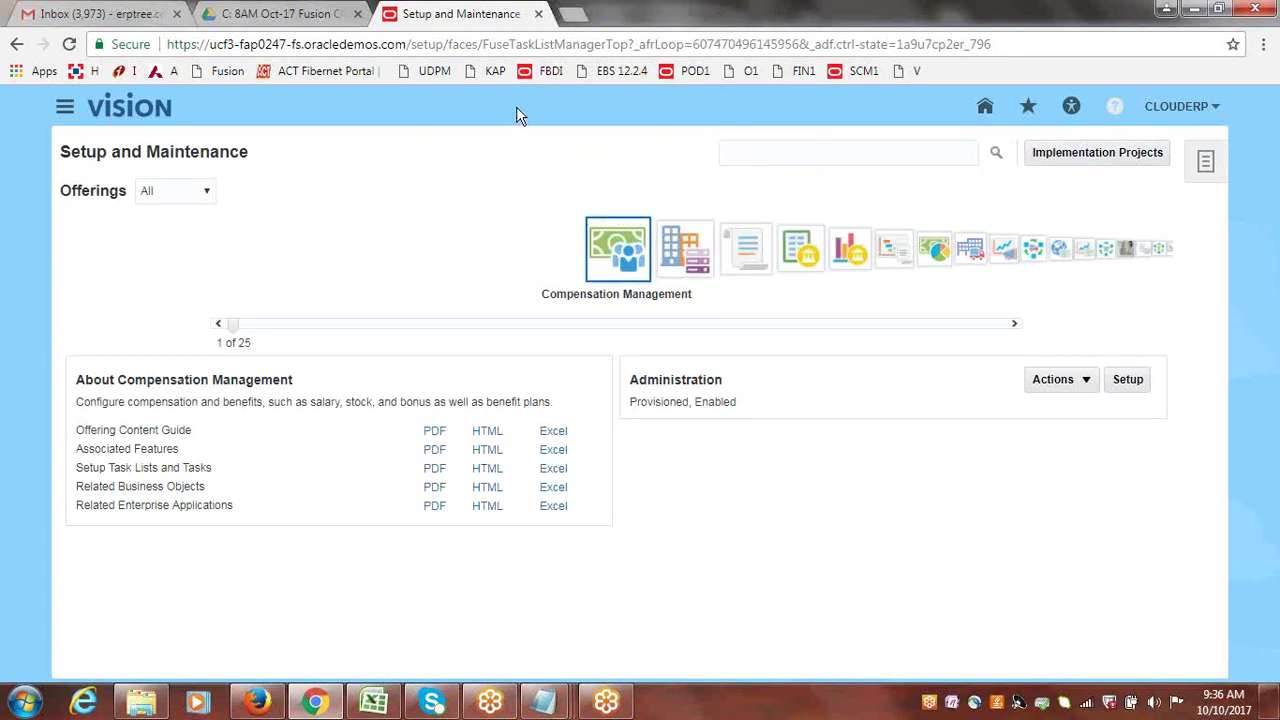
{"action": "left_click", "coordinate": [756, 152]}
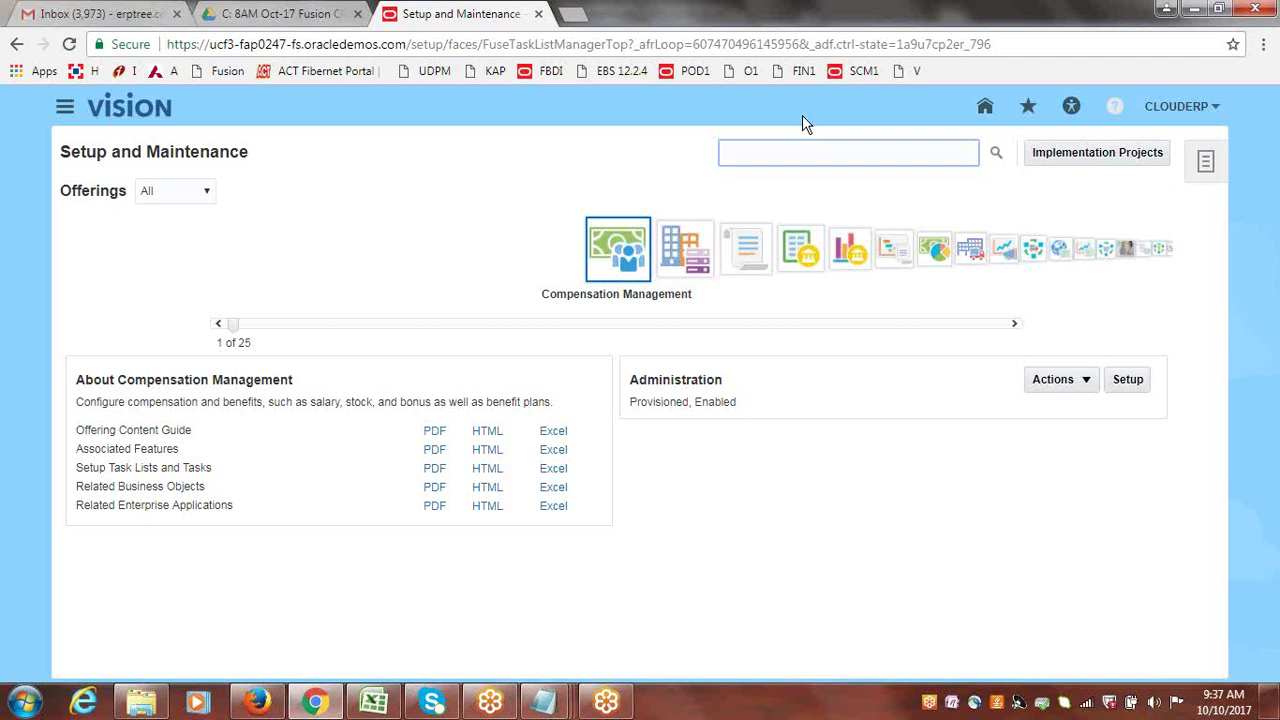
{"action": "left_click", "coordinate": [527, 141]}
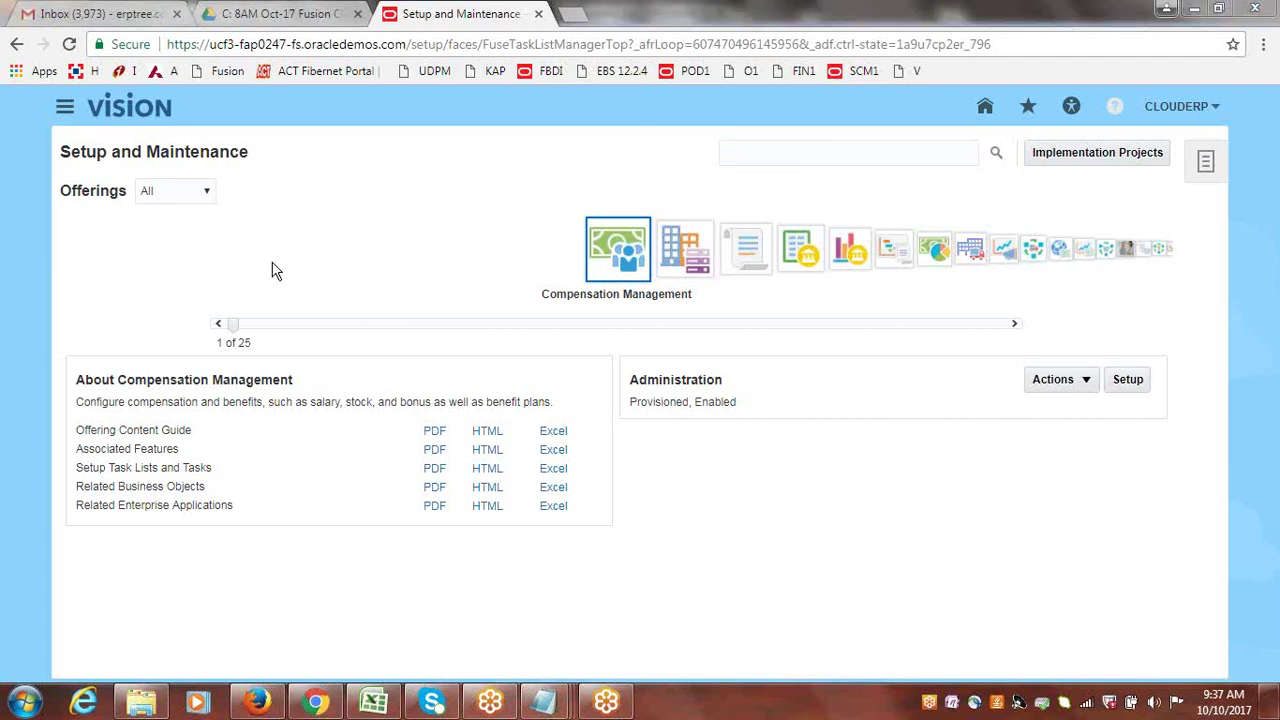
- Switch to the Discussions.xlsx workbook in Excel and select the empty cell A88 below the existing notes on Sheet1
{"action": "left_click", "coordinate": [375, 703]}
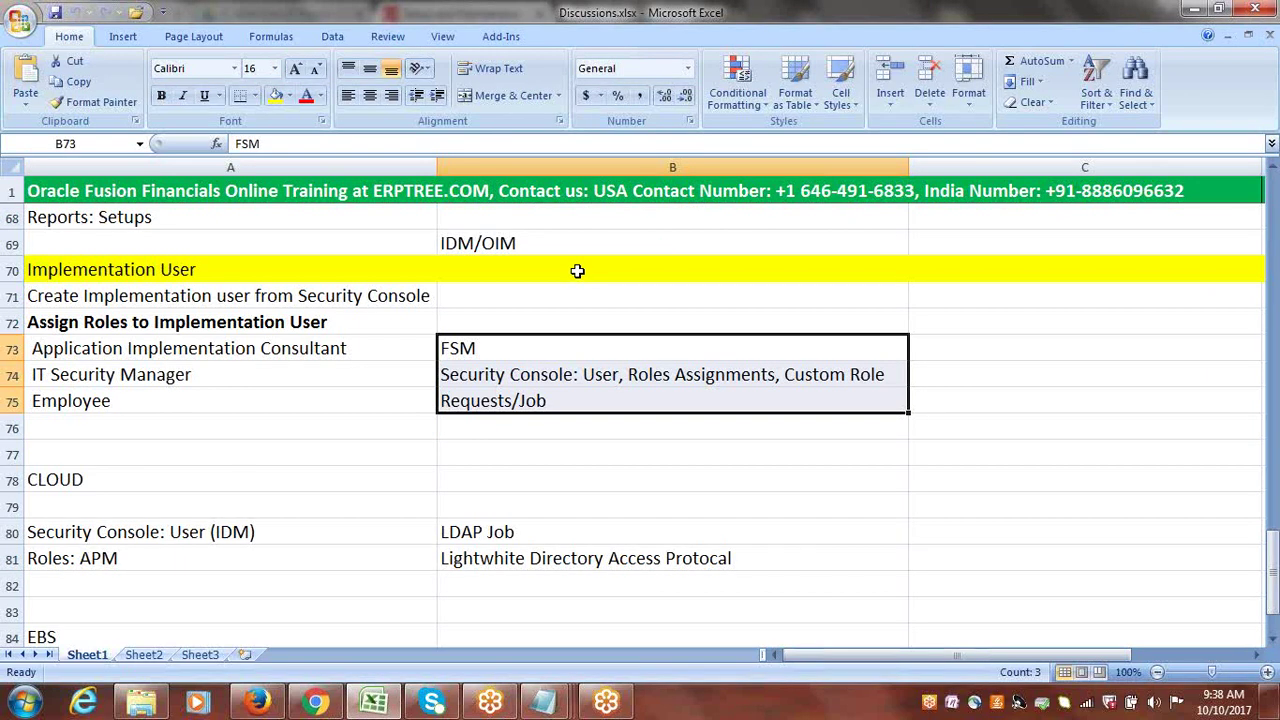
{"action": "left_click_drag", "start_coordinate": [1274, 577], "coordinate": [1274, 582]}
{"action": "left_click", "coordinate": [1274, 638]}
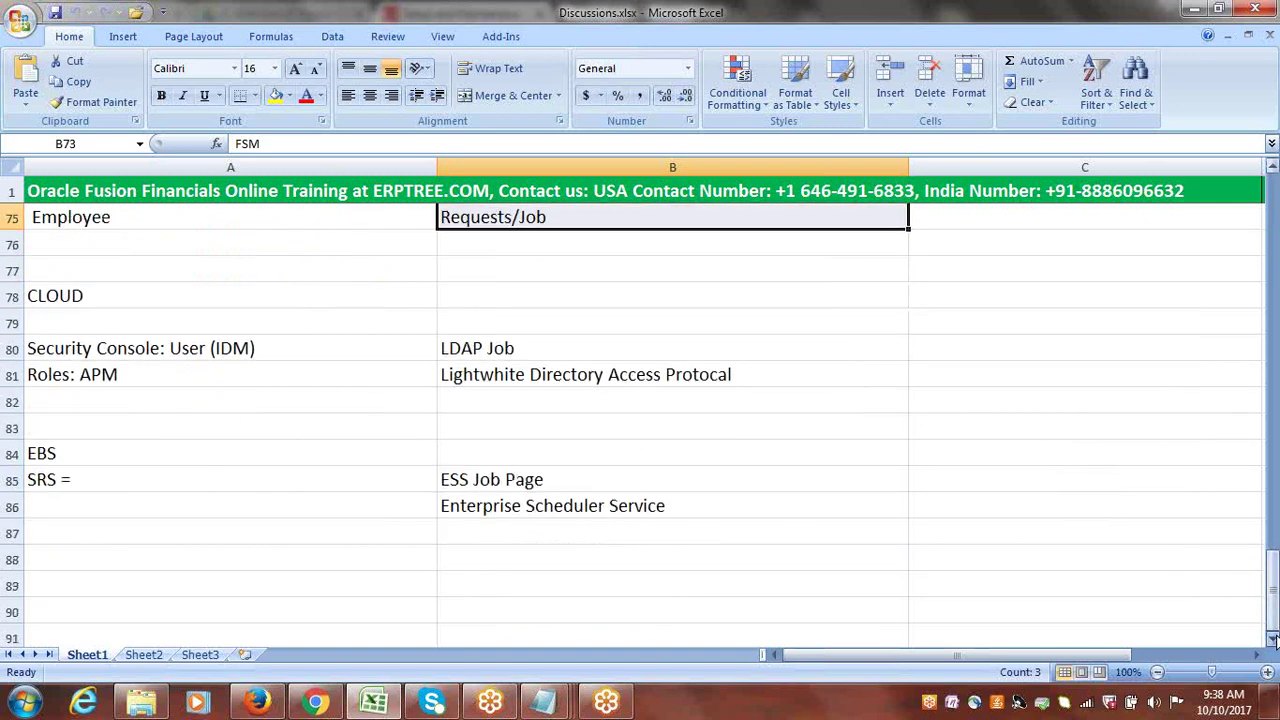
{"action": "scroll", "coordinate": [1274, 638], "scroll_direction": "down", "scroll_amount": 1}
{"action": "left_click", "coordinate": [118, 481]}
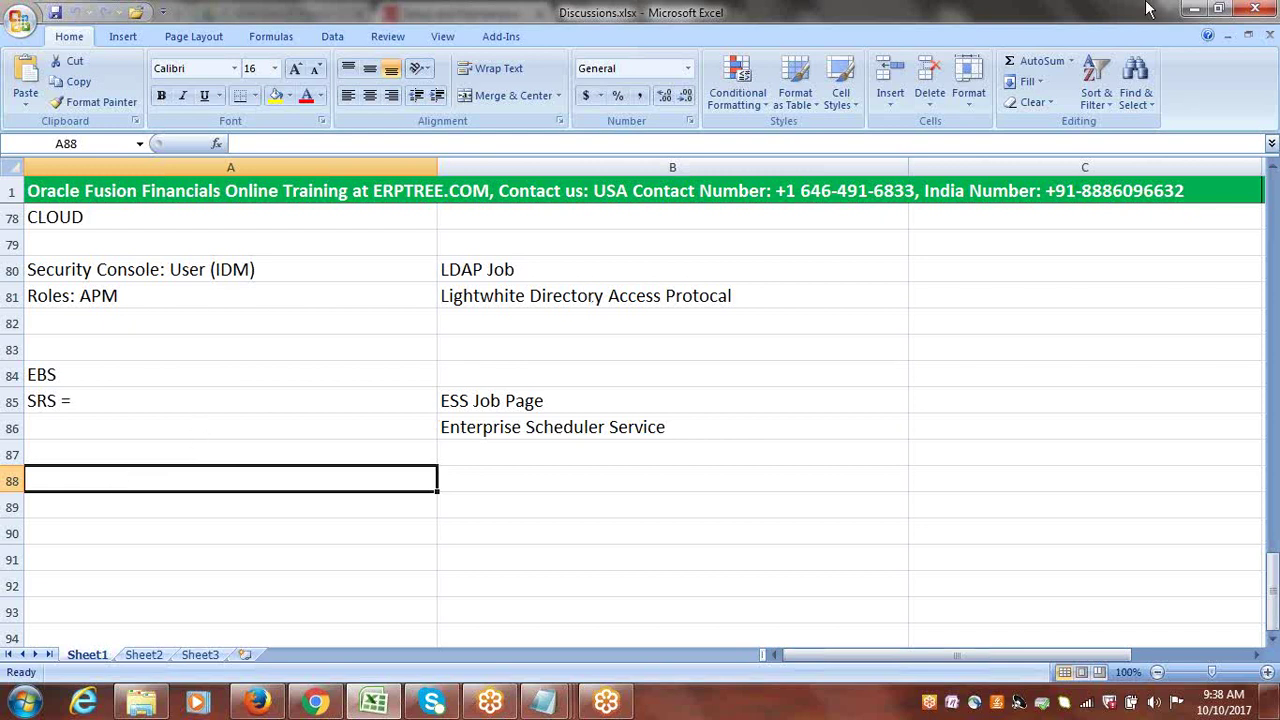
{"action": "left_click", "coordinate": [1102, 16]}
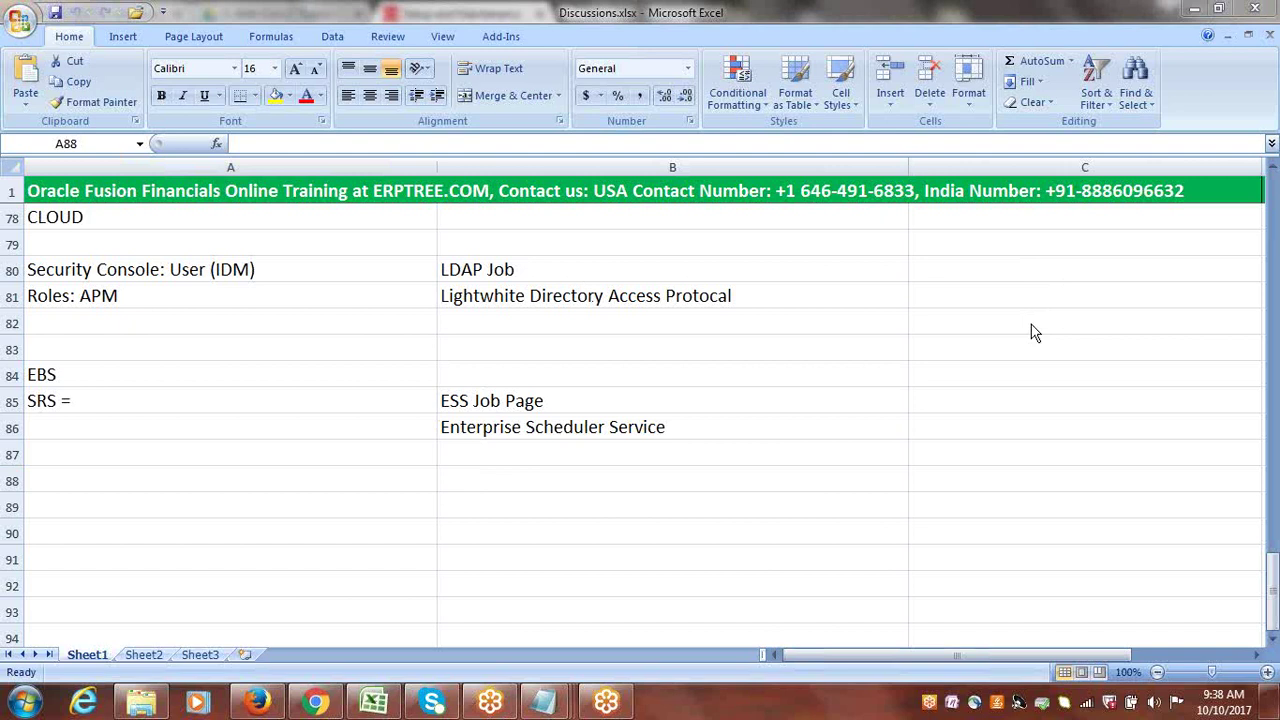
{"action": "left_click", "coordinate": [315, 703]}
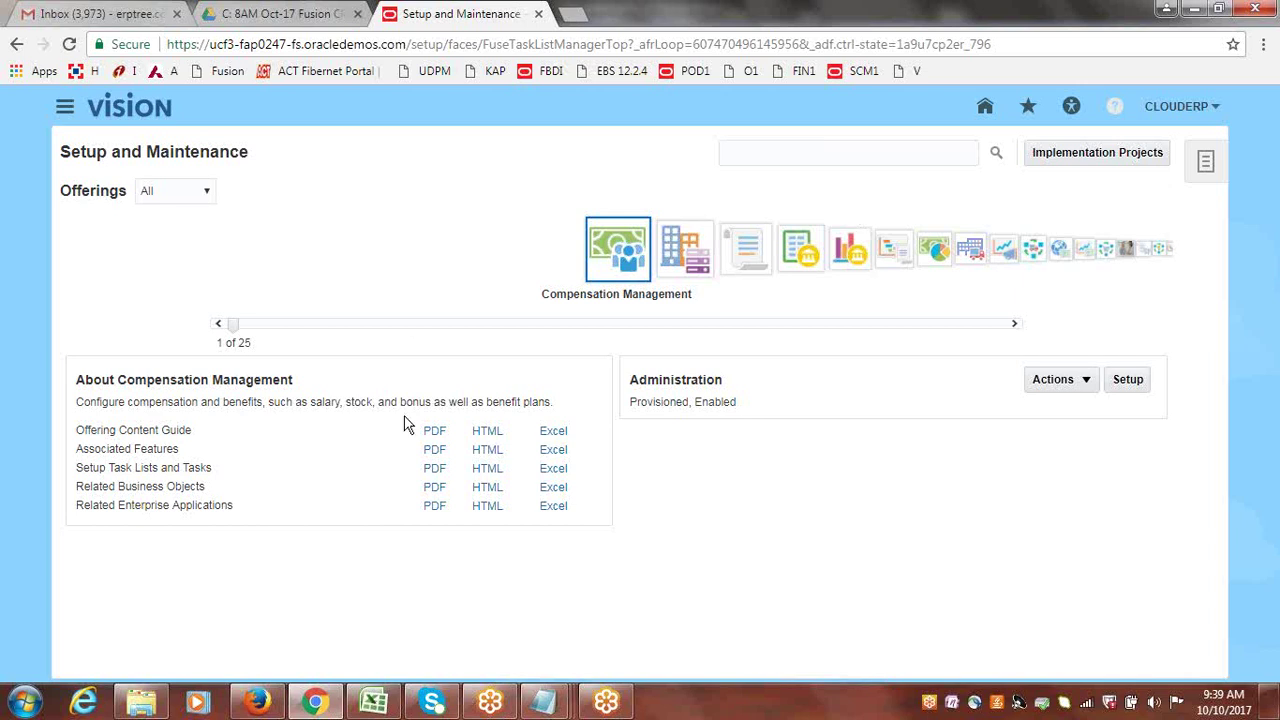
{"action": "left_click", "coordinate": [375, 705]}
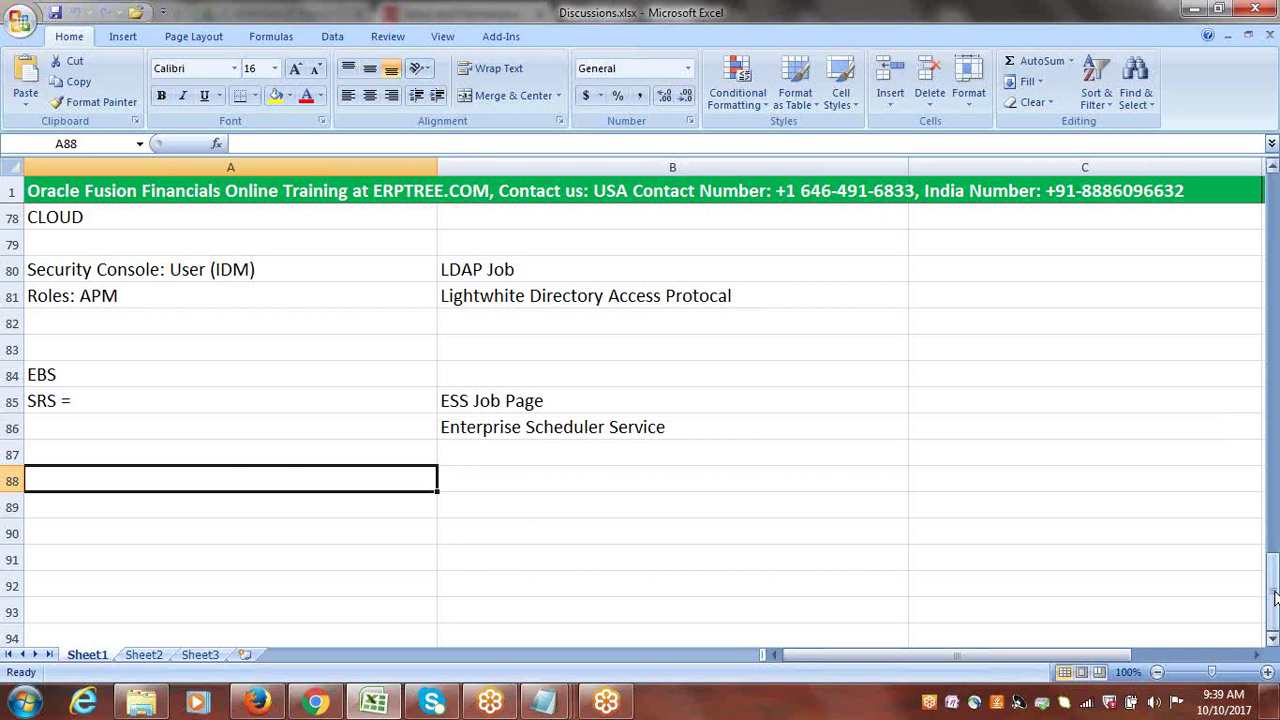
{"action": "left_click_drag", "start_coordinate": [1274, 597], "coordinate": [1274, 594]}
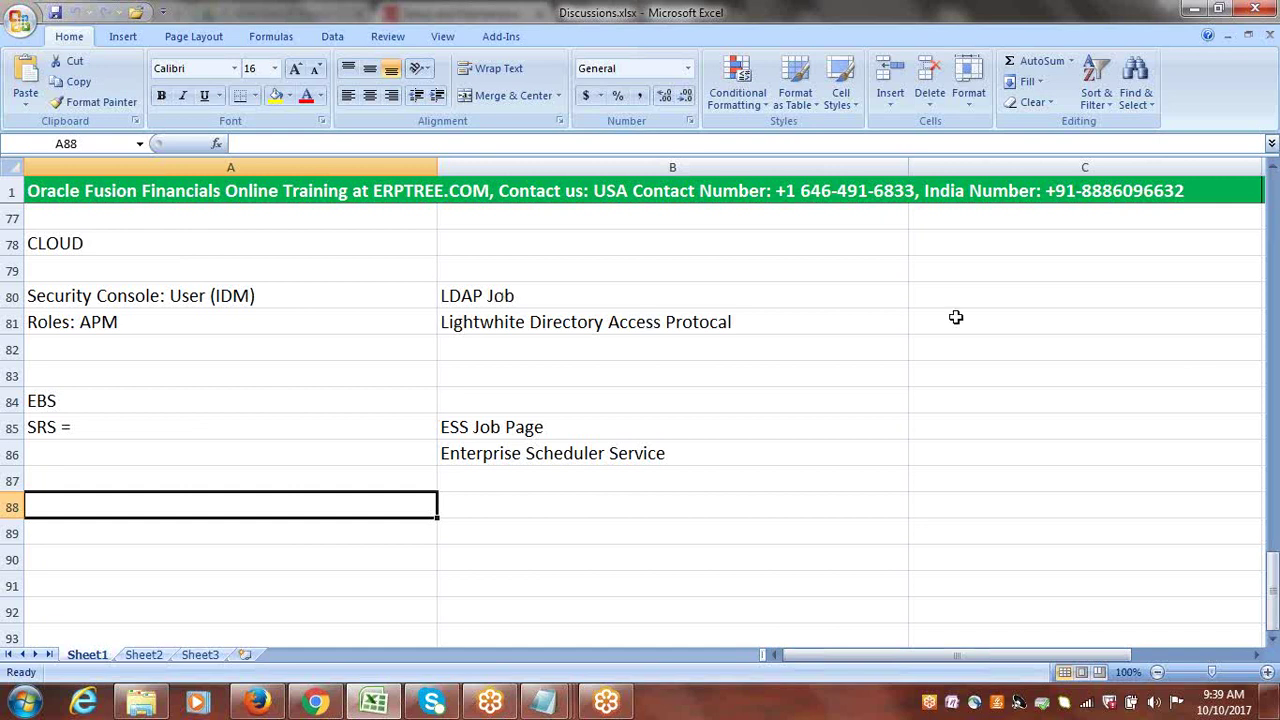
{"action": "left_click", "coordinate": [1158, 33]}
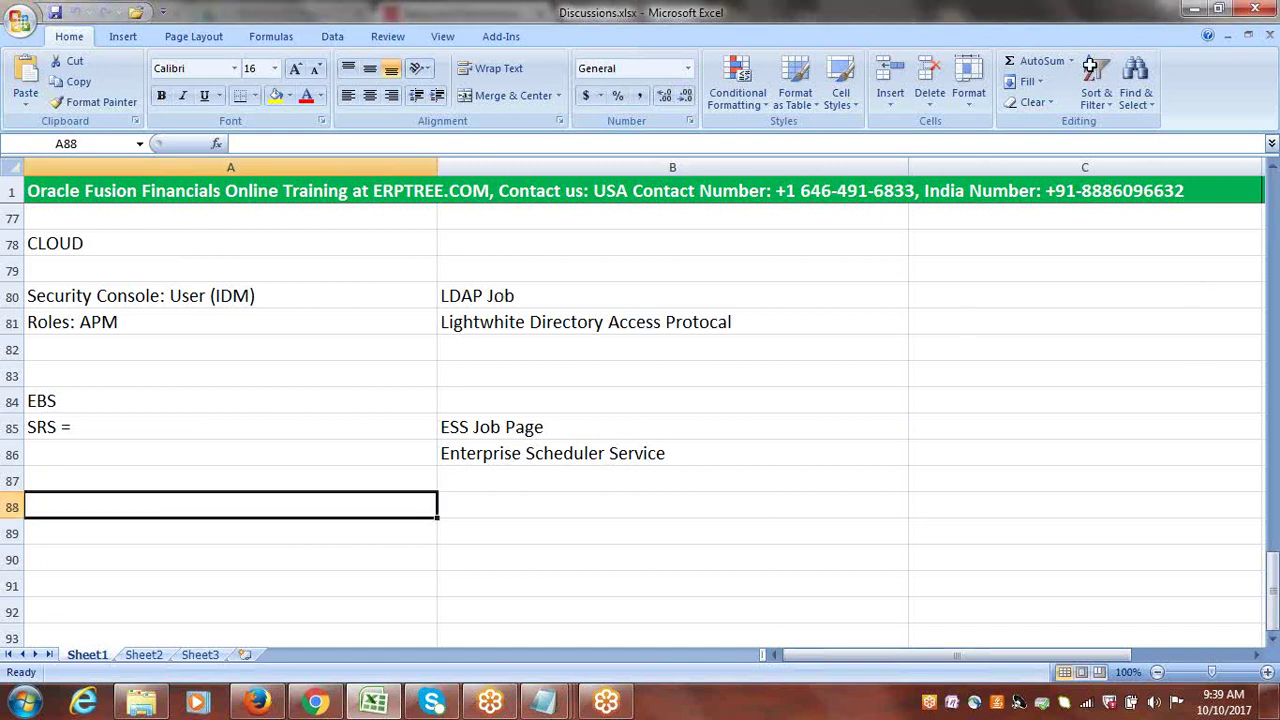